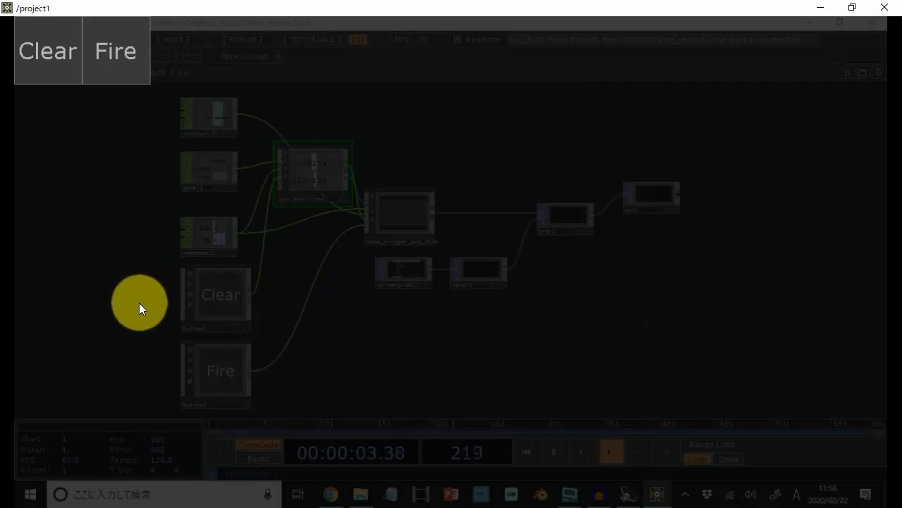
- Test the finished project by drawing strokes of points, toggling the Fire effect on and off, and clearing the drawing
{"action": "mouse_move", "coordinate": [139, 303]}
{"action": "left_mouse_down"}
{"action": "mouse_move", "coordinate": [483, 247]}
{"action": "mouse_move", "coordinate": [642, 283]}
{"action": "mouse_move", "coordinate": [689, 198]}
{"action": "mouse_move", "coordinate": [362, 175]}
{"action": "mouse_move", "coordinate": [455, 401]}
{"action": "mouse_move", "coordinate": [779, 296]}
{"action": "left_mouse_up"}
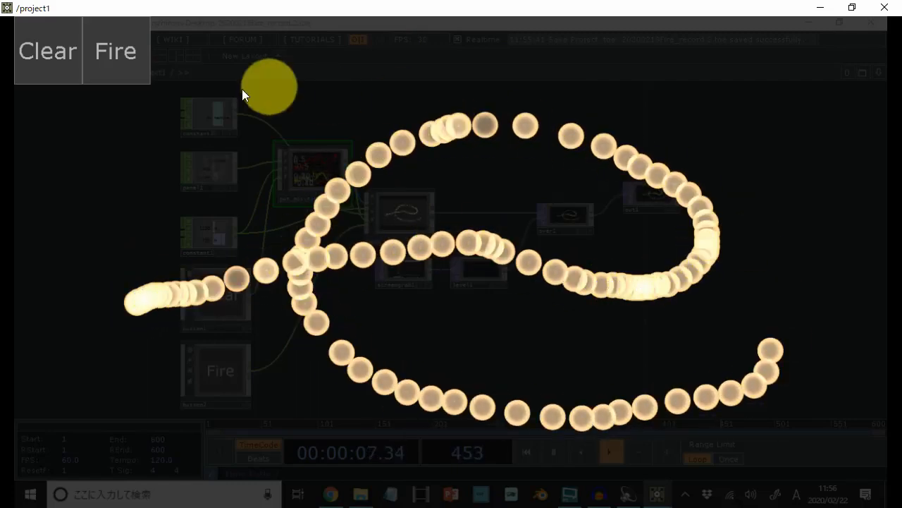
{"action": "left_click", "coordinate": [131, 65]}
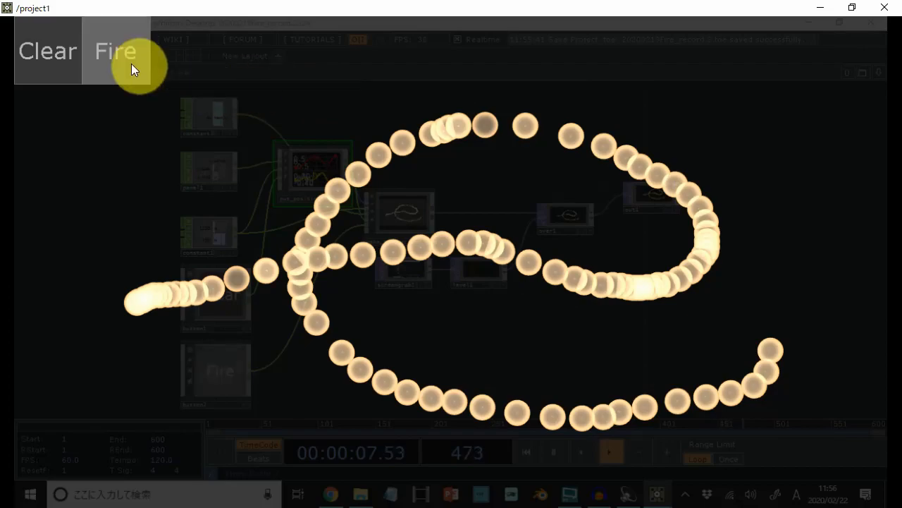
{"action": "mouse_move", "coordinate": [254, 332]}
{"action": "left_mouse_down"}
{"action": "mouse_move", "coordinate": [451, 329]}
{"action": "mouse_move", "coordinate": [620, 191]}
{"action": "mouse_move", "coordinate": [237, 245]}
{"action": "mouse_move", "coordinate": [689, 324]}
{"action": "mouse_move", "coordinate": [404, 296]}
{"action": "mouse_move", "coordinate": [216, 221]}
{"action": "mouse_move", "coordinate": [740, 441]}
{"action": "mouse_move", "coordinate": [866, 299]}
{"action": "mouse_move", "coordinate": [872, 176]}
{"action": "left_mouse_up"}
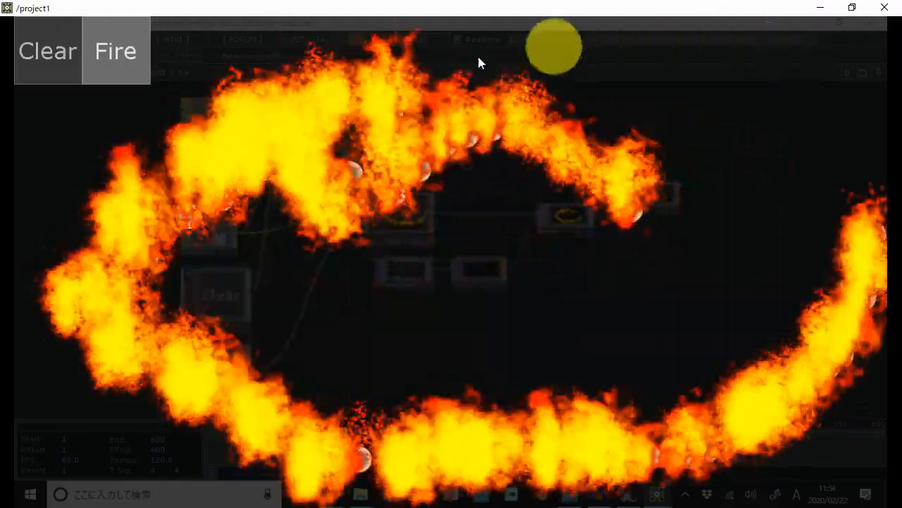
{"action": "left_click", "coordinate": [120, 66]}
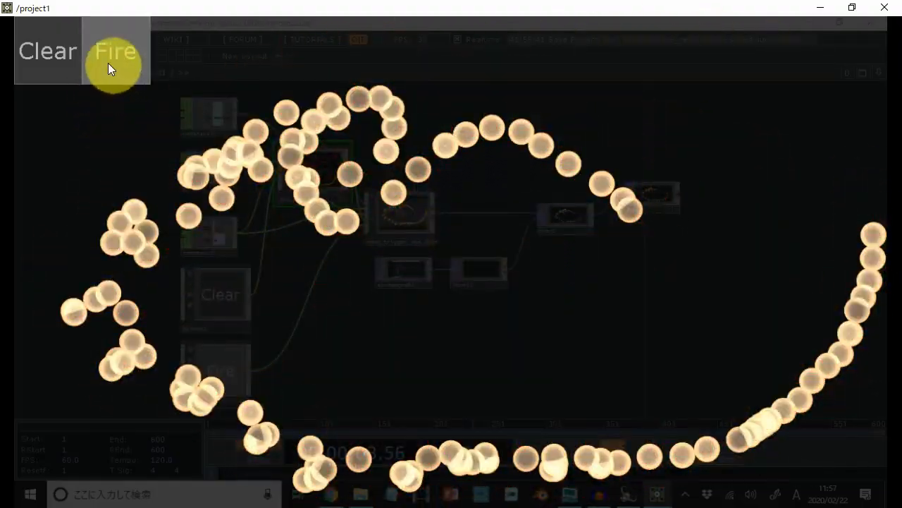
{"action": "left_click", "coordinate": [61, 50]}
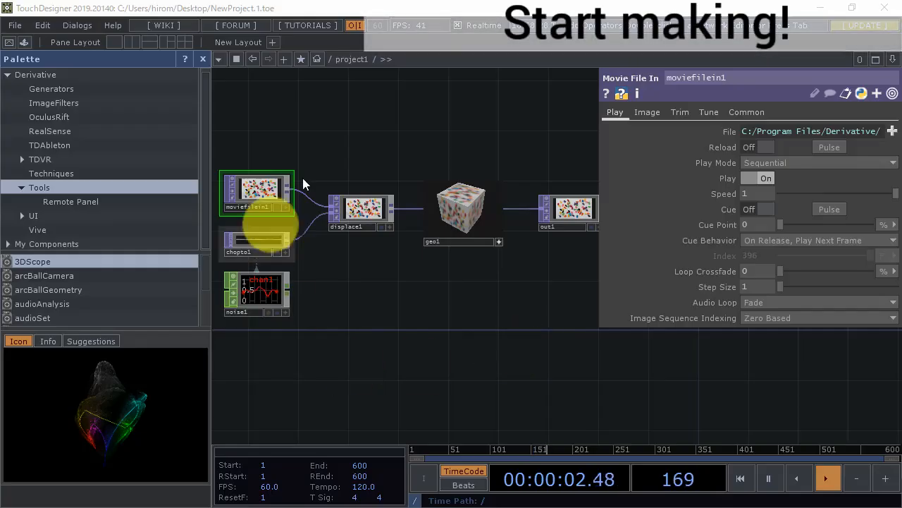
- Close the palette and delete all the default operators from the project1 network
{"action": "left_click", "coordinate": [203, 62]}
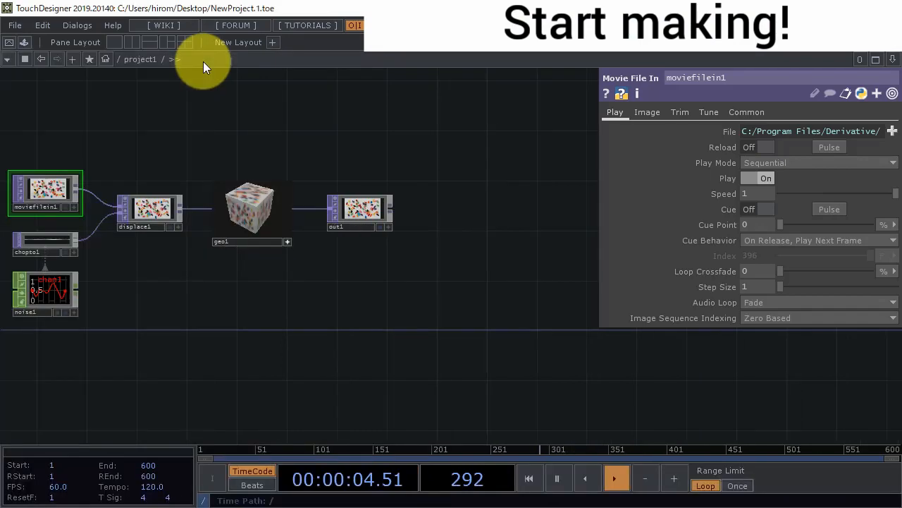
{"action": "left_click_drag", "start_coordinate": [354, 309], "coordinate": [480, 359]}
{"action": "scroll", "coordinate": [481, 361], "scroll_direction": "down", "scroll_amount": 4}
{"action": "right_click_drag", "start_coordinate": [512, 397], "coordinate": [218, 230]}
{"action": "key", "text": "BackSpace"}
- Add a Panel CHOP to the empty project1 network
{"action": "double_click", "coordinate": [118, 174]}
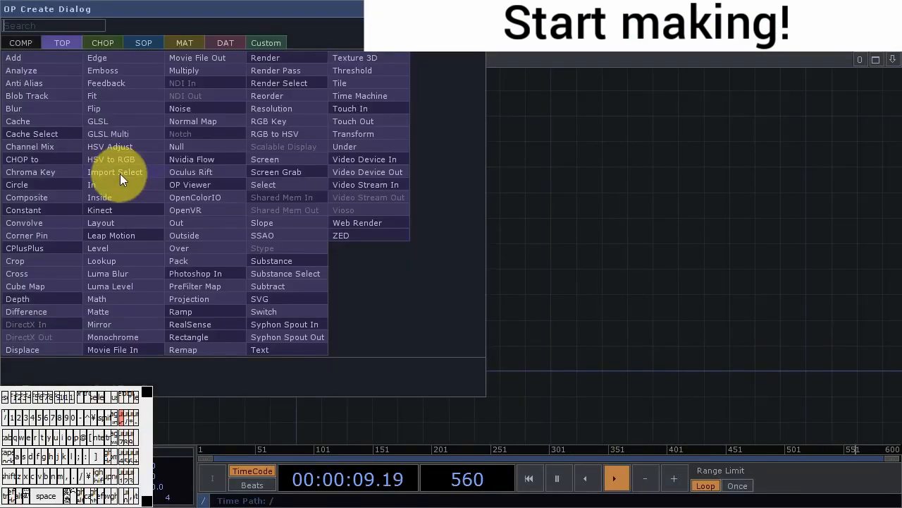
{"action": "left_click", "coordinate": [103, 45]}
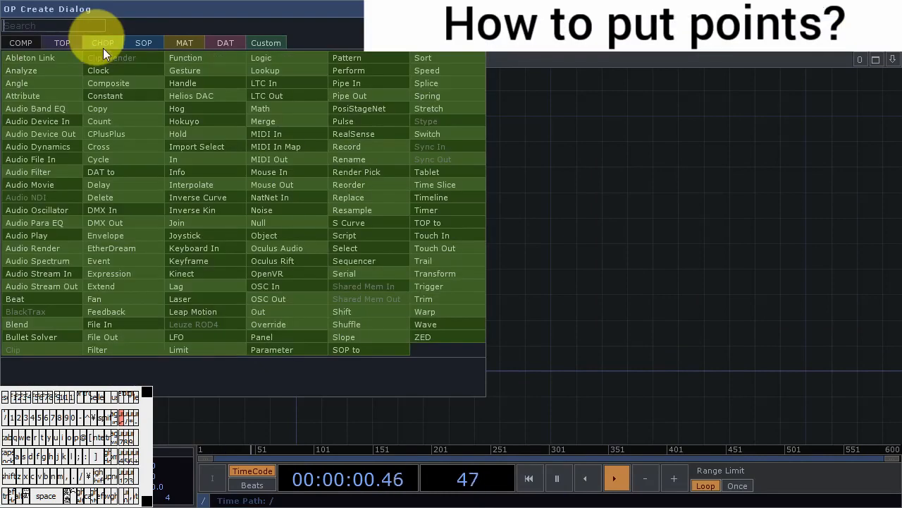
{"action": "left_click", "coordinate": [282, 337]}
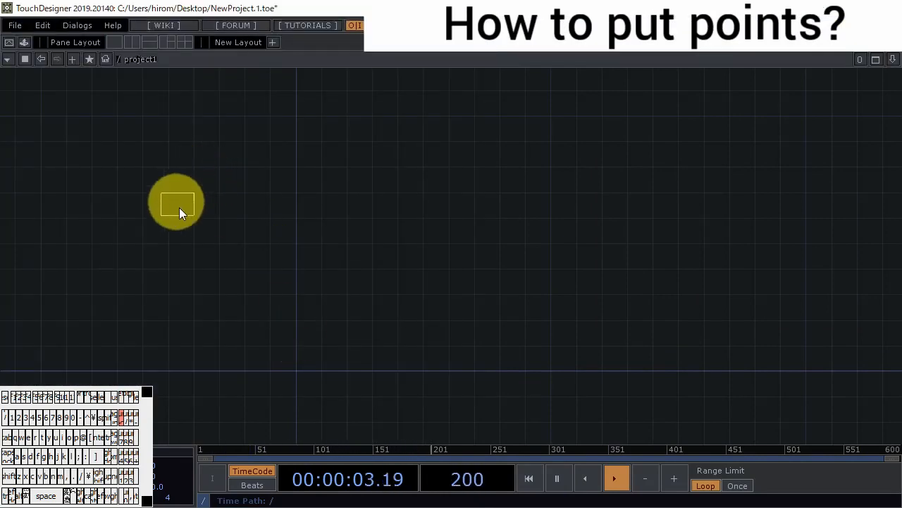
{"action": "left_click", "coordinate": [196, 203]}
{"action": "scroll", "coordinate": [183, 206], "scroll_direction": "up", "scroll_amount": 5}
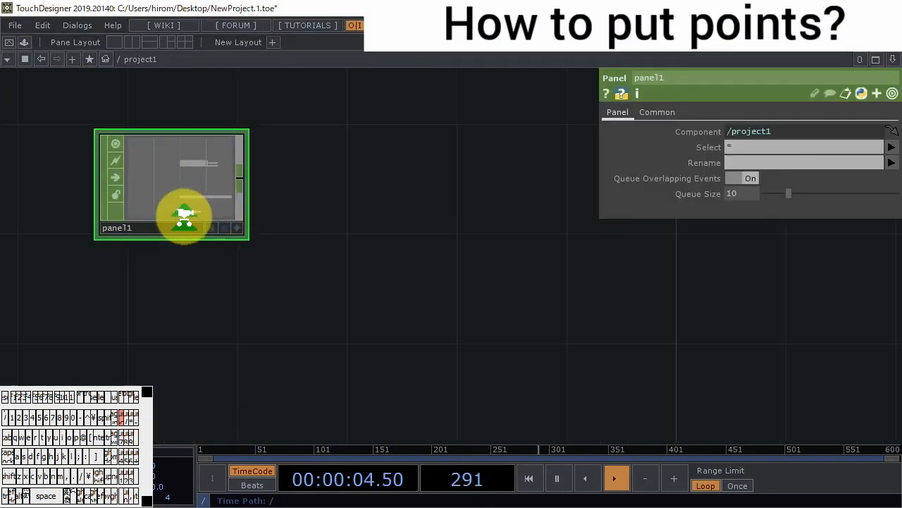
- Go up to the root network, open project1's view in a floating window, and move it clear of the network
{"action": "scroll", "coordinate": [394, 294], "scroll_direction": "down", "scroll_amount": 5}
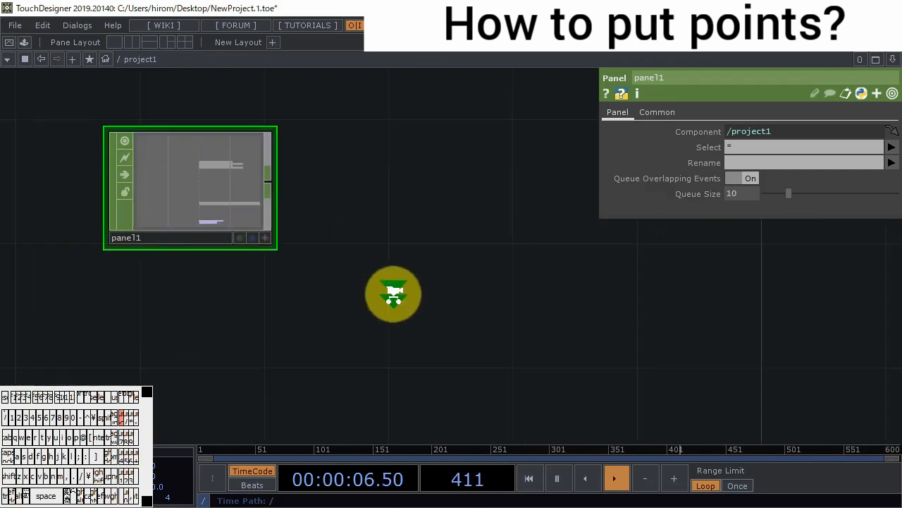
{"action": "scroll", "coordinate": [402, 300], "scroll_direction": "down", "scroll_amount": 3}
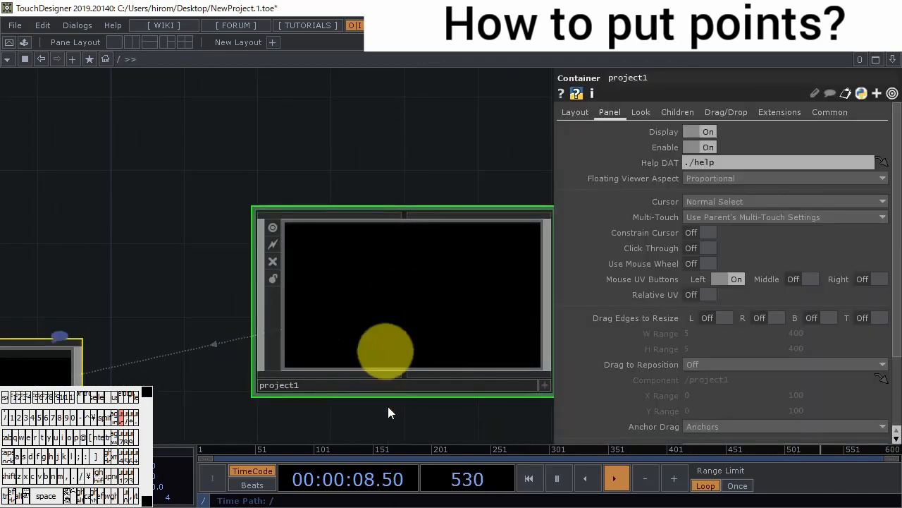
{"action": "right_click", "coordinate": [395, 306]}
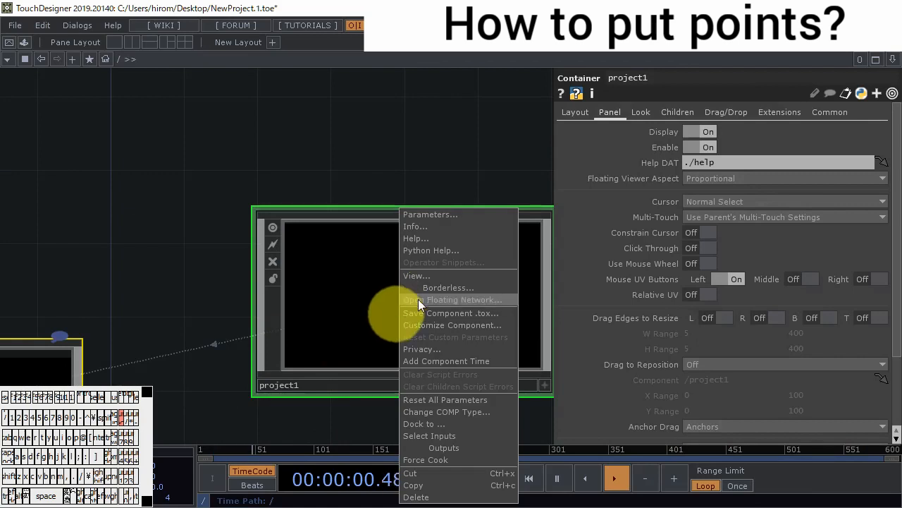
{"action": "left_click", "coordinate": [439, 276]}
{"action": "left_click_drag", "start_coordinate": [353, 19], "coordinate": [479, 81]}
{"action": "left_click_drag", "start_coordinate": [143, 213], "coordinate": [710, 352]}
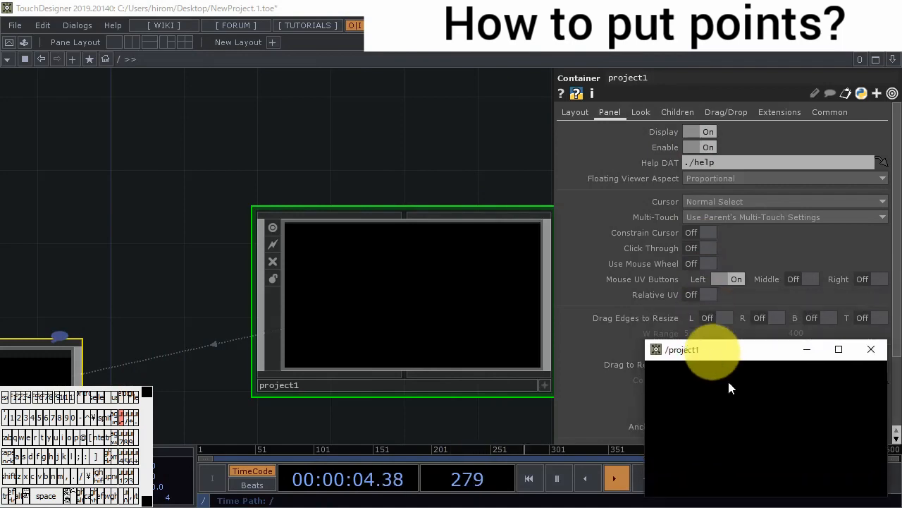
- Go back inside project1 and add a Movie File In TOP below the Panel CHOP
{"action": "left_click", "coordinate": [401, 291]}
{"action": "scroll", "coordinate": [401, 291], "scroll_direction": "up", "scroll_amount": 2}
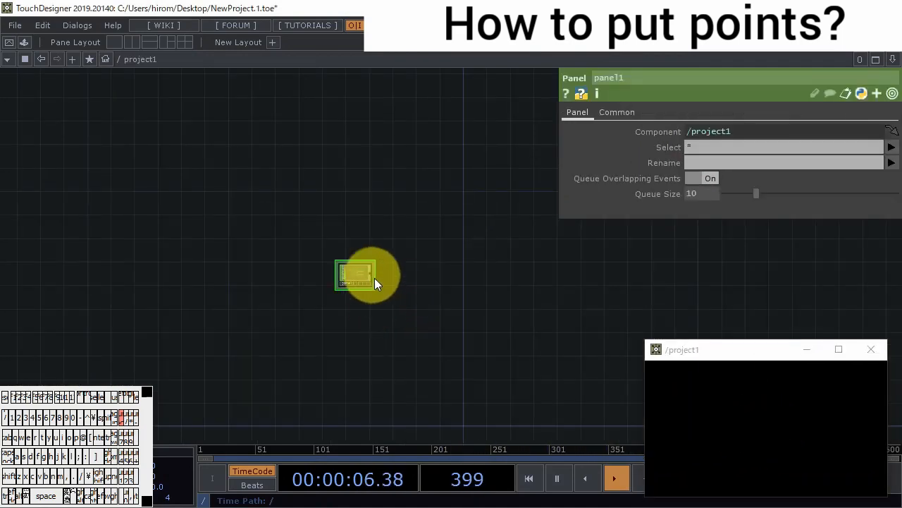
{"action": "scroll", "coordinate": [382, 283], "scroll_direction": "up", "scroll_amount": 5}
{"action": "scroll", "coordinate": [564, 303], "scroll_direction": "down", "scroll_amount": 3}
{"action": "left_click_drag", "start_coordinate": [600, 324], "coordinate": [392, 310]}
{"action": "double_click", "coordinate": [392, 310]}
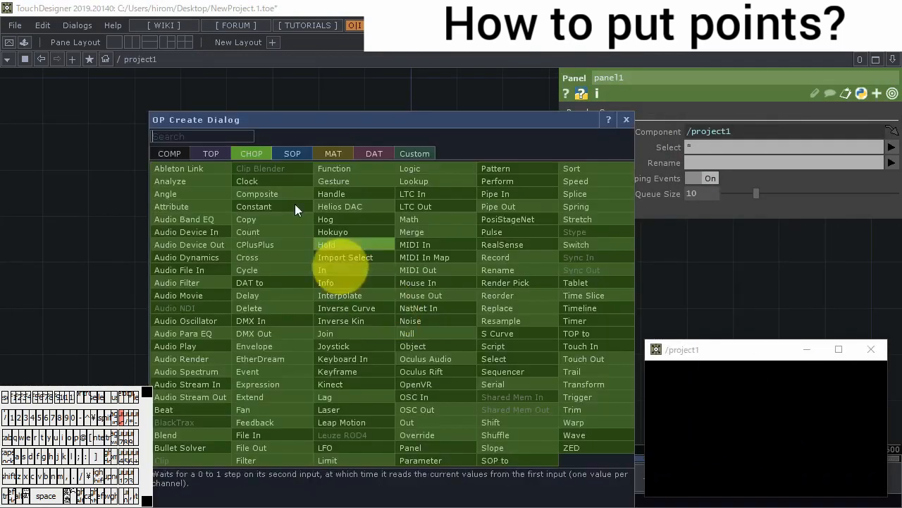
{"action": "left_click", "coordinate": [210, 153]}
{"action": "left_click", "coordinate": [260, 460]}
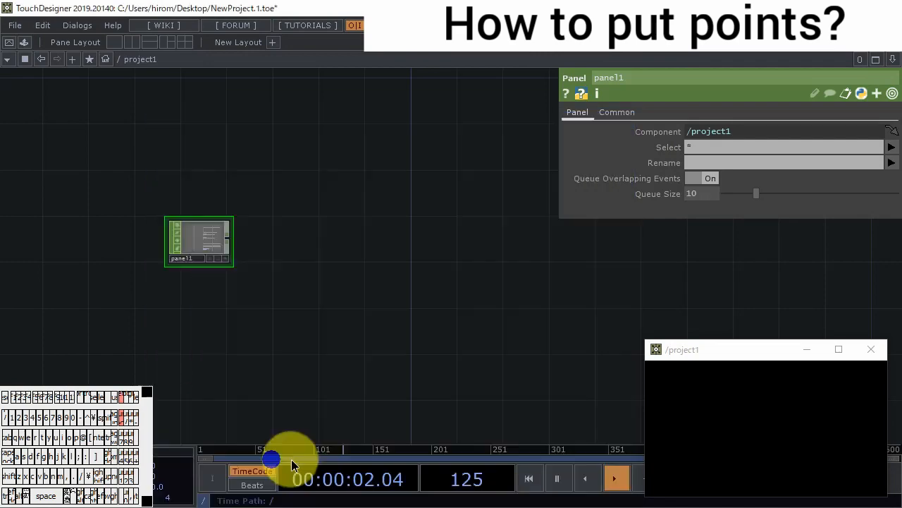
{"action": "left_click", "coordinate": [320, 356]}
- Append an Out TOP to the output of the Movie File In TOP
{"action": "scroll", "coordinate": [353, 359], "scroll_direction": "up", "scroll_amount": 1}
{"action": "right_click", "coordinate": [344, 359]}
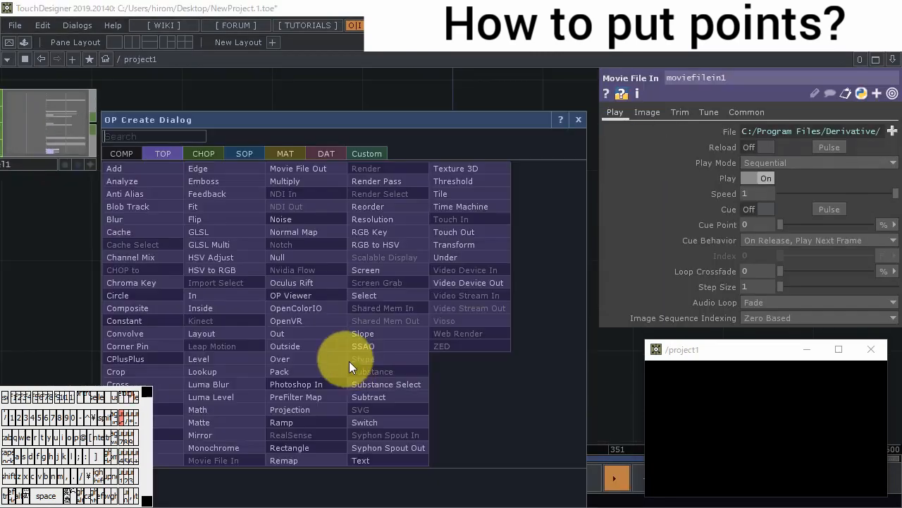
{"action": "left_click", "coordinate": [286, 333]}
{"action": "left_click", "coordinate": [457, 351]}
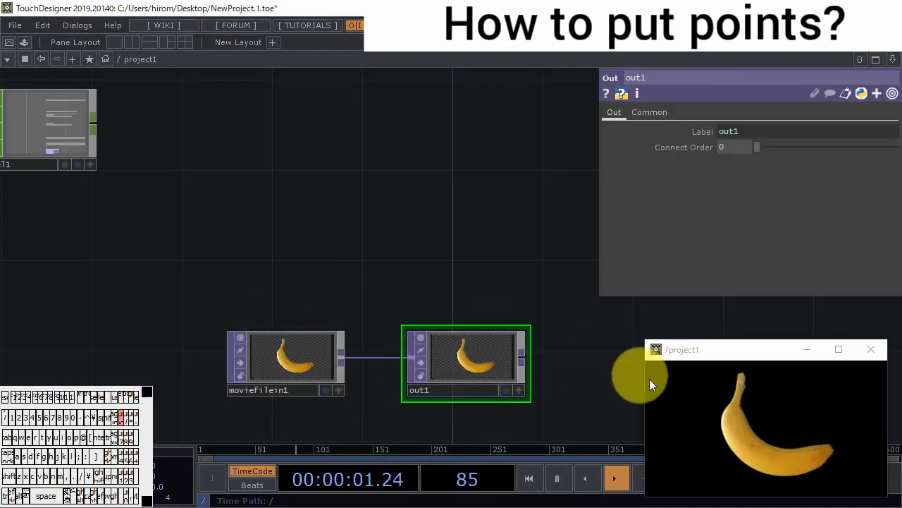
- Interact with the floating project1 view and examine how the Panel CHOP's select, u and v channels respond
{"action": "left_click", "coordinate": [785, 437]}
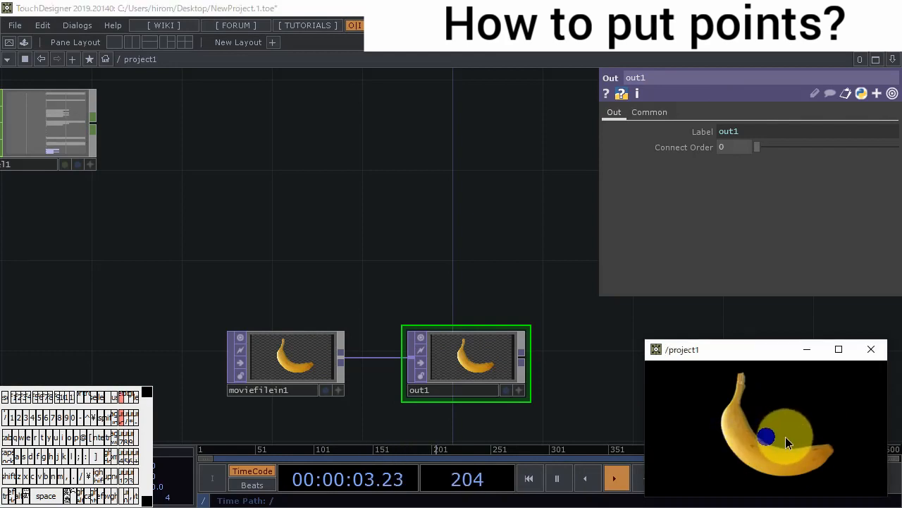
{"action": "left_click_drag", "start_coordinate": [347, 286], "coordinate": [474, 359]}
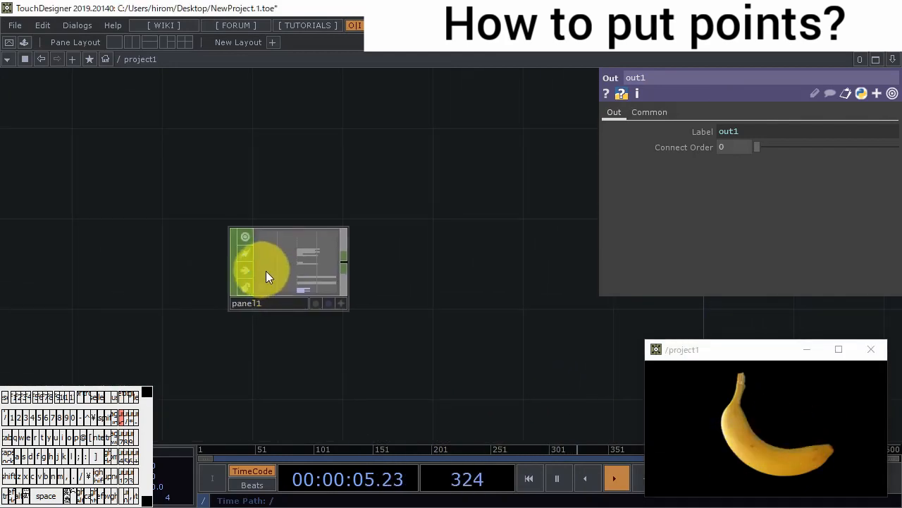
{"action": "middle_click_drag", "start_coordinate": [282, 237], "coordinate": [321, 295]}
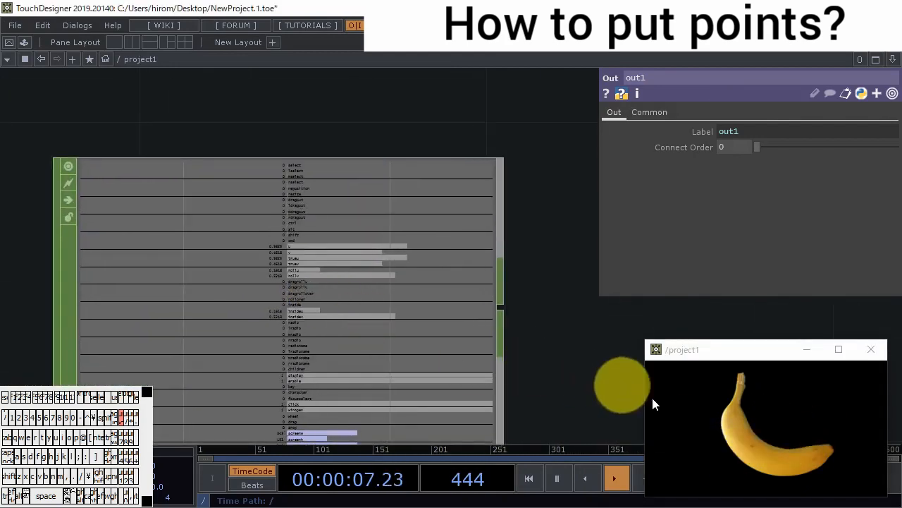
{"action": "left_click", "coordinate": [737, 406]}
{"action": "left_click", "coordinate": [760, 439]}
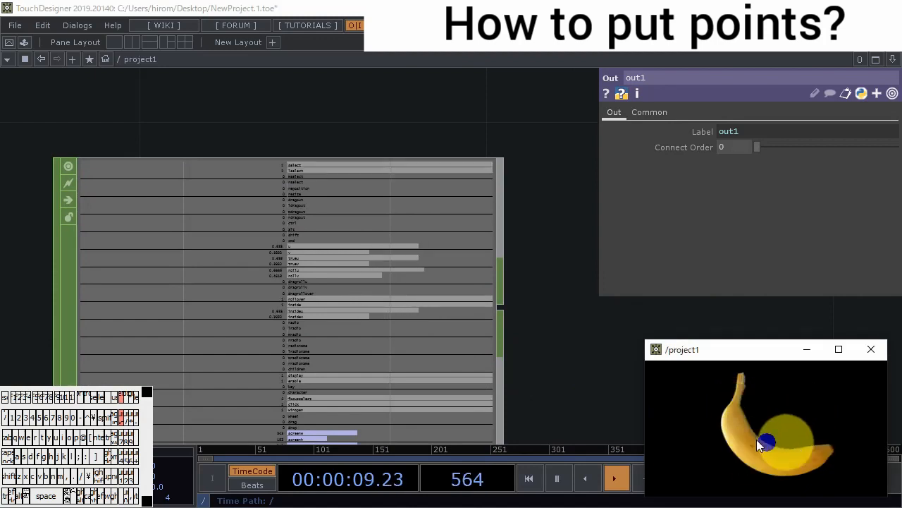
{"action": "scroll", "coordinate": [320, 204], "scroll_direction": "up", "scroll_amount": 5}
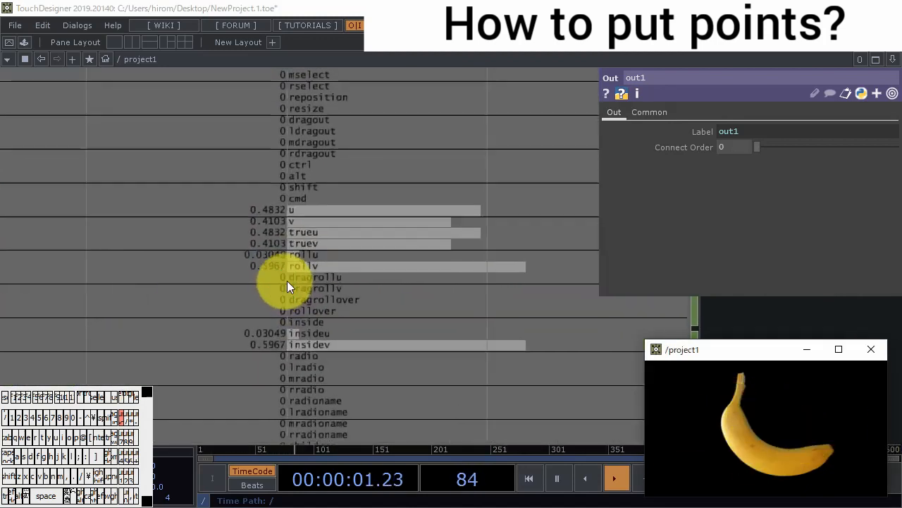
{"action": "scroll", "coordinate": [357, 153], "scroll_direction": "down", "scroll_amount": 5}
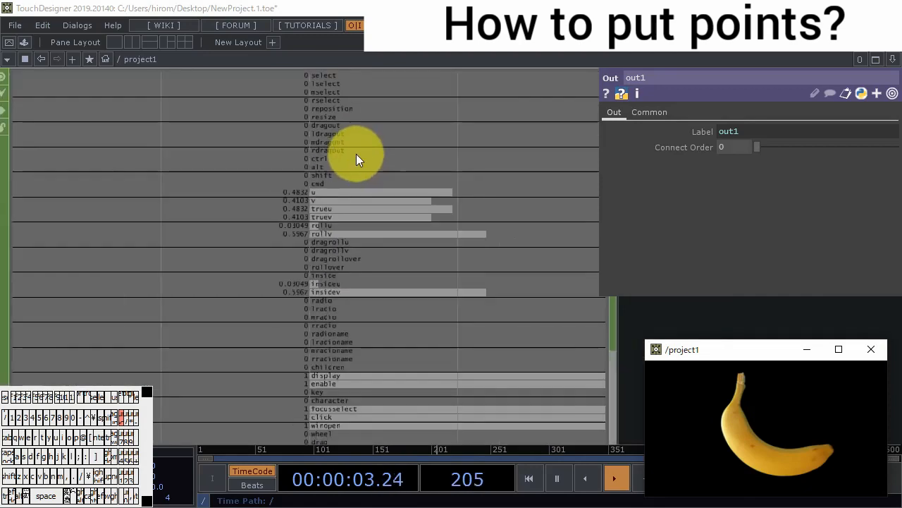
{"action": "left_click_drag", "start_coordinate": [351, 105], "coordinate": [339, 180]}
{"action": "middle_click_drag", "start_coordinate": [340, 179], "coordinate": [353, 152]}
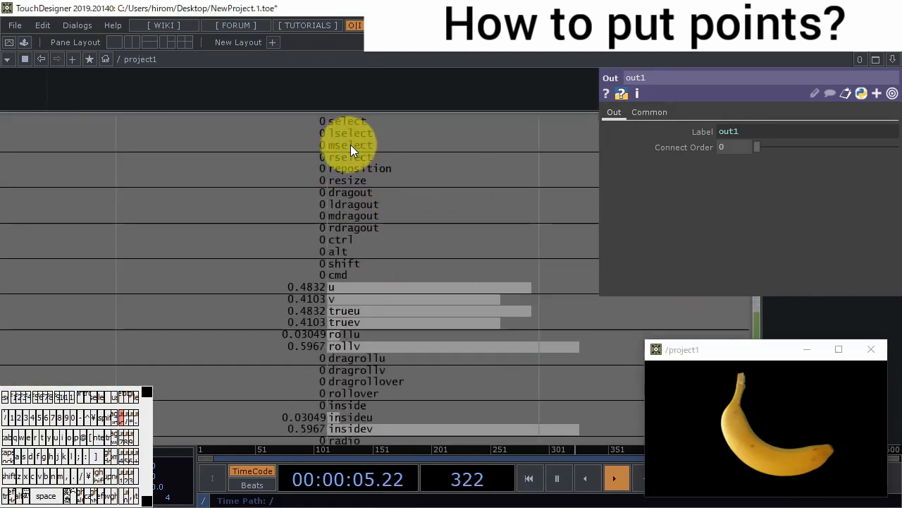
- Limit the Panel CHOP's selected channels to select, u and v
{"action": "left_click", "coordinate": [434, 252]}
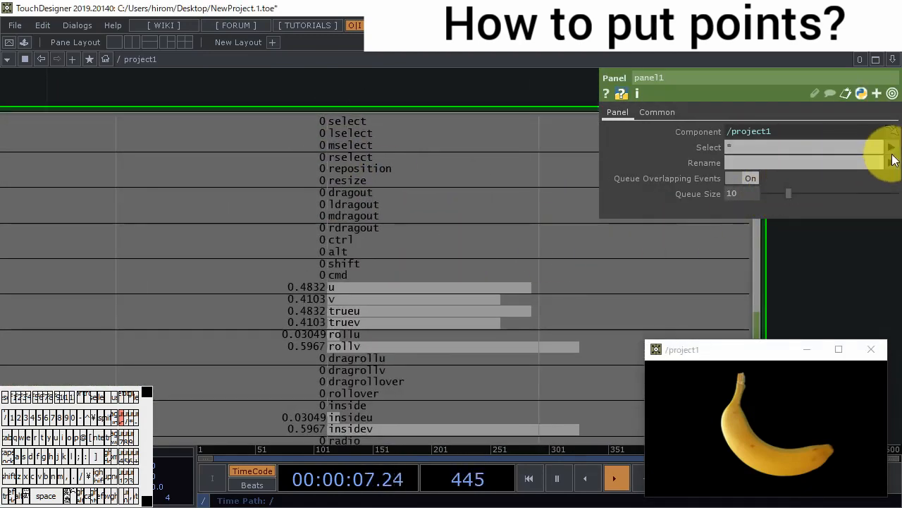
{"action": "left_click", "coordinate": [891, 147]}
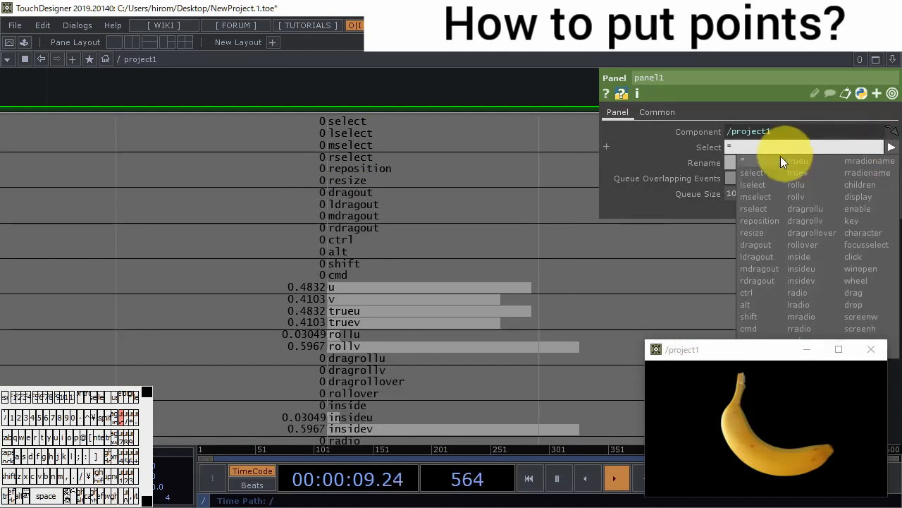
{"action": "left_click", "coordinate": [759, 176]}
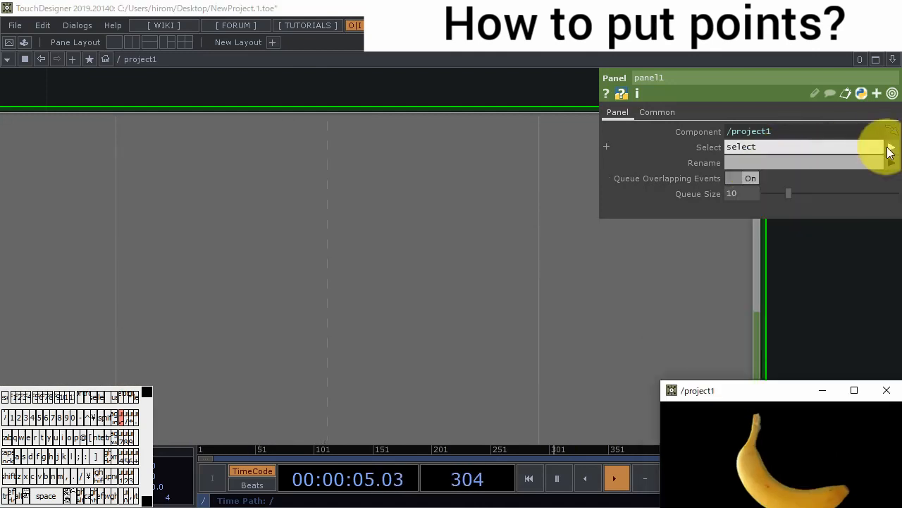
{"action": "left_click", "coordinate": [892, 147]}
{"action": "left_click", "coordinate": [774, 341]}
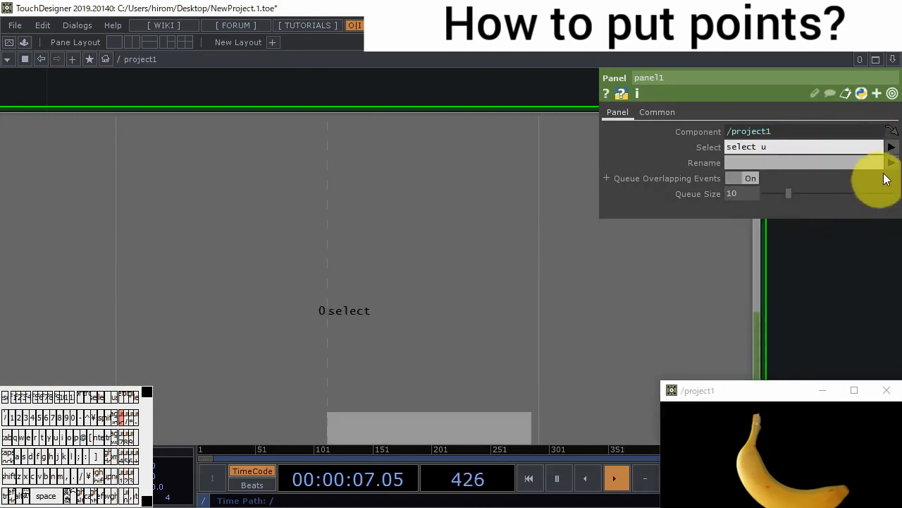
{"action": "left_click", "coordinate": [891, 147]}
{"action": "left_click", "coordinate": [767, 351]}
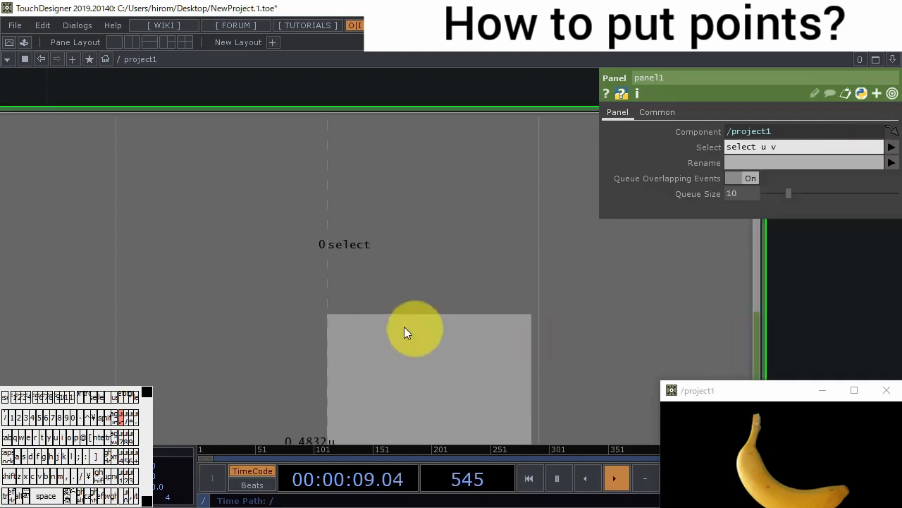
- Move the floating project1 view closer to panel1 and check the three remaining channels while interacting with it
{"action": "scroll", "coordinate": [423, 328], "scroll_direction": "down", "scroll_amount": 3}
{"action": "scroll", "coordinate": [438, 305], "scroll_direction": "up", "scroll_amount": 3}
{"action": "scroll", "coordinate": [437, 306], "scroll_direction": "up", "scroll_amount": 2}
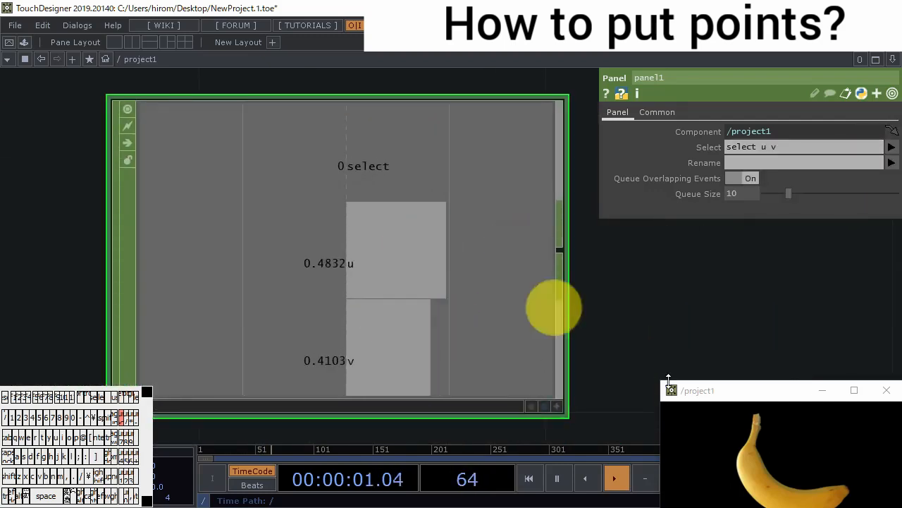
{"action": "left_click_drag", "start_coordinate": [751, 397], "coordinate": [685, 308]}
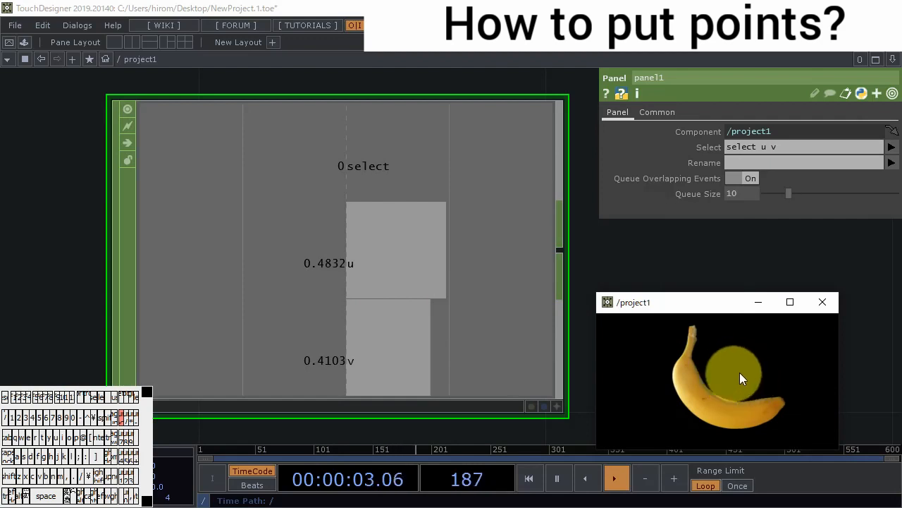
{"action": "left_click_drag", "start_coordinate": [739, 372], "coordinate": [754, 390]}
- Append a Null CHOP to panel1's output, placing it well clear of panel1
{"action": "scroll", "coordinate": [387, 223], "scroll_direction": "down", "scroll_amount": 5}
{"action": "right_click", "coordinate": [237, 213]}
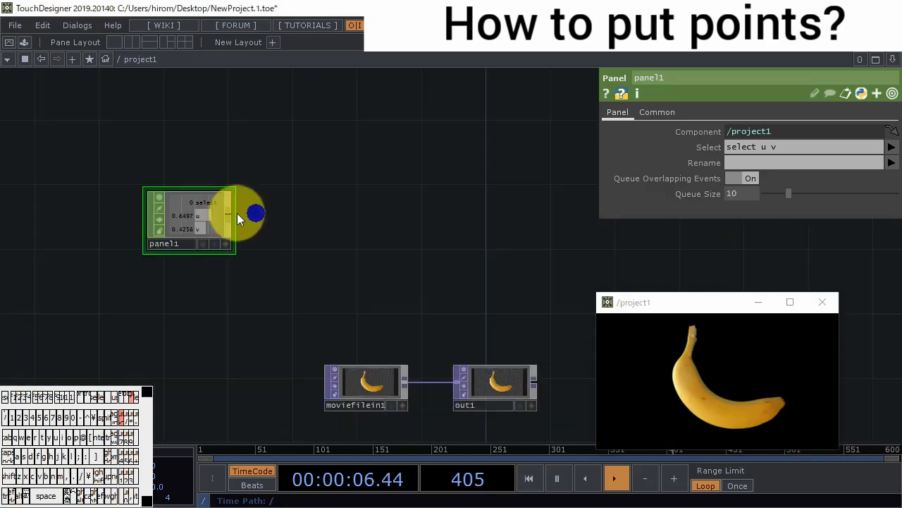
{"action": "left_click", "coordinate": [231, 213]}
{"action": "right_click", "coordinate": [231, 213]}
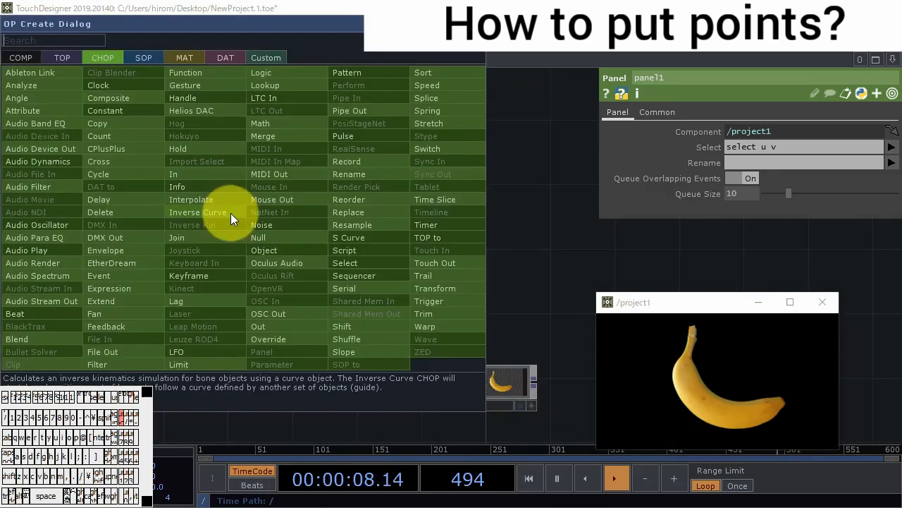
{"action": "left_click", "coordinate": [272, 232]}
{"action": "left_click", "coordinate": [496, 218]}
- Add a Sphere SOP beside null1
{"action": "left_click_drag", "start_coordinate": [533, 278], "coordinate": [256, 321]}
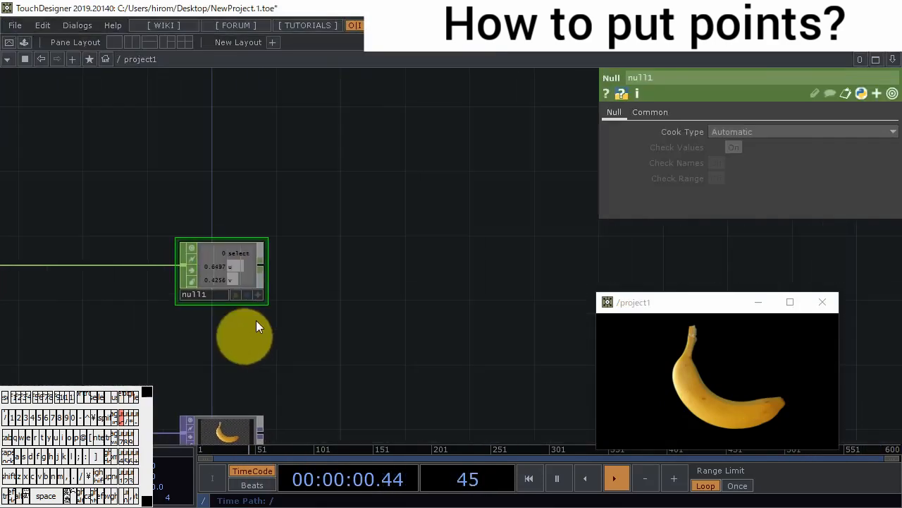
{"action": "key", "text": "Tab"}
{"action": "left_click", "coordinate": [144, 42]}
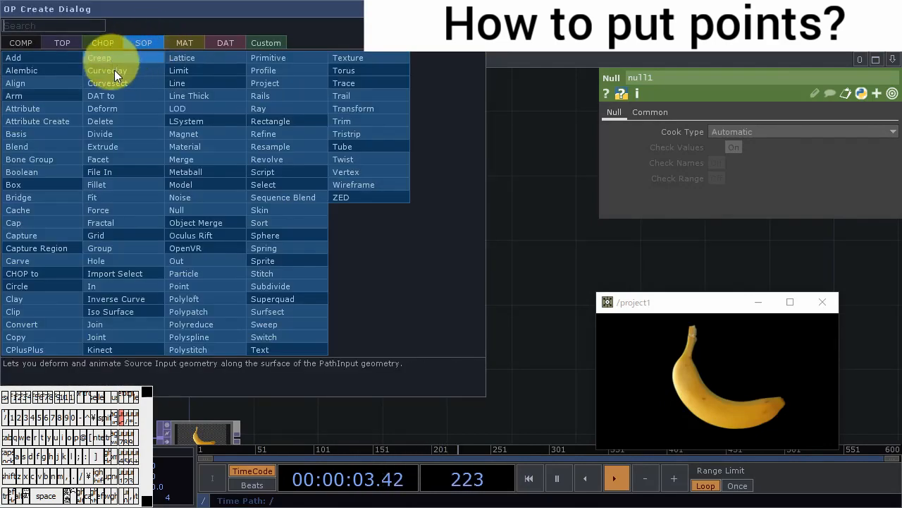
{"action": "type", "text": "s"}
{"action": "left_click", "coordinate": [312, 237]}
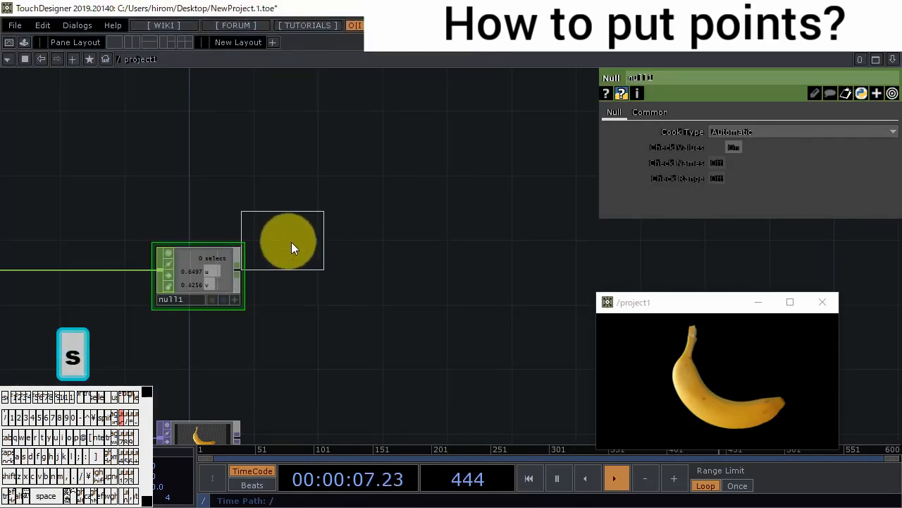
{"action": "left_click", "coordinate": [310, 278]}
- Append a Geometry COMP to sphere1's output
{"action": "right_click", "coordinate": [354, 268]}
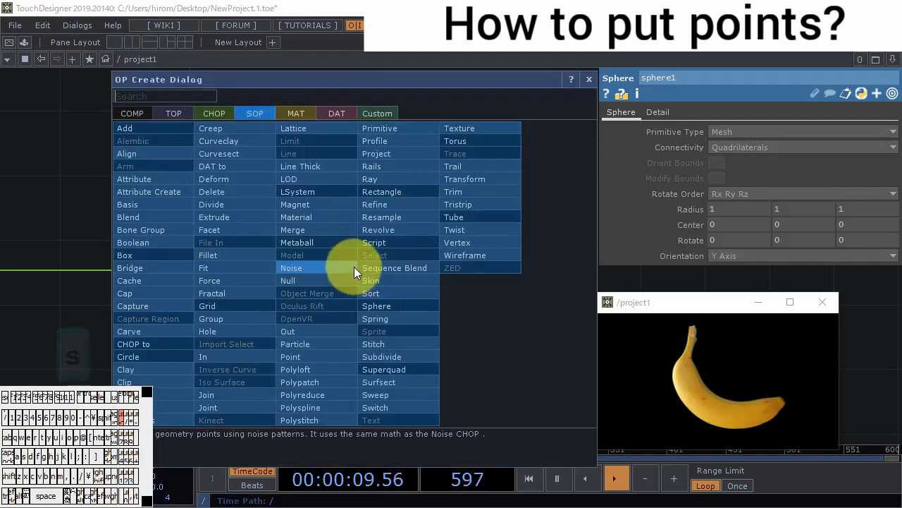
{"action": "left_click", "coordinate": [132, 113]}
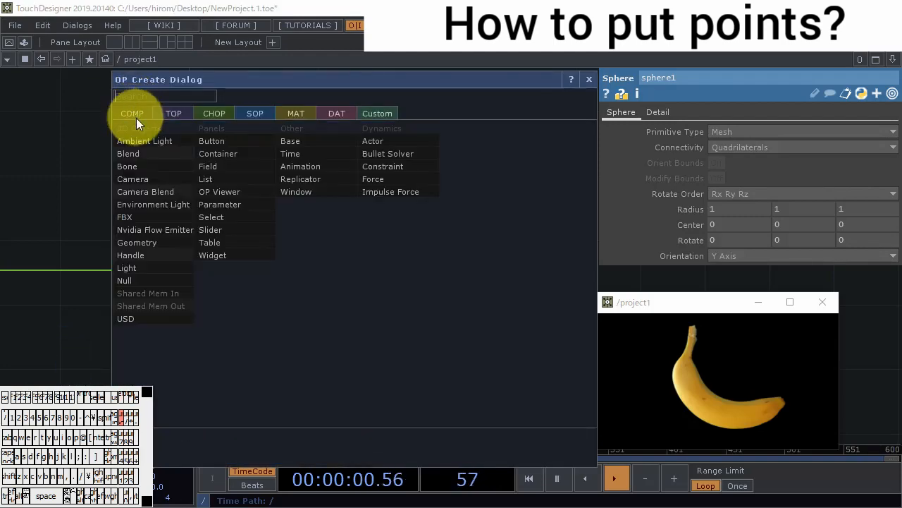
{"action": "left_click", "coordinate": [162, 242]}
{"action": "left_click", "coordinate": [424, 271]}
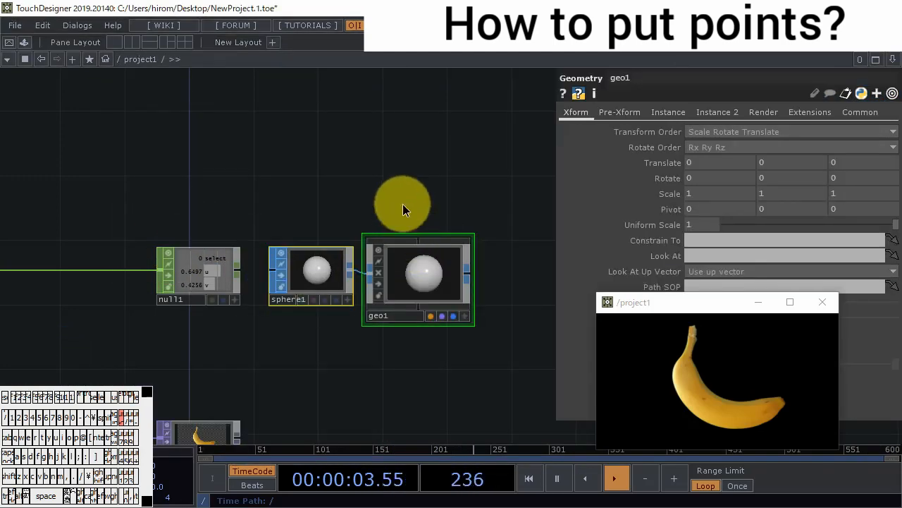
- Add a Camera COMP above geo1 and a Light COMP above the camera
{"action": "key", "text": "Tab"}
{"action": "left_click", "coordinate": [213, 110]}
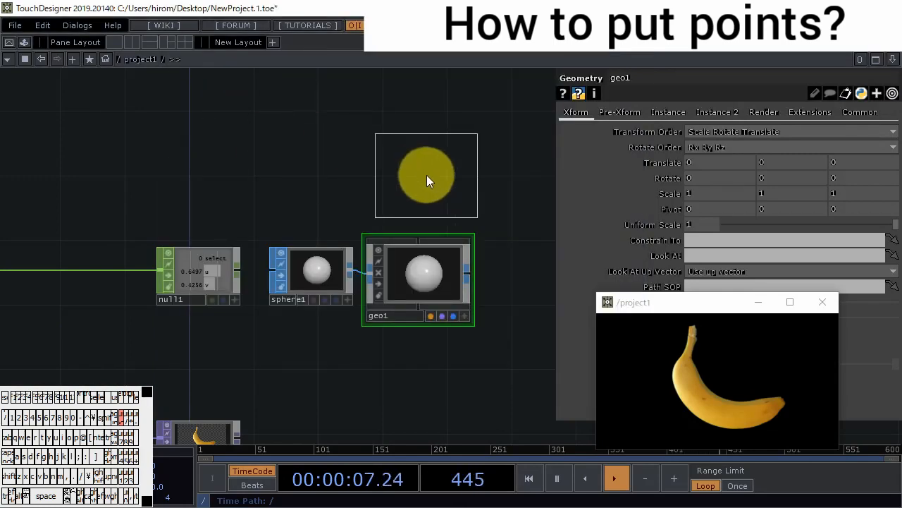
{"action": "left_click", "coordinate": [427, 178]}
{"action": "key", "text": "h"}
{"action": "key", "text": "Tab"}
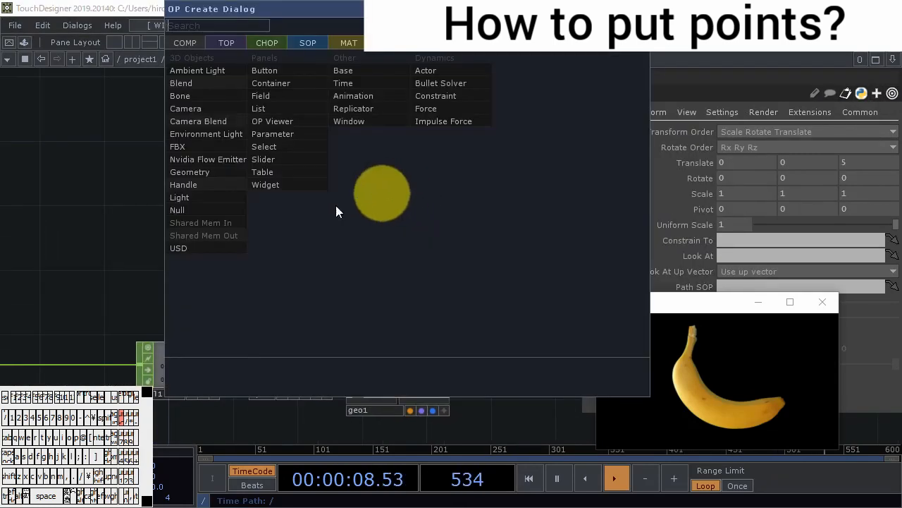
{"action": "left_click", "coordinate": [219, 200]}
{"action": "left_click", "coordinate": [411, 182]}
{"action": "key", "text": "h"}
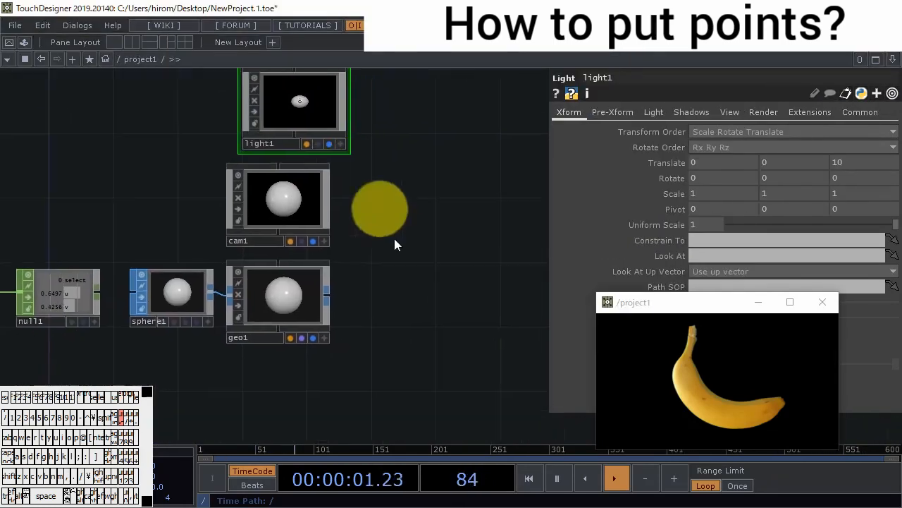
- Add a Render TOP beside geo1 to render the scene
{"action": "key", "text": "Tab"}
{"action": "left_click", "coordinate": [223, 124]}
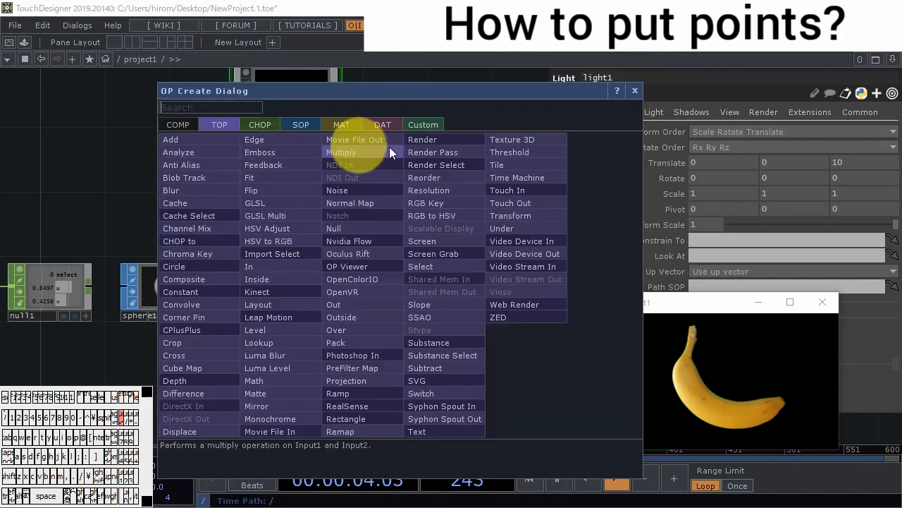
{"action": "left_click", "coordinate": [420, 140]}
{"action": "left_click", "coordinate": [386, 299]}
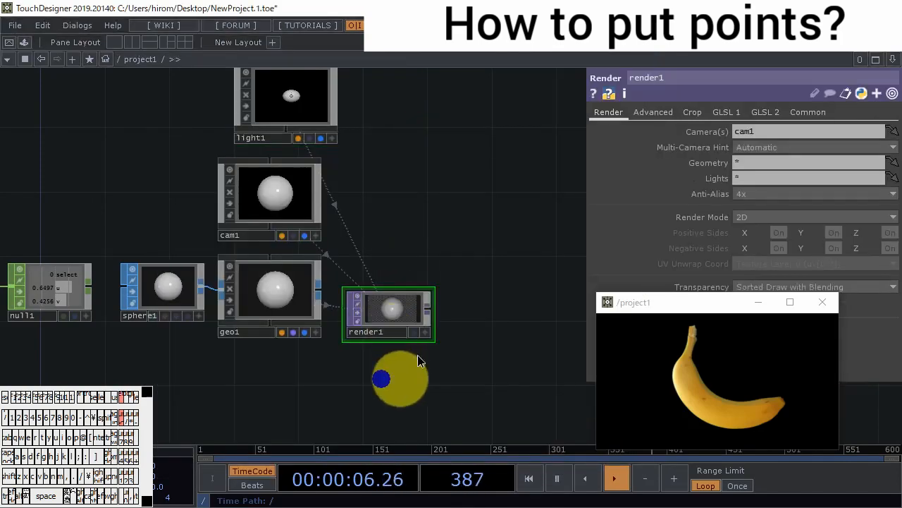
- Connect render1 to out1 in place of the banana movie and arrange out1 beside the render
{"action": "left_click_drag", "start_coordinate": [417, 361], "coordinate": [425, 253]}
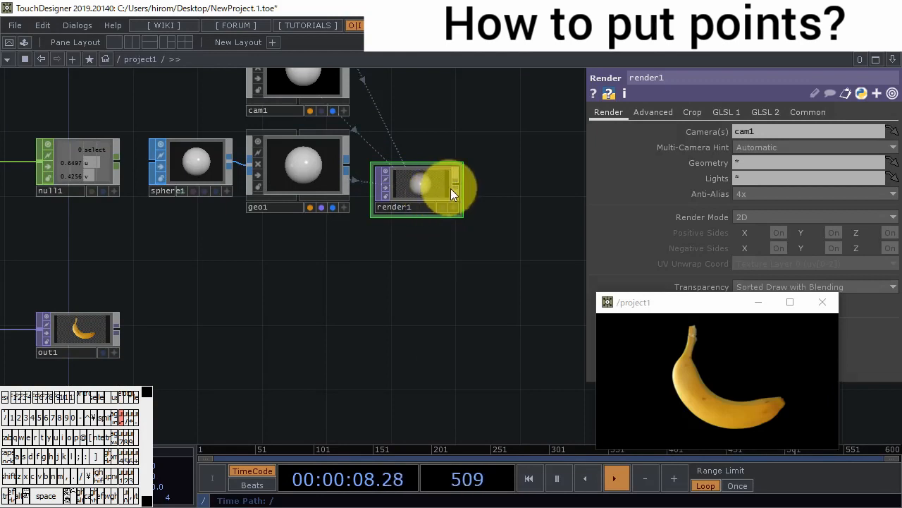
{"action": "left_click_drag", "start_coordinate": [453, 187], "coordinate": [507, 265]}
{"action": "left_click_drag", "start_coordinate": [408, 330], "coordinate": [500, 370]}
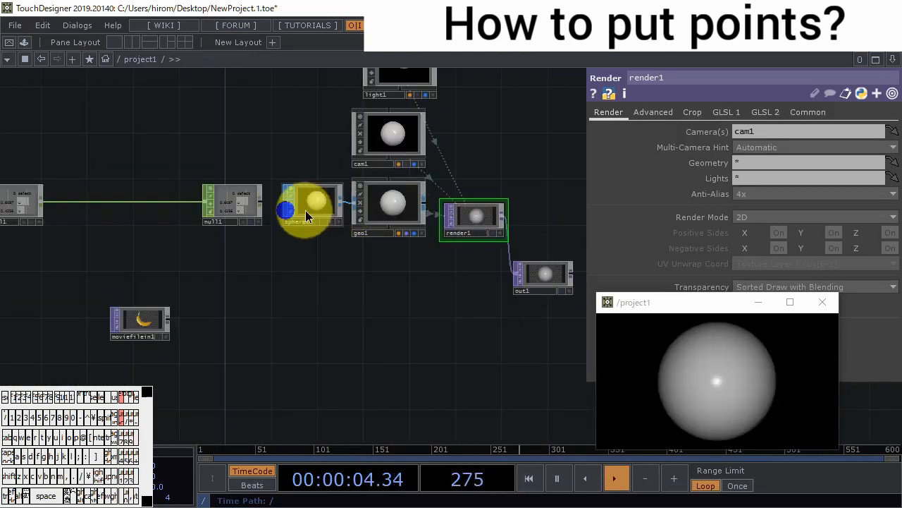
- Set sphere1's radius to 0.2 on all three axes
{"action": "left_click", "coordinate": [305, 210]}
{"action": "middle_click_drag", "start_coordinate": [690, 213], "coordinate": [427, 203]}
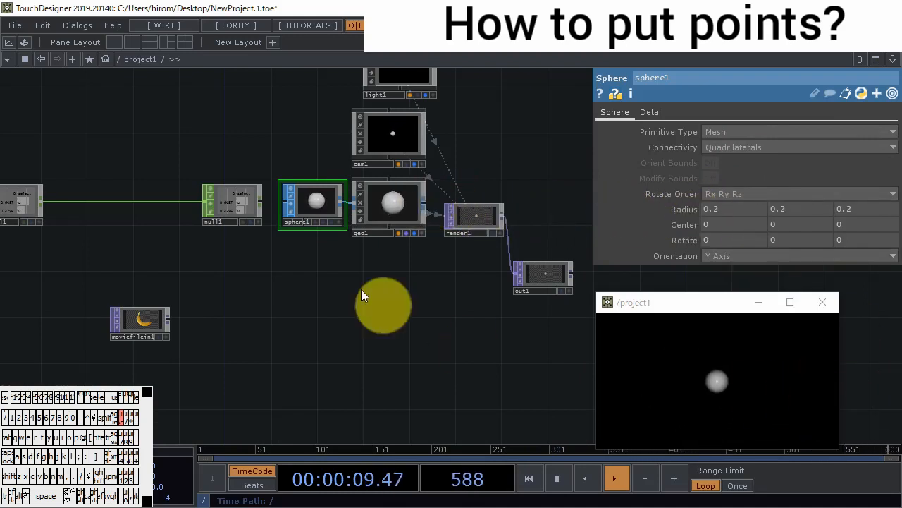
- Turn on instancing for geo1 and assign null1 as its instance CHOP
{"action": "left_click_drag", "start_coordinate": [344, 289], "coordinate": [390, 310]}
{"action": "scroll", "coordinate": [286, 221], "scroll_direction": "up", "scroll_amount": 5}
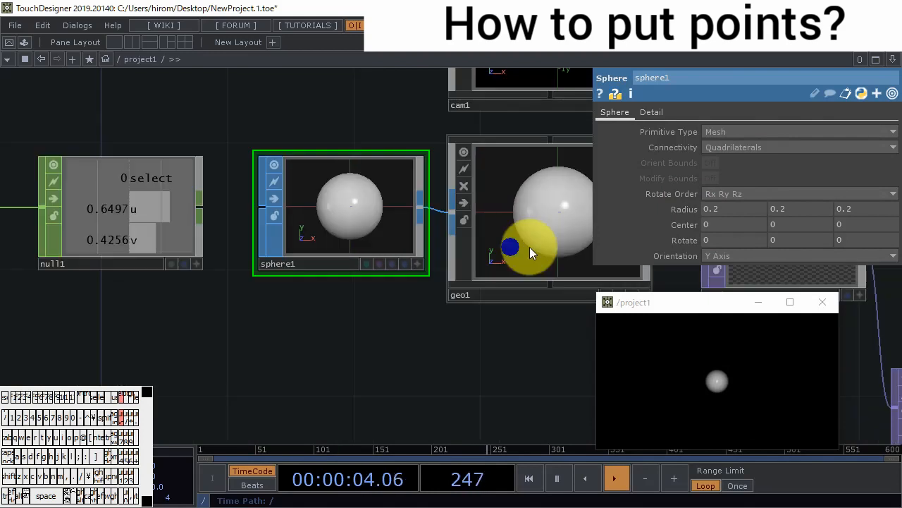
{"action": "left_click", "coordinate": [527, 245]}
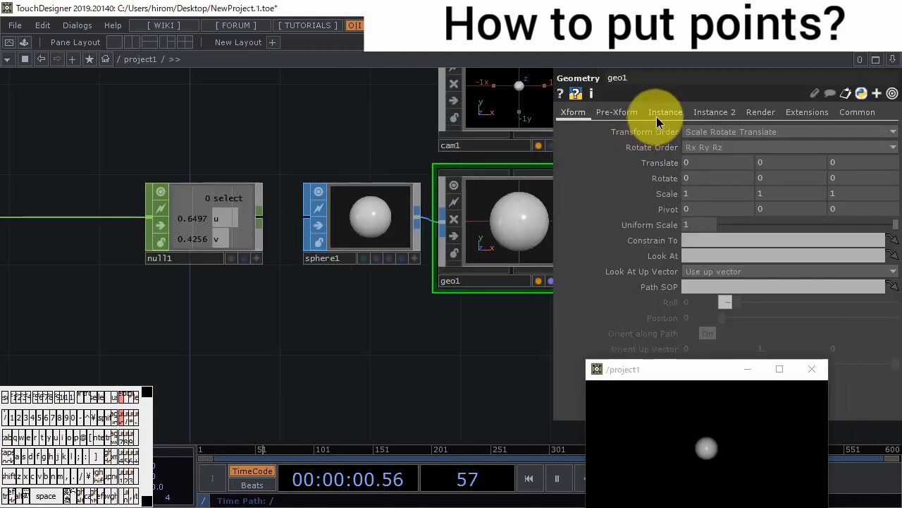
{"action": "left_click", "coordinate": [656, 117]}
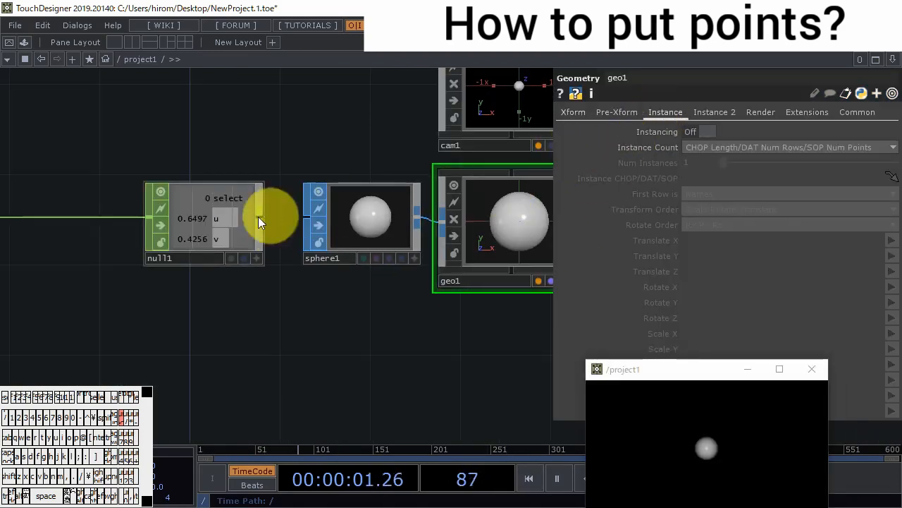
{"action": "left_click", "coordinate": [707, 132]}
{"action": "left_click_drag", "start_coordinate": [242, 235], "coordinate": [745, 179]}
- Map geo1's instance Translate X to channel u and Translate Y to channel v
{"action": "left_click", "coordinate": [892, 240]}
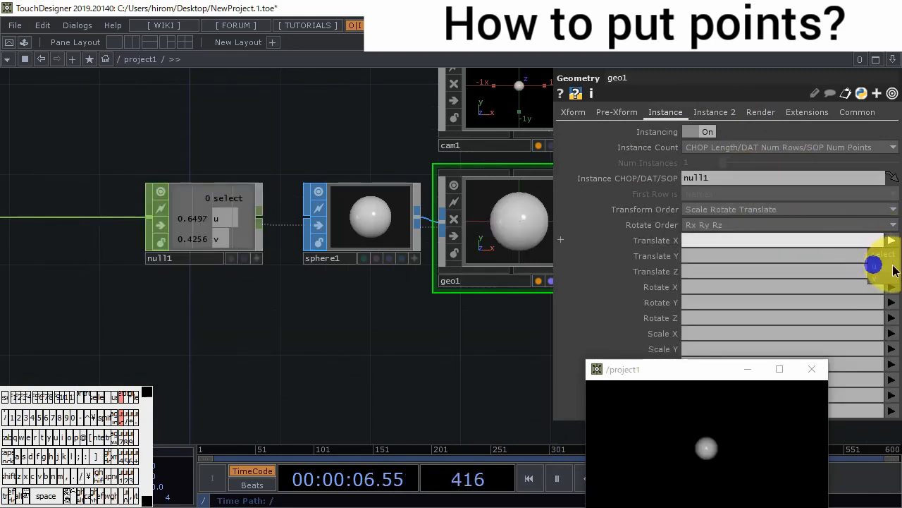
{"action": "left_click", "coordinate": [893, 270]}
{"action": "left_click", "coordinate": [892, 256]}
{"action": "left_click", "coordinate": [887, 292]}
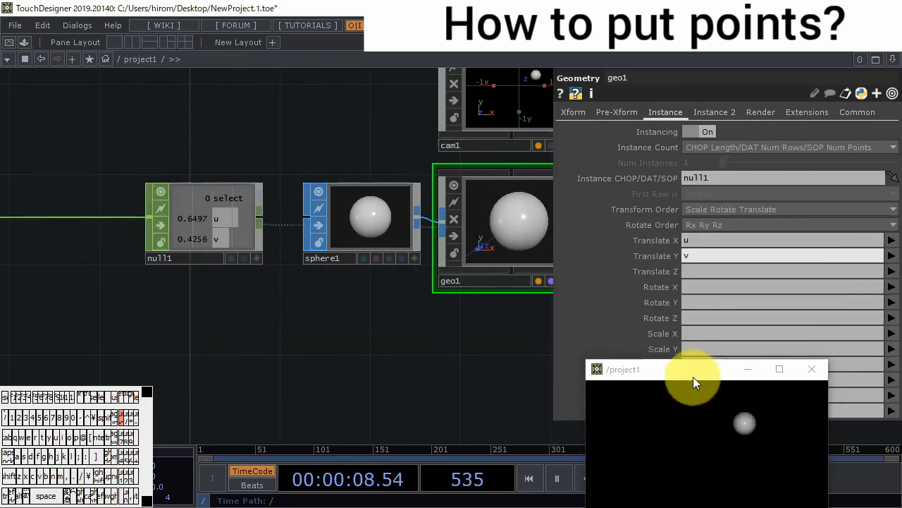
- Move the floating project1 view higher and check how the sphere follows the mouse across it
{"action": "left_click_drag", "start_coordinate": [693, 377], "coordinate": [706, 239]}
{"action": "left_click_drag", "start_coordinate": [671, 331], "coordinate": [829, 327]}
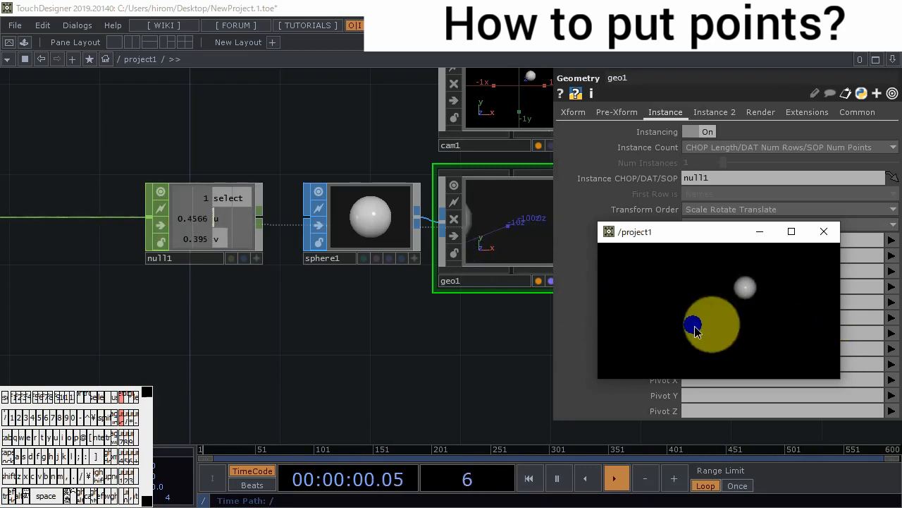
{"action": "left_click_drag", "start_coordinate": [712, 323], "coordinate": [593, 330]}
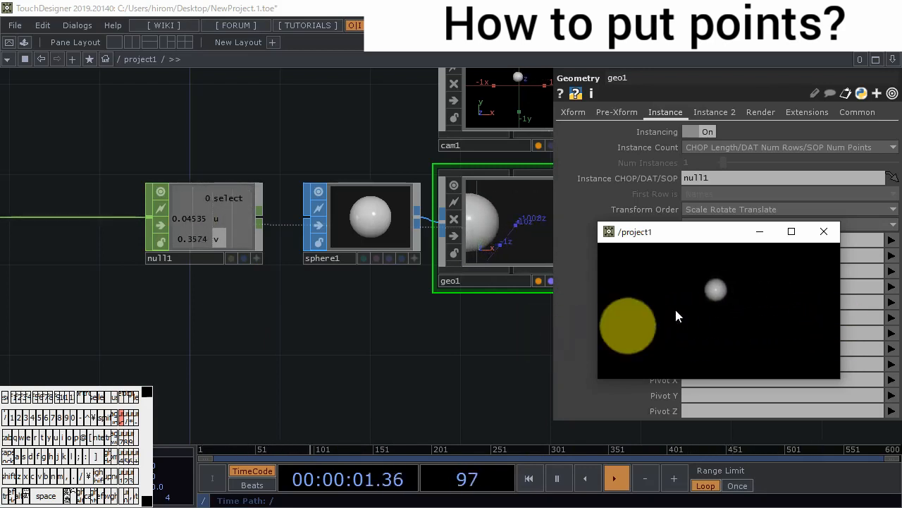
- Insert a Math CHOP between panel1 and null1
{"action": "left_click_drag", "start_coordinate": [240, 335], "coordinate": [354, 366]}
{"action": "scroll", "coordinate": [327, 334], "scroll_direction": "down", "scroll_amount": 5}
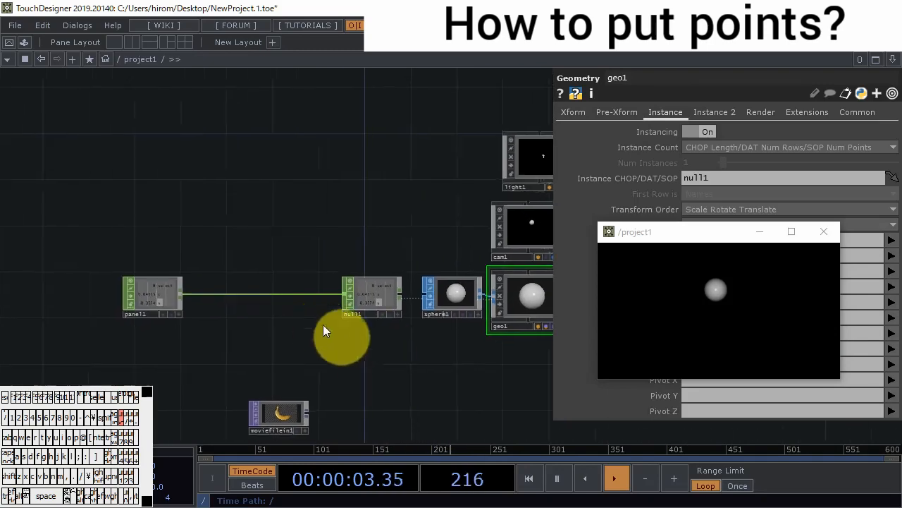
{"action": "scroll", "coordinate": [322, 331], "scroll_direction": "up", "scroll_amount": 5}
{"action": "right_click", "coordinate": [302, 260]}
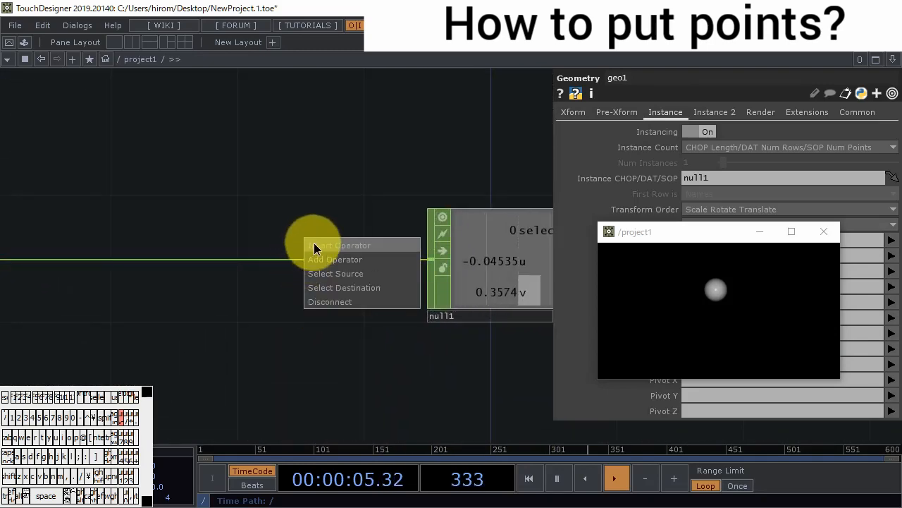
{"action": "left_click", "coordinate": [313, 245]}
{"action": "left_click", "coordinate": [344, 154]}
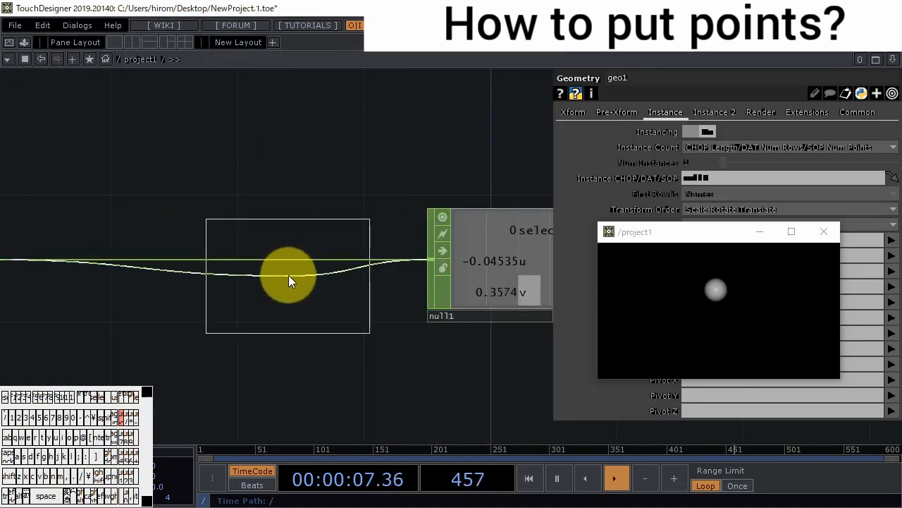
{"action": "left_click", "coordinate": [291, 267]}
- Show math1's range parameters and check the u and v values while interacting across the project1 view
{"action": "left_click", "coordinate": [656, 113]}
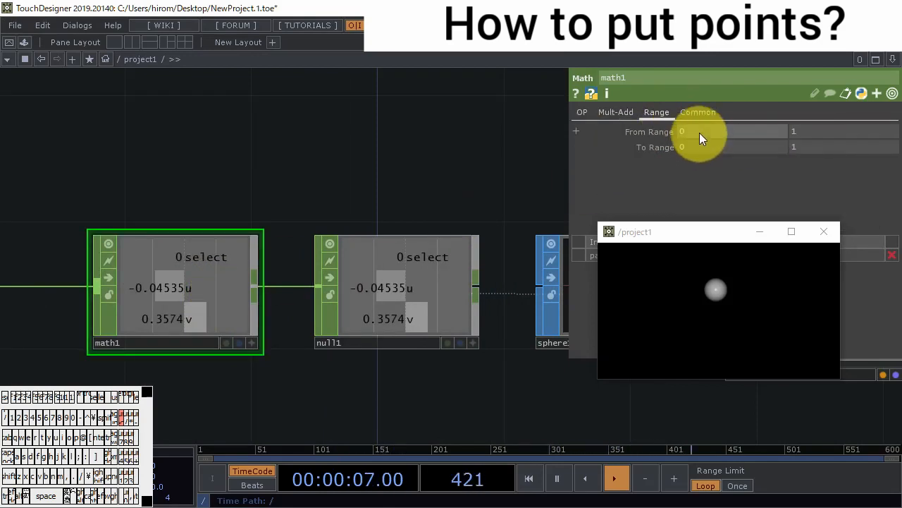
{"action": "left_click_drag", "start_coordinate": [599, 313], "coordinate": [836, 315]}
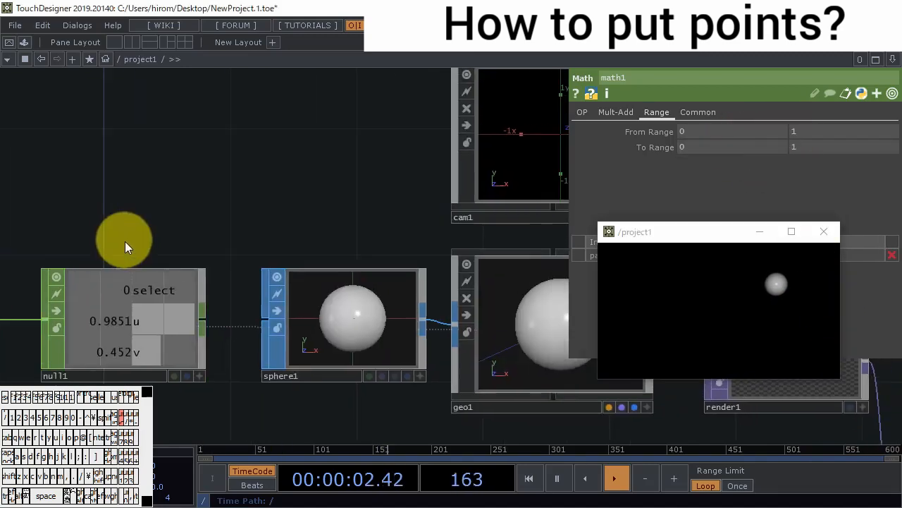
- Set cam1's projection to Orthographic
{"action": "scroll", "coordinate": [125, 247], "scroll_direction": "down", "scroll_amount": 5}
{"action": "left_click_drag", "start_coordinate": [161, 201], "coordinate": [149, 239]}
{"action": "scroll", "coordinate": [240, 268], "scroll_direction": "up", "scroll_amount": 6}
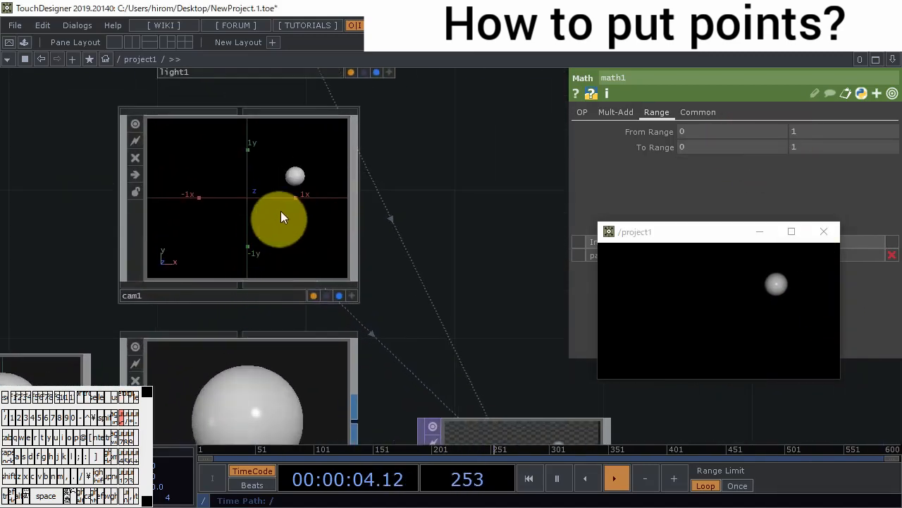
{"action": "left_click", "coordinate": [280, 217]}
{"action": "left_click", "coordinate": [673, 113]}
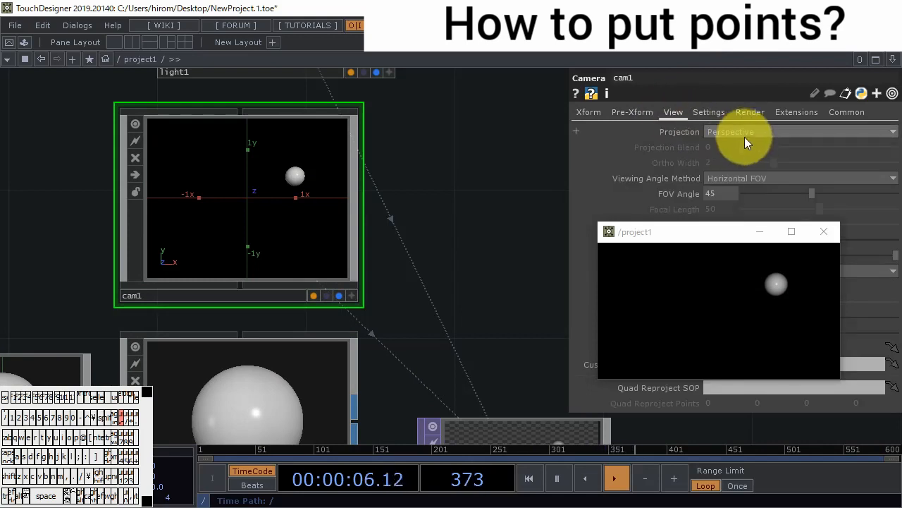
{"action": "left_click", "coordinate": [745, 138]}
{"action": "left_click", "coordinate": [758, 156]}
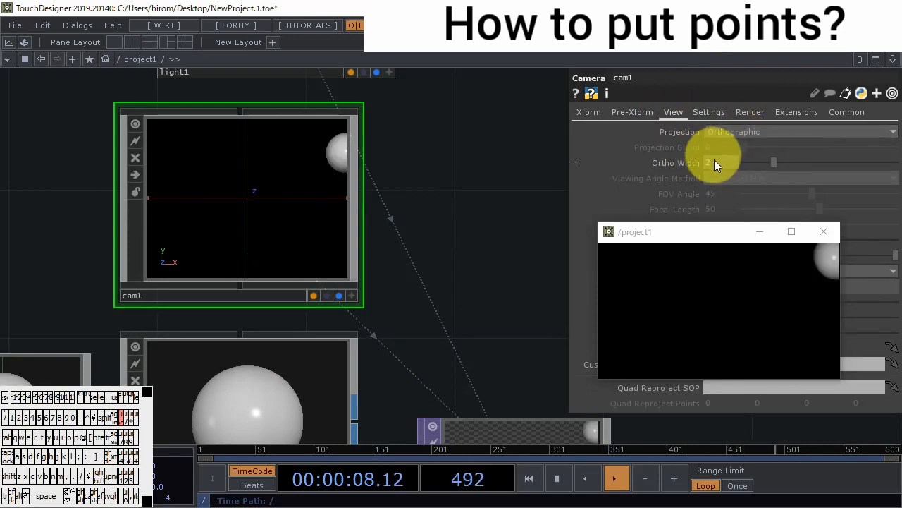
- Set the lower end of math1's To Range to -1 and check how the sphere follows the mouse in the project1 view
{"action": "scroll", "coordinate": [456, 283], "scroll_direction": "down", "scroll_amount": 6}
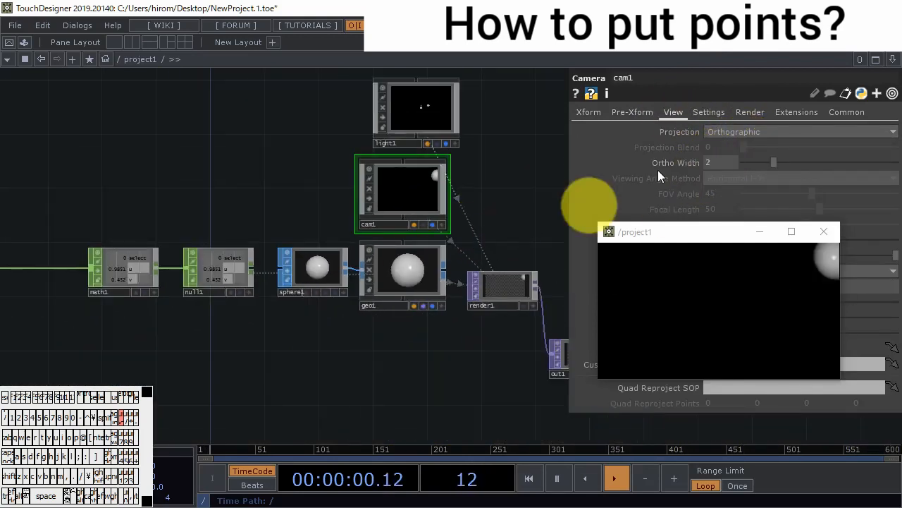
{"action": "left_click_drag", "start_coordinate": [285, 313], "coordinate": [403, 303]}
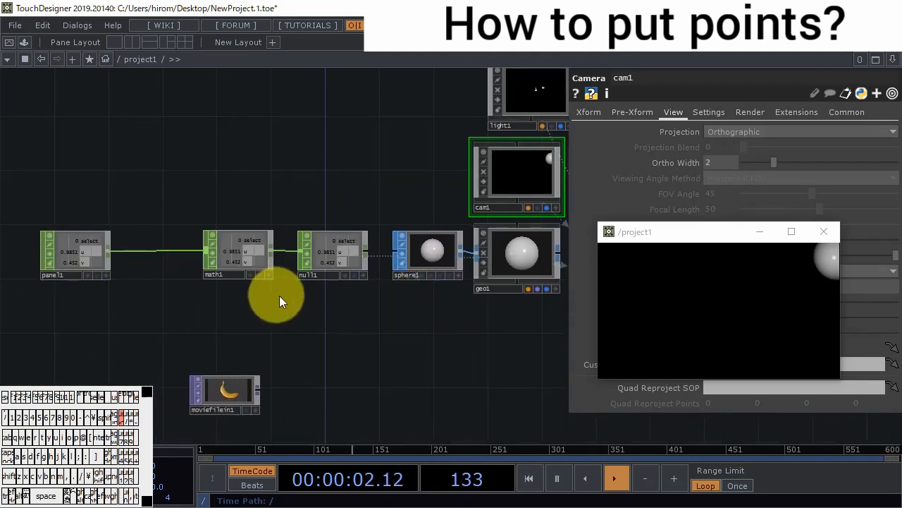
{"action": "scroll", "coordinate": [317, 257], "scroll_direction": "up", "scroll_amount": 4}
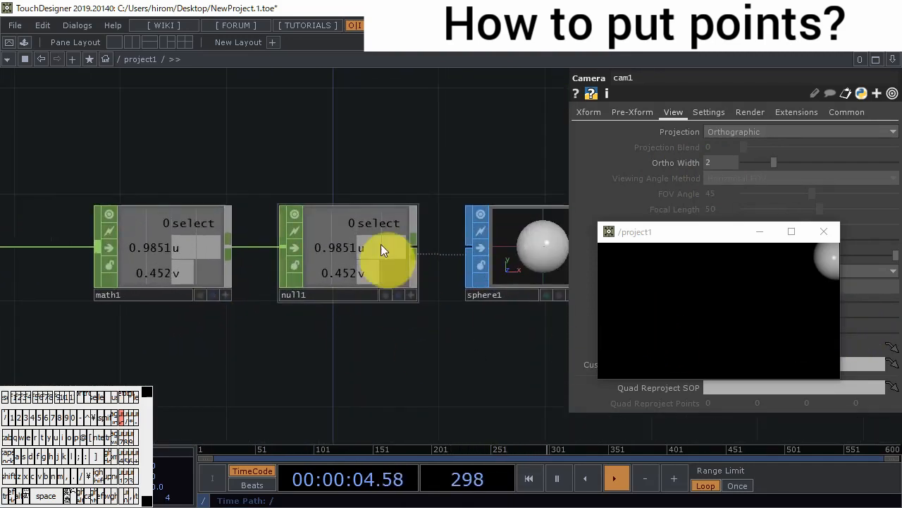
{"action": "left_click", "coordinate": [161, 251]}
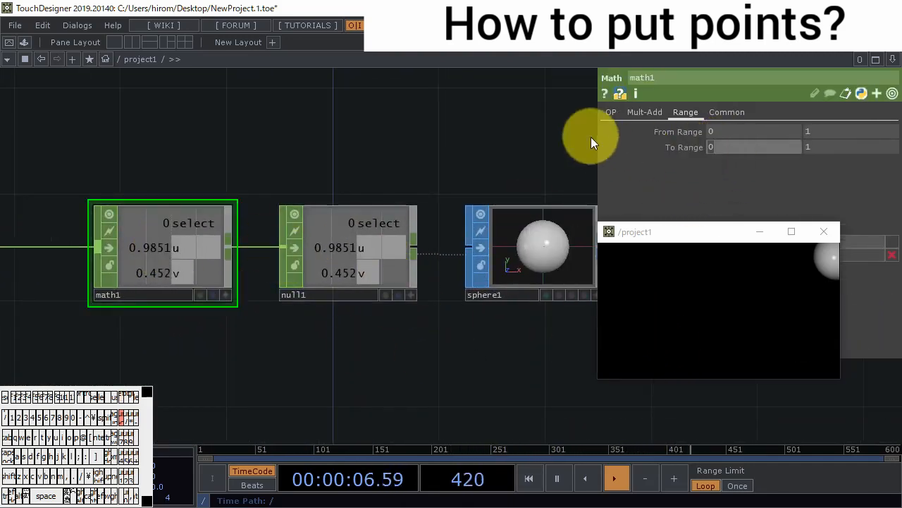
{"action": "type", "text": "-1"}
{"action": "key", "text": "Return"}
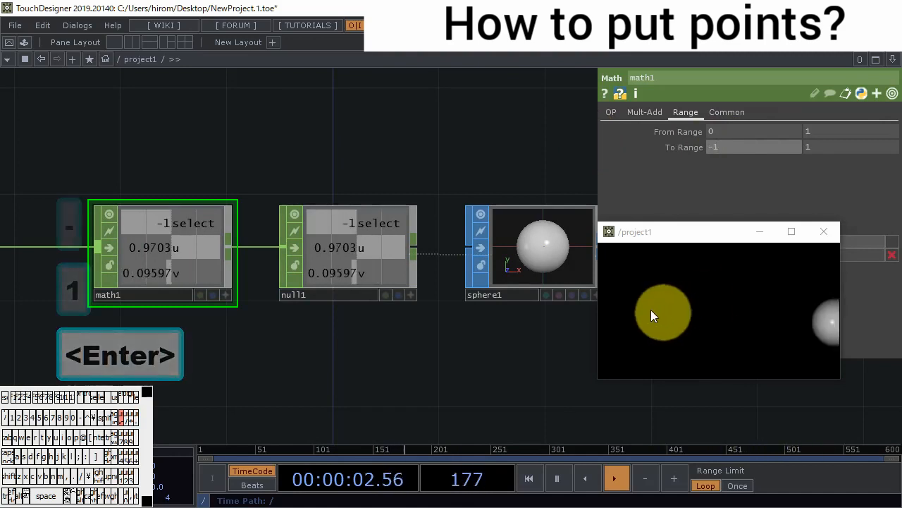
{"action": "left_click_drag", "start_coordinate": [457, 331], "coordinate": [437, 303]}
{"action": "left_click_drag", "start_coordinate": [674, 313], "coordinate": [713, 255]}
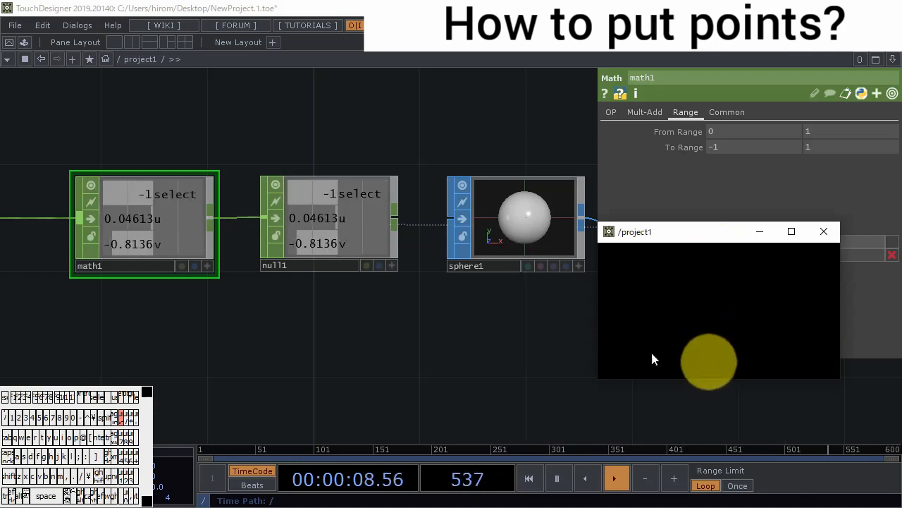
- Add a Constant CHOP just below panel1
{"action": "left_click_drag", "start_coordinate": [315, 325], "coordinate": [498, 344]}
{"action": "scroll", "coordinate": [389, 312], "scroll_direction": "down", "scroll_amount": 3}
{"action": "left_click_drag", "start_coordinate": [249, 269], "coordinate": [98, 263]}
{"action": "double_click", "coordinate": [216, 288]}
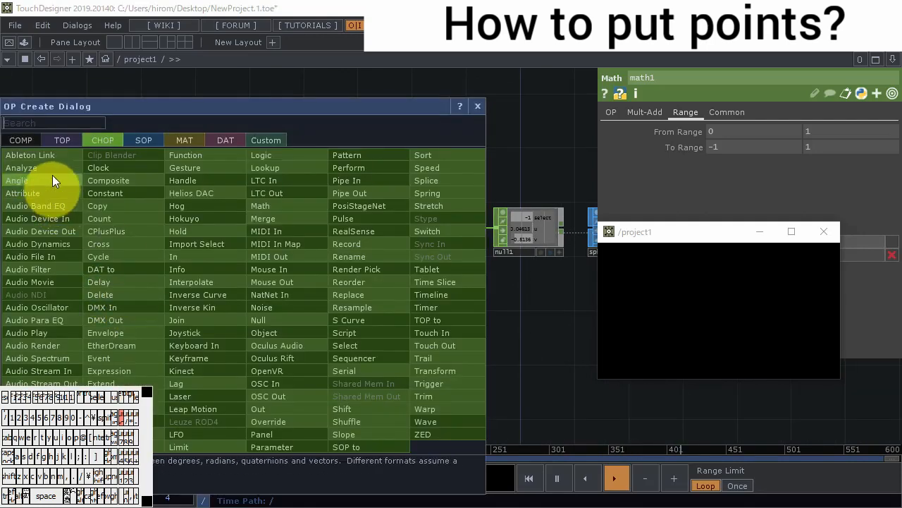
{"action": "left_click", "coordinate": [113, 194]}
{"action": "left_click", "coordinate": [116, 286]}
- Name constant1's first two channels w and h, with values 1280 and 720
{"action": "left_click", "coordinate": [714, 130]}
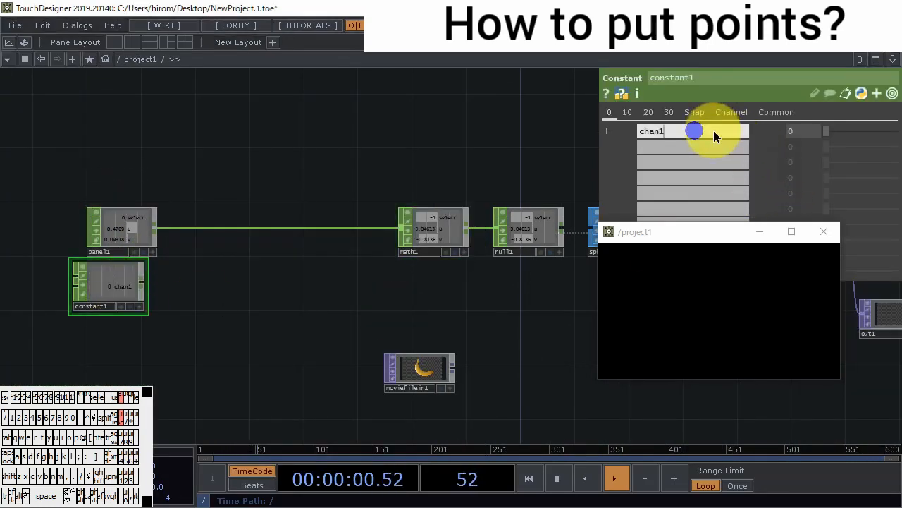
{"action": "type", "text": "w"}
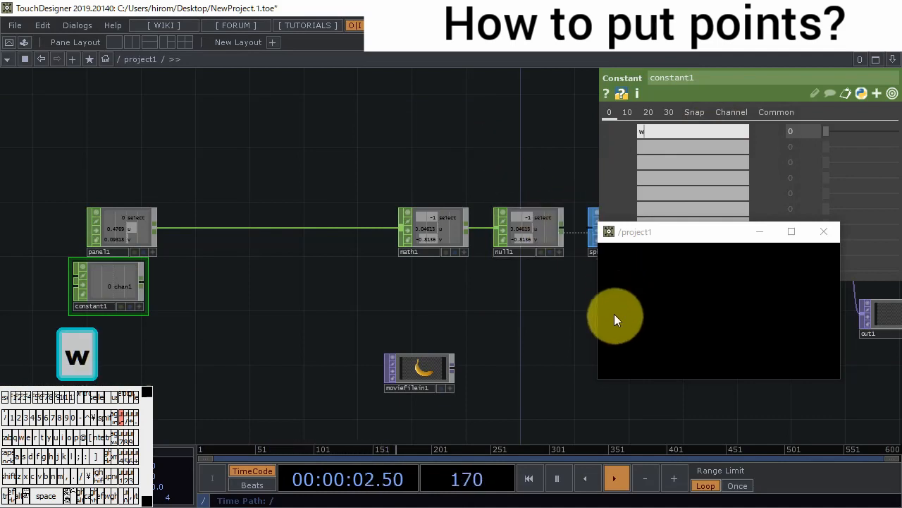
{"action": "left_click", "coordinate": [726, 309]}
{"action": "left_click", "coordinate": [670, 147]}
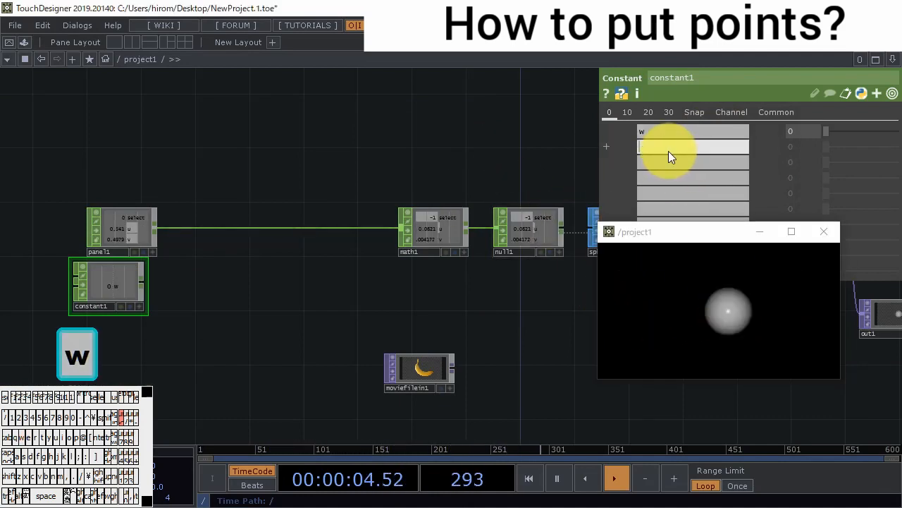
{"action": "type", "text": "h"}
{"action": "left_click", "coordinate": [778, 133]}
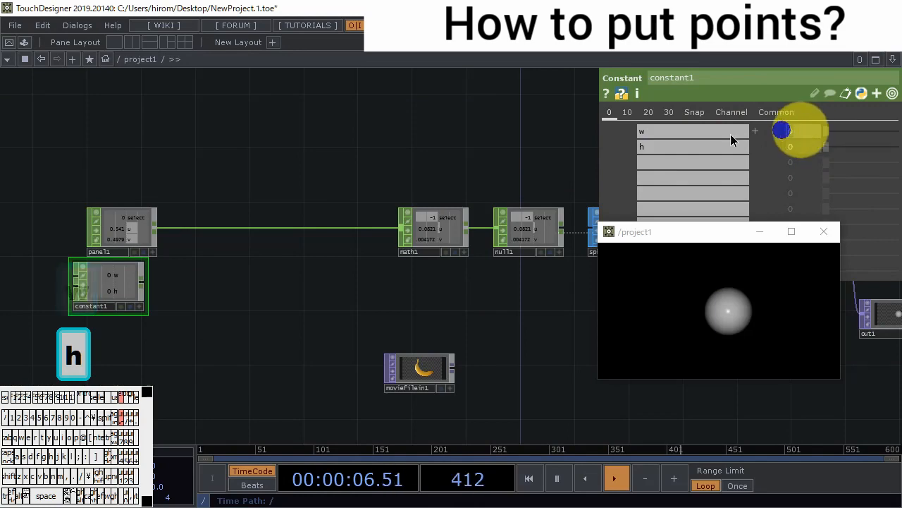
{"action": "type", "text": "1280"}
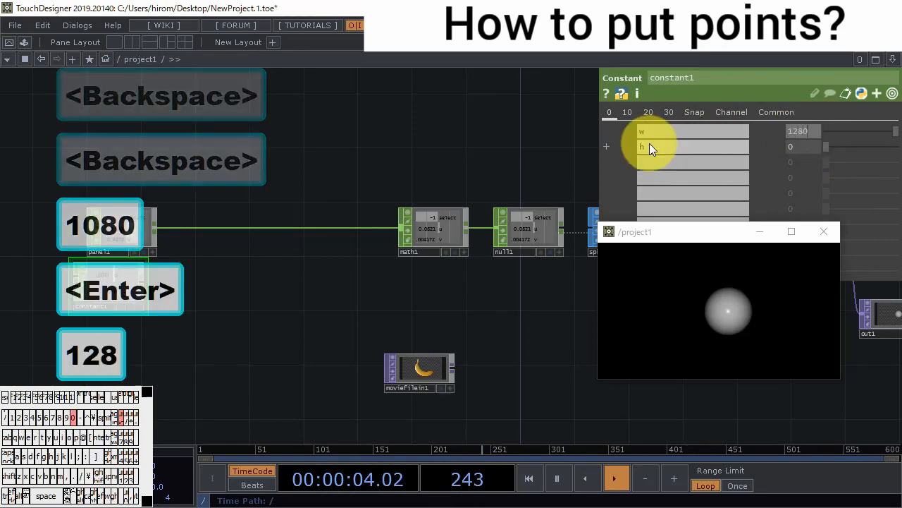
{"action": "key", "text": "Return"}
{"action": "type", "text": "720"}
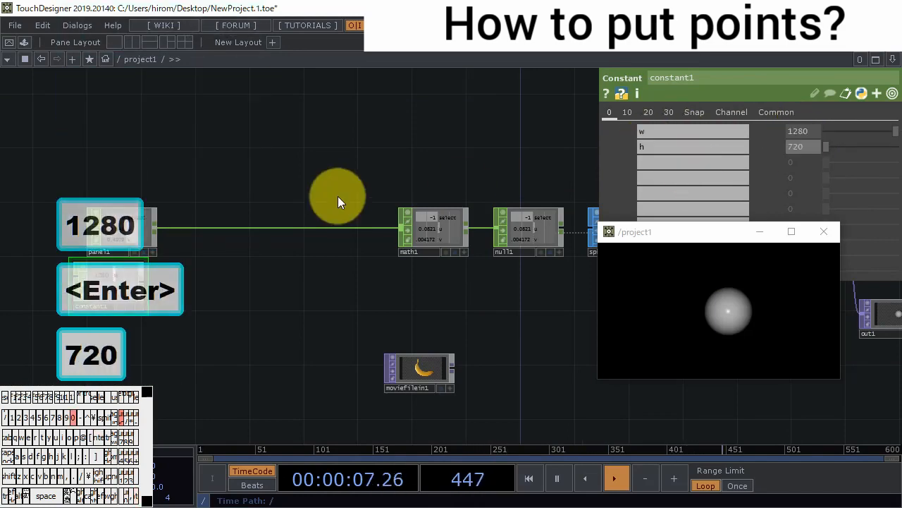
{"action": "key", "text": "Return"}
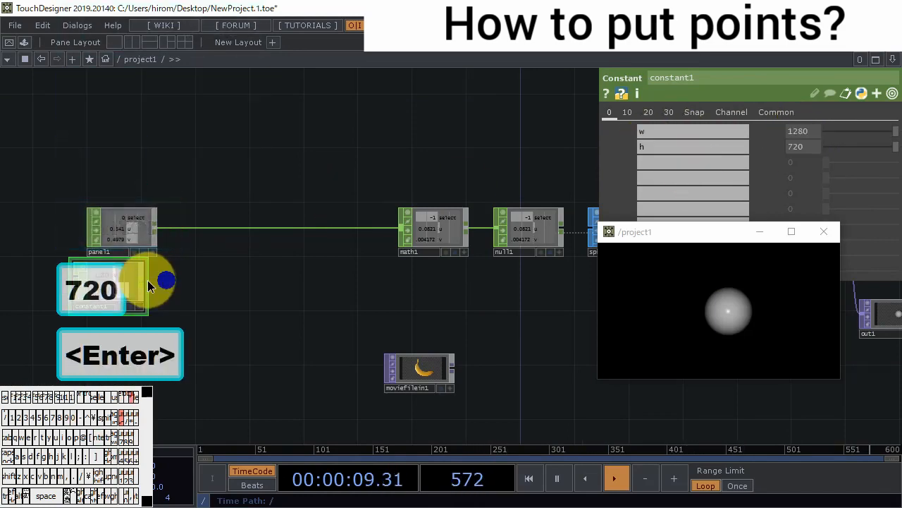
- Add a Null CHOP fed by constant1 and place it below render1
{"action": "key", "text": "Tab"}
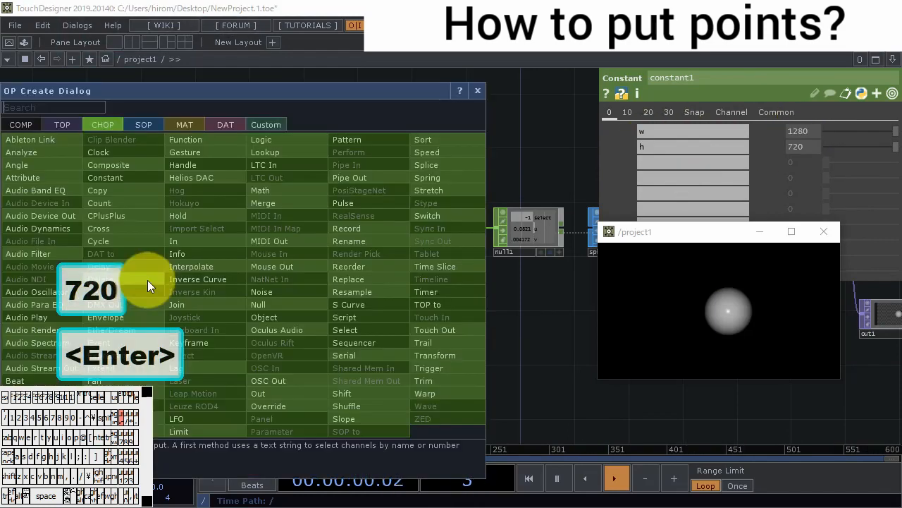
{"action": "left_click", "coordinate": [266, 304]}
{"action": "left_click", "coordinate": [514, 292]}
{"action": "left_click_drag", "start_coordinate": [479, 359], "coordinate": [297, 373]}
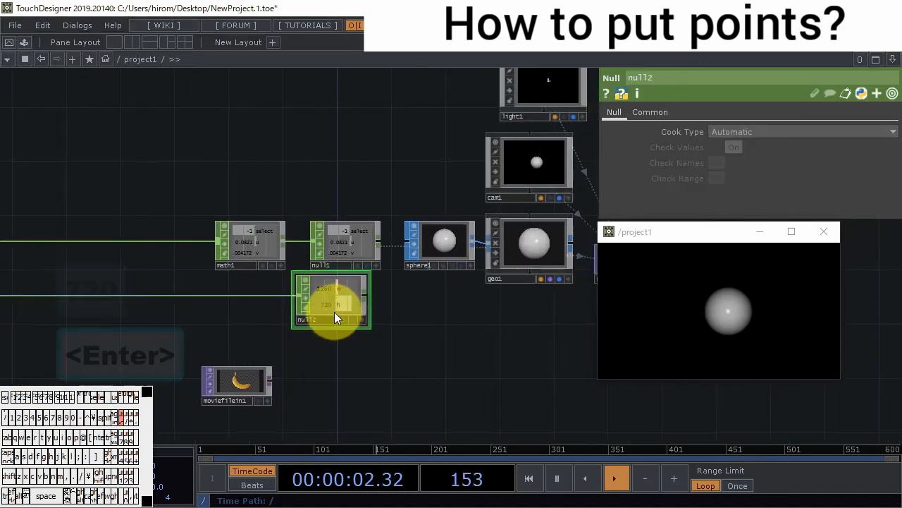
{"action": "left_click_drag", "start_coordinate": [334, 312], "coordinate": [538, 324]}
{"action": "left_click_drag", "start_coordinate": [468, 349], "coordinate": [260, 365]}
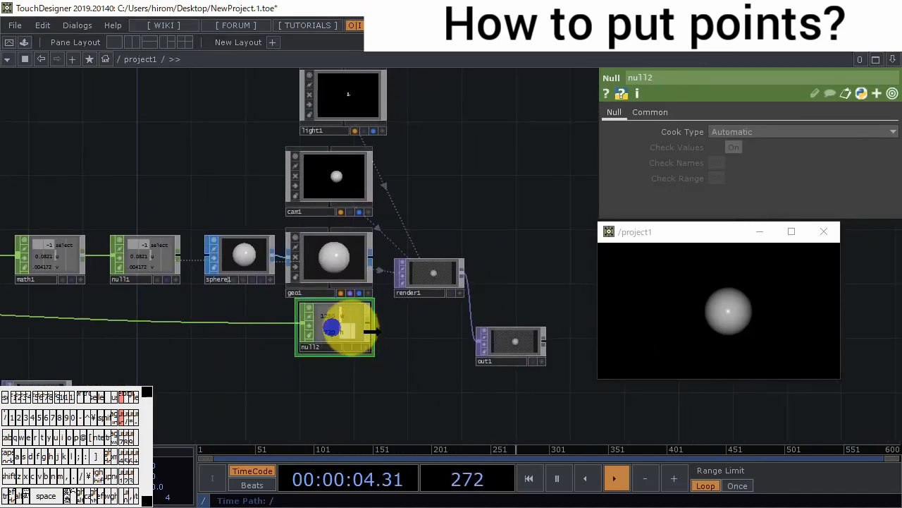
{"action": "left_click_drag", "start_coordinate": [332, 327], "coordinate": [423, 332]}
- Link render1's resolution width and height to the w and h channels of null2
{"action": "scroll", "coordinate": [433, 299], "scroll_direction": "up", "scroll_amount": 5}
{"action": "left_click", "coordinate": [442, 266]}
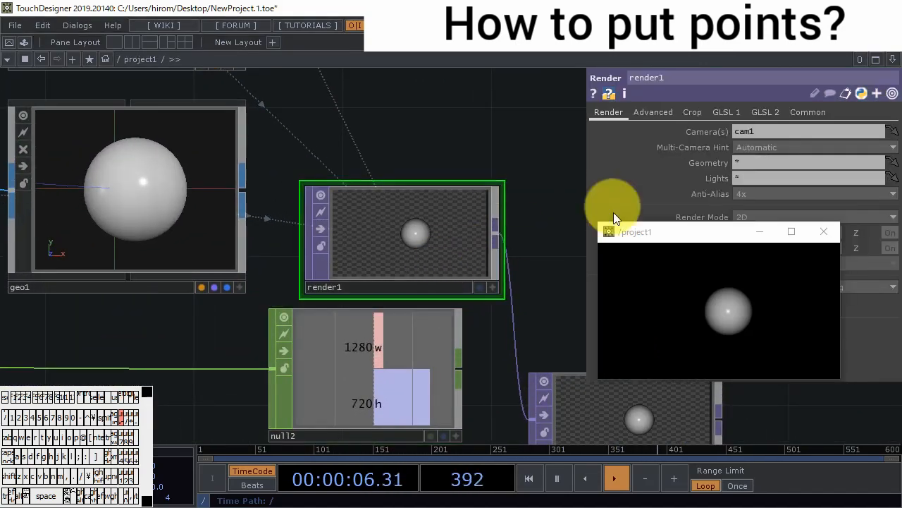
{"action": "left_click", "coordinate": [808, 114]}
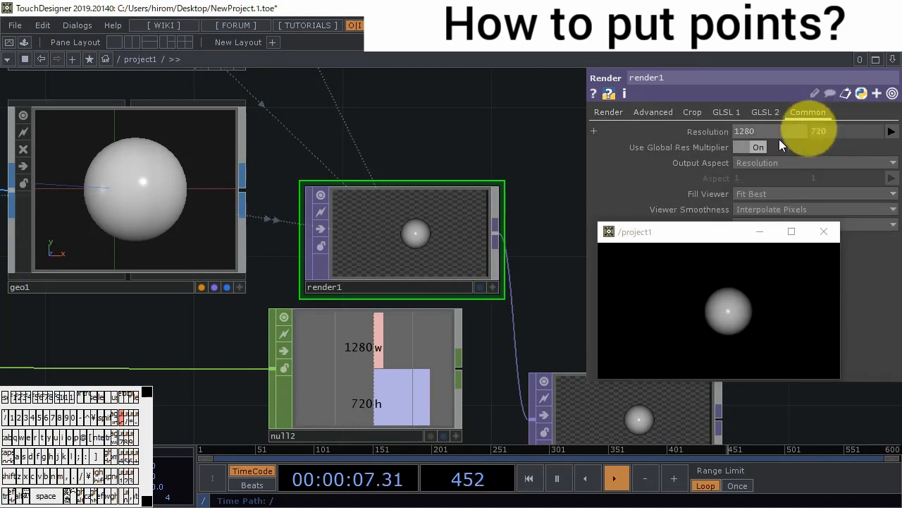
{"action": "left_click", "coordinate": [456, 434]}
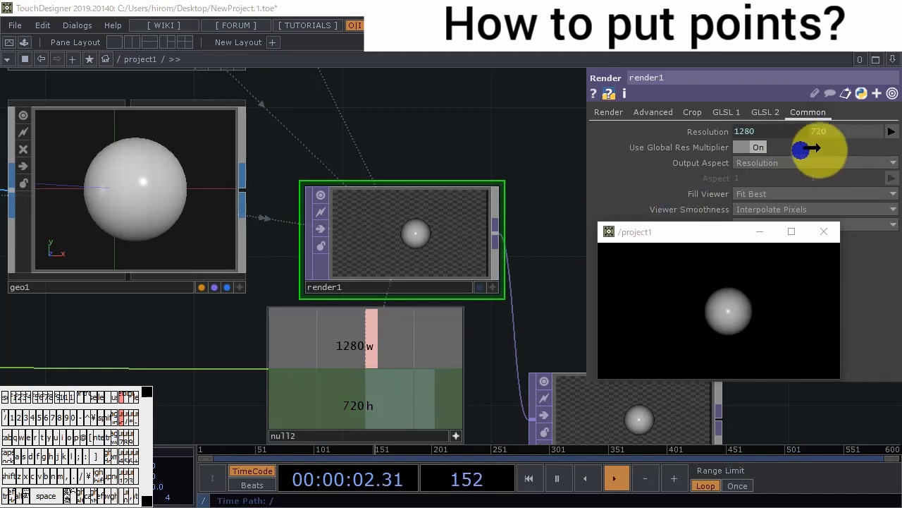
- Add a Select CHOP fed by constant1 and limit its channel names to w
{"action": "scroll", "coordinate": [429, 264], "scroll_direction": "down", "scroll_amount": 3}
{"action": "scroll", "coordinate": [429, 264], "scroll_direction": "down", "scroll_amount": 2}
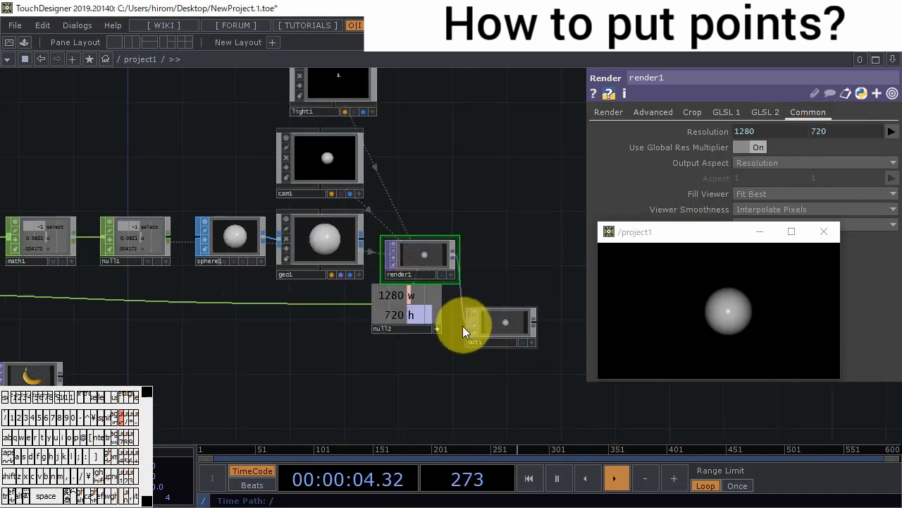
{"action": "left_click_drag", "start_coordinate": [224, 340], "coordinate": [493, 365]}
{"action": "left_click_drag", "start_coordinate": [377, 358], "coordinate": [468, 364]}
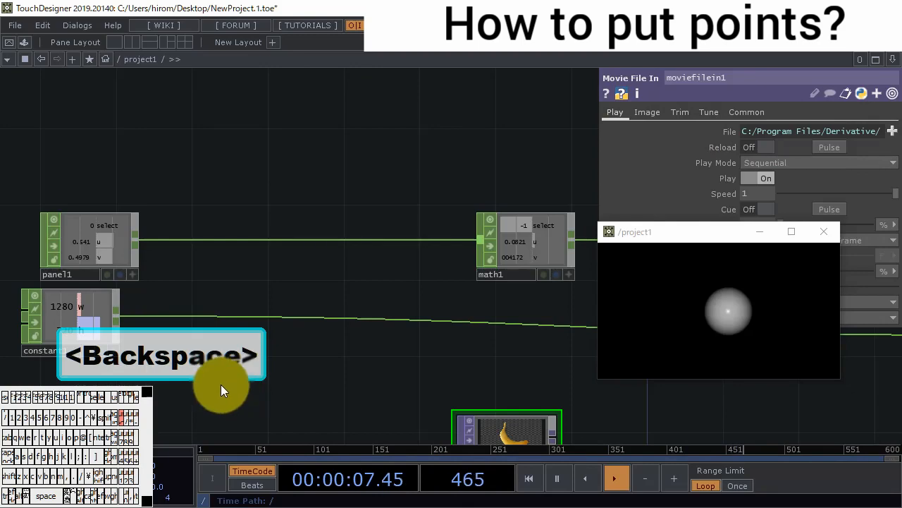
{"action": "double_click", "coordinate": [220, 384]}
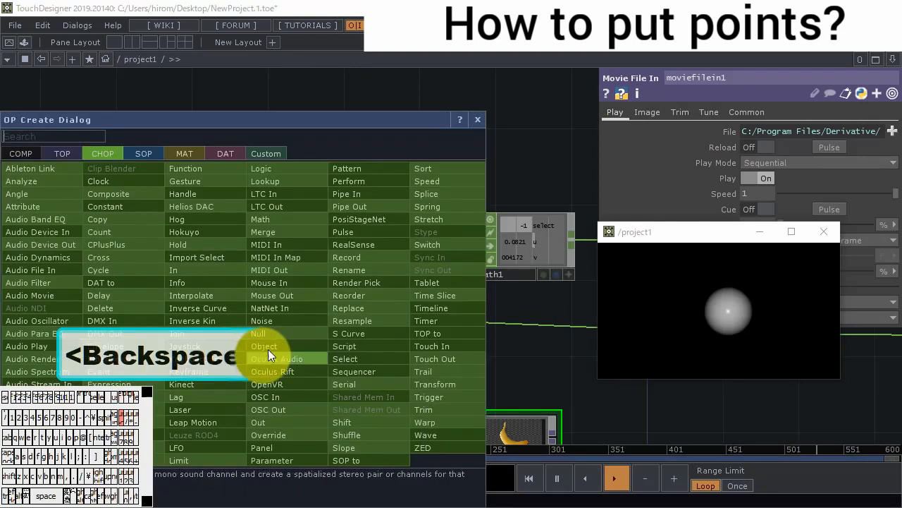
{"action": "left_click", "coordinate": [375, 358]}
{"action": "left_click", "coordinate": [232, 372]}
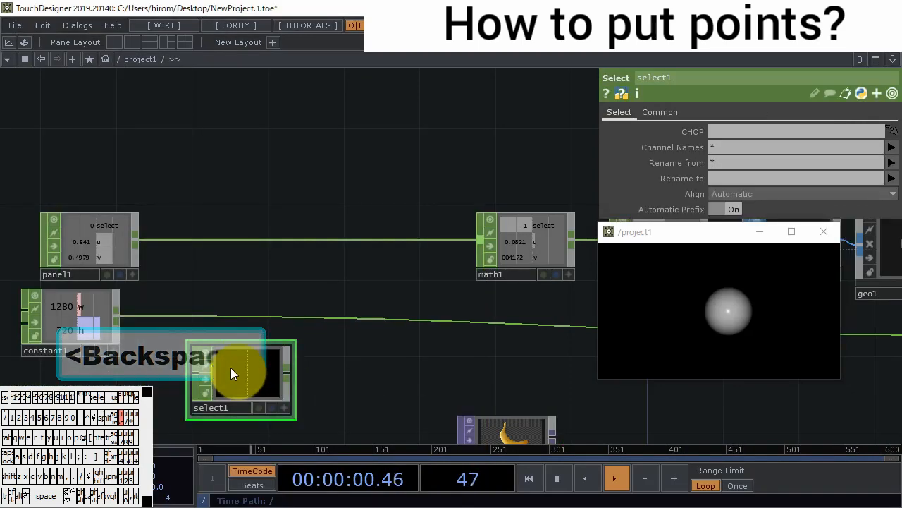
{"action": "left_click_drag", "start_coordinate": [119, 319], "coordinate": [221, 367]}
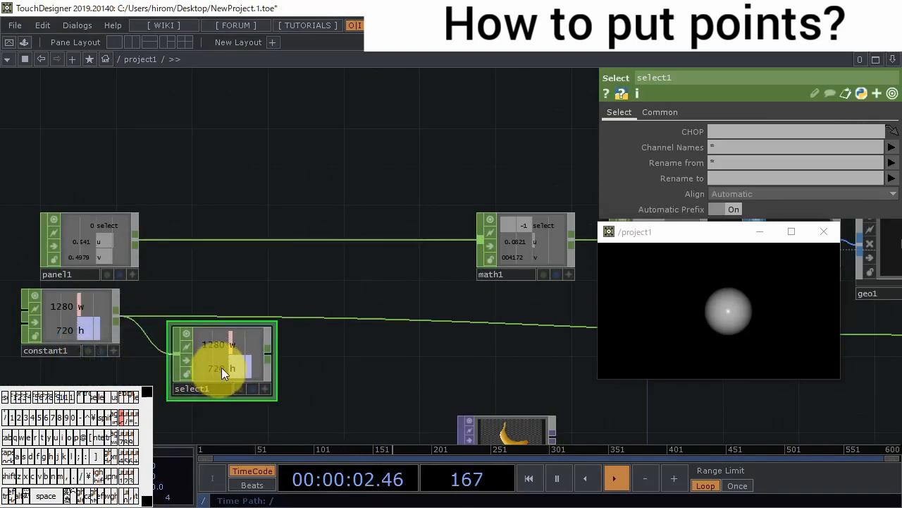
{"action": "left_click", "coordinate": [894, 170]}
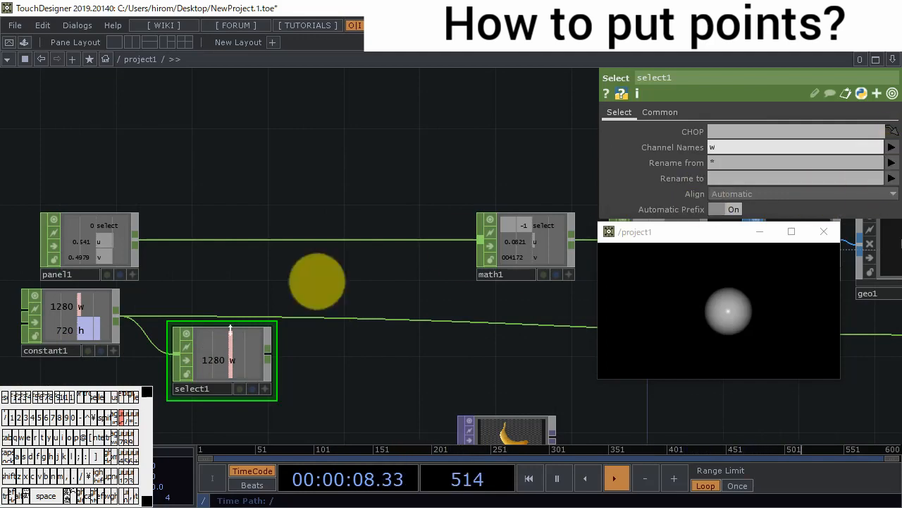
- Add a Math CHOP fed by constant1 and select1, and set its Combine CHOPs option to Divide
{"action": "right_click", "coordinate": [353, 317]}
{"action": "left_click", "coordinate": [360, 338]}
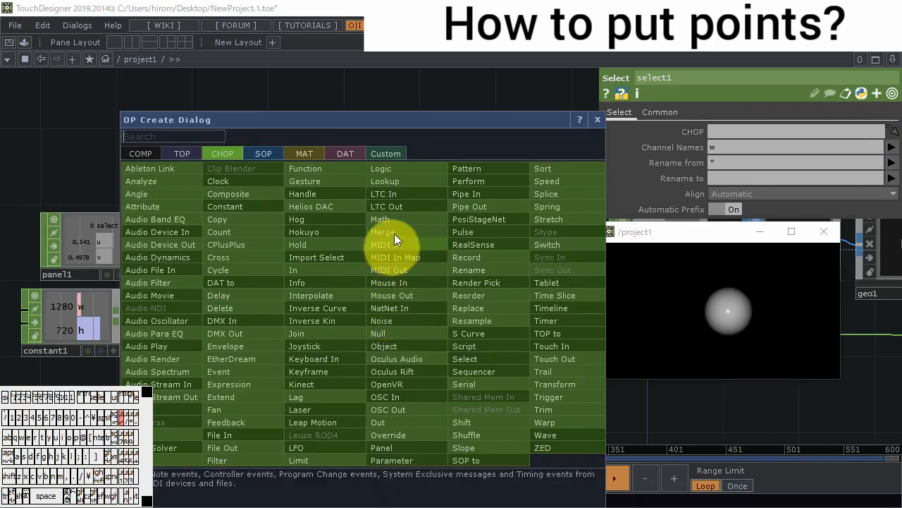
{"action": "left_click", "coordinate": [391, 221]}
{"action": "left_click", "coordinate": [353, 357]}
{"action": "left_click_drag", "start_coordinate": [125, 315], "coordinate": [309, 353]}
{"action": "left_click_drag", "start_coordinate": [226, 362], "coordinate": [225, 396]}
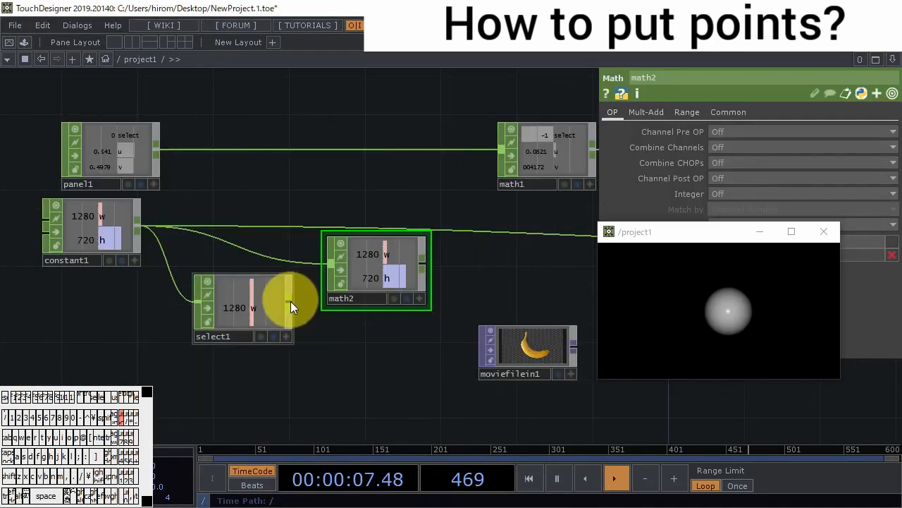
{"action": "left_click_drag", "start_coordinate": [289, 301], "coordinate": [329, 271]}
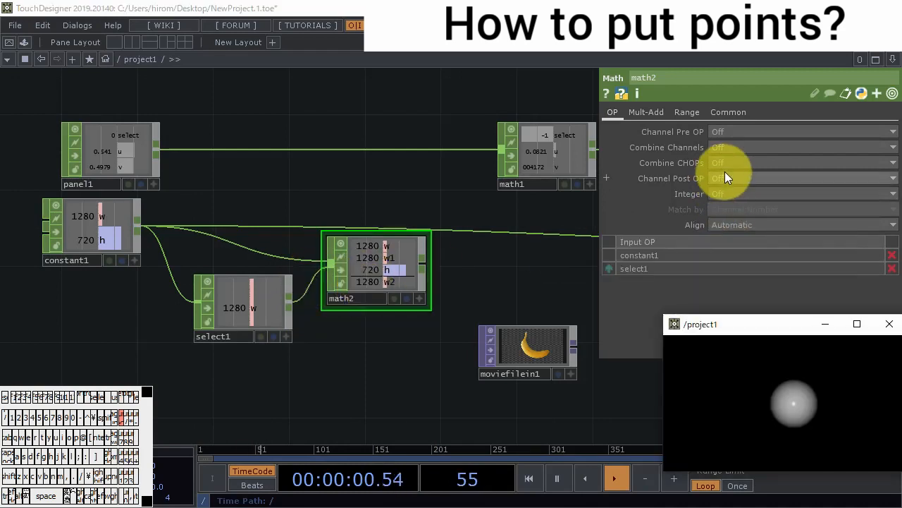
{"action": "left_click", "coordinate": [727, 166]}
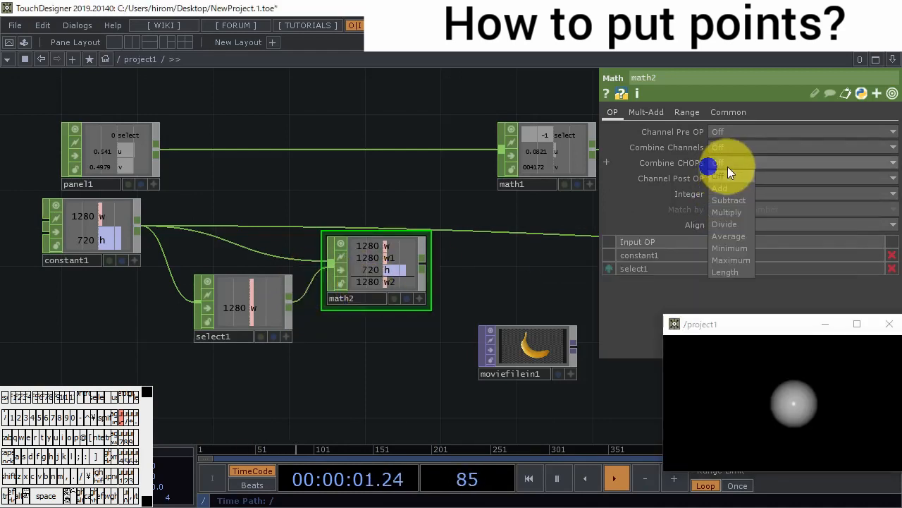
{"action": "left_click", "coordinate": [737, 223]}
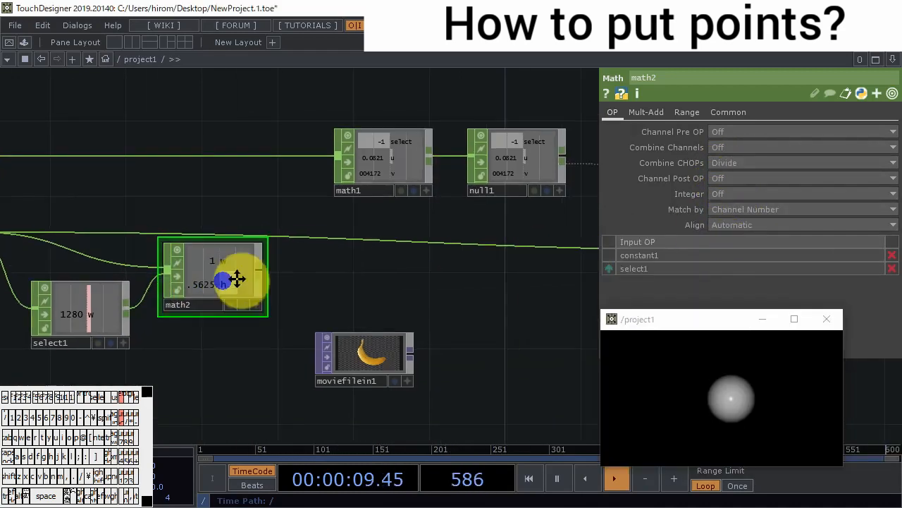
- Add a Null CHOP directly after math2
{"action": "scroll", "coordinate": [238, 278], "scroll_direction": "down", "scroll_amount": 5}
{"action": "right_click", "coordinate": [180, 276]}
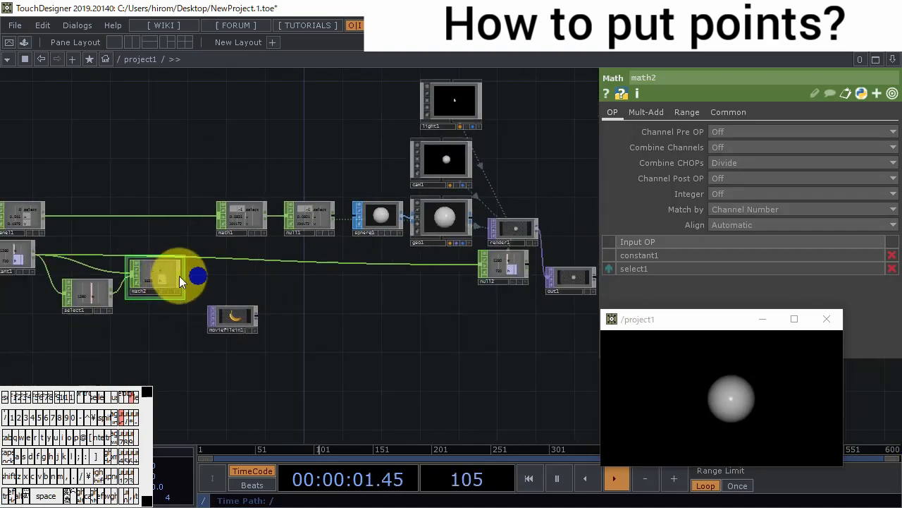
{"action": "left_click", "coordinate": [251, 301]}
{"action": "left_click", "coordinate": [213, 277]}
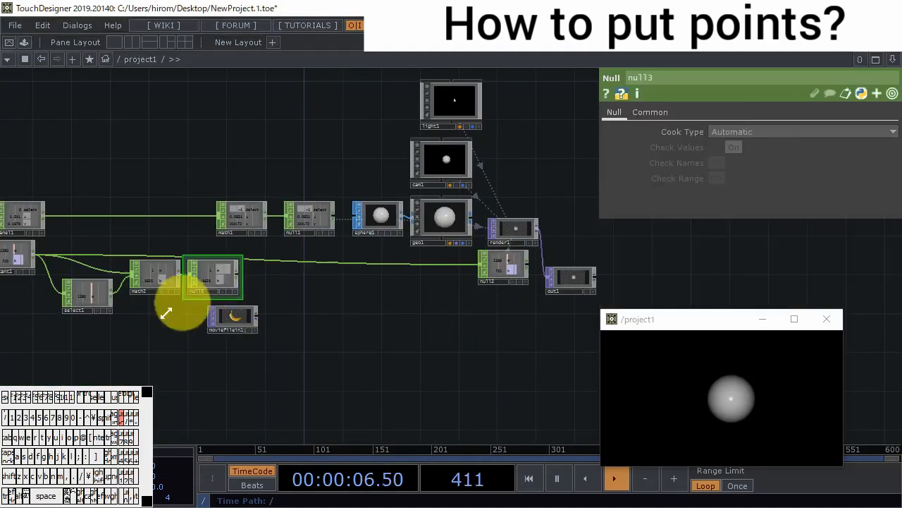
- Collapse select1 and math2 into a Base component between constant1 and null3
{"action": "left_click_drag", "start_coordinate": [162, 335], "coordinate": [244, 349]}
{"action": "right_click_drag", "start_coordinate": [237, 349], "coordinate": [161, 289]}
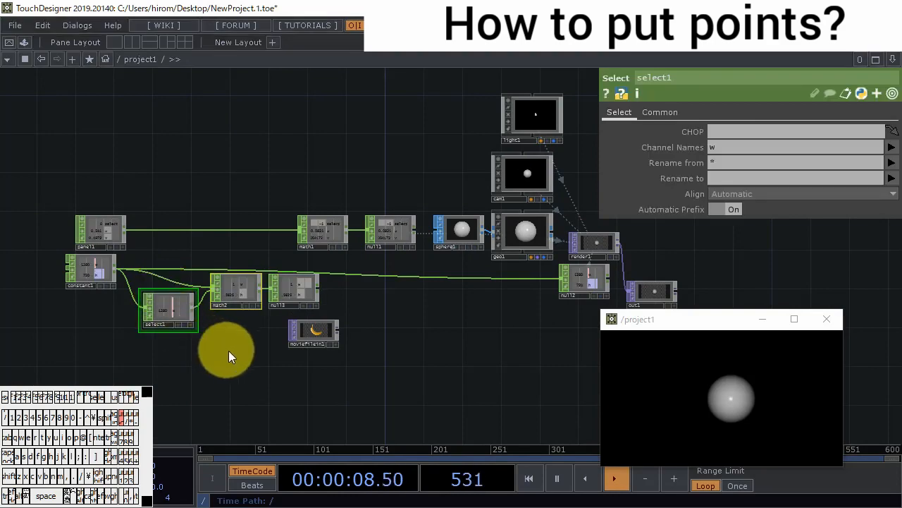
{"action": "right_click", "coordinate": [230, 351]}
{"action": "left_click", "coordinate": [273, 423]}
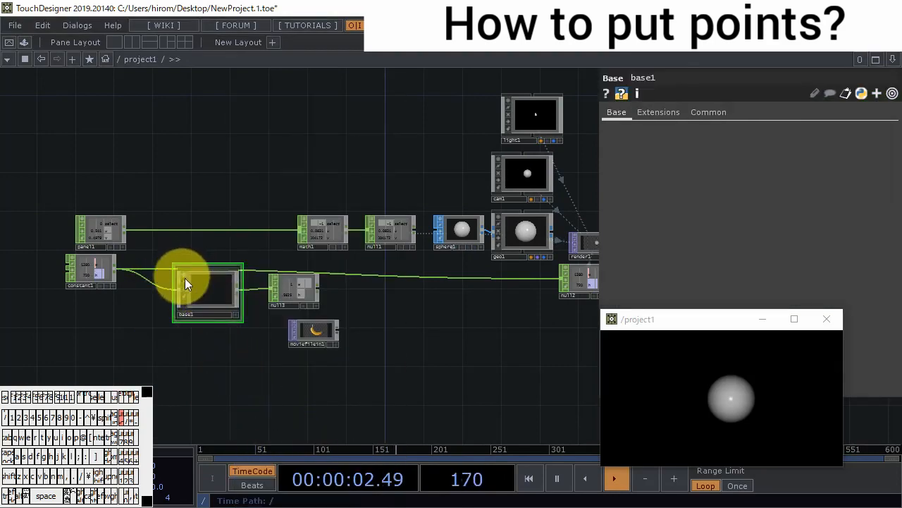
- Rename the Out CHOP inside base1 as out1 and return to the project1 network
{"action": "scroll", "coordinate": [185, 278], "scroll_direction": "up", "scroll_amount": 5}
{"action": "double_click", "coordinate": [463, 266]}
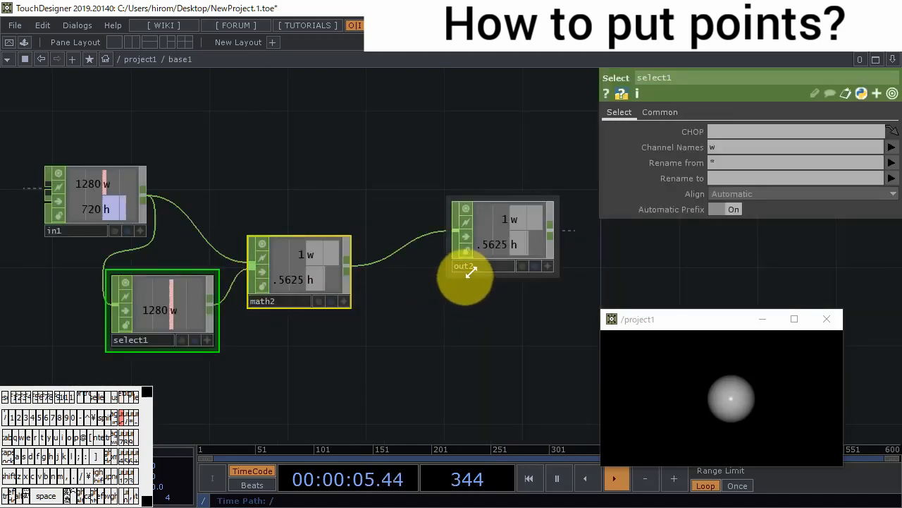
{"action": "key", "text": "BackSpace"}
{"action": "type", "text": "1"}
{"action": "key", "text": "Return"}
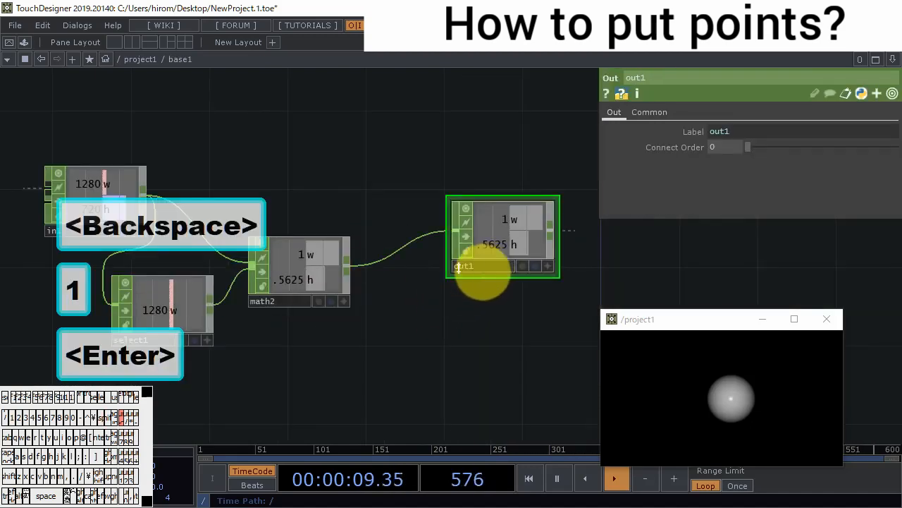
{"action": "scroll", "coordinate": [343, 258], "scroll_direction": "down", "scroll_amount": 5}
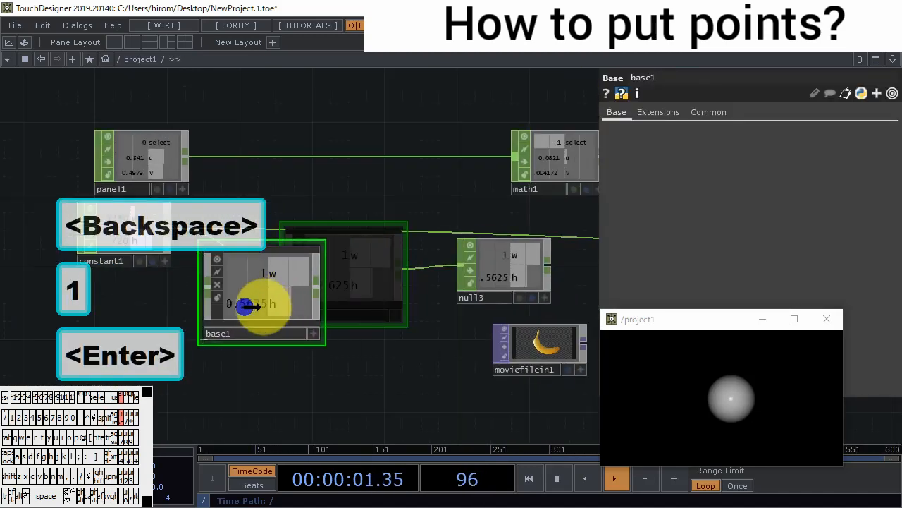
- Move null3 next to base1 and insert a Select CHOP between math1 and null1
{"action": "left_click_drag", "start_coordinate": [520, 273], "coordinate": [402, 291]}
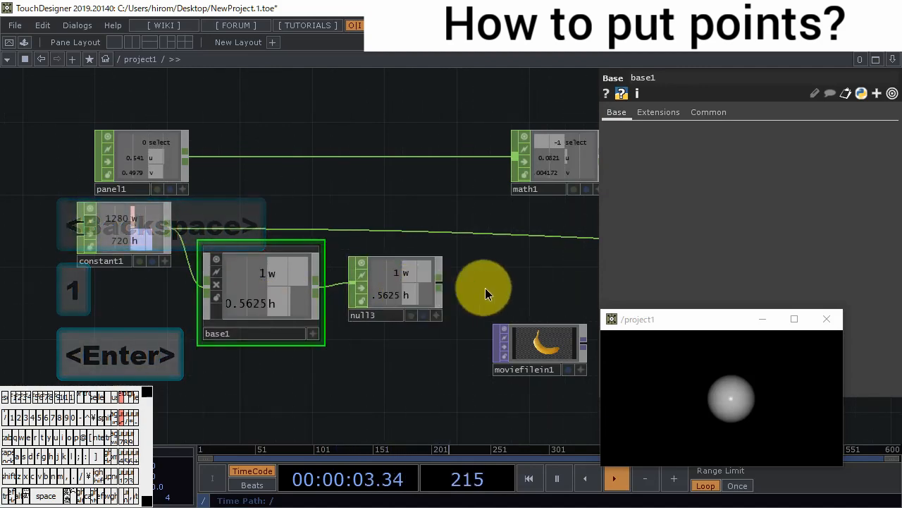
{"action": "left_click_drag", "start_coordinate": [404, 225], "coordinate": [225, 224]}
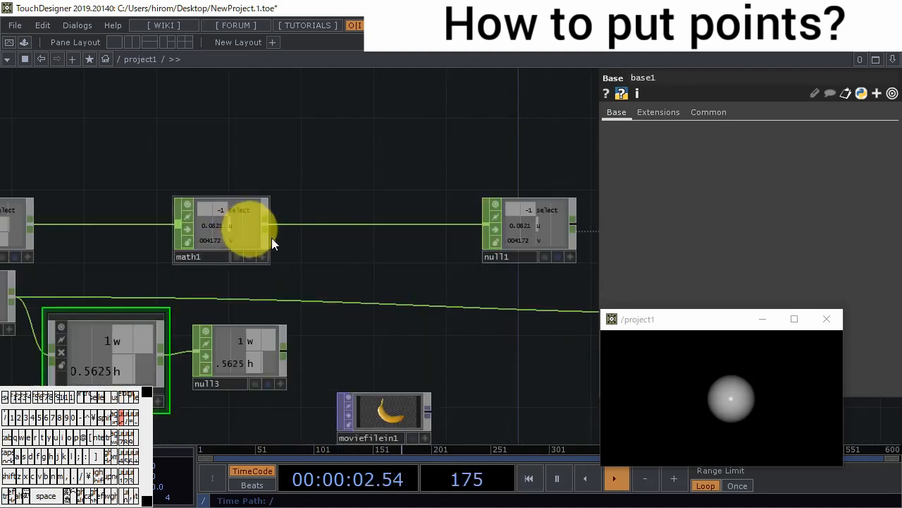
{"action": "right_click", "coordinate": [356, 225]}
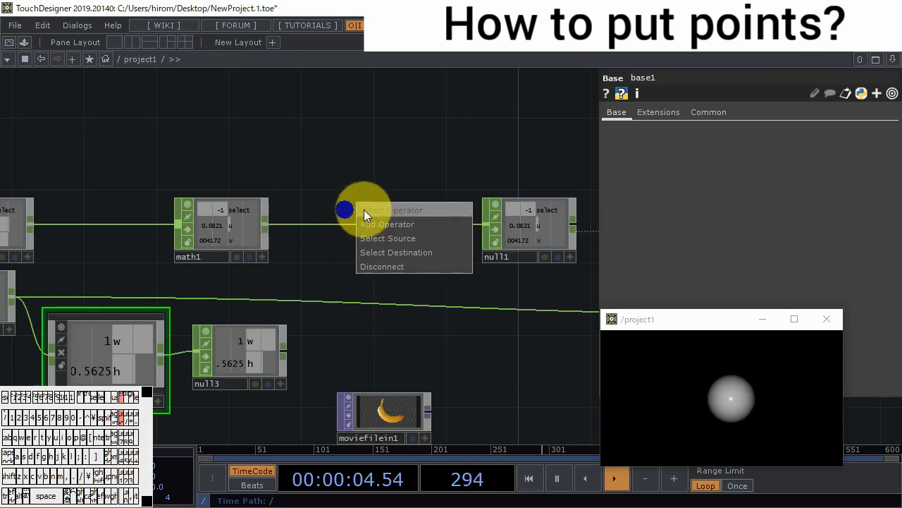
{"action": "left_click", "coordinate": [363, 210]}
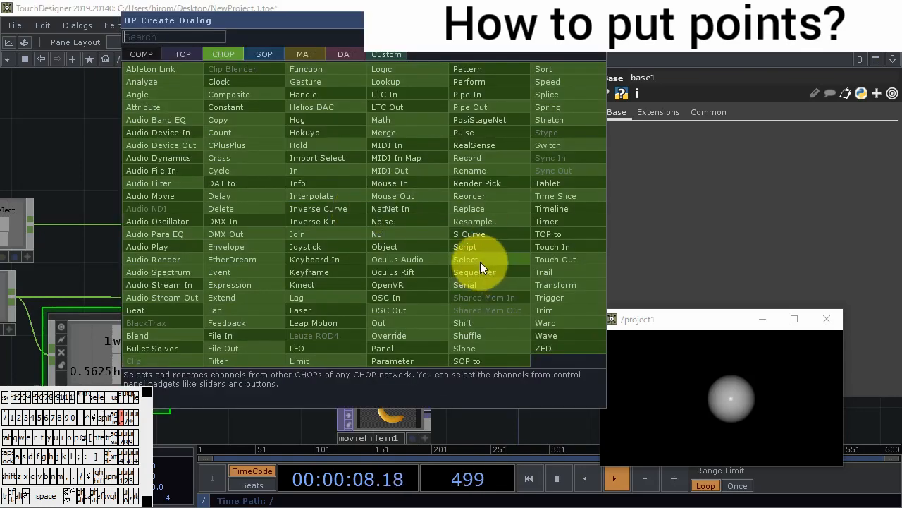
{"action": "left_click", "coordinate": [480, 262]}
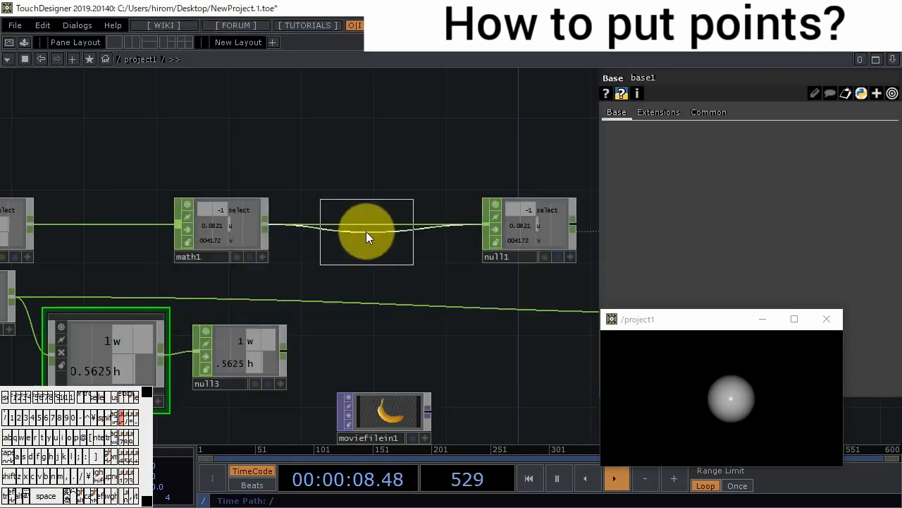
{"action": "left_click", "coordinate": [358, 227]}
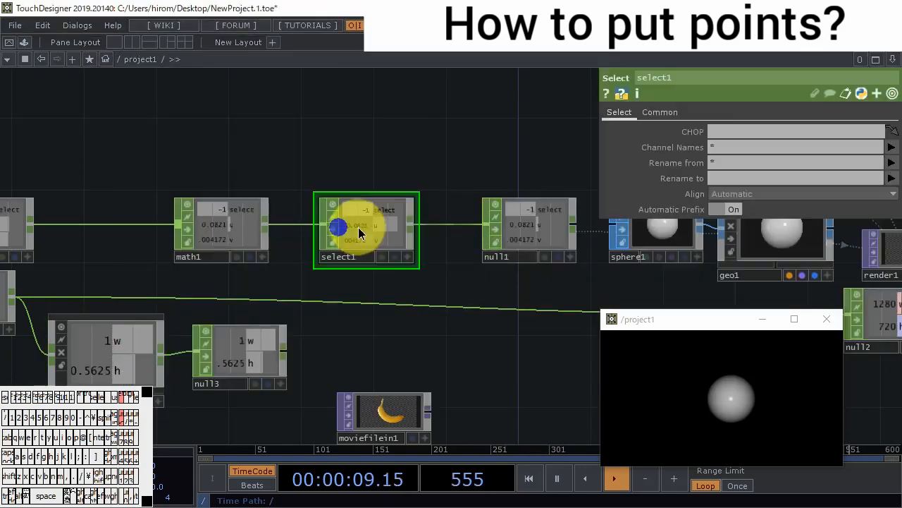
- Set the new Select CHOP's Channel Names to u v
{"action": "left_click", "coordinate": [892, 148]}
{"action": "left_click", "coordinate": [896, 186]}
{"action": "left_click", "coordinate": [892, 148]}
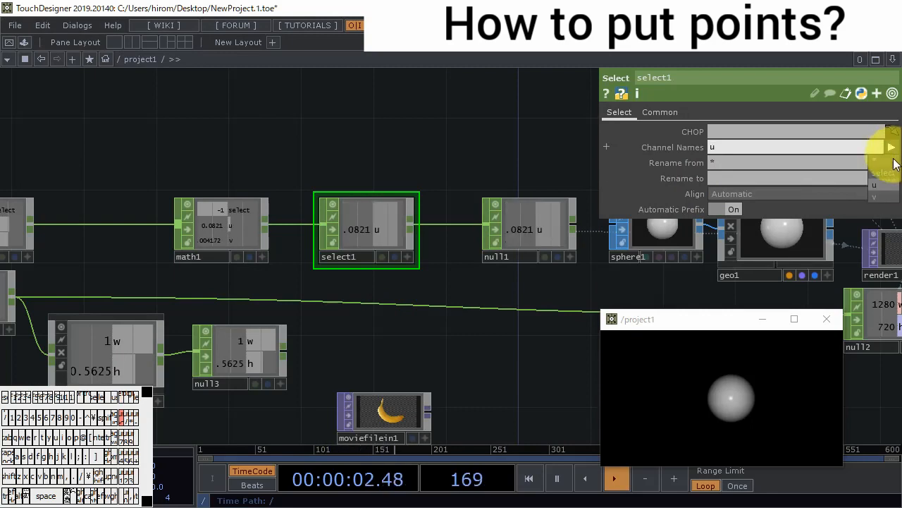
{"action": "left_click", "coordinate": [881, 196]}
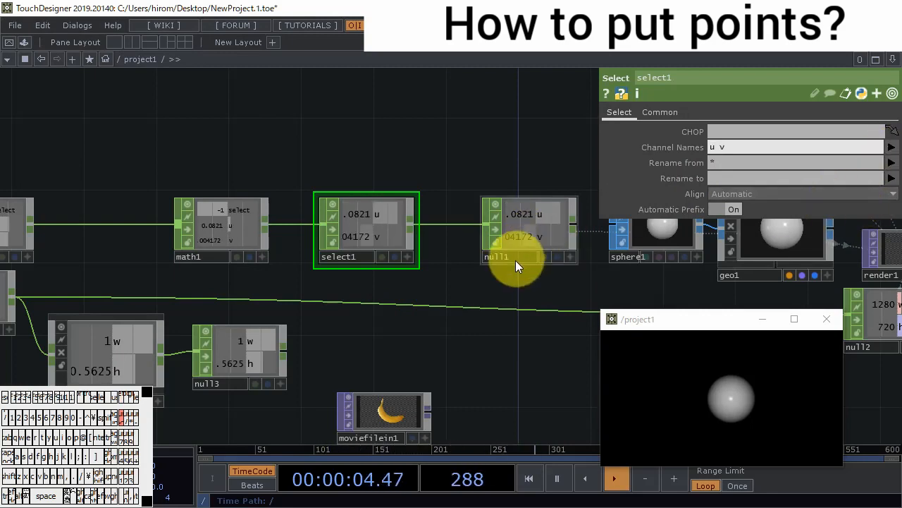
- Rename the channels chosen by select1 with the pattern t[xy] so they output as tx and ty
{"action": "left_click", "coordinate": [739, 179]}
{"action": "type", "text": "tx ty"}
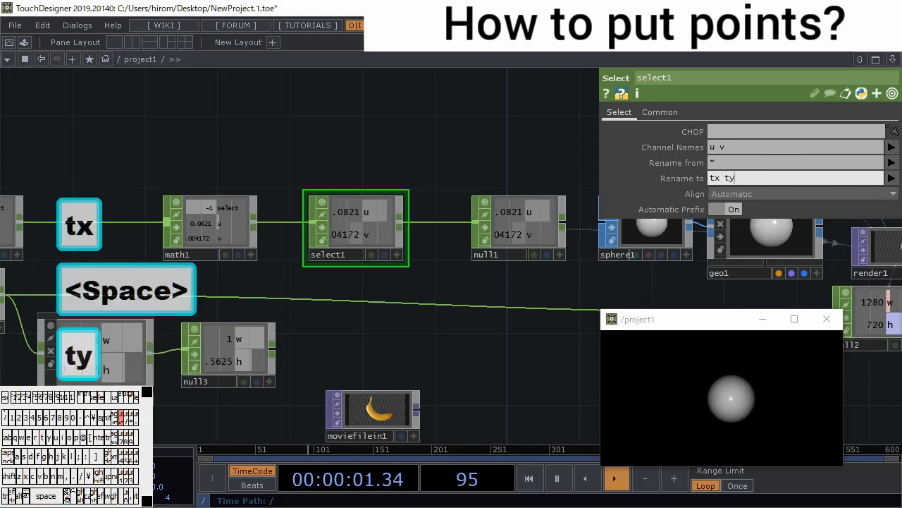
{"action": "key", "text": "Return"}
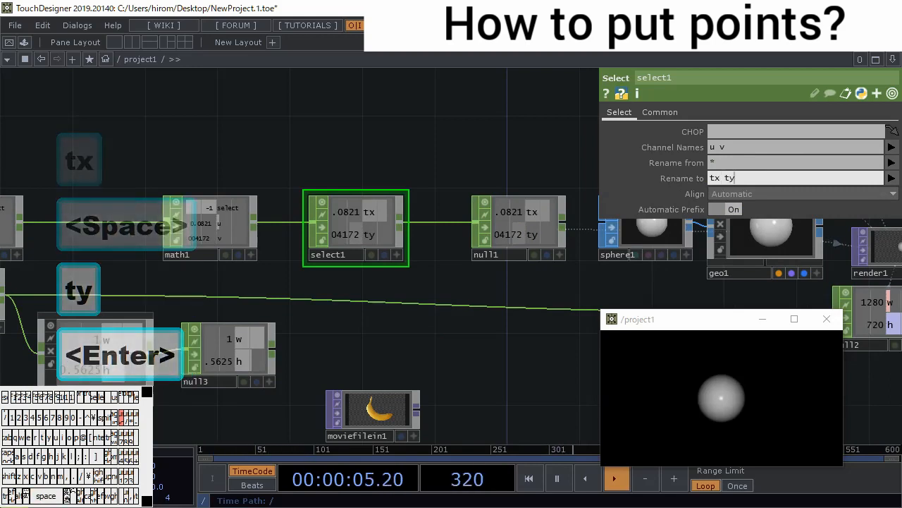
{"action": "key", "text": "BackSpace"}
{"action": "key", "text": "BackSpace"}
{"action": "key", "text": "BackSpace"}
{"action": "key", "text": "BackSpace"}
{"action": "type", "text": "[xy]"}
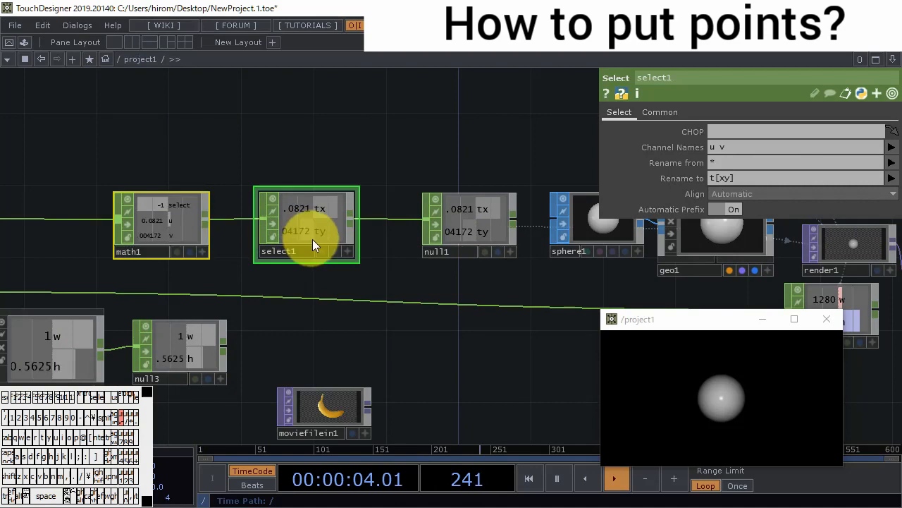
- Insert a Math CHOP between select1 and null1
{"action": "left_click_drag", "start_coordinate": [312, 239], "coordinate": [186, 237]}
{"action": "right_click", "coordinate": [334, 219]}
{"action": "left_click", "coordinate": [360, 204]}
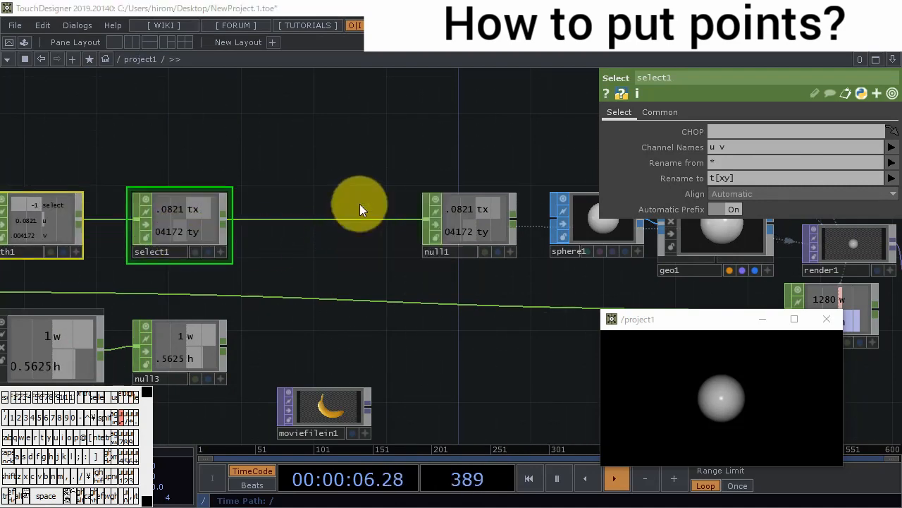
{"action": "left_click", "coordinate": [418, 119]}
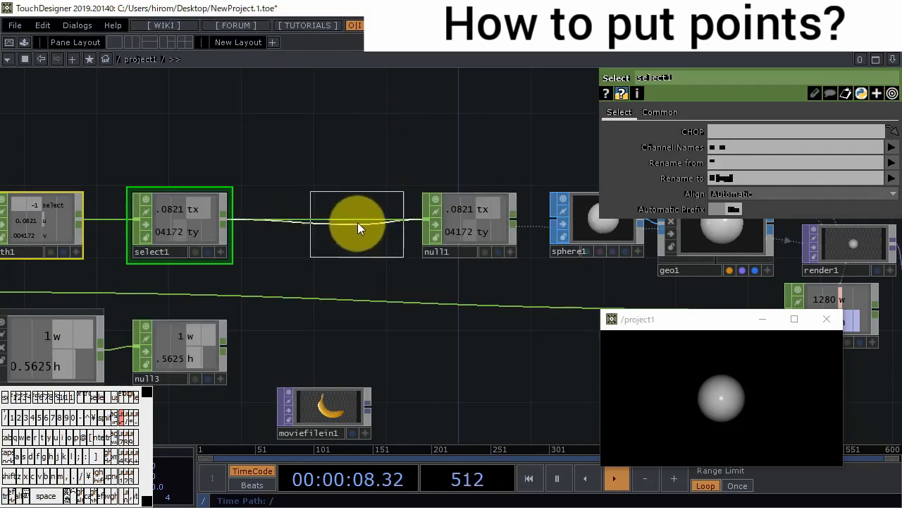
{"action": "left_click", "coordinate": [360, 221]}
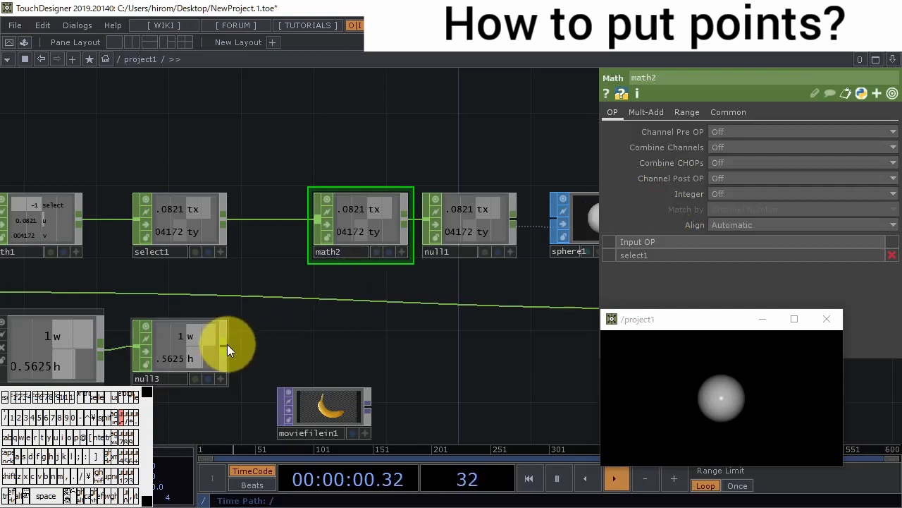
- Wire null3 into math2 as its second input and set Combine CHOPs to Multiply
{"action": "left_click_drag", "start_coordinate": [224, 346], "coordinate": [319, 221]}
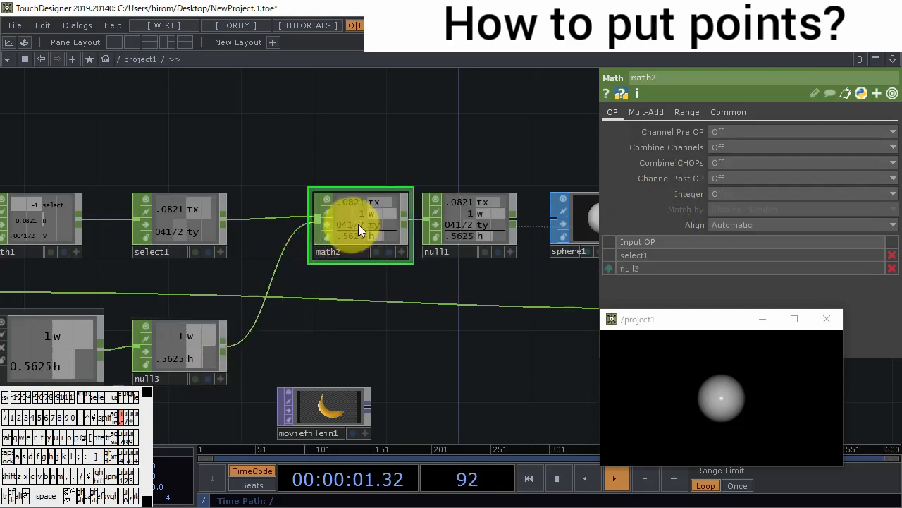
{"action": "left_click", "coordinate": [736, 162]}
{"action": "left_click", "coordinate": [734, 212]}
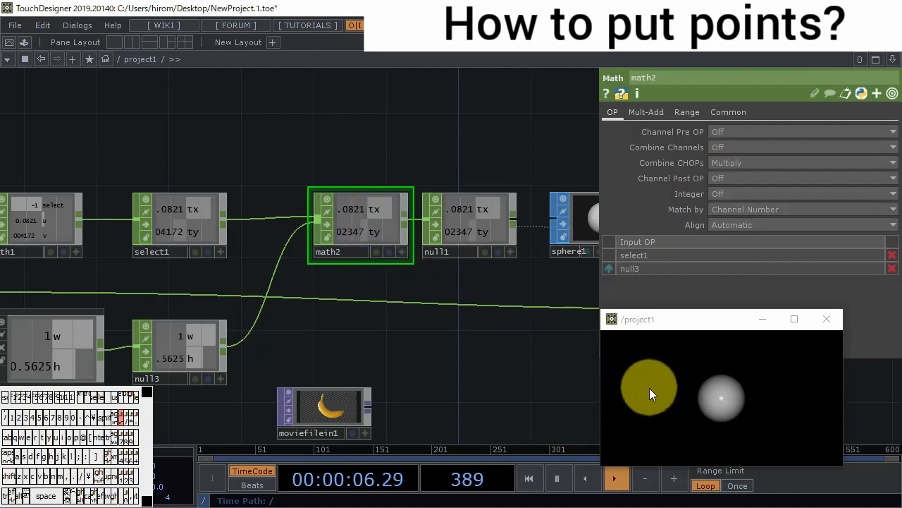
- Set geo1's instance Translate X to tx and Translate Y to ty, and test the sphere's movement in the project1 view
{"action": "left_click_drag", "start_coordinate": [483, 368], "coordinate": [447, 316]}
{"action": "left_click_drag", "start_coordinate": [528, 266], "coordinate": [239, 259]}
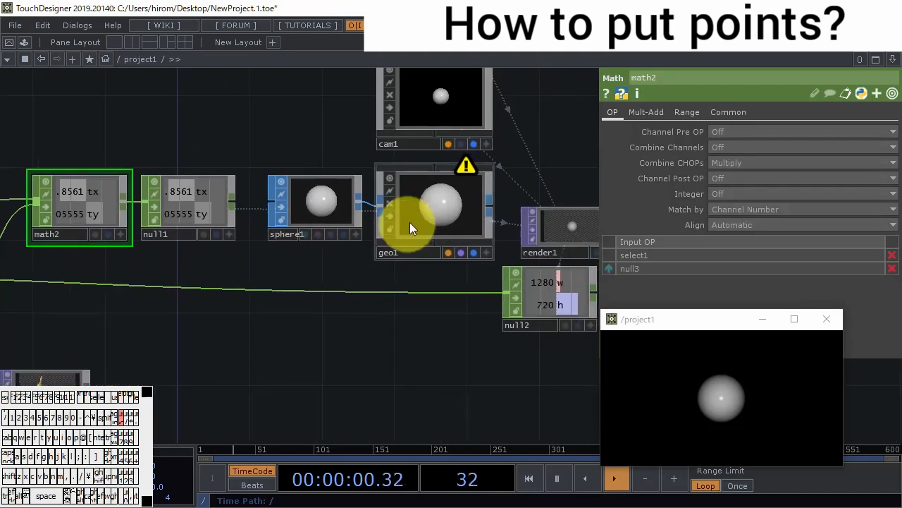
{"action": "left_click", "coordinate": [433, 205]}
{"action": "left_click", "coordinate": [892, 240]}
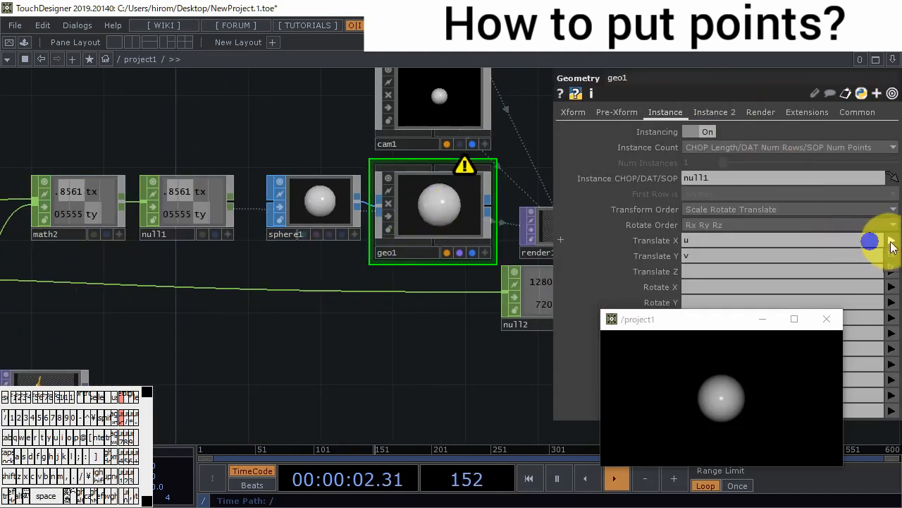
{"action": "left_click", "coordinate": [892, 256]}
{"action": "left_click", "coordinate": [891, 256]}
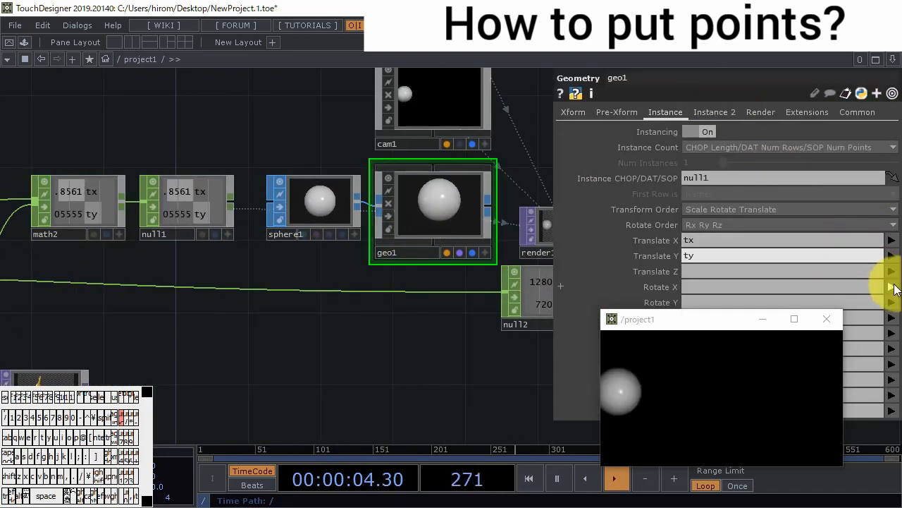
{"action": "left_click", "coordinate": [891, 282]}
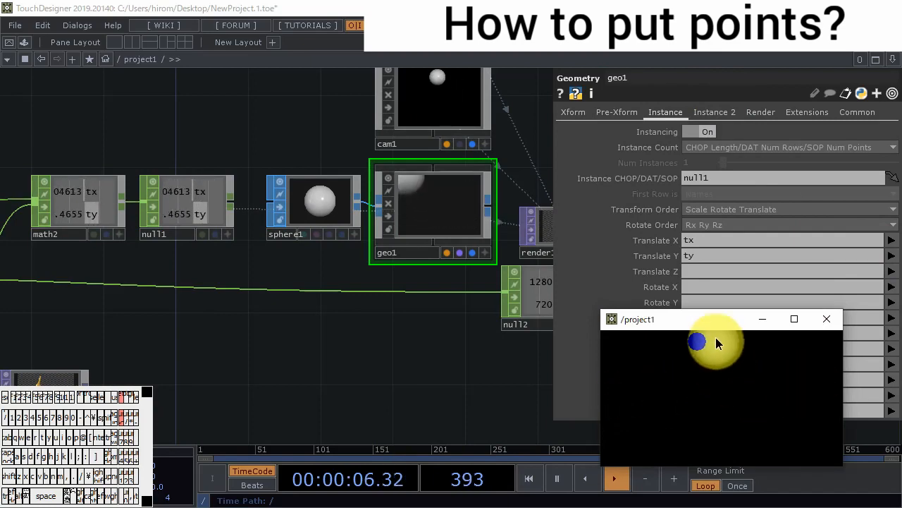
{"action": "left_click_drag", "start_coordinate": [741, 392], "coordinate": [746, 395]}
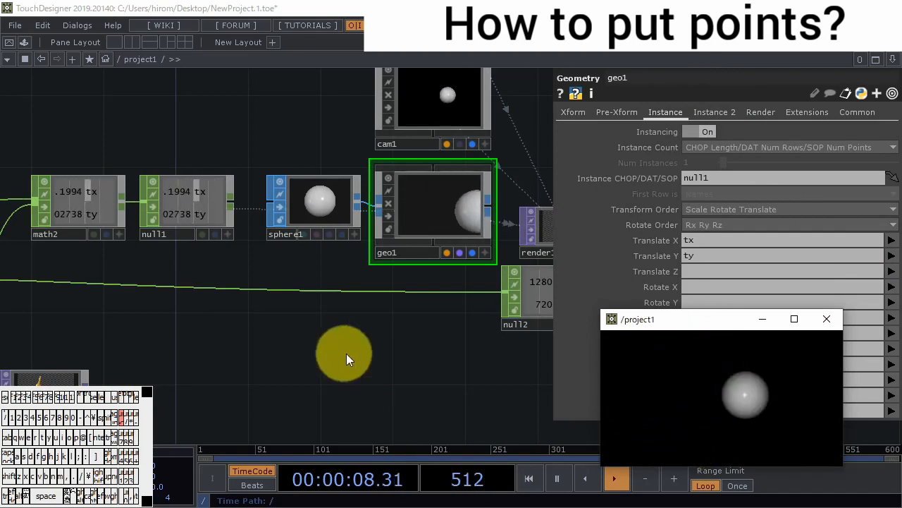
- Delete the moviefilein1 TOP from the project1 network
{"action": "left_click_drag", "start_coordinate": [346, 353], "coordinate": [444, 339]}
{"action": "scroll", "coordinate": [345, 322], "scroll_direction": "down", "scroll_amount": 4}
{"action": "left_click_drag", "start_coordinate": [360, 339], "coordinate": [443, 329]}
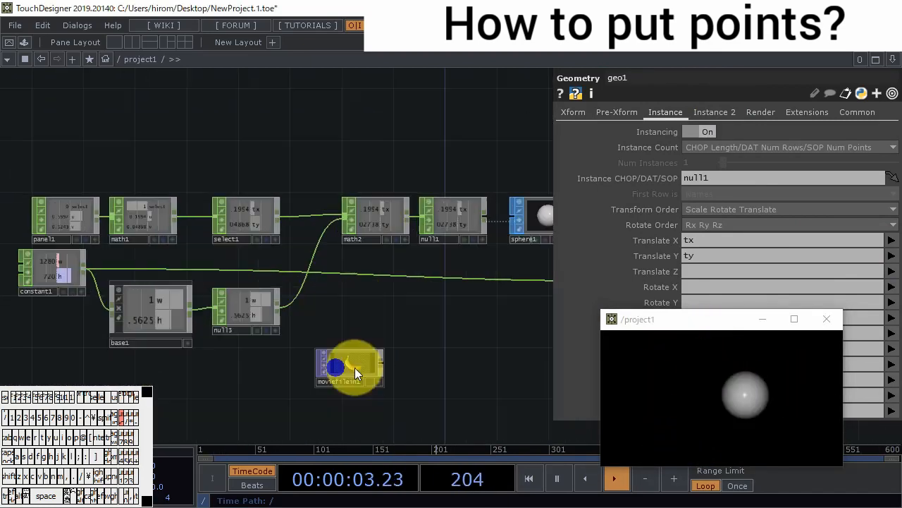
{"action": "left_click", "coordinate": [355, 368]}
{"action": "key", "text": "BackSpace"}
- Move constant1 down level with base1 and delete null3 so base1 feeds math2 directly
{"action": "left_click", "coordinate": [56, 296]}
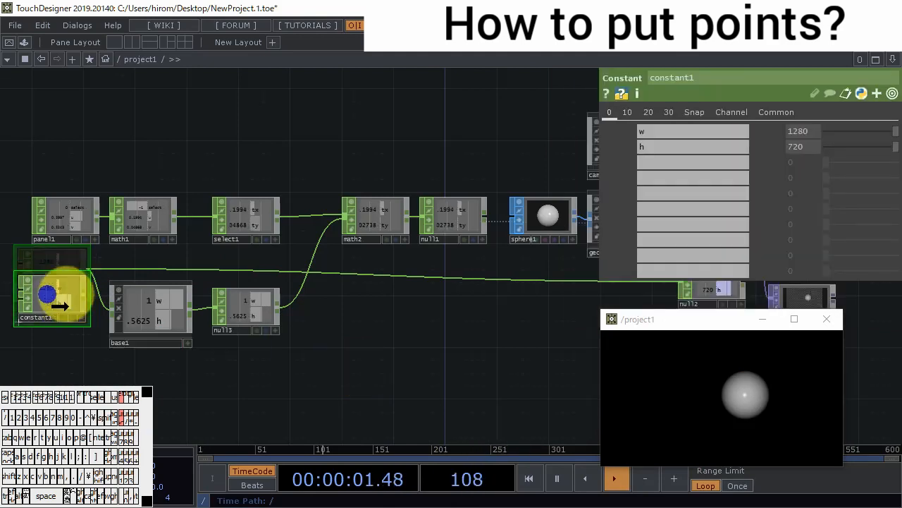
{"action": "left_click_drag", "start_coordinate": [49, 296], "coordinate": [62, 322]}
{"action": "left_click", "coordinate": [244, 304]}
{"action": "key", "text": "BackSpace"}
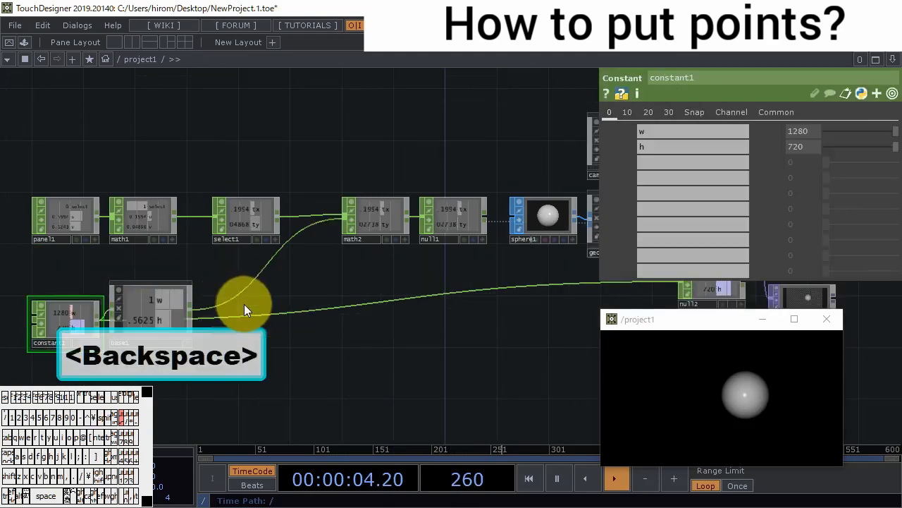
- Move base1 beneath the select1–math2 wire and math1 next to select1, leaving a gap after panel1
{"action": "left_click_drag", "start_coordinate": [177, 304], "coordinate": [286, 296]}
{"action": "scroll", "coordinate": [253, 286], "scroll_direction": "down", "scroll_amount": 3}
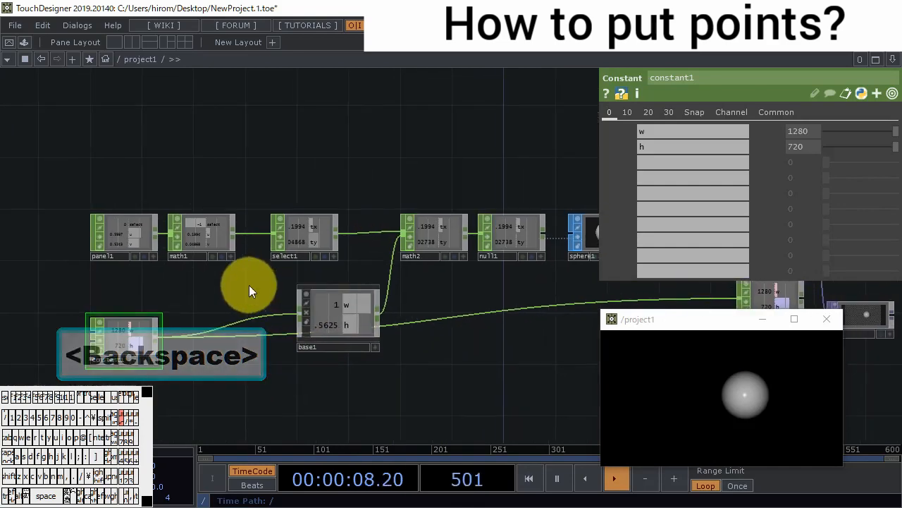
{"action": "scroll", "coordinate": [272, 285], "scroll_direction": "up", "scroll_amount": 6}
{"action": "left_click_drag", "start_coordinate": [279, 282], "coordinate": [342, 290]}
{"action": "right_click_drag", "start_coordinate": [356, 277], "coordinate": [239, 204]}
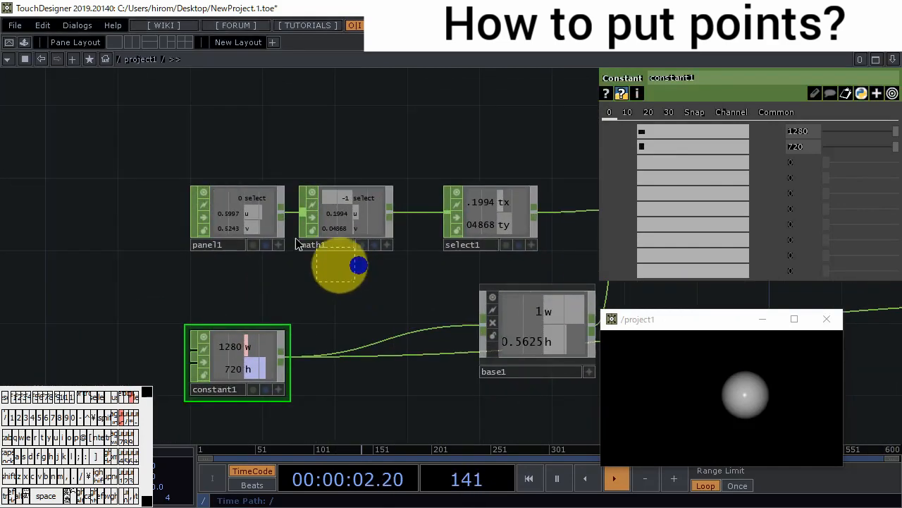
{"action": "left_click_drag", "start_coordinate": [348, 224], "coordinate": [373, 218]}
{"action": "left_click", "coordinate": [164, 217]}
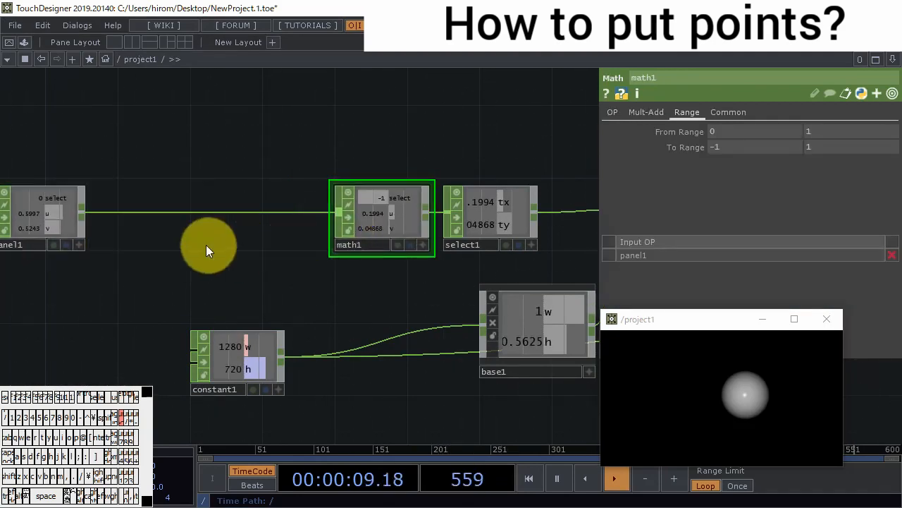
- Insert a Trail CHOP between panel1 and math1 and draw a test stroke in the project1 view
{"action": "left_click_drag", "start_coordinate": [206, 245], "coordinate": [352, 241]}
{"action": "right_click", "coordinate": [286, 216]}
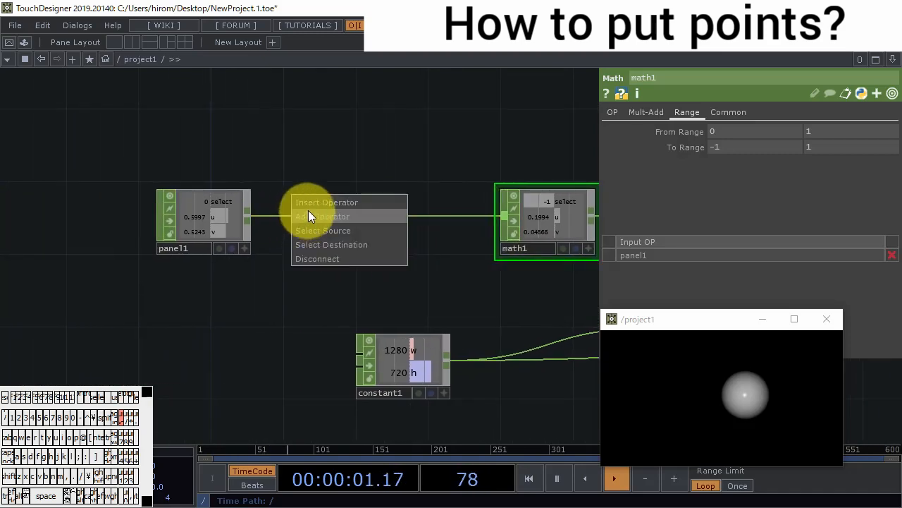
{"action": "left_click", "coordinate": [313, 204]}
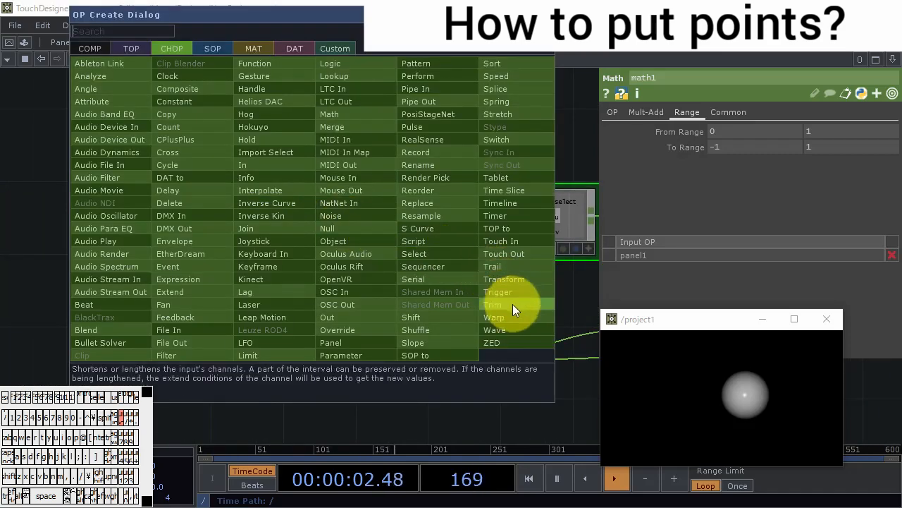
{"action": "left_click", "coordinate": [498, 268]}
{"action": "left_click", "coordinate": [327, 217]}
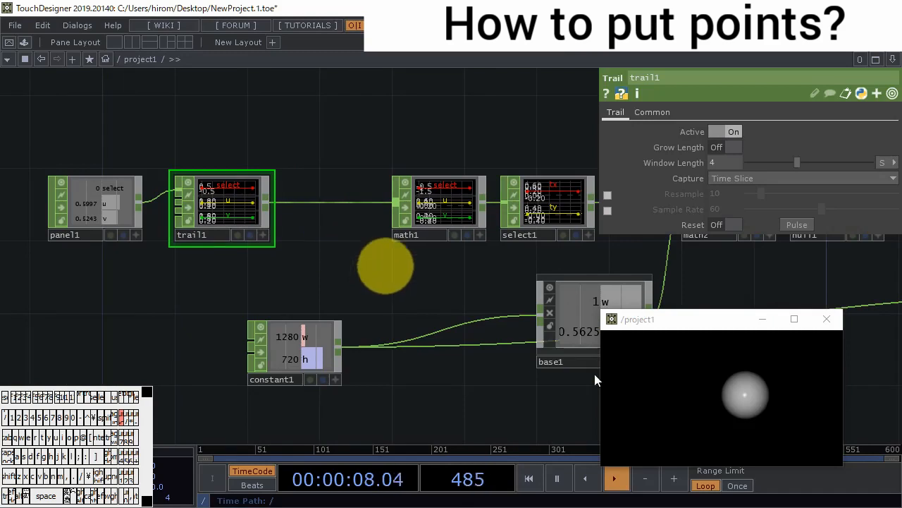
{"action": "mouse_move", "coordinate": [634, 384]}
{"action": "left_mouse_down"}
{"action": "mouse_move", "coordinate": [657, 387]}
{"action": "mouse_move", "coordinate": [641, 382]}
{"action": "mouse_move", "coordinate": [666, 370]}
{"action": "mouse_move", "coordinate": [723, 391]}
{"action": "mouse_move", "coordinate": [712, 428]}
{"action": "mouse_move", "coordinate": [772, 381]}
{"action": "mouse_move", "coordinate": [774, 427]}
{"action": "mouse_move", "coordinate": [671, 405]}
{"action": "mouse_move", "coordinate": [736, 407]}
{"action": "mouse_move", "coordinate": [761, 439]}
{"action": "mouse_move", "coordinate": [443, 285]}
{"action": "mouse_move", "coordinate": [165, 298]}
{"action": "left_mouse_up"}
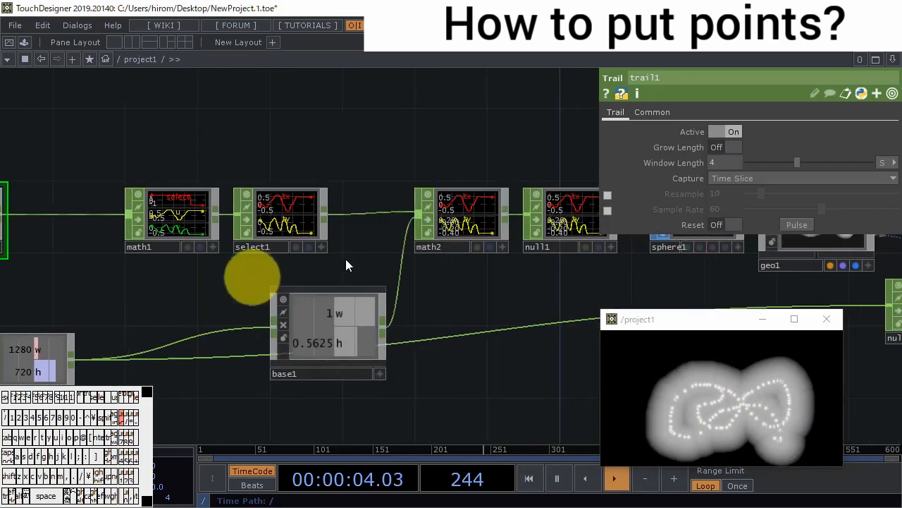
- Set sphere1's radius to 0.05 on all three axes and draw another test stroke in the project1 view
{"action": "left_click_drag", "start_coordinate": [540, 287], "coordinate": [184, 269]}
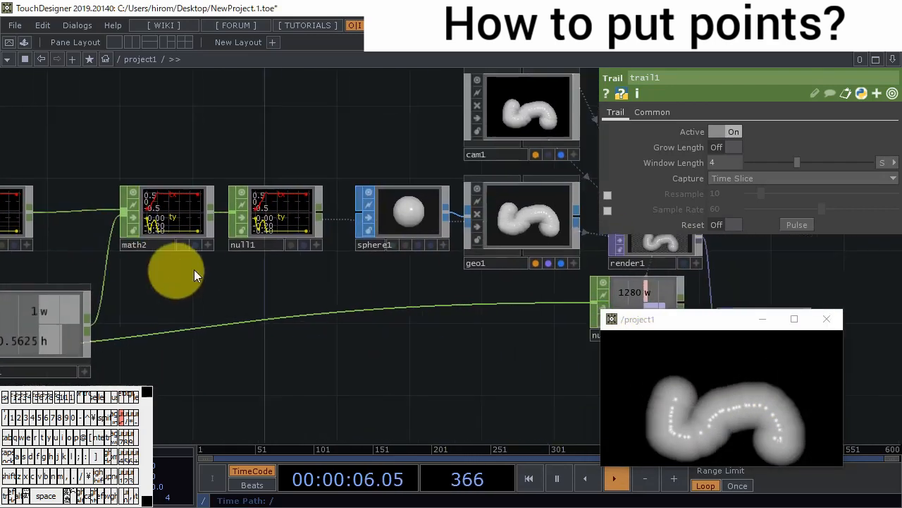
{"action": "left_click", "coordinate": [331, 212]}
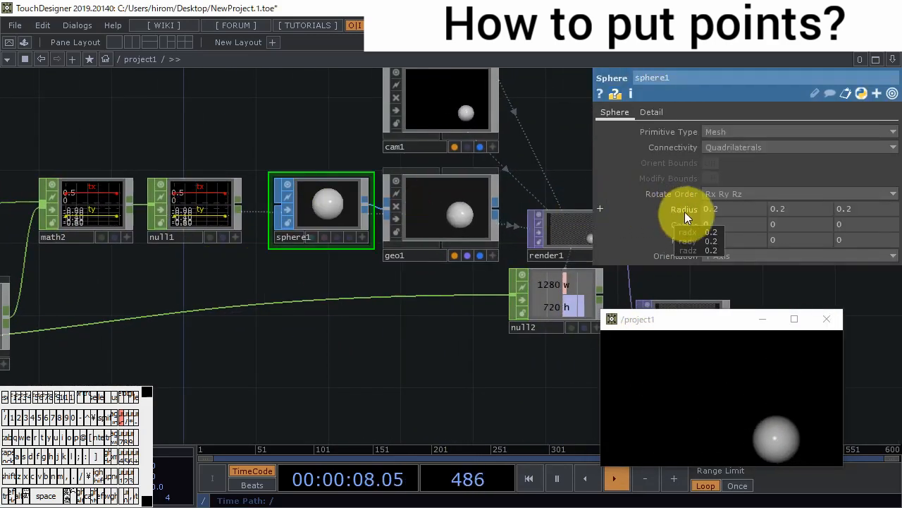
{"action": "middle_click_drag", "start_coordinate": [684, 211], "coordinate": [574, 212]}
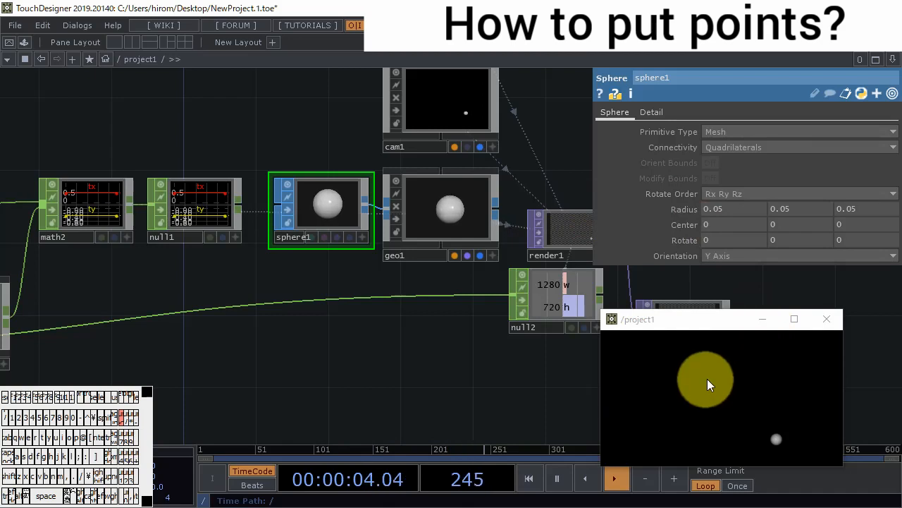
{"action": "mouse_move", "coordinate": [708, 378]}
{"action": "left_mouse_down"}
{"action": "mouse_move", "coordinate": [689, 412]}
{"action": "mouse_move", "coordinate": [737, 381]}
{"action": "mouse_move", "coordinate": [769, 431]}
{"action": "mouse_move", "coordinate": [643, 425]}
{"action": "mouse_move", "coordinate": [707, 367]}
{"action": "mouse_move", "coordinate": [764, 410]}
{"action": "mouse_move", "coordinate": [693, 403]}
{"action": "left_mouse_up"}
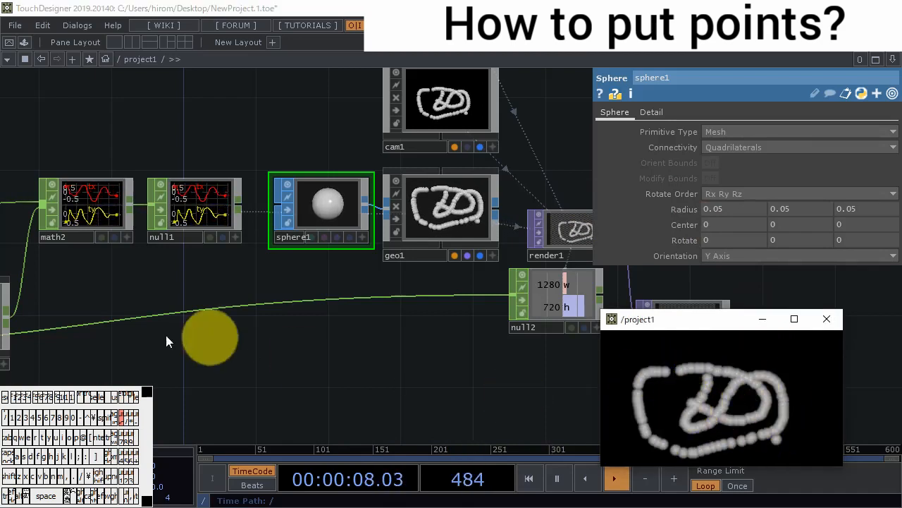
- Examine the tx and ty graphs on null1 up close and show trail1's parameters
{"action": "mouse_move", "coordinate": [204, 346]}
{"action": "left_mouse_down"}
{"action": "mouse_move", "coordinate": [282, 364]}
{"action": "mouse_move", "coordinate": [366, 352]}
{"action": "left_mouse_up"}
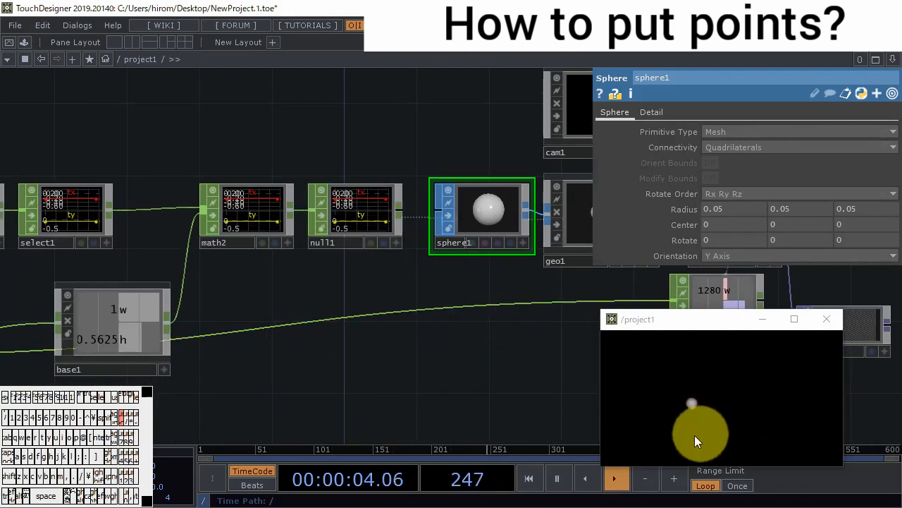
{"action": "scroll", "coordinate": [342, 191], "scroll_direction": "up", "scroll_amount": 5}
{"action": "scroll", "coordinate": [341, 192], "scroll_direction": "up", "scroll_amount": 2}
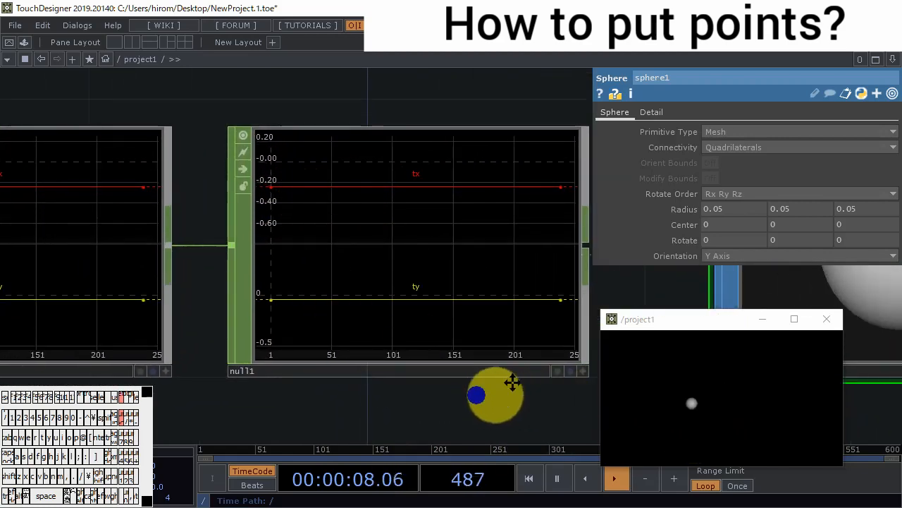
{"action": "scroll", "coordinate": [503, 389], "scroll_direction": "down", "scroll_amount": 7}
{"action": "mouse_move", "coordinate": [247, 285]}
{"action": "left_mouse_down"}
{"action": "mouse_move", "coordinate": [307, 304]}
{"action": "mouse_move", "coordinate": [423, 318]}
{"action": "left_mouse_up"}
{"action": "left_click", "coordinate": [280, 277]}
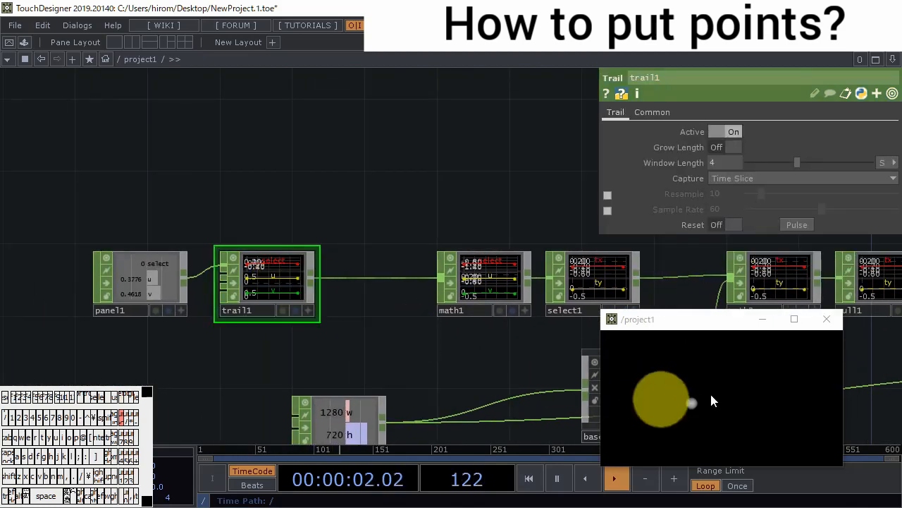
- Draw test strokes in the project1 view and examine the select, u and v graphs on trail1 and math1
{"action": "mouse_move", "coordinate": [710, 392]}
{"action": "left_mouse_down"}
{"action": "mouse_move", "coordinate": [769, 396]}
{"action": "mouse_move", "coordinate": [657, 399]}
{"action": "mouse_move", "coordinate": [737, 419]}
{"action": "left_mouse_up"}
{"action": "mouse_move", "coordinate": [770, 382]}
{"action": "left_mouse_down"}
{"action": "mouse_move", "coordinate": [784, 381]}
{"action": "mouse_move", "coordinate": [800, 400]}
{"action": "left_mouse_up"}
{"action": "scroll", "coordinate": [268, 262], "scroll_direction": "up", "scroll_amount": 3}
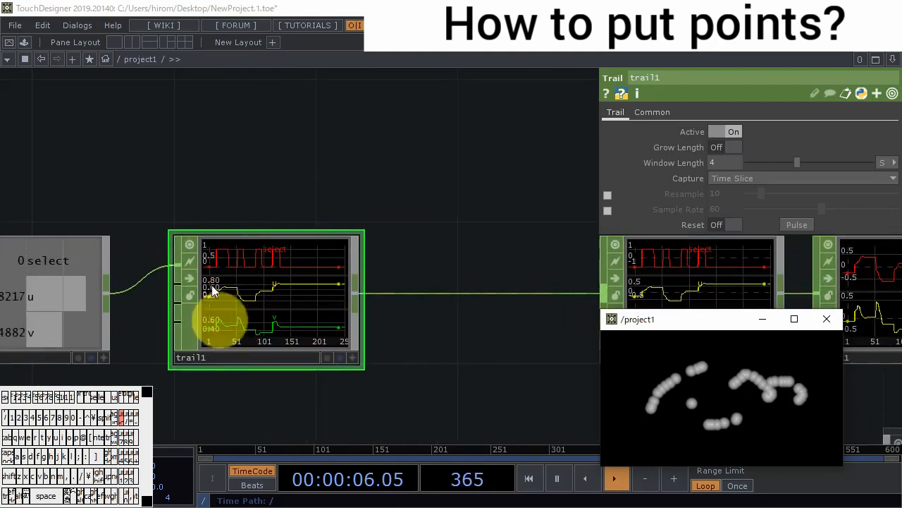
{"action": "left_click_drag", "start_coordinate": [487, 362], "coordinate": [312, 332]}
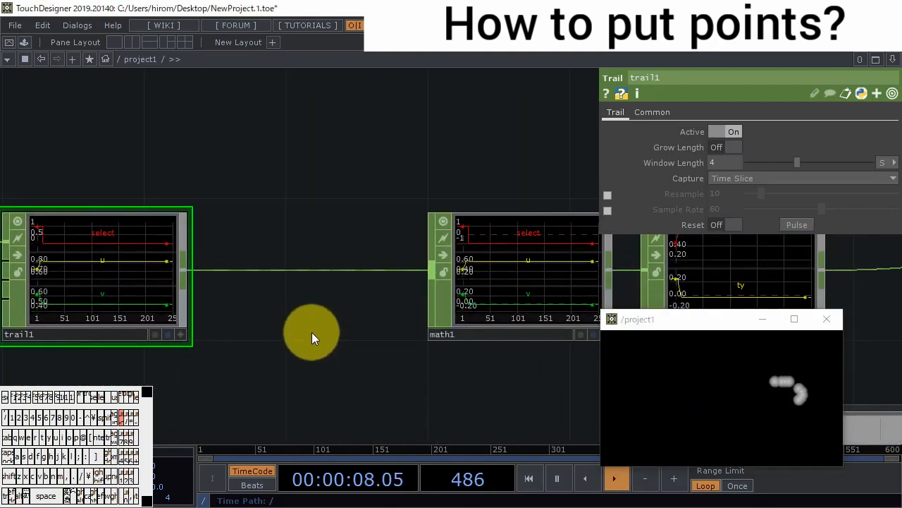
- Create a CHOP to DAT above trail1, with trail1 as its source CHOP and Include Names on
{"action": "scroll", "coordinate": [312, 332], "scroll_direction": "down", "scroll_amount": 5}
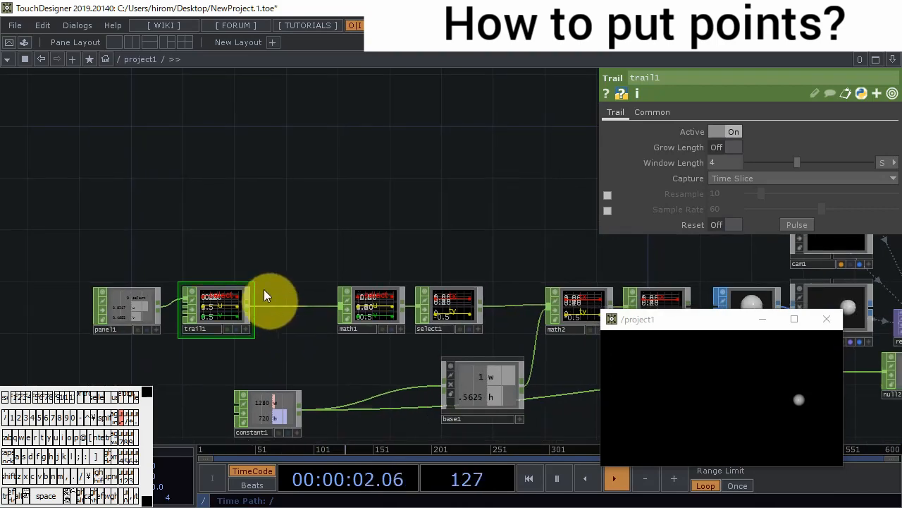
{"action": "double_click", "coordinate": [232, 246]}
{"action": "left_click", "coordinate": [233, 90]}
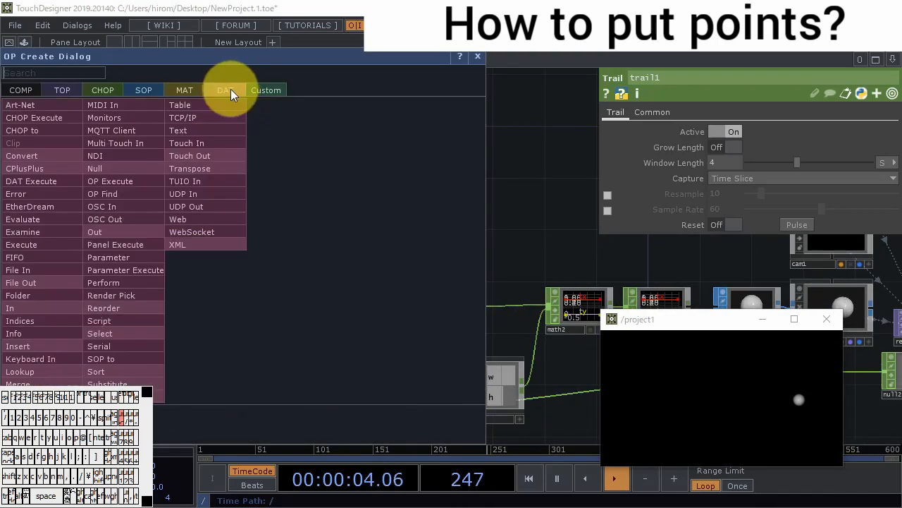
{"action": "left_click", "coordinate": [57, 125]}
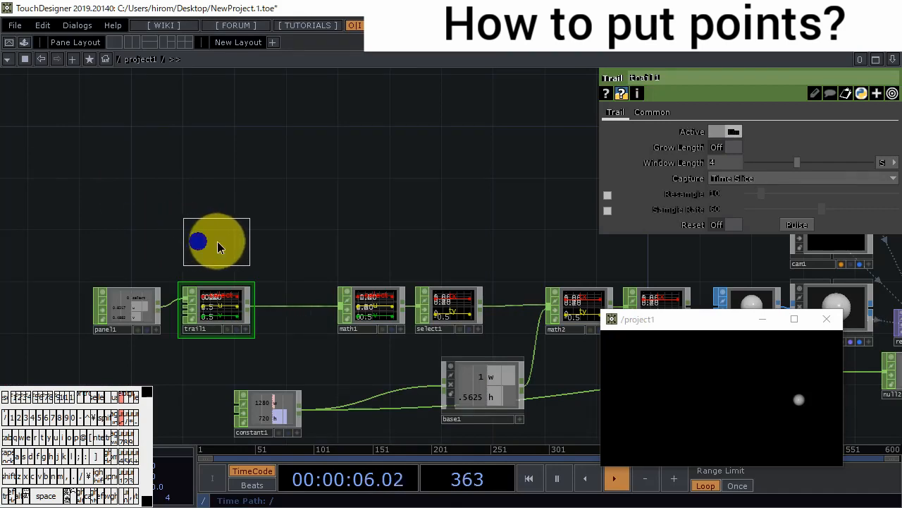
{"action": "left_click", "coordinate": [217, 246]}
{"action": "left_click_drag", "start_coordinate": [212, 303], "coordinate": [212, 234]}
{"action": "scroll", "coordinate": [223, 236], "scroll_direction": "up", "scroll_amount": 2}
{"action": "scroll", "coordinate": [222, 237], "scroll_direction": "up", "scroll_amount": 4}
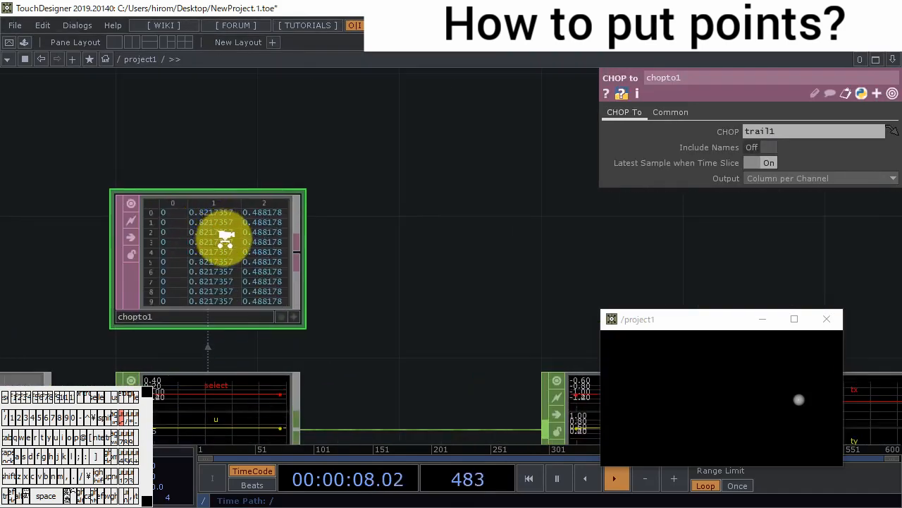
{"action": "left_click", "coordinate": [768, 146]}
- Append a Select DAT to the output of chopto1
{"action": "left_click_drag", "start_coordinate": [429, 270], "coordinate": [338, 224]}
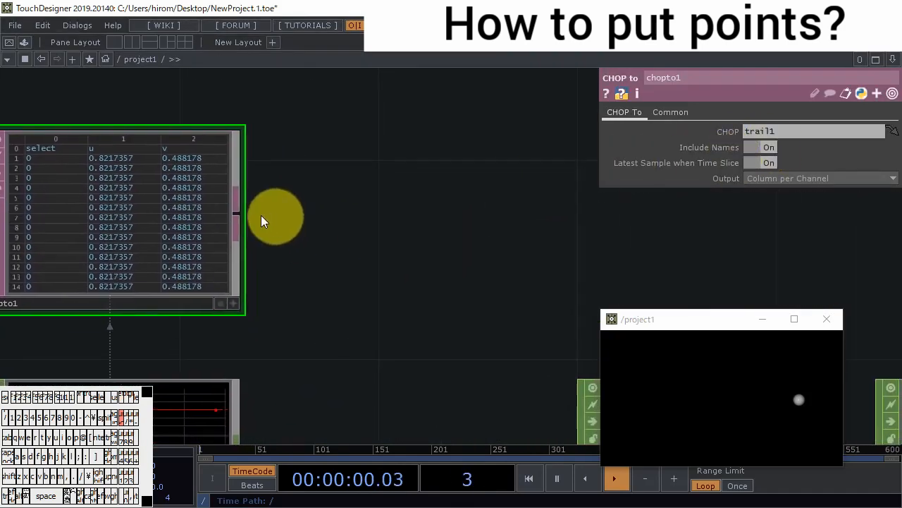
{"action": "right_click", "coordinate": [242, 209]}
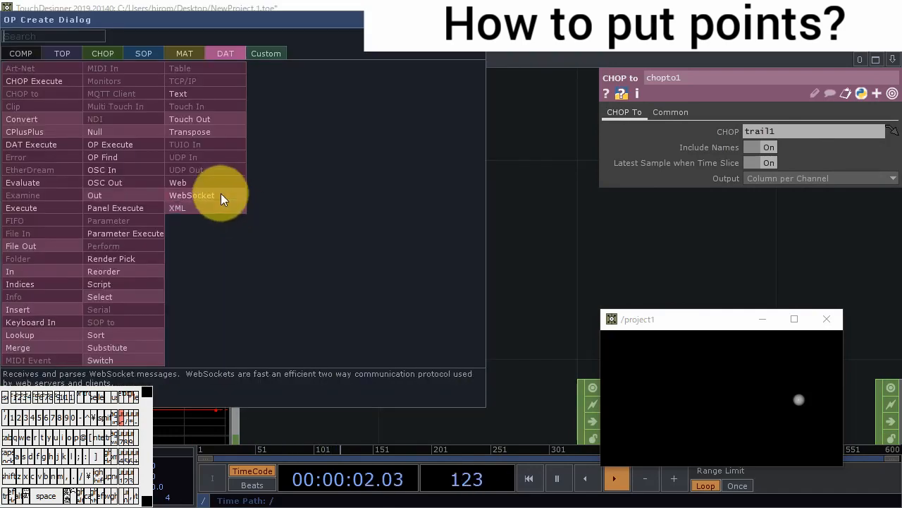
{"action": "type", "text": "s"}
{"action": "left_click", "coordinate": [150, 296]}
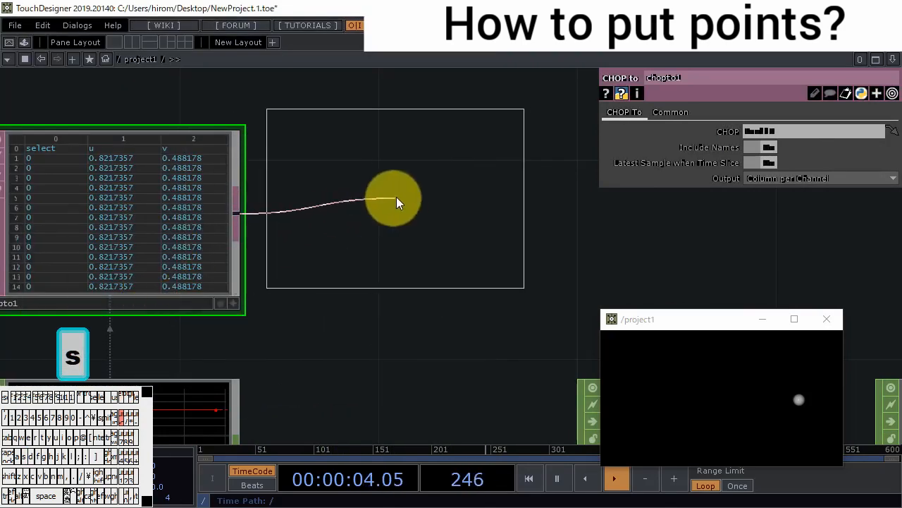
{"action": "left_click", "coordinate": [406, 219]}
- Set select2 to select rows by Values with row value 1, and include the first row
{"action": "left_click", "coordinate": [762, 177]}
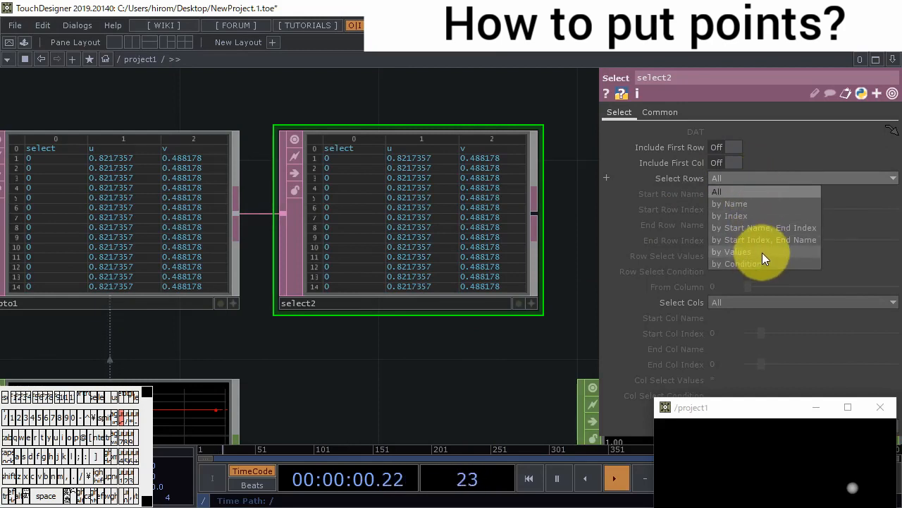
{"action": "left_click", "coordinate": [762, 253]}
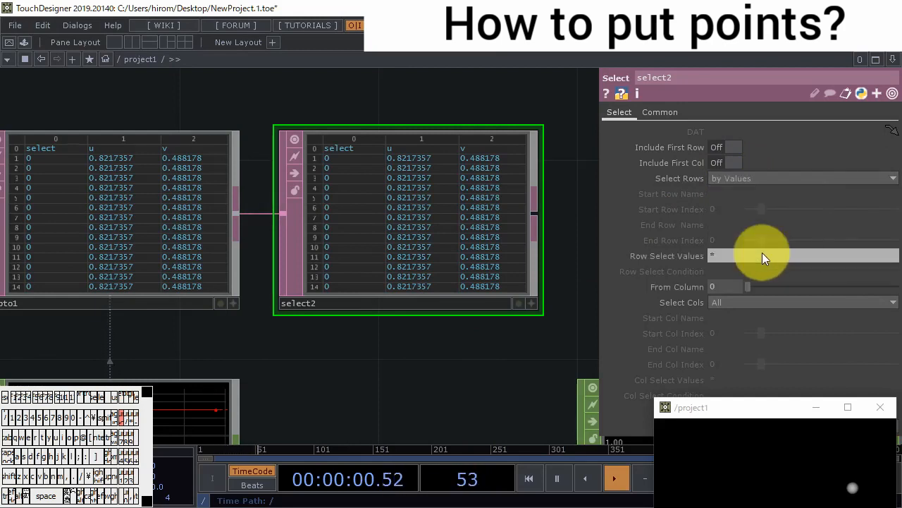
{"action": "key", "text": "BackSpace"}
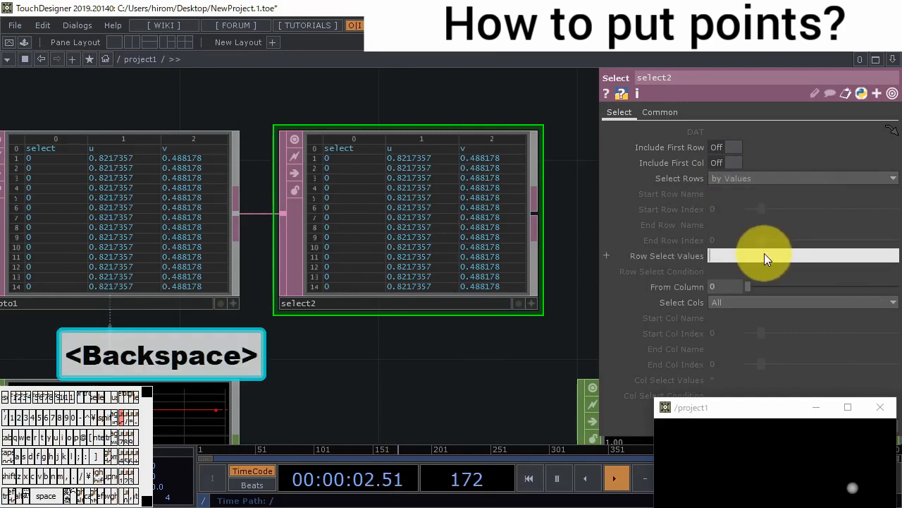
{"action": "type", "text": "1"}
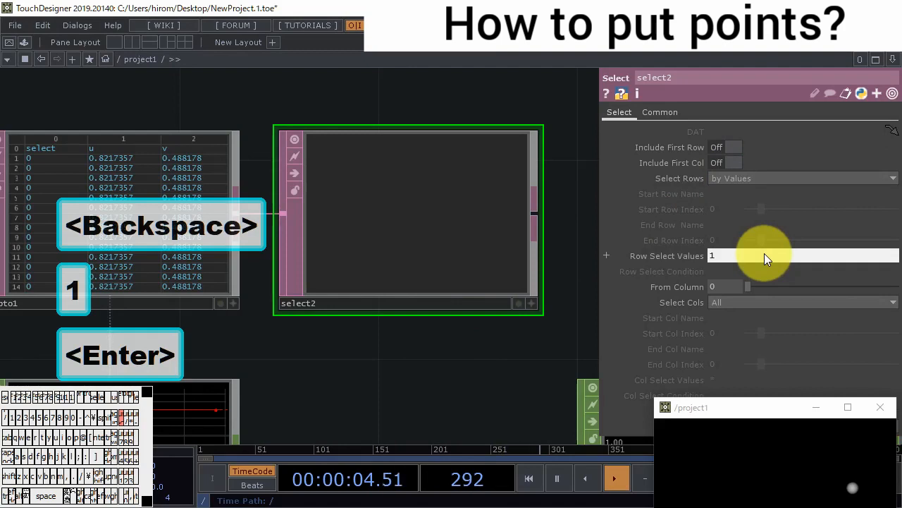
{"action": "left_click", "coordinate": [716, 147]}
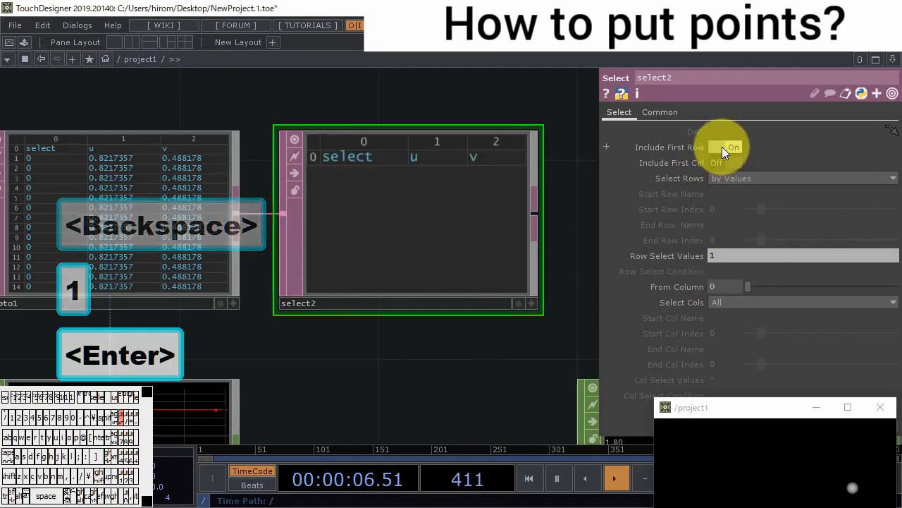
- Move the project1 view clear of the network and place scattered test points in it, comparing the chopto1 and select2 tables
{"action": "left_click_drag", "start_coordinate": [471, 361], "coordinate": [597, 328]}
{"action": "scroll", "coordinate": [405, 323], "scroll_direction": "down", "scroll_amount": 3}
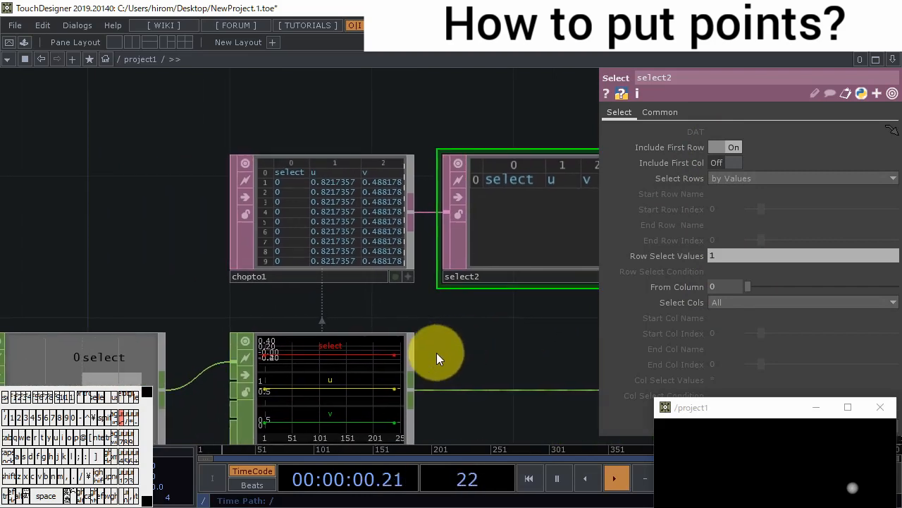
{"action": "left_click_drag", "start_coordinate": [692, 406], "coordinate": [698, 352]}
{"action": "left_click", "coordinate": [705, 394]}
{"action": "left_click", "coordinate": [771, 404]}
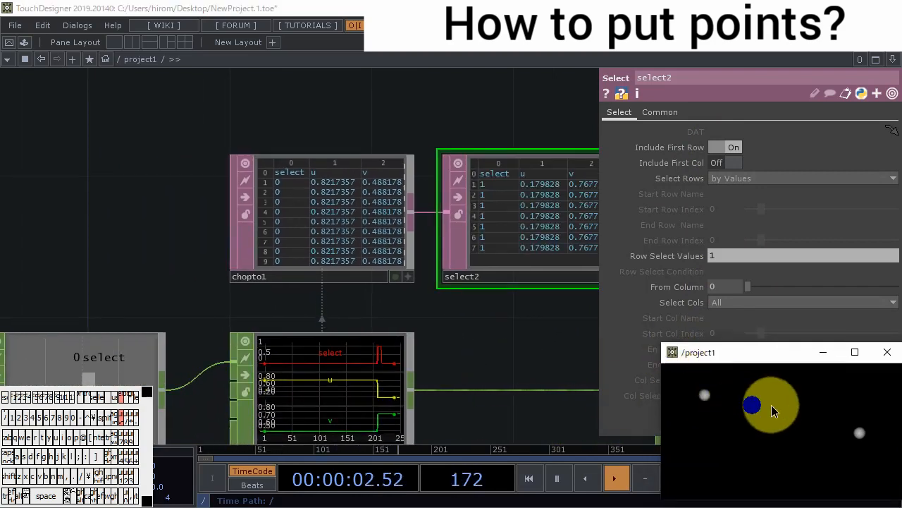
{"action": "left_click", "coordinate": [739, 434]}
{"action": "left_click", "coordinate": [726, 406]}
{"action": "left_click", "coordinate": [827, 393]}
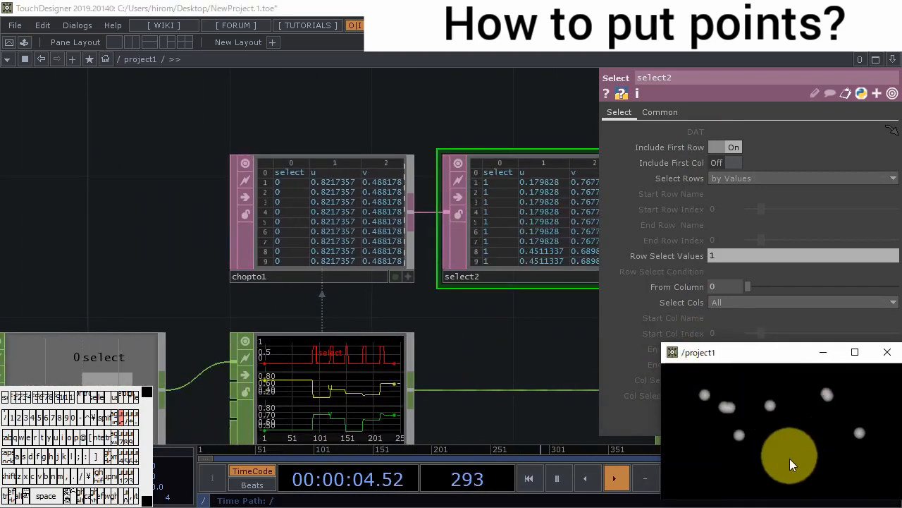
{"action": "left_click", "coordinate": [791, 459]}
{"action": "left_click", "coordinate": [844, 462]}
{"action": "left_click", "coordinate": [865, 424]}
{"action": "left_click", "coordinate": [758, 482]}
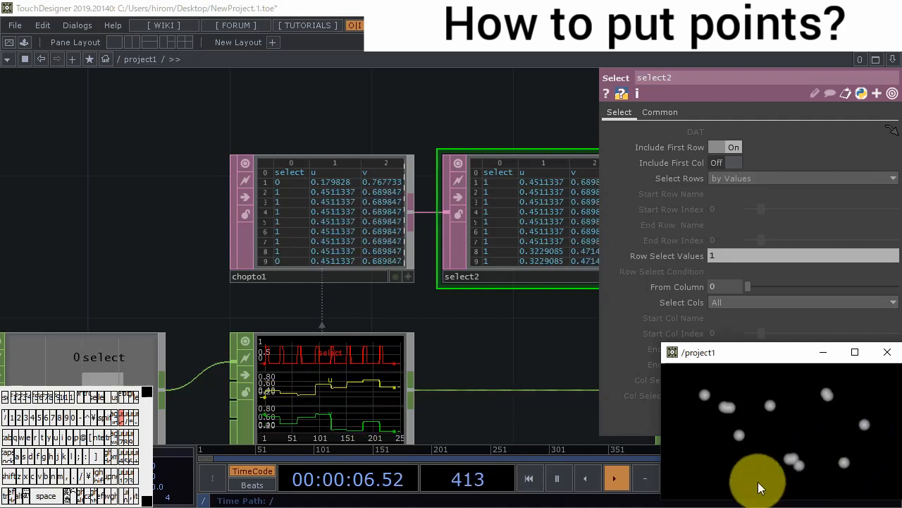
{"action": "left_click", "coordinate": [741, 445]}
{"action": "left_click", "coordinate": [799, 446]}
{"action": "left_click", "coordinate": [820, 426]}
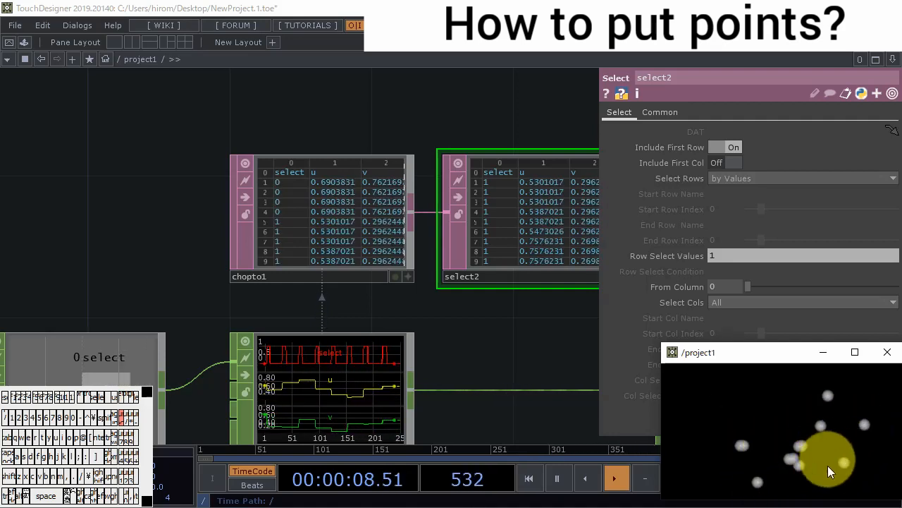
{"action": "left_click", "coordinate": [827, 467]}
{"action": "left_click", "coordinate": [783, 455]}
{"action": "left_click", "coordinate": [803, 425]}
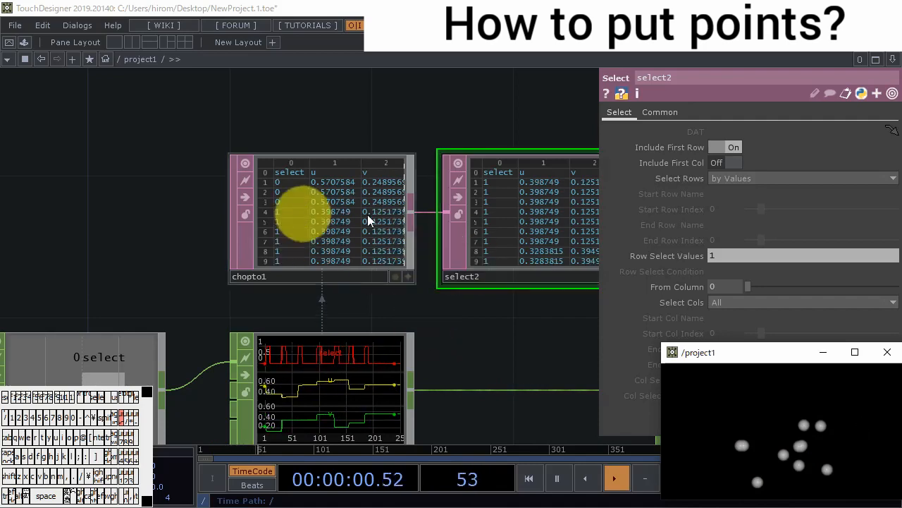
- Append a Null DAT to the output of select2
{"action": "left_click_drag", "start_coordinate": [465, 321], "coordinate": [151, 287]}
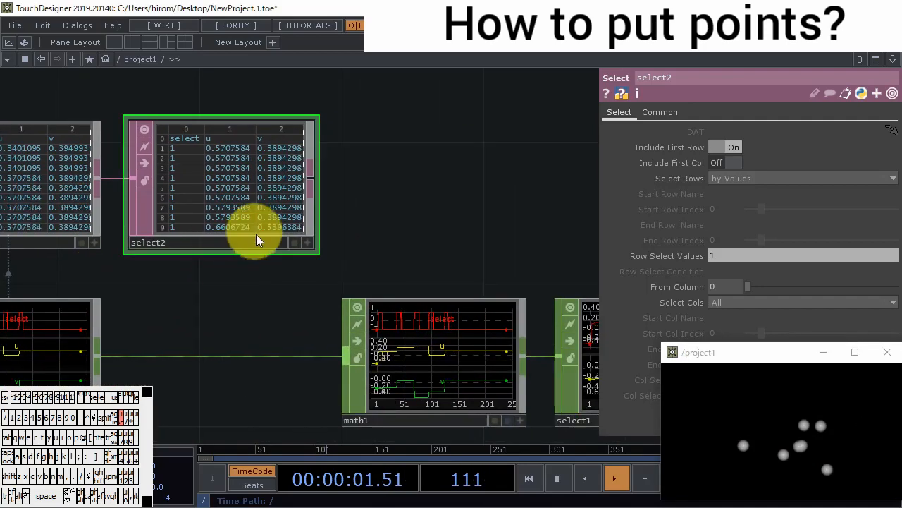
{"action": "right_click", "coordinate": [308, 179]}
{"action": "left_click", "coordinate": [211, 130]}
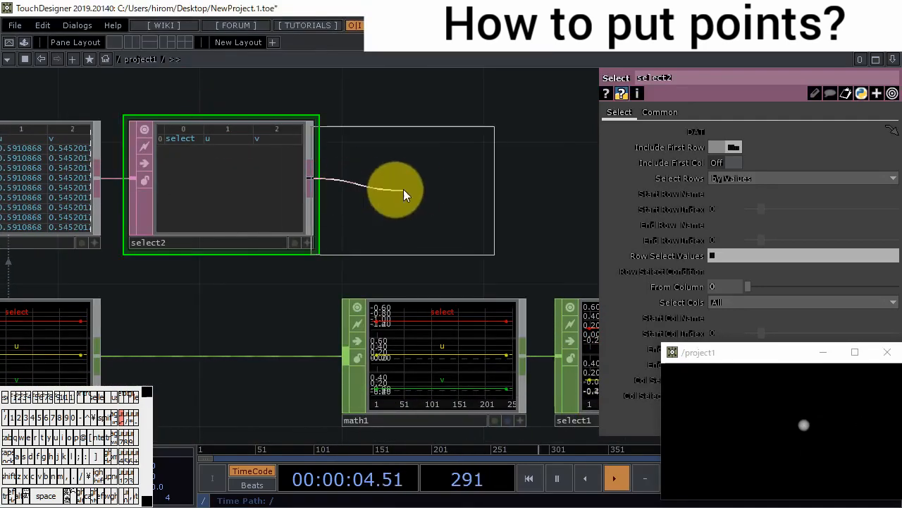
{"action": "left_click", "coordinate": [428, 184]}
- Add a DAT to CHOP after null3, with null3 as its source DAT
{"action": "scroll", "coordinate": [457, 212], "scroll_direction": "down", "scroll_amount": 2}
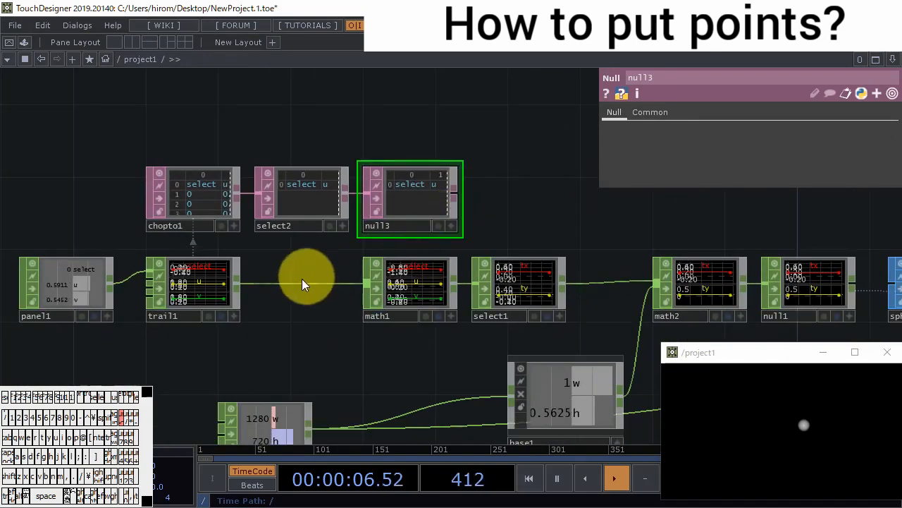
{"action": "right_click", "coordinate": [457, 191]}
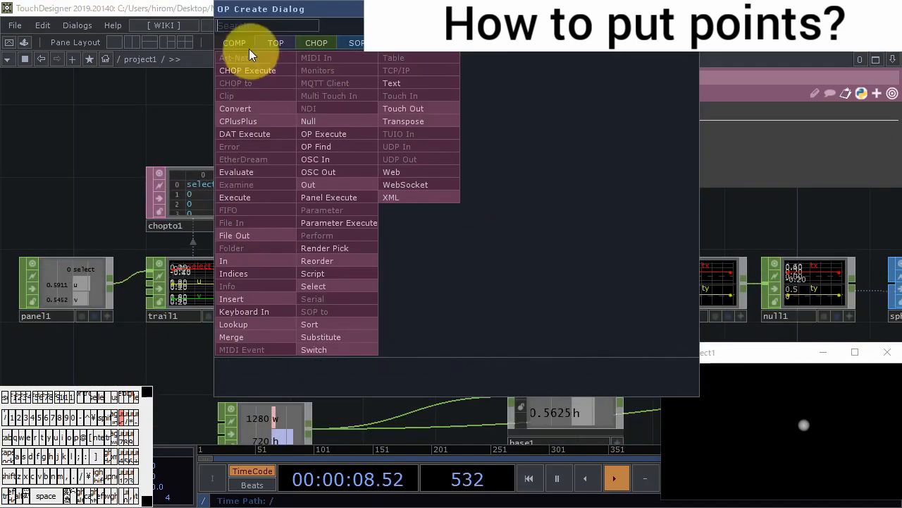
{"action": "left_click", "coordinate": [314, 43]}
{"action": "left_click", "coordinate": [273, 57]}
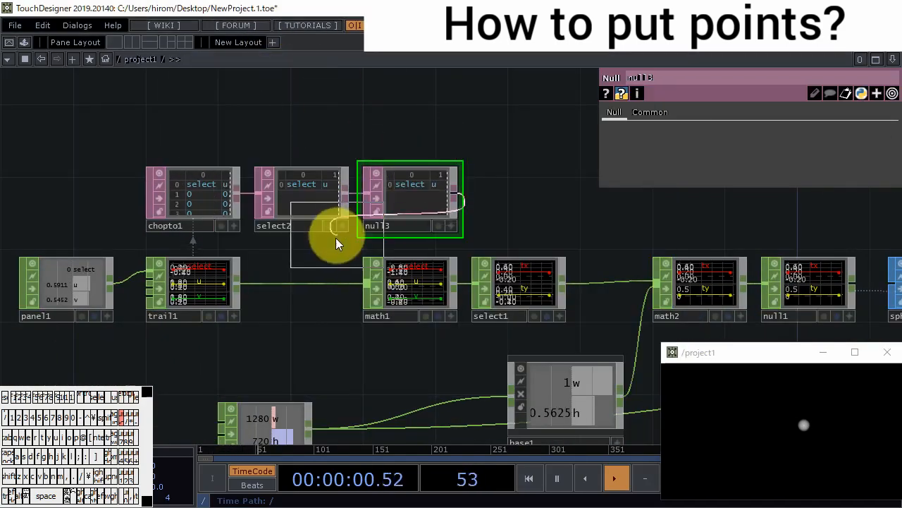
{"action": "left_click", "coordinate": [539, 182]}
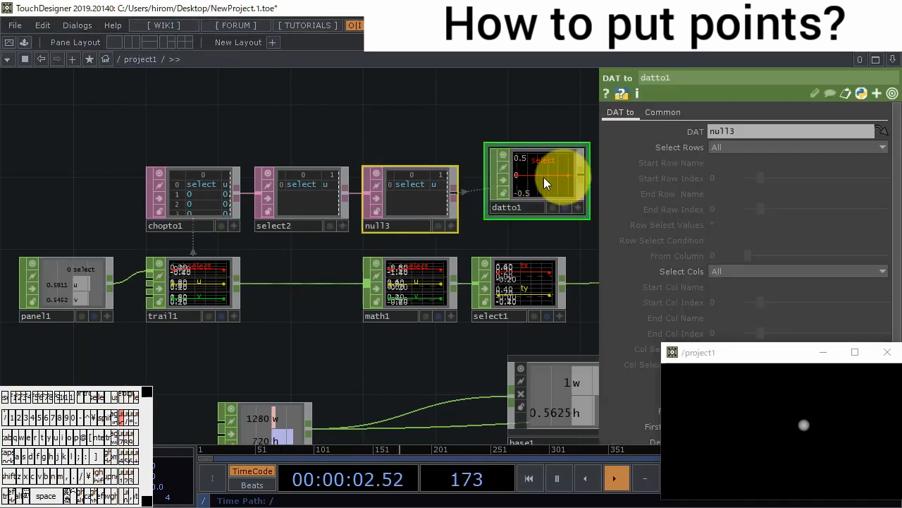
- Move the project1 view beneath select2 and place test points in it to examine null3's rows and datto1's channels
{"action": "left_click_drag", "start_coordinate": [768, 353], "coordinate": [219, 346]}
{"action": "middle_click_drag", "start_coordinate": [431, 146], "coordinate": [407, 252]}
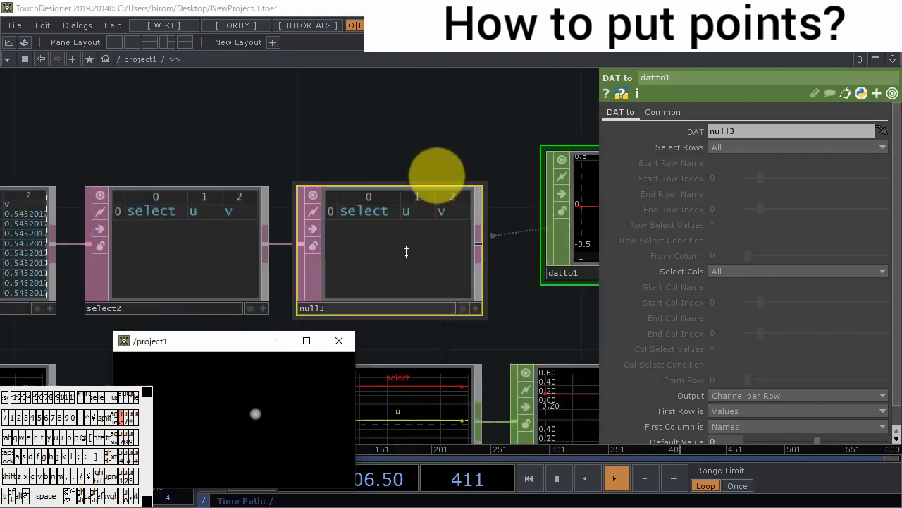
{"action": "left_click", "coordinate": [296, 392]}
{"action": "left_click", "coordinate": [208, 402]}
{"action": "left_click", "coordinate": [194, 425]}
{"action": "left_click", "coordinate": [204, 438]}
{"action": "left_click", "coordinate": [226, 432]}
{"action": "left_click", "coordinate": [300, 404]}
{"action": "left_click", "coordinate": [287, 428]}
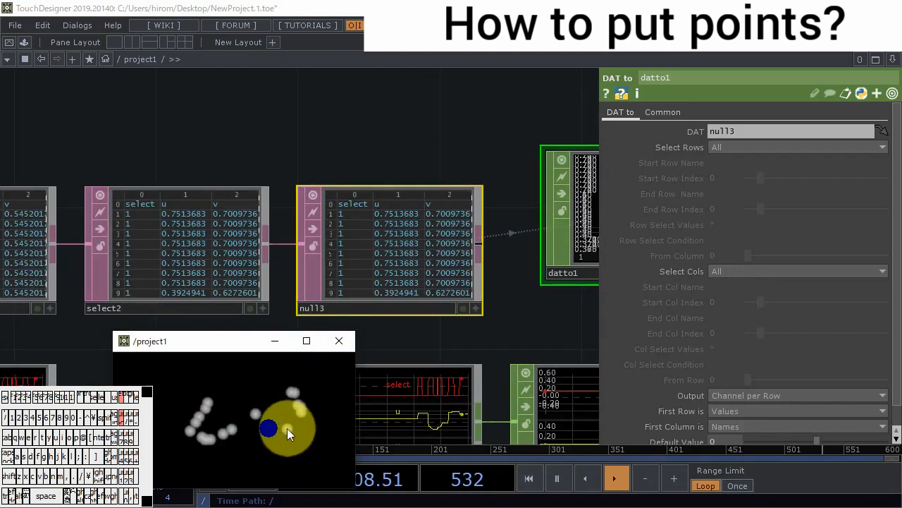
{"action": "left_click", "coordinate": [263, 417]}
- Set datto1's output to Channel per Column, with the first row as Names and the first column as Values
{"action": "left_click", "coordinate": [777, 393]}
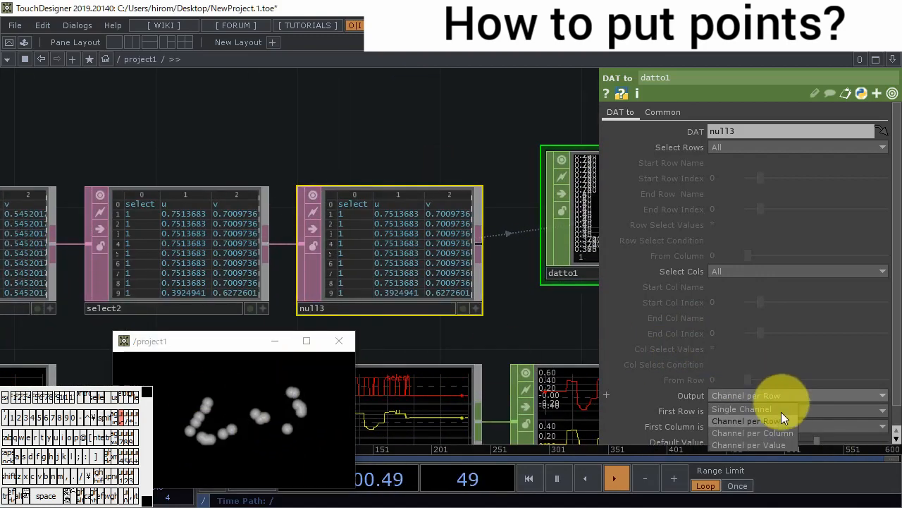
{"action": "left_click", "coordinate": [778, 431]}
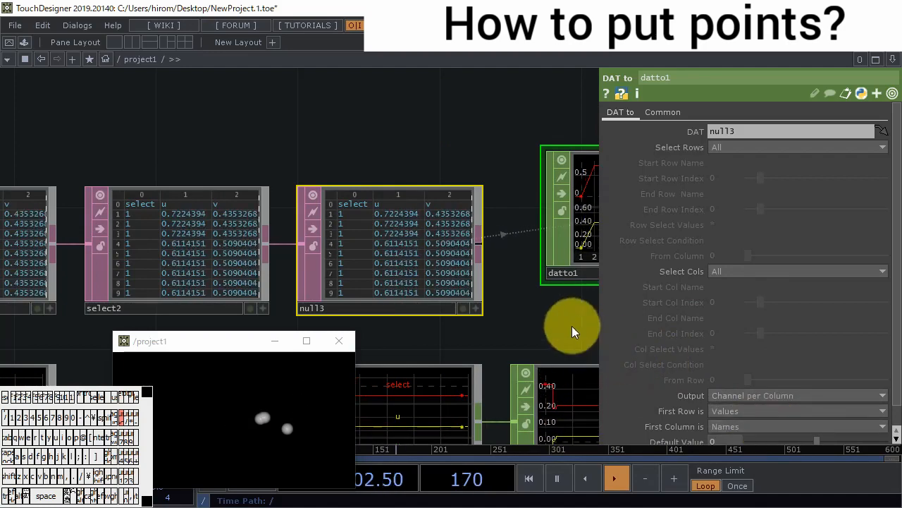
{"action": "left_click_drag", "start_coordinate": [571, 326], "coordinate": [375, 315]}
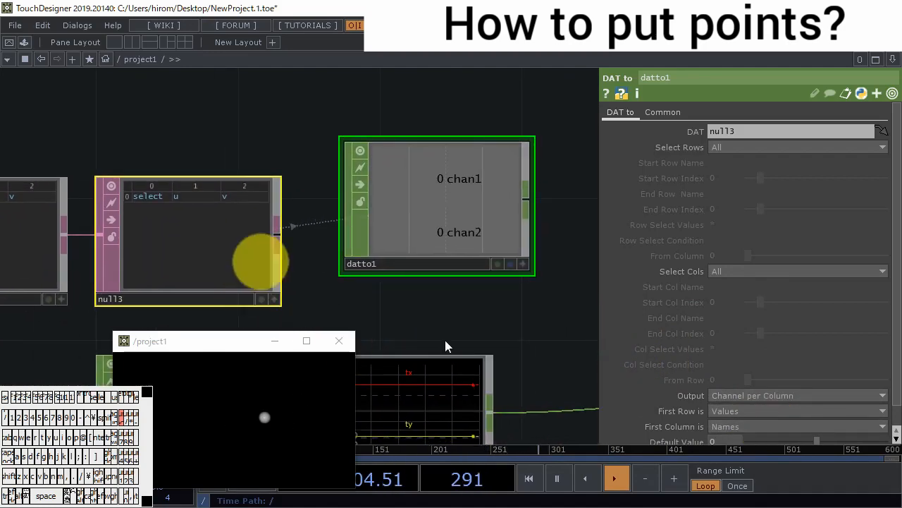
{"action": "left_click", "coordinate": [782, 409]}
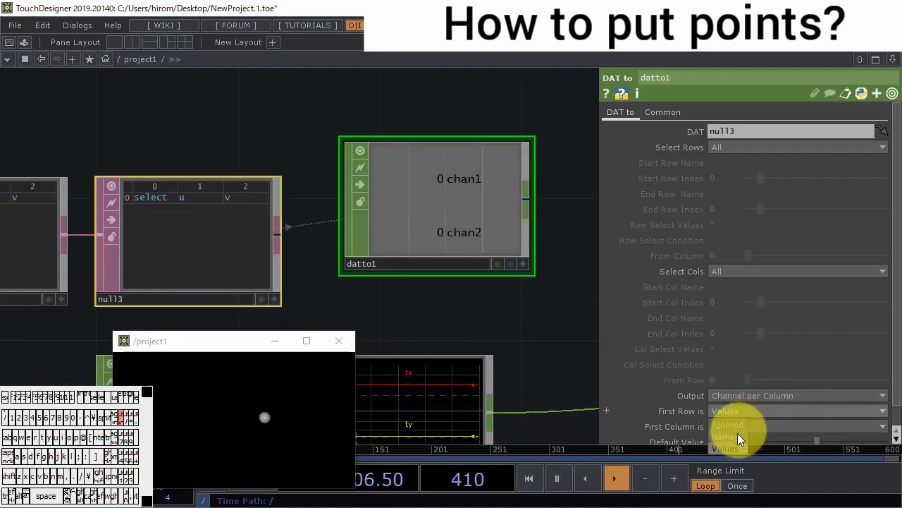
{"action": "left_click", "coordinate": [737, 434]}
{"action": "left_click", "coordinate": [759, 424]}
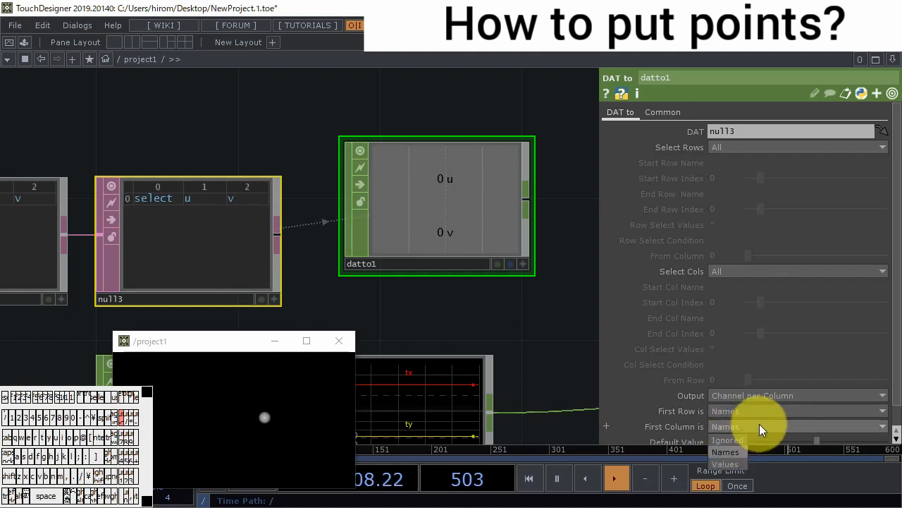
{"action": "left_click", "coordinate": [731, 463]}
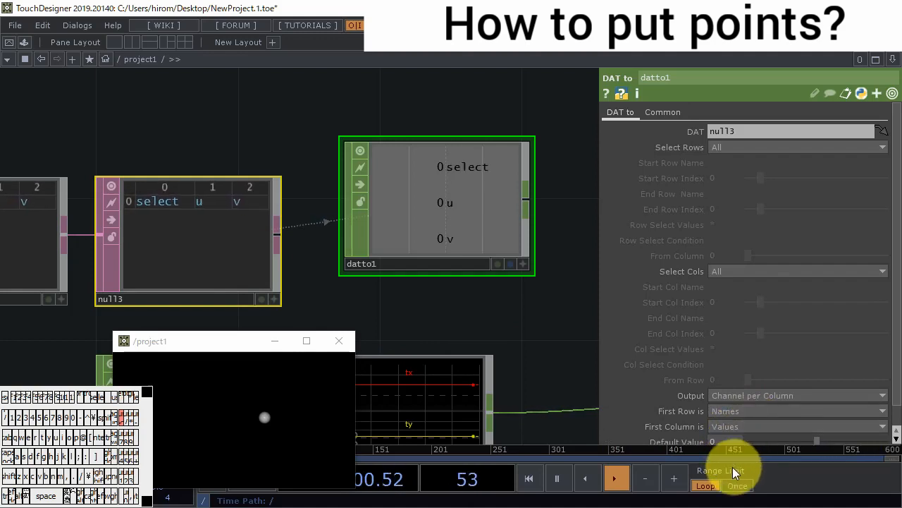
- Draw a test point and short strokes in the project1 view to check datto1's select, u and v graphs
{"action": "left_click", "coordinate": [287, 437]}
{"action": "left_click_drag", "start_coordinate": [222, 394], "coordinate": [205, 409]}
{"action": "left_click_drag", "start_coordinate": [197, 444], "coordinate": [210, 440]}
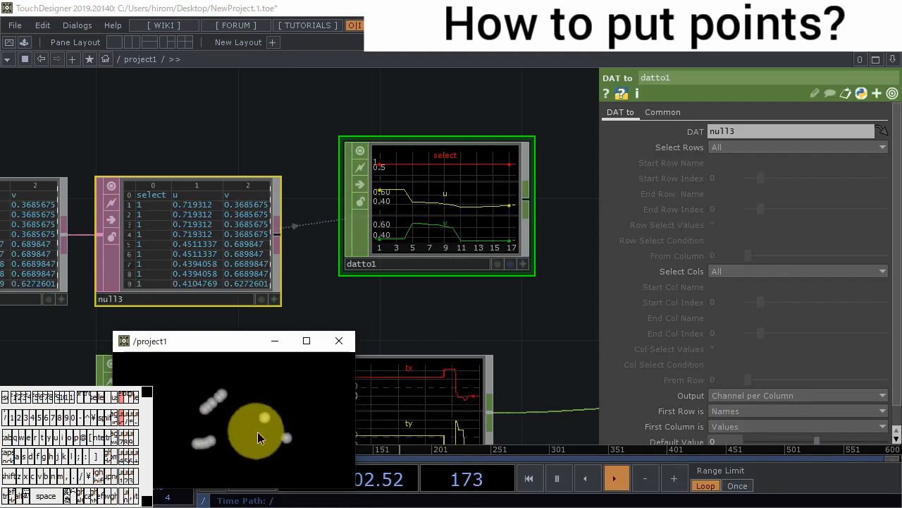
- Add a test point in the project1 view and set datto1's First Column is option to Ignored
{"action": "left_click", "coordinate": [258, 433]}
{"action": "left_click_drag", "start_coordinate": [490, 294], "coordinate": [444, 275]}
{"action": "scroll", "coordinate": [443, 275], "scroll_direction": "down", "scroll_amount": 5}
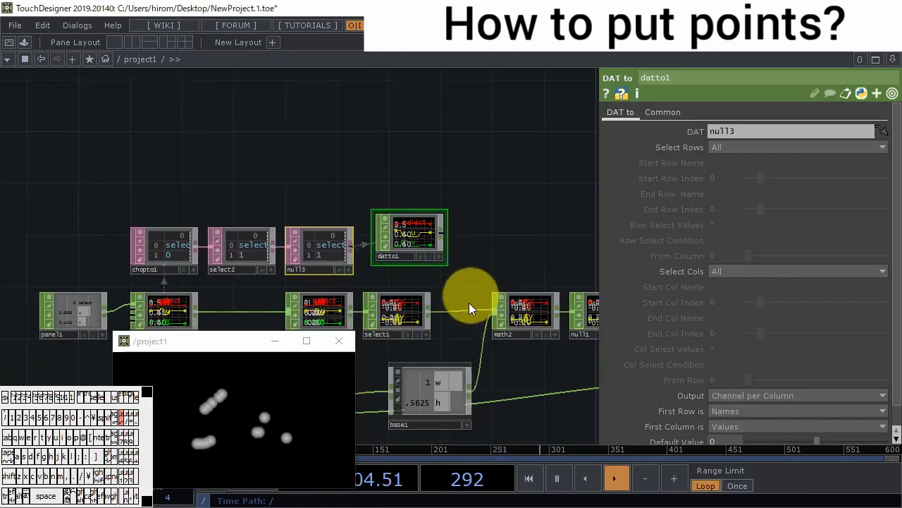
{"action": "left_click", "coordinate": [762, 426]}
{"action": "left_click", "coordinate": [733, 440]}
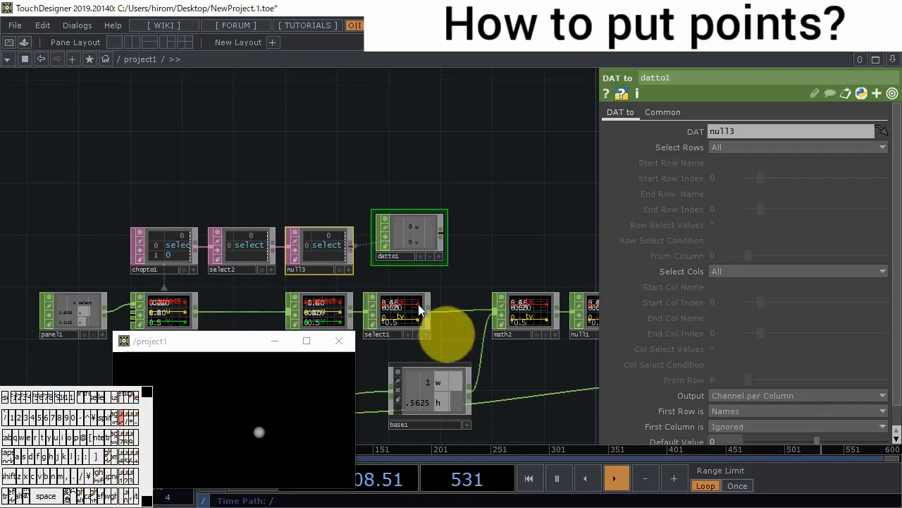
- Set datto1's Default Value to -100
{"action": "scroll", "coordinate": [413, 289], "scroll_direction": "up", "scroll_amount": 5}
{"action": "scroll", "coordinate": [446, 230], "scroll_direction": "down", "scroll_amount": 4}
{"action": "scroll", "coordinate": [707, 352], "scroll_direction": "down", "scroll_amount": 1}
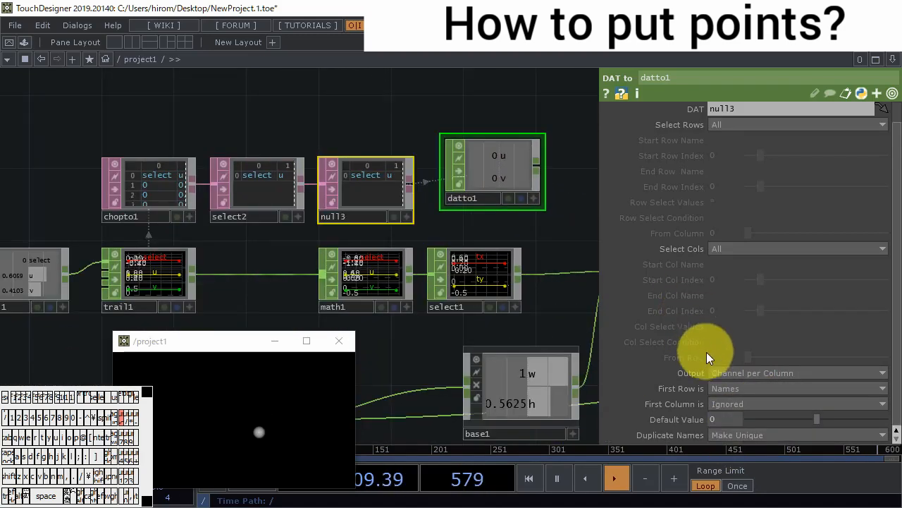
{"action": "left_click", "coordinate": [721, 419]}
{"action": "key", "text": "BackSpace"}
{"action": "type", "text": "-100"}
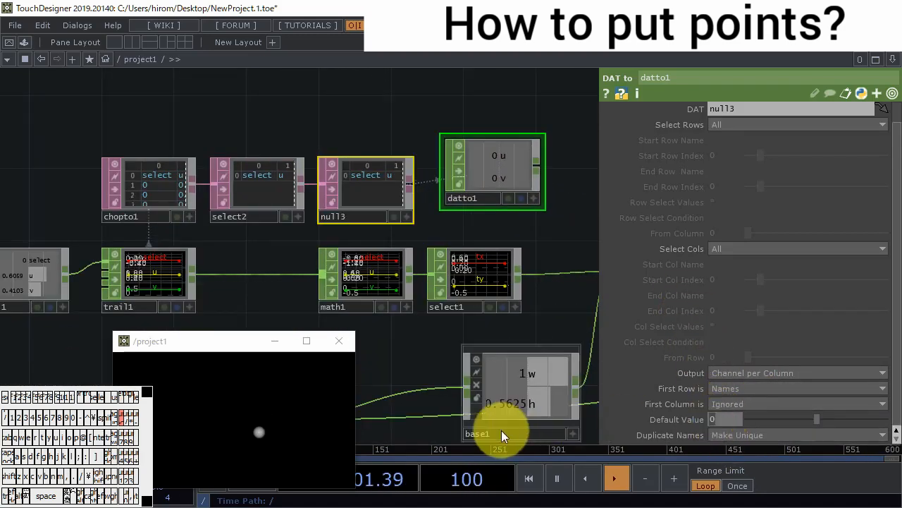
{"action": "key", "text": "Return"}
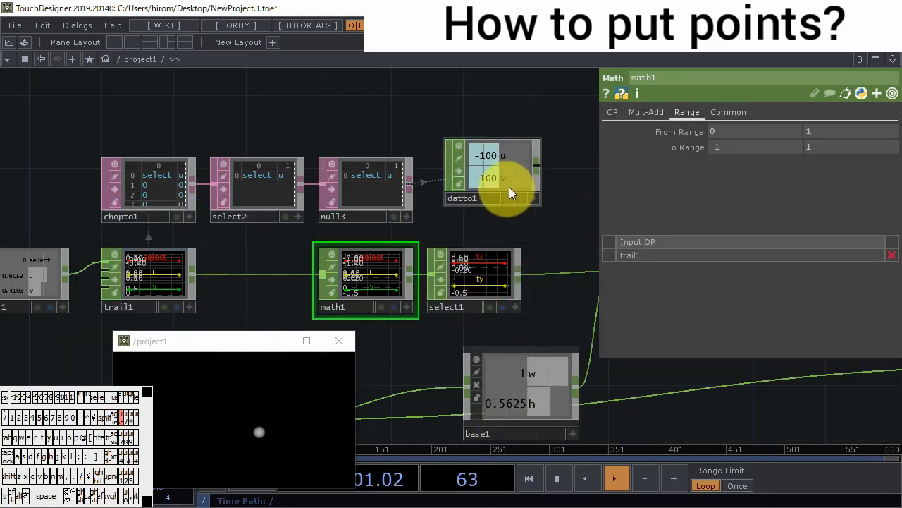
- Connect datto1 to math1's input in place of trail1 and reposition the floating project1 view
{"action": "left_click_drag", "start_coordinate": [538, 163], "coordinate": [280, 270]}
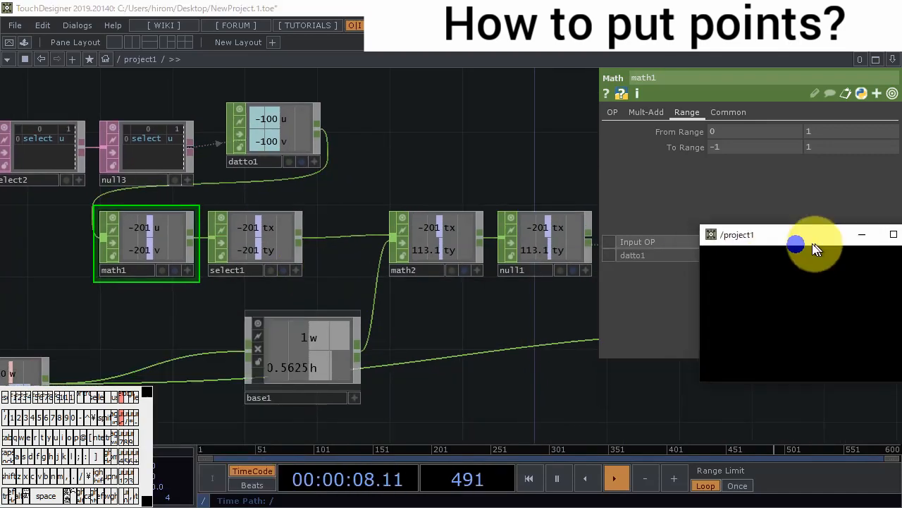
{"action": "left_click_drag", "start_coordinate": [775, 233], "coordinate": [656, 215]}
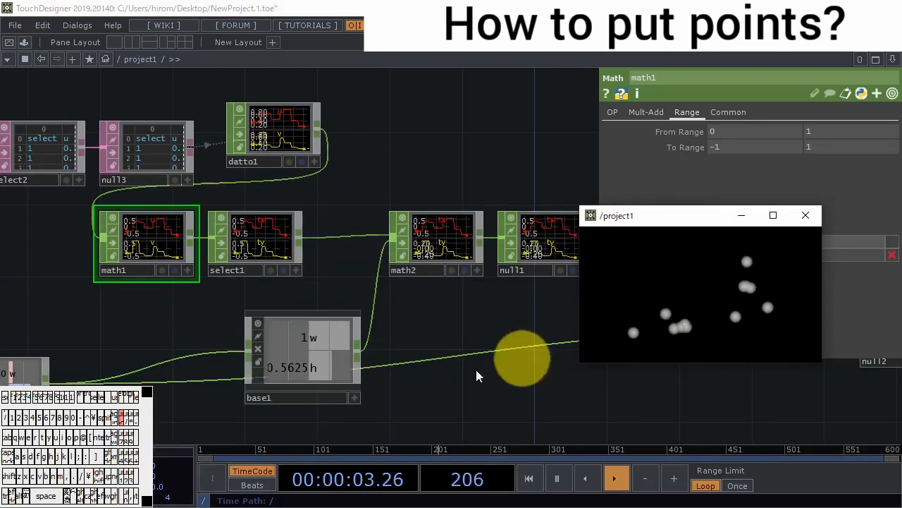
{"action": "left_click_drag", "start_coordinate": [502, 381], "coordinate": [529, 383]}
{"action": "scroll", "coordinate": [467, 319], "scroll_direction": "down", "scroll_amount": 2}
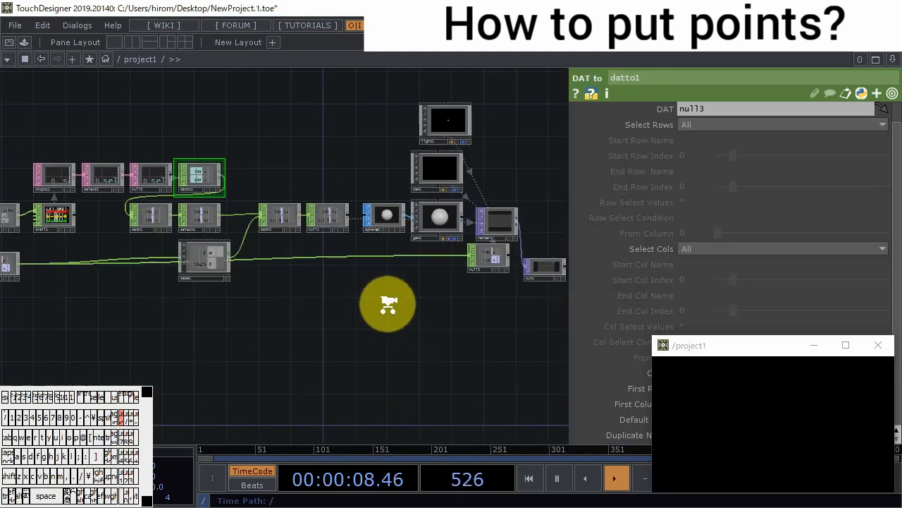
- Add a Null CHOP beneath out1 and feed it from null1
{"action": "key", "text": "Tab"}
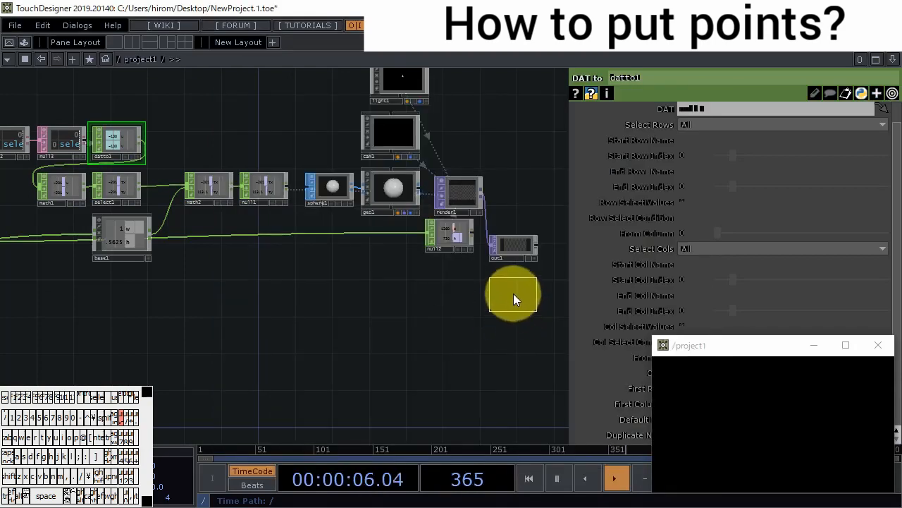
{"action": "left_click", "coordinate": [513, 293]}
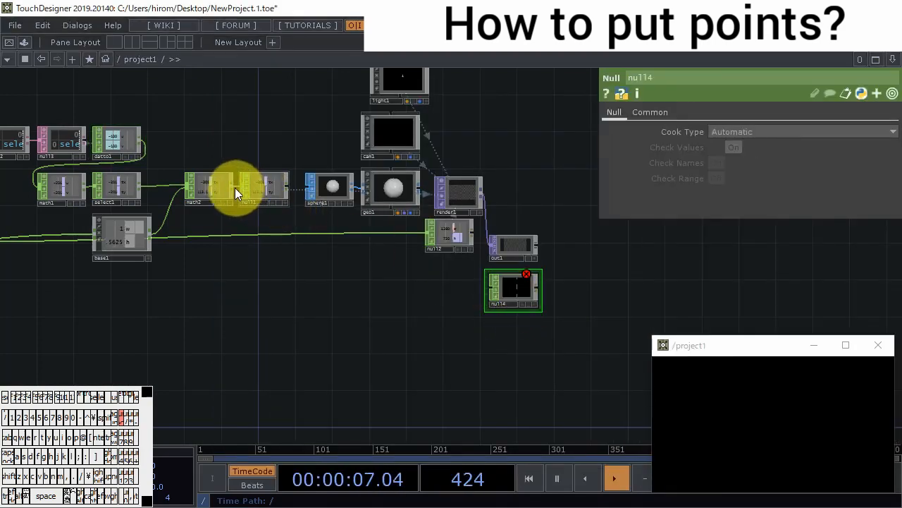
{"action": "left_click_drag", "start_coordinate": [234, 187], "coordinate": [489, 290]}
{"action": "scroll", "coordinate": [515, 302], "scroll_direction": "up", "scroll_amount": 3}
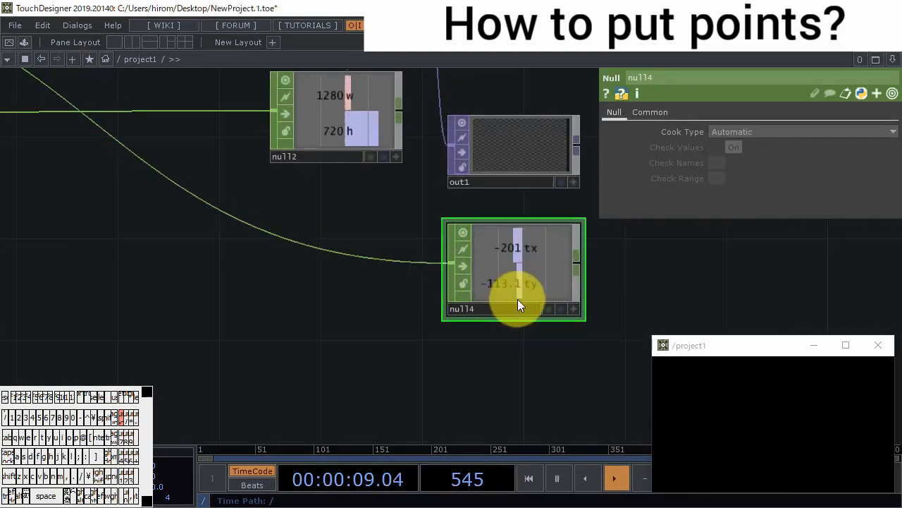
{"action": "scroll", "coordinate": [451, 278], "scroll_direction": "down", "scroll_amount": 2}
{"action": "scroll", "coordinate": [433, 323], "scroll_direction": "down", "scroll_amount": 8}
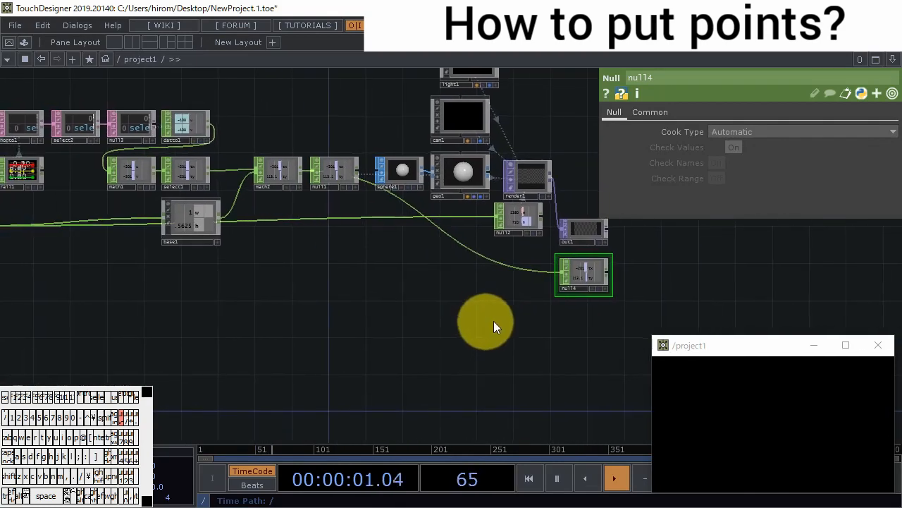
- Collapse all operators between the panel1 and constant1 inputs and the out1 and null4 outputs into one Base COMP
{"action": "left_click_drag", "start_coordinate": [502, 323], "coordinate": [251, 176]}
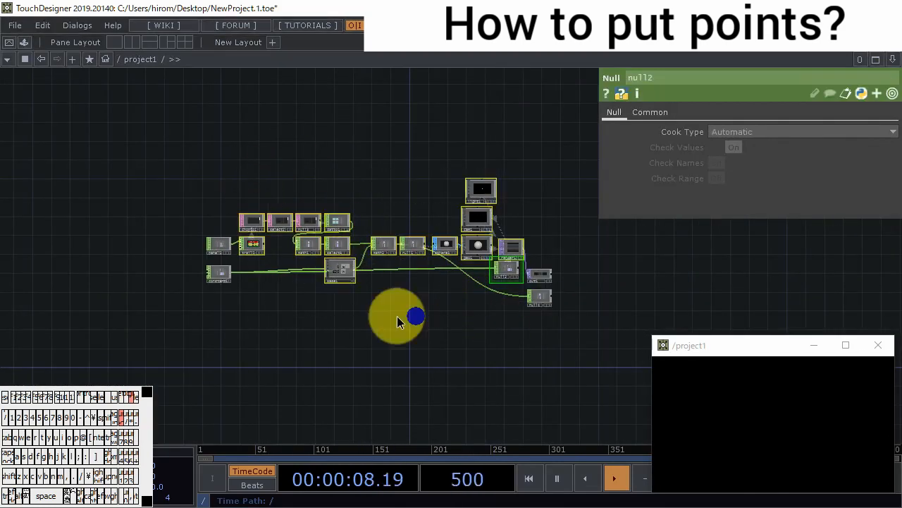
{"action": "right_click", "coordinate": [396, 316]}
{"action": "left_click", "coordinate": [446, 428]}
{"action": "scroll", "coordinate": [360, 252], "scroll_direction": "up", "scroll_amount": 4}
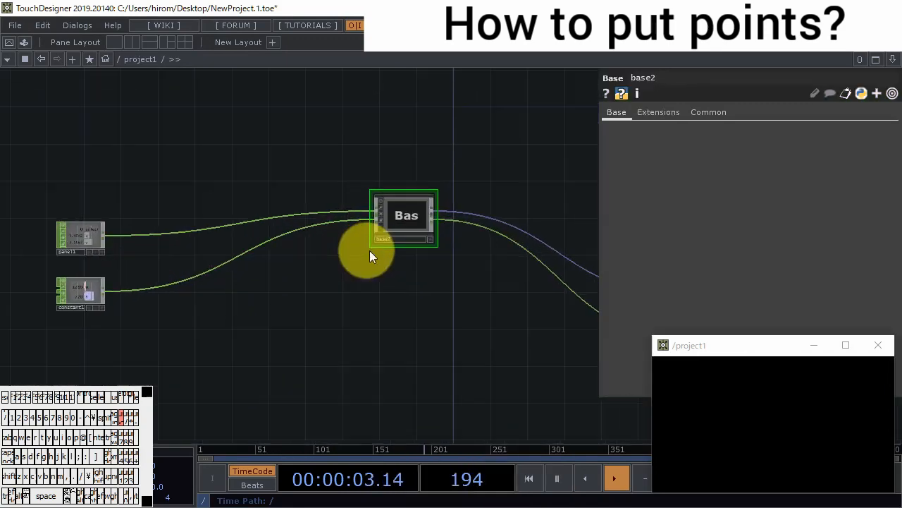
- Place the new Base COMP next to panel1 and constant1, with out1 and null4 close after it
{"action": "left_click_drag", "start_coordinate": [389, 217], "coordinate": [145, 240]}
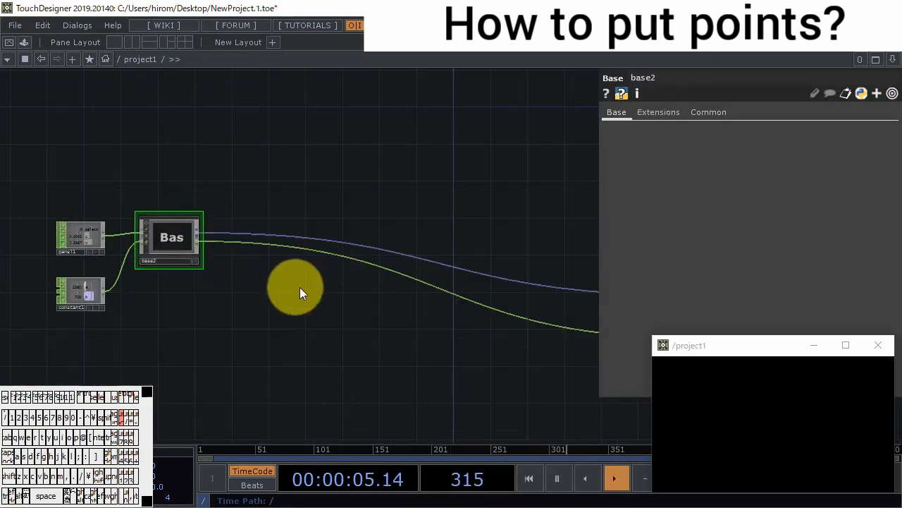
{"action": "scroll", "coordinate": [331, 303], "scroll_direction": "down", "scroll_amount": 3}
{"action": "left_click_drag", "start_coordinate": [468, 328], "coordinate": [493, 278]}
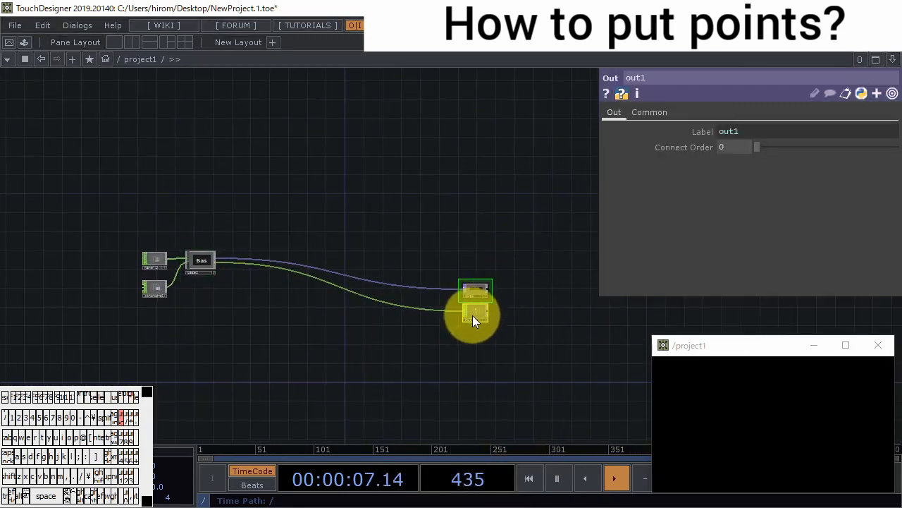
{"action": "left_click_drag", "start_coordinate": [472, 315], "coordinate": [227, 272]}
{"action": "scroll", "coordinate": [242, 278], "scroll_direction": "up", "scroll_amount": 5}
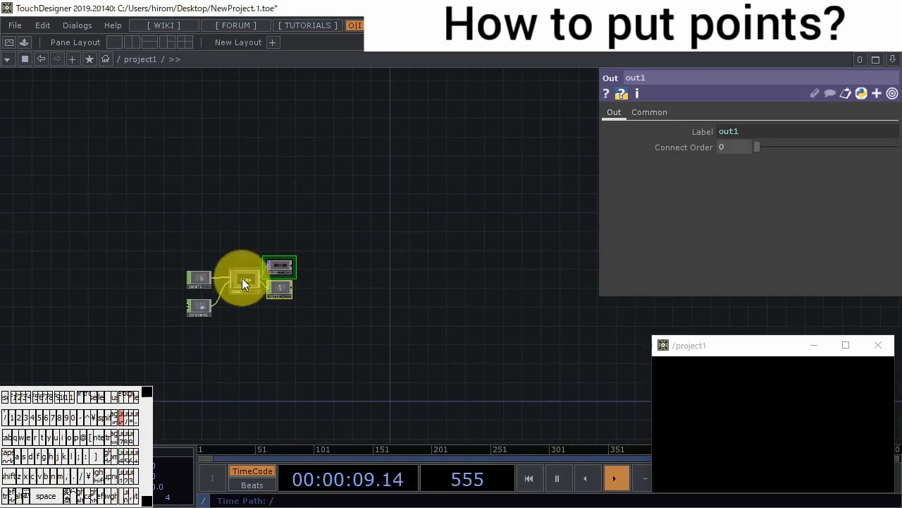
- Rename the new Base COMP as put_positions
{"action": "left_click", "coordinate": [265, 253]}
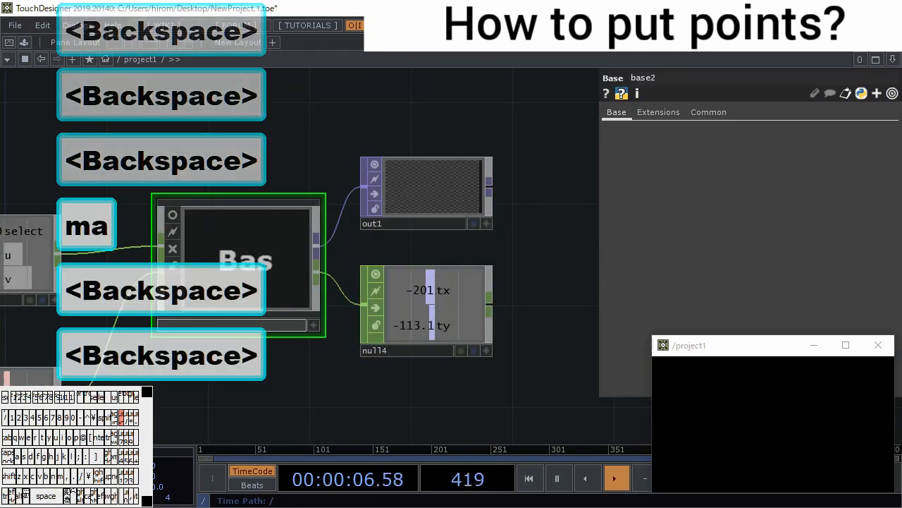
{"action": "type", "text": "put poi"}
{"action": "key", "text": "BackSpace"}
{"action": "type", "text": "sitions"}
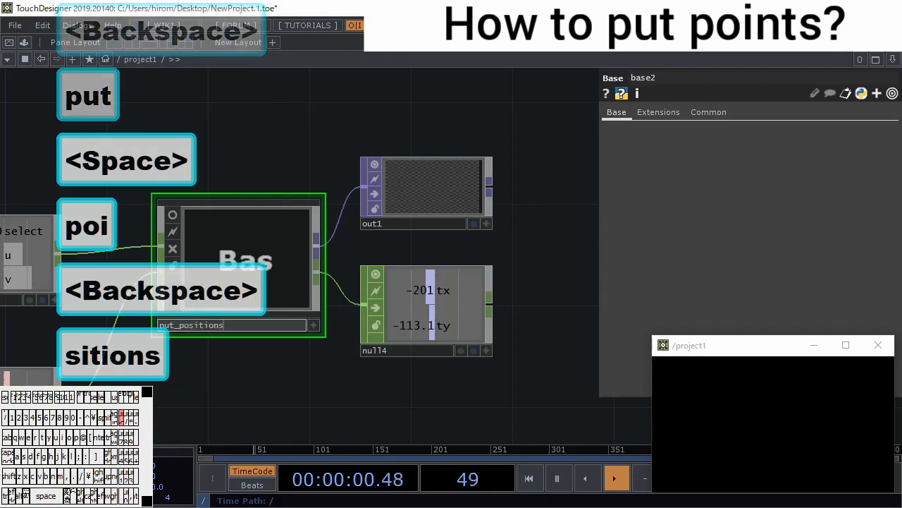
{"action": "key", "text": "Return"}
- Enter the put_positions network and move its Out CHOP from above null1 to beneath the Out TOP
{"action": "double_click", "coordinate": [257, 271]}
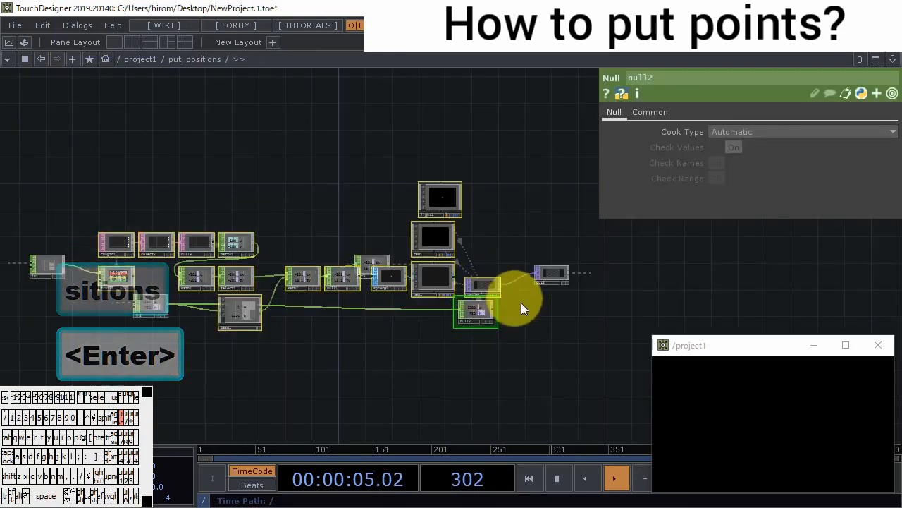
{"action": "scroll", "coordinate": [521, 303], "scroll_direction": "up", "scroll_amount": 4}
{"action": "left_click", "coordinate": [573, 261]}
{"action": "left_click_drag", "start_coordinate": [493, 344], "coordinate": [494, 294]}
{"action": "scroll", "coordinate": [495, 296], "scroll_direction": "down", "scroll_amount": 3}
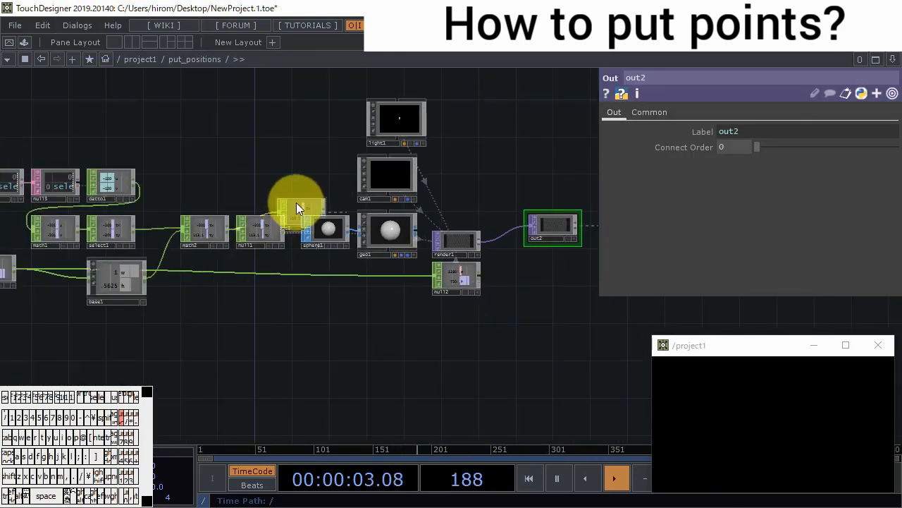
{"action": "key", "text": "ctrl+v"}
{"action": "left_click", "coordinate": [299, 206]}
{"action": "left_click_drag", "start_coordinate": [300, 213], "coordinate": [547, 289]}
{"action": "scroll", "coordinate": [547, 290], "scroll_direction": "up", "scroll_amount": 4}
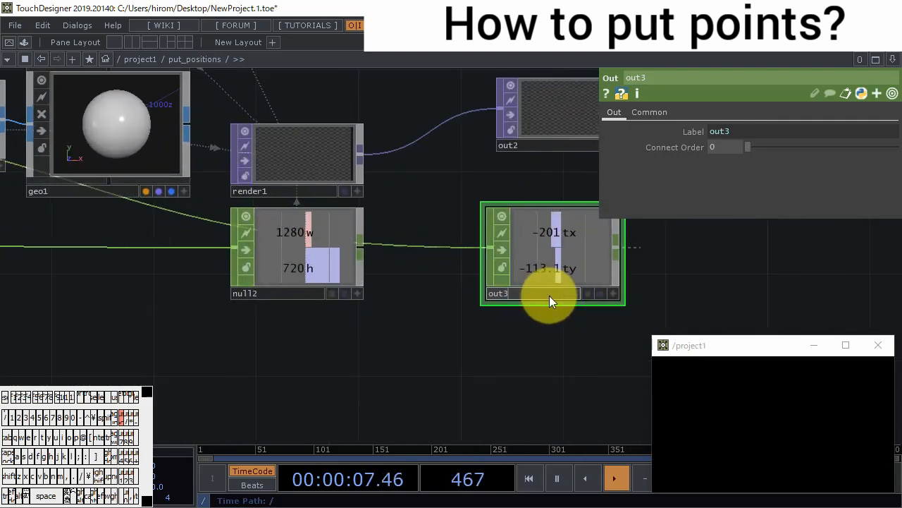
- Rename the Out CHOP as out1 and return to the project1 network
{"action": "key", "text": "BackSpace"}
{"action": "type", "text": "1"}
{"action": "key", "text": "Return"}
{"action": "scroll", "coordinate": [553, 354], "scroll_direction": "down", "scroll_amount": 10}
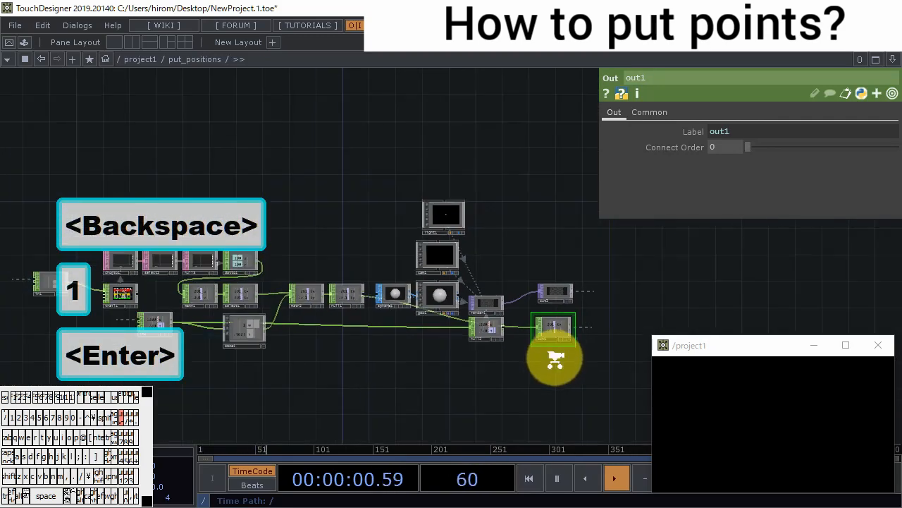
{"action": "scroll", "coordinate": [562, 366], "scroll_direction": "down", "scroll_amount": 4}
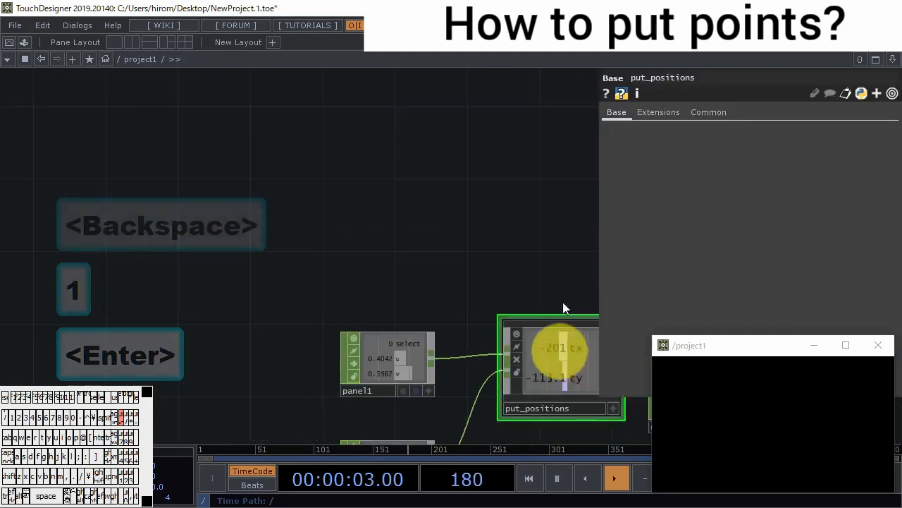
- Place test points across the project1 view to check the outputs of put_positions in out1 and null4
{"action": "left_click_drag", "start_coordinate": [562, 287], "coordinate": [299, 173]}
{"action": "left_click", "coordinate": [718, 400]}
{"action": "left_click", "coordinate": [806, 400]}
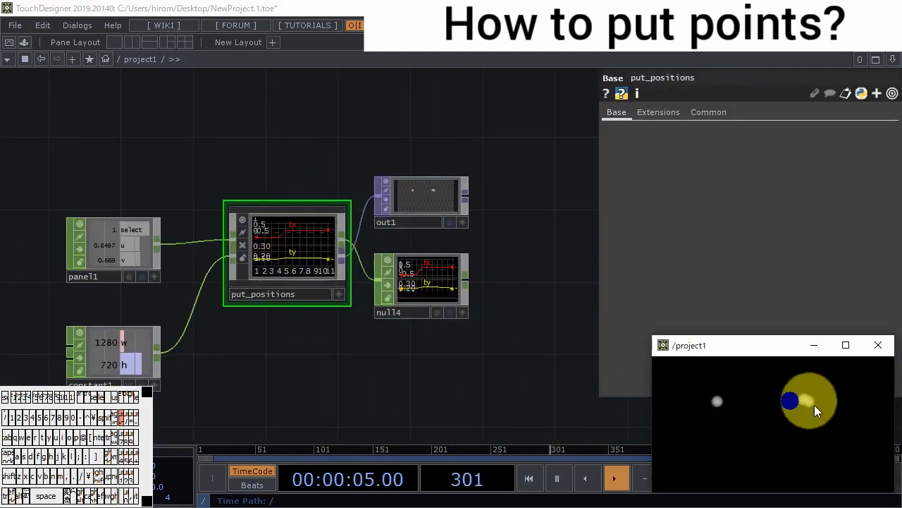
{"action": "left_click", "coordinate": [750, 441]}
{"action": "left_click", "coordinate": [793, 420]}
{"action": "left_click", "coordinate": [850, 452]}
{"action": "left_click", "coordinate": [810, 463]}
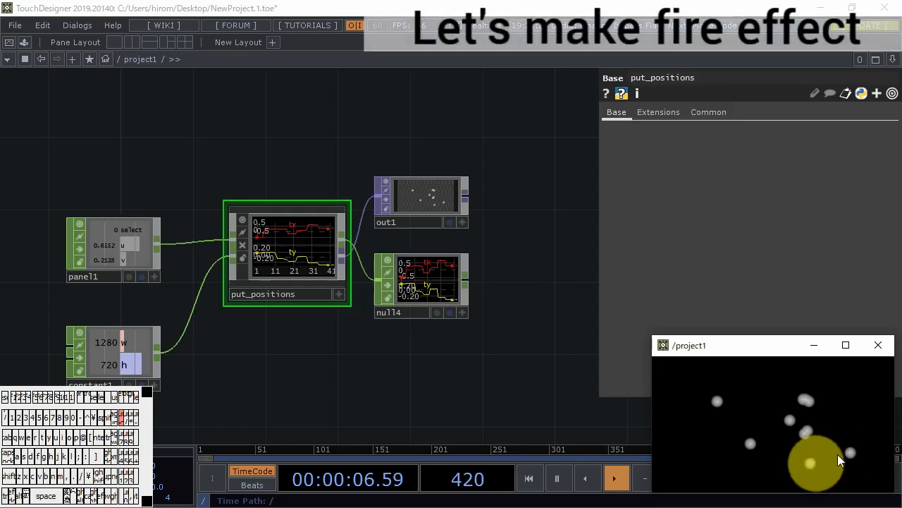
{"action": "left_click", "coordinate": [859, 427]}
- Add a CHOP to SOP beside null4, with null4 as its source CHOP
{"action": "left_click", "coordinate": [442, 411]}
{"action": "left_click_drag", "start_coordinate": [443, 413], "coordinate": [356, 402]}
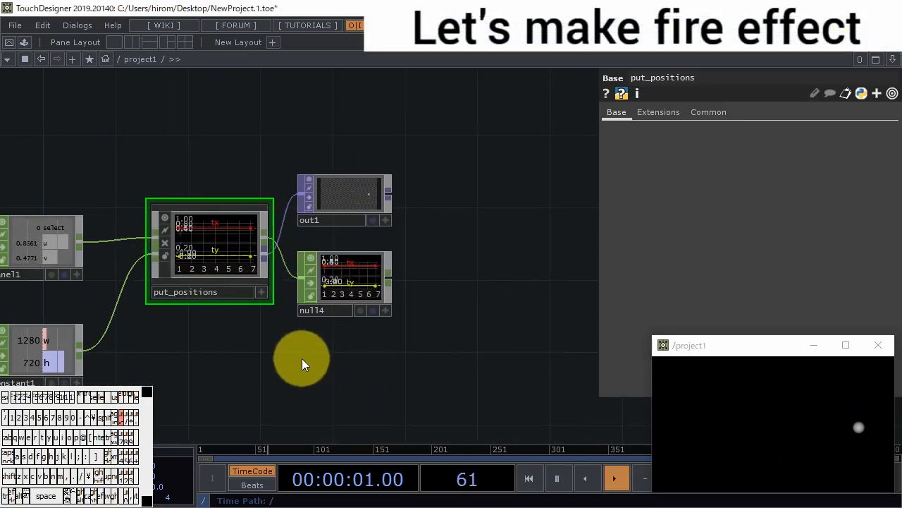
{"action": "left_click_drag", "start_coordinate": [422, 264], "coordinate": [343, 238]}
{"action": "left_click_drag", "start_coordinate": [342, 237], "coordinate": [313, 233]}
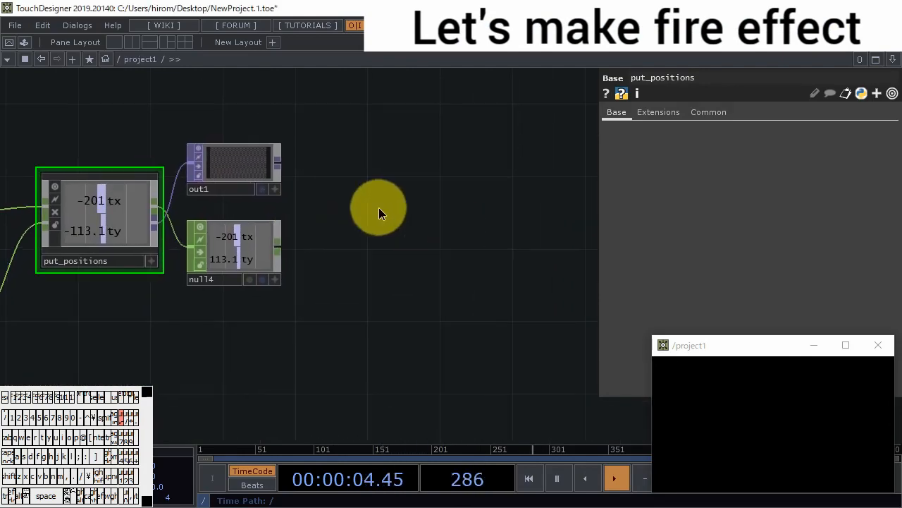
{"action": "double_click", "coordinate": [378, 208]}
{"action": "left_click", "coordinate": [283, 54]}
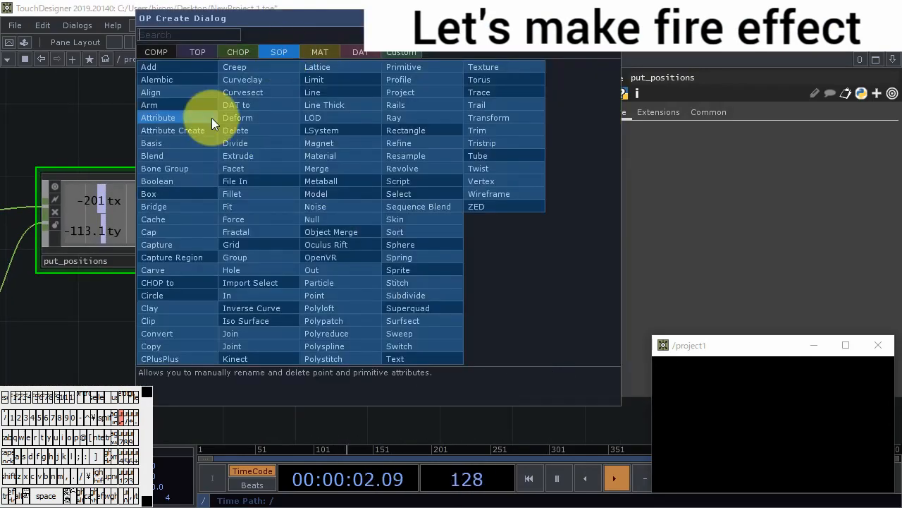
{"action": "key", "text": "c"}
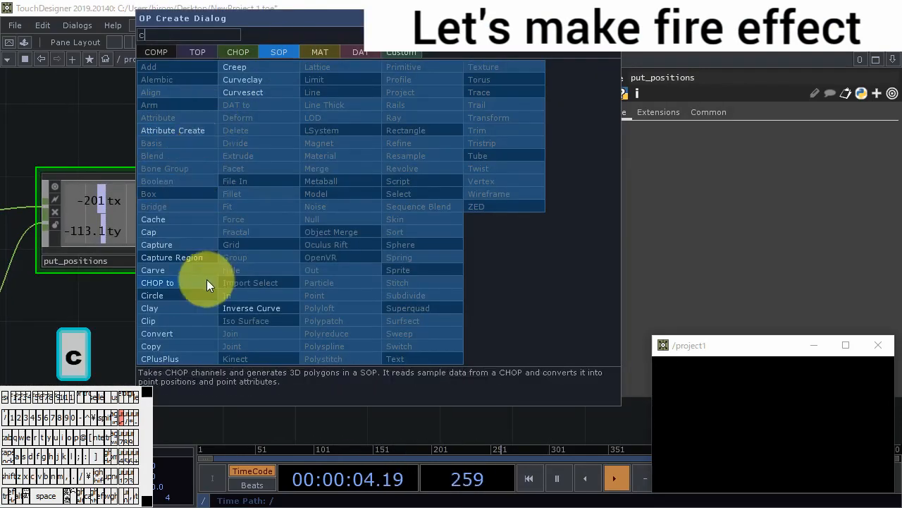
{"action": "left_click", "coordinate": [207, 280]}
{"action": "left_click", "coordinate": [347, 251]}
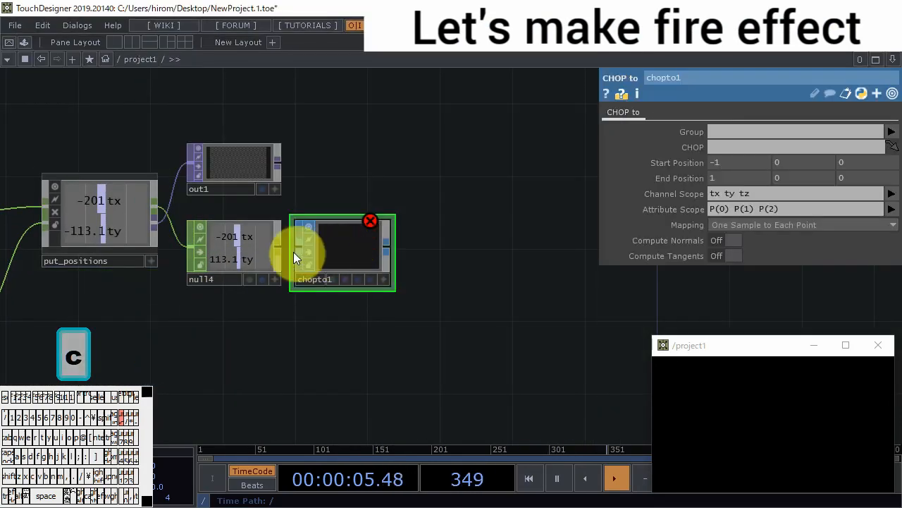
{"action": "left_click_drag", "start_coordinate": [252, 252], "coordinate": [356, 249]}
{"action": "scroll", "coordinate": [357, 249], "scroll_direction": "up", "scroll_amount": 5}
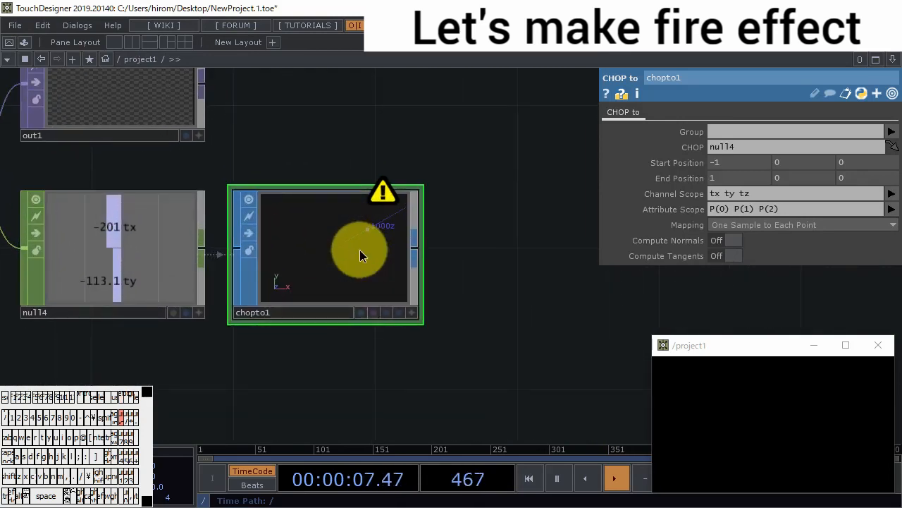
- Limit chopto1's Channel Scope to tx ty and its Attribute Scope to P(0) P(1)
{"action": "left_click", "coordinate": [822, 191]}
{"action": "key", "text": "BackSpace"}
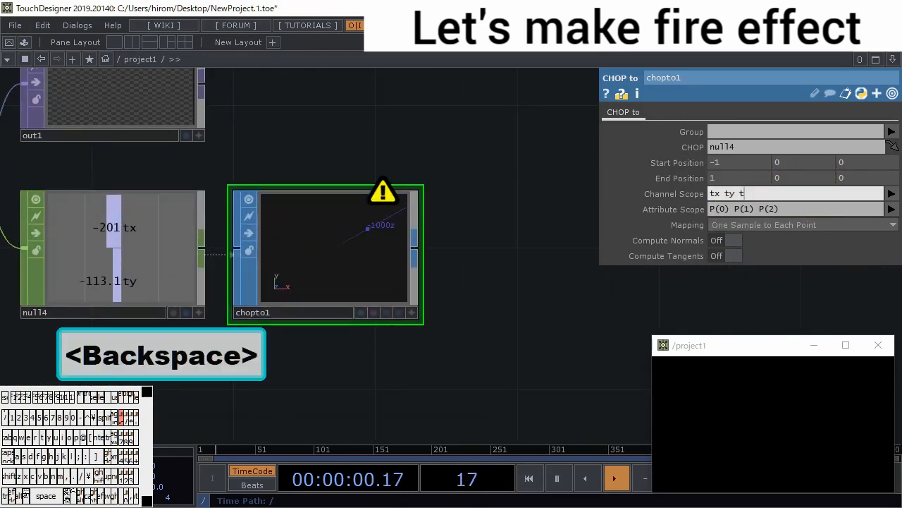
{"action": "key", "text": "BackSpace"}
{"action": "key", "text": "BackSpace"}
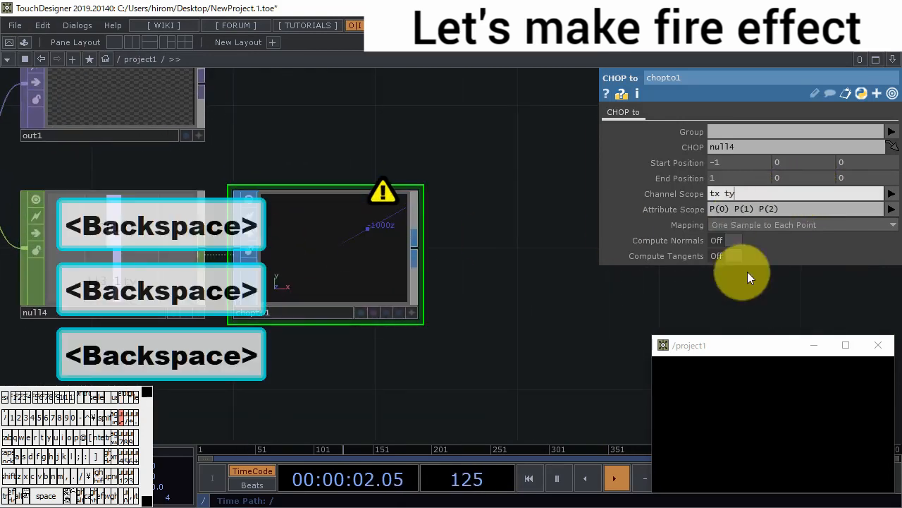
{"action": "left_click", "coordinate": [787, 208]}
{"action": "key", "text": "BackSpace"}
{"action": "key", "text": "BackSpace"}
{"action": "key", "text": "BackSpace"}
{"action": "key", "text": "BackSpace"}
{"action": "key", "text": "Return"}
- Draw test points and a curved stroke in the project1 view to check the points in chopto1
{"action": "left_click", "coordinate": [770, 438]}
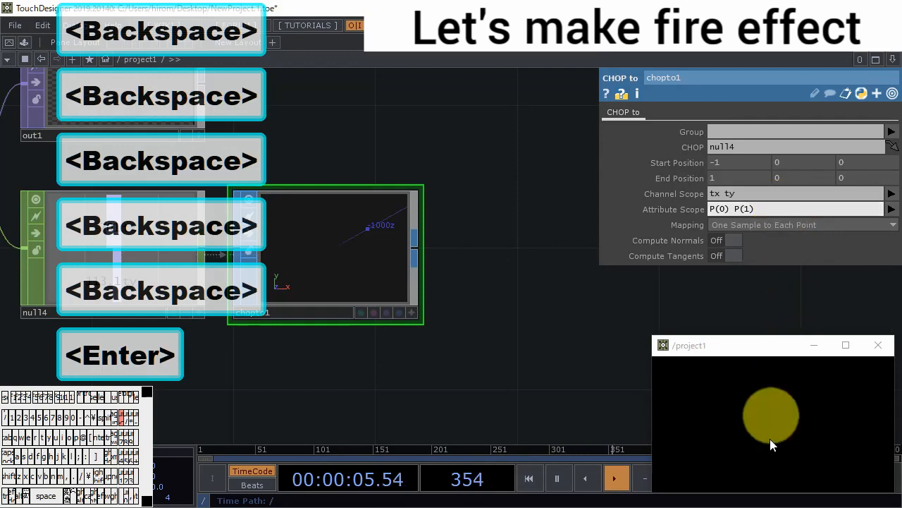
{"action": "left_click_drag", "start_coordinate": [839, 424], "coordinate": [798, 424]}
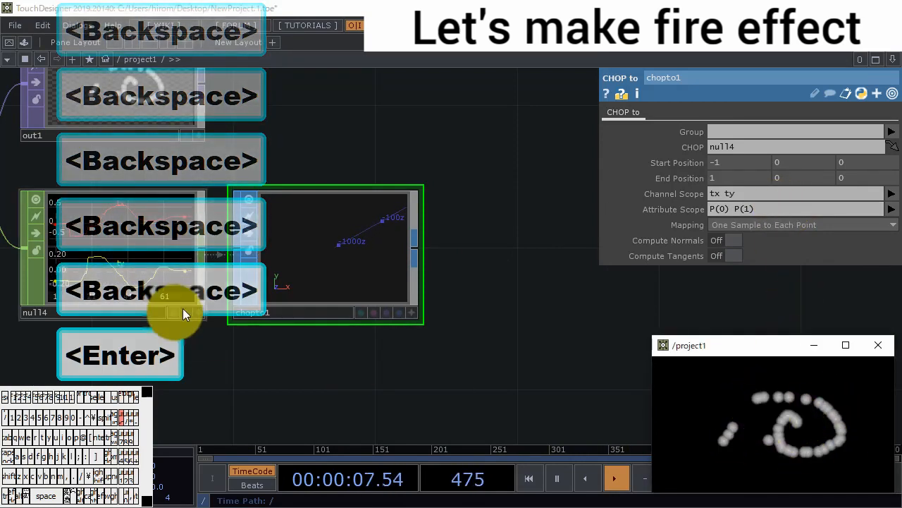
{"action": "left_click_drag", "start_coordinate": [252, 345], "coordinate": [337, 338]}
{"action": "scroll", "coordinate": [427, 249], "scroll_direction": "up", "scroll_amount": 5}
{"action": "scroll", "coordinate": [427, 249], "scroll_direction": "down", "scroll_amount": 5}
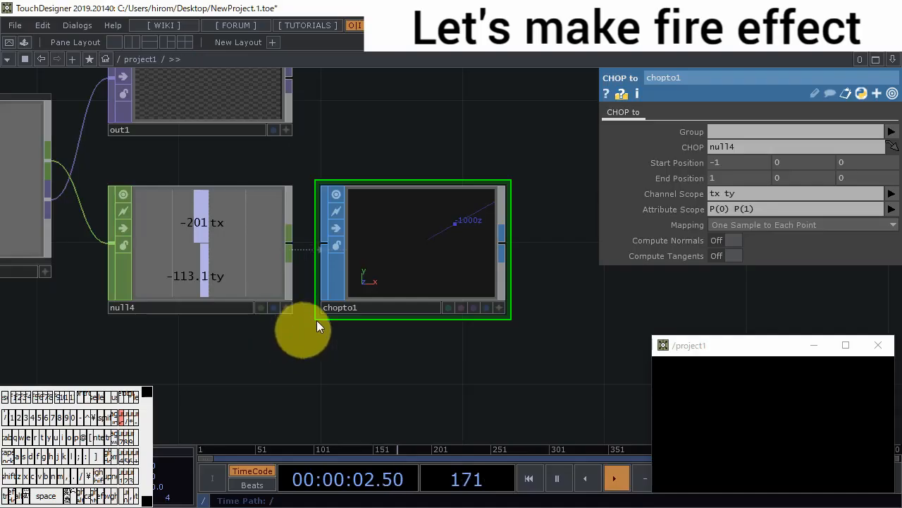
- Add a second Null CHOP below null4 and feed it from put_positions' channel output
{"action": "left_click_drag", "start_coordinate": [342, 343], "coordinate": [434, 300]}
{"action": "double_click", "coordinate": [336, 330]}
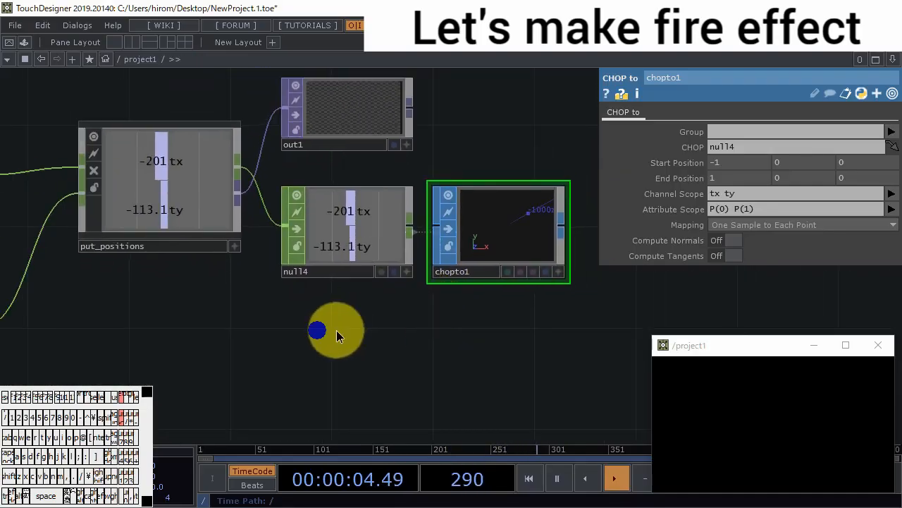
{"action": "left_click", "coordinate": [202, 154]}
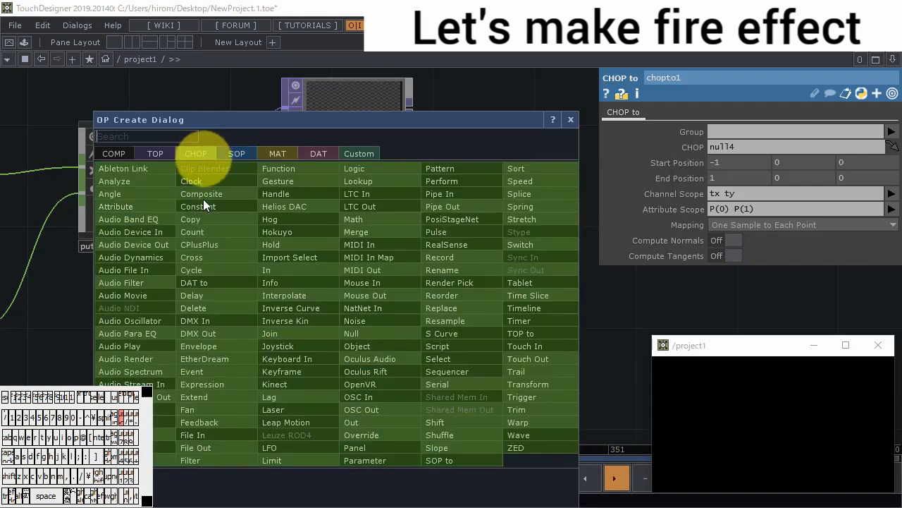
{"action": "left_click", "coordinate": [371, 324]}
{"action": "left_click", "coordinate": [322, 348]}
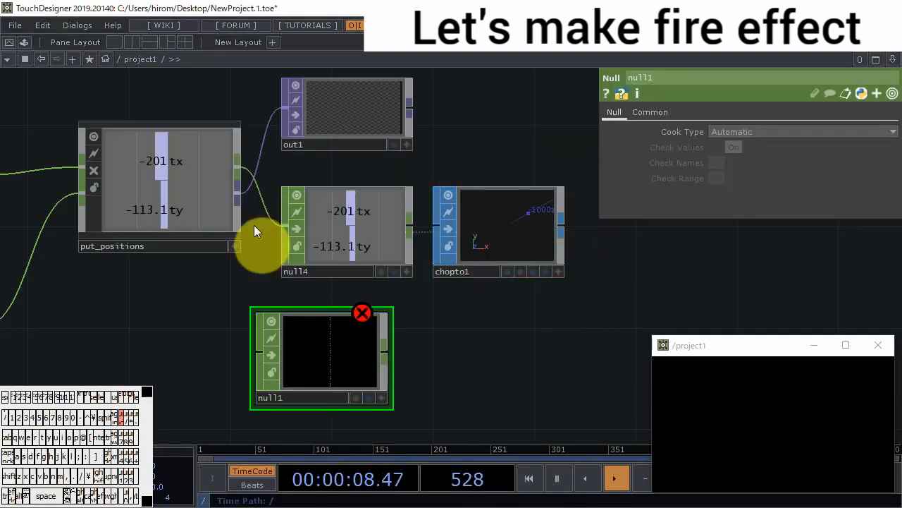
{"action": "left_click_drag", "start_coordinate": [240, 169], "coordinate": [256, 352]}
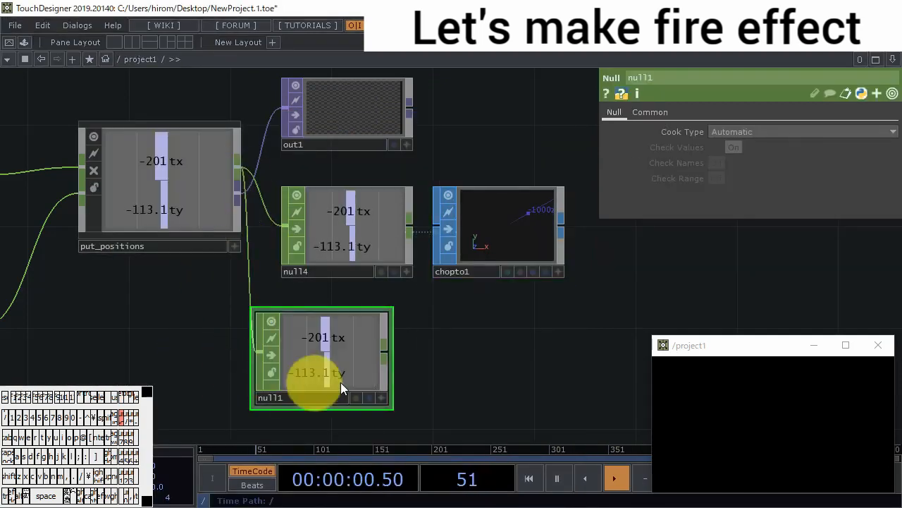
- Attach a CHOP Execute DAT to null1 and enable its Off to On and On to Off callbacks
{"action": "key", "text": "Escape"}
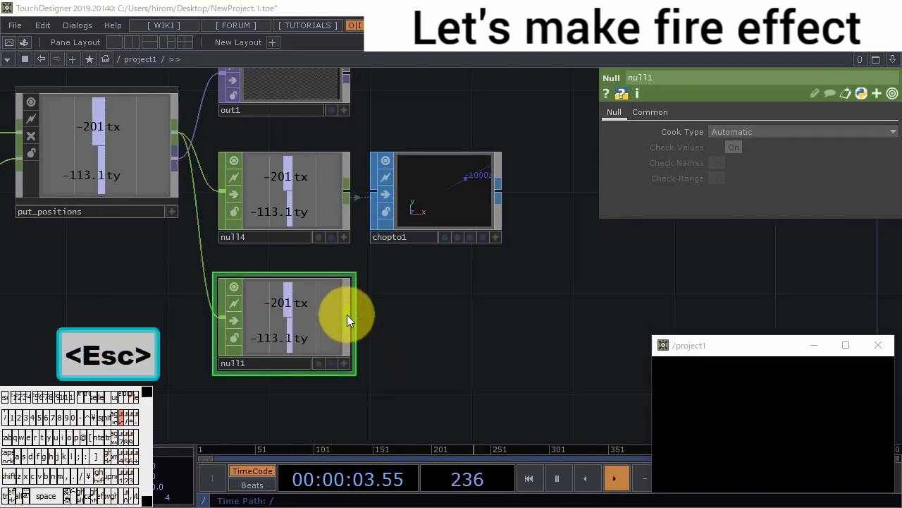
{"action": "right_click", "coordinate": [346, 314]}
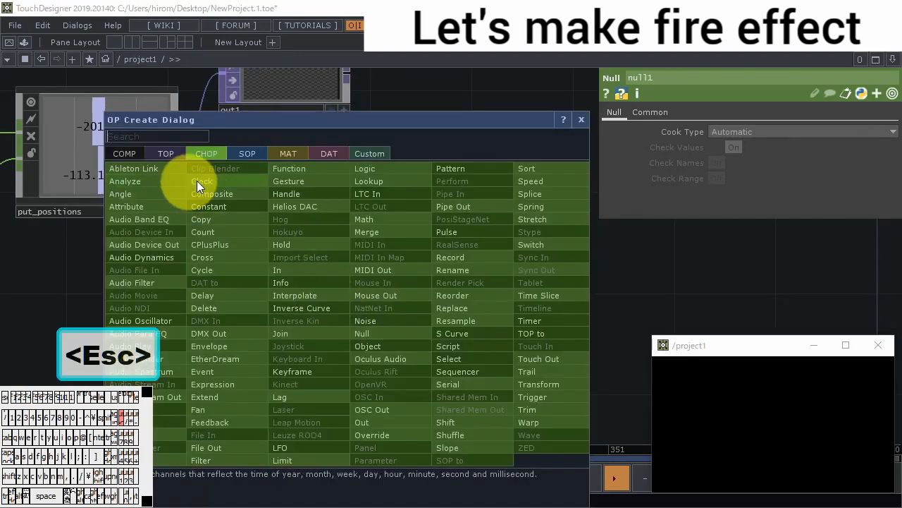
{"action": "left_click", "coordinate": [327, 152]}
{"action": "left_click", "coordinate": [157, 170]}
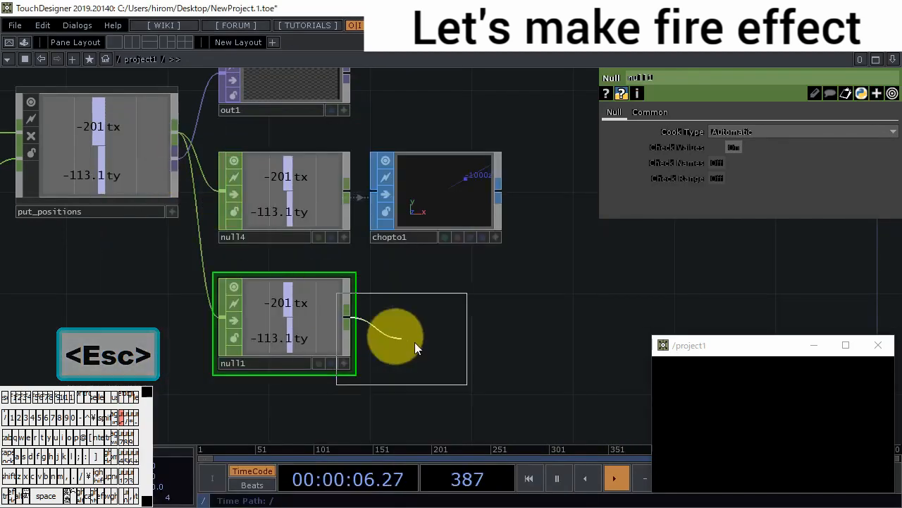
{"action": "left_click", "coordinate": [436, 327]}
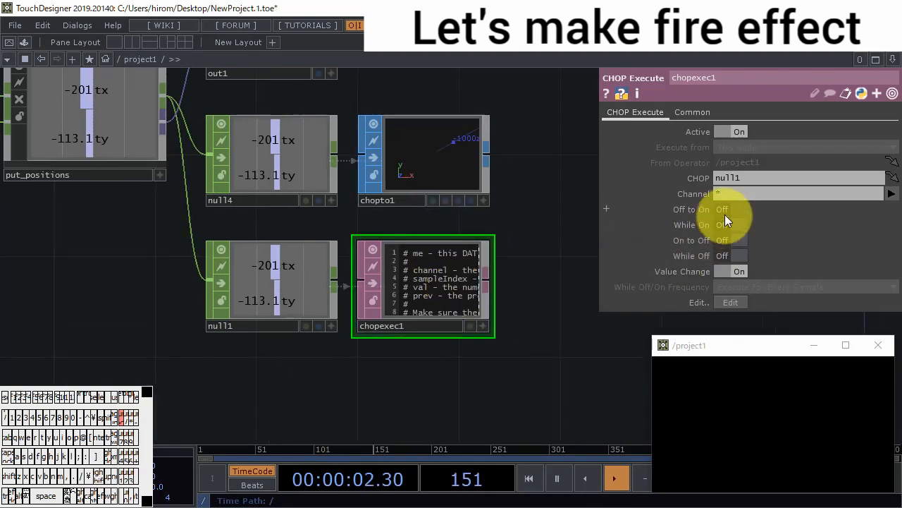
{"action": "left_click", "coordinate": [725, 212]}
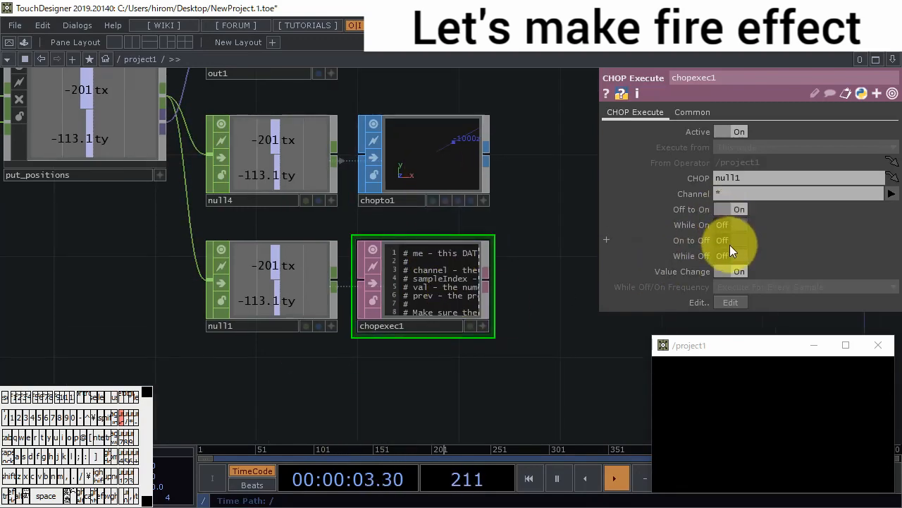
{"action": "scroll", "coordinate": [471, 296], "scroll_direction": "up", "scroll_amount": 4}
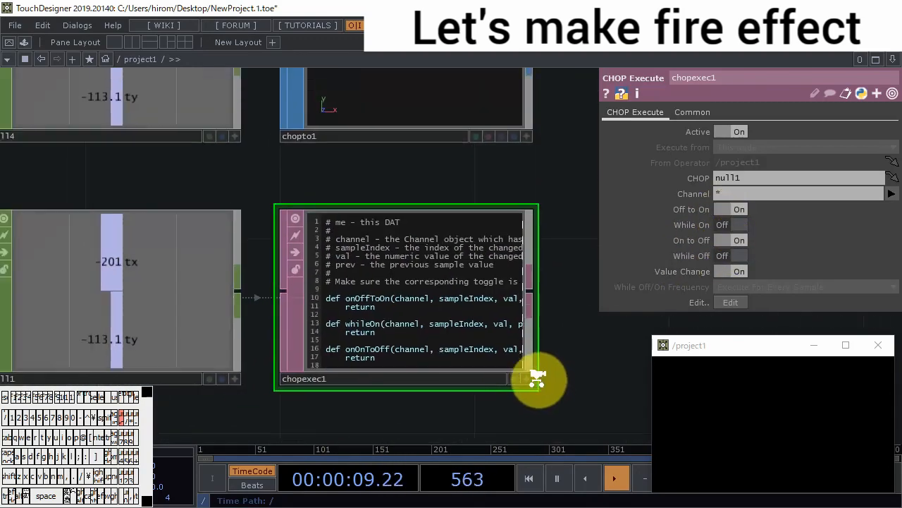
{"action": "scroll", "coordinate": [534, 383], "scroll_direction": "down", "scroll_amount": 3}
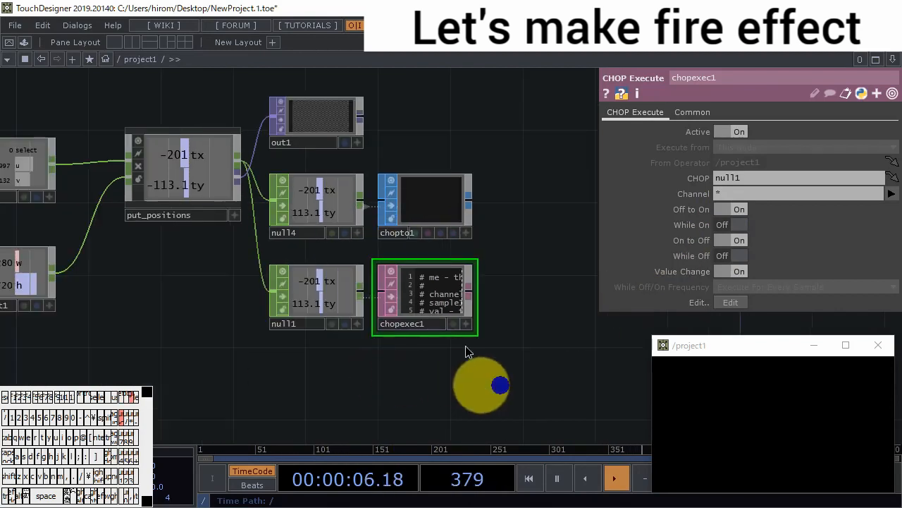
- Move out1, null4, chopto1, null1 and chopexec1 together farther from put_positions to free space between them
{"action": "right_click_drag", "start_coordinate": [482, 385], "coordinate": [313, 110]}
{"action": "left_click_drag", "start_coordinate": [320, 119], "coordinate": [536, 121]}
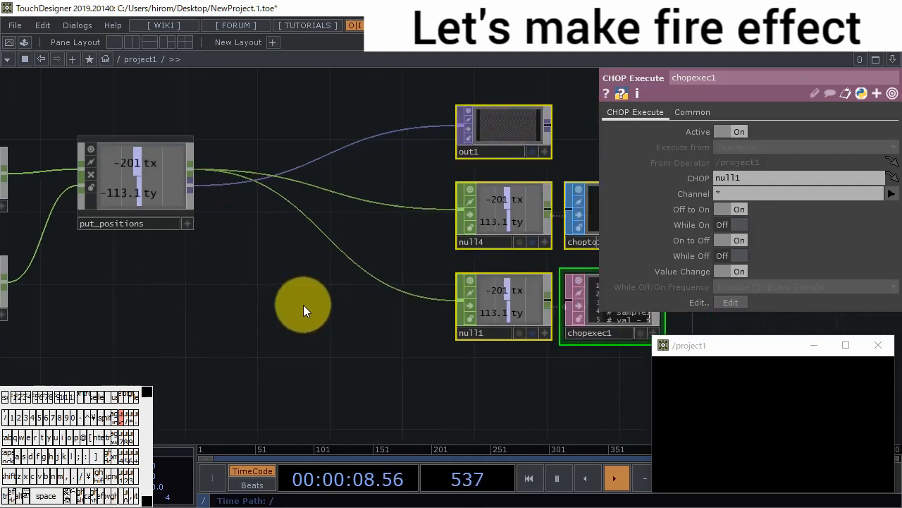
{"action": "left_click_drag", "start_coordinate": [303, 304], "coordinate": [292, 306]}
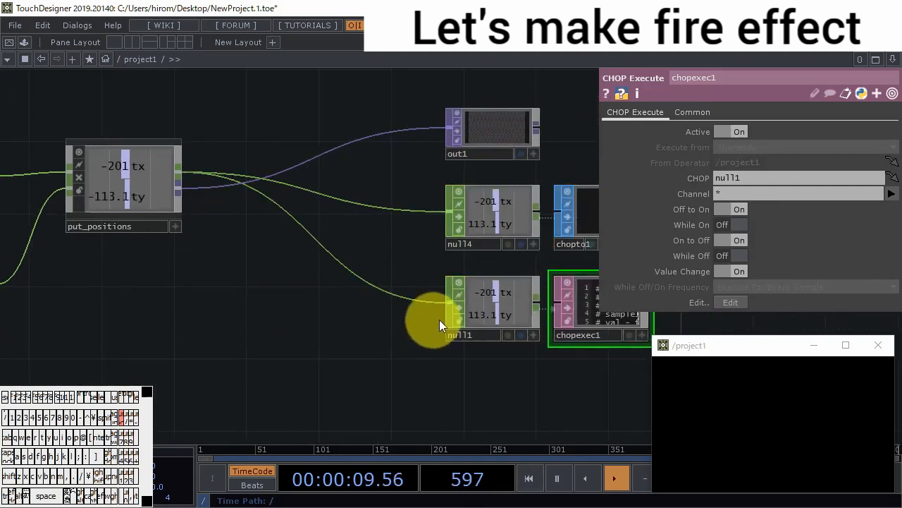
- Insert a Select CHOP between put_positions and null1, limit its Channel Names to tx, and place it beneath put_positions
{"action": "right_click", "coordinate": [334, 250]}
{"action": "left_click", "coordinate": [352, 238]}
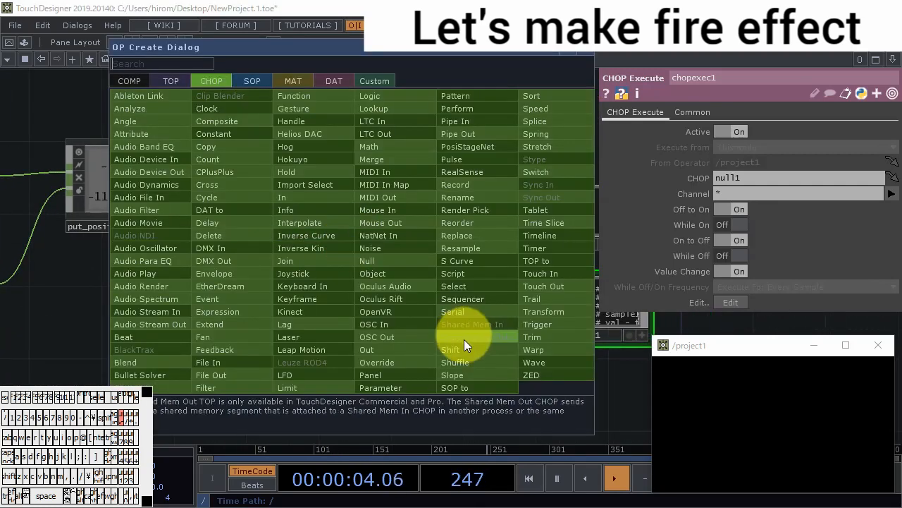
{"action": "left_click", "coordinate": [454, 287]}
{"action": "left_click", "coordinate": [228, 305]}
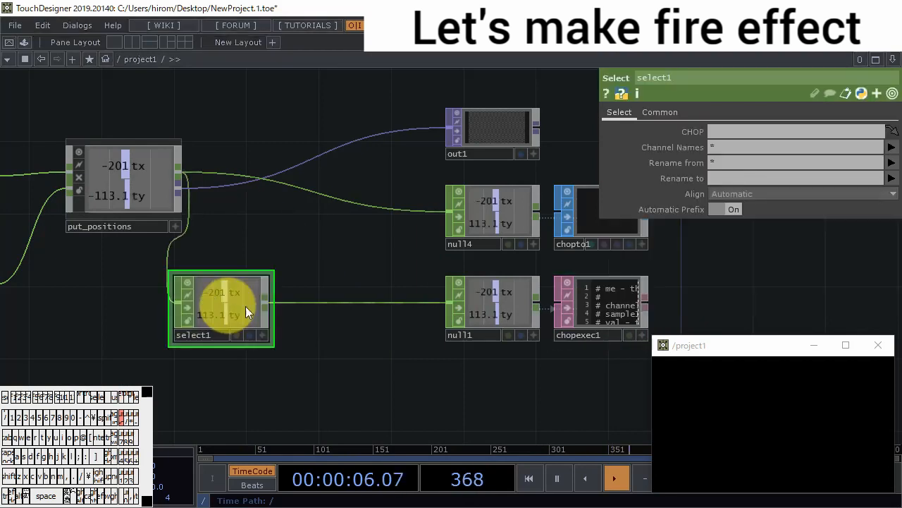
{"action": "left_click", "coordinate": [892, 148]}
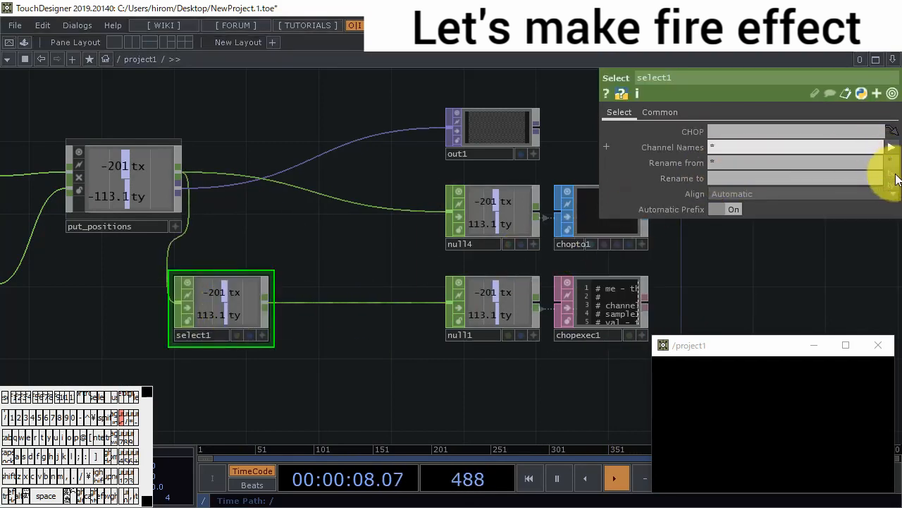
{"action": "left_click", "coordinate": [897, 174]}
{"action": "left_click_drag", "start_coordinate": [253, 306], "coordinate": [162, 303]}
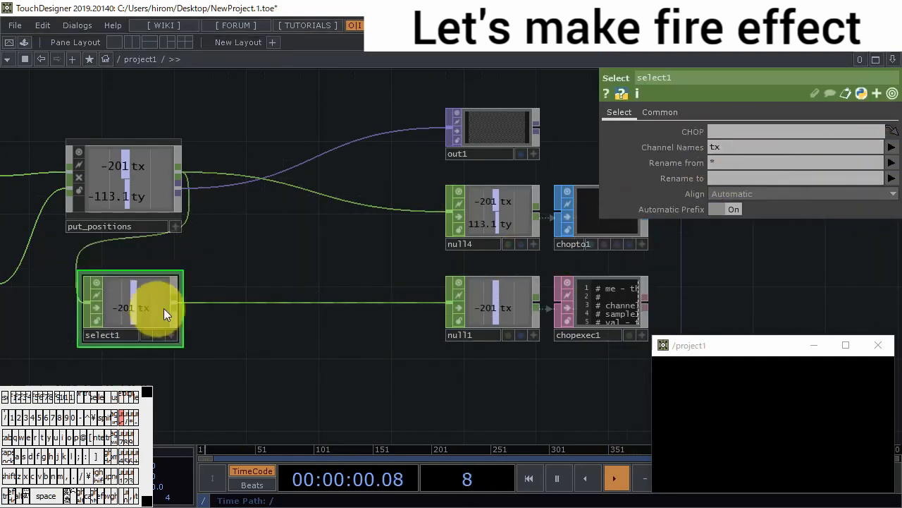
- Insert a Math CHOP into the connection between select1 and null1, placing it beside select1
{"action": "right_click", "coordinate": [242, 299]}
{"action": "left_click", "coordinate": [272, 285]}
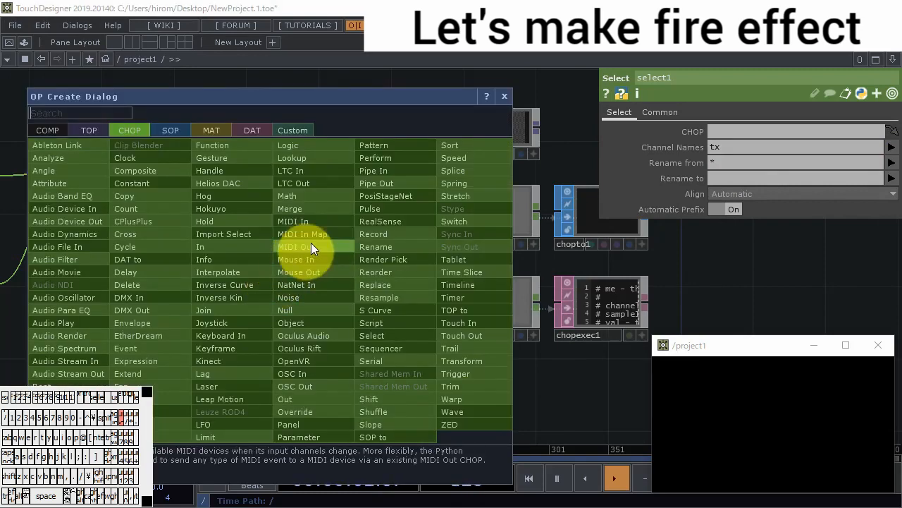
{"action": "left_click", "coordinate": [315, 199]}
{"action": "left_click", "coordinate": [245, 309]}
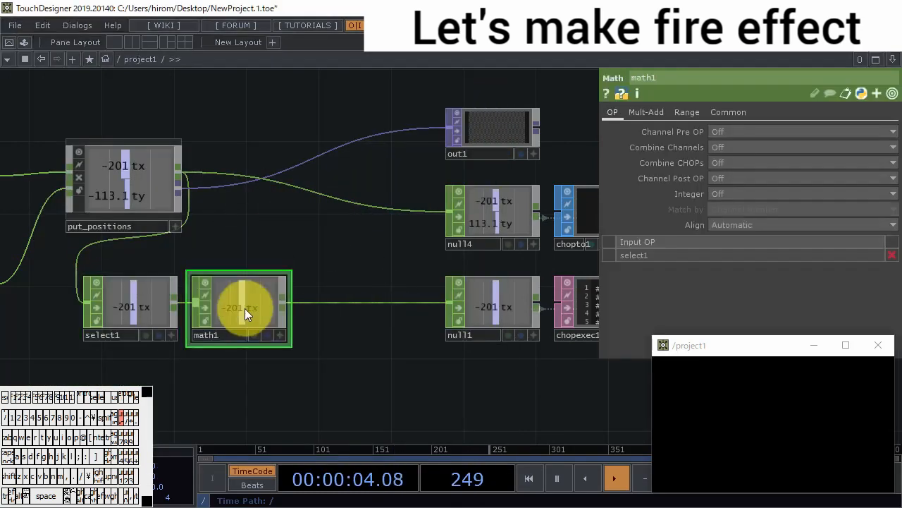
- Set the lower From Range value of math1 to -201
{"action": "left_click", "coordinate": [682, 114]}
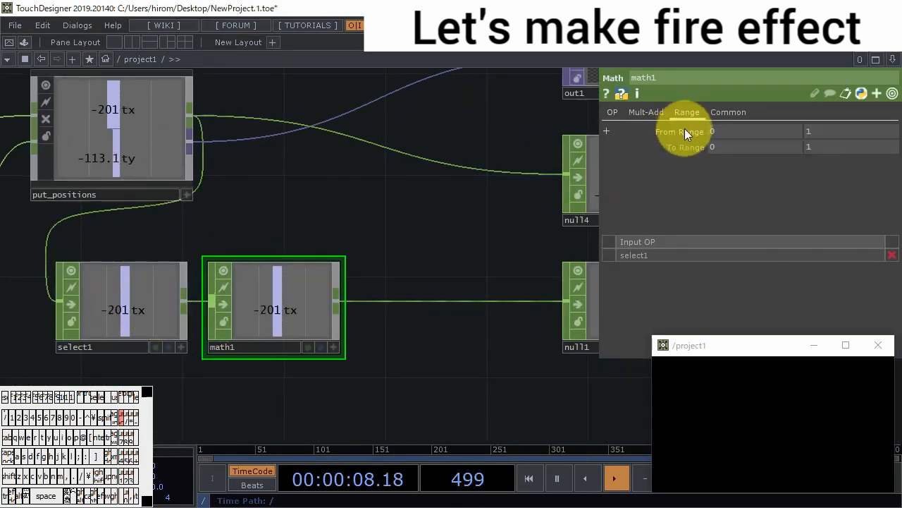
{"action": "key", "text": "BackSpace"}
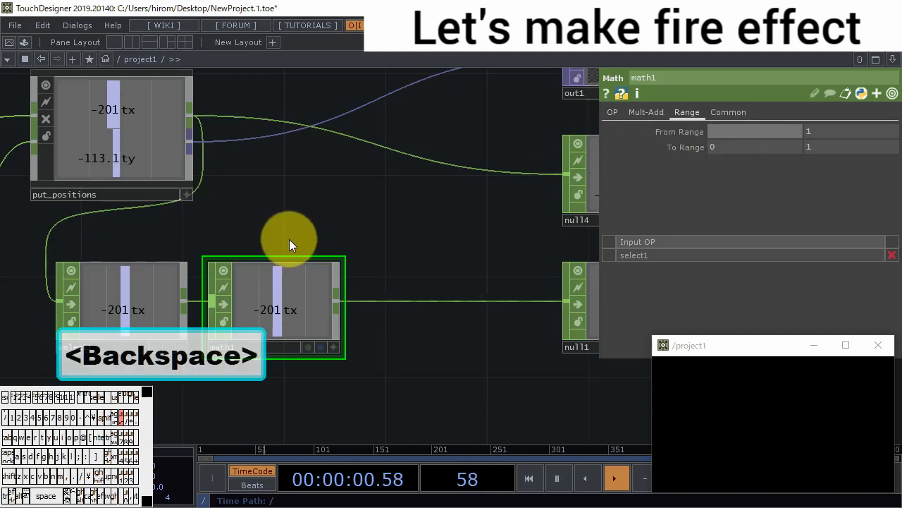
{"action": "type", "text": "-201"}
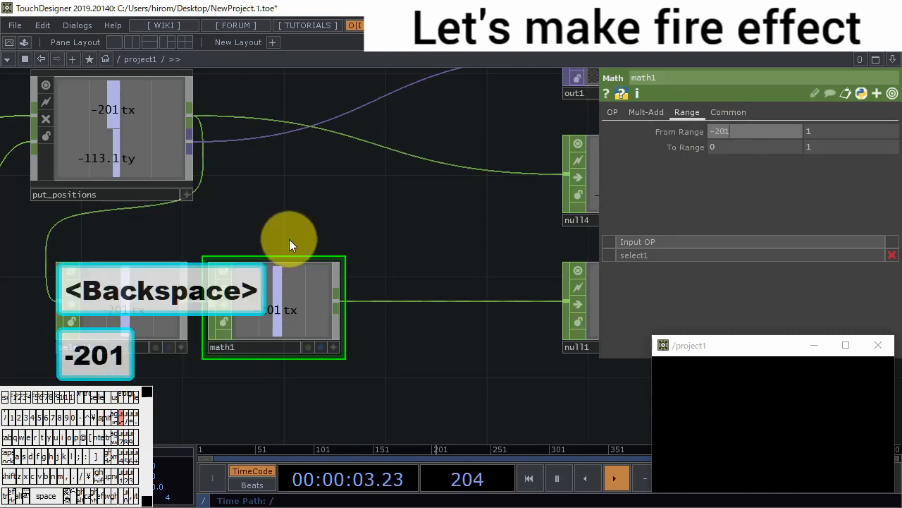
{"action": "key", "text": "Return"}
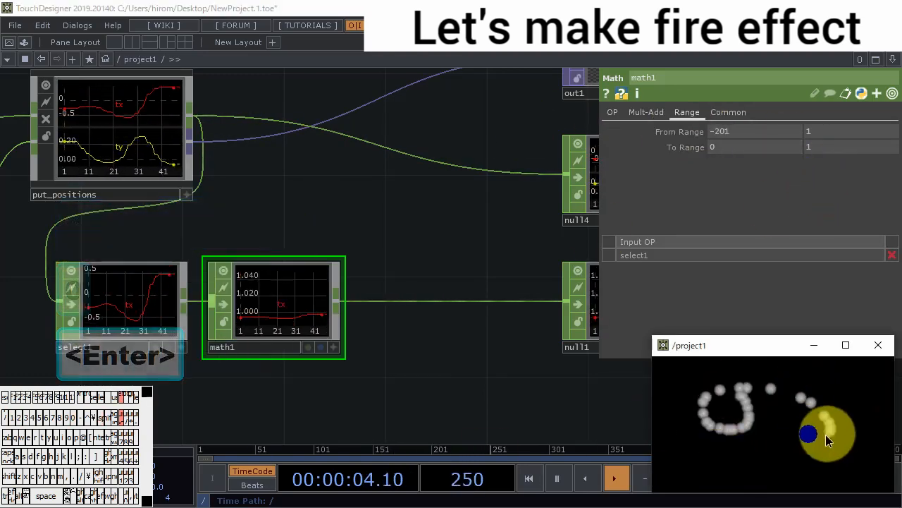
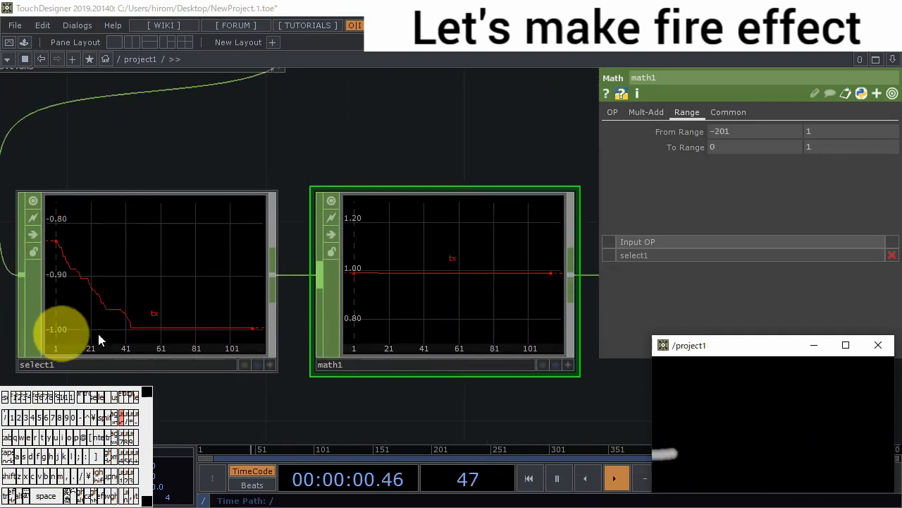
- Set the upper From Range value of math1 to -1
{"action": "scroll", "coordinate": [97, 330], "scroll_direction": "down", "scroll_amount": 3}
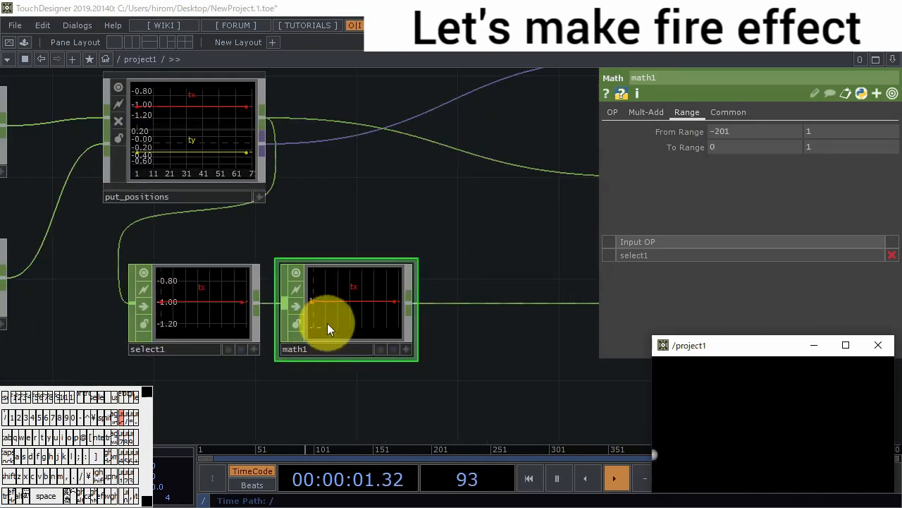
{"action": "left_click", "coordinate": [825, 133]}
{"action": "type", "text": "-1"}
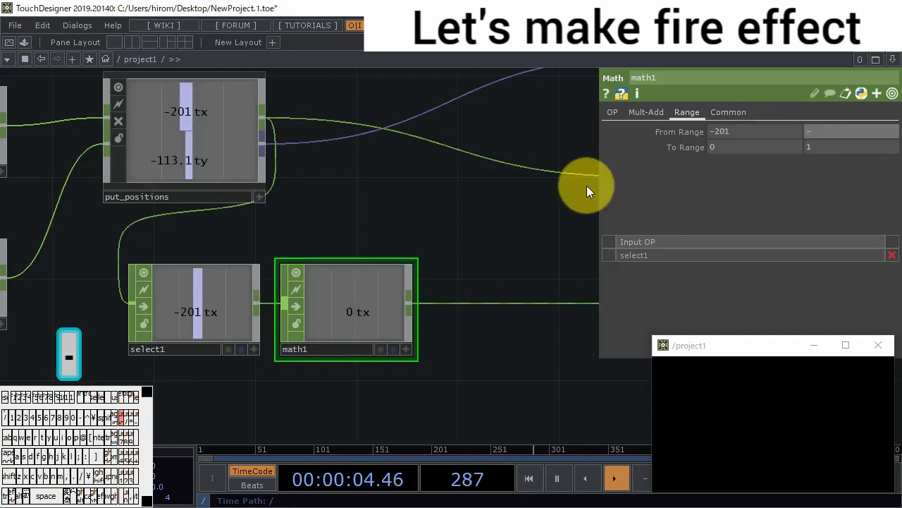
{"action": "key", "text": "Return"}
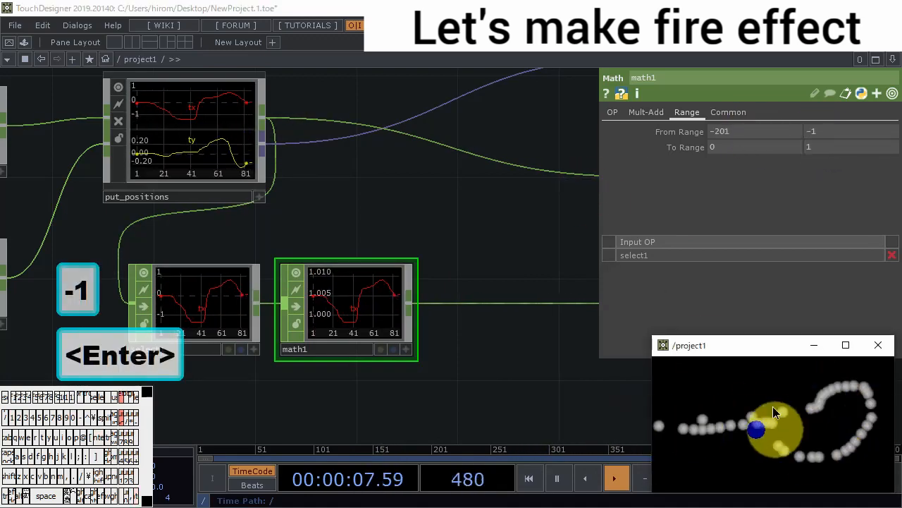
- Insert an Analyze CHOP into the connection between math1 and null1, placing it beside math1
{"action": "left_click_drag", "start_coordinate": [454, 389], "coordinate": [345, 360]}
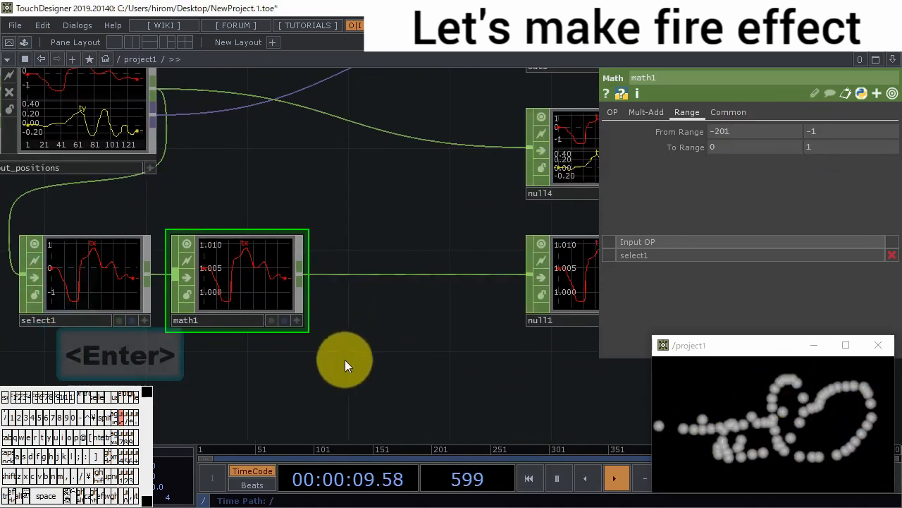
{"action": "right_click", "coordinate": [346, 273]}
{"action": "left_click", "coordinate": [359, 258]}
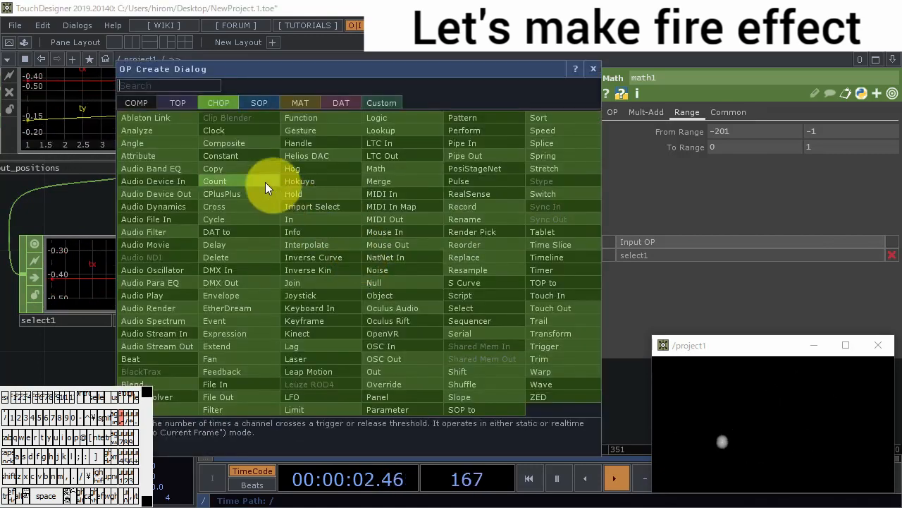
{"action": "left_click", "coordinate": [185, 132]}
{"action": "left_click", "coordinate": [385, 282]}
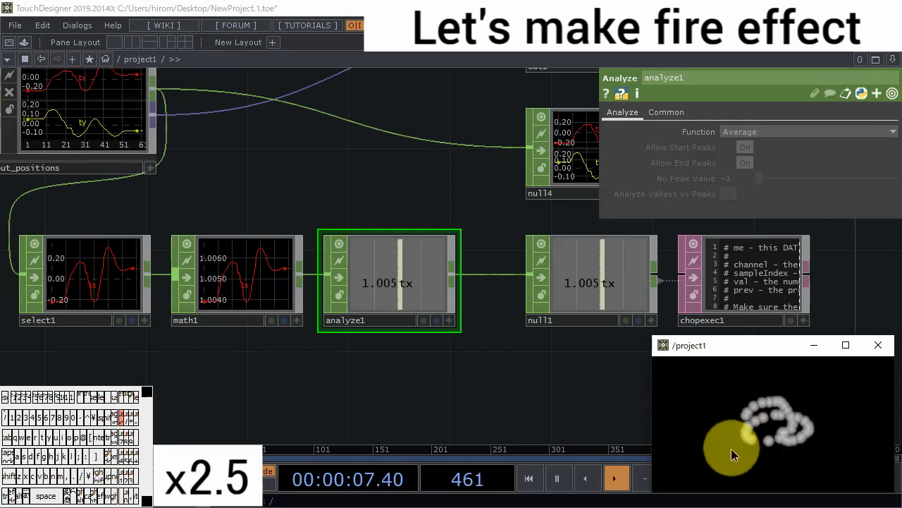
- Collapse select1, math1 and analyze1 together into a single Base COMP
{"action": "left_click_drag", "start_coordinate": [425, 377], "coordinate": [369, 370]}
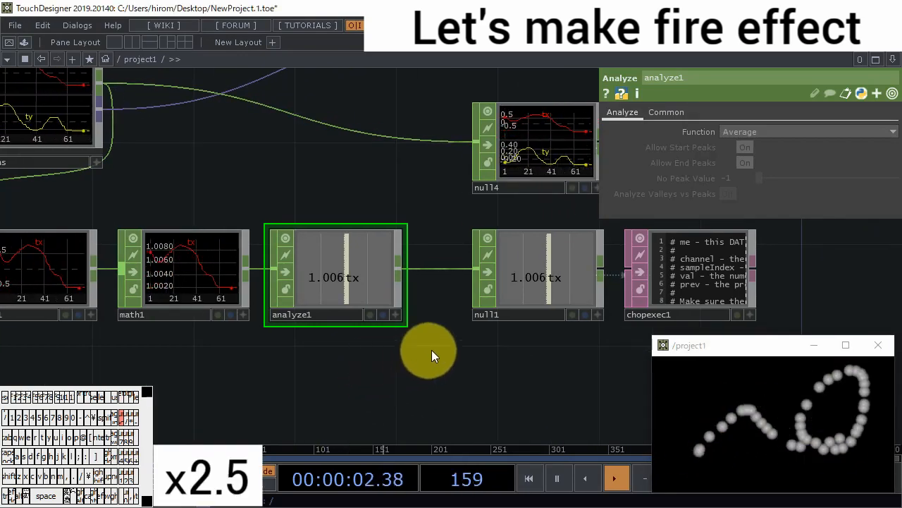
{"action": "left_click_drag", "start_coordinate": [493, 373], "coordinate": [474, 375]}
{"action": "scroll", "coordinate": [476, 375], "scroll_direction": "down", "scroll_amount": 2}
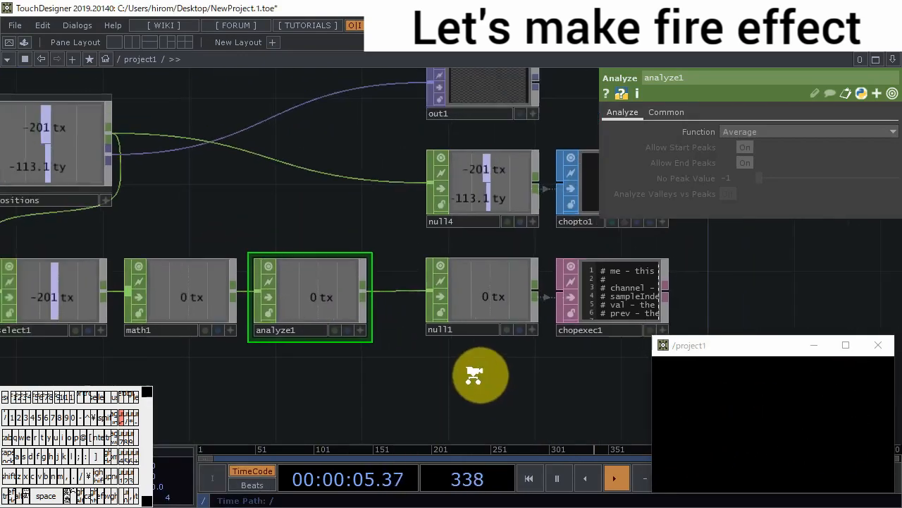
{"action": "right_click_drag", "start_coordinate": [387, 393], "coordinate": [115, 307]}
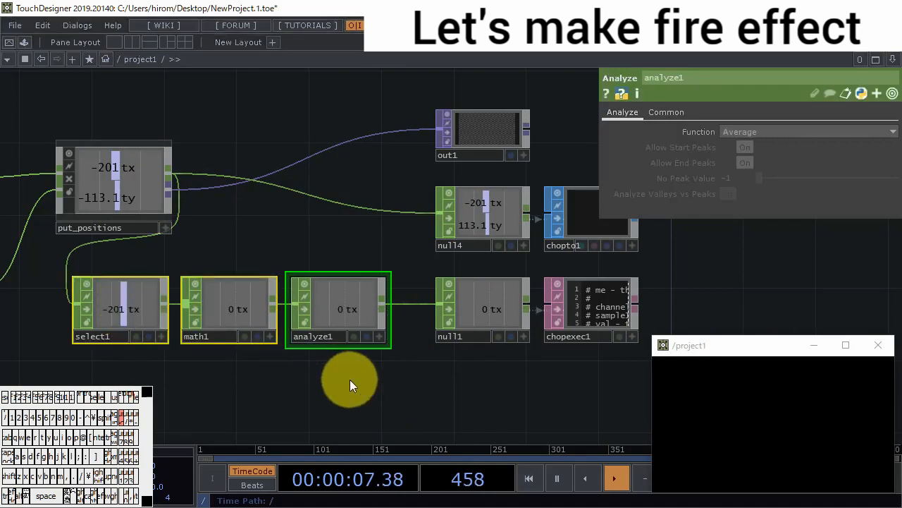
{"action": "right_click", "coordinate": [350, 379]}
{"action": "left_click", "coordinate": [394, 425]}
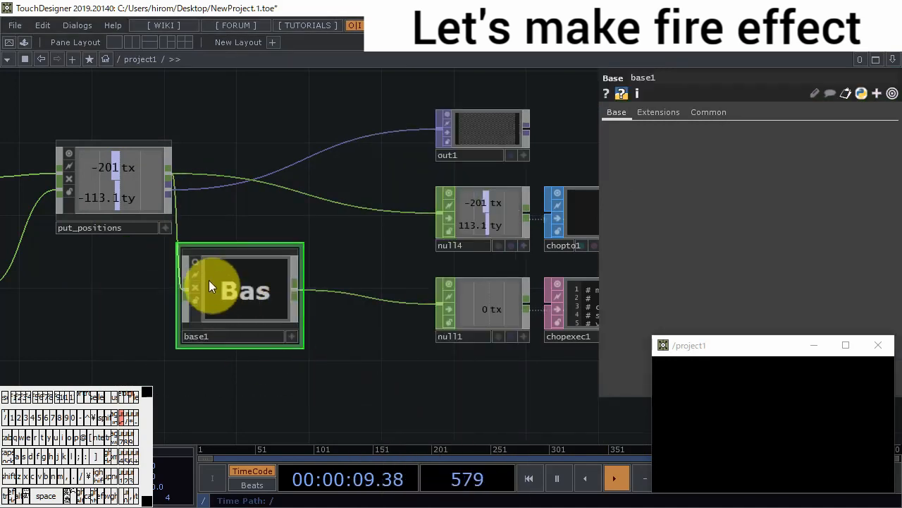
- Show the output in base1's viewer, then enter base1 and rename its output operator out1
{"action": "left_click", "coordinate": [197, 261]}
{"action": "double_click", "coordinate": [246, 284]}
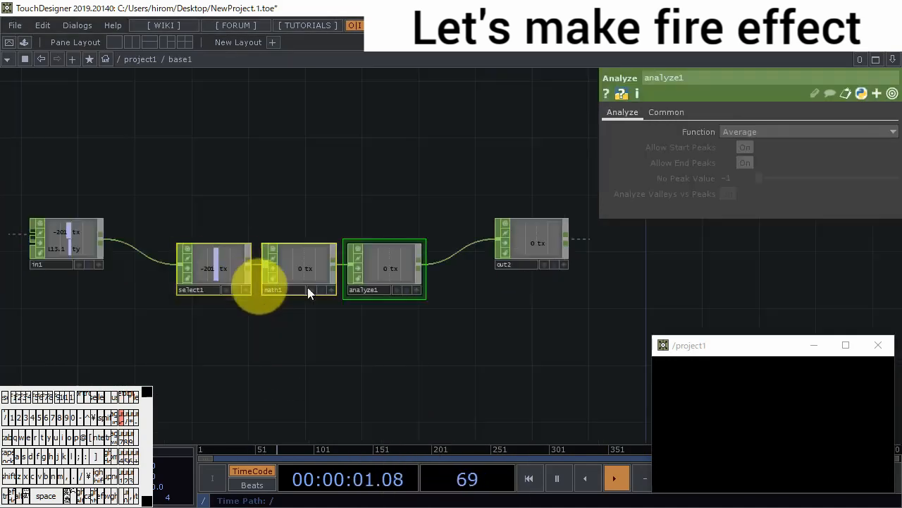
{"action": "left_click", "coordinate": [524, 261]}
{"action": "key", "text": "BackSpace"}
{"action": "type", "text": "1"}
{"action": "key", "text": "Return"}
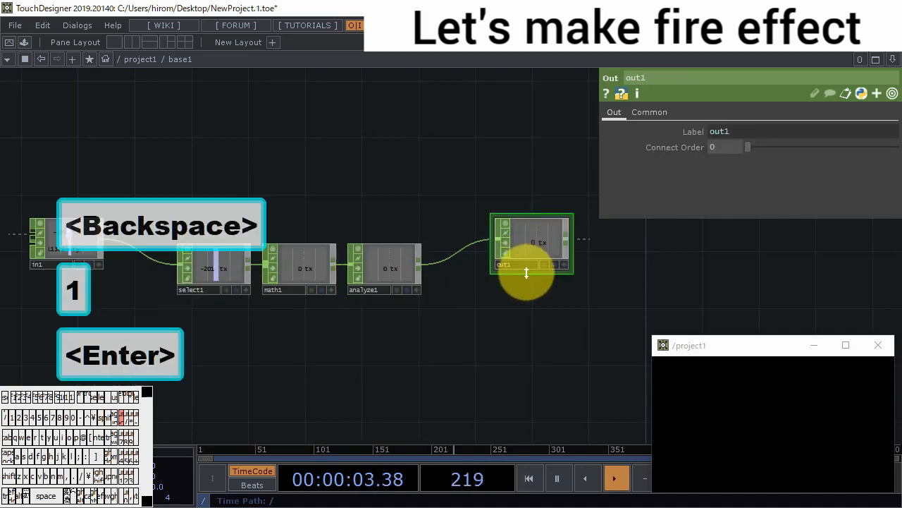
- Rename the tx channel to put in select1 inside base1, and return to the project1 network
{"action": "scroll", "coordinate": [428, 290], "scroll_direction": "down", "scroll_amount": 6}
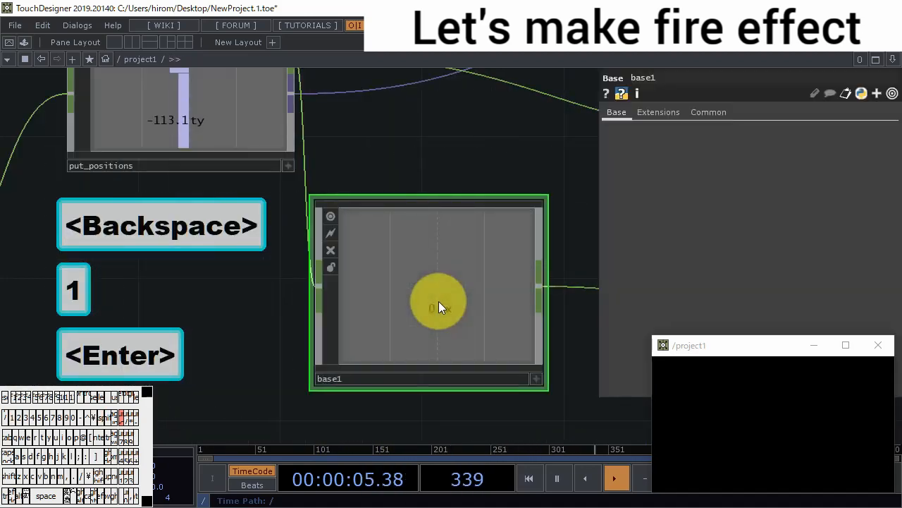
{"action": "scroll", "coordinate": [438, 301], "scroll_direction": "up", "scroll_amount": 4}
{"action": "scroll", "coordinate": [374, 265], "scroll_direction": "up", "scroll_amount": 5}
{"action": "left_click", "coordinate": [368, 255]}
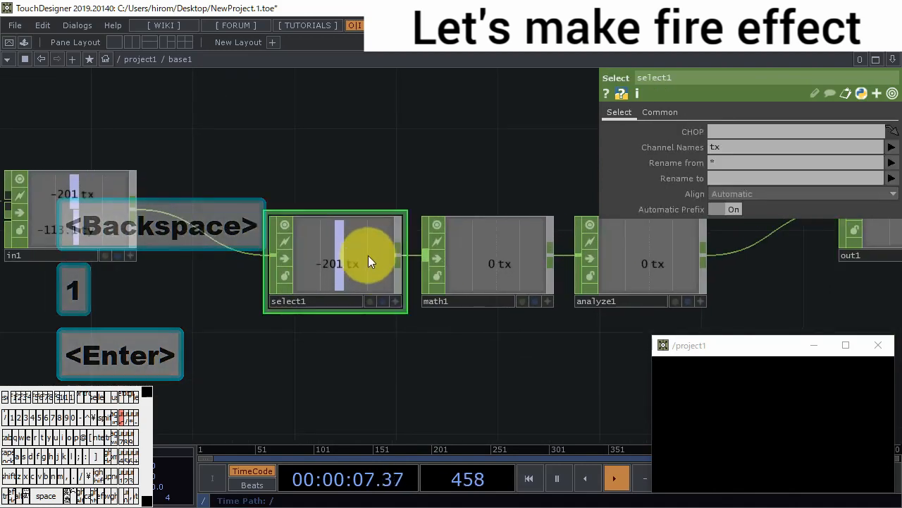
{"action": "left_click", "coordinate": [736, 177]}
{"action": "type", "text": "put"}
{"action": "key", "text": "Return"}
{"action": "scroll", "coordinate": [451, 291], "scroll_direction": "down", "scroll_amount": 6}
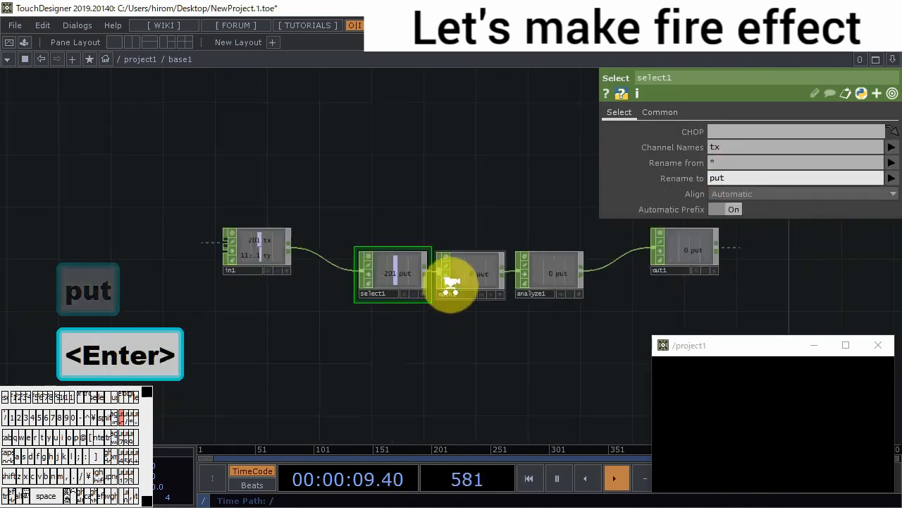
{"action": "scroll", "coordinate": [466, 289], "scroll_direction": "down", "scroll_amount": 3}
{"action": "scroll", "coordinate": [547, 317], "scroll_direction": "down", "scroll_amount": 3}
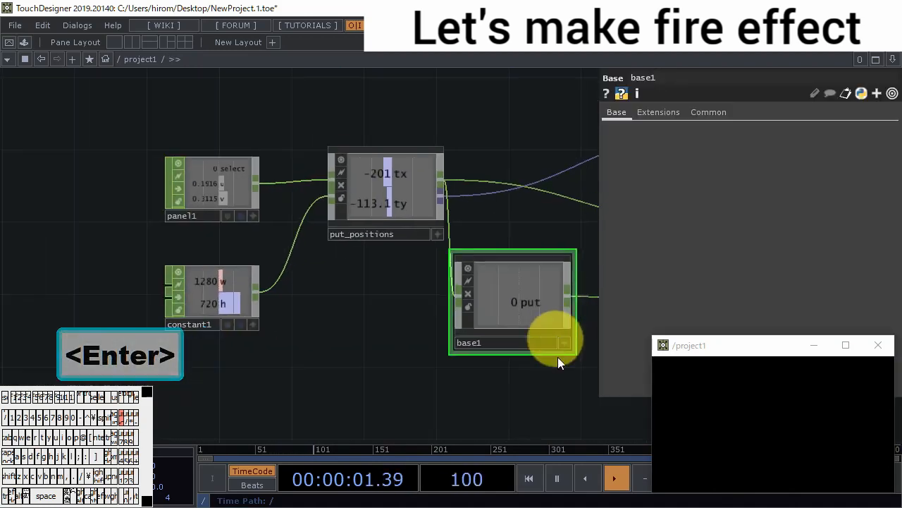
- Make the chopexec1 script editable and add the line Op = op('chopto1') above its callback functions
{"action": "left_click_drag", "start_coordinate": [471, 364], "coordinate": [288, 380]}
{"action": "left_click_drag", "start_coordinate": [585, 393], "coordinate": [433, 416]}
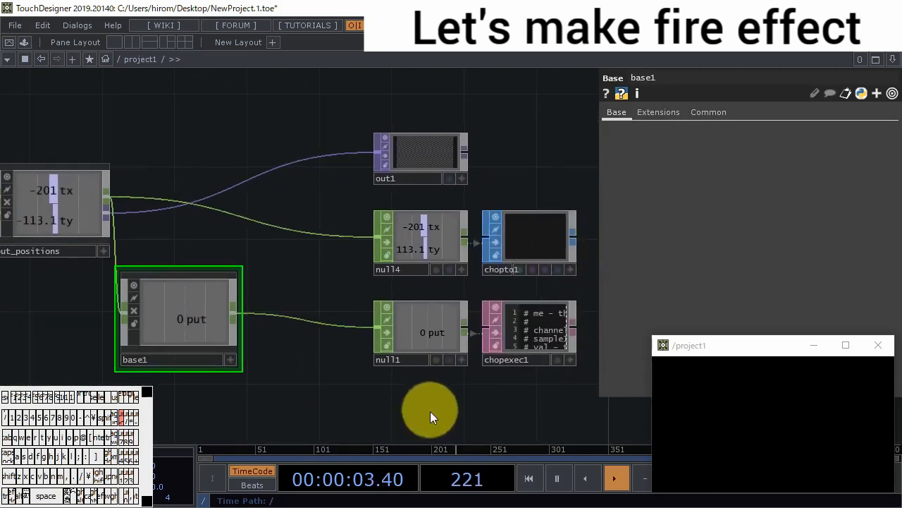
{"action": "scroll", "coordinate": [494, 298], "scroll_direction": "up", "scroll_amount": 4}
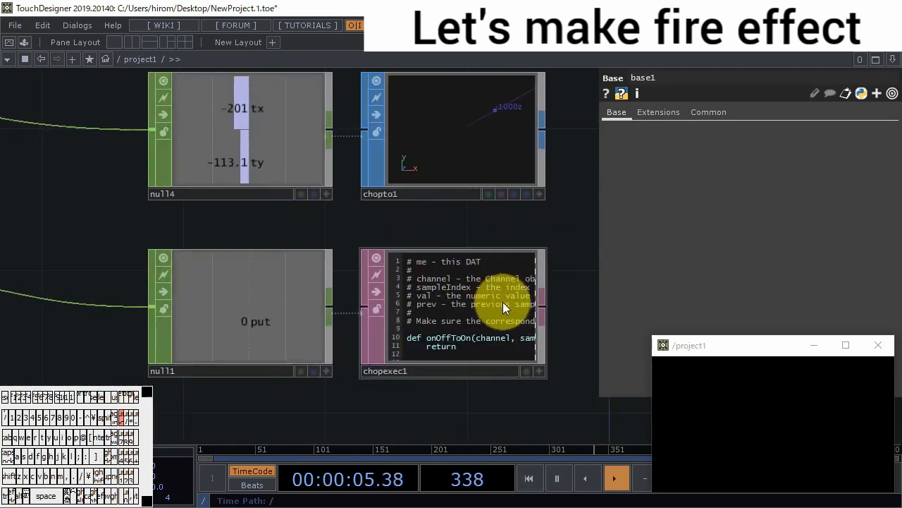
{"action": "left_click", "coordinate": [502, 321]}
{"action": "scroll", "coordinate": [502, 331], "scroll_direction": "up", "scroll_amount": 3}
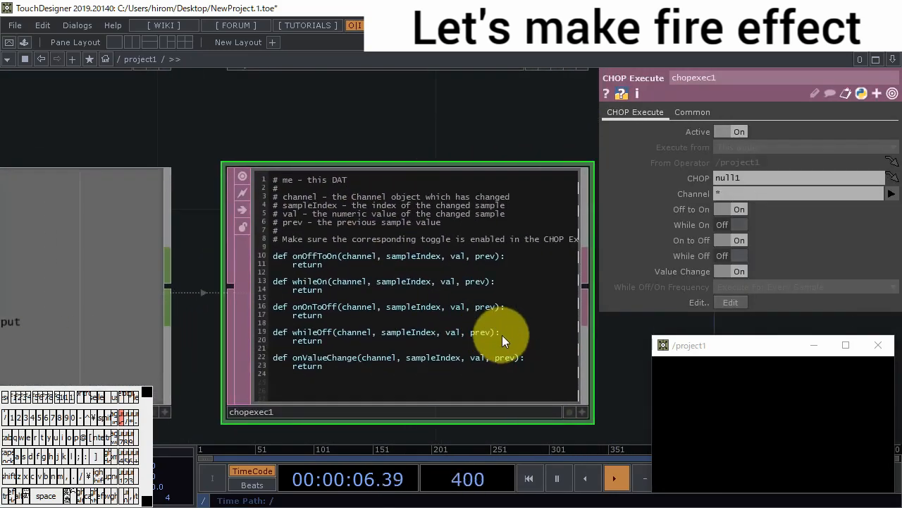
{"action": "left_click", "coordinate": [582, 412]}
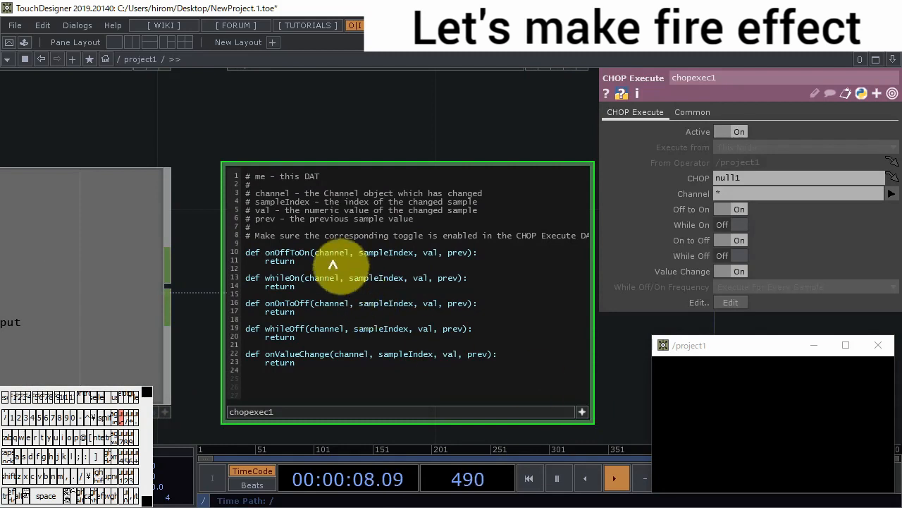
{"action": "left_click", "coordinate": [293, 307]}
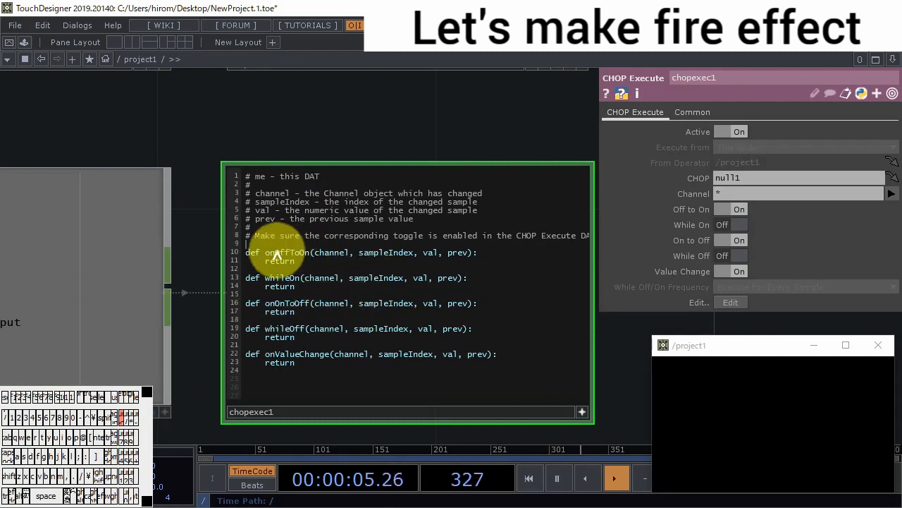
{"action": "type", "text": "Op ="}
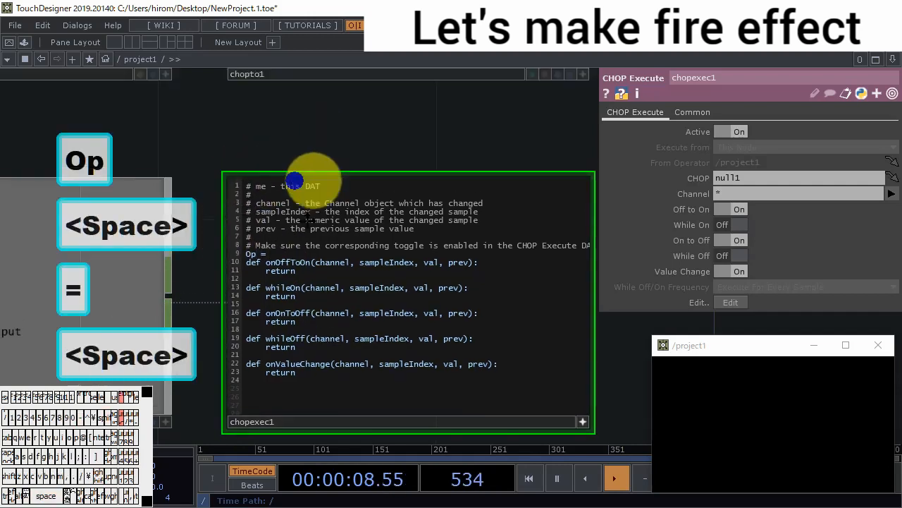
{"action": "left_click_drag", "start_coordinate": [313, 177], "coordinate": [272, 211]}
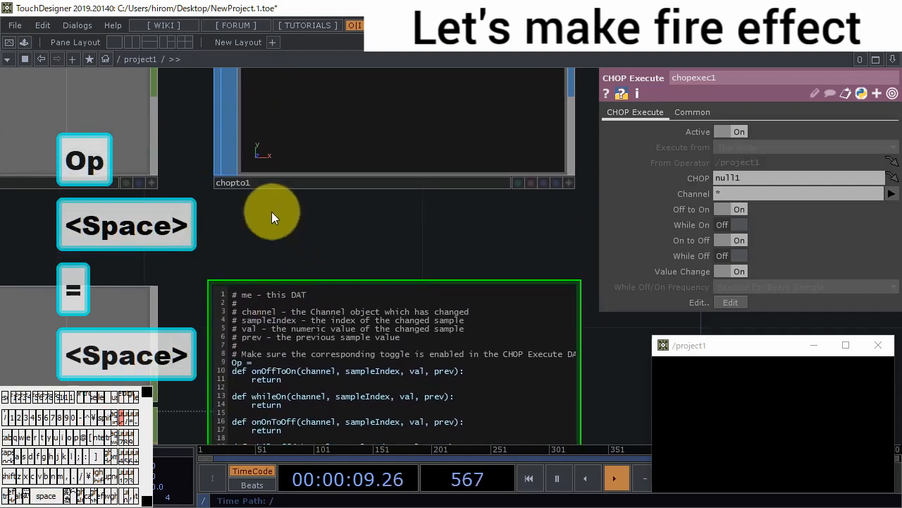
{"action": "type", "text": "op('"}
{"action": "type", "text": "chopt"}
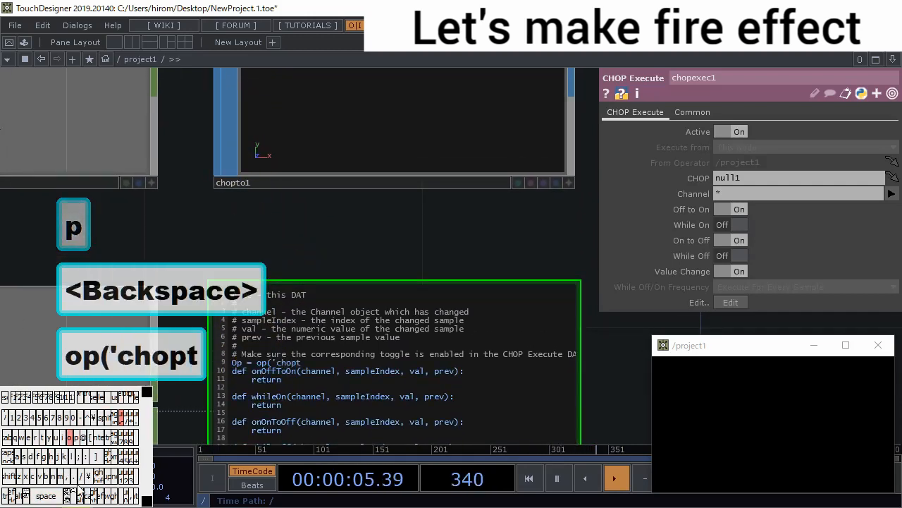
{"action": "type", "text": "o1')"}
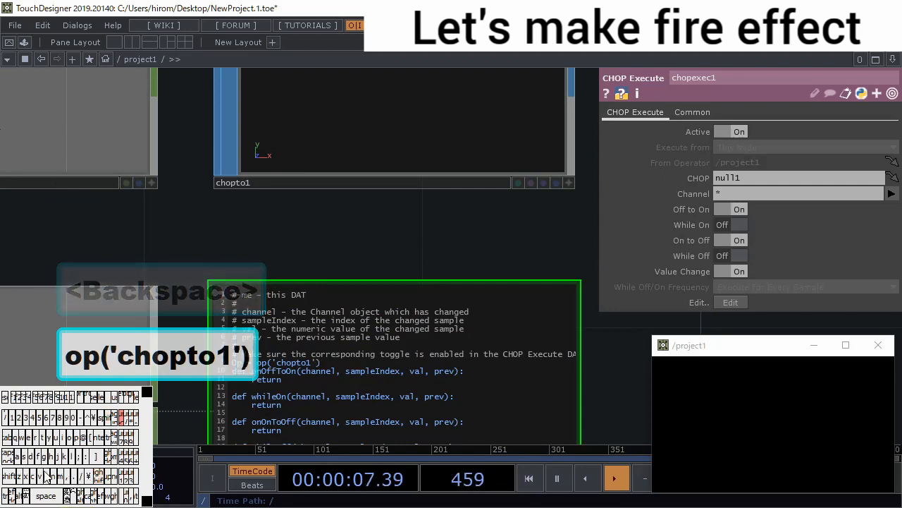
- Add Op.bypass = True before the return in chopexec1's onOnToOff function
{"action": "key", "text": "Down"}
{"action": "key", "text": "Down"}
{"action": "key", "text": "Return"}
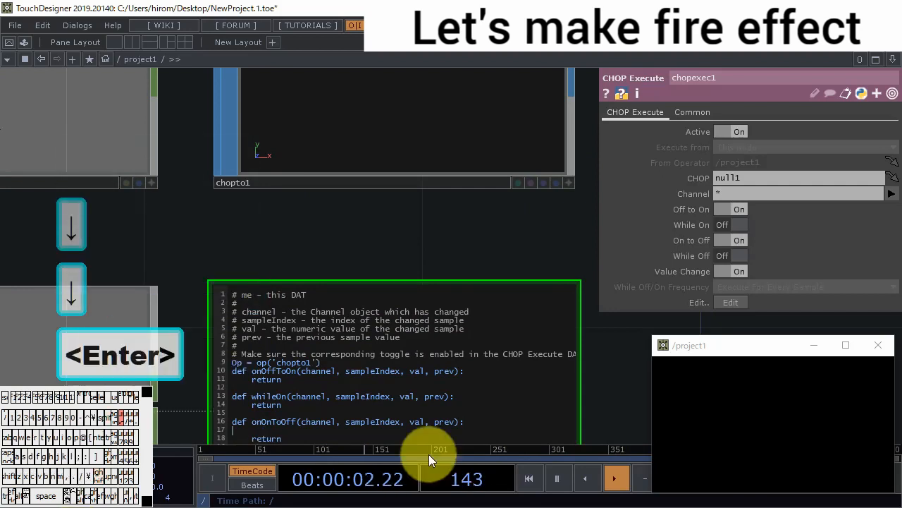
{"action": "key", "text": "Tab"}
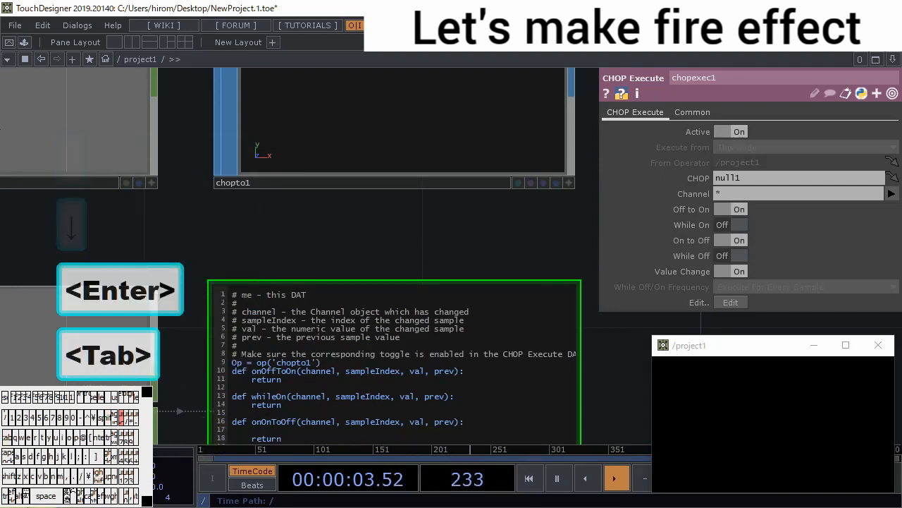
{"action": "type", "text": "Op"}
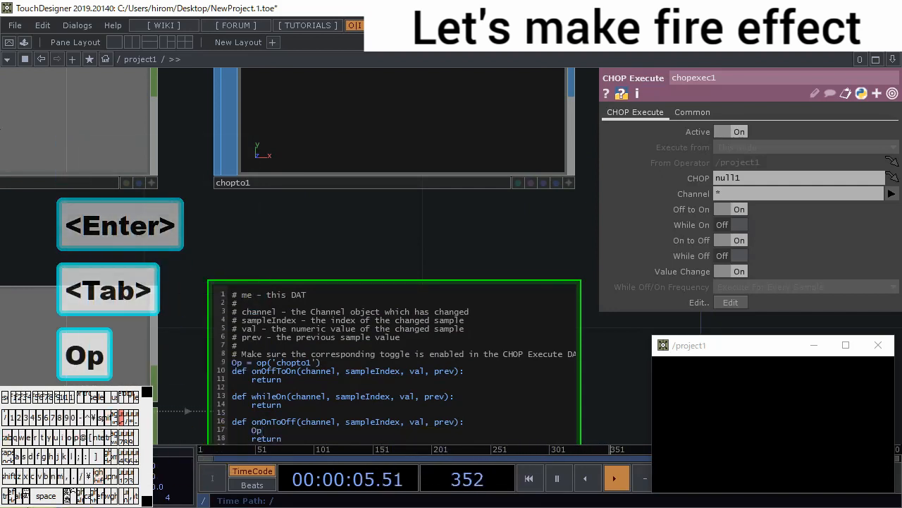
{"action": "type", "text": ".bypass ="}
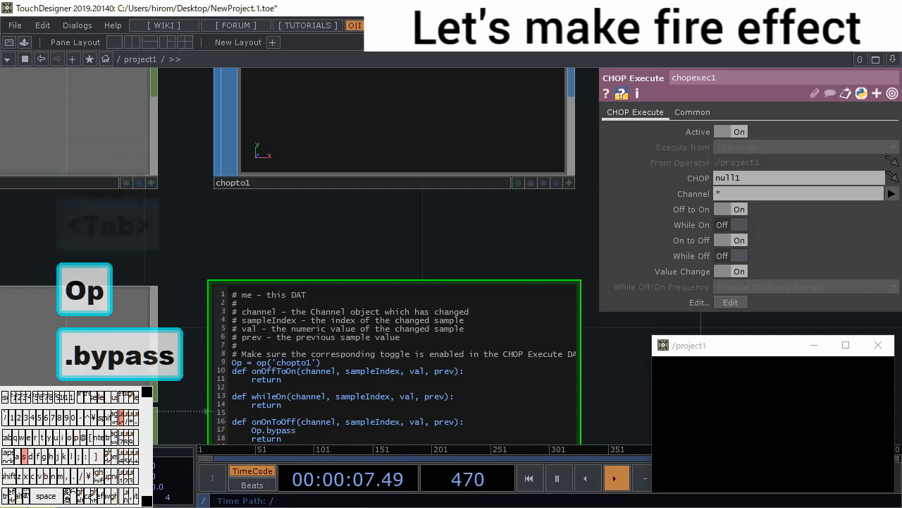
{"action": "type", "text": "True"}
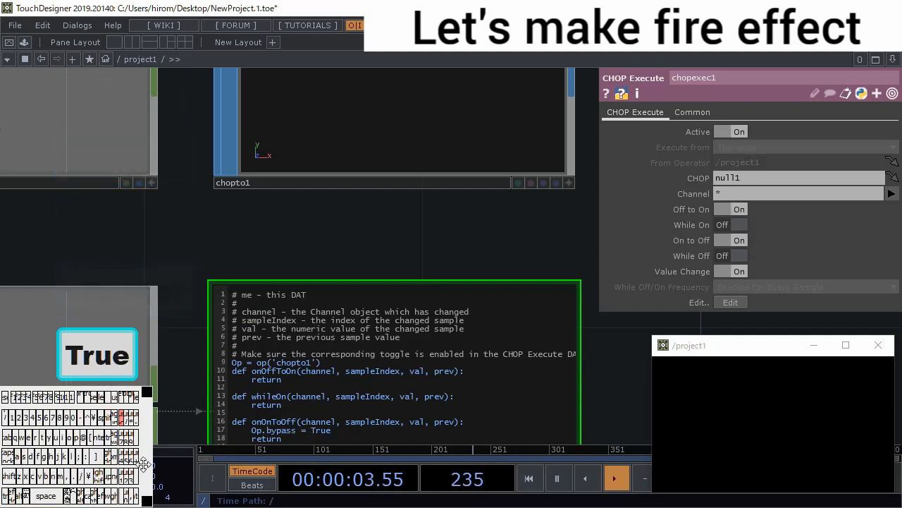
- Add Op.bypass = False before the return in chopexec1's onOffToOn function
{"action": "left_click", "coordinate": [494, 370]}
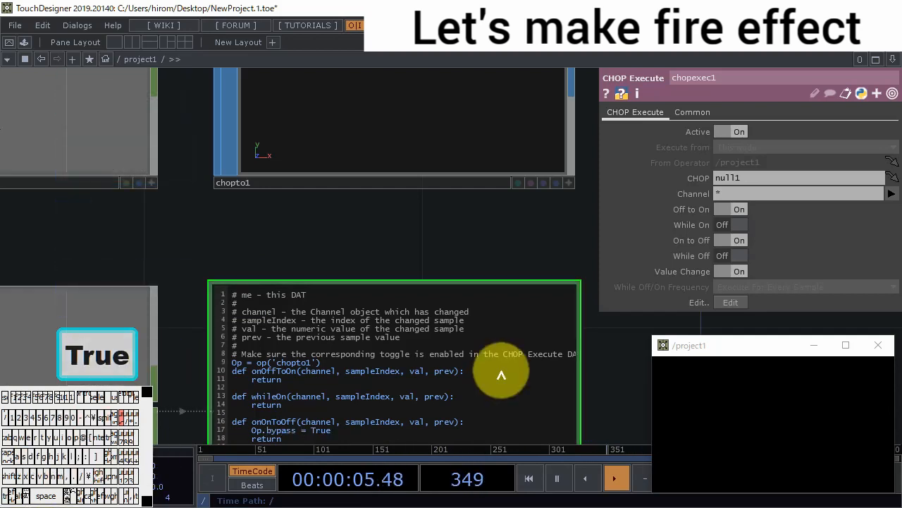
{"action": "key", "text": "Return"}
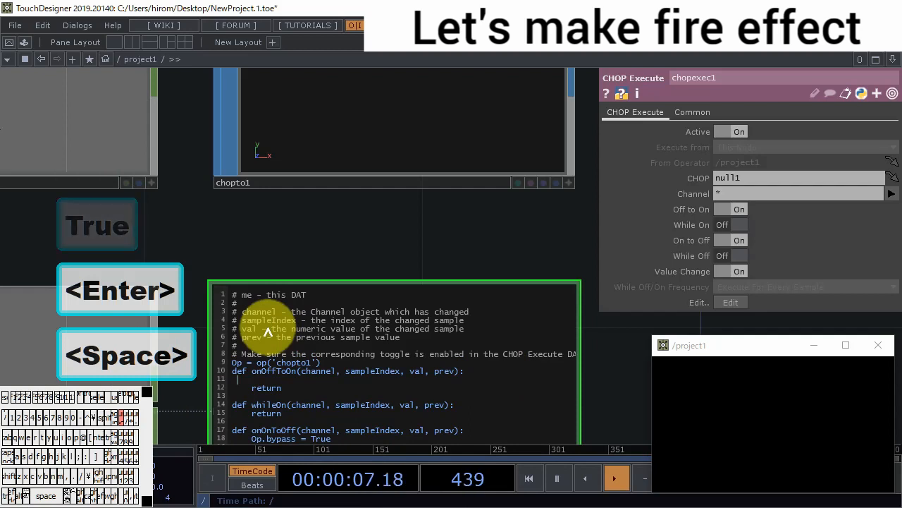
{"action": "key", "text": "BackSpace"}
{"action": "key", "text": "Tab"}
{"action": "type", "text": "Op."}
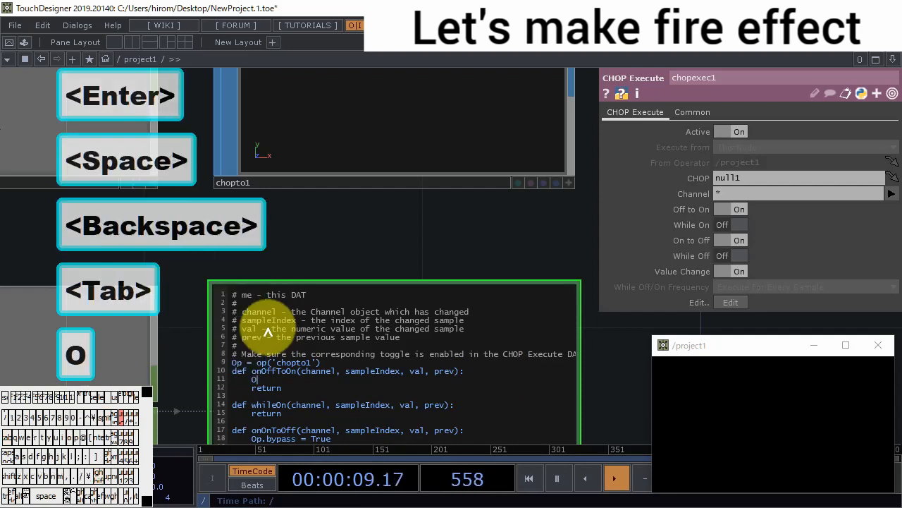
{"action": "type", "text": "bypass"}
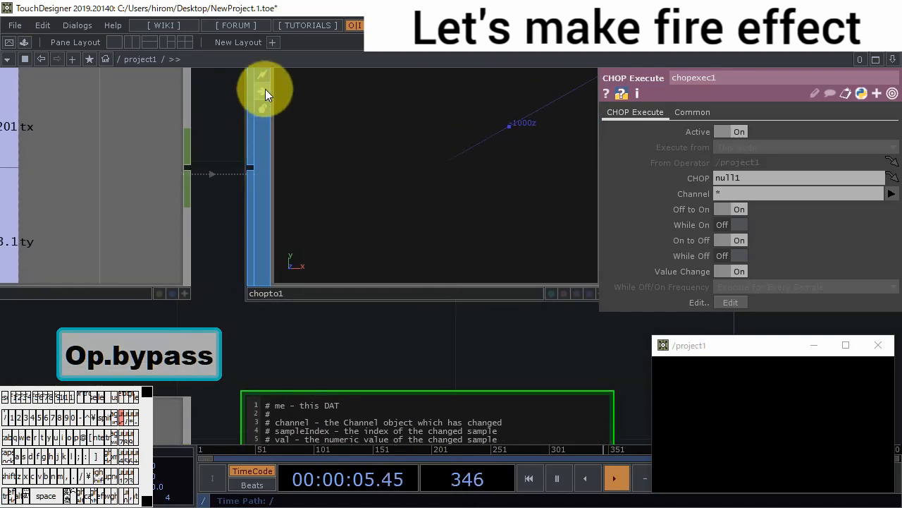
{"action": "left_click_drag", "start_coordinate": [324, 327], "coordinate": [279, 211]}
{"action": "type", "text": "= Fals"}
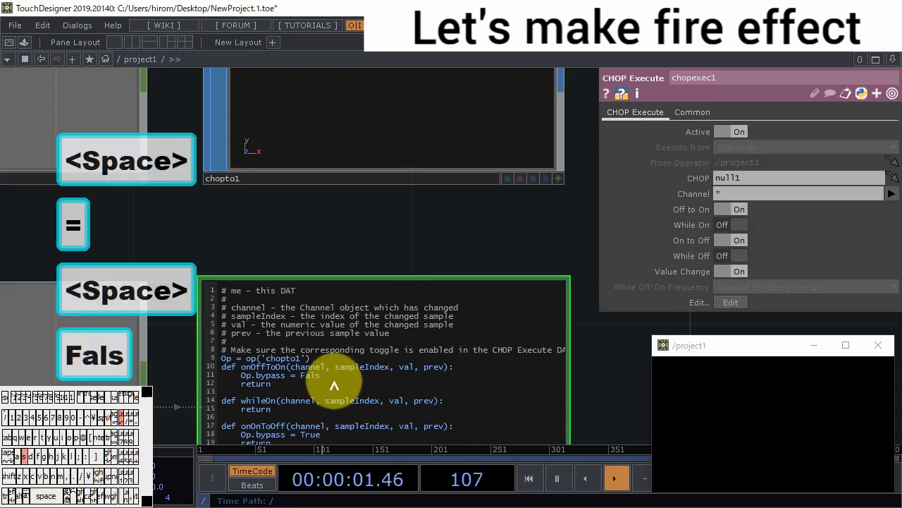
{"action": "scroll", "coordinate": [393, 233], "scroll_direction": "down", "scroll_amount": 3}
{"action": "left_click_drag", "start_coordinate": [392, 239], "coordinate": [393, 257]}
{"action": "left_click", "coordinate": [311, 145]}
{"action": "left_click", "coordinate": [310, 145]}
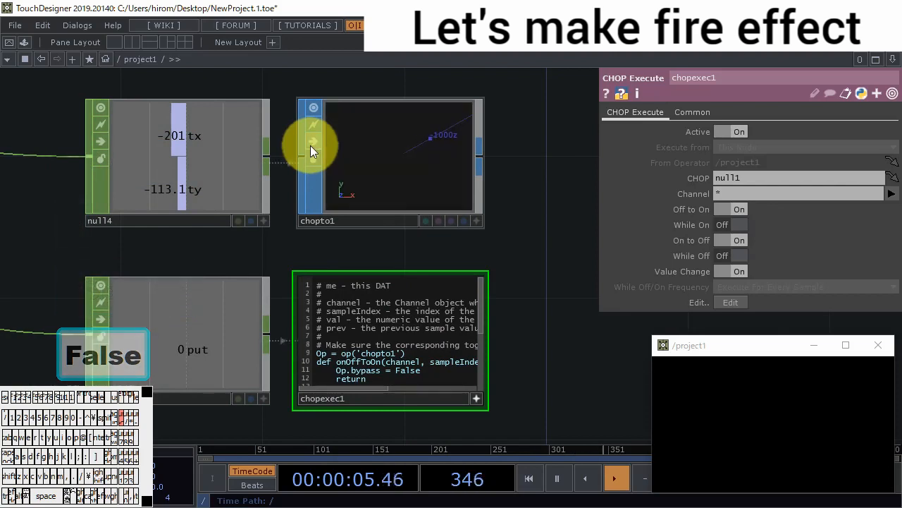
{"action": "left_click", "coordinate": [310, 145]}
{"action": "left_click", "coordinate": [311, 145]}
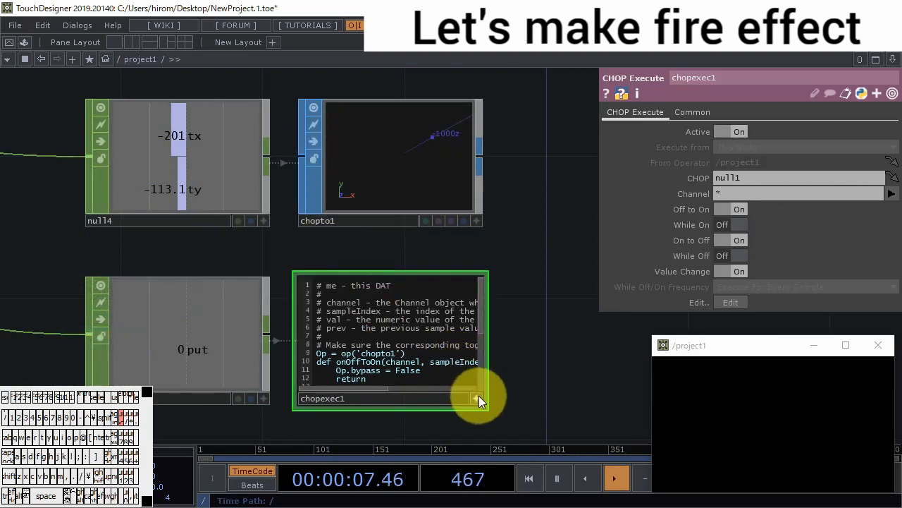
- Turn off Value Change on chopexec1 and move the project1 preview window clear of the parameters
{"action": "scroll", "coordinate": [500, 379], "scroll_direction": "up", "scroll_amount": 3}
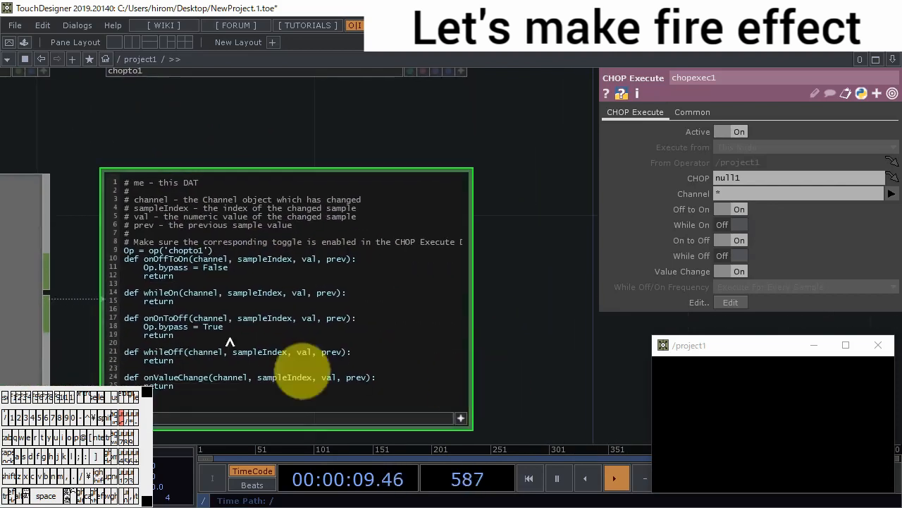
{"action": "left_click", "coordinate": [460, 419]}
{"action": "left_click_drag", "start_coordinate": [518, 390], "coordinate": [561, 336]}
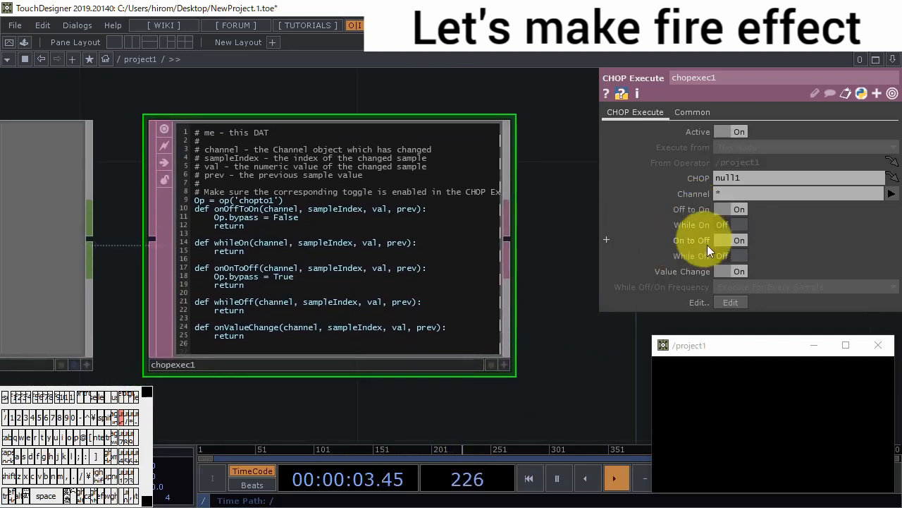
{"action": "scroll", "coordinate": [540, 402], "scroll_direction": "down", "scroll_amount": 4}
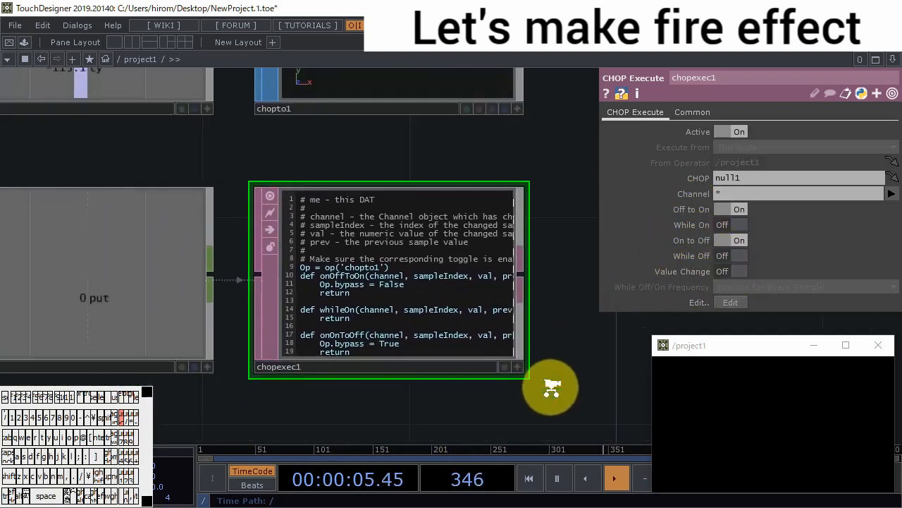
{"action": "left_click_drag", "start_coordinate": [696, 347], "coordinate": [674, 323]}
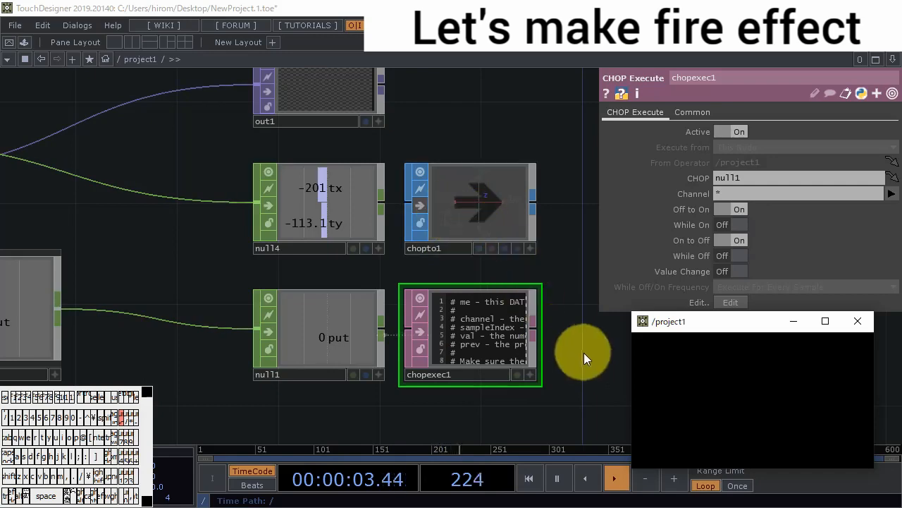
- Add a Particle SOP connected to the output of chopto1
{"action": "left_click_drag", "start_coordinate": [584, 352], "coordinate": [365, 267]}
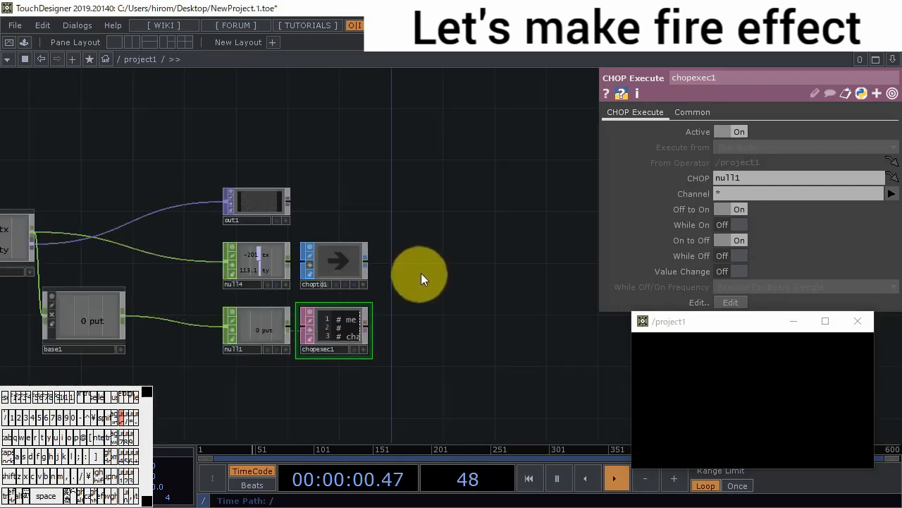
{"action": "right_click", "coordinate": [371, 259]}
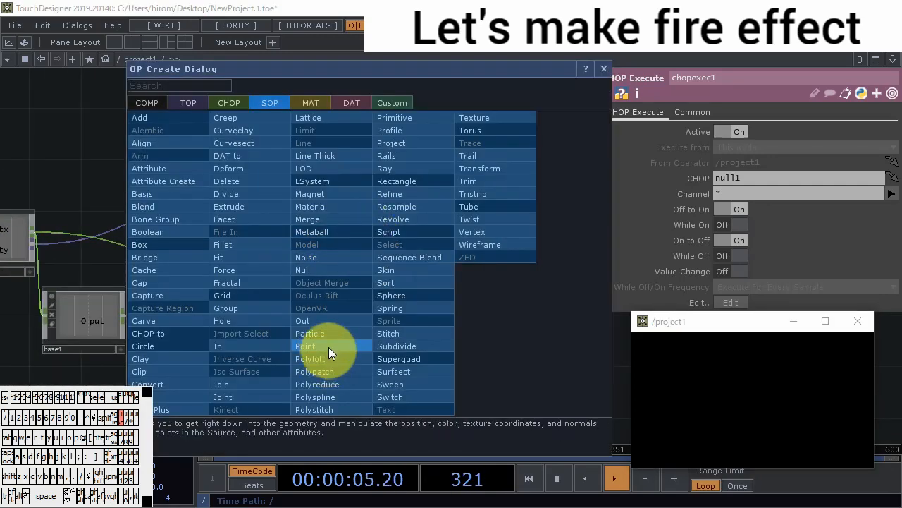
{"action": "left_click", "coordinate": [326, 333]}
{"action": "left_click", "coordinate": [413, 262]}
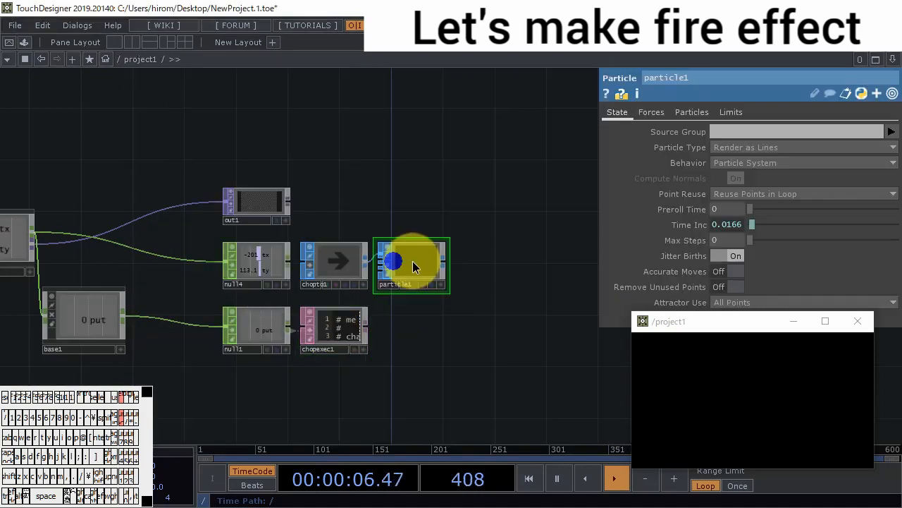
{"action": "scroll", "coordinate": [416, 265], "scroll_direction": "up", "scroll_amount": 5}
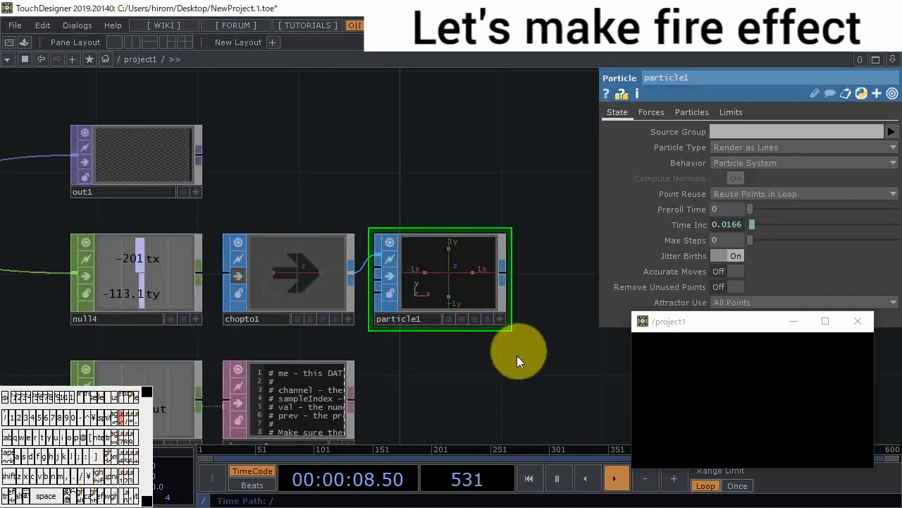
- Place points across the project1 preview window to check the particles emitted by particle1
{"action": "left_click_drag", "start_coordinate": [513, 335], "coordinate": [512, 330]}
{"action": "left_click", "coordinate": [717, 374]}
{"action": "left_click", "coordinate": [700, 401]}
{"action": "left_click", "coordinate": [788, 409]}
{"action": "left_click", "coordinate": [790, 376]}
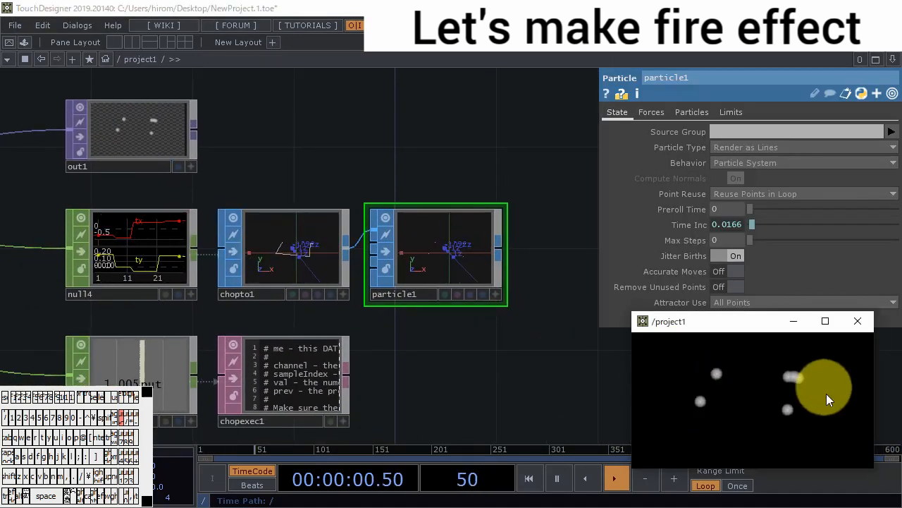
{"action": "left_click", "coordinate": [825, 405]}
{"action": "left_click", "coordinate": [793, 435]}
{"action": "left_click", "coordinate": [745, 382]}
{"action": "left_click", "coordinate": [758, 383]}
{"action": "scroll", "coordinate": [447, 241], "scroll_direction": "up", "scroll_amount": 5}
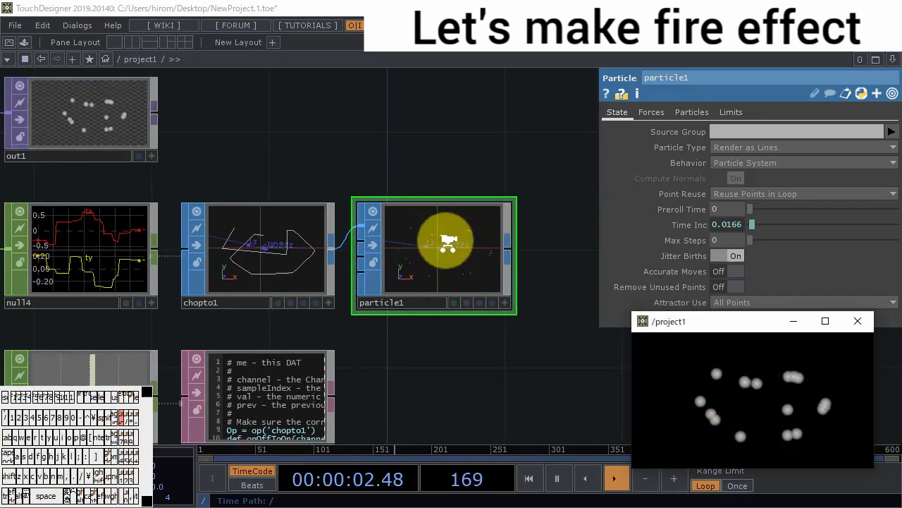
- Set particle1's Y wind to 1 and test it by placing points in the preview window
{"action": "left_click", "coordinate": [652, 112]}
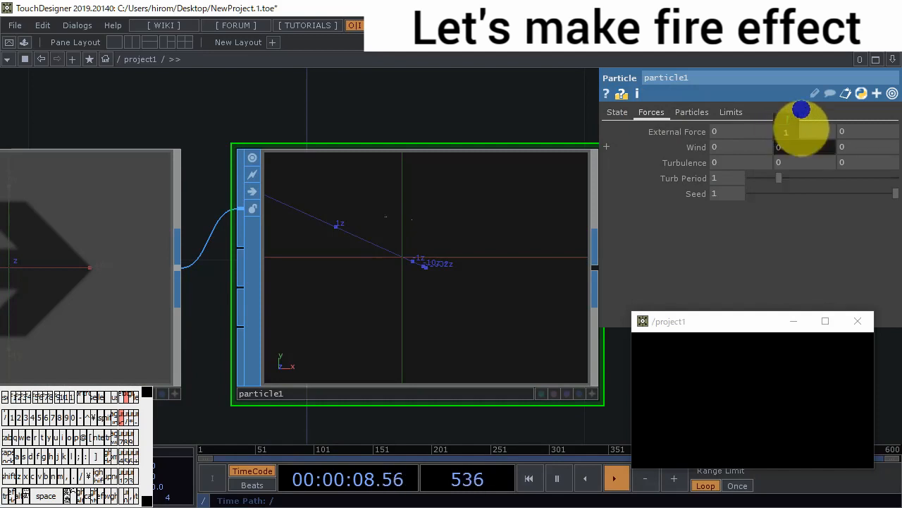
{"action": "left_click", "coordinate": [702, 411]}
{"action": "left_click", "coordinate": [789, 372]}
{"action": "left_click", "coordinate": [739, 413]}
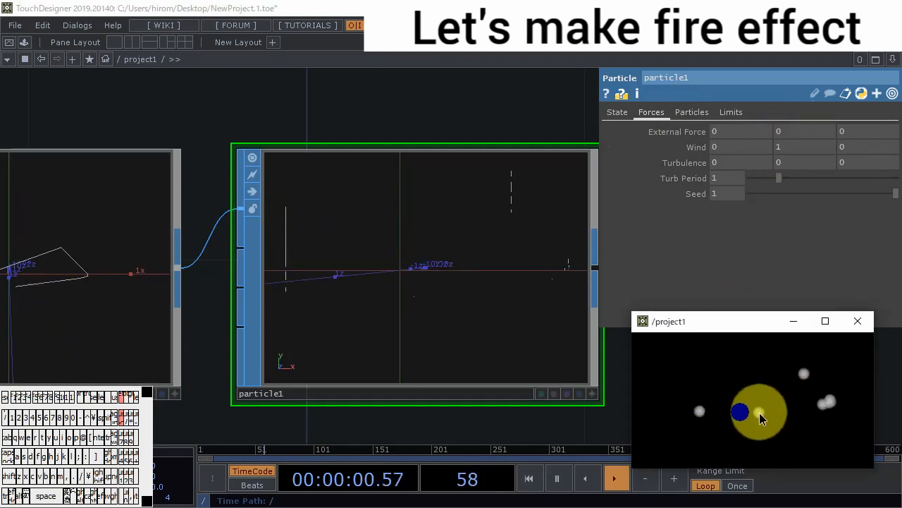
{"action": "left_click", "coordinate": [745, 357]}
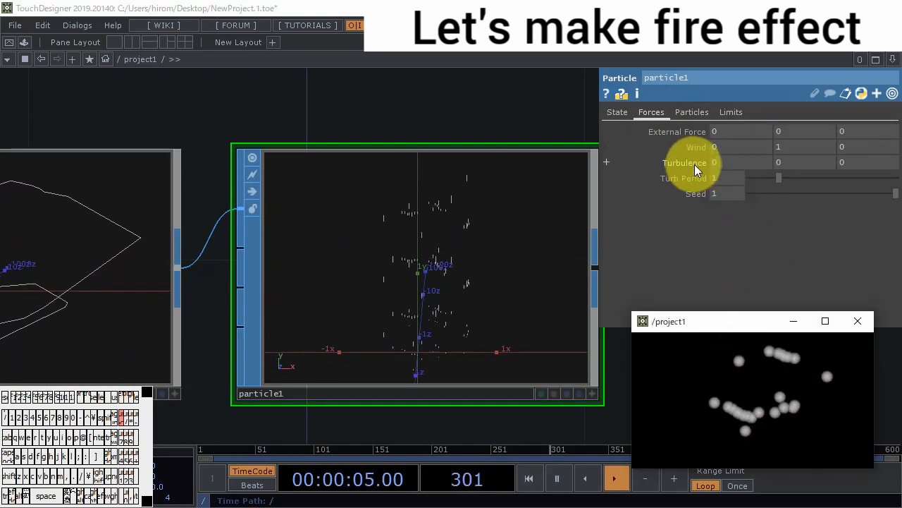
- Set particle1's turbulence to 0.7 on all three axes and its Turb Period to 0.05
{"action": "middle_click_drag", "start_coordinate": [694, 165], "coordinate": [897, 172]}
{"action": "left_click", "coordinate": [732, 178]}
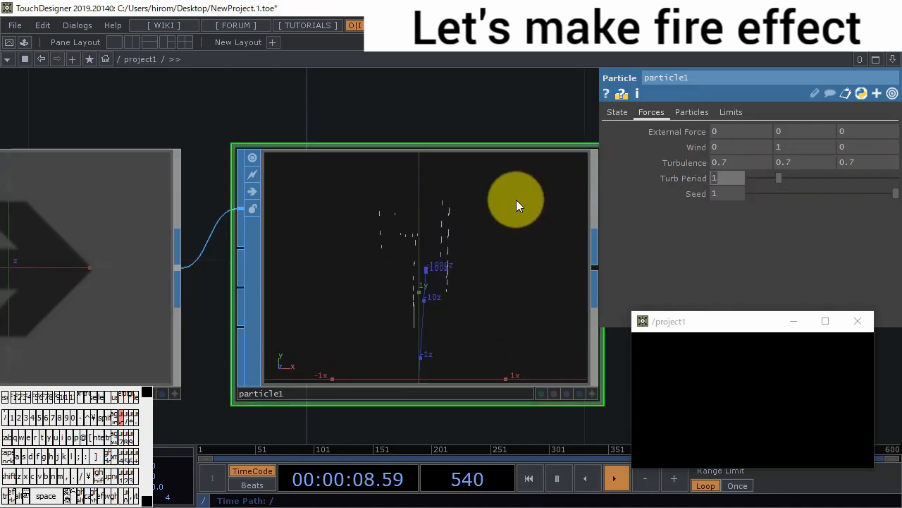
{"action": "type", "text": "0.05"}
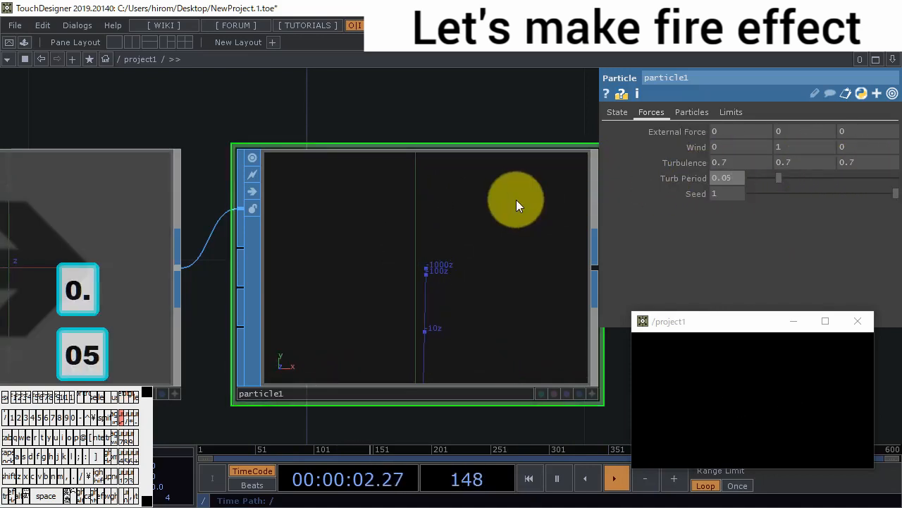
{"action": "key", "text": "Return"}
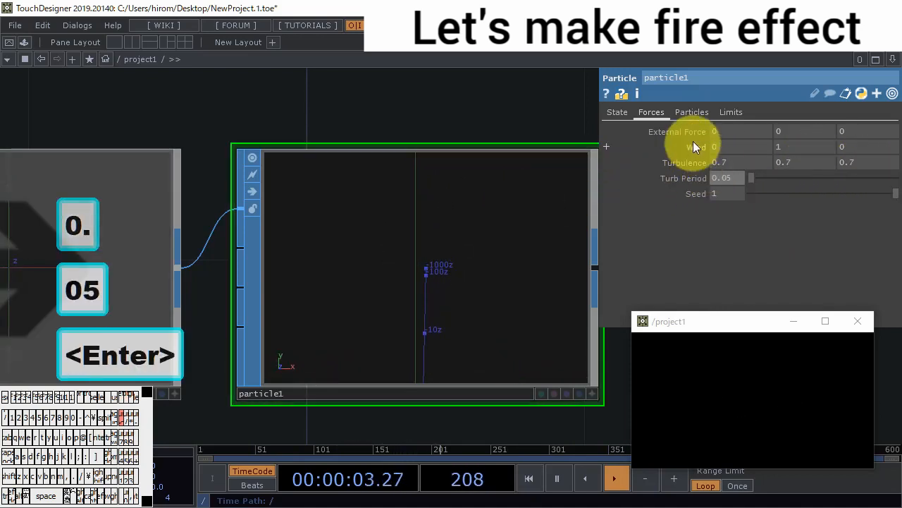
- Set particle1's Life Expect to 0.5 and Birth to 1000
{"action": "left_click", "coordinate": [694, 114]}
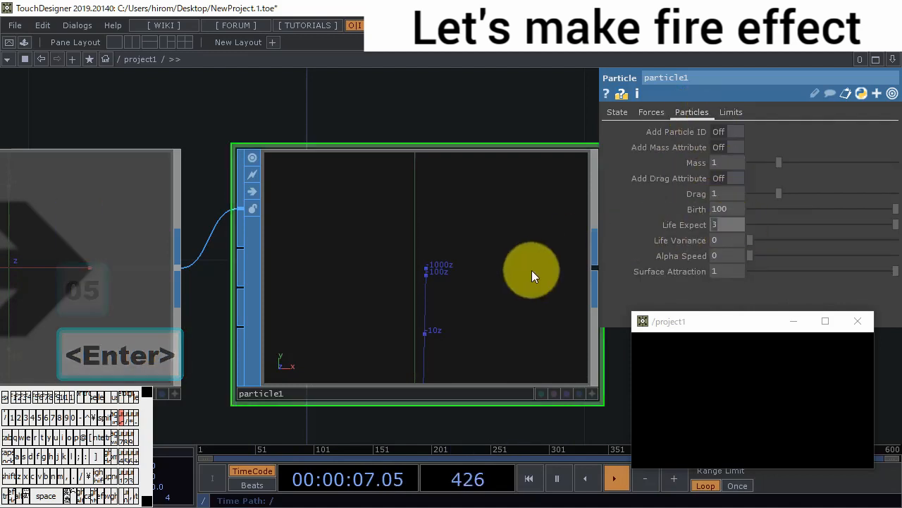
{"action": "type", "text": "0."}
{"action": "type", "text": "2"}
{"action": "key", "text": "BackSpace"}
{"action": "type", "text": "5"}
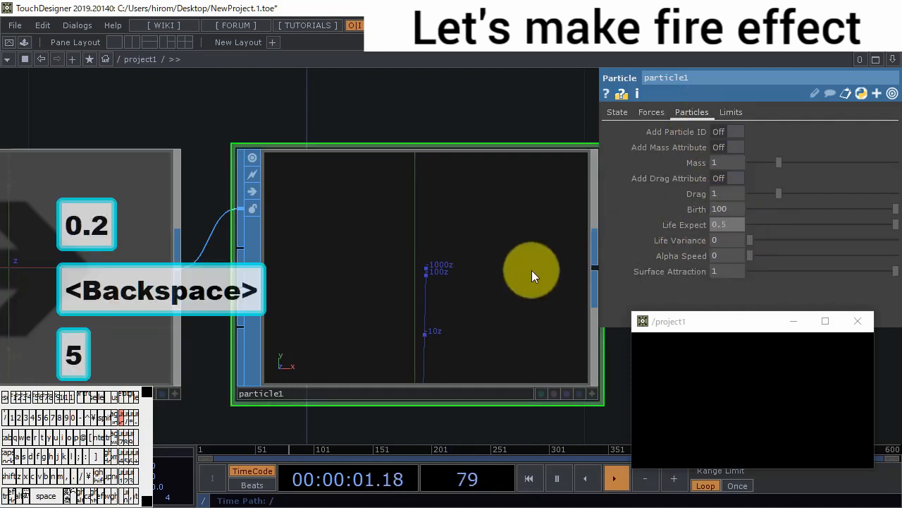
{"action": "key", "text": "Return"}
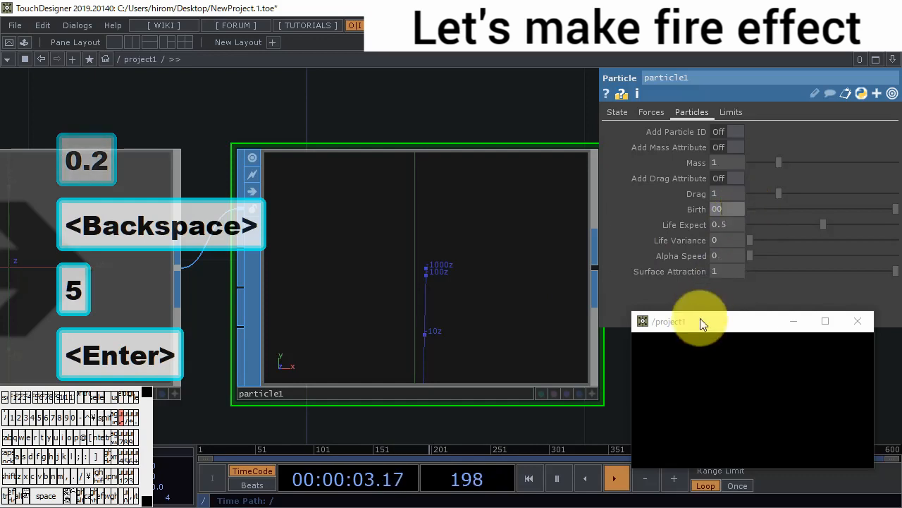
{"action": "type", "text": "0"}
{"action": "key", "text": "Return"}
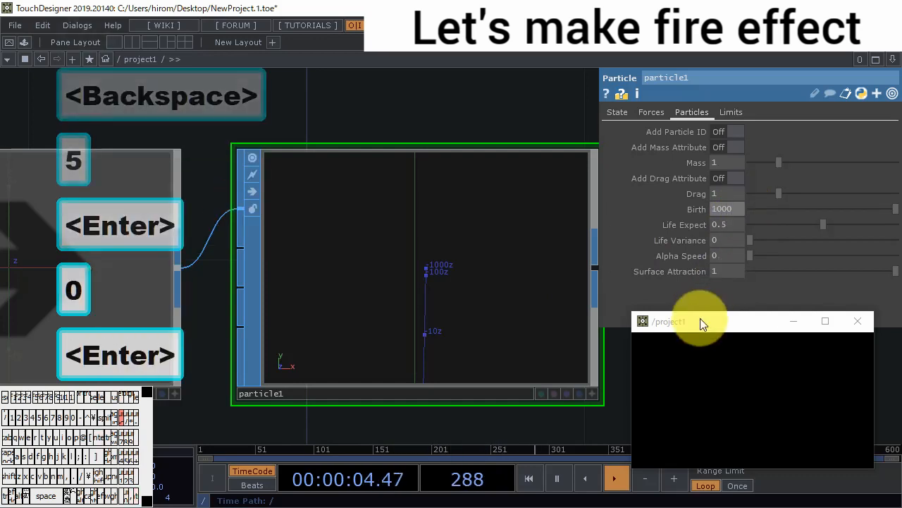
- Place more points in the preview window to check the particles with the new birth and life settings
{"action": "left_click", "coordinate": [761, 375]}
{"action": "left_click", "coordinate": [713, 375]}
{"action": "left_click", "coordinate": [712, 413]}
{"action": "left_click", "coordinate": [762, 424]}
{"action": "left_click", "coordinate": [804, 412]}
{"action": "mouse_move", "coordinate": [828, 451]}
{"action": "left_mouse_down"}
{"action": "mouse_move", "coordinate": [755, 453]}
{"action": "mouse_move", "coordinate": [830, 427]}
{"action": "left_mouse_up"}
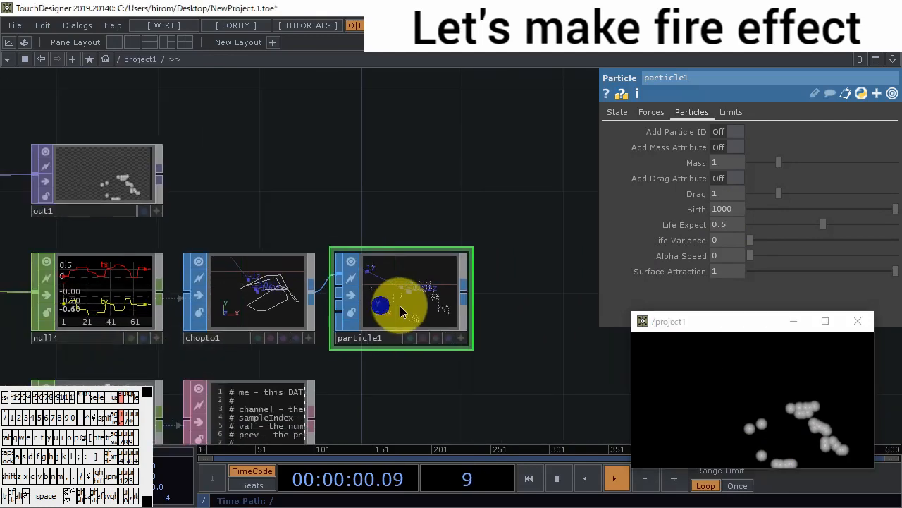
- Insert a Sort SOP between chopto1 and particle1 and set its Point Sort to Random
{"action": "left_click_drag", "start_coordinate": [400, 311], "coordinate": [575, 308]}
{"action": "right_click", "coordinate": [418, 281]}
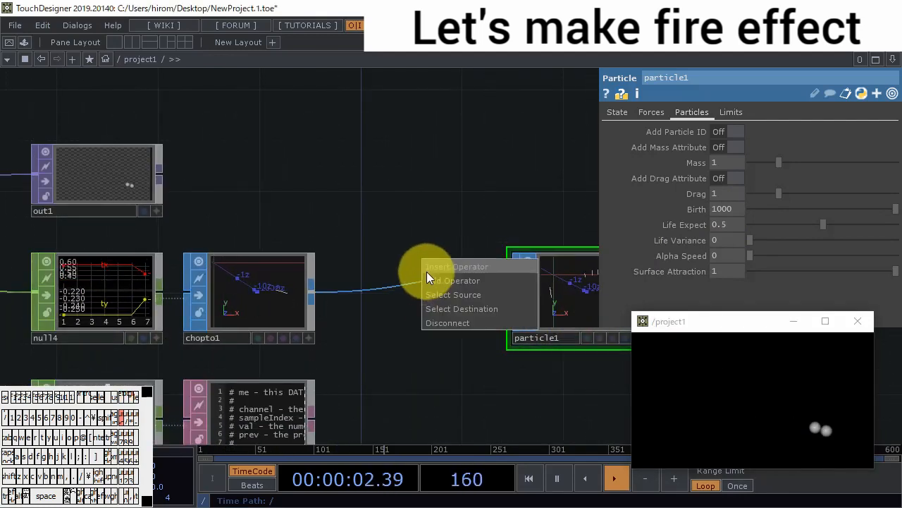
{"action": "left_click", "coordinate": [428, 269]}
{"action": "left_click", "coordinate": [455, 288]}
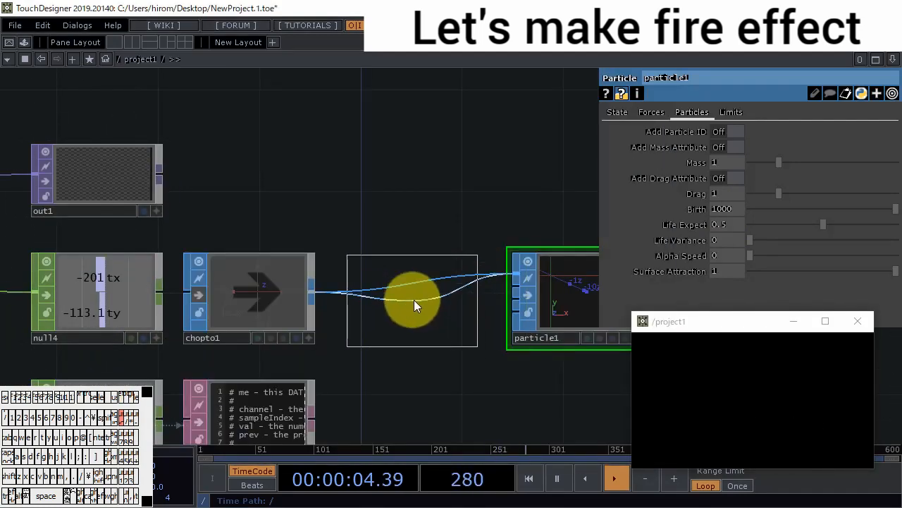
{"action": "left_click", "coordinate": [416, 300]}
{"action": "left_click", "coordinate": [773, 136]}
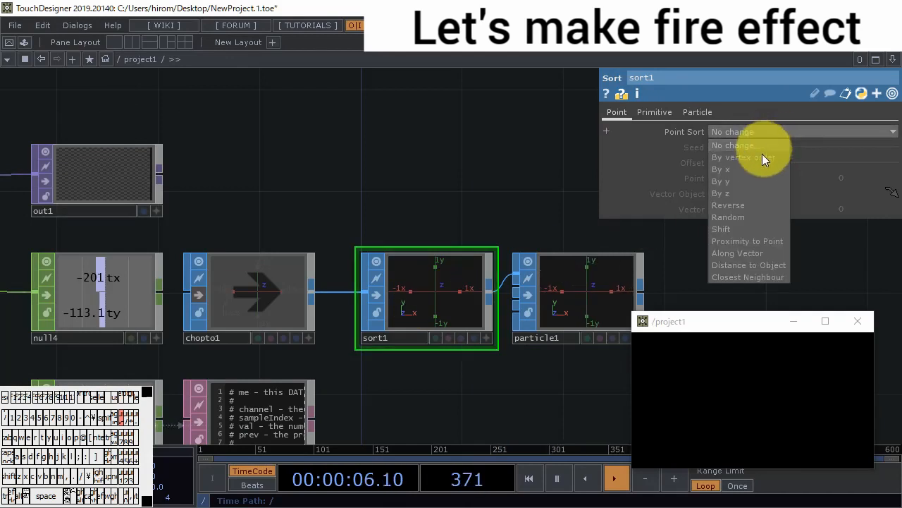
{"action": "left_click", "coordinate": [776, 210]}
- Add a Null SOP connected to the output of particle1
{"action": "left_click_drag", "start_coordinate": [493, 373], "coordinate": [447, 336]}
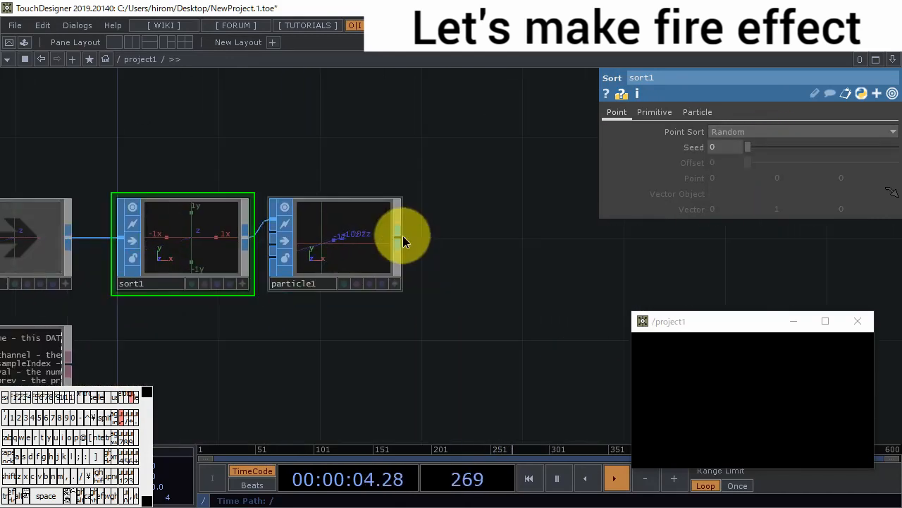
{"action": "right_click", "coordinate": [403, 235]}
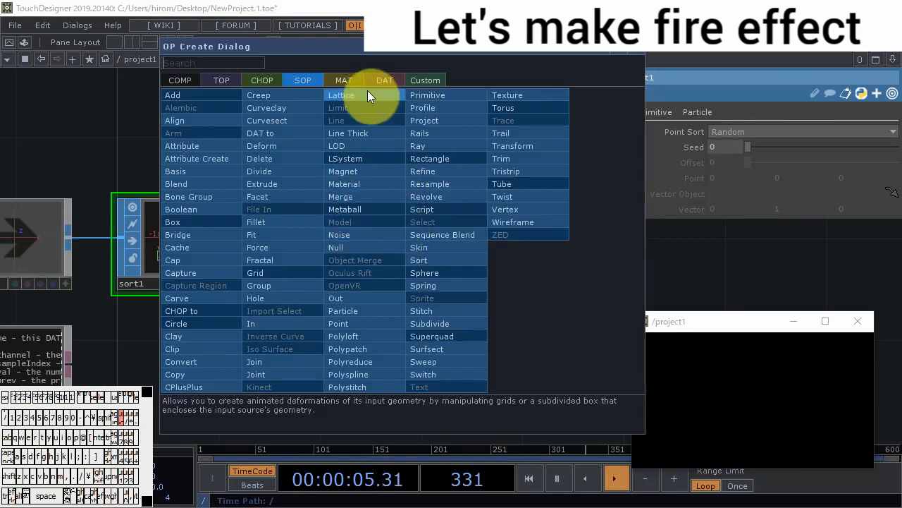
{"action": "left_click", "coordinate": [370, 248]}
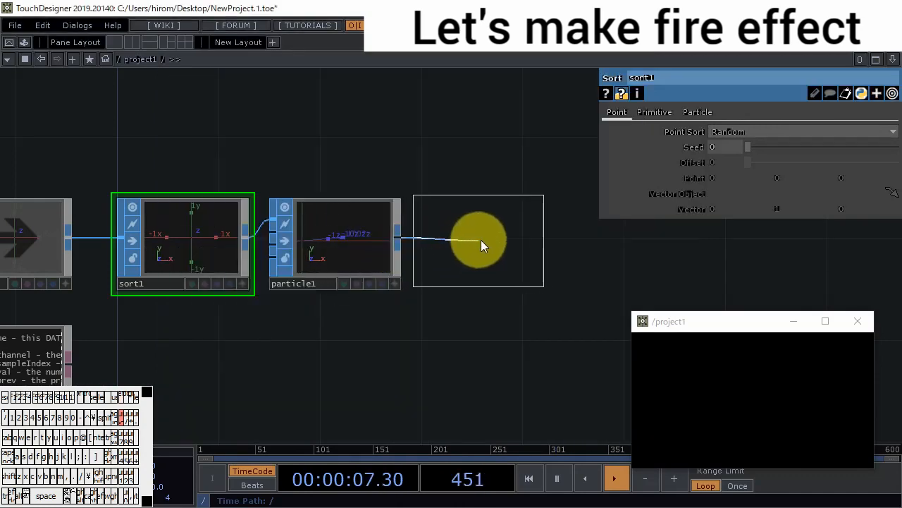
{"action": "left_click", "coordinate": [481, 242]}
{"action": "left_click_drag", "start_coordinate": [470, 309], "coordinate": [365, 299]}
{"action": "key", "text": "Escape"}
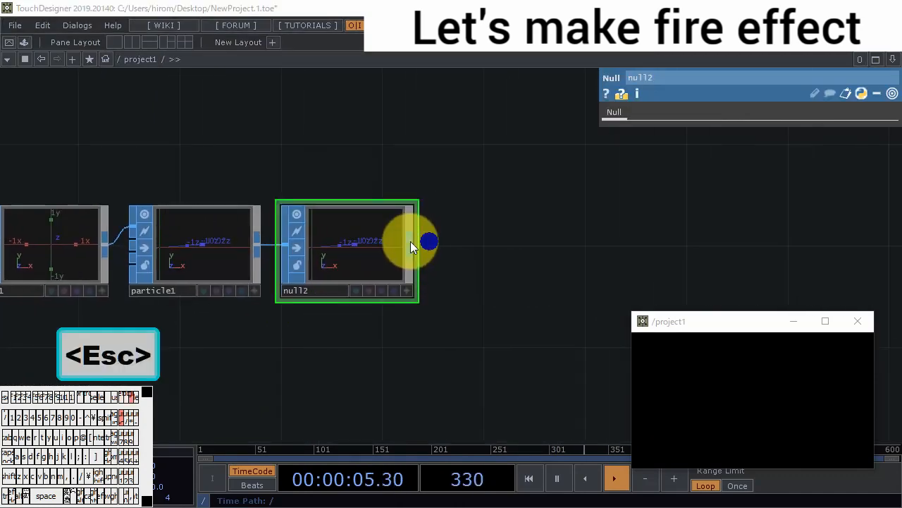
- Add a SOP to DAT connected to the output of null2
{"action": "right_click", "coordinate": [411, 241]}
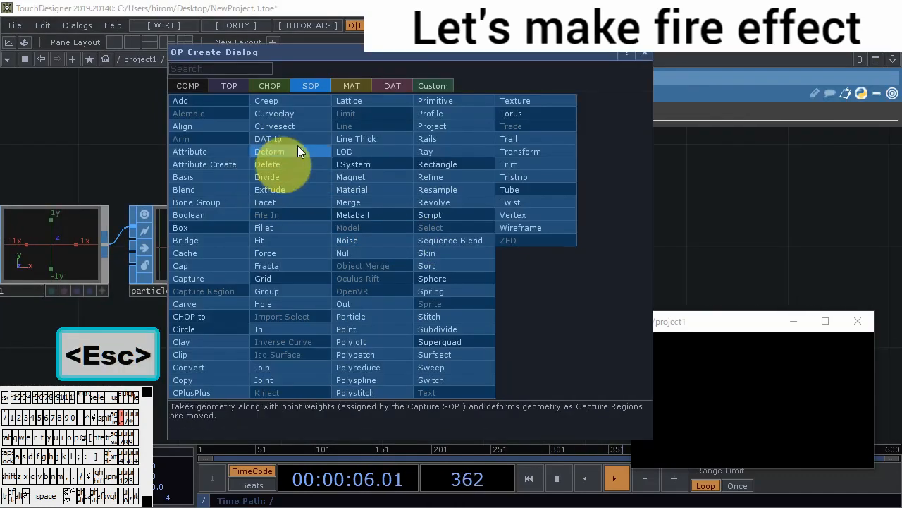
{"action": "left_click", "coordinate": [392, 85]}
{"action": "left_click", "coordinate": [238, 148]}
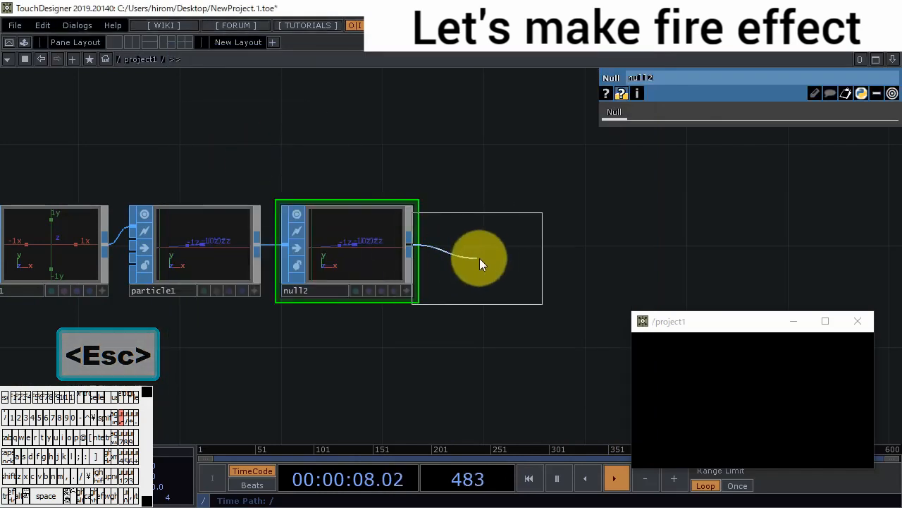
{"action": "left_click", "coordinate": [497, 250]}
{"action": "left_click_drag", "start_coordinate": [380, 332], "coordinate": [214, 326]}
{"action": "scroll", "coordinate": [359, 260], "scroll_direction": "up", "scroll_amount": 3}
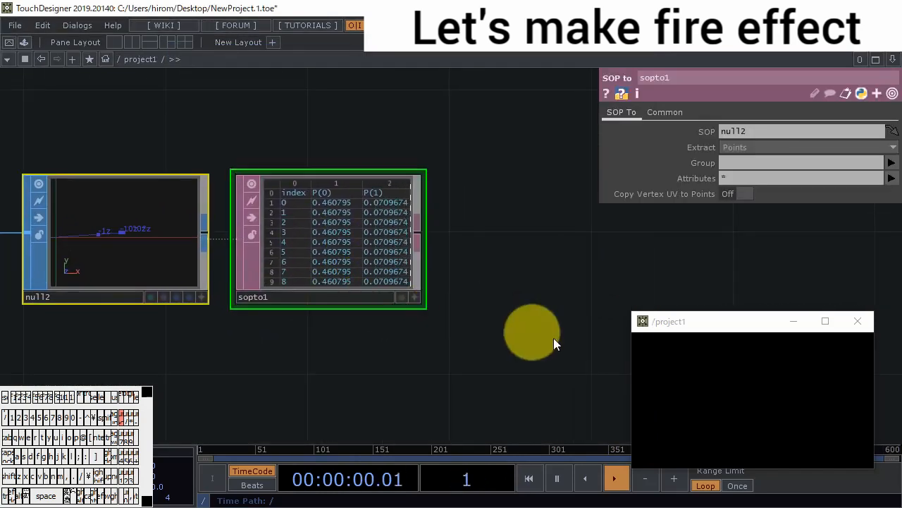
- Place points in the preview window to check the point table in sopto1
{"action": "left_click_drag", "start_coordinate": [568, 337], "coordinate": [611, 326]}
{"action": "left_click", "coordinate": [680, 419]}
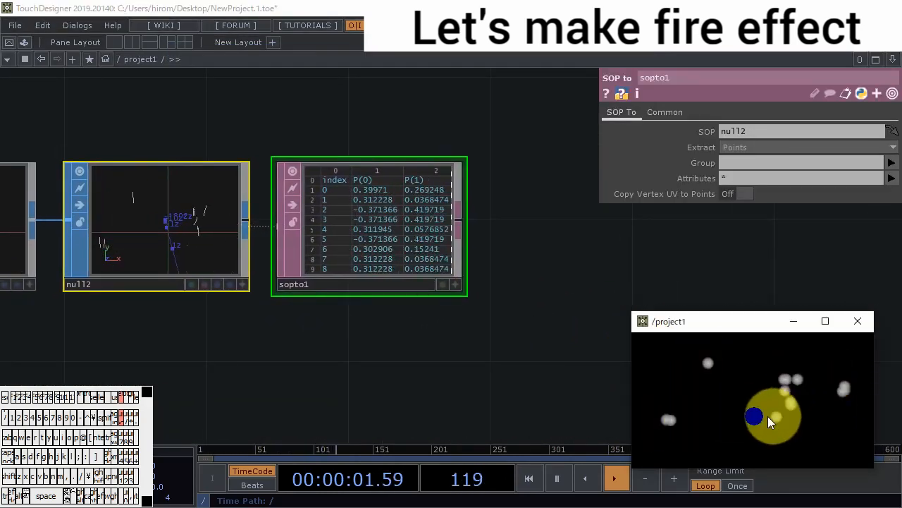
{"action": "left_click_drag", "start_coordinate": [336, 366], "coordinate": [387, 364]}
{"action": "left_click_drag", "start_coordinate": [320, 349], "coordinate": [398, 346]}
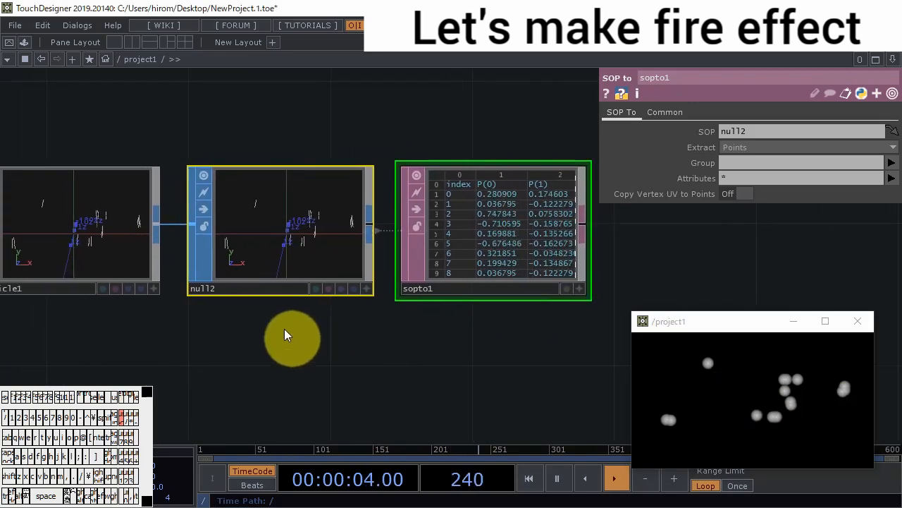
- Set particle1's Particle Type to Render as Point Sprites and turn on Remove Unused Points
{"action": "left_click", "coordinate": [145, 262]}
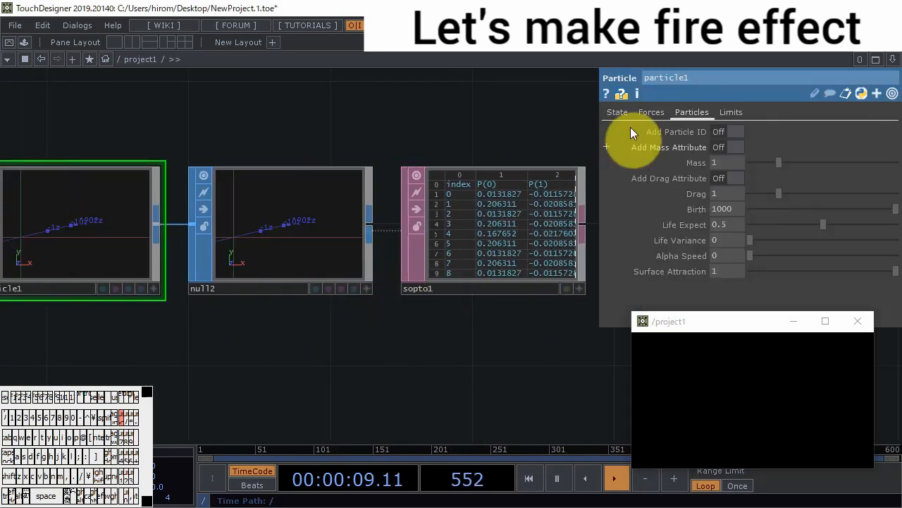
{"action": "left_click", "coordinate": [623, 114]}
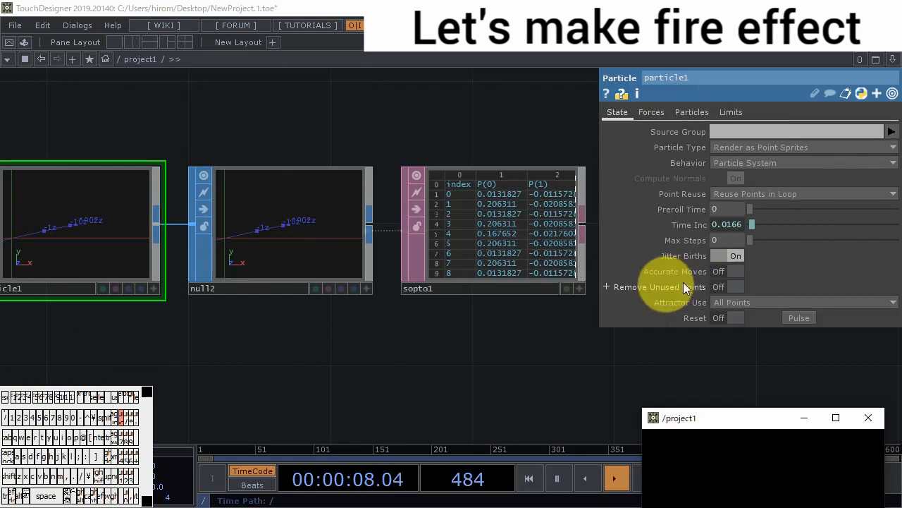
{"action": "left_click", "coordinate": [738, 287]}
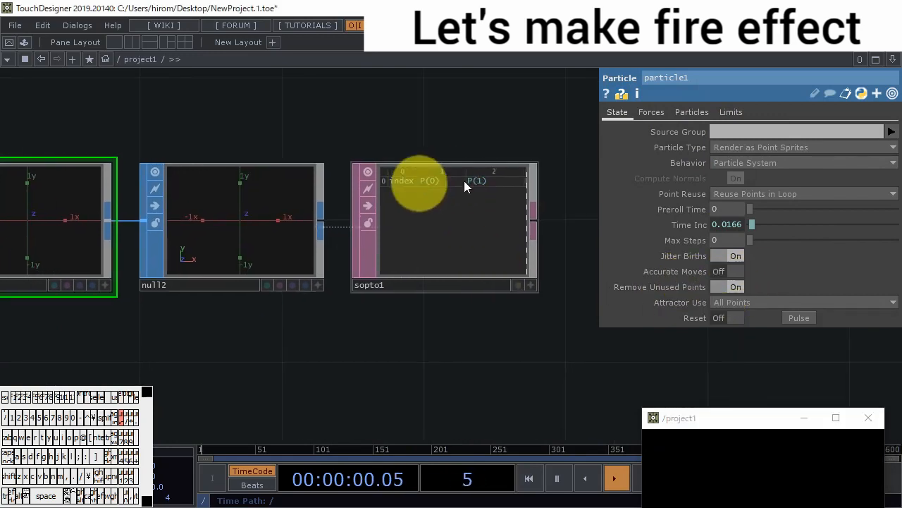
- Limit the attributes extracted by sopto1 to P
{"action": "scroll", "coordinate": [479, 196], "scroll_direction": "up", "scroll_amount": 3}
{"action": "left_click", "coordinate": [488, 204]}
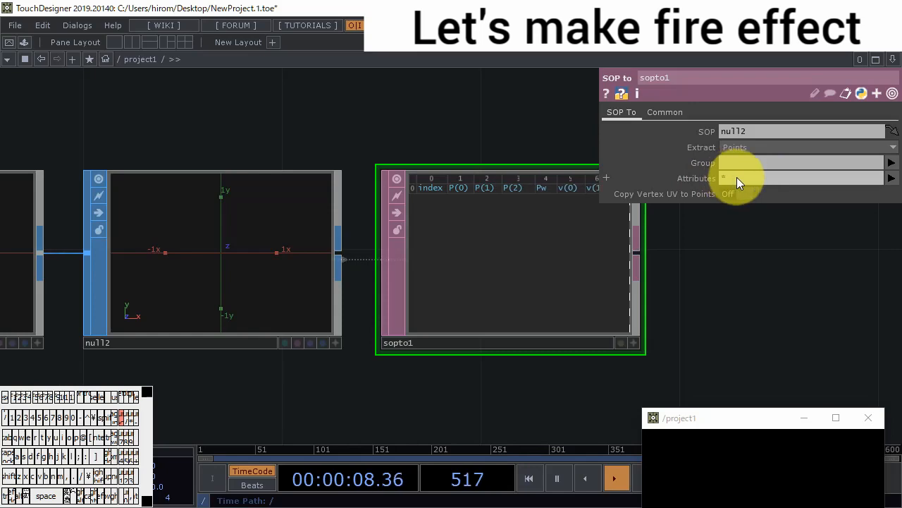
{"action": "left_click", "coordinate": [737, 179]}
{"action": "key", "text": "BackSpace"}
{"action": "left_click", "coordinate": [892, 178]}
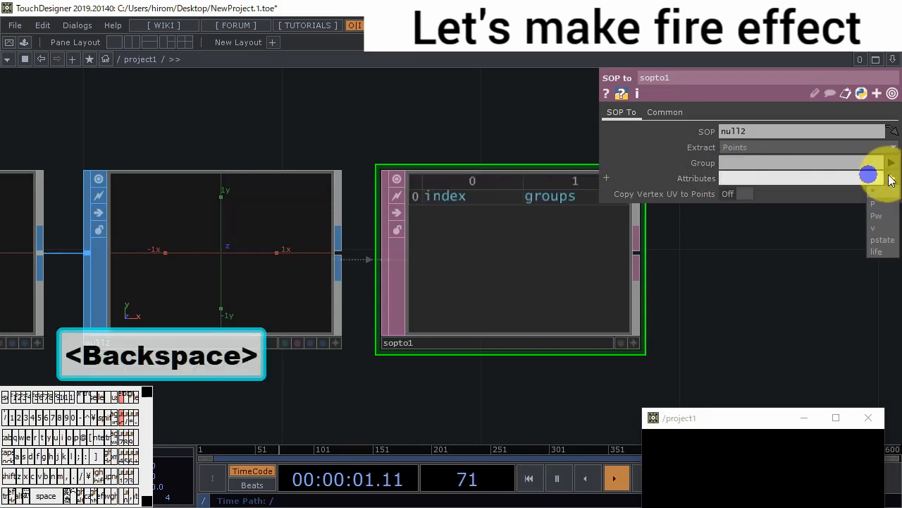
{"action": "left_click", "coordinate": [880, 202]}
{"action": "left_click_drag", "start_coordinate": [627, 247], "coordinate": [529, 237]}
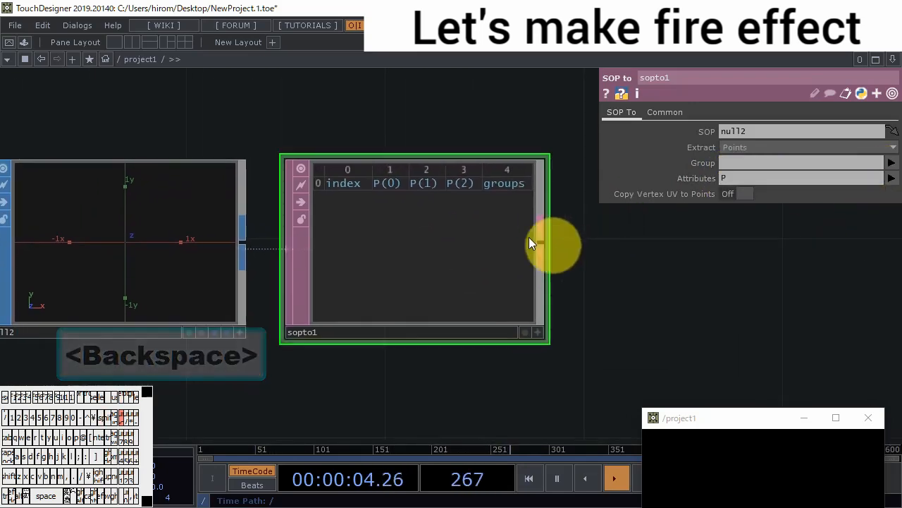
- Add a Null DAT connected to the output of sopto1
{"action": "scroll", "coordinate": [528, 237], "scroll_direction": "down", "scroll_amount": 3}
{"action": "right_click", "coordinate": [373, 247]}
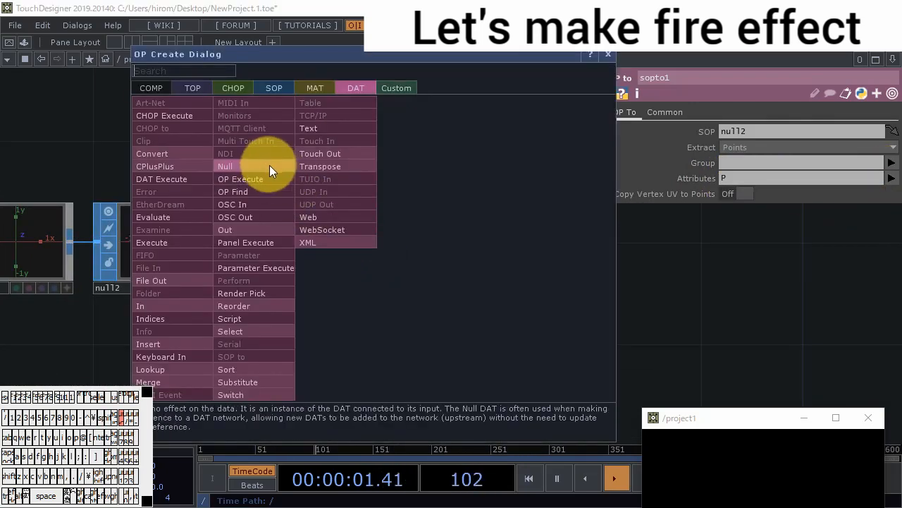
{"action": "left_click", "coordinate": [270, 165]}
{"action": "left_click", "coordinate": [658, 246]}
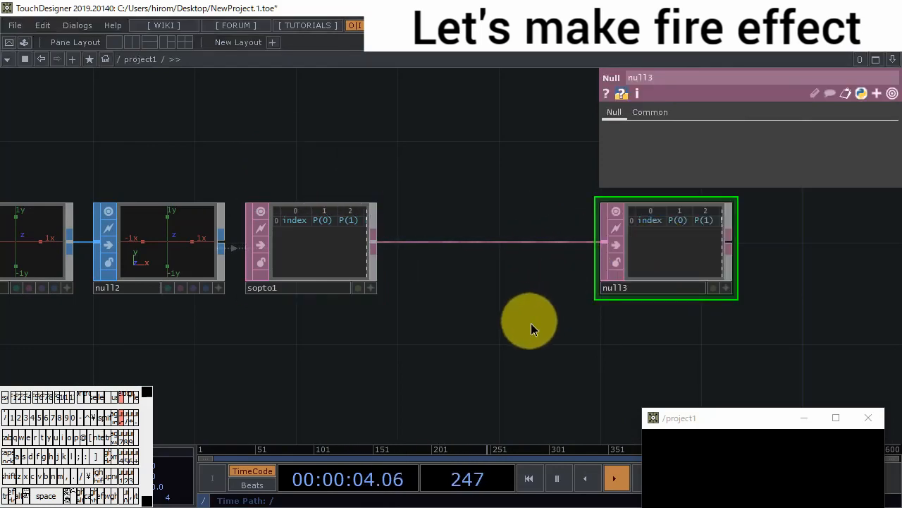
- Add a Rectangle SOP below null3 and set its size to 0.1
{"action": "scroll", "coordinate": [506, 303], "scroll_direction": "down", "scroll_amount": 1}
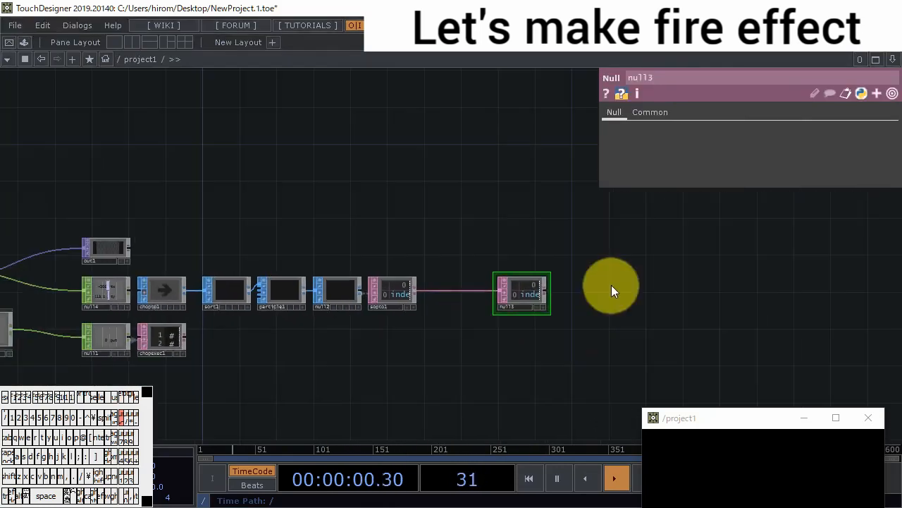
{"action": "double_click", "coordinate": [587, 296]}
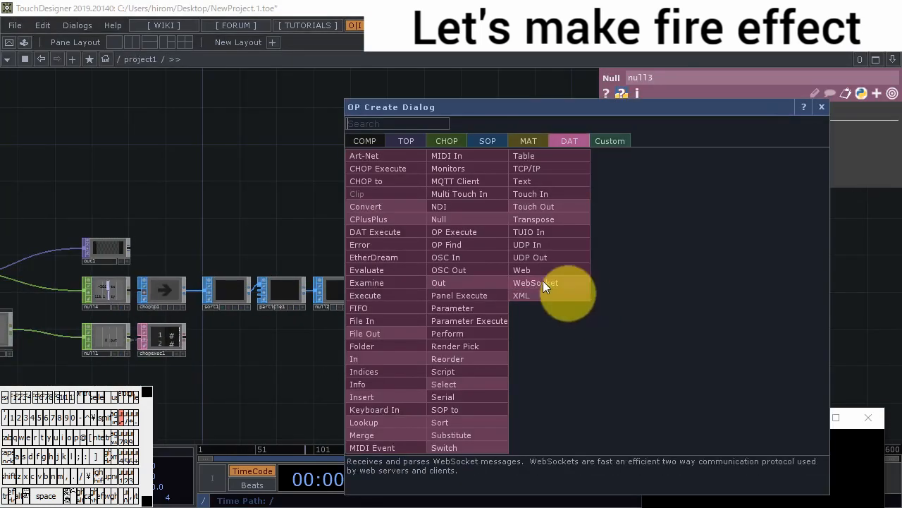
{"action": "left_click", "coordinate": [492, 142]}
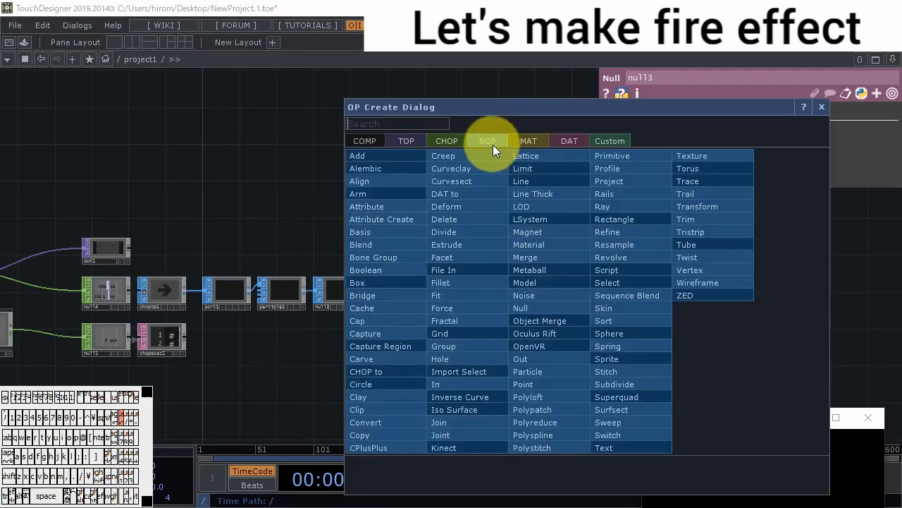
{"action": "type", "text": "re"}
{"action": "left_click", "coordinate": [636, 218]}
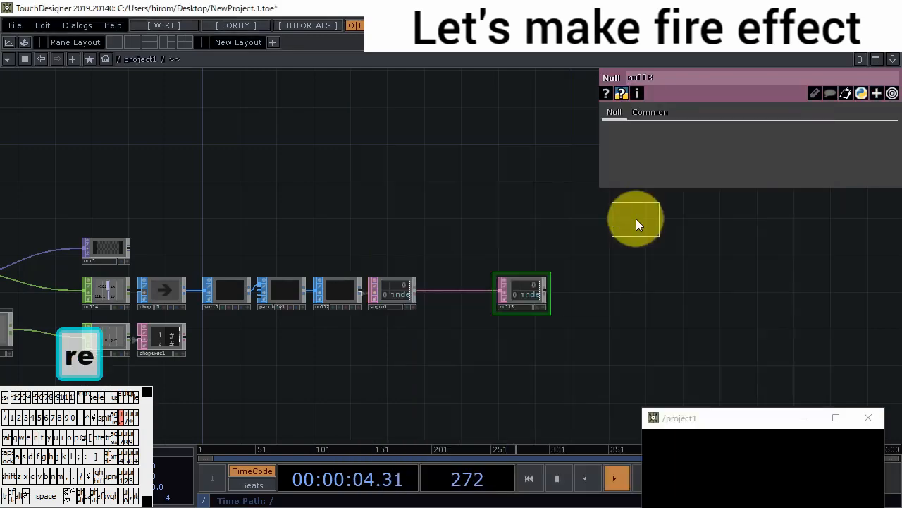
{"action": "left_click", "coordinate": [521, 339]}
{"action": "middle_click_drag", "start_coordinate": [695, 210], "coordinate": [669, 186]}
- Add a Geometry COMP connected to the output of rectangle1
{"action": "scroll", "coordinate": [589, 340], "scroll_direction": "up", "scroll_amount": 3}
{"action": "right_click", "coordinate": [526, 334]}
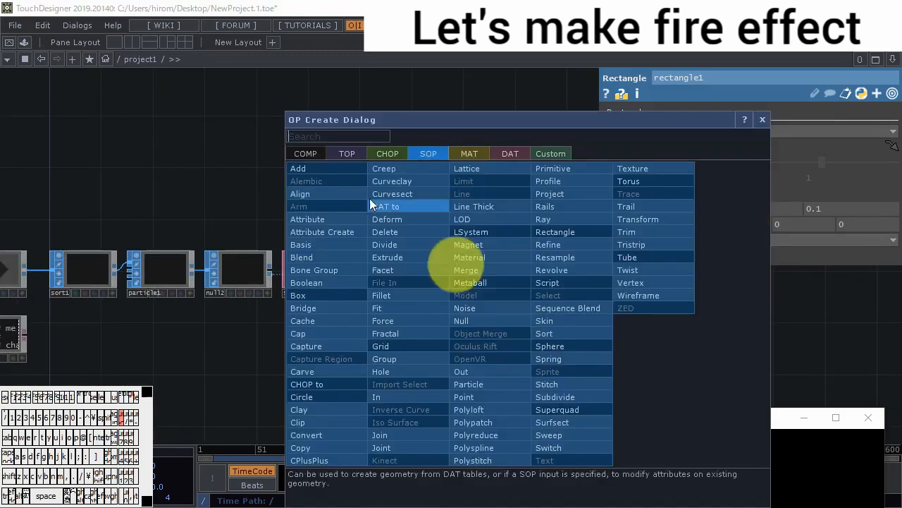
{"action": "left_click", "coordinate": [309, 153]}
{"action": "left_click", "coordinate": [309, 282]}
{"action": "left_click", "coordinate": [599, 335]}
- Add a Camera COMP and a Light COMP stacked beneath geo1
{"action": "left_click_drag", "start_coordinate": [492, 391], "coordinate": [205, 330]}
{"action": "double_click", "coordinate": [301, 204]}
{"action": "left_click", "coordinate": [86, 219]}
{"action": "left_click", "coordinate": [307, 362]}
{"action": "left_click_drag", "start_coordinate": [404, 373], "coordinate": [423, 229]}
{"action": "double_click", "coordinate": [324, 286]}
{"action": "left_click", "coordinate": [155, 280]}
{"action": "left_click", "coordinate": [329, 294]}
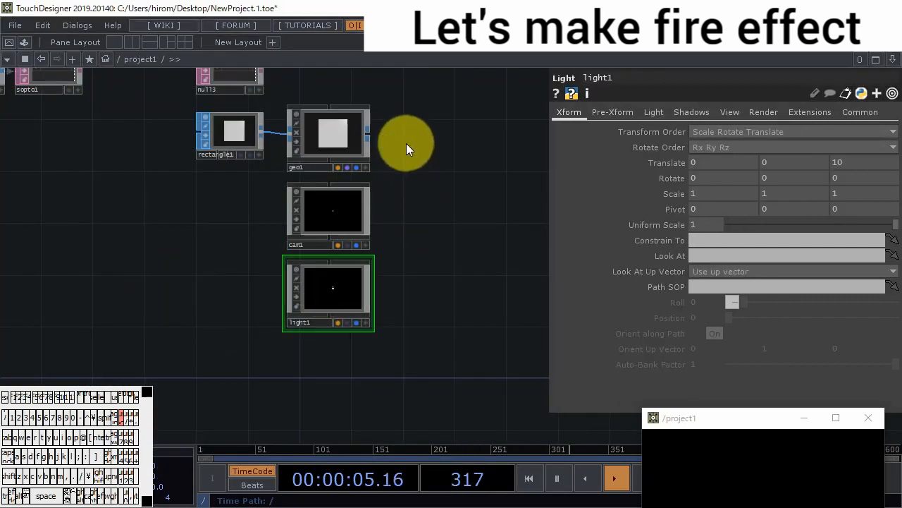
- Add a Render TOP beside geo1
{"action": "double_click", "coordinate": [406, 144]}
{"action": "left_click", "coordinate": [227, 43]}
{"action": "left_click", "coordinate": [426, 59]}
{"action": "left_click", "coordinate": [439, 120]}
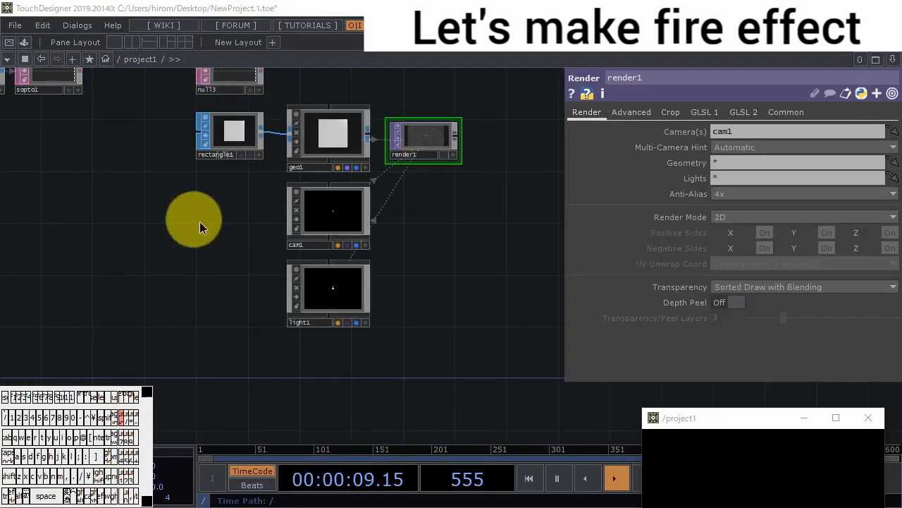
- Add a Null CHOP fed by constant1 and place it below render1
{"action": "scroll", "coordinate": [354, 212], "scroll_direction": "down", "scroll_amount": 5}
{"action": "double_click", "coordinate": [388, 231]}
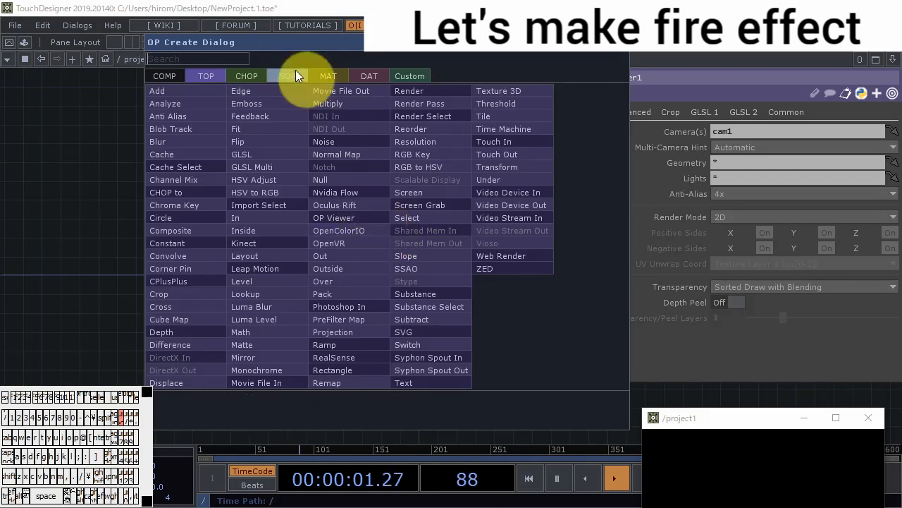
{"action": "left_click", "coordinate": [248, 75]}
{"action": "left_click", "coordinate": [433, 253]}
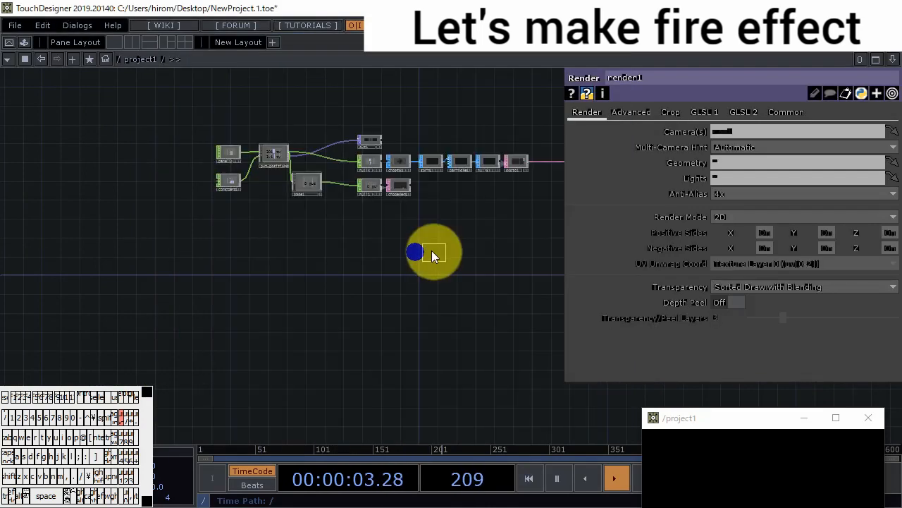
{"action": "left_click", "coordinate": [320, 234]}
{"action": "scroll", "coordinate": [240, 176], "scroll_direction": "up", "scroll_amount": 5}
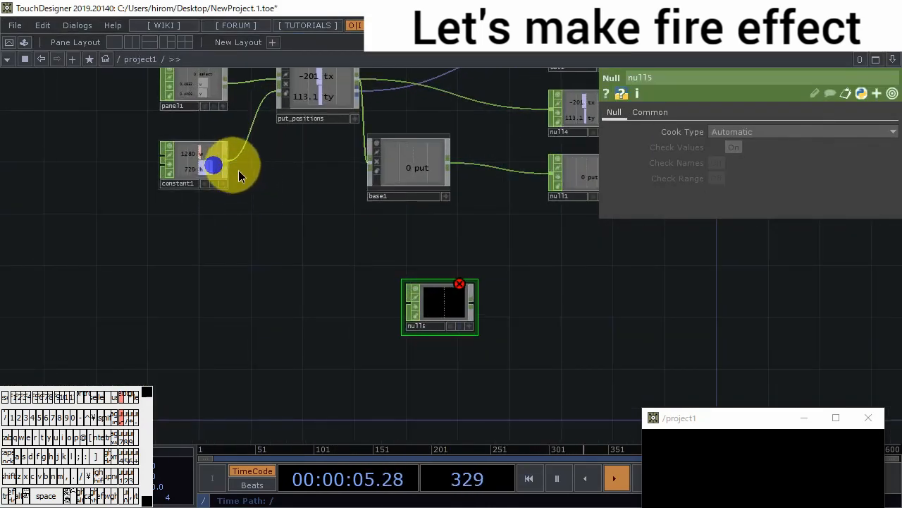
{"action": "scroll", "coordinate": [215, 205], "scroll_direction": "down", "scroll_amount": 5}
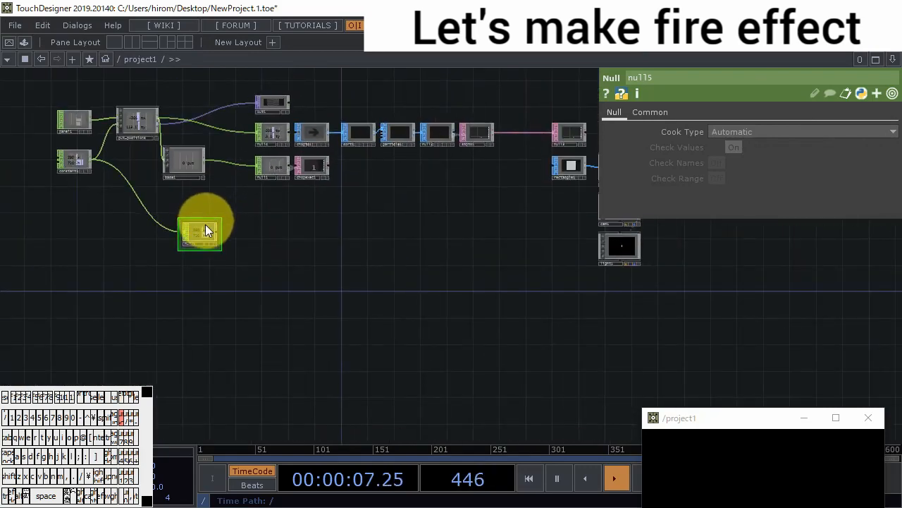
{"action": "left_click_drag", "start_coordinate": [471, 202], "coordinate": [457, 239]}
{"action": "scroll", "coordinate": [458, 238], "scroll_direction": "up", "scroll_amount": 5}
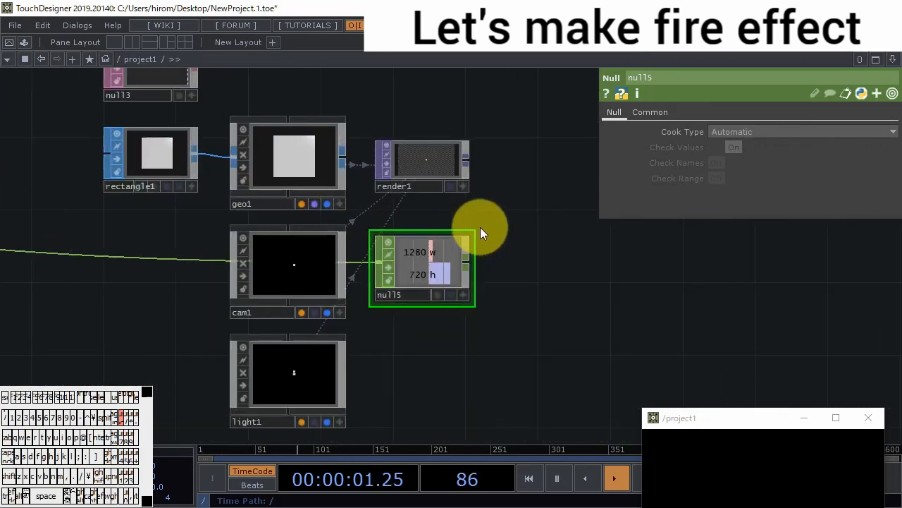
- Link render1's resolution width and height to the w and h channels of null5
{"action": "left_click", "coordinate": [438, 159]}
{"action": "left_click", "coordinate": [808, 113]}
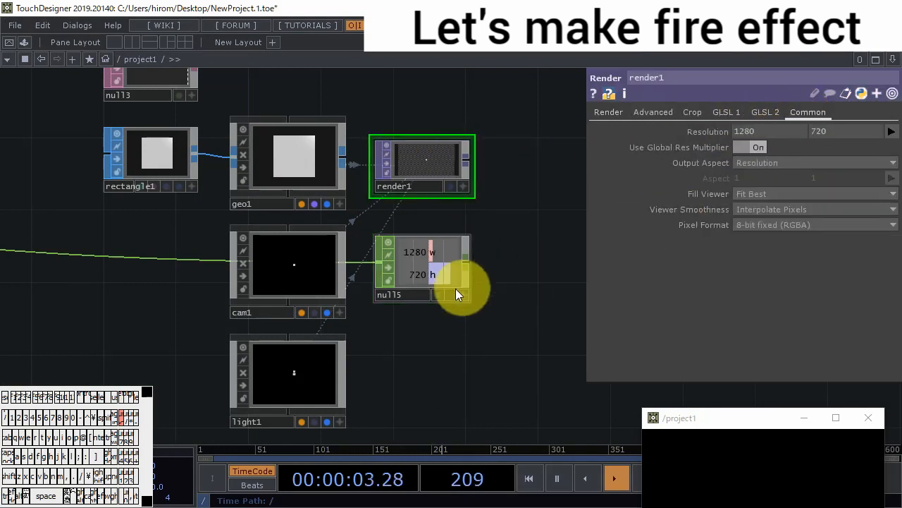
{"action": "scroll", "coordinate": [459, 288], "scroll_direction": "up", "scroll_amount": 3}
{"action": "left_click", "coordinate": [441, 237]}
{"action": "left_click_drag", "start_coordinate": [440, 237], "coordinate": [759, 128]}
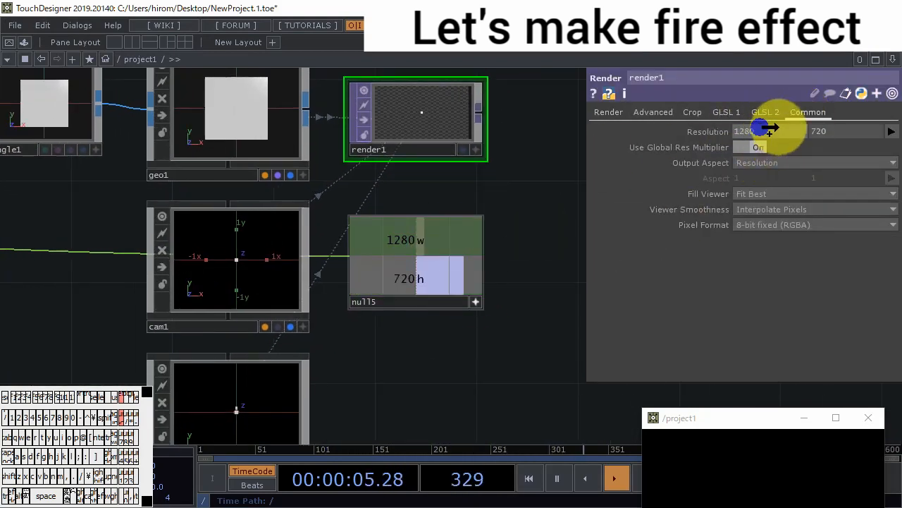
{"action": "left_click", "coordinate": [776, 125]}
{"action": "left_click_drag", "start_coordinate": [569, 245], "coordinate": [832, 134]}
{"action": "left_click", "coordinate": [833, 137]}
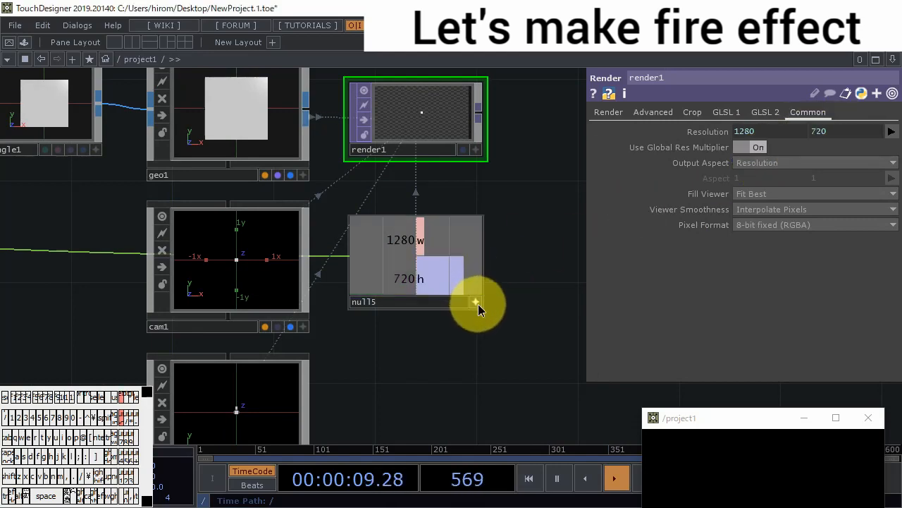
- Turn on instancing for geo1 and use null3 as its Instance CHOP/DAT/SOP
{"action": "left_click_drag", "start_coordinate": [537, 301], "coordinate": [533, 296]}
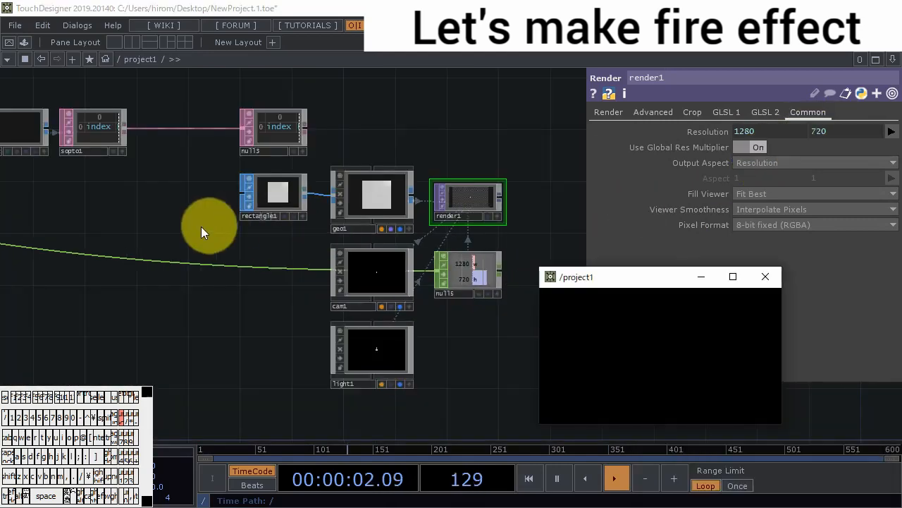
{"action": "left_click_drag", "start_coordinate": [207, 265], "coordinate": [213, 350]}
{"action": "scroll", "coordinate": [297, 241], "scroll_direction": "up", "scroll_amount": 5}
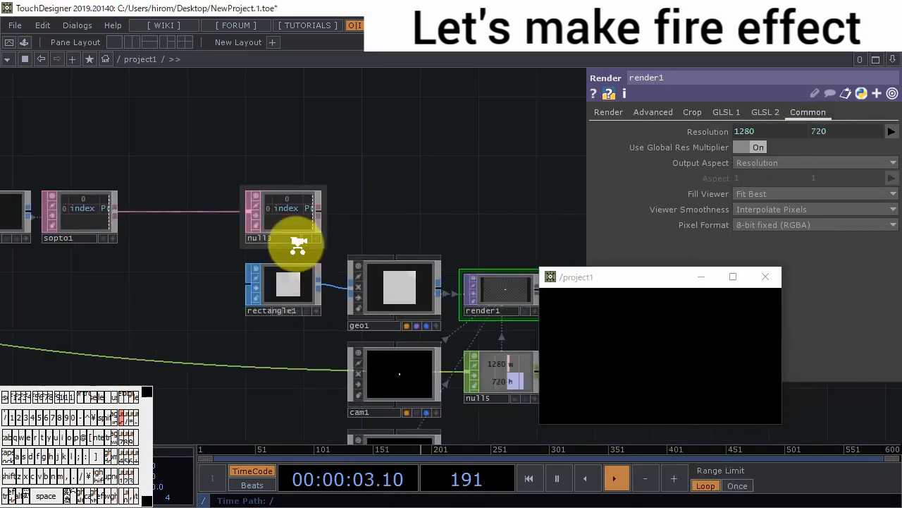
{"action": "left_click", "coordinate": [453, 320]}
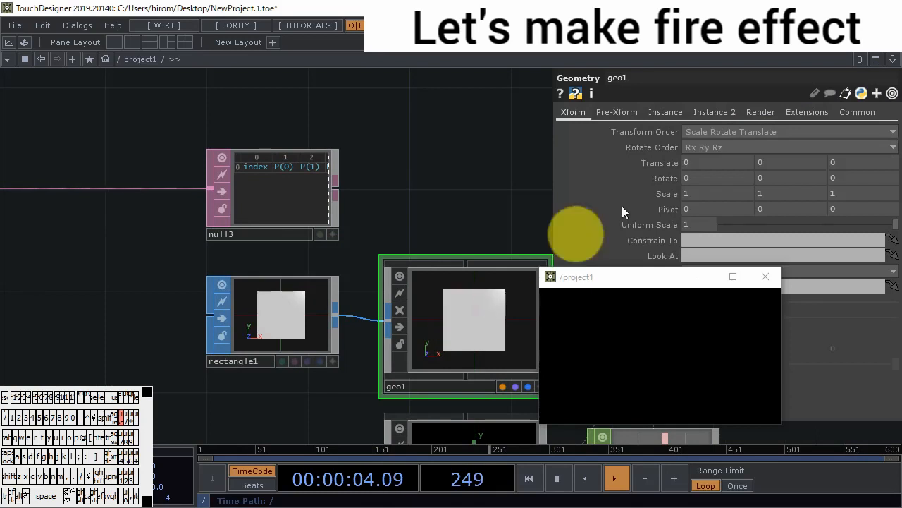
{"action": "left_click", "coordinate": [665, 113]}
{"action": "left_click", "coordinate": [702, 131]}
{"action": "left_click_drag", "start_coordinate": [300, 164], "coordinate": [705, 180]}
{"action": "left_click_drag", "start_coordinate": [419, 214], "coordinate": [292, 158]}
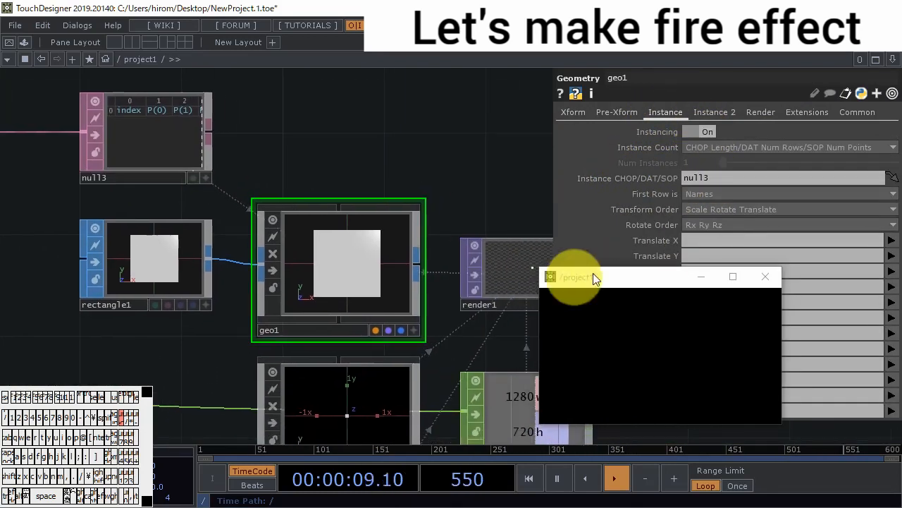
- Map geo1's instance Translate X to P(0) and Translate Y to P(1), and test with points placed in the preview window
{"action": "left_click_drag", "start_coordinate": [602, 268], "coordinate": [604, 346]}
{"action": "left_click", "coordinate": [892, 240]}
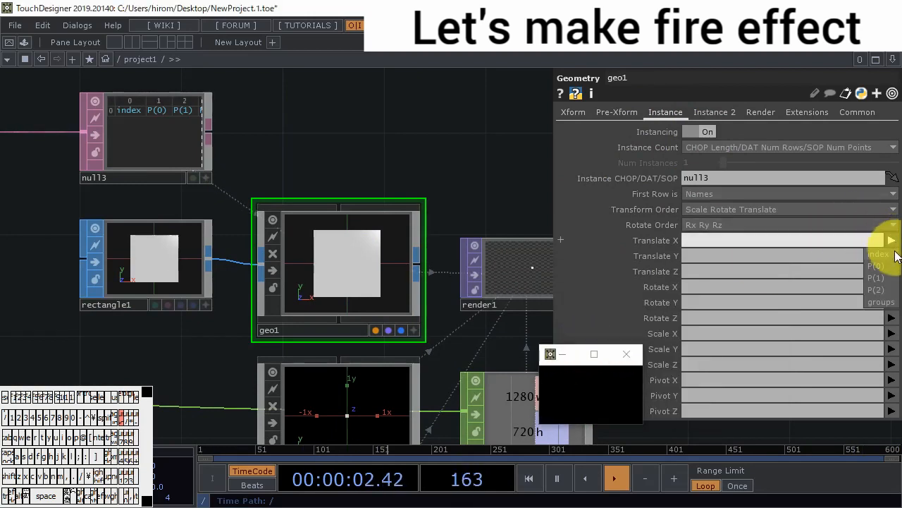
{"action": "left_click", "coordinate": [877, 265]}
{"action": "left_click", "coordinate": [892, 255]}
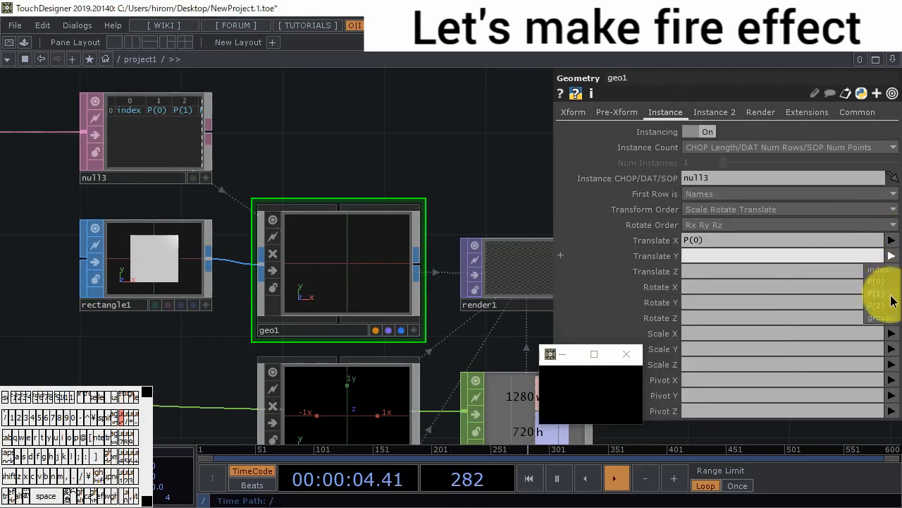
{"action": "left_click", "coordinate": [881, 294]}
{"action": "left_click_drag", "start_coordinate": [610, 345], "coordinate": [753, 202]}
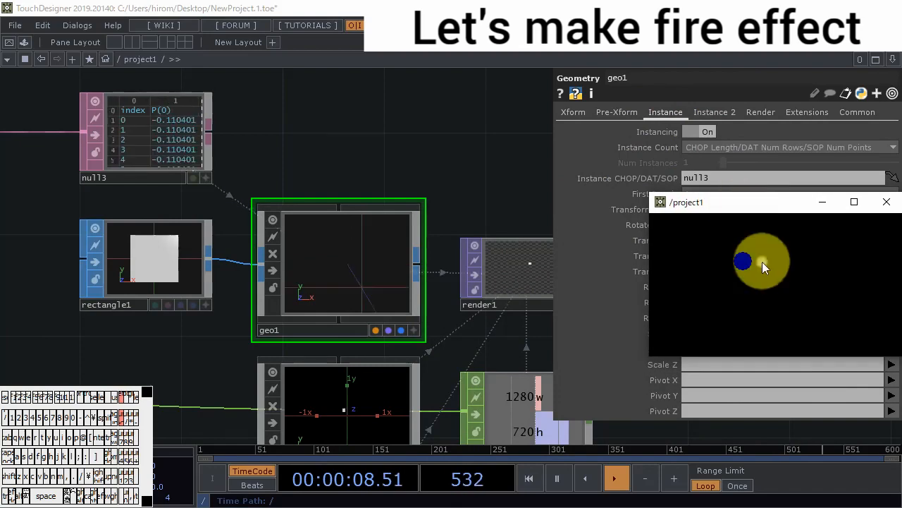
{"action": "scroll", "coordinate": [352, 285], "scroll_direction": "up", "scroll_amount": 4}
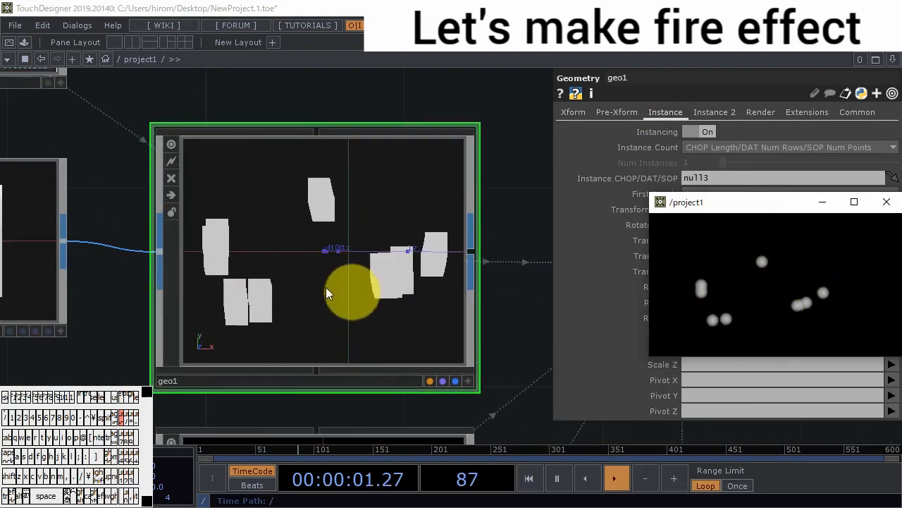
- Add a Null TOP connected to the output of render1
{"action": "left_click_drag", "start_coordinate": [500, 191], "coordinate": [177, 135]}
{"action": "scroll", "coordinate": [282, 205], "scroll_direction": "down", "scroll_amount": 8}
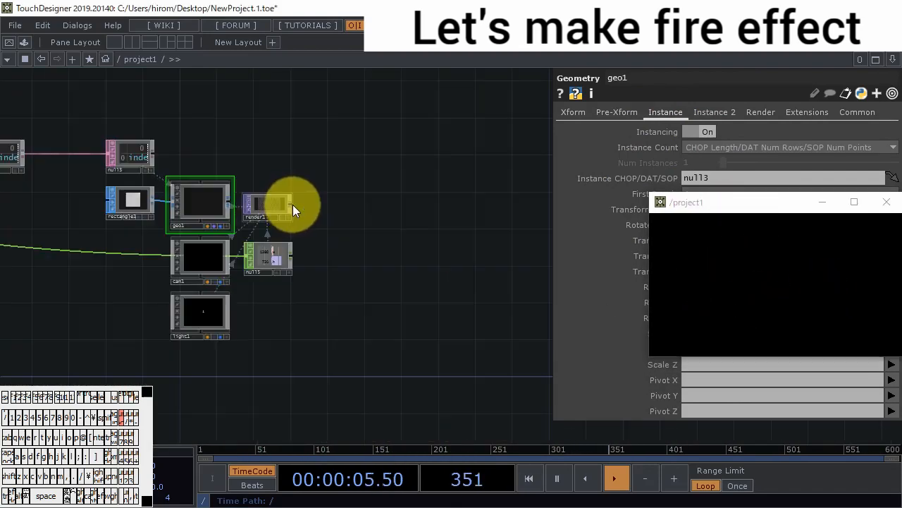
{"action": "right_click", "coordinate": [292, 204]}
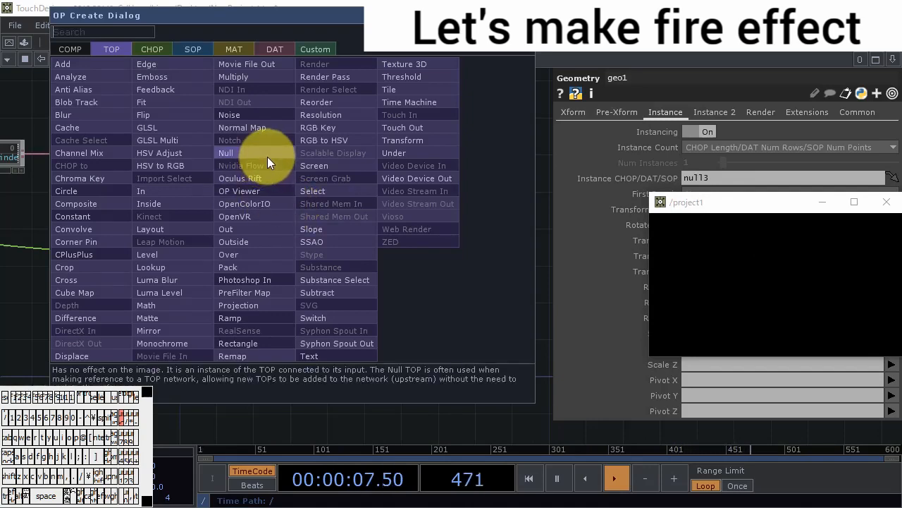
{"action": "left_click", "coordinate": [226, 153]}
{"action": "left_click", "coordinate": [417, 279]}
- Move out1 across the network to sit near the new Null TOP null6
{"action": "left_click_drag", "start_coordinate": [95, 124], "coordinate": [528, 274]}
{"action": "left_click_drag", "start_coordinate": [521, 309], "coordinate": [347, 325]}
{"action": "left_click_drag", "start_coordinate": [363, 291], "coordinate": [493, 288]}
{"action": "scroll", "coordinate": [487, 291], "scroll_direction": "up", "scroll_amount": 5}
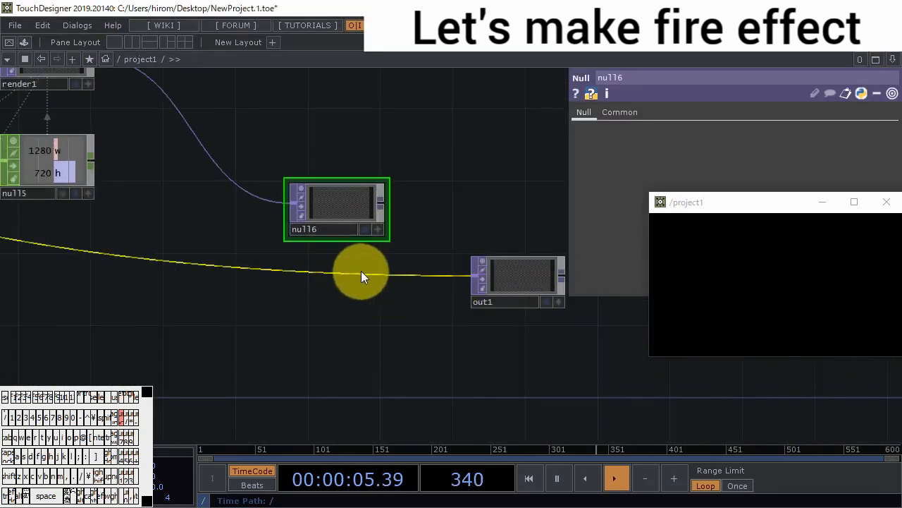
- Insert an Over TOP into the wire before out1 and connect null6 to its first input
{"action": "right_click", "coordinate": [363, 272]}
{"action": "left_click", "coordinate": [385, 256]}
{"action": "left_click", "coordinate": [366, 305]}
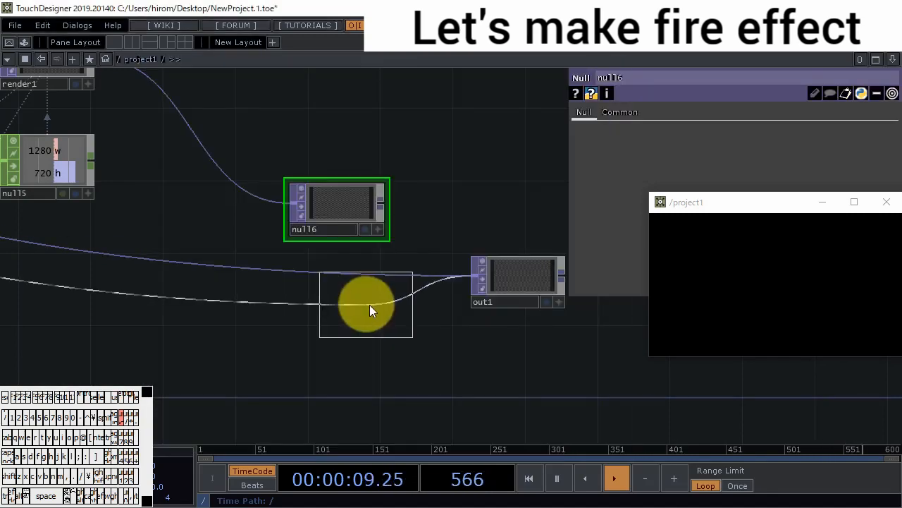
{"action": "left_click", "coordinate": [394, 302]}
{"action": "left_click_drag", "start_coordinate": [383, 205], "coordinate": [338, 306]}
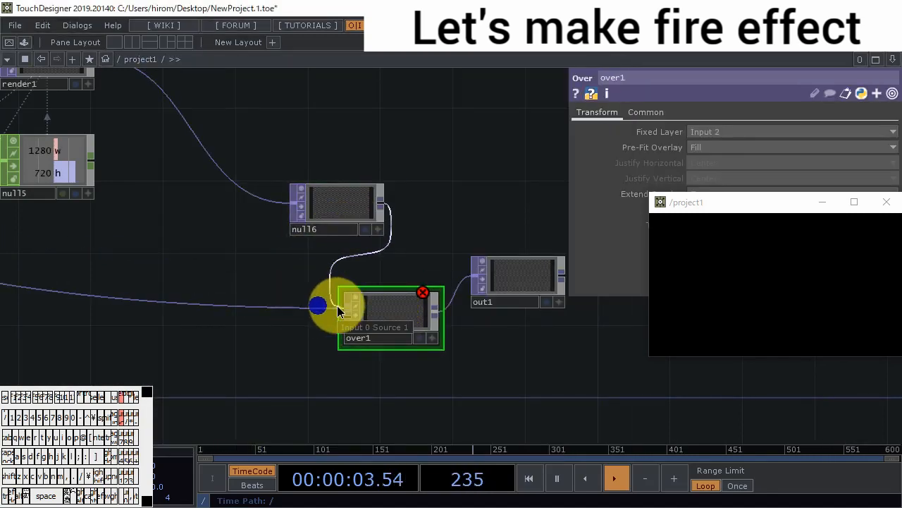
- Connect the TOP output of put_positions to the second input of over1
{"action": "scroll", "coordinate": [346, 306], "scroll_direction": "down", "scroll_amount": 5}
{"action": "left_click_drag", "start_coordinate": [357, 339], "coordinate": [459, 336]}
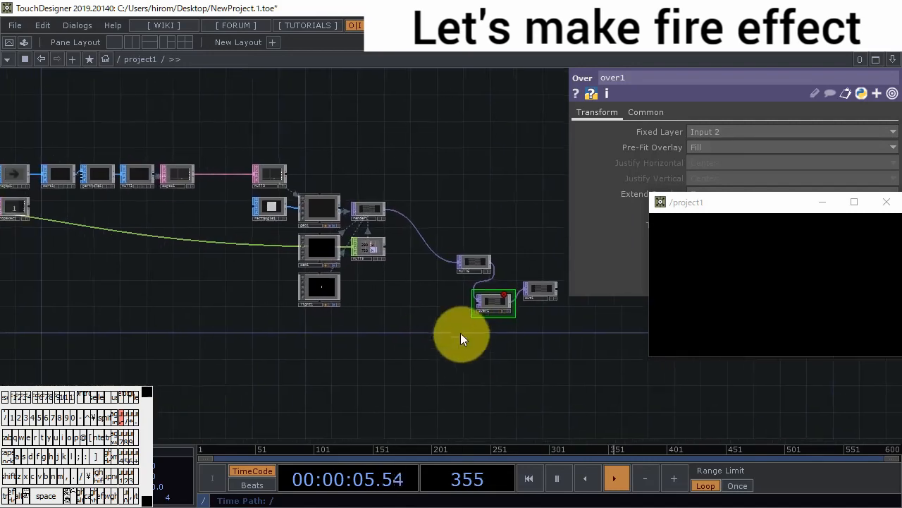
{"action": "scroll", "coordinate": [459, 337], "scroll_direction": "down", "scroll_amount": 2}
{"action": "scroll", "coordinate": [171, 220], "scroll_direction": "up", "scroll_amount": 5}
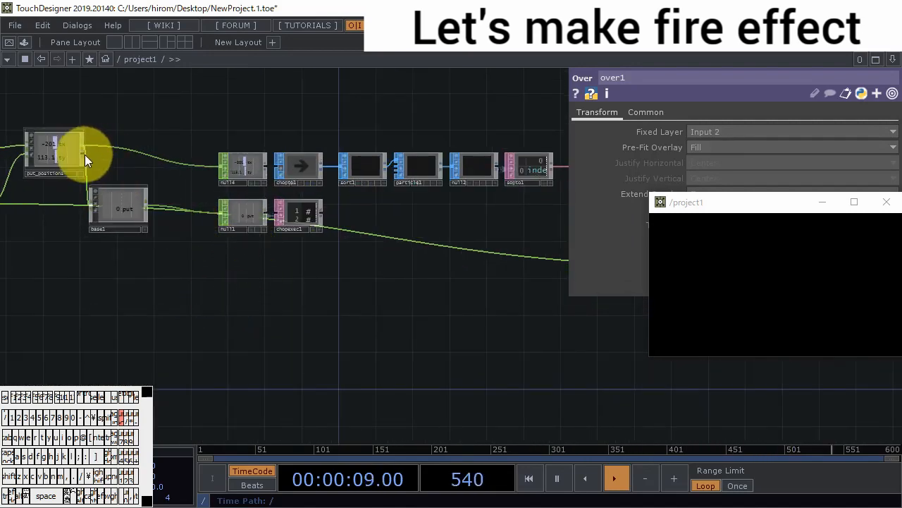
{"action": "scroll", "coordinate": [84, 155], "scroll_direction": "down", "scroll_amount": 4}
{"action": "left_click_drag", "start_coordinate": [84, 154], "coordinate": [522, 257]}
{"action": "scroll", "coordinate": [465, 268], "scroll_direction": "up", "scroll_amount": 5}
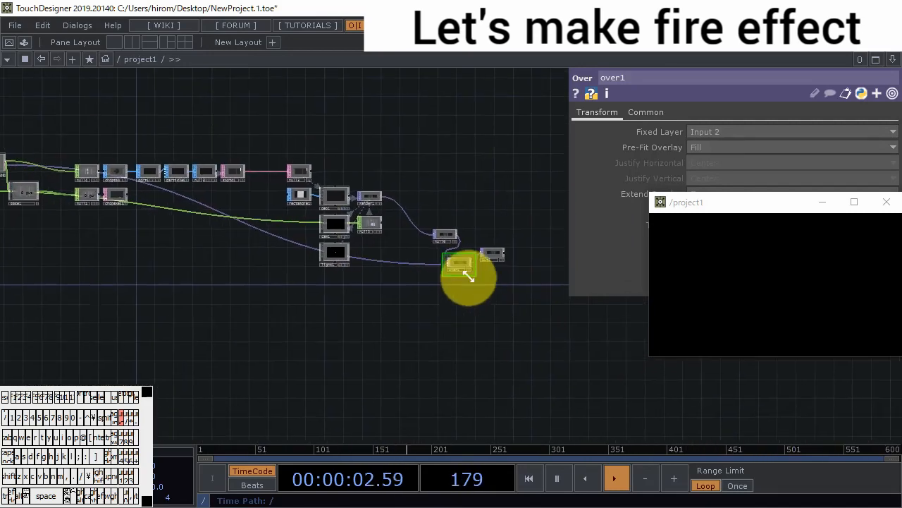
- Place points in the preview window to check the particles composited over the drawn points
{"action": "mouse_move", "coordinate": [788, 277]}
{"action": "left_mouse_down"}
{"action": "mouse_move", "coordinate": [716, 309]}
{"action": "mouse_move", "coordinate": [822, 298]}
{"action": "mouse_move", "coordinate": [856, 281]}
{"action": "mouse_move", "coordinate": [740, 318]}
{"action": "mouse_move", "coordinate": [736, 252]}
{"action": "mouse_move", "coordinate": [850, 285]}
{"action": "mouse_move", "coordinate": [791, 288]}
{"action": "left_mouse_up"}
{"action": "scroll", "coordinate": [496, 270], "scroll_direction": "down", "scroll_amount": 4}
{"action": "scroll", "coordinate": [486, 266], "scroll_direction": "down", "scroll_amount": 3}
- Set the projection of cam1 to Orthographic
{"action": "left_click_drag", "start_coordinate": [327, 249], "coordinate": [449, 359]}
{"action": "left_click", "coordinate": [245, 252]}
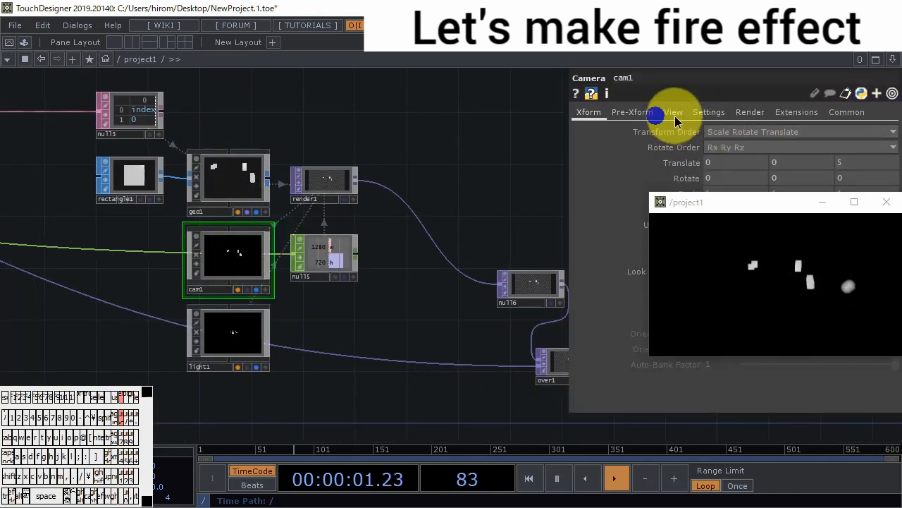
{"action": "left_click", "coordinate": [673, 113]}
{"action": "left_click", "coordinate": [733, 134]}
{"action": "left_click", "coordinate": [745, 159]}
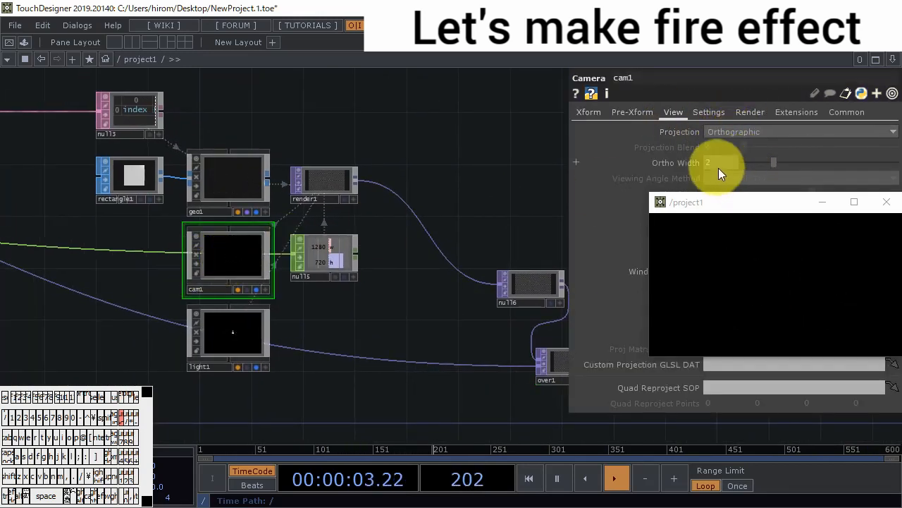
- Draw in the preview window to check the rectangle instances through the orthographic camera and the over1 output
{"action": "mouse_move", "coordinate": [771, 269]}
{"action": "left_mouse_down"}
{"action": "mouse_move", "coordinate": [697, 282]}
{"action": "mouse_move", "coordinate": [843, 269]}
{"action": "mouse_move", "coordinate": [782, 316]}
{"action": "mouse_move", "coordinate": [802, 272]}
{"action": "mouse_move", "coordinate": [749, 266]}
{"action": "mouse_move", "coordinate": [426, 314]}
{"action": "mouse_move", "coordinate": [190, 295]}
{"action": "left_mouse_up"}
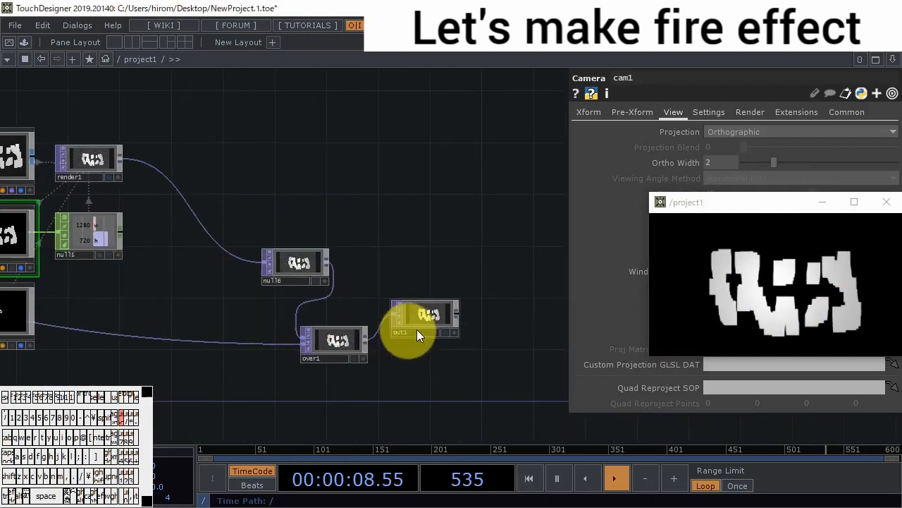
{"action": "scroll", "coordinate": [423, 317], "scroll_direction": "up", "scroll_amount": 8}
{"action": "scroll", "coordinate": [354, 217], "scroll_direction": "down", "scroll_amount": 5}
{"action": "scroll", "coordinate": [349, 210], "scroll_direction": "down", "scroll_amount": 3}
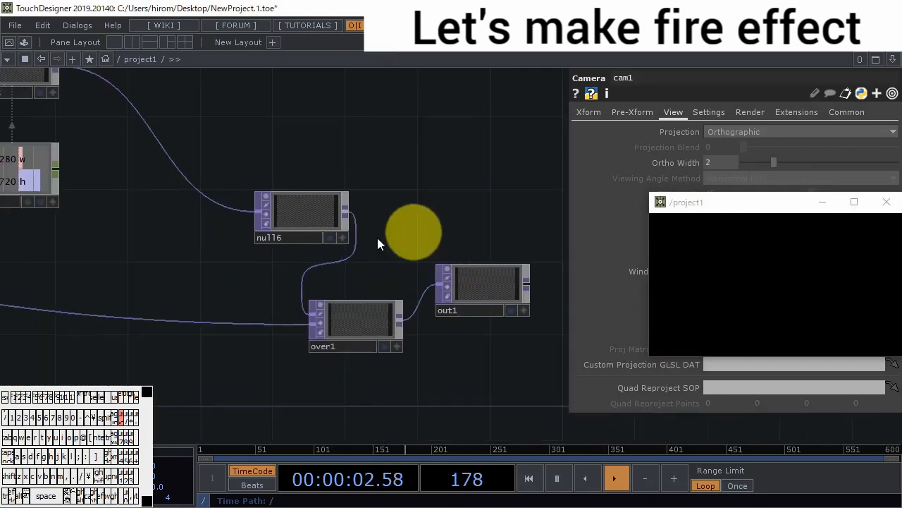
- Delete null6 between render1 and over1, leaving render1 wired straight into over1
{"action": "left_click", "coordinate": [269, 252]}
{"action": "key", "text": "BackSpace"}
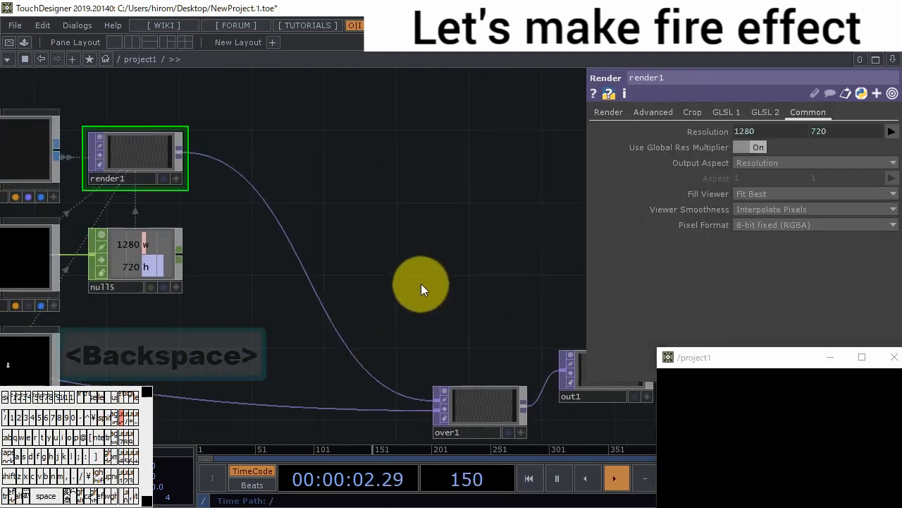
{"action": "scroll", "coordinate": [447, 264], "scroll_direction": "down", "scroll_amount": 3}
{"action": "scroll", "coordinate": [395, 183], "scroll_direction": "down", "scroll_amount": 2}
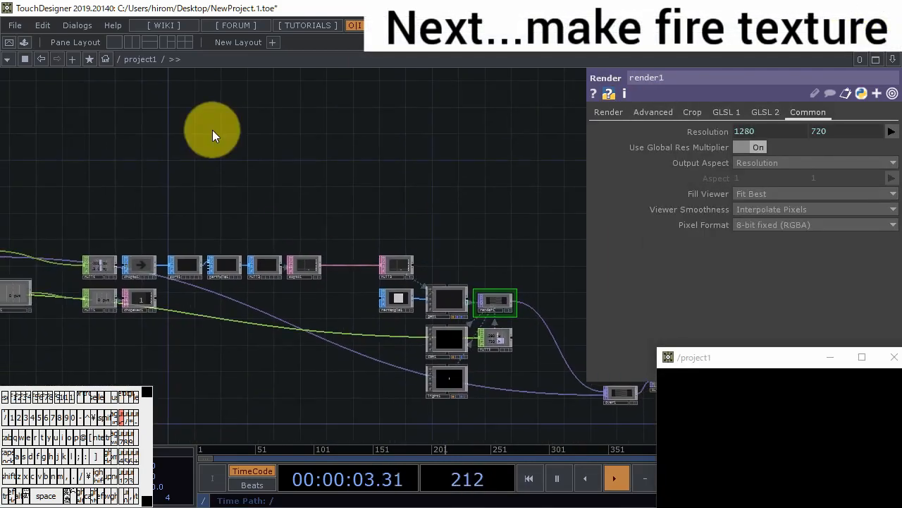
- Place a new Base component in the empty area above the particle operator chain
{"action": "double_click", "coordinate": [212, 130]}
{"action": "left_click", "coordinate": [179, 71]}
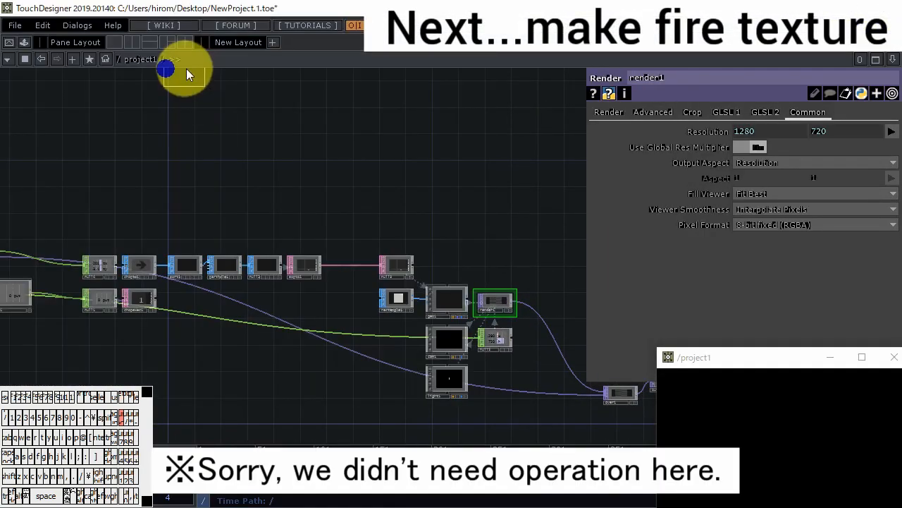
{"action": "left_click", "coordinate": [247, 186]}
{"action": "scroll", "coordinate": [246, 201], "scroll_direction": "up", "scroll_amount": 5}
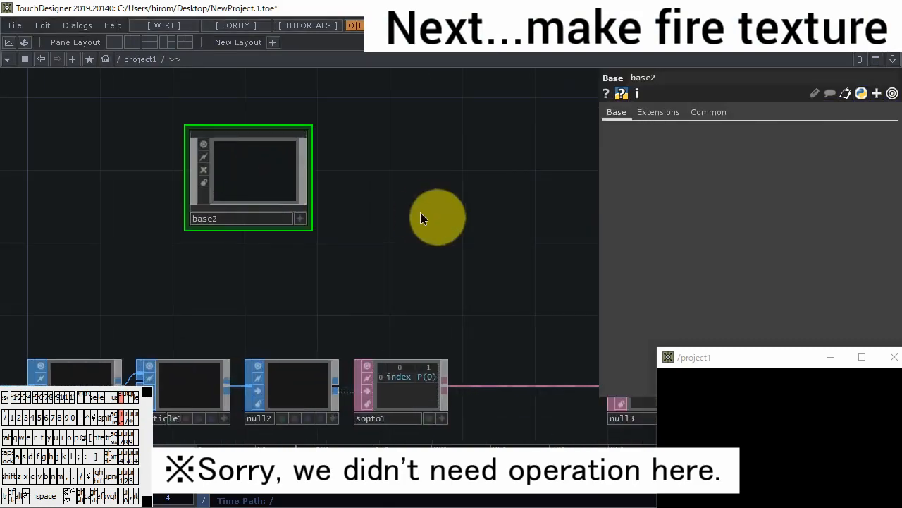
{"action": "left_click_drag", "start_coordinate": [319, 292], "coordinate": [262, 203]}
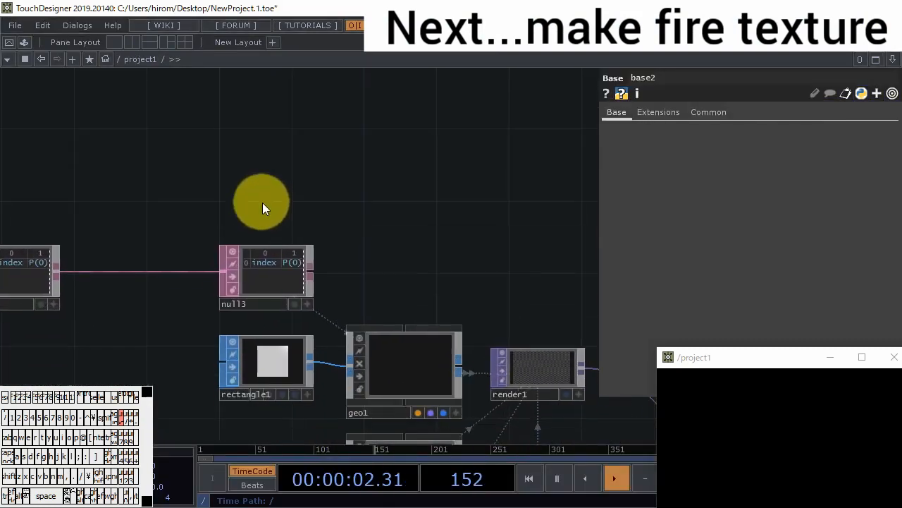
{"action": "scroll", "coordinate": [262, 202], "scroll_direction": "down", "scroll_amount": 4}
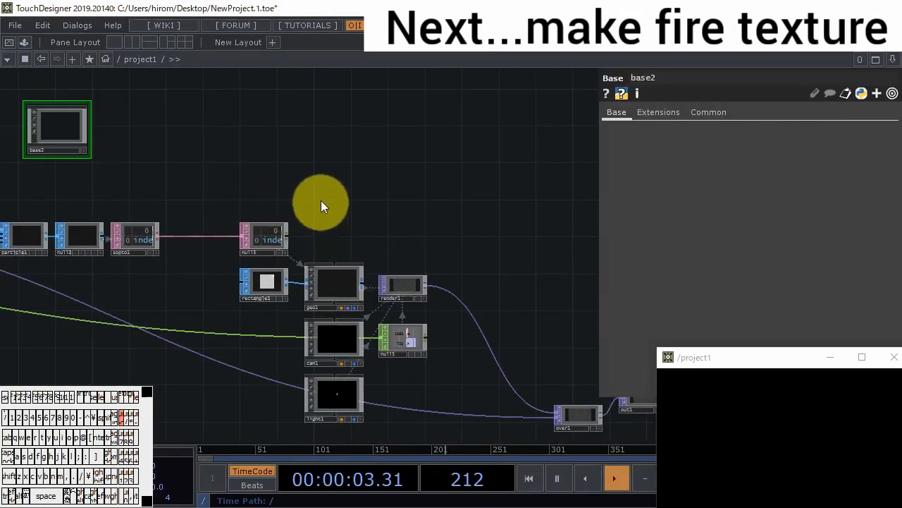
- Create a Constant MAT above geo1 and assign it as geo1's Material
{"action": "double_click", "coordinate": [321, 200]}
{"action": "left_click", "coordinate": [261, 43]}
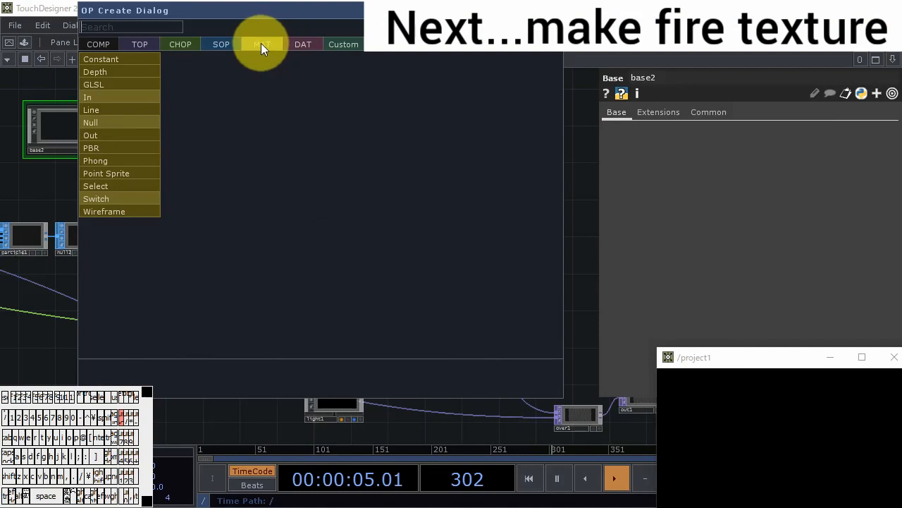
{"action": "left_click", "coordinate": [130, 60]}
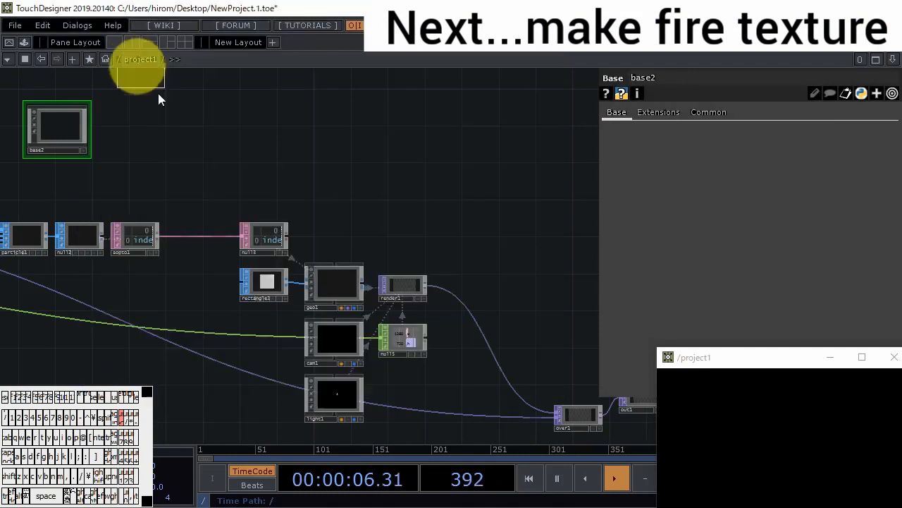
{"action": "left_click", "coordinate": [337, 184]}
{"action": "left_click_drag", "start_coordinate": [341, 182], "coordinate": [347, 274]}
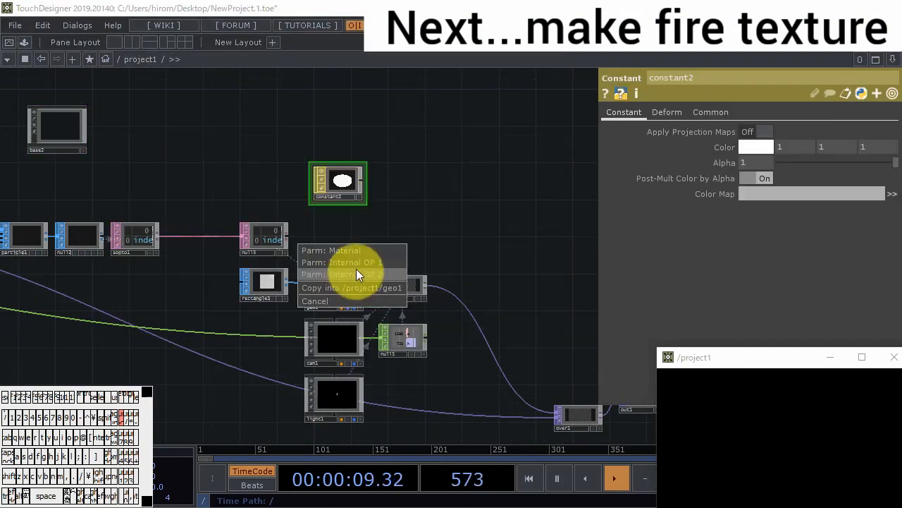
{"action": "left_click", "coordinate": [349, 255]}
{"action": "left_click_drag", "start_coordinate": [725, 357], "coordinate": [660, 282]}
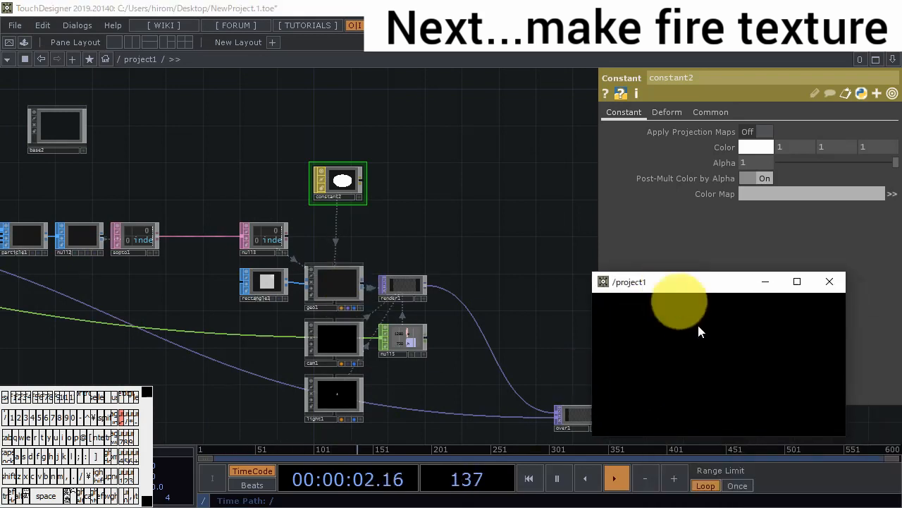
- Test red as constant2's color on the rendered particles and restore it to white
{"action": "left_click", "coordinate": [761, 146]}
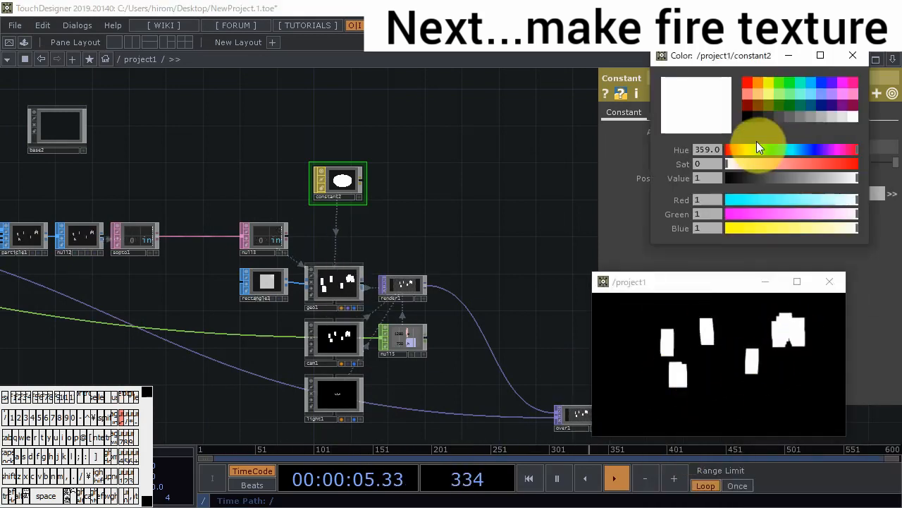
{"action": "left_click", "coordinate": [747, 83]}
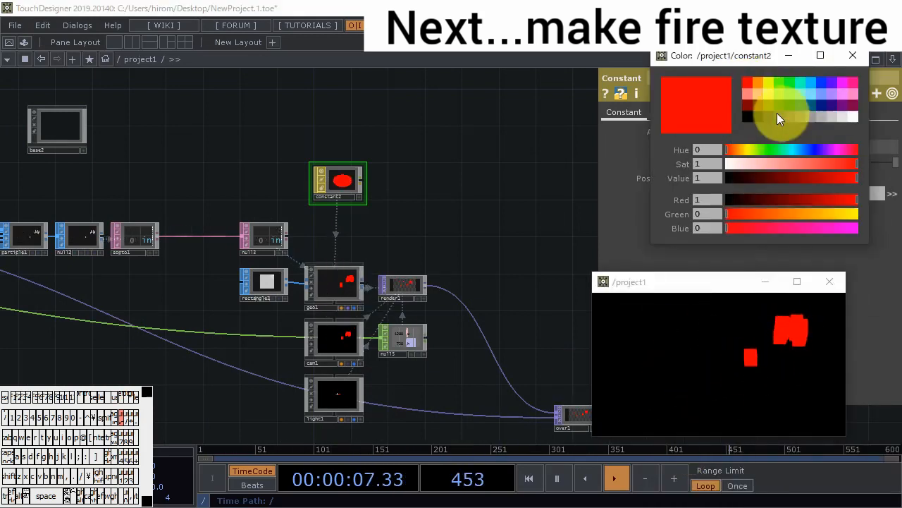
{"action": "left_click", "coordinate": [853, 116]}
{"action": "left_click", "coordinate": [853, 55]}
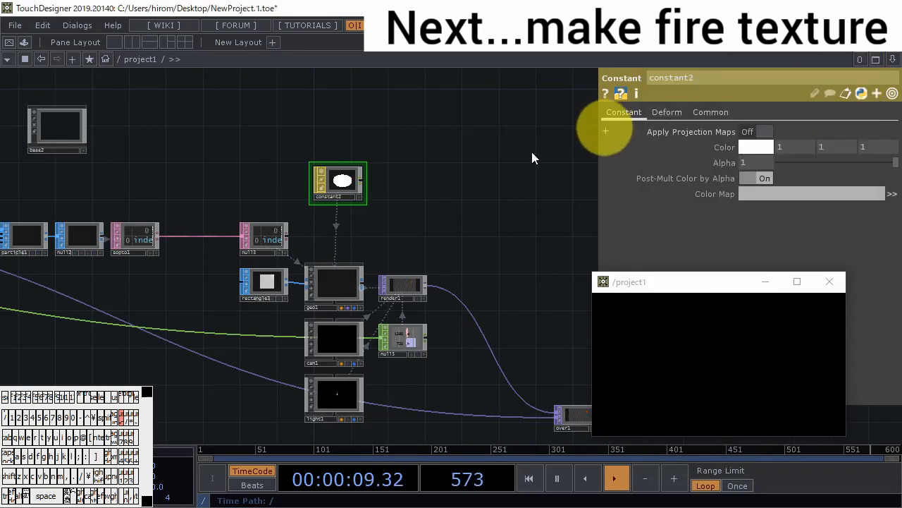
- Add a Null TOP beside constant2, above null3
{"action": "left_click_drag", "start_coordinate": [496, 182], "coordinate": [575, 216]}
{"action": "scroll", "coordinate": [358, 215], "scroll_direction": "up", "scroll_amount": 2}
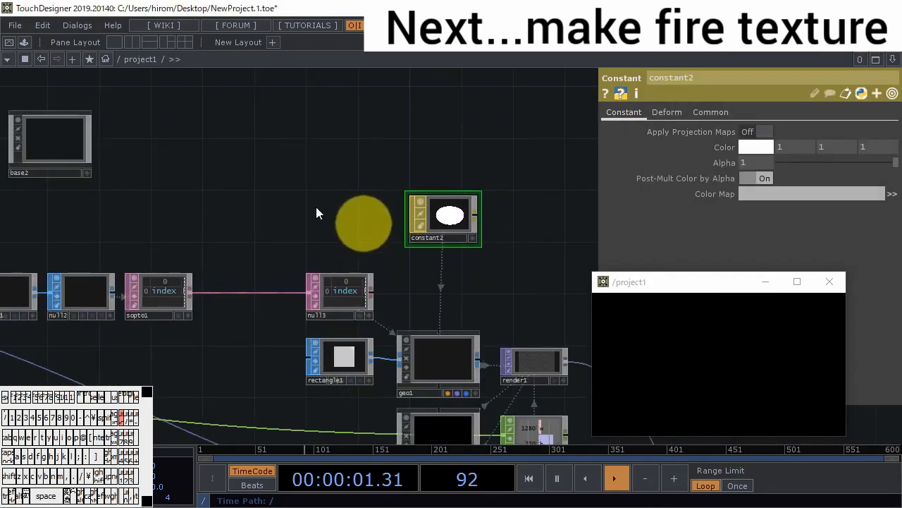
{"action": "double_click", "coordinate": [295, 175]}
{"action": "left_click", "coordinate": [129, 42]}
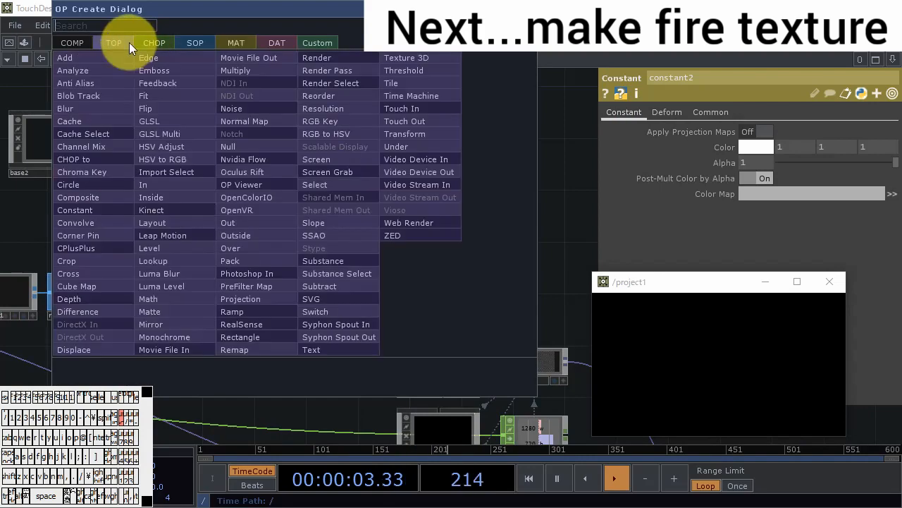
{"action": "left_click", "coordinate": [257, 142]}
{"action": "left_click", "coordinate": [335, 201]}
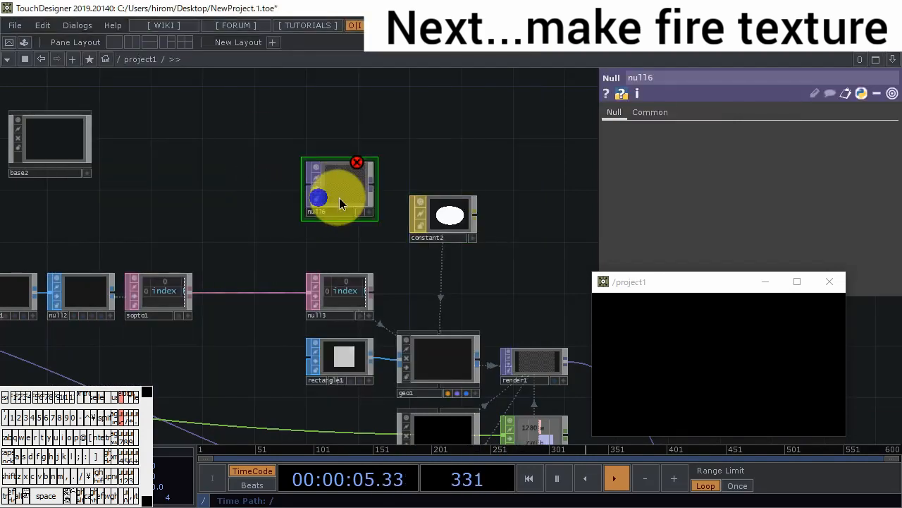
- Add a Noise TOP beside base2 and connect its output to null6
{"action": "double_click", "coordinate": [193, 180]}
{"action": "left_click", "coordinate": [182, 109]}
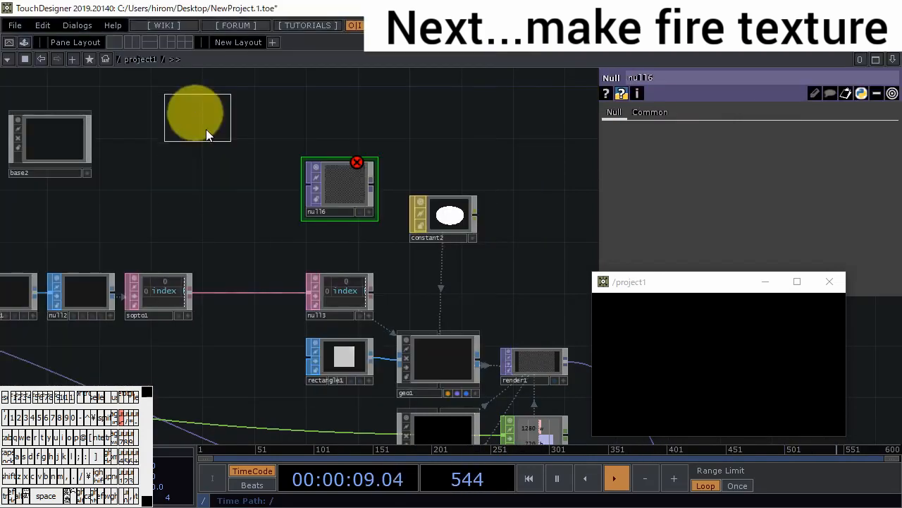
{"action": "left_click", "coordinate": [217, 192]}
{"action": "left_click_drag", "start_coordinate": [255, 184], "coordinate": [294, 182]}
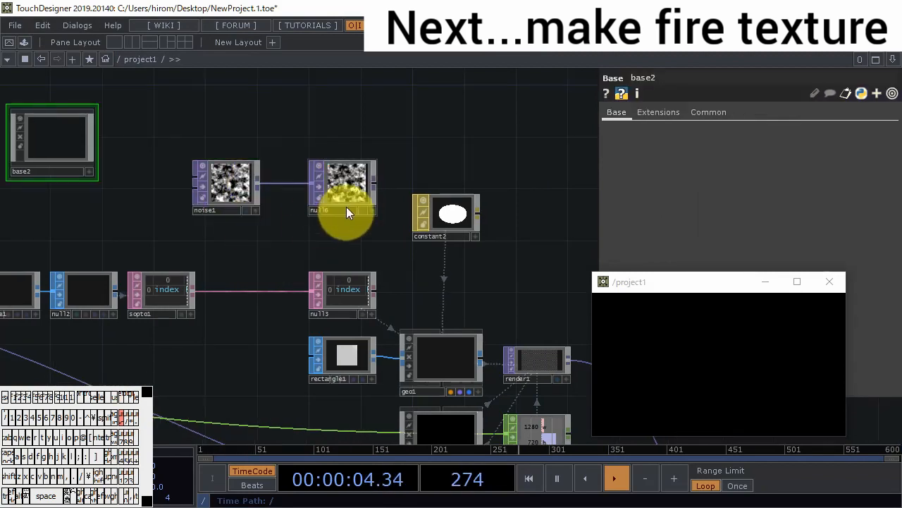
- Assign null6 as constant2's Color Map and draw points in the preview window to check the noise texture on the particles
{"action": "left_click_drag", "start_coordinate": [347, 202], "coordinate": [449, 213]}
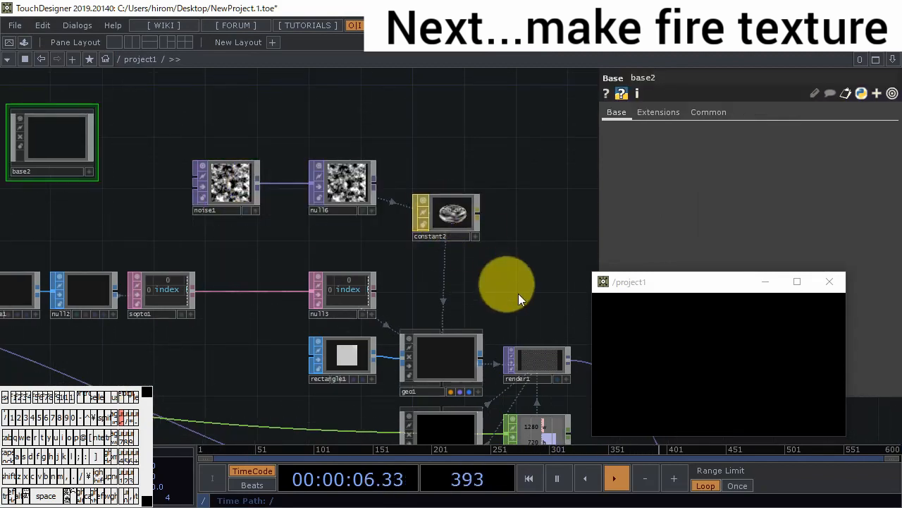
{"action": "left_click", "coordinate": [669, 361]}
{"action": "left_click", "coordinate": [745, 370]}
{"action": "left_click", "coordinate": [773, 391]}
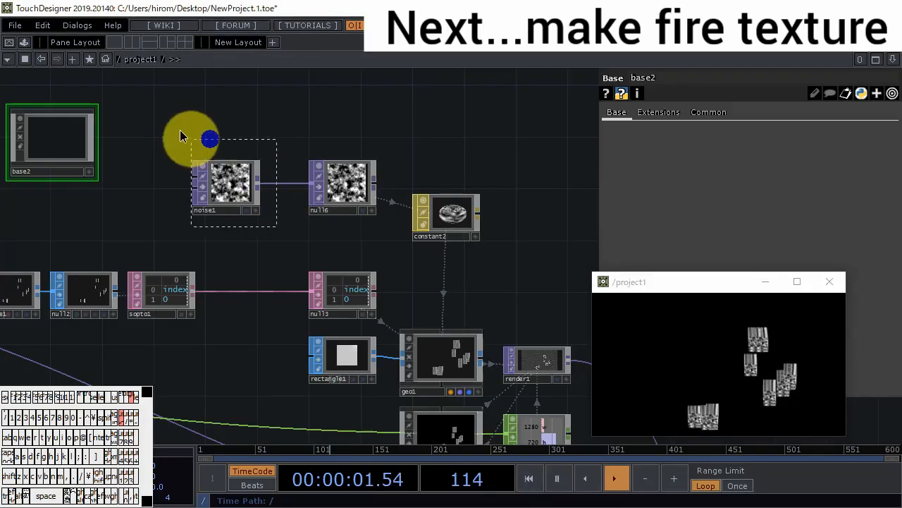
- Collapse noise1 into its own Base component and delete the unused base2
{"action": "left_click", "coordinate": [236, 212]}
{"action": "right_click", "coordinate": [258, 231]}
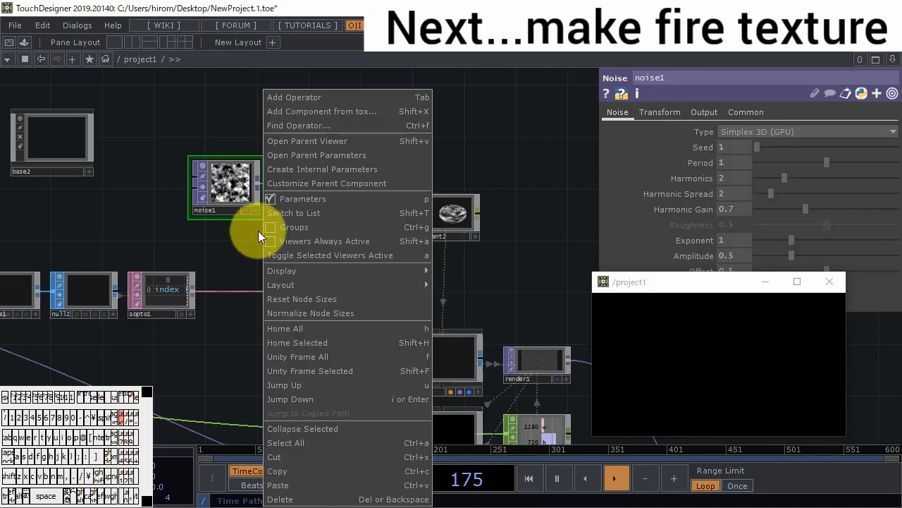
{"action": "left_click", "coordinate": [310, 427]}
{"action": "left_click", "coordinate": [64, 134]}
{"action": "key", "text": "BackSpace"}
{"action": "key", "text": "BackSpace"}
{"action": "key", "text": "BackSpace"}
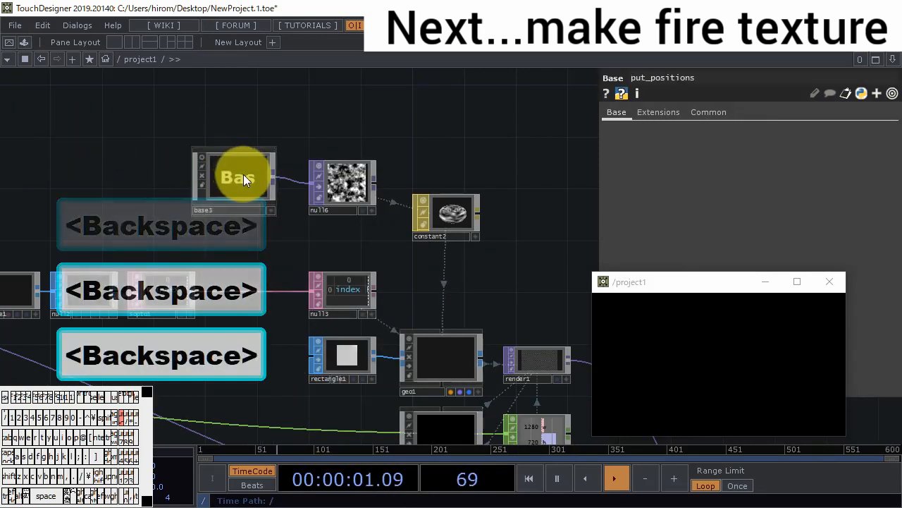
- Inside base3, rename the Out TOP from out2 to out1
{"action": "double_click", "coordinate": [243, 174]}
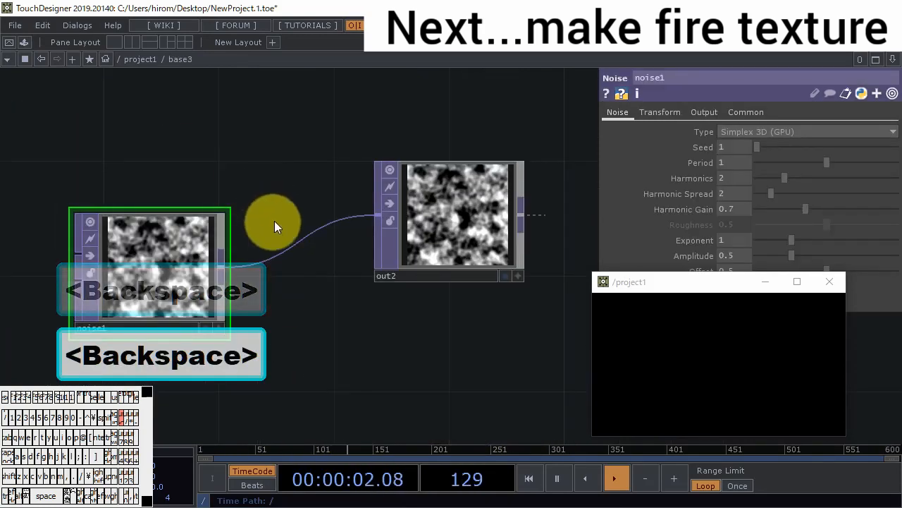
{"action": "scroll", "coordinate": [270, 219], "scroll_direction": "down", "scroll_amount": 5}
{"action": "scroll", "coordinate": [275, 264], "scroll_direction": "up", "scroll_amount": 5}
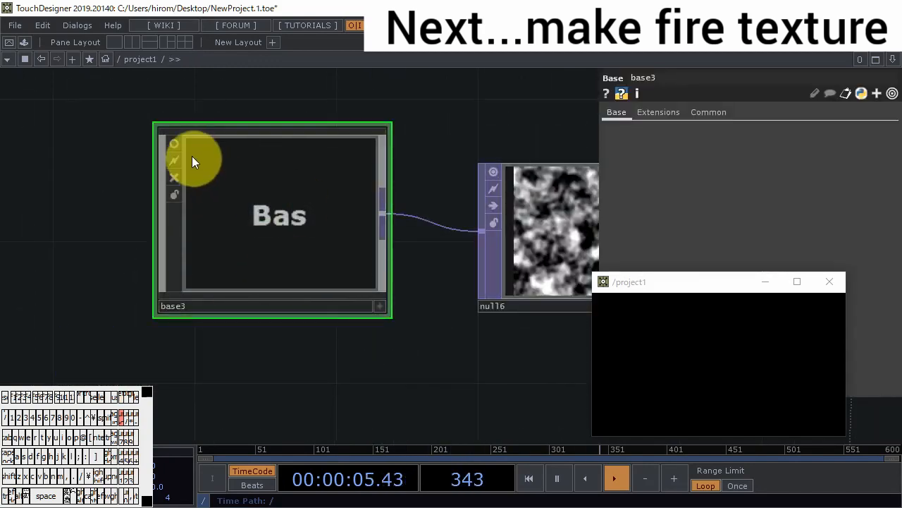
{"action": "left_click", "coordinate": [259, 210]}
{"action": "double_click", "coordinate": [260, 210]}
{"action": "scroll", "coordinate": [337, 232], "scroll_direction": "up", "scroll_amount": 5}
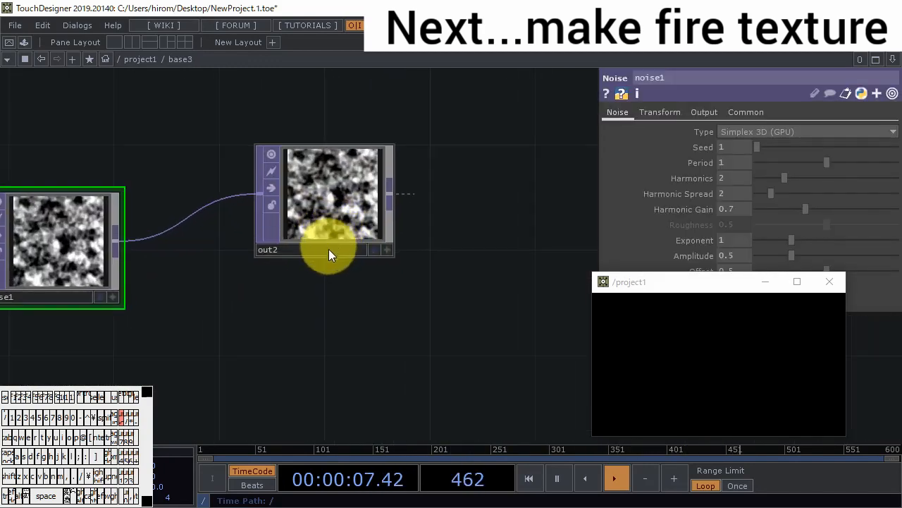
{"action": "left_click", "coordinate": [329, 249]}
{"action": "key", "text": "BackSpace"}
{"action": "type", "text": "1"}
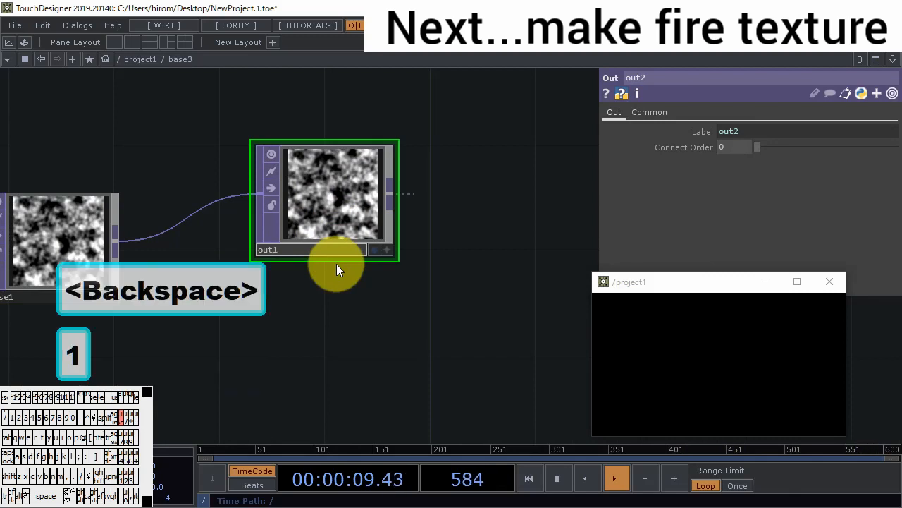
{"action": "key", "text": "Return"}
- Move noise1 farther from out1 and insert a Texture 3D TOP into the wire between them
{"action": "scroll", "coordinate": [350, 328], "scroll_direction": "down", "scroll_amount": 5}
{"action": "left_click_drag", "start_coordinate": [353, 329], "coordinate": [539, 266]}
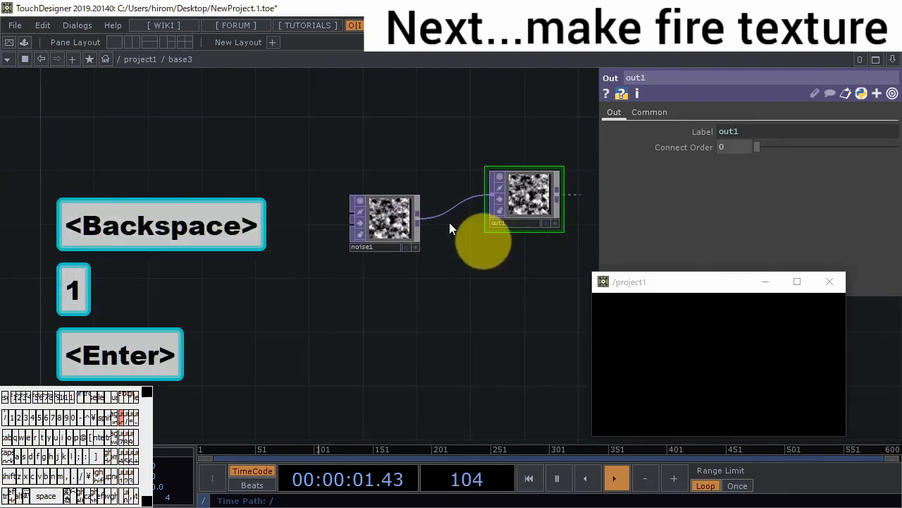
{"action": "left_click_drag", "start_coordinate": [396, 212], "coordinate": [93, 145]}
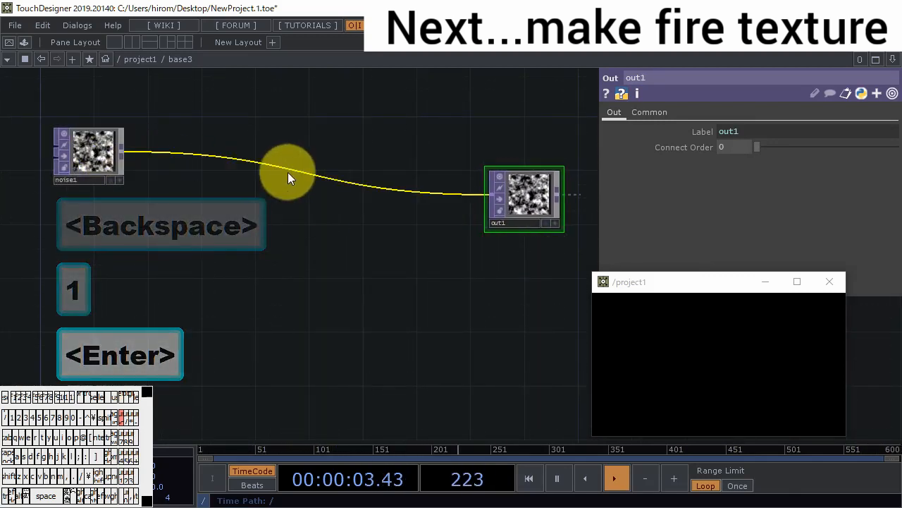
{"action": "right_click", "coordinate": [314, 171]}
{"action": "left_click", "coordinate": [317, 159]}
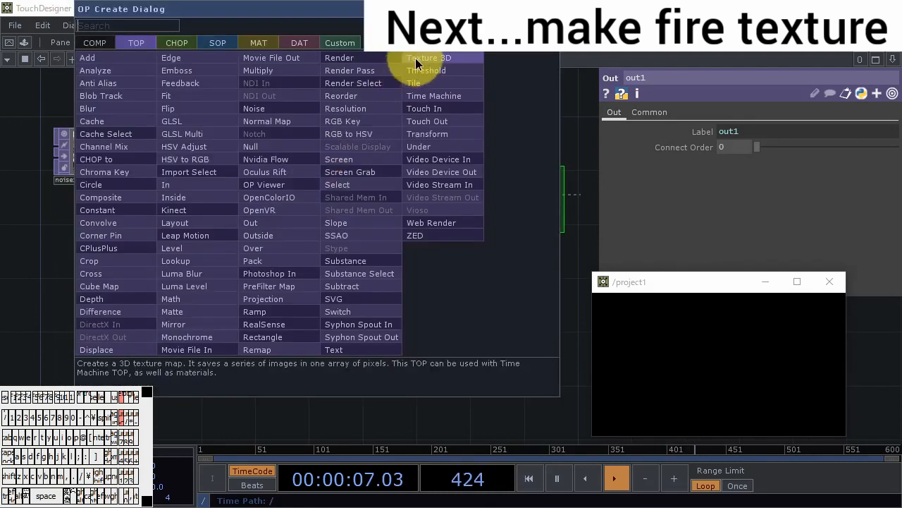
{"action": "left_click", "coordinate": [411, 71]}
{"action": "left_click", "coordinate": [353, 198]}
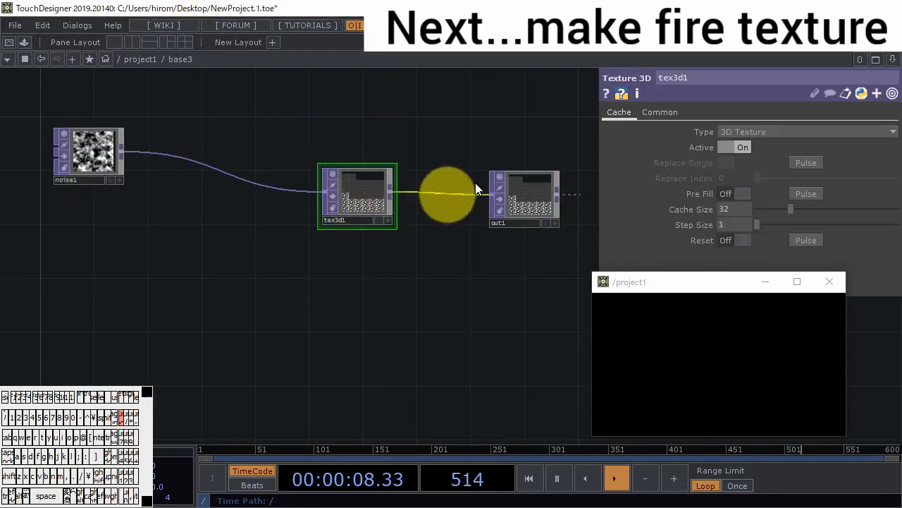
- Set tex3d1's Type to 2D Texture Array and draw in the preview window to check the textured particles
{"action": "left_click", "coordinate": [800, 132]}
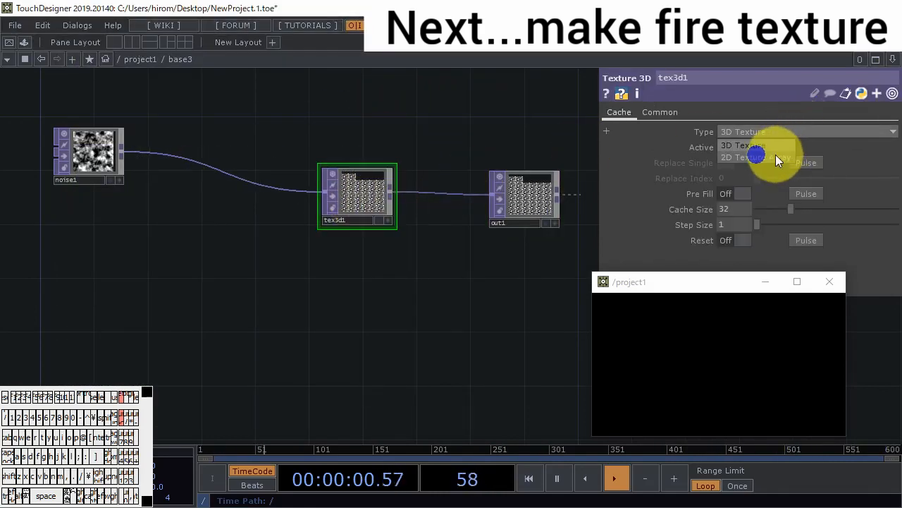
{"action": "left_click", "coordinate": [775, 156]}
{"action": "mouse_move", "coordinate": [706, 339]}
{"action": "left_mouse_down"}
{"action": "mouse_move", "coordinate": [670, 373]}
{"action": "mouse_move", "coordinate": [789, 342]}
{"action": "mouse_move", "coordinate": [789, 391]}
{"action": "mouse_move", "coordinate": [666, 422]}
{"action": "mouse_move", "coordinate": [712, 400]}
{"action": "left_mouse_up"}
{"action": "left_click", "coordinate": [363, 215]}
{"action": "scroll", "coordinate": [363, 215], "scroll_direction": "up", "scroll_amount": 3}
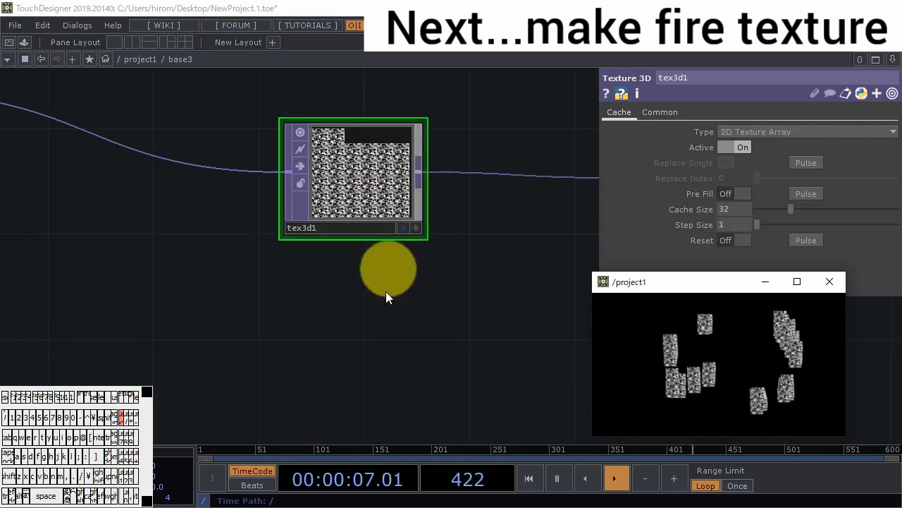
- Add an In CHOP below noise1 inside base3 and return to the project1 network
{"action": "scroll", "coordinate": [376, 326], "scroll_direction": "down", "scroll_amount": 5}
{"action": "scroll", "coordinate": [373, 327], "scroll_direction": "down", "scroll_amount": 1}
{"action": "double_click", "coordinate": [236, 337]}
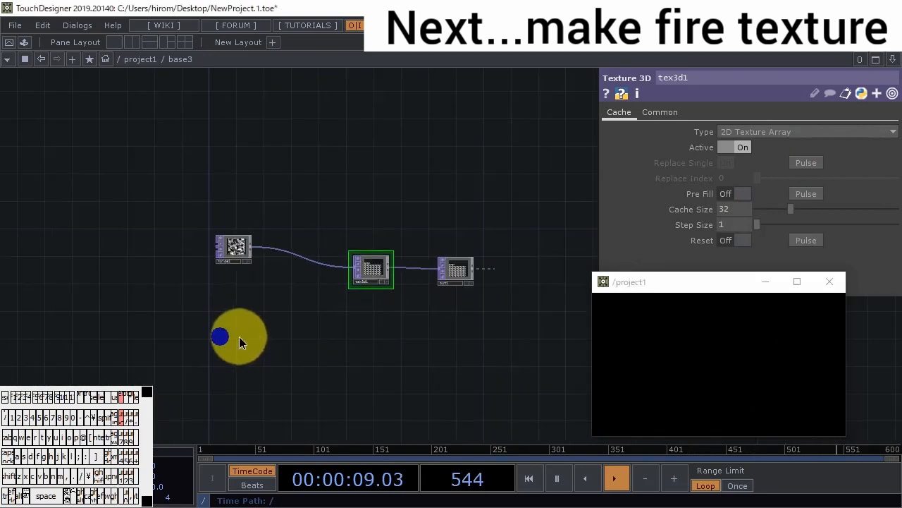
{"action": "left_click", "coordinate": [98, 153]}
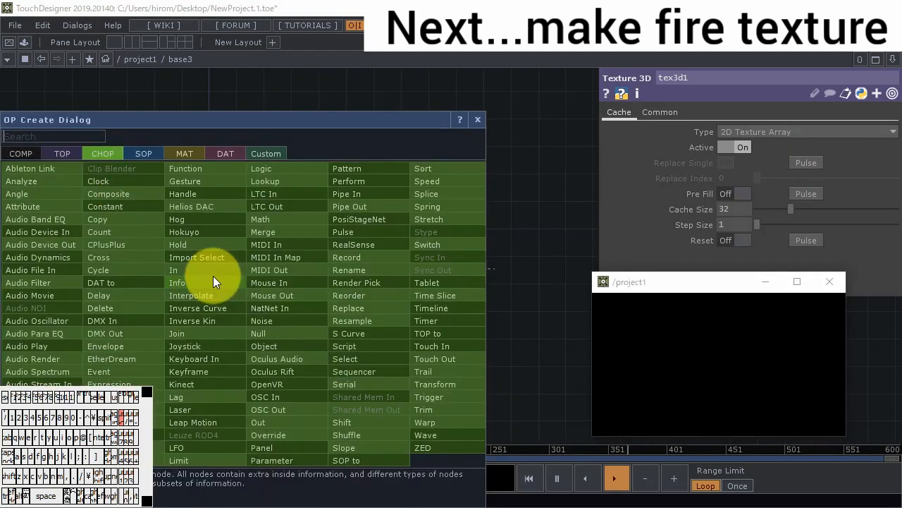
{"action": "left_click", "coordinate": [238, 271]}
{"action": "left_click", "coordinate": [229, 332]}
{"action": "scroll", "coordinate": [229, 334], "scroll_direction": "down", "scroll_amount": 5}
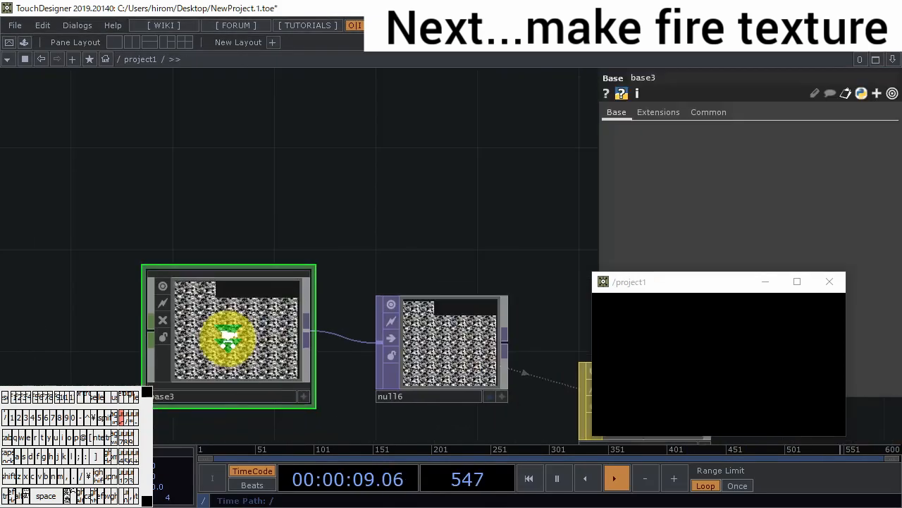
{"action": "scroll", "coordinate": [227, 337], "scroll_direction": "down", "scroll_amount": 4}
{"action": "left_click_drag", "start_coordinate": [268, 276], "coordinate": [553, 137]}
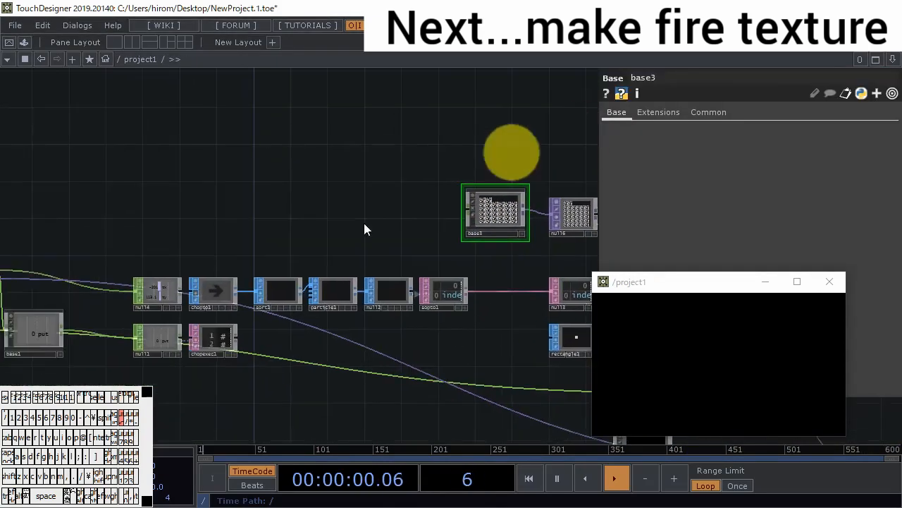
- Add a Constant CHOP above panel1 in the project1 network
{"action": "left_click_drag", "start_coordinate": [236, 224], "coordinate": [207, 258]}
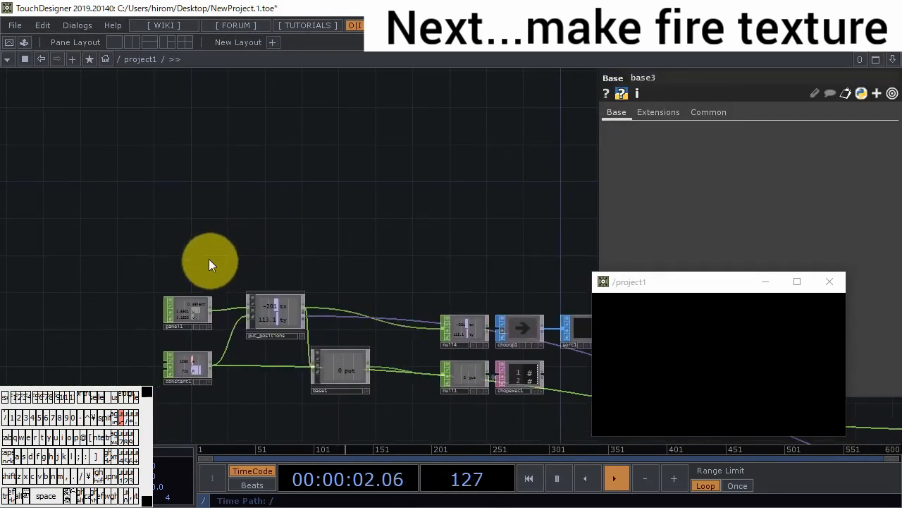
{"action": "double_click", "coordinate": [203, 253]}
{"action": "left_click", "coordinate": [110, 151]}
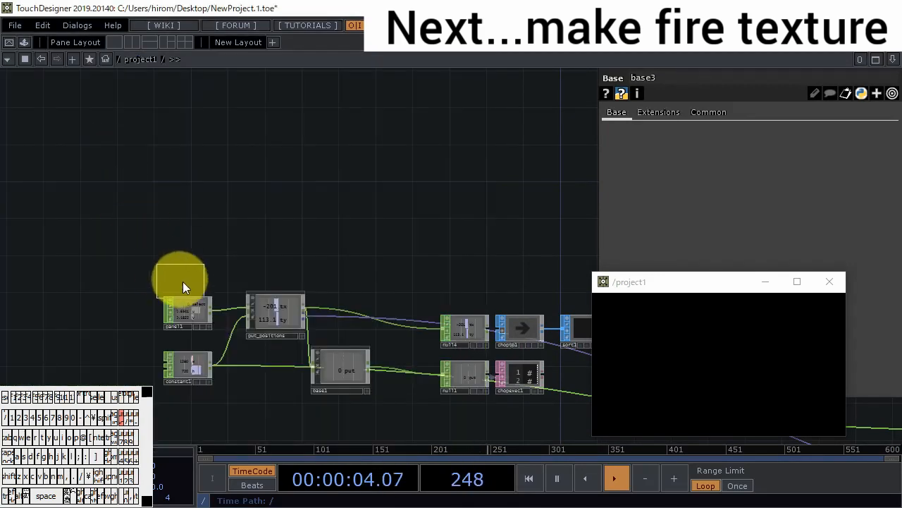
{"action": "left_click", "coordinate": [187, 262]}
- Name constant3's first channel textureSize and set its value to 60
{"action": "left_click", "coordinate": [684, 134]}
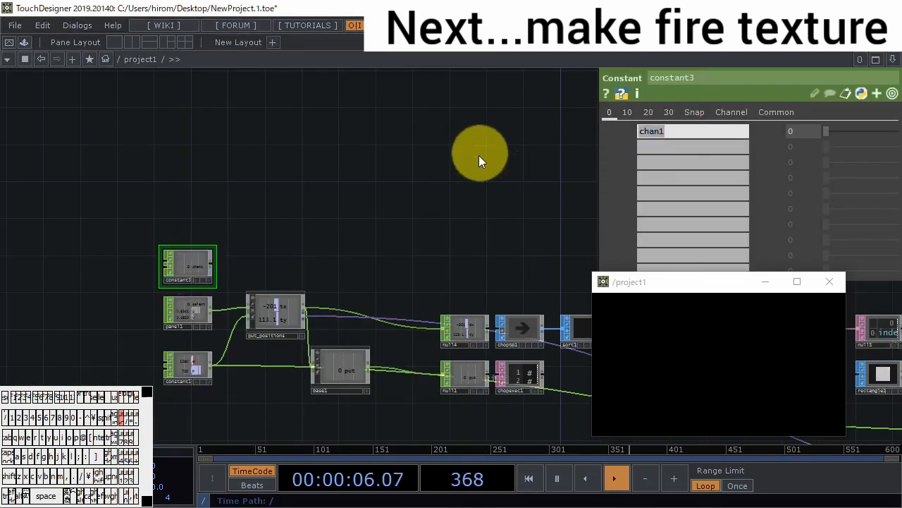
{"action": "type", "text": "texture"}
{"action": "key", "text": "BackSpace"}
{"action": "type", "text": "Sj\\"}
{"action": "key", "text": "BackSpace"}
{"action": "key", "text": "BackSpace"}
{"action": "type", "text": "ize"}
{"action": "key", "text": "Tab"}
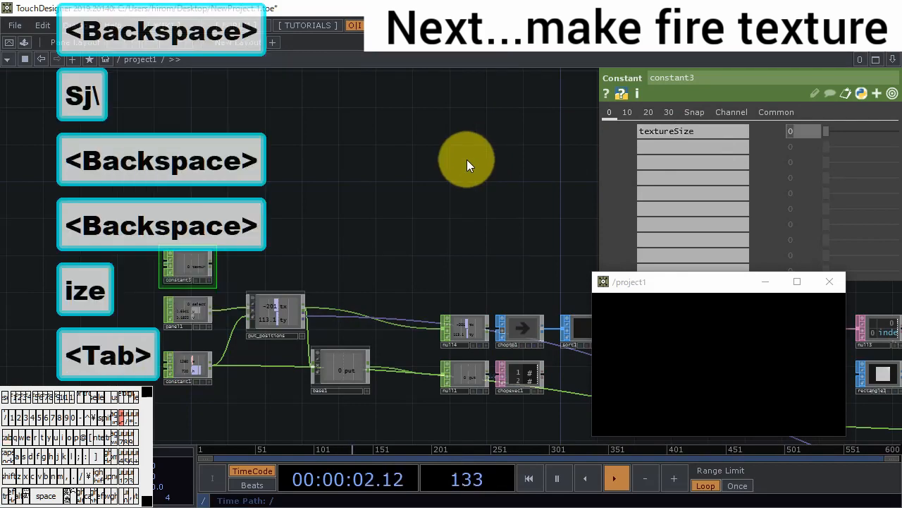
{"action": "type", "text": "5"}
{"action": "key", "text": "BackSpace"}
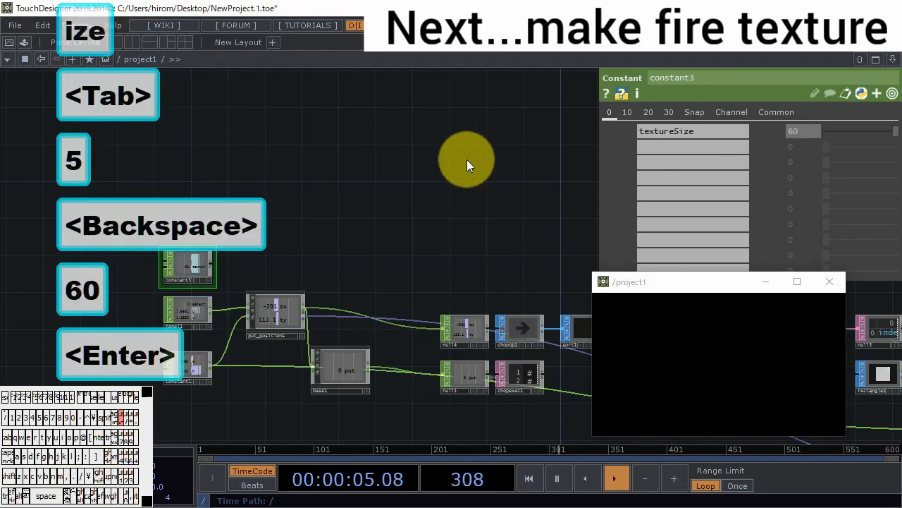
- Append a Null CHOP to constant3, place it beside base3, and wire its output into base3's input
{"action": "right_click", "coordinate": [209, 264]}
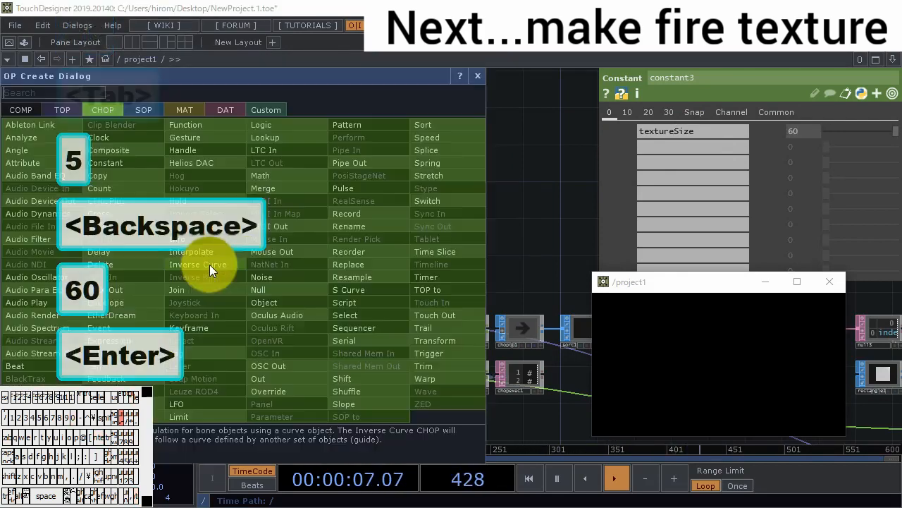
{"action": "left_click", "coordinate": [281, 288]}
{"action": "left_click", "coordinate": [345, 265]}
{"action": "left_click_drag", "start_coordinate": [419, 259], "coordinate": [245, 248]}
{"action": "left_click_drag", "start_coordinate": [179, 259], "coordinate": [523, 246]}
{"action": "left_click_drag", "start_coordinate": [568, 179], "coordinate": [422, 181]}
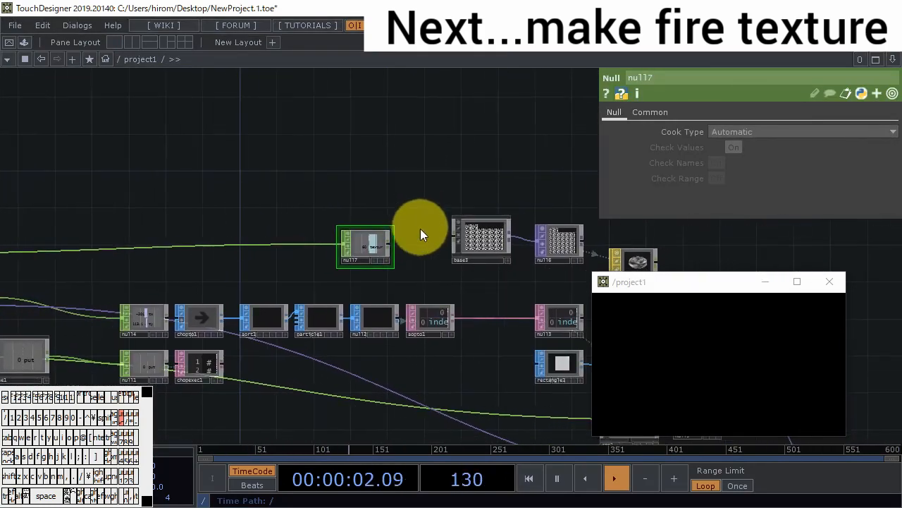
{"action": "scroll", "coordinate": [420, 230], "scroll_direction": "up", "scroll_amount": 4}
{"action": "left_click_drag", "start_coordinate": [361, 259], "coordinate": [474, 242]}
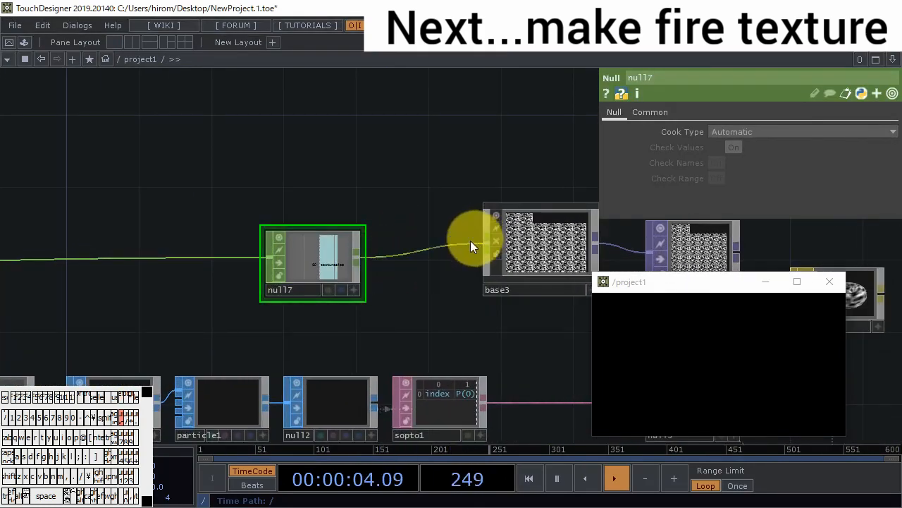
- Delete null7 so that constant3 feeds base3 directly, and enter base3's network
{"action": "left_click", "coordinate": [330, 246]}
{"action": "key", "text": "BackSpace"}
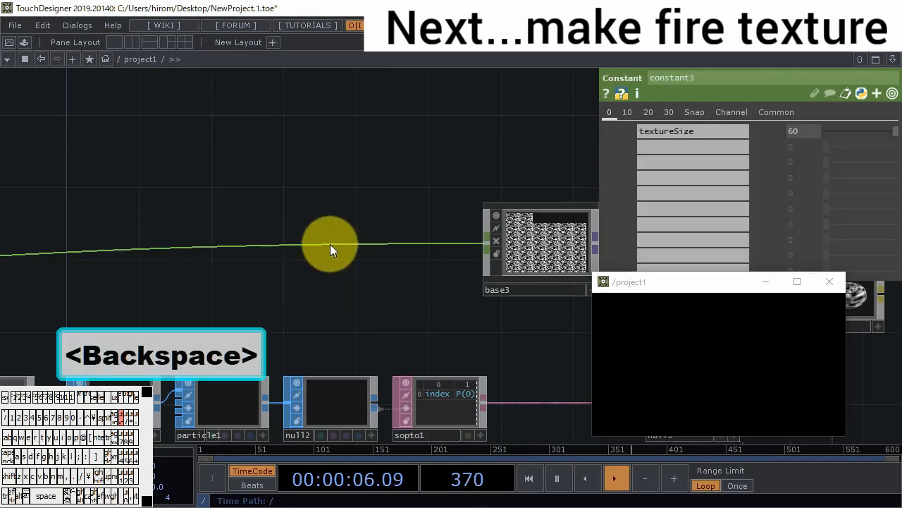
{"action": "double_click", "coordinate": [564, 246]}
{"action": "scroll", "coordinate": [317, 339], "scroll_direction": "up", "scroll_amount": 6}
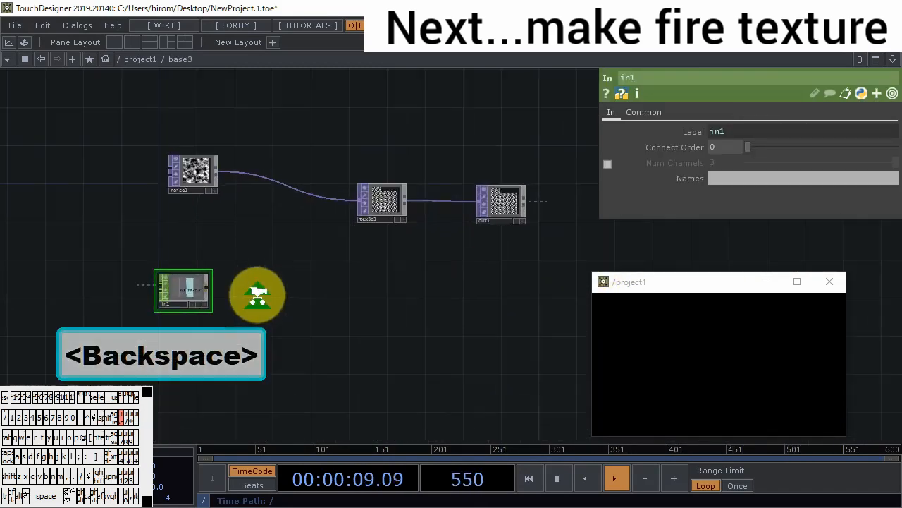
- Append a Null CHOP to in1 and place it below tex3d1
{"action": "right_click", "coordinate": [171, 283]}
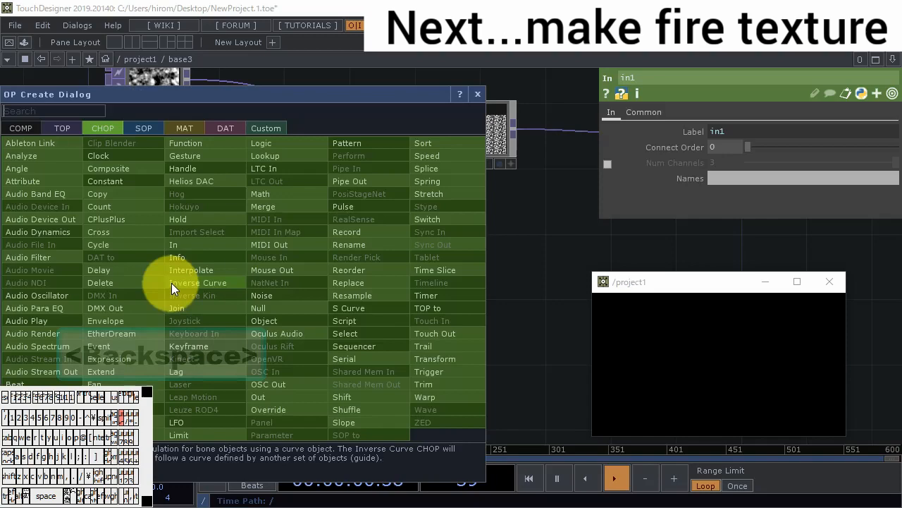
{"action": "left_click", "coordinate": [255, 292]}
{"action": "left_click", "coordinate": [460, 289]}
{"action": "left_click_drag", "start_coordinate": [478, 237], "coordinate": [394, 239]}
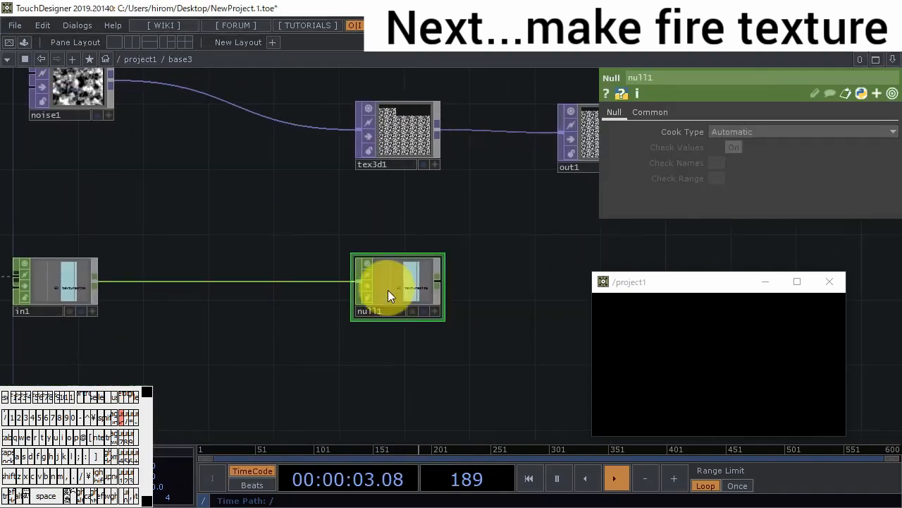
- Link tex3d1's Cache Size to null1's textureSize channel with a CHOP Reference
{"action": "left_click_drag", "start_coordinate": [378, 146], "coordinate": [721, 209]}
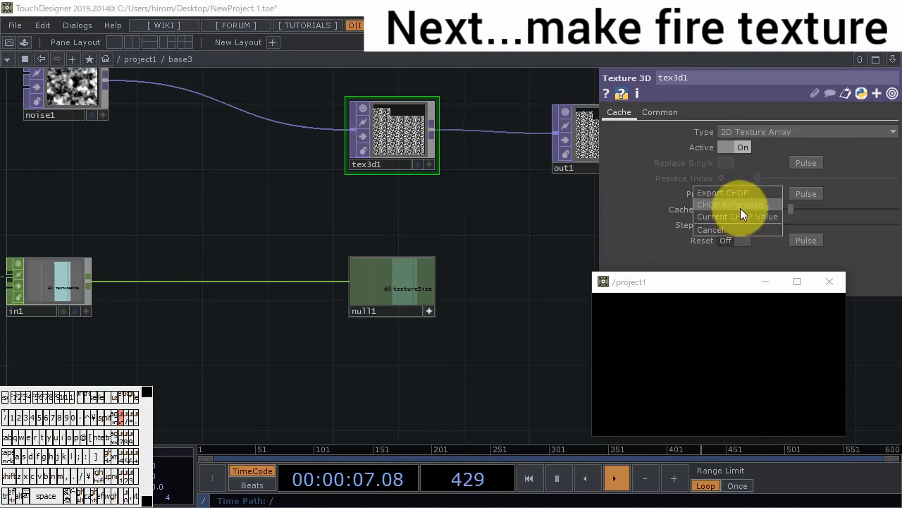
{"action": "left_click", "coordinate": [740, 209]}
{"action": "mouse_move", "coordinate": [478, 252]}
{"action": "left_mouse_down"}
{"action": "mouse_move", "coordinate": [483, 318]}
{"action": "mouse_move", "coordinate": [501, 341]}
{"action": "left_mouse_up"}
{"action": "scroll", "coordinate": [416, 237], "scroll_direction": "up", "scroll_amount": 6}
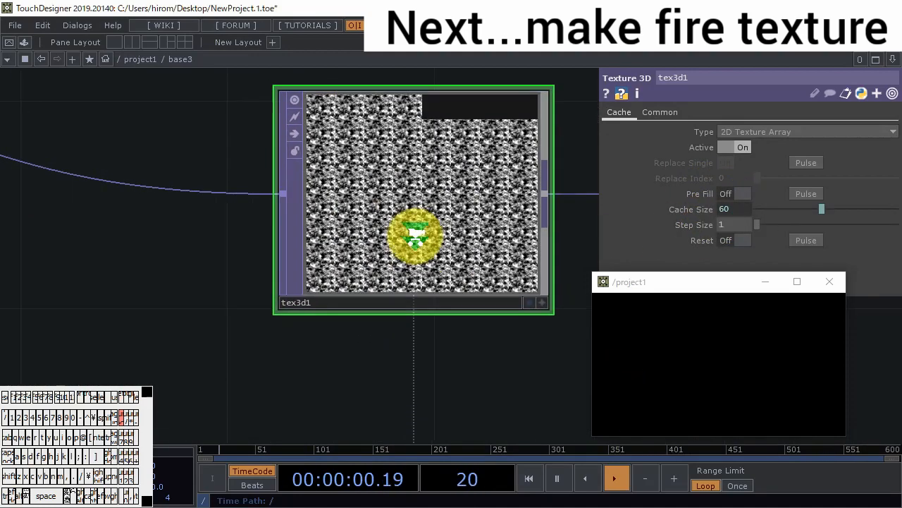
- Move noise1 farther from tex3d1 and insert a Level TOP into the wire between them
{"action": "scroll", "coordinate": [416, 237], "scroll_direction": "down", "scroll_amount": 8}
{"action": "mouse_move", "coordinate": [738, 383]}
{"action": "left_mouse_down"}
{"action": "mouse_move", "coordinate": [729, 387]}
{"action": "mouse_move", "coordinate": [705, 349]}
{"action": "left_mouse_up"}
{"action": "left_click_drag", "start_coordinate": [484, 303], "coordinate": [517, 324]}
{"action": "left_click_drag", "start_coordinate": [219, 214], "coordinate": [139, 249]}
{"action": "left_click_drag", "start_coordinate": [139, 249], "coordinate": [81, 225]}
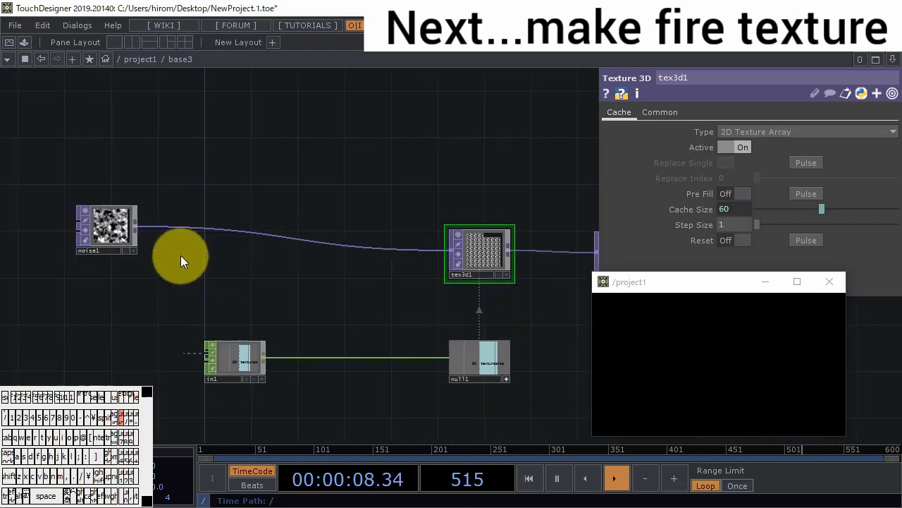
{"action": "right_click", "coordinate": [204, 226]}
{"action": "left_click", "coordinate": [218, 213]}
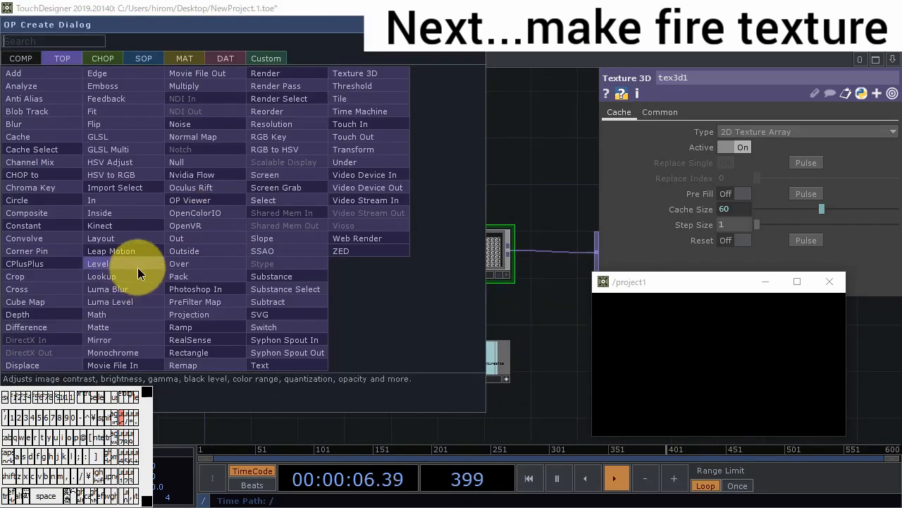
{"action": "left_click", "coordinate": [137, 267]}
{"action": "left_click", "coordinate": [203, 252]}
- Set level1's High R to 0 to remove red from the noise
{"action": "scroll", "coordinate": [220, 255], "scroll_direction": "up", "scroll_amount": 2}
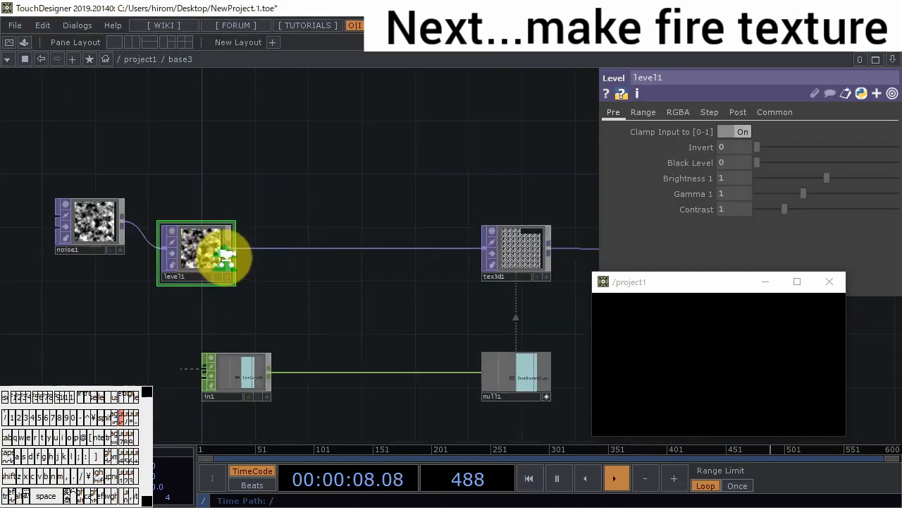
{"action": "left_click", "coordinate": [677, 113]}
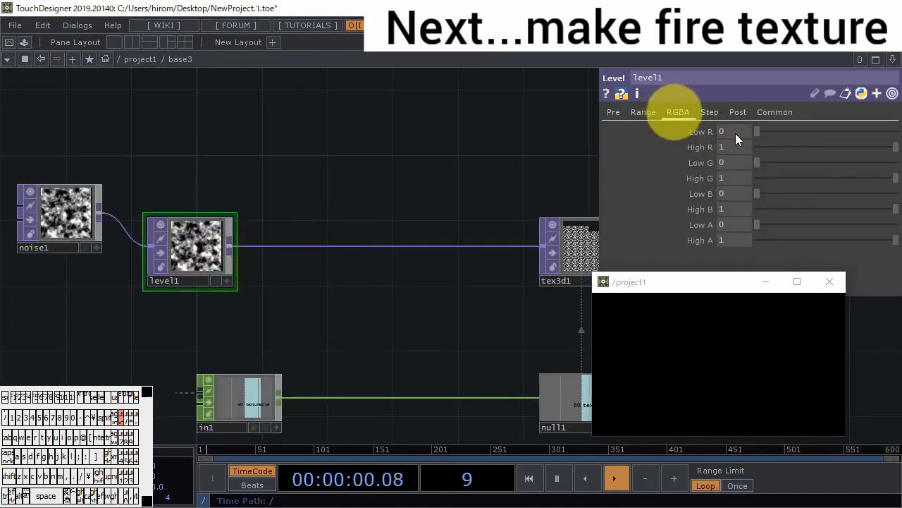
{"action": "left_click_drag", "start_coordinate": [778, 147], "coordinate": [742, 148]}
- Insert an HSV Adjust TOP into the wire between level1 and tex3d1
{"action": "right_click", "coordinate": [267, 244]}
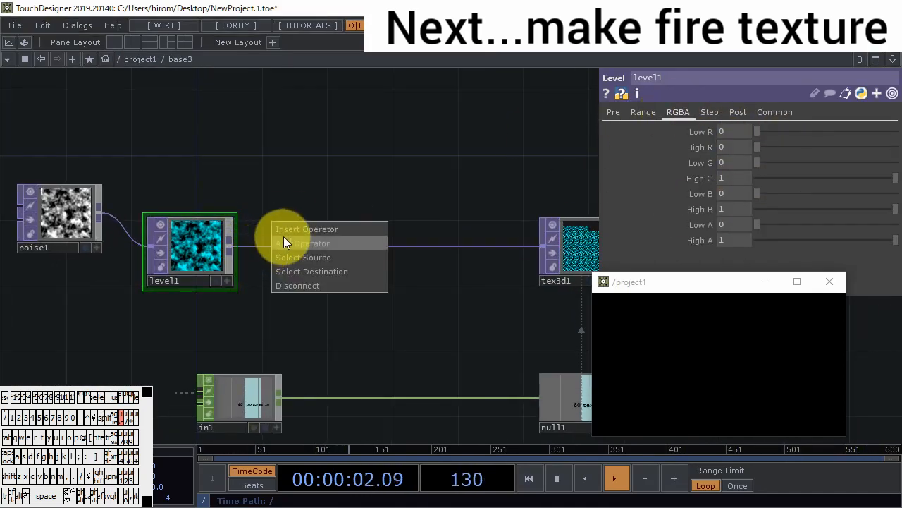
{"action": "left_click", "coordinate": [291, 226]}
{"action": "left_click", "coordinate": [169, 176]}
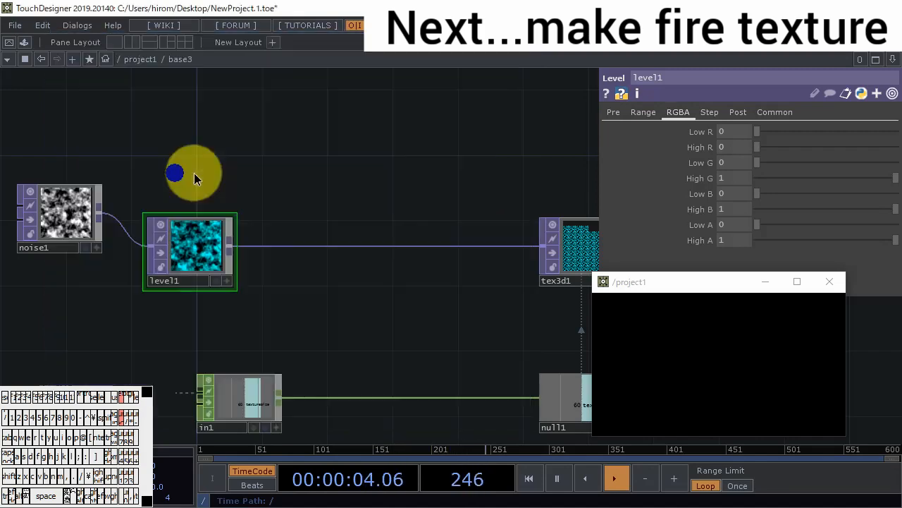
{"action": "left_click", "coordinate": [286, 247]}
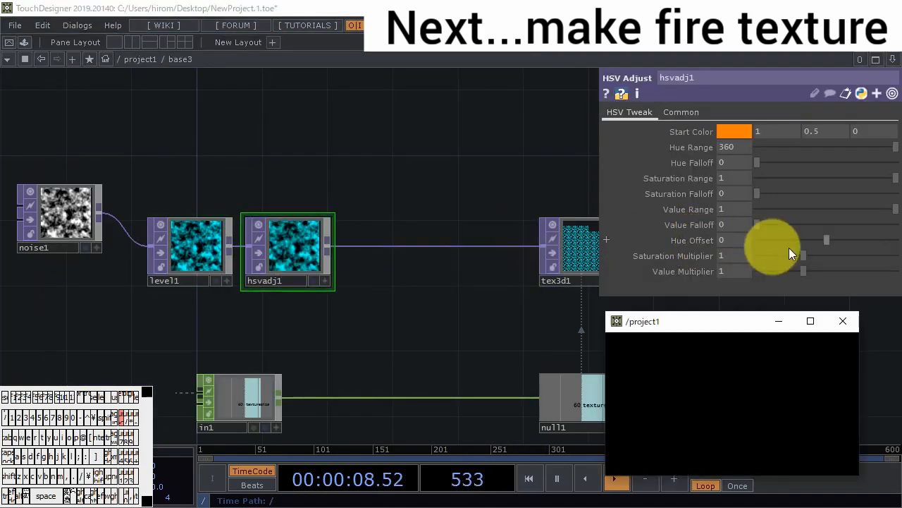
- Set hsvadj1's Hue Offset to -135 and draw in the preview window to check the particle colour
{"action": "mouse_move", "coordinate": [790, 243]}
{"action": "left_mouse_down"}
{"action": "mouse_move", "coordinate": [808, 236]}
{"action": "mouse_move", "coordinate": [797, 234]}
{"action": "left_mouse_up"}
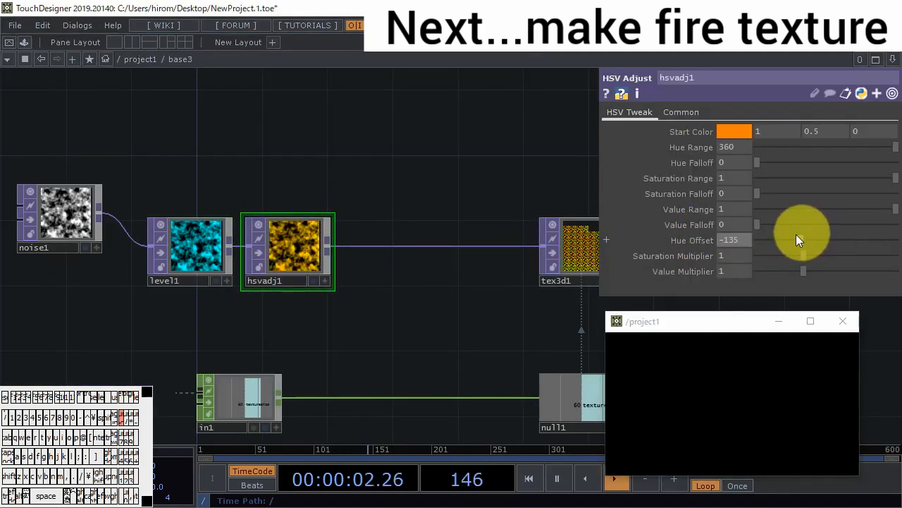
{"action": "left_click", "coordinate": [660, 354]}
{"action": "left_click", "coordinate": [695, 395]}
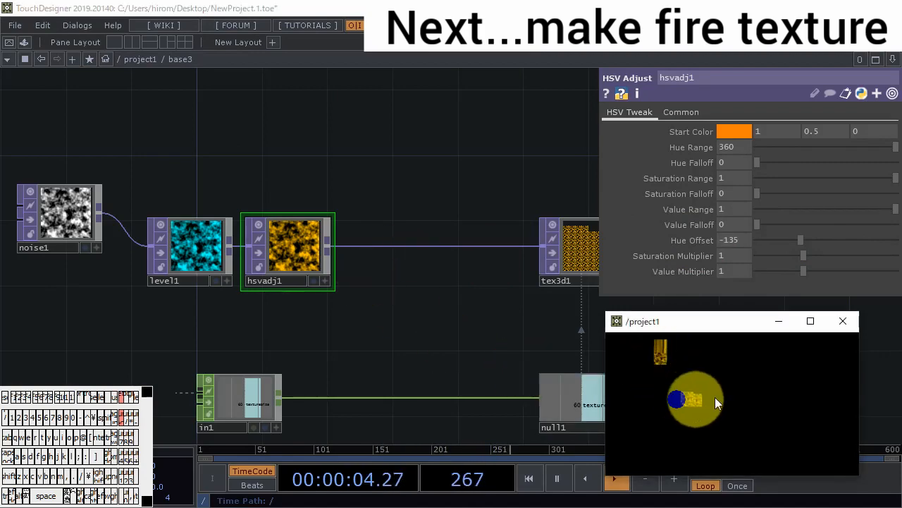
{"action": "left_click", "coordinate": [757, 390]}
- Insert a second Level TOP into the wire between hsvadj1 and tex3d1
{"action": "right_click", "coordinate": [365, 246]}
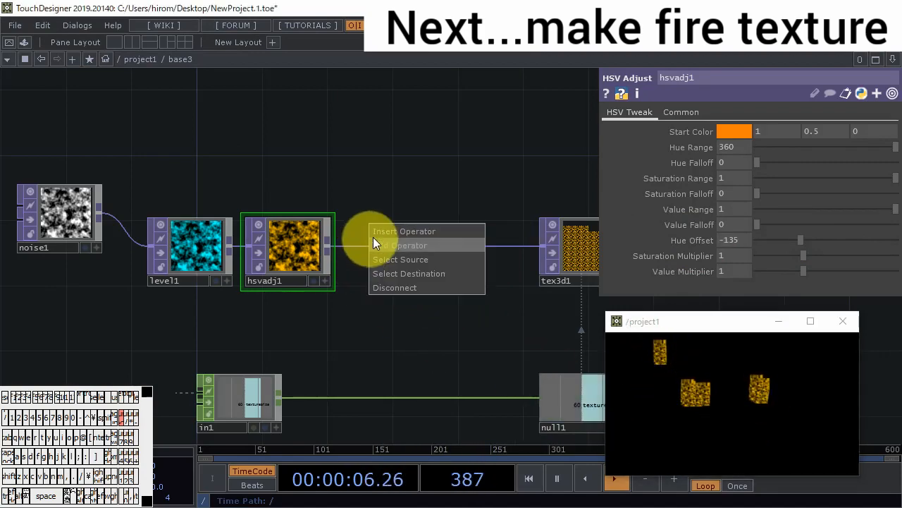
{"action": "left_click", "coordinate": [374, 239]}
{"action": "left_click", "coordinate": [290, 282]}
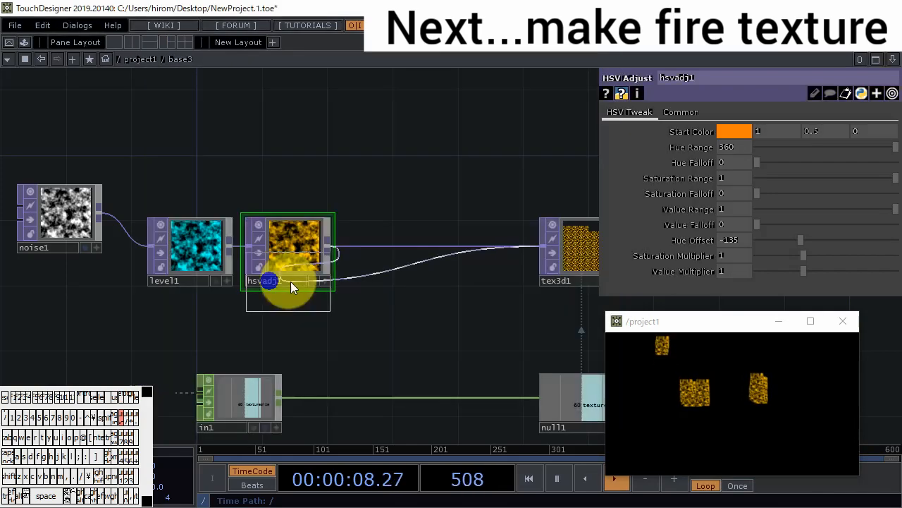
{"action": "left_click", "coordinate": [385, 254]}
- Set level2's Brightness 1 to 1.72 and draw in the preview window to check the brighter particles
{"action": "left_click_drag", "start_coordinate": [825, 179], "coordinate": [878, 195]}
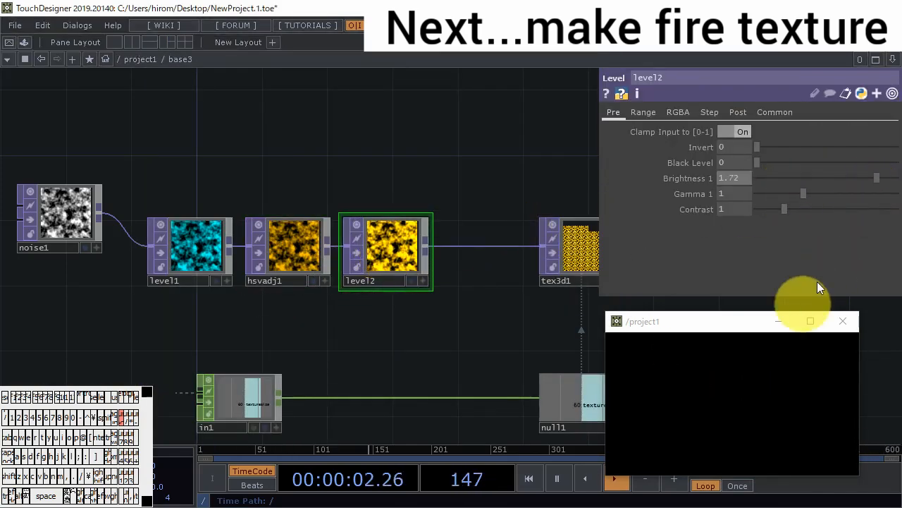
{"action": "left_click", "coordinate": [740, 407]}
{"action": "left_click", "coordinate": [702, 388]}
{"action": "left_click", "coordinate": [679, 423]}
{"action": "left_click", "coordinate": [817, 372]}
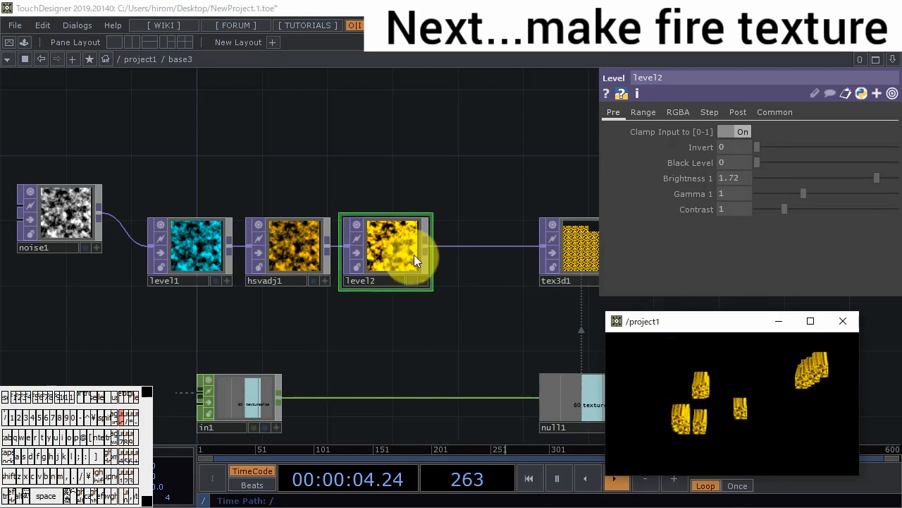
- Shift level1, hsvadj1 and level2 closer to noise1 and insert a Channel Mix TOP between level2 and tex3d1
{"action": "left_click", "coordinate": [423, 335]}
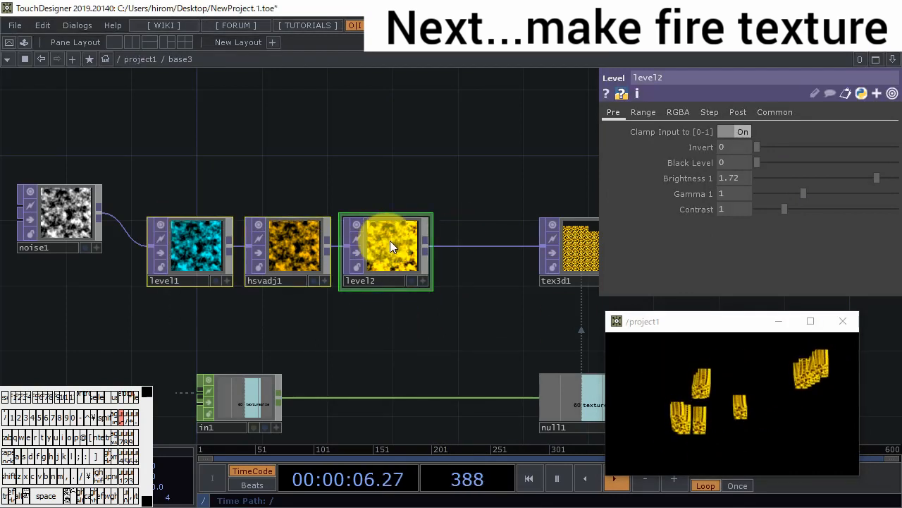
{"action": "left_click_drag", "start_coordinate": [390, 241], "coordinate": [341, 241]}
{"action": "right_click", "coordinate": [436, 245]}
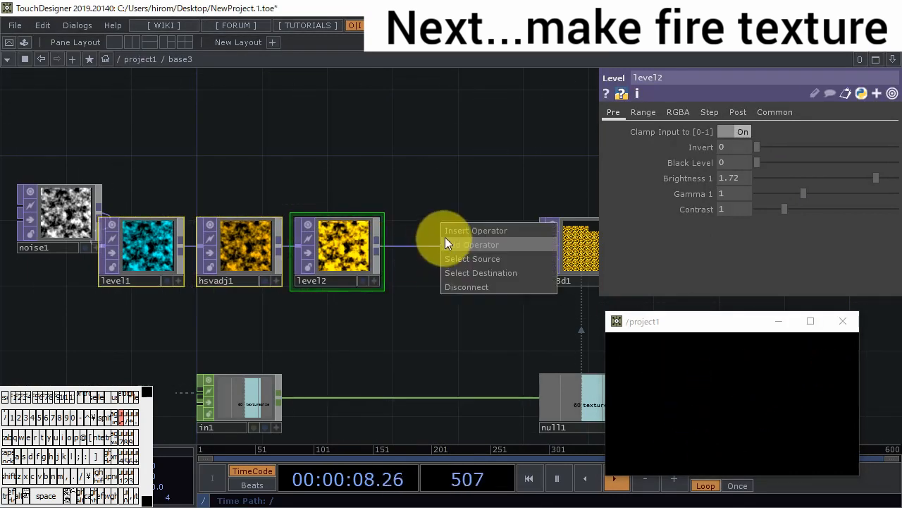
{"action": "left_click", "coordinate": [447, 233]}
{"action": "left_click", "coordinate": [265, 187]}
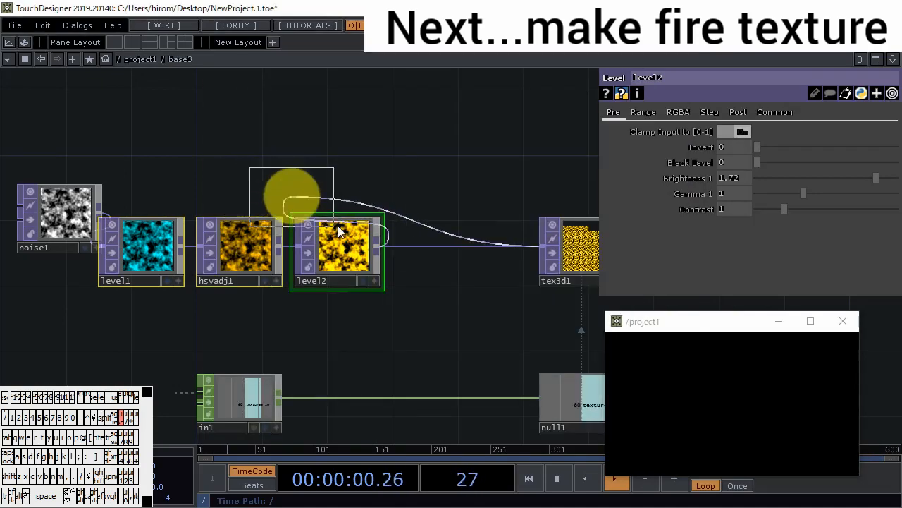
{"action": "left_click", "coordinate": [459, 261]}
- Examine chanmix1's image up close and draw in the preview window to inspect the black areas of the particles
{"action": "scroll", "coordinate": [486, 264], "scroll_direction": "up", "scroll_amount": 4}
{"action": "scroll", "coordinate": [429, 252], "scroll_direction": "up", "scroll_amount": 4}
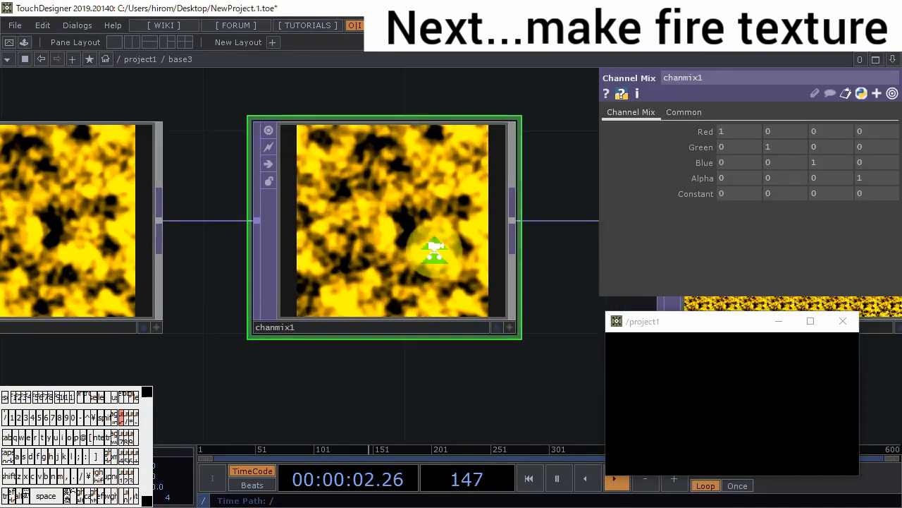
{"action": "left_click", "coordinate": [683, 395]}
{"action": "left_click", "coordinate": [676, 400]}
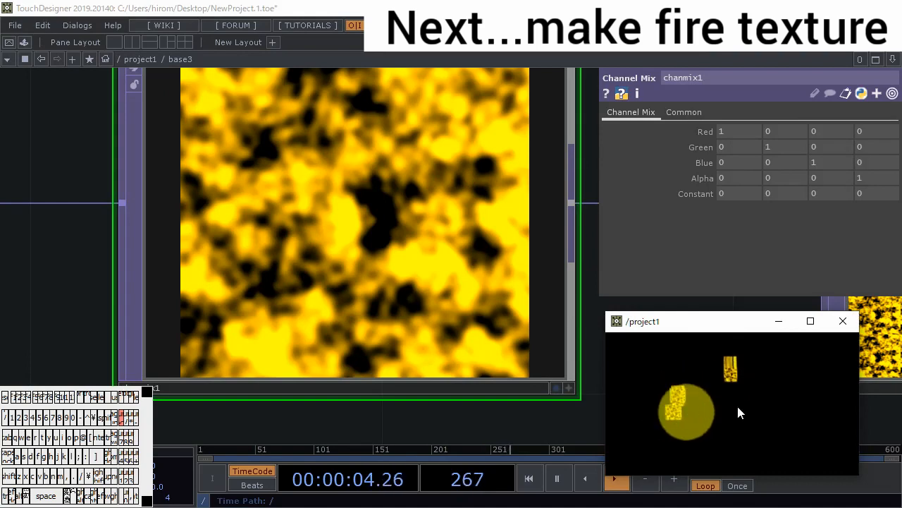
{"action": "left_click", "coordinate": [765, 396]}
{"action": "left_click", "coordinate": [348, 242]}
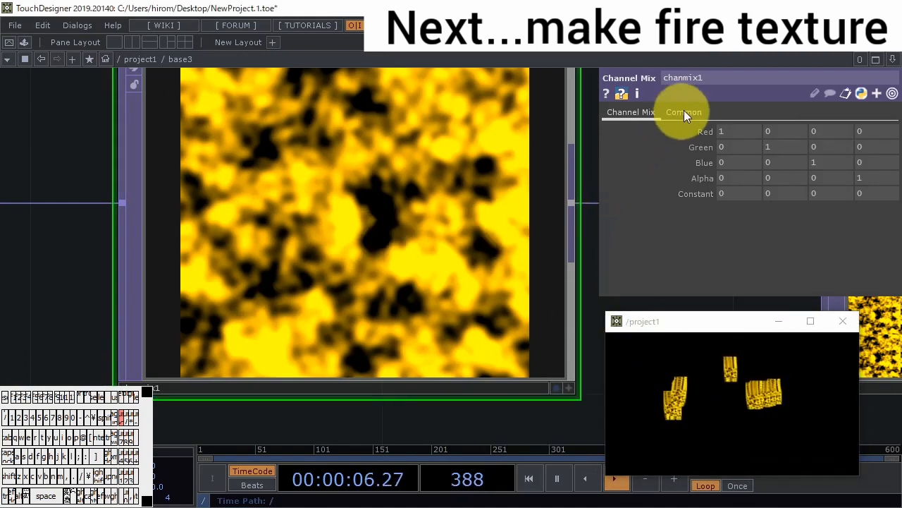
- Set chanmix1's Alpha row to 1, 1, 1, 0 so red, green and blue drive the alpha
{"action": "scroll", "coordinate": [514, 185], "scroll_direction": "down", "scroll_amount": 4}
{"action": "left_click", "coordinate": [741, 178]}
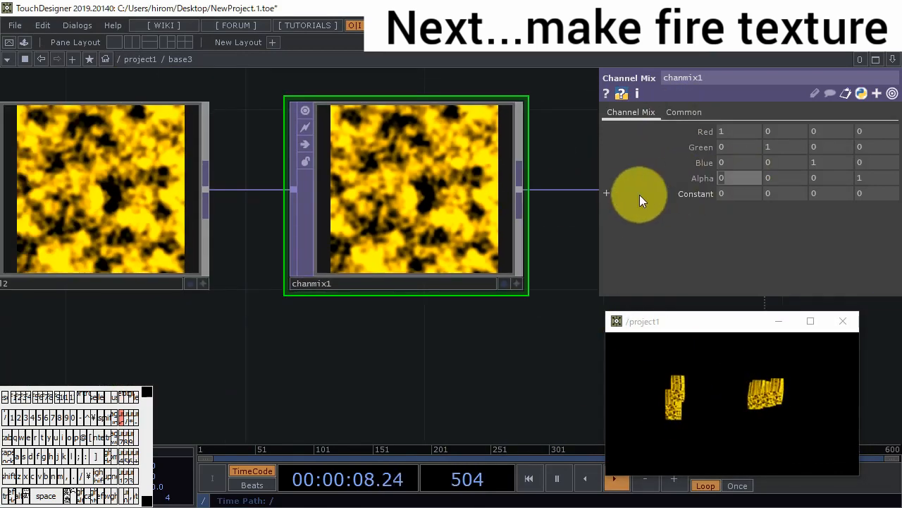
{"action": "type", "text": "1"}
{"action": "left_click_drag", "start_coordinate": [776, 179], "coordinate": [756, 180]}
{"action": "type", "text": "1"}
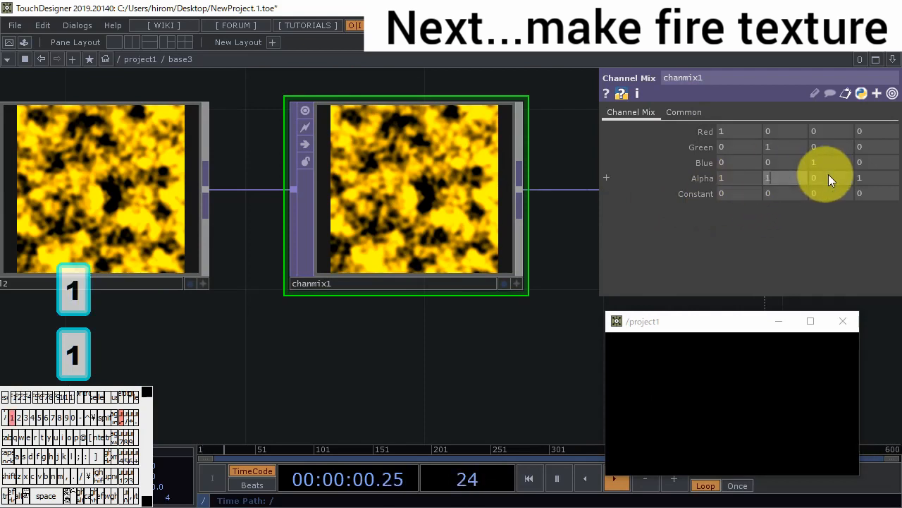
{"action": "left_click_drag", "start_coordinate": [828, 175], "coordinate": [793, 179]}
{"action": "type", "text": "1"}
{"action": "left_click_drag", "start_coordinate": [875, 180], "coordinate": [769, 183]}
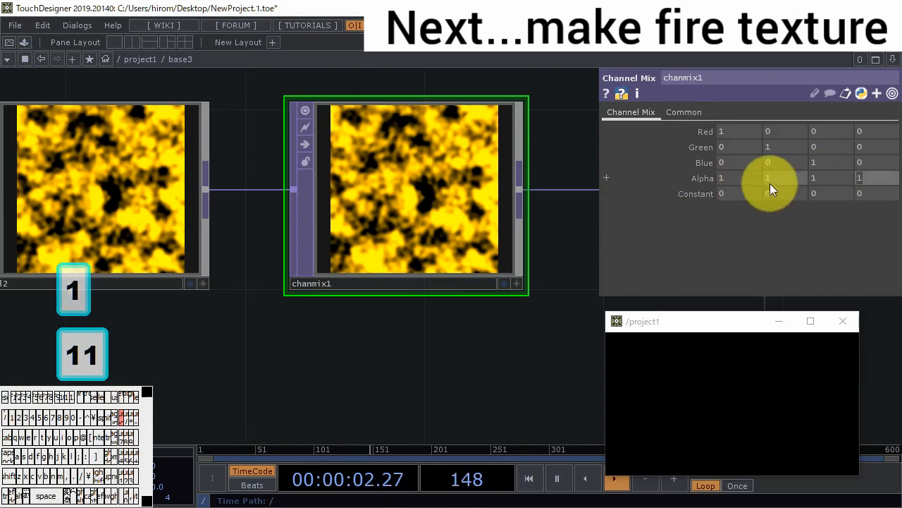
{"action": "type", "text": "0"}
{"action": "key", "text": "Return"}
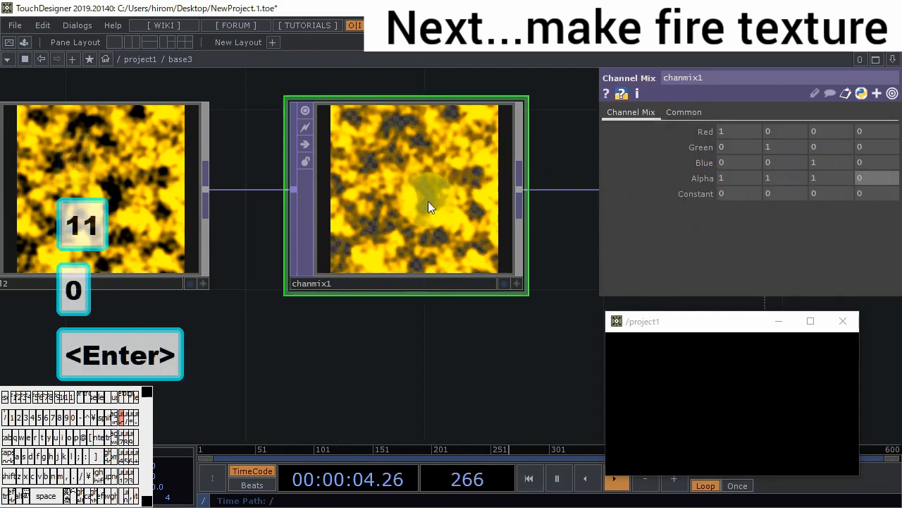
{"action": "scroll", "coordinate": [423, 205], "scroll_direction": "up", "scroll_amount": 3}
{"action": "scroll", "coordinate": [429, 220], "scroll_direction": "down", "scroll_amount": 3}
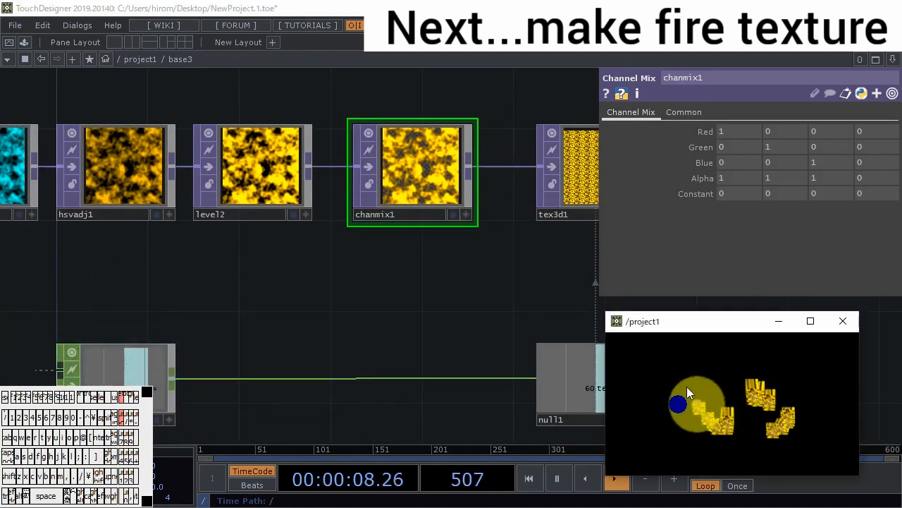
- Collapse level1, hsvadj1, level2 and chanmix1 into a single base component between noise1 and tex3d1
{"action": "scroll", "coordinate": [466, 310], "scroll_direction": "down", "scroll_amount": 3}
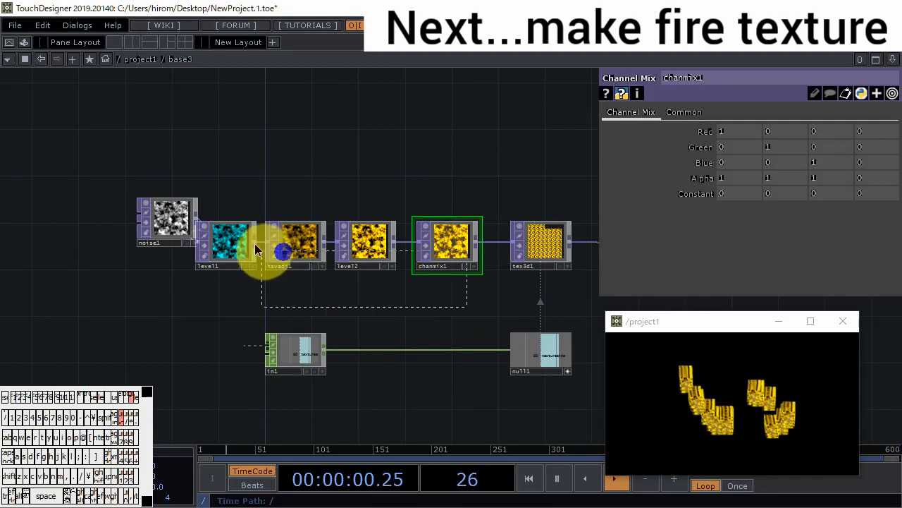
{"action": "left_click_drag", "start_coordinate": [255, 243], "coordinate": [359, 285]}
{"action": "right_click", "coordinate": [426, 304]}
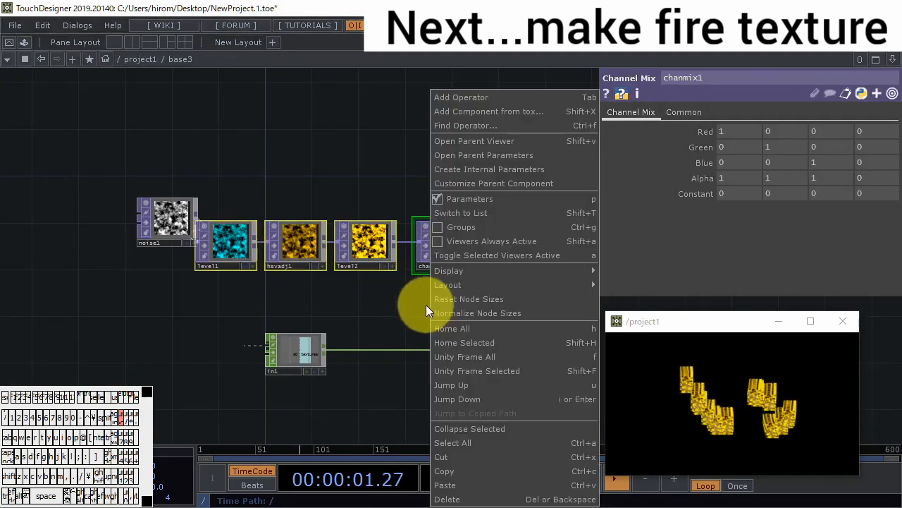
{"action": "left_click", "coordinate": [482, 428]}
- Open the new base1 component and rename its output operator out1
{"action": "double_click", "coordinate": [316, 227]}
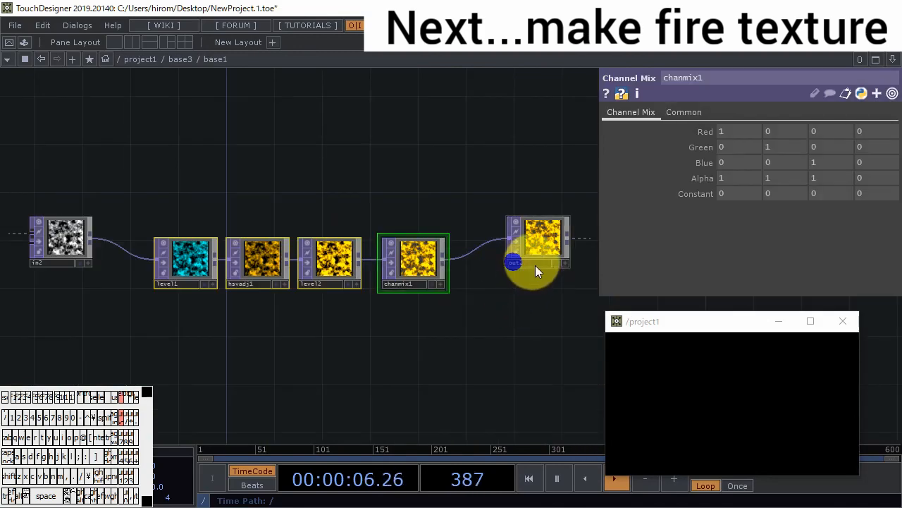
{"action": "left_click", "coordinate": [534, 265]}
{"action": "key", "text": "BackSpace"}
{"action": "type", "text": "1"}
{"action": "key", "text": "Return"}
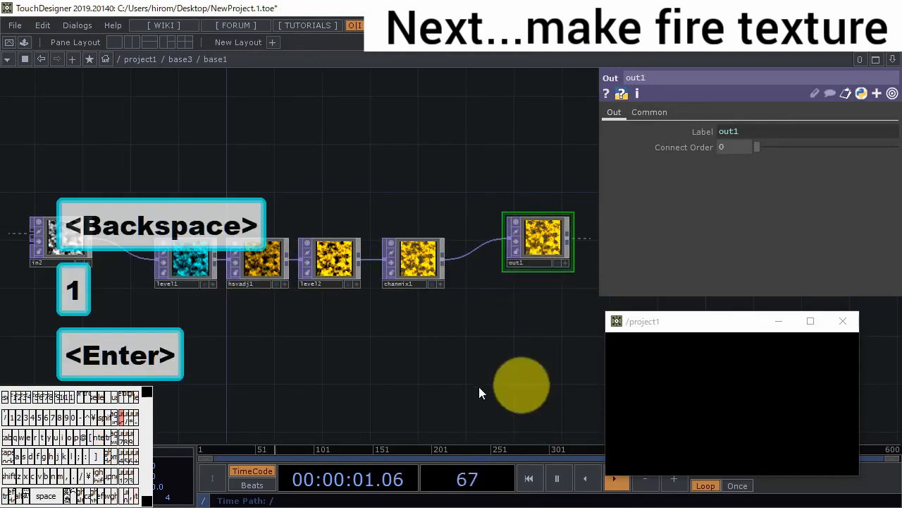
- Go back up to project1 and turn on Blending (Transparency) for the constant2 material
{"action": "scroll", "coordinate": [423, 317], "scroll_direction": "down", "scroll_amount": 5}
{"action": "scroll", "coordinate": [426, 283], "scroll_direction": "down", "scroll_amount": 7}
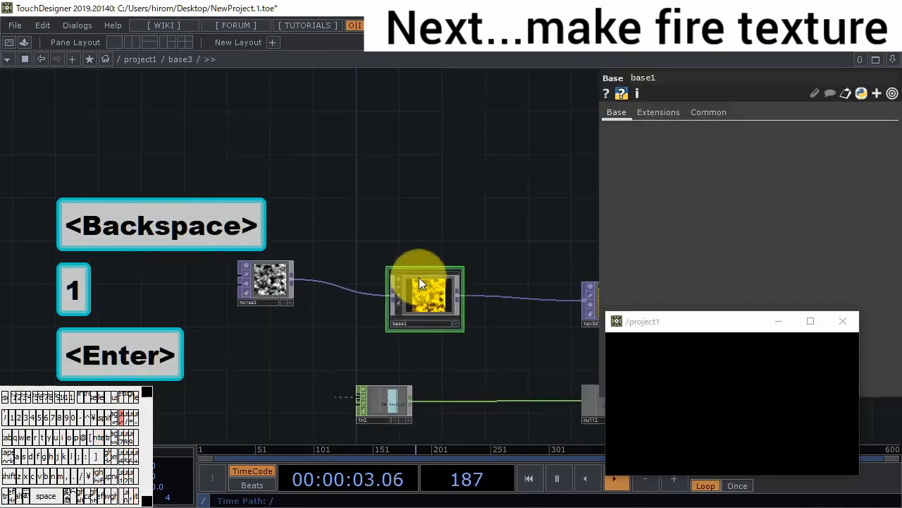
{"action": "left_click_drag", "start_coordinate": [495, 321], "coordinate": [360, 285]}
{"action": "scroll", "coordinate": [470, 317], "scroll_direction": "down", "scroll_amount": 6}
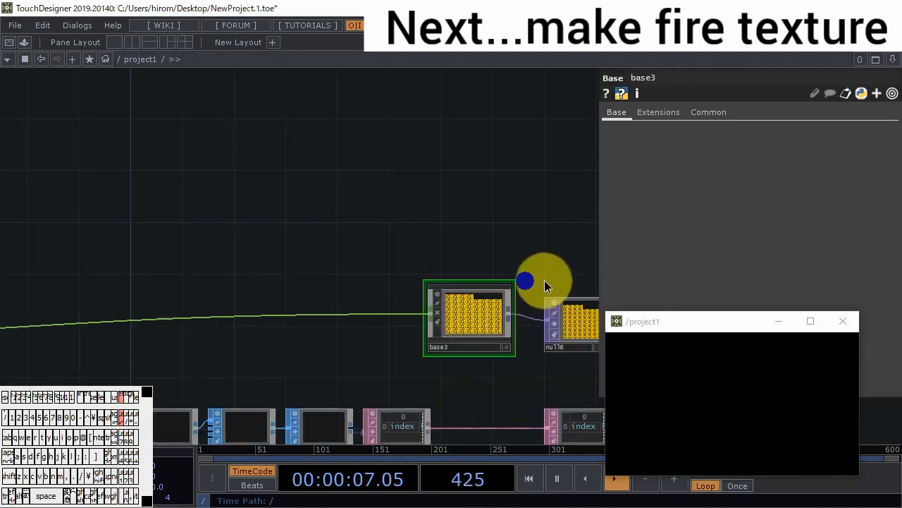
{"action": "left_click_drag", "start_coordinate": [544, 280], "coordinate": [242, 202]}
{"action": "left_click", "coordinate": [325, 282]}
{"action": "scroll", "coordinate": [323, 281], "scroll_direction": "up", "scroll_amount": 5}
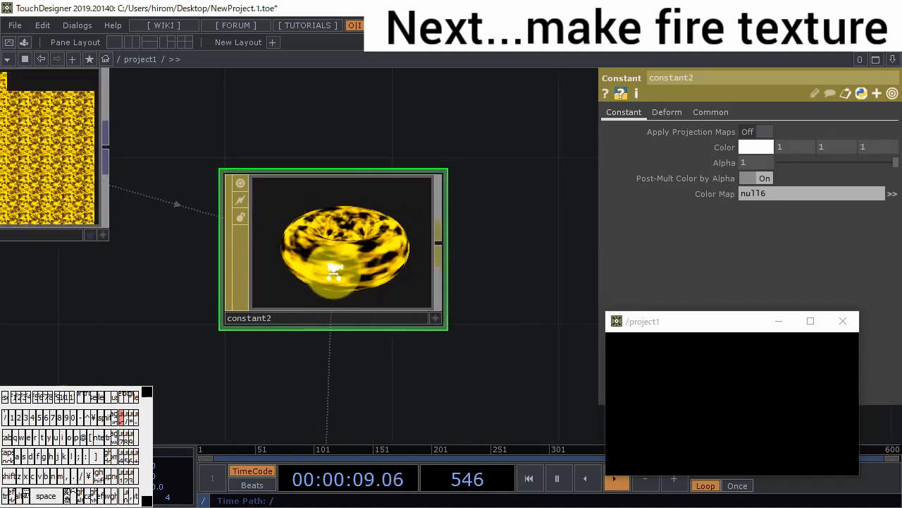
{"action": "left_click", "coordinate": [724, 112]}
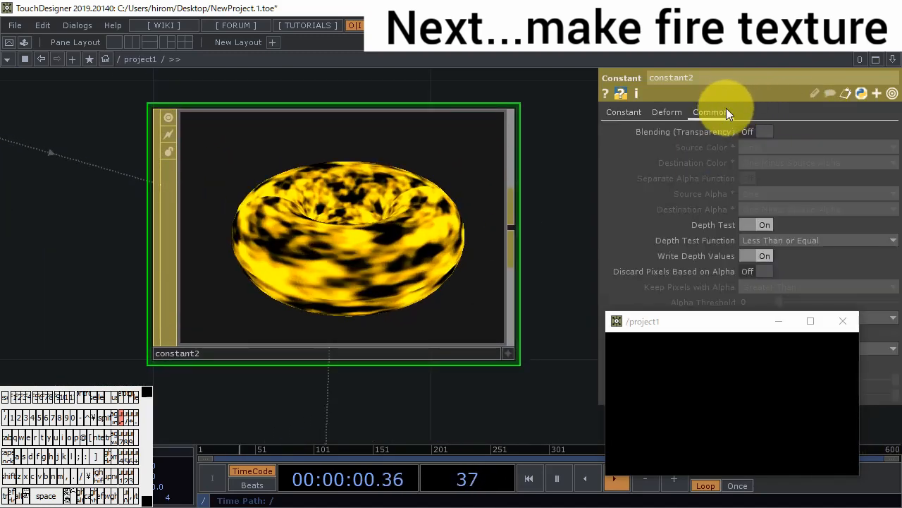
{"action": "left_click", "coordinate": [761, 133]}
{"action": "scroll", "coordinate": [399, 234], "scroll_direction": "down", "scroll_amount": 5}
- Enter base3 again and draw in the preview window to check the particles' transparency
{"action": "left_click_drag", "start_coordinate": [310, 236], "coordinate": [653, 225]}
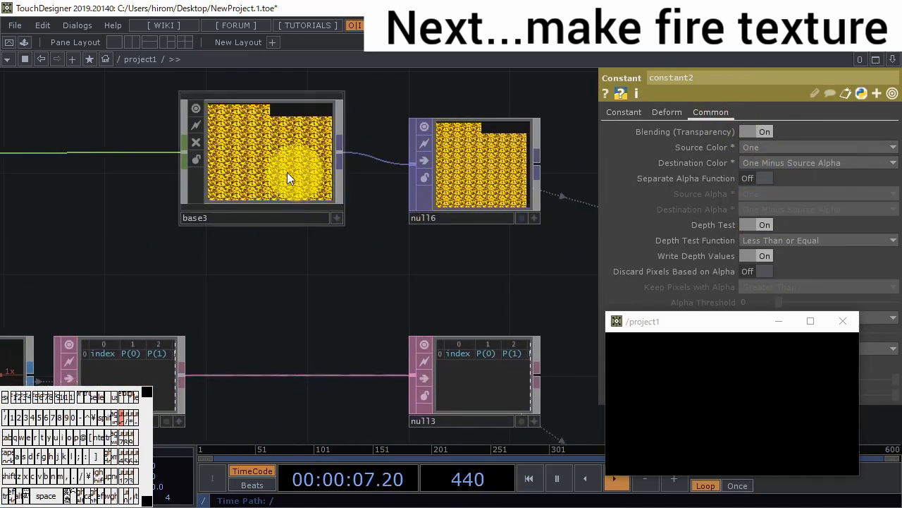
{"action": "left_click", "coordinate": [283, 172]}
{"action": "key", "text": "i"}
{"action": "scroll", "coordinate": [414, 314], "scroll_direction": "up", "scroll_amount": 3}
{"action": "scroll", "coordinate": [414, 314], "scroll_direction": "up", "scroll_amount": 4}
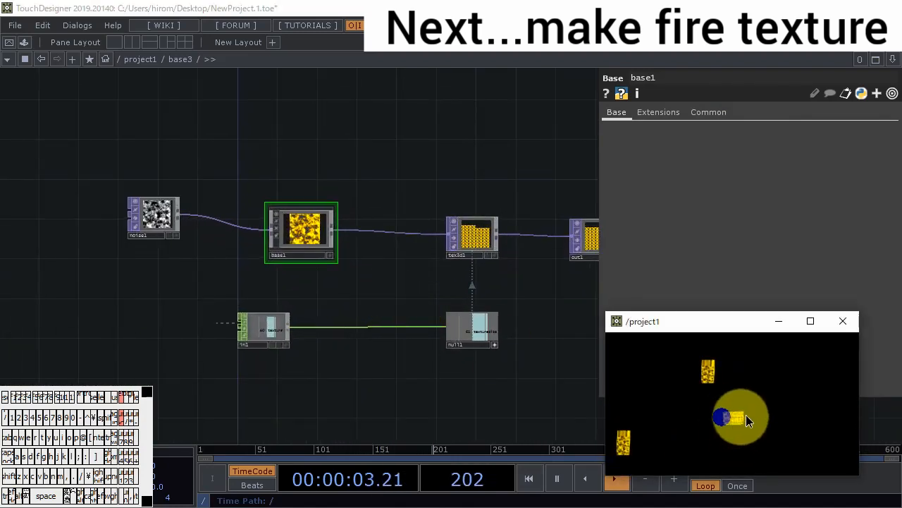
{"action": "mouse_move", "coordinate": [746, 414]}
{"action": "left_mouse_down"}
{"action": "mouse_move", "coordinate": [760, 434]}
{"action": "mouse_move", "coordinate": [695, 395]}
{"action": "left_mouse_up"}
- Move noise1 farther from base1 and insert an Inside TOP into the wire between them
{"action": "left_click_drag", "start_coordinate": [420, 365], "coordinate": [561, 410]}
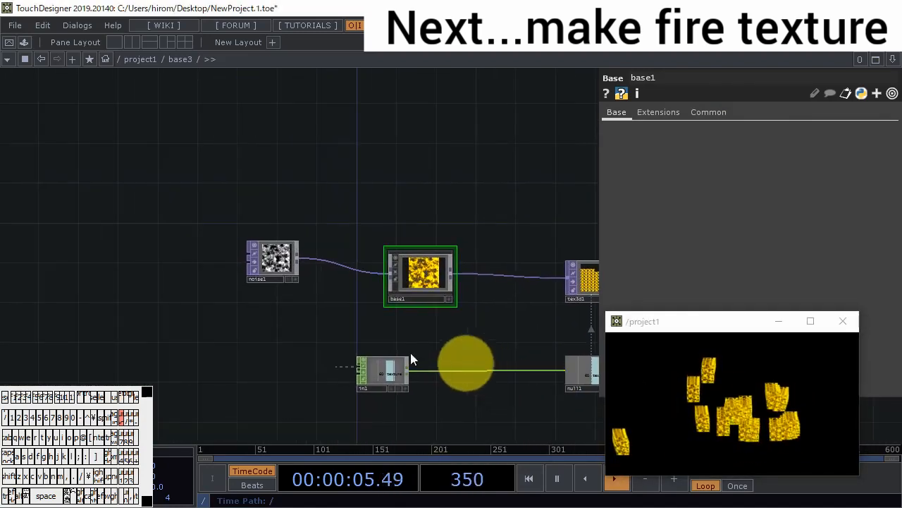
{"action": "left_click_drag", "start_coordinate": [269, 277], "coordinate": [205, 254]}
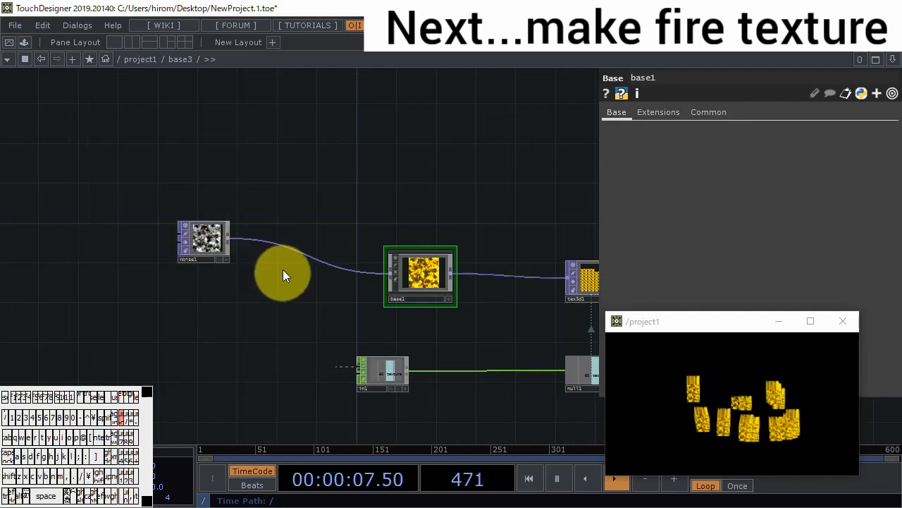
{"action": "right_click", "coordinate": [293, 250]}
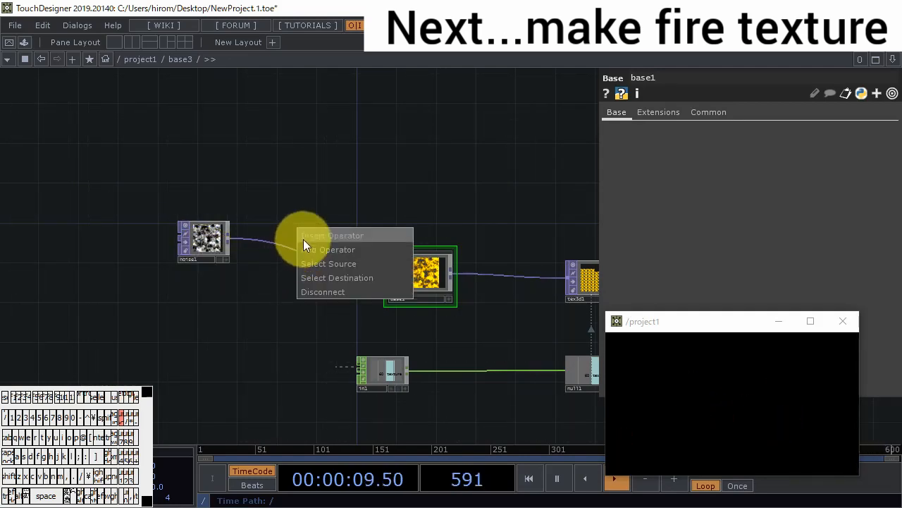
{"action": "left_click", "coordinate": [304, 237]}
{"action": "left_click", "coordinate": [208, 240]}
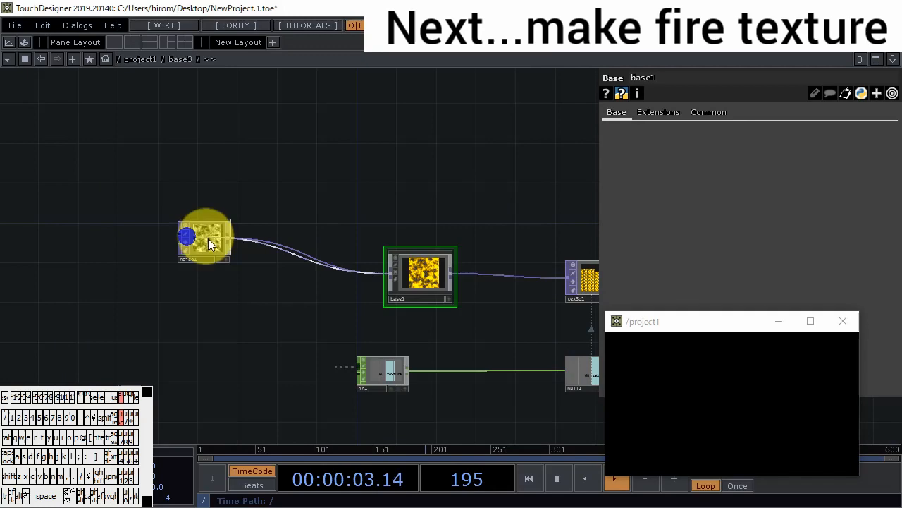
{"action": "left_click", "coordinate": [311, 261]}
- Add a Ramp TOP below noise1 and connect it to the second input of inside1
{"action": "scroll", "coordinate": [220, 300], "scroll_direction": "up", "scroll_amount": 3}
{"action": "key", "text": "Tab"}
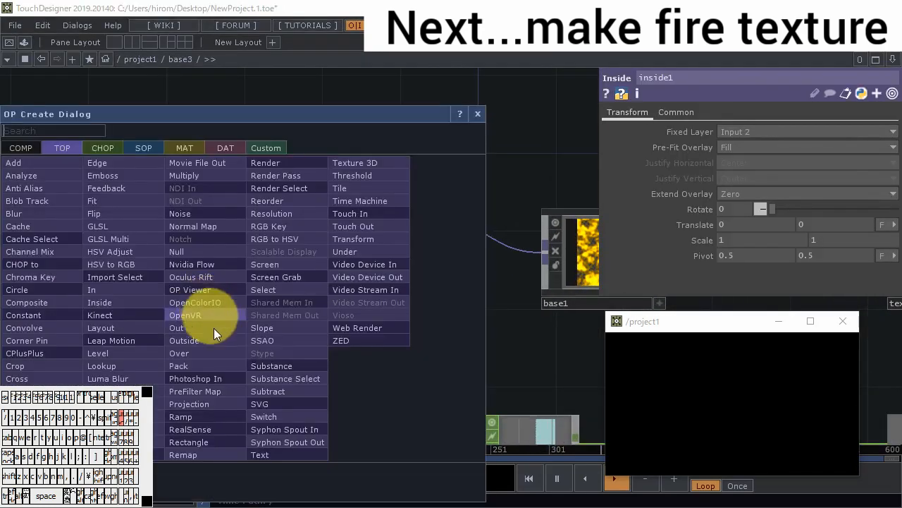
{"action": "left_click", "coordinate": [195, 417]}
{"action": "left_click", "coordinate": [188, 276]}
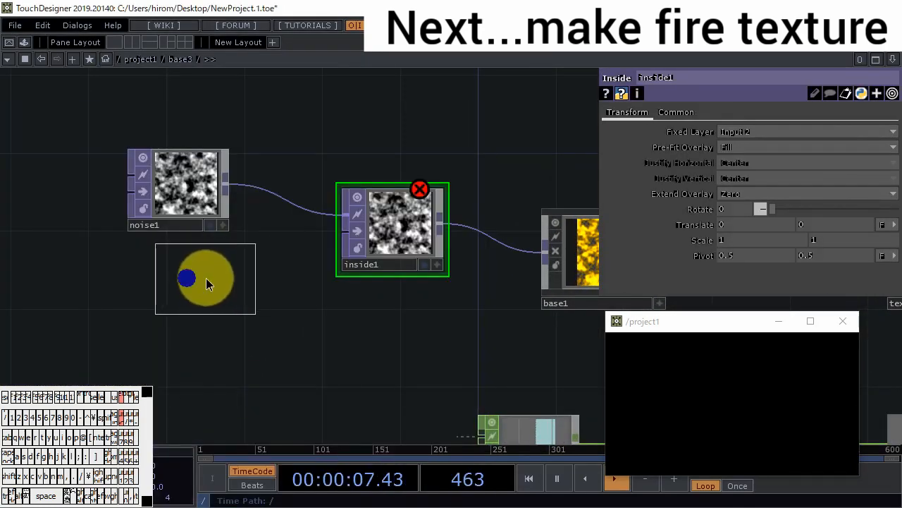
{"action": "left_click_drag", "start_coordinate": [245, 262], "coordinate": [345, 231]}
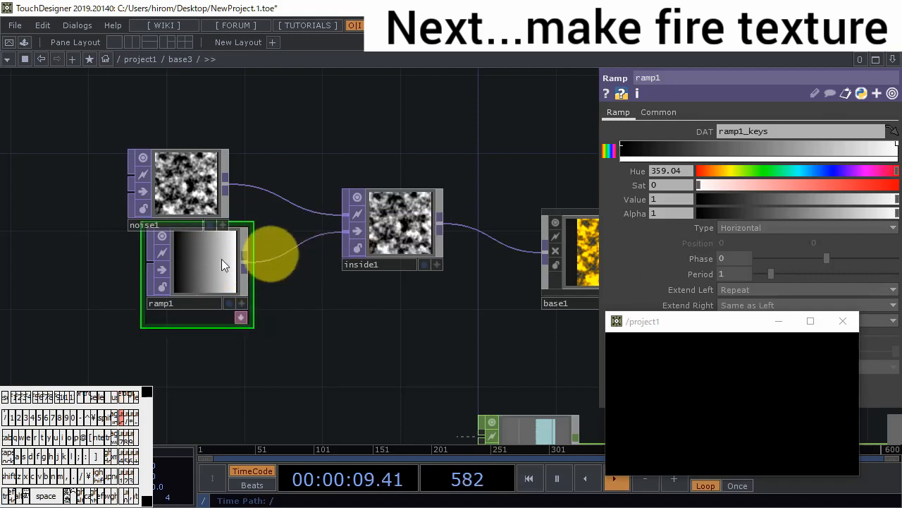
{"action": "left_click_drag", "start_coordinate": [191, 272], "coordinate": [172, 291]}
- Set ramp1's Type to Circular and move the preview window clear of the ramp's parameters
{"action": "left_click", "coordinate": [747, 232]}
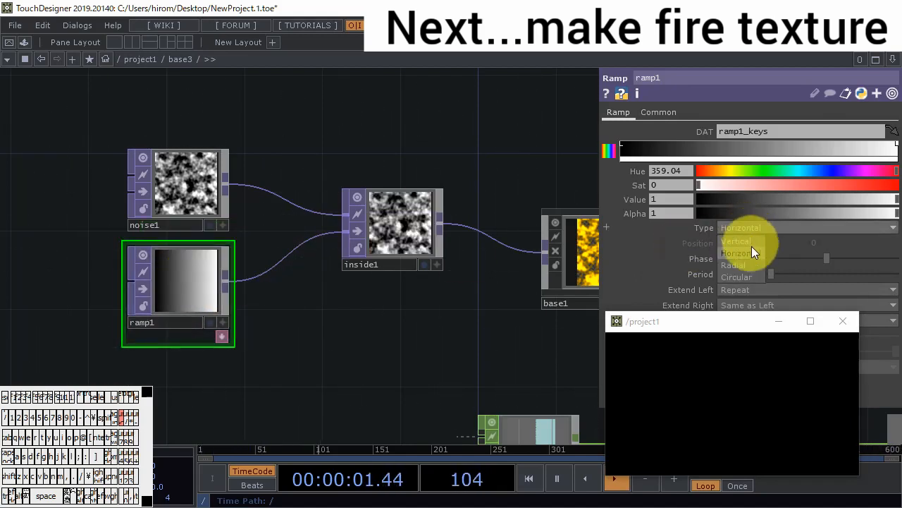
{"action": "left_click", "coordinate": [748, 276]}
{"action": "left_click_drag", "start_coordinate": [789, 310], "coordinate": [791, 384]}
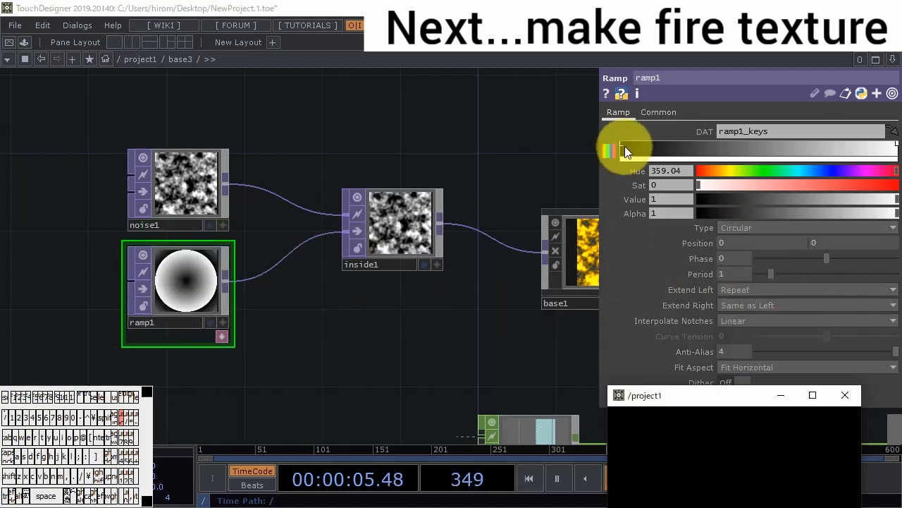
- Set the ramp's first key to Value 1, its last key to Alpha 0, and Extend Left to Zero
{"action": "left_click", "coordinate": [622, 141]}
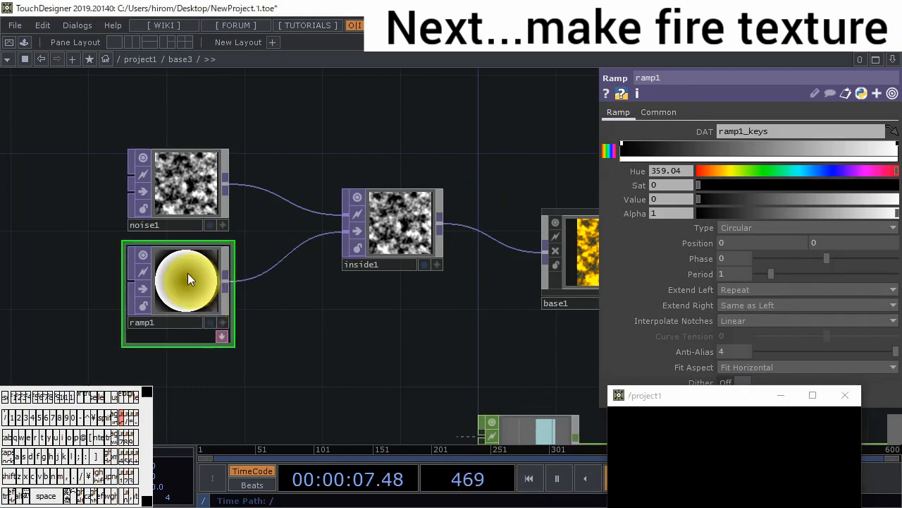
{"action": "left_click_drag", "start_coordinate": [730, 198], "coordinate": [881, 201]}
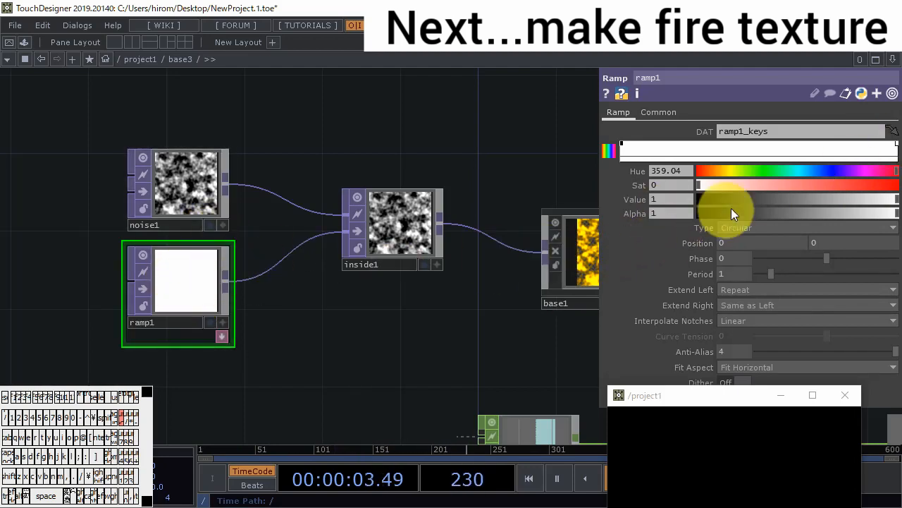
{"action": "left_click_drag", "start_coordinate": [731, 211], "coordinate": [698, 213]}
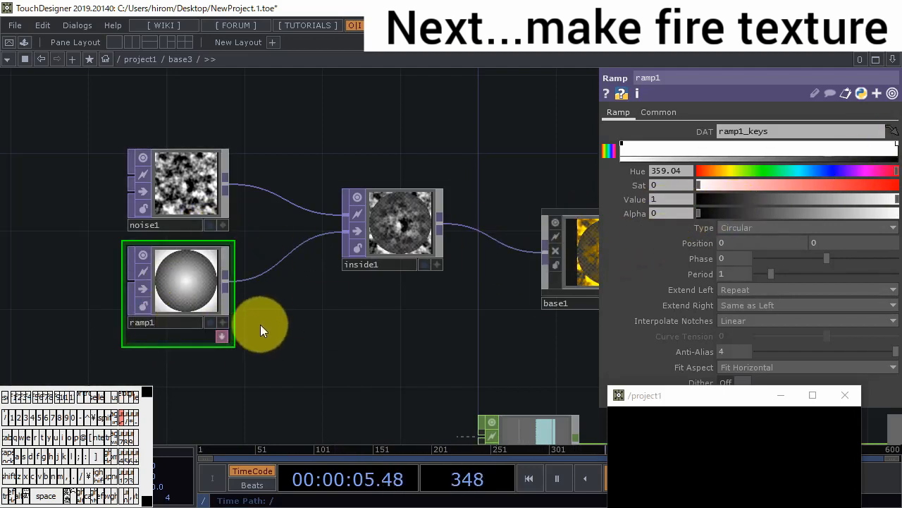
{"action": "left_click_drag", "start_coordinate": [738, 289], "coordinate": [737, 323]}
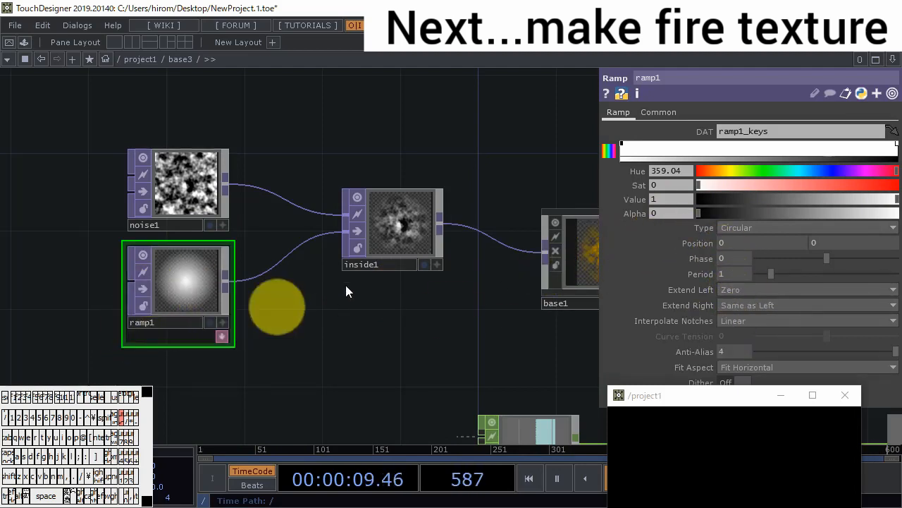
- Draw in the preview window to check the particles with the circular alpha fade
{"action": "left_click_drag", "start_coordinate": [453, 289], "coordinate": [369, 275]}
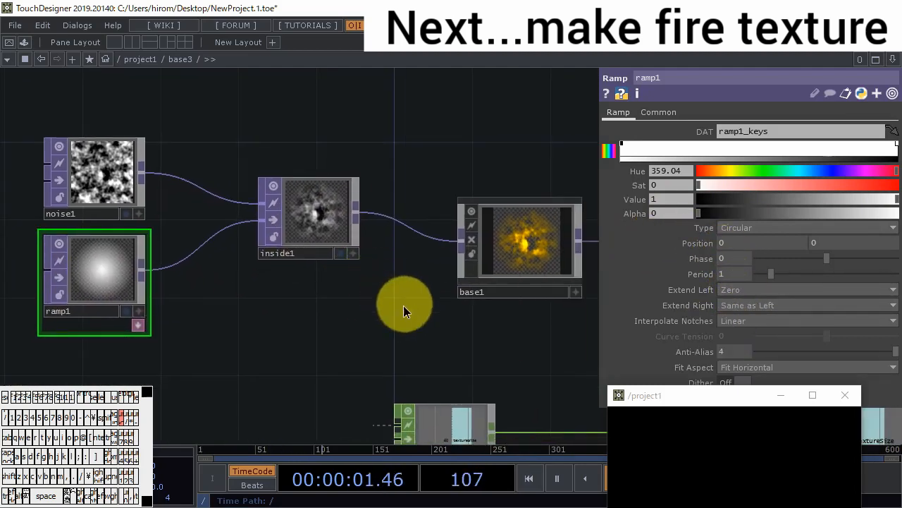
{"action": "left_click_drag", "start_coordinate": [403, 305], "coordinate": [250, 301]}
{"action": "left_click", "coordinate": [696, 470]}
{"action": "left_click", "coordinate": [757, 466]}
{"action": "left_click", "coordinate": [730, 489]}
{"action": "mouse_move", "coordinate": [708, 501]}
{"action": "left_mouse_down"}
{"action": "mouse_move", "coordinate": [648, 475]}
{"action": "mouse_move", "coordinate": [736, 484]}
{"action": "mouse_move", "coordinate": [694, 423]}
{"action": "mouse_move", "coordinate": [669, 281]}
{"action": "mouse_move", "coordinate": [730, 363]}
{"action": "mouse_move", "coordinate": [636, 368]}
{"action": "mouse_move", "coordinate": [759, 367]}
{"action": "mouse_move", "coordinate": [733, 374]}
{"action": "left_mouse_up"}
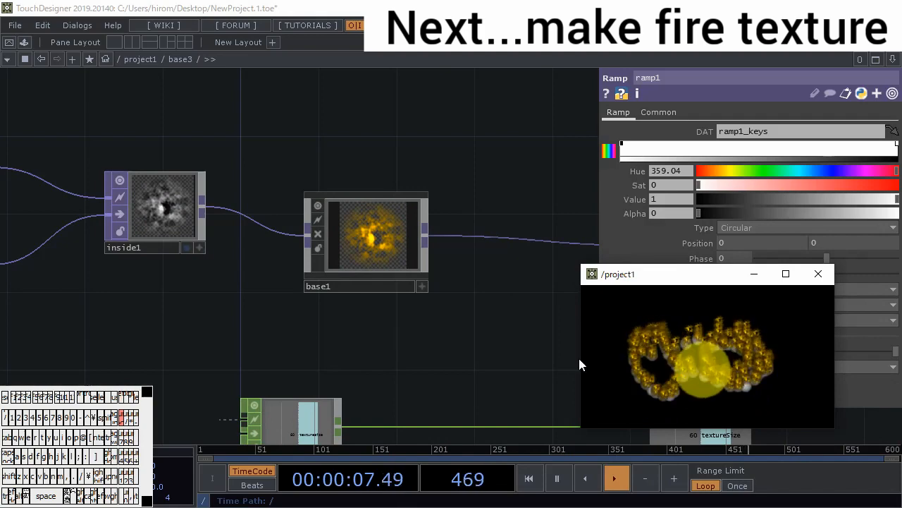
- Return to project1 and insert a Level TOP into the wire feeding the second input of the TOP that also receives render1
{"action": "left_click_drag", "start_coordinate": [320, 323], "coordinate": [194, 300]}
{"action": "scroll", "coordinate": [294, 330], "scroll_direction": "down", "scroll_amount": 10}
{"action": "scroll", "coordinate": [324, 342], "scroll_direction": "down", "scroll_amount": 3}
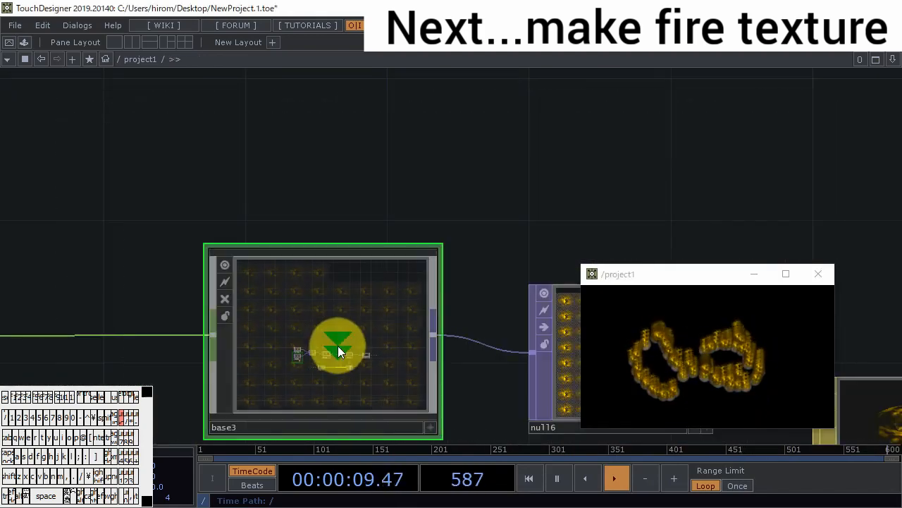
{"action": "scroll", "coordinate": [349, 349], "scroll_direction": "down", "scroll_amount": 6}
{"action": "left_click_drag", "start_coordinate": [449, 322], "coordinate": [424, 271]}
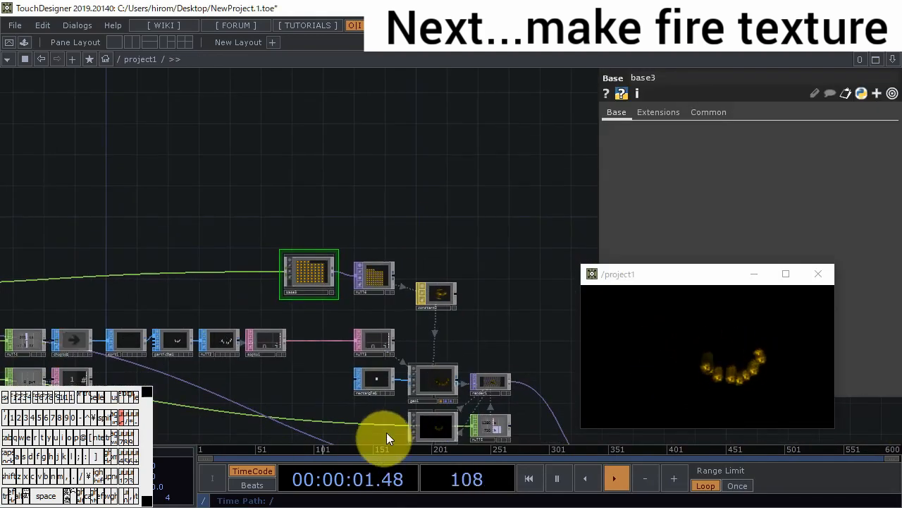
{"action": "left_click_drag", "start_coordinate": [395, 410], "coordinate": [272, 299]}
{"action": "scroll", "coordinate": [435, 415], "scroll_direction": "up", "scroll_amount": 3}
{"action": "scroll", "coordinate": [434, 416], "scroll_direction": "up", "scroll_amount": 5}
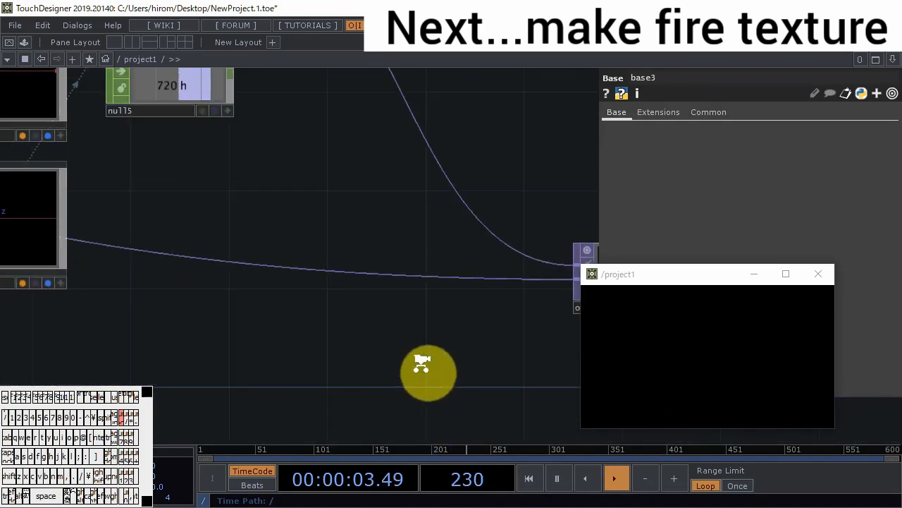
{"action": "right_click", "coordinate": [360, 244]}
{"action": "left_click", "coordinate": [381, 240]}
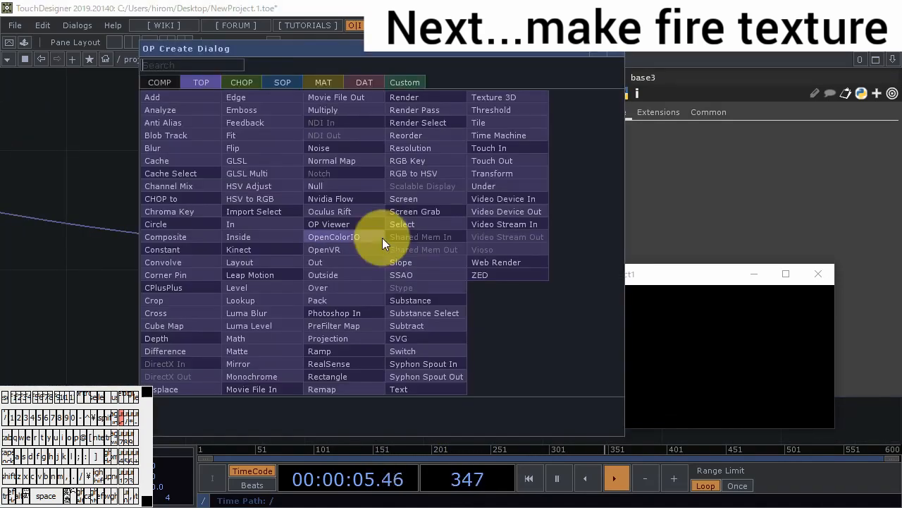
{"action": "left_click", "coordinate": [304, 281]}
{"action": "left_click", "coordinate": [418, 300]}
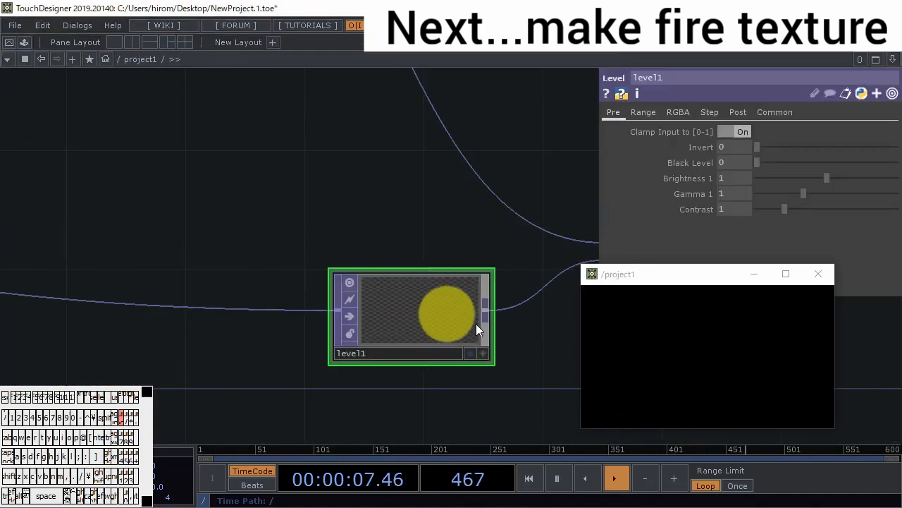
- Draw test strokes in the preview window, shift the window aside, and set level1's post Opacity to 0
{"action": "mouse_move", "coordinate": [714, 331]}
{"action": "left_mouse_down"}
{"action": "mouse_move", "coordinate": [654, 329]}
{"action": "mouse_move", "coordinate": [797, 374]}
{"action": "mouse_move", "coordinate": [714, 372]}
{"action": "left_mouse_up"}
{"action": "left_click_drag", "start_coordinate": [671, 263], "coordinate": [608, 256]}
{"action": "left_click", "coordinate": [740, 113]}
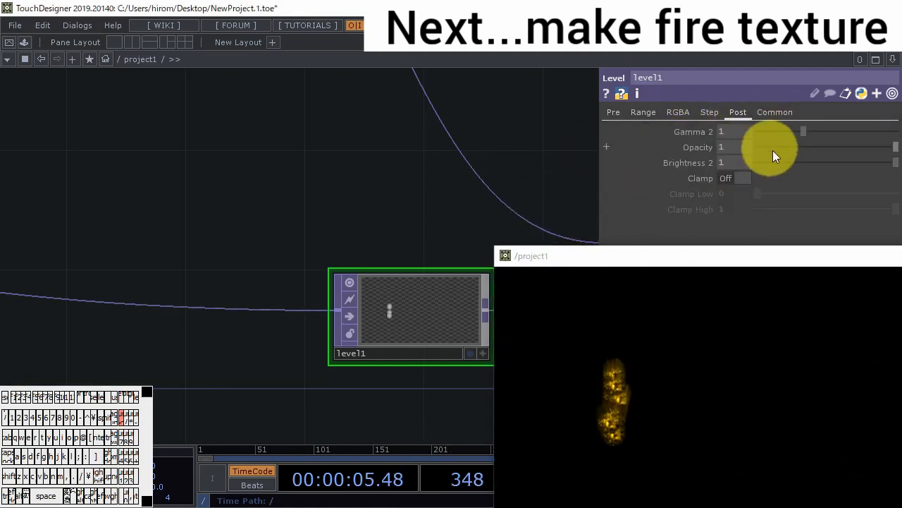
{"action": "mouse_move", "coordinate": [738, 327]}
{"action": "left_mouse_down"}
{"action": "mouse_move", "coordinate": [670, 427]}
{"action": "mouse_move", "coordinate": [746, 390]}
{"action": "left_mouse_up"}
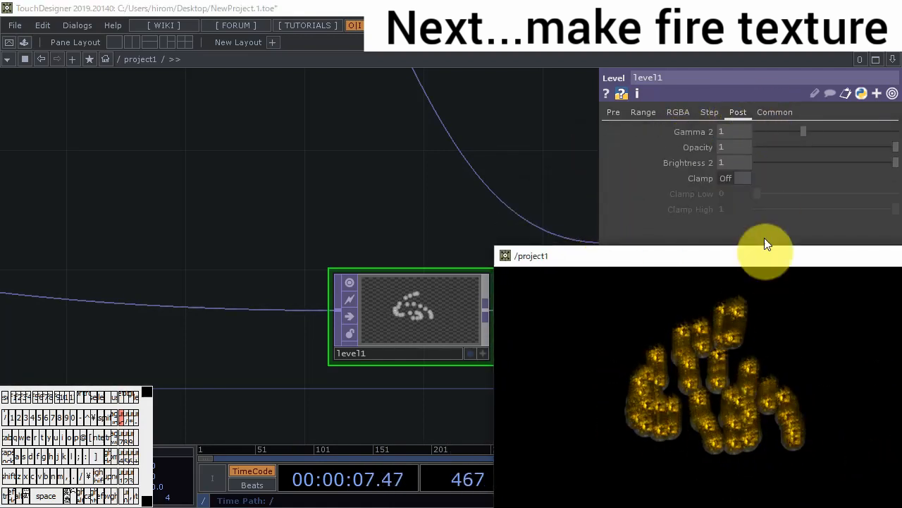
{"action": "left_click_drag", "start_coordinate": [783, 146], "coordinate": [701, 203]}
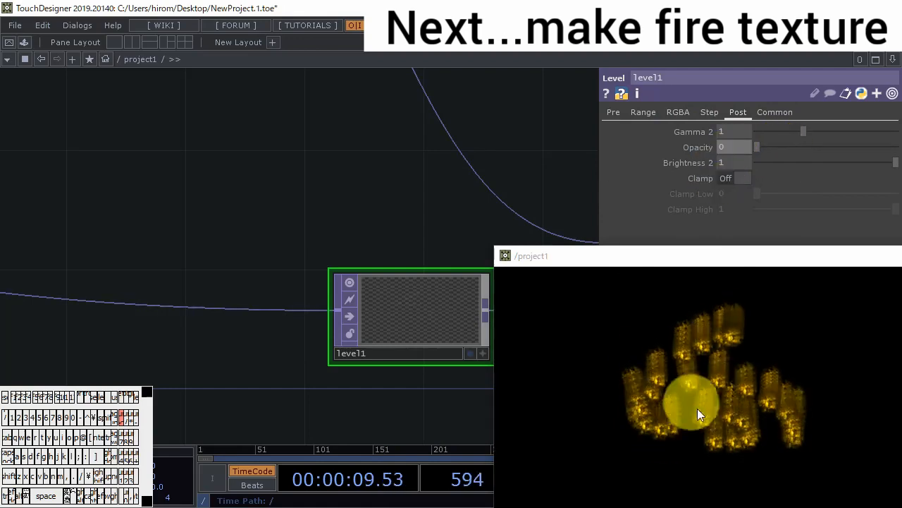
- Go inside the base3 component that generates the fire textures
{"action": "scroll", "coordinate": [342, 296], "scroll_direction": "down", "scroll_amount": 6}
{"action": "left_click_drag", "start_coordinate": [194, 172], "coordinate": [263, 287]}
{"action": "scroll", "coordinate": [263, 287], "scroll_direction": "up", "scroll_amount": 6}
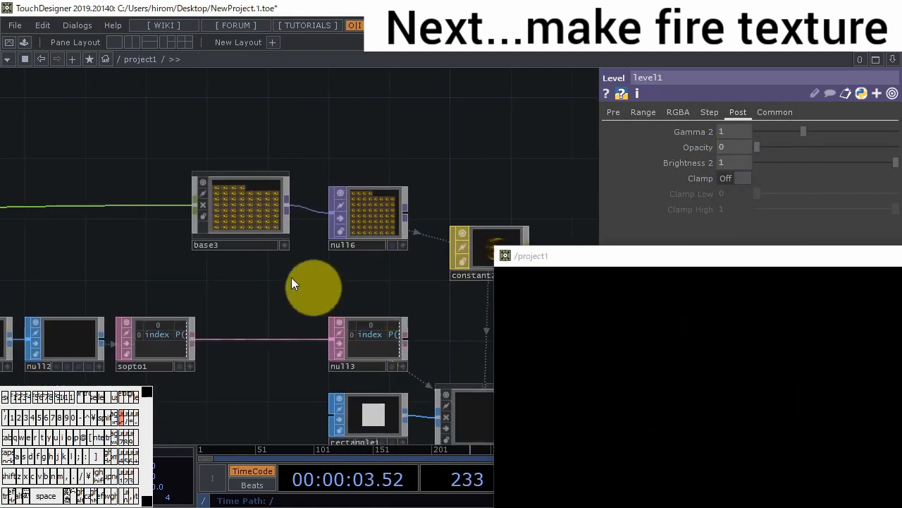
{"action": "scroll", "coordinate": [290, 260], "scroll_direction": "up", "scroll_amount": 4}
{"action": "scroll", "coordinate": [294, 305], "scroll_direction": "up", "scroll_amount": 5}
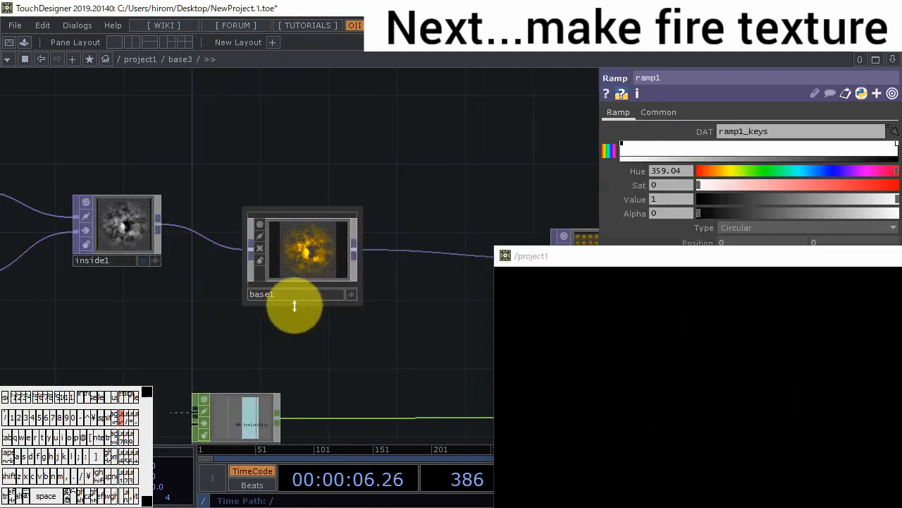
- Add an LFO CHOP in the empty area before noise1 and ramp1 in base3
{"action": "left_click_drag", "start_coordinate": [211, 317], "coordinate": [8, 241]}
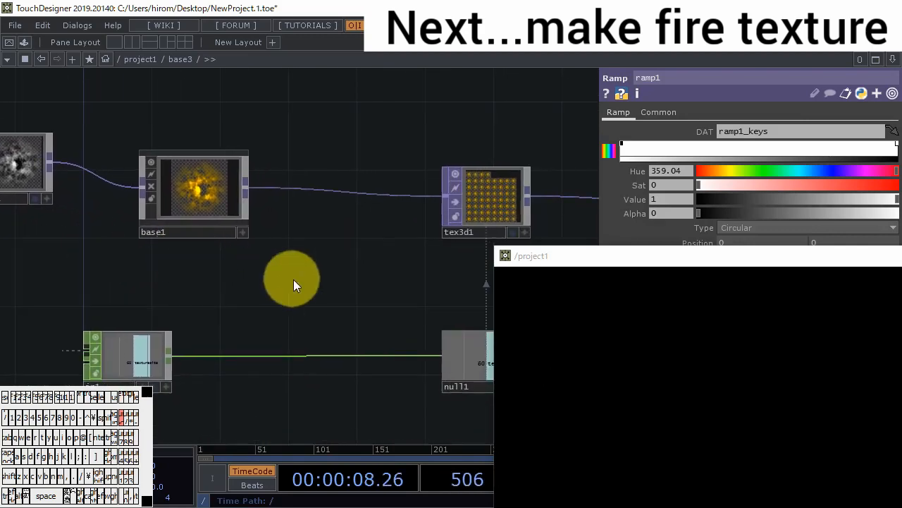
{"action": "left_click_drag", "start_coordinate": [295, 279], "coordinate": [407, 256]}
{"action": "scroll", "coordinate": [406, 257], "scroll_direction": "down", "scroll_amount": 4}
{"action": "left_click_drag", "start_coordinate": [326, 265], "coordinate": [447, 305]}
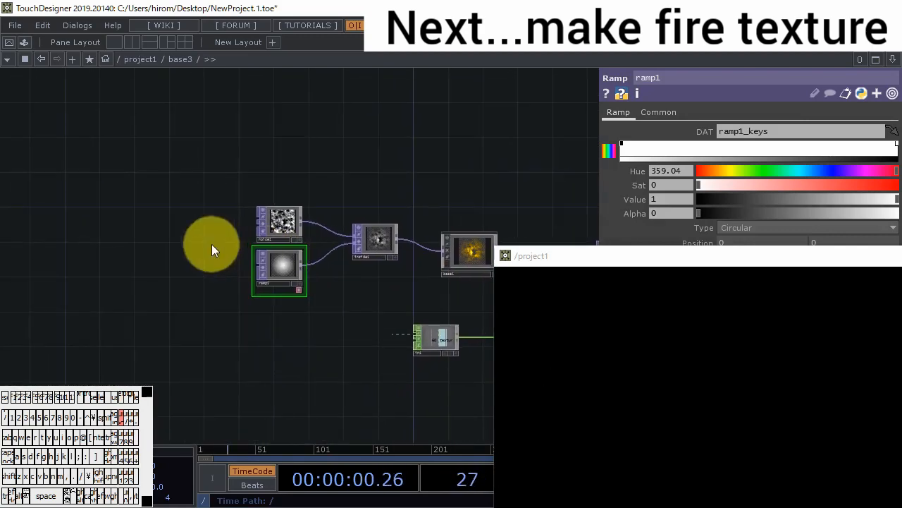
{"action": "double_click", "coordinate": [150, 171]}
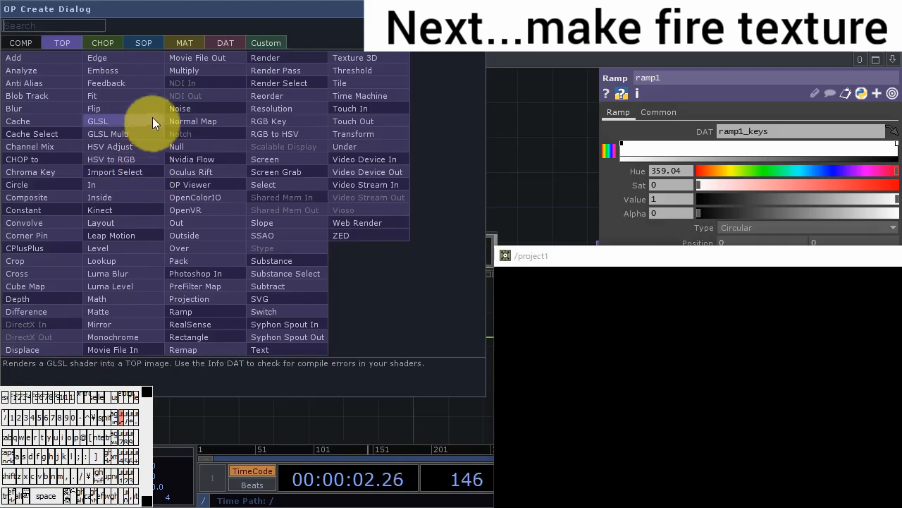
{"action": "left_click", "coordinate": [102, 45]}
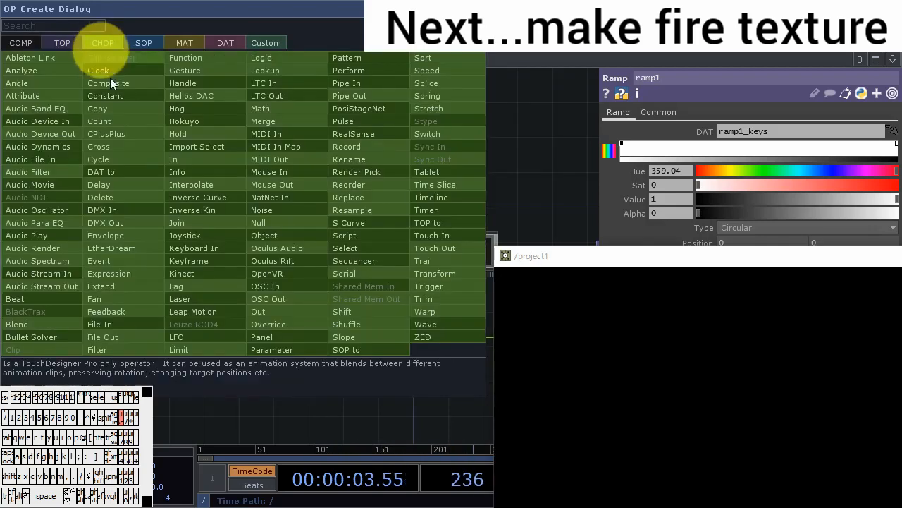
{"action": "left_click", "coordinate": [177, 337]}
{"action": "left_click", "coordinate": [201, 182]}
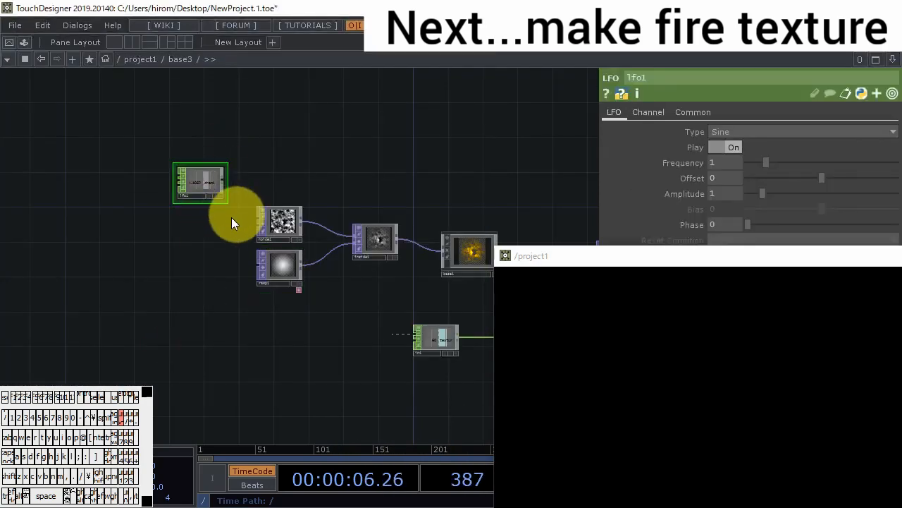
- Make three copies of lfo1 so that four LFOs stand beside noise1 and ramp1
{"action": "key", "text": "ctrl+c"}
{"action": "key", "text": "ctrl+v"}
{"action": "key", "text": "ctrl+v"}
{"action": "key", "text": "ctrl+v"}
{"action": "scroll", "coordinate": [196, 289], "scroll_direction": "up", "scroll_amount": 1}
{"action": "scroll", "coordinate": [276, 228], "scroll_direction": "up", "scroll_amount": 1}
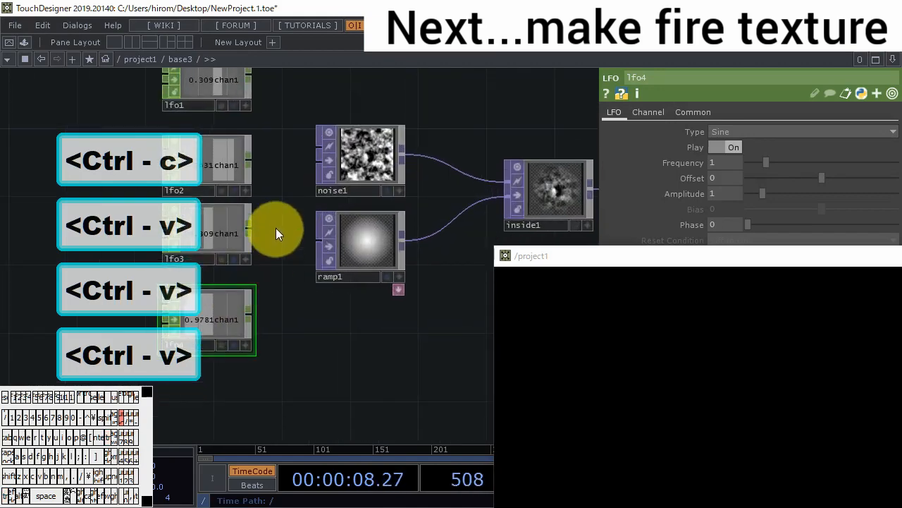
{"action": "scroll", "coordinate": [257, 149], "scroll_direction": "up", "scroll_amount": 1}
- Move the preview window clear of the LFO parameters and set lfo2's Frequency to 1.1
{"action": "left_click", "coordinate": [255, 122]}
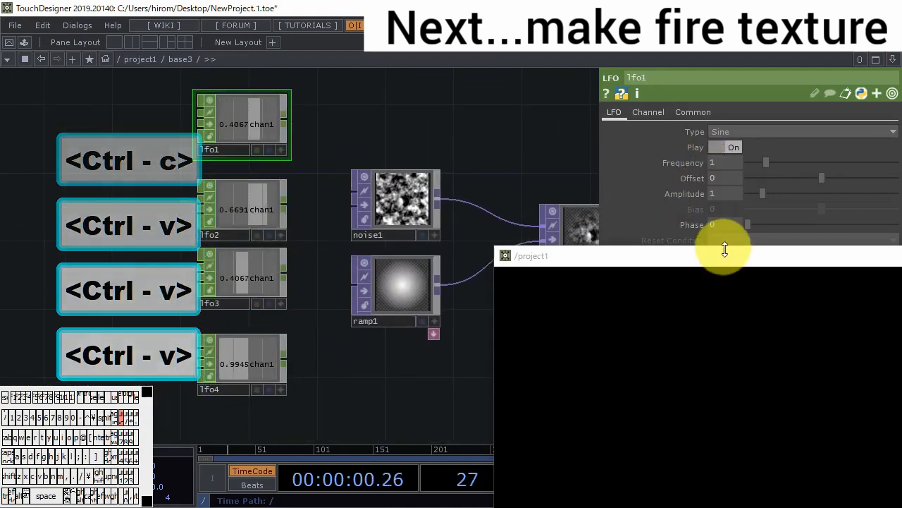
{"action": "left_click_drag", "start_coordinate": [719, 256], "coordinate": [741, 350]}
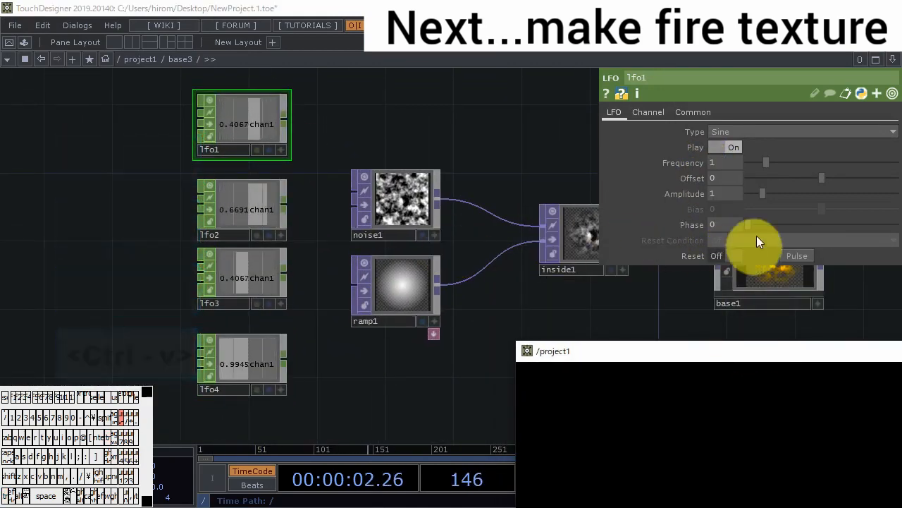
{"action": "left_click", "coordinate": [242, 208]}
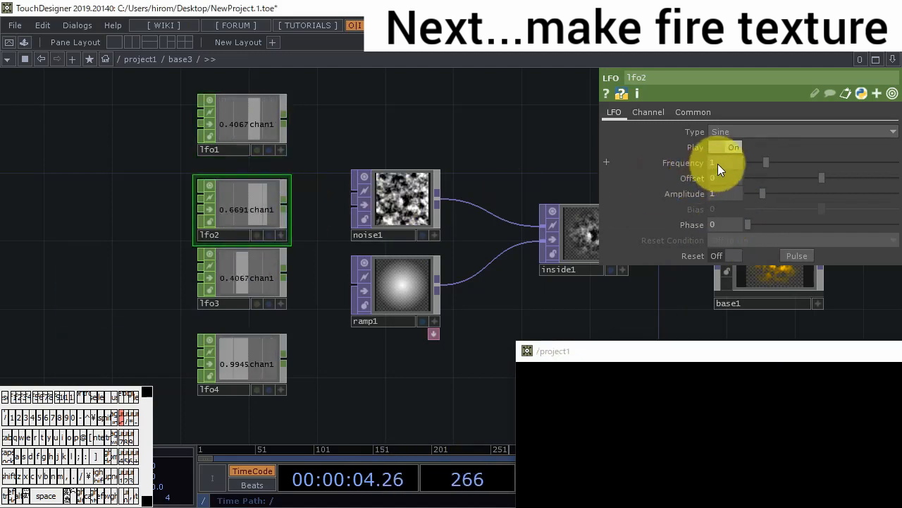
{"action": "left_click", "coordinate": [718, 164]}
{"action": "type", "text": ".1"}
{"action": "key", "text": "Return"}
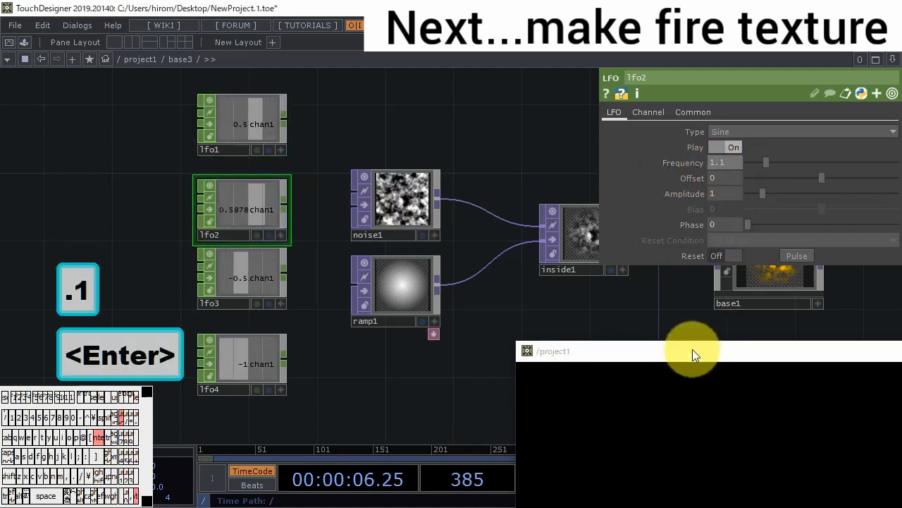
- Set lfo3's Frequency to 1.3 and lfo4's Frequency to 1.7
{"action": "left_click", "coordinate": [227, 268]}
{"action": "left_click", "coordinate": [716, 163]}
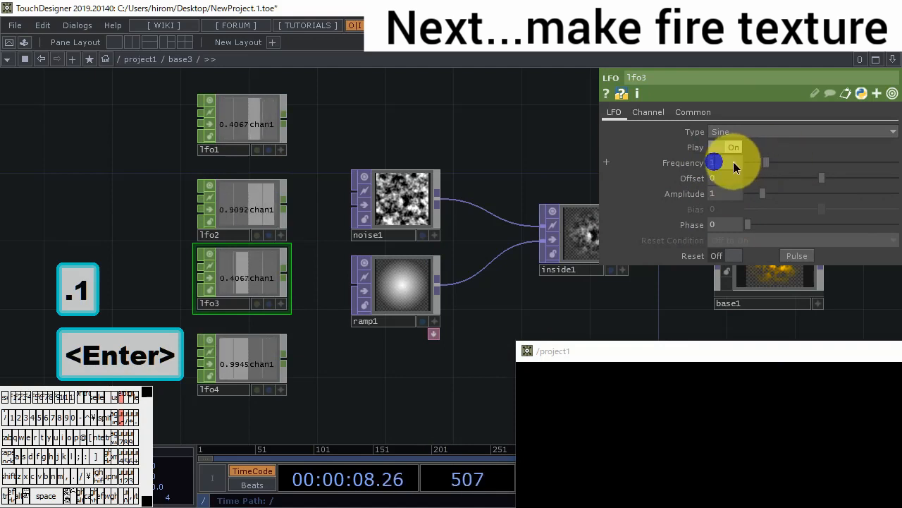
{"action": "type", "text": ".3"}
{"action": "key", "text": "Return"}
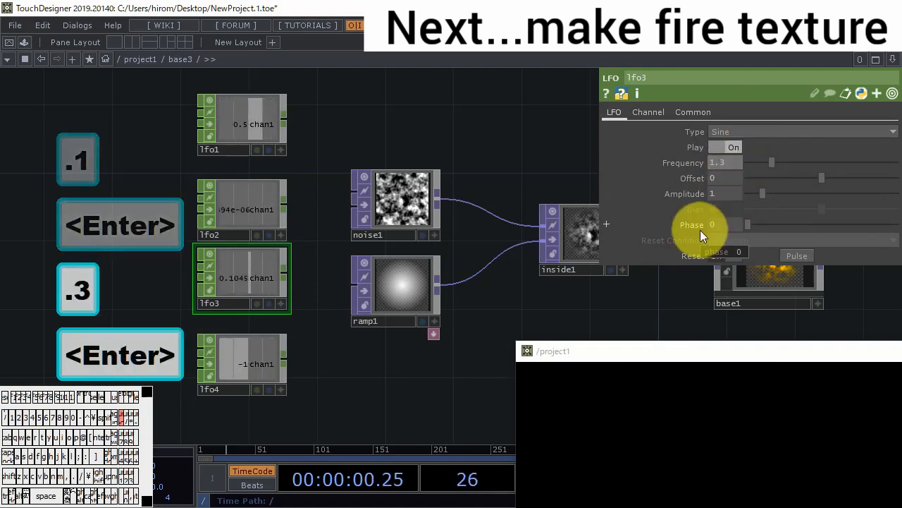
{"action": "left_click", "coordinate": [233, 358]}
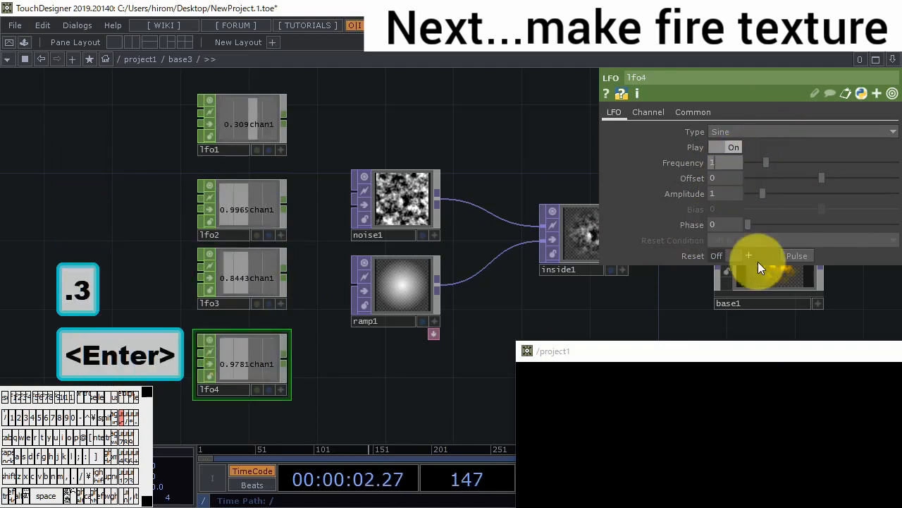
{"action": "type", "text": ".7"}
{"action": "key", "text": "Return"}
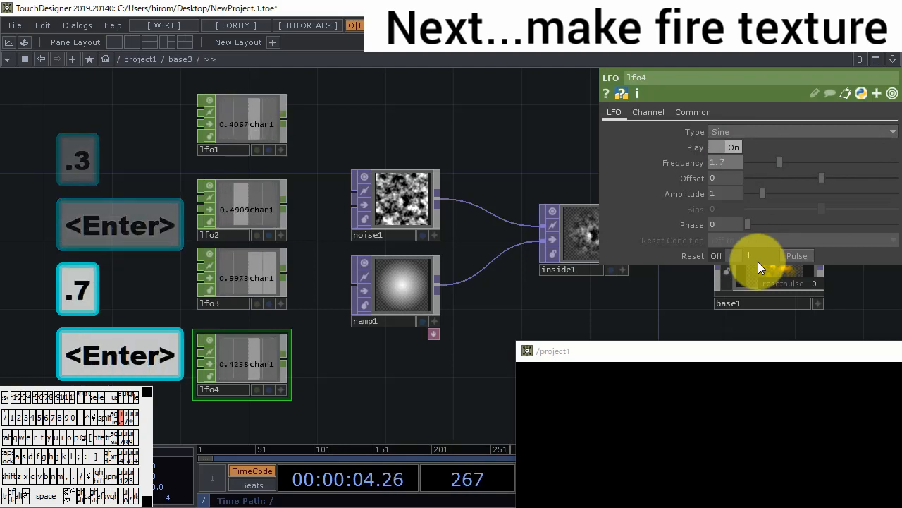
- Make the viewers of all four LFO CHOPs, lfo1 to lfo4, active
{"action": "left_click", "coordinate": [280, 150]}
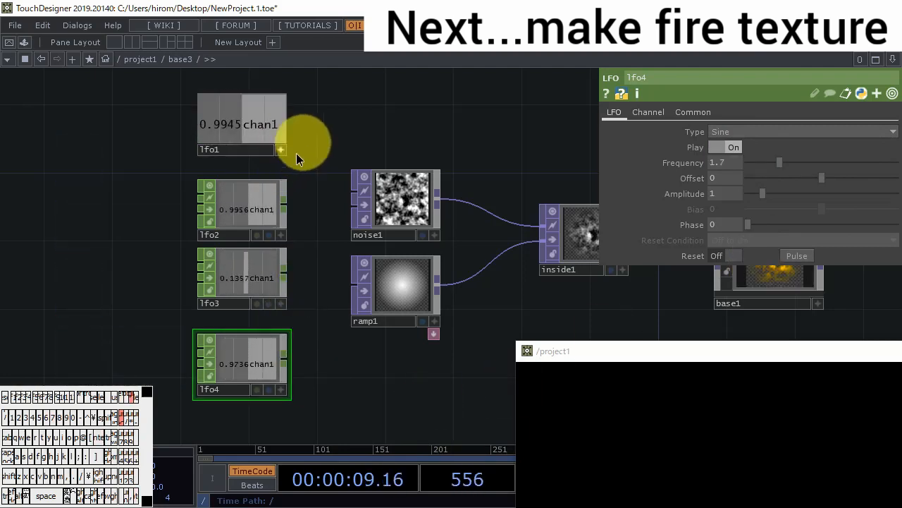
{"action": "right_click_drag", "start_coordinate": [301, 141], "coordinate": [248, 407]}
{"action": "left_click", "coordinate": [281, 235]}
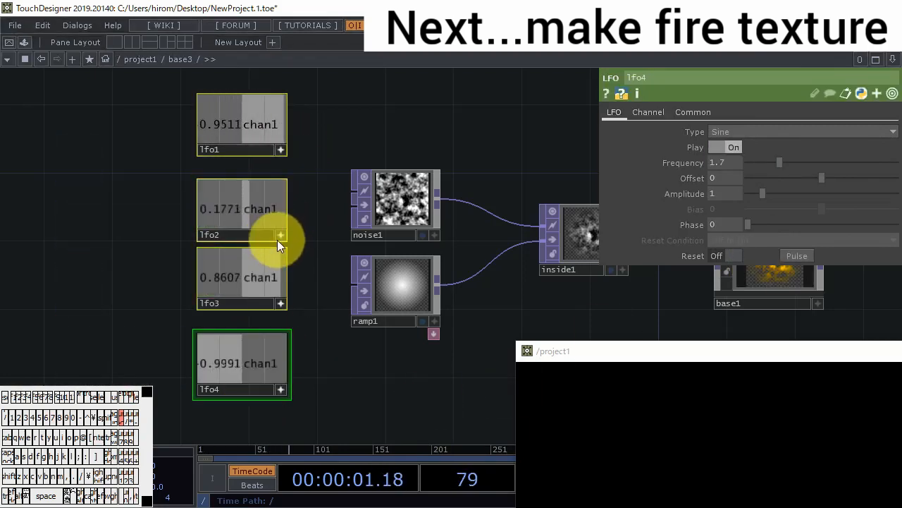
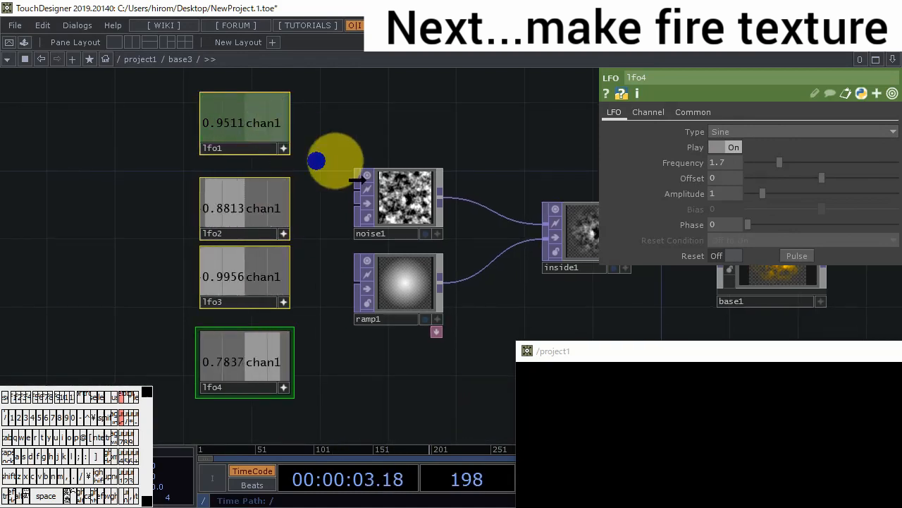
- Link noise1's Period, Harmonics, Harmonic Spread and Harmonic Gain to lfo1, lfo2, lfo3 and lfo4 respectively as CHOP References
{"action": "left_click", "coordinate": [403, 199]}
{"action": "key", "text": "ctrl+z"}
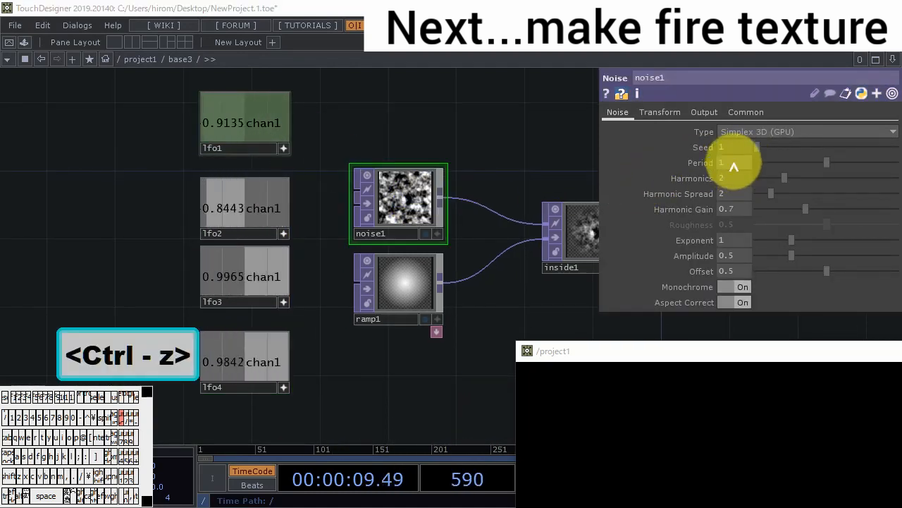
{"action": "left_click", "coordinate": [740, 163]}
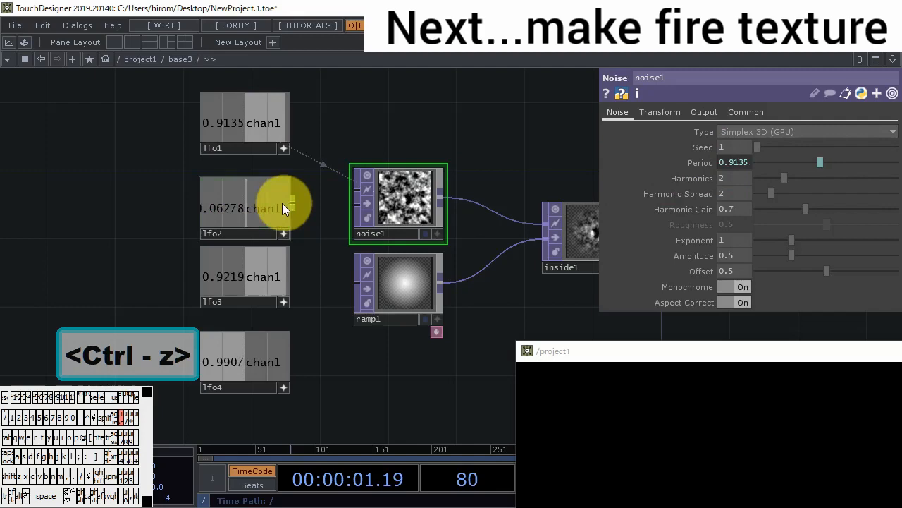
{"action": "left_click_drag", "start_coordinate": [282, 208], "coordinate": [742, 178]}
{"action": "left_click_drag", "start_coordinate": [276, 270], "coordinate": [736, 200]}
{"action": "left_click", "coordinate": [733, 188]}
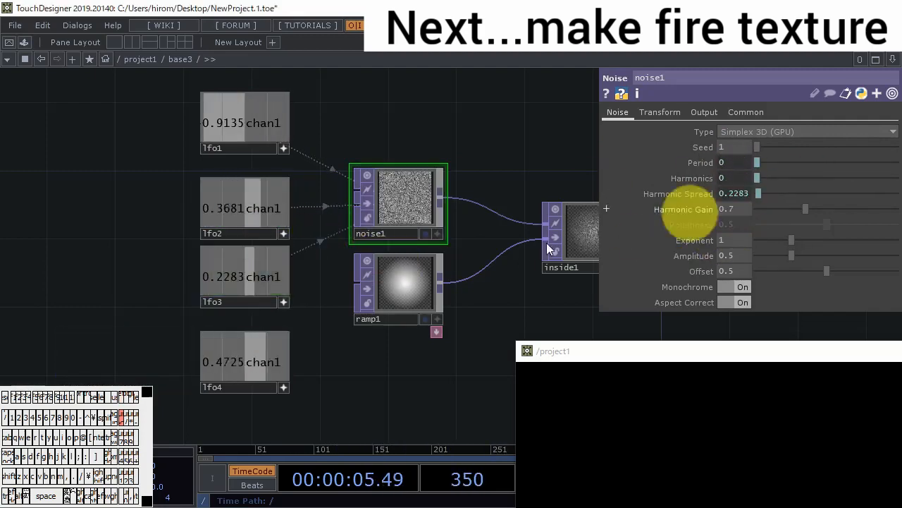
{"action": "left_click_drag", "start_coordinate": [279, 356], "coordinate": [739, 209]}
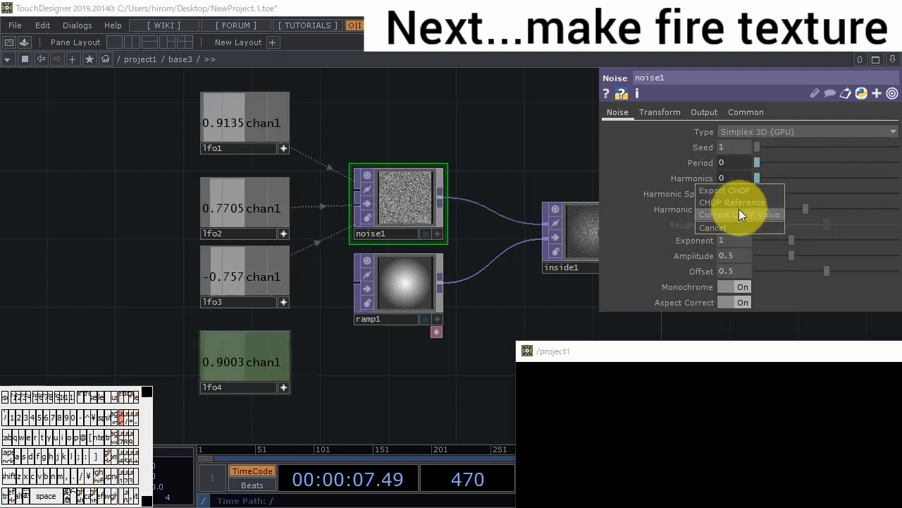
{"action": "left_click", "coordinate": [721, 204]}
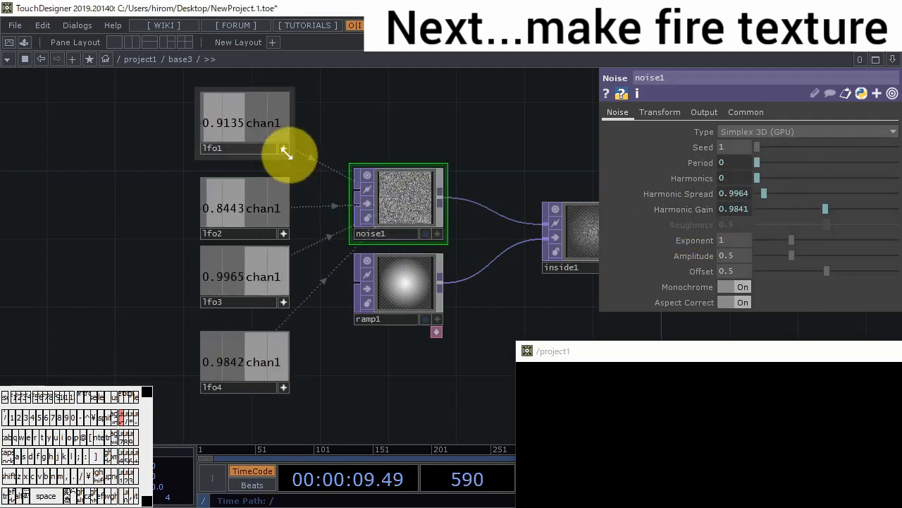
- Deactivate the viewers of the four LFOs and set lfo1's Offset to 1 and Amplitude to 0.81
{"action": "left_click_drag", "start_coordinate": [324, 115], "coordinate": [285, 387]}
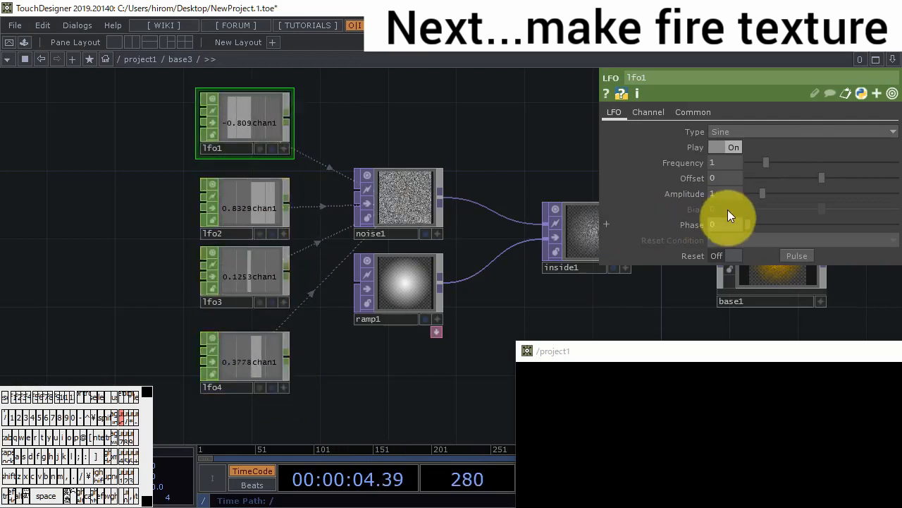
{"action": "left_click", "coordinate": [724, 177]}
{"action": "type", "text": "1"}
{"action": "left_click_drag", "start_coordinate": [763, 194], "coordinate": [759, 194]}
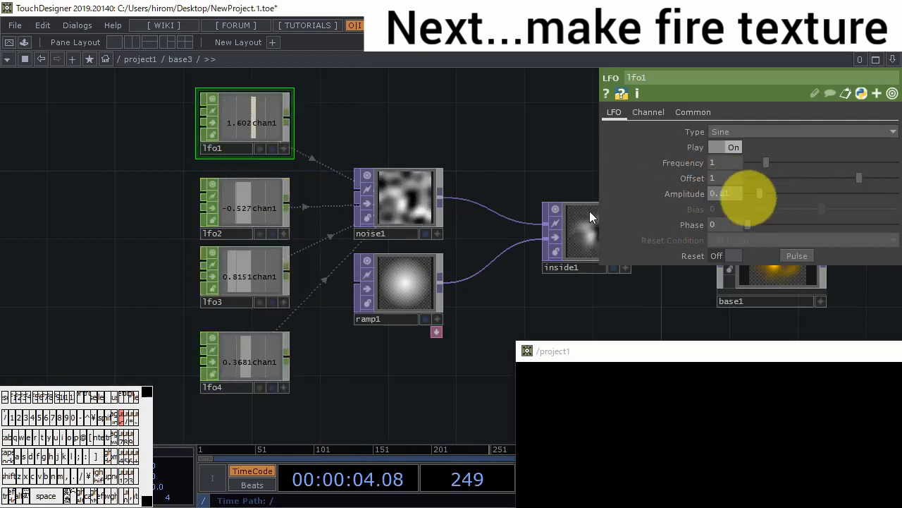
- Set lfo2's Offset to 0.74 and Amplitude to 0.62
{"action": "left_click", "coordinate": [258, 204]}
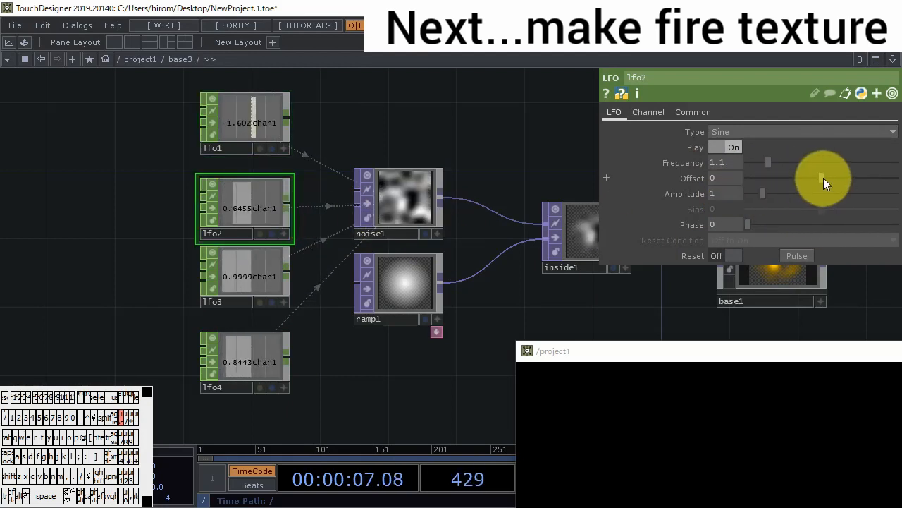
{"action": "left_click_drag", "start_coordinate": [824, 177], "coordinate": [853, 181]}
{"action": "left_click_drag", "start_coordinate": [775, 193], "coordinate": [757, 194]}
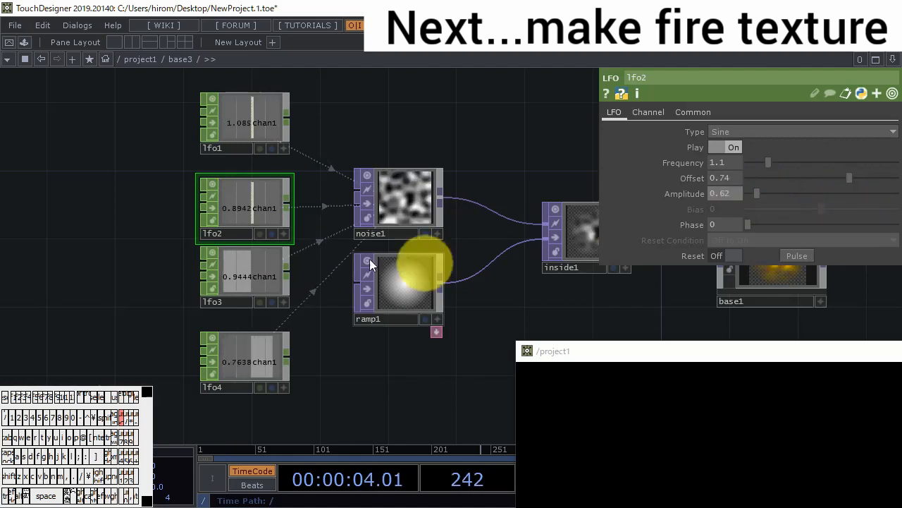
- Raise lfo3's Offset and lower its Amplitude, and set lfo4's Offset to 0.76 and Amplitude to 0.57
{"action": "left_click", "coordinate": [253, 284]}
{"action": "left_click_drag", "start_coordinate": [832, 182], "coordinate": [852, 184]}
{"action": "left_click_drag", "start_coordinate": [769, 195], "coordinate": [740, 195]}
{"action": "left_click", "coordinate": [218, 363]}
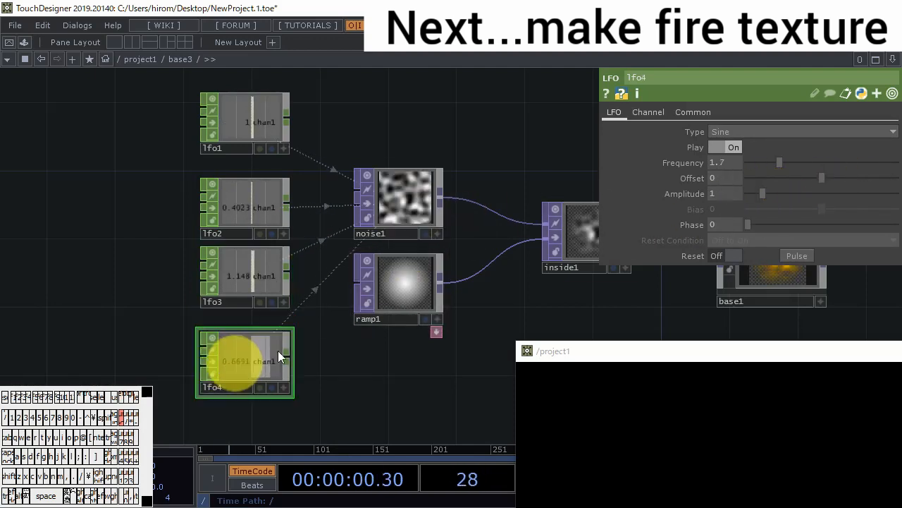
{"action": "left_click_drag", "start_coordinate": [816, 179], "coordinate": [850, 182]}
{"action": "left_click_drag", "start_coordinate": [765, 196], "coordinate": [757, 197]}
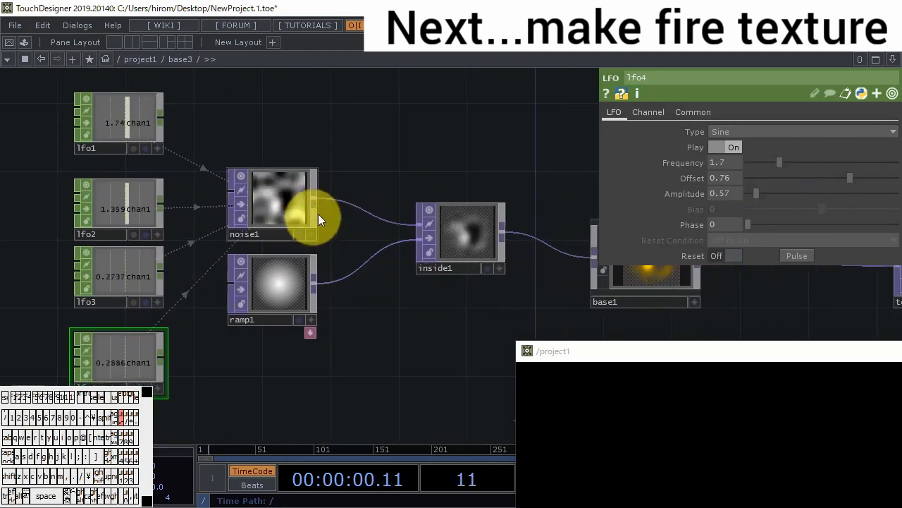
- Examine the texture variations stored in tex3d1 and test them by drawing particles in the preview window
{"action": "left_click_drag", "start_coordinate": [442, 298], "coordinate": [28, 254]}
{"action": "scroll", "coordinate": [481, 202], "scroll_direction": "up", "scroll_amount": 8}
{"action": "scroll", "coordinate": [482, 202], "scroll_direction": "up", "scroll_amount": 2}
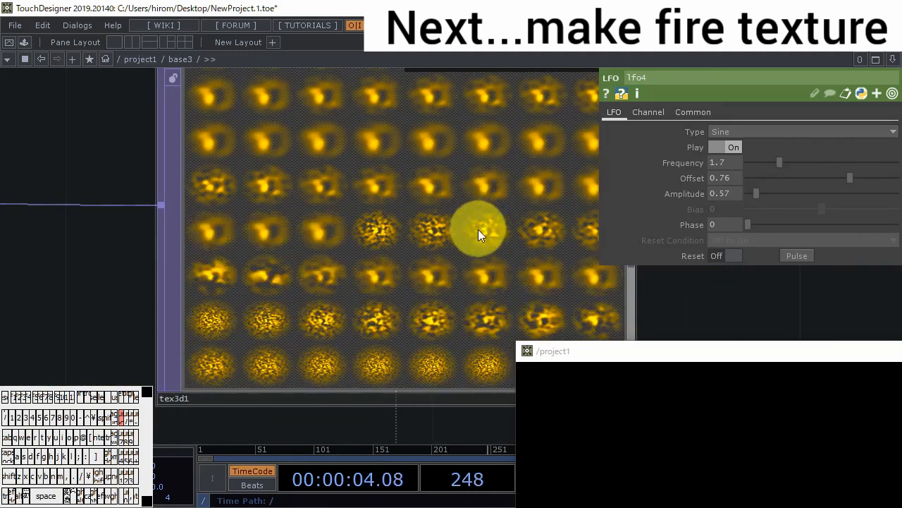
{"action": "scroll", "coordinate": [478, 229], "scroll_direction": "down", "scroll_amount": 3}
{"action": "left_click", "coordinate": [655, 389]}
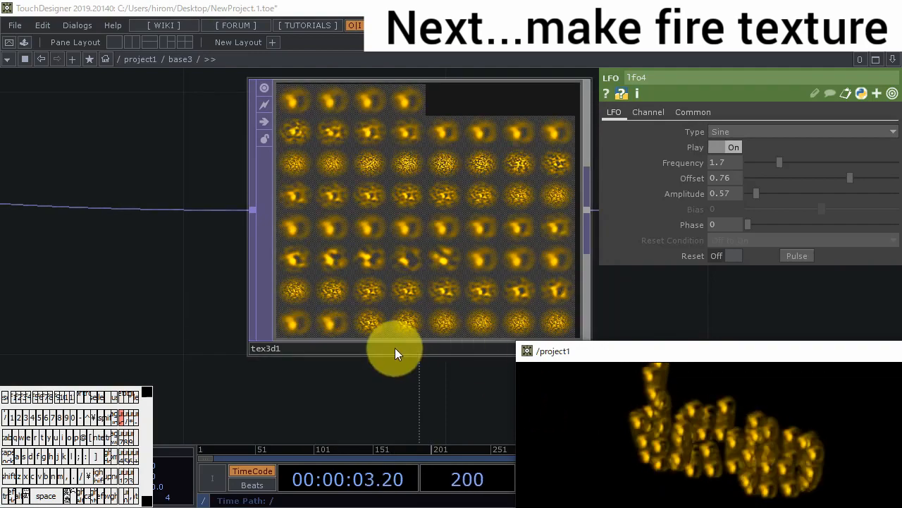
{"action": "scroll", "coordinate": [395, 347], "scroll_direction": "down", "scroll_amount": 5}
{"action": "left_click_drag", "start_coordinate": [278, 342], "coordinate": [625, 257]}
{"action": "scroll", "coordinate": [303, 302], "scroll_direction": "down", "scroll_amount": 2}
{"action": "left_click_drag", "start_coordinate": [302, 301], "coordinate": [409, 300]}
{"action": "scroll", "coordinate": [409, 299], "scroll_direction": "down", "scroll_amount": 1}
{"action": "left_click_drag", "start_coordinate": [338, 288], "coordinate": [421, 291]}
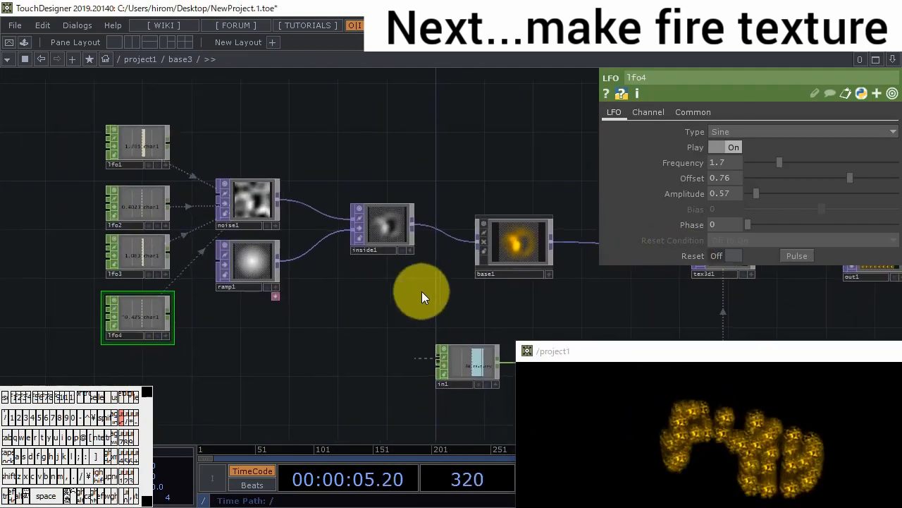
- Insert a Displace TOP between ramp1 and inside1, and move ramp1 away from it for more room
{"action": "left_click_drag", "start_coordinate": [339, 307], "coordinate": [372, 282]}
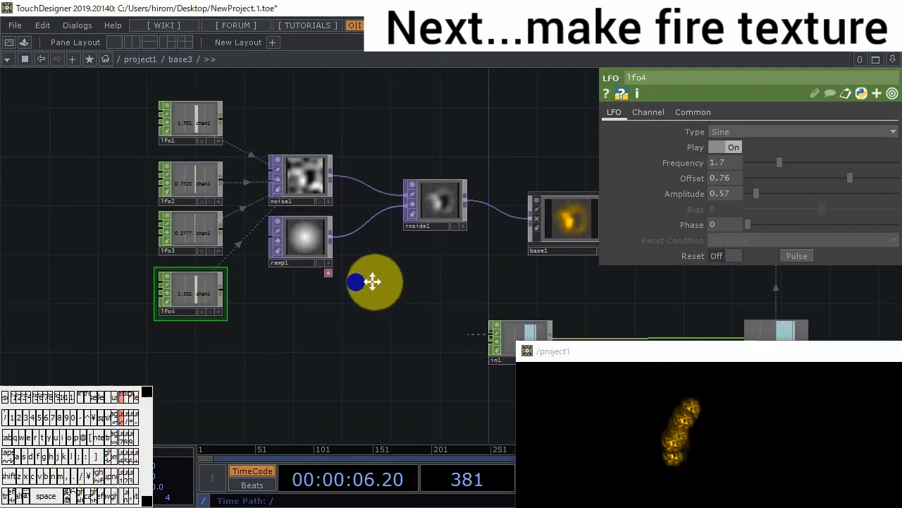
{"action": "right_click", "coordinate": [387, 200]}
{"action": "left_click", "coordinate": [400, 189]}
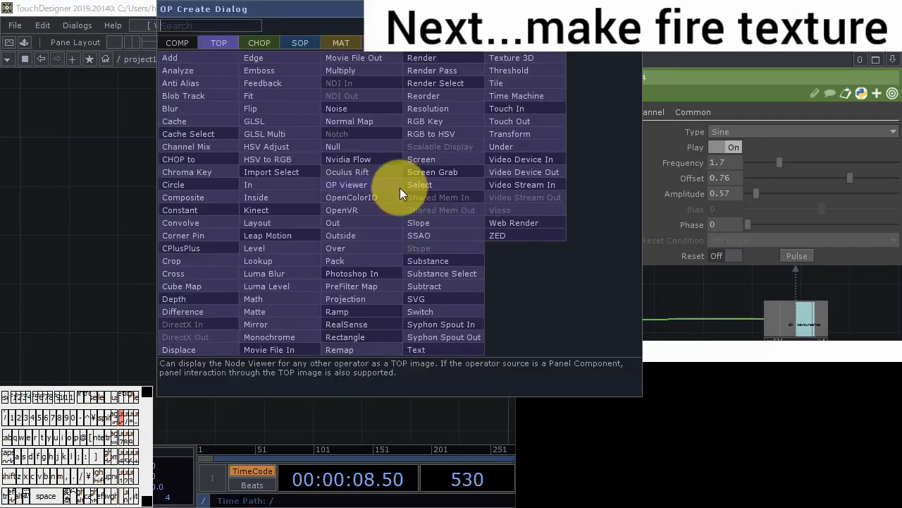
{"action": "left_click", "coordinate": [211, 352]}
{"action": "left_click", "coordinate": [394, 225]}
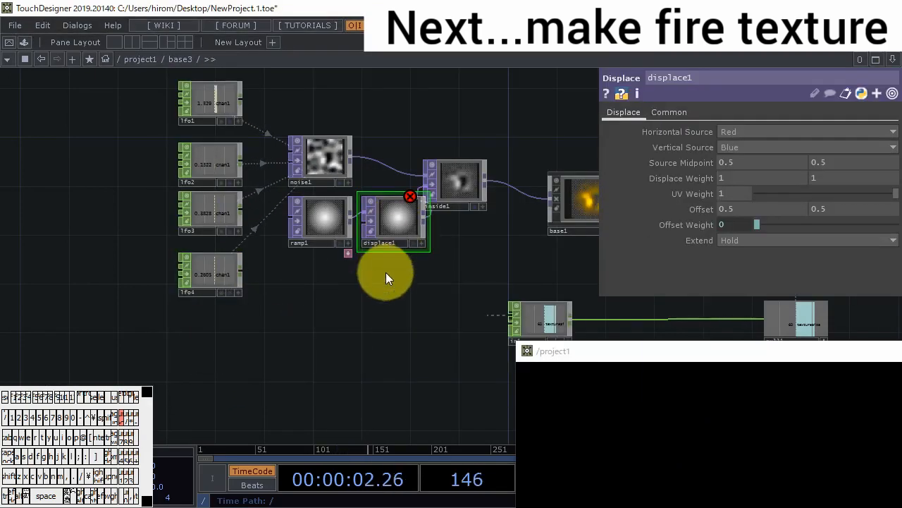
{"action": "left_click_drag", "start_coordinate": [317, 226], "coordinate": [291, 226]}
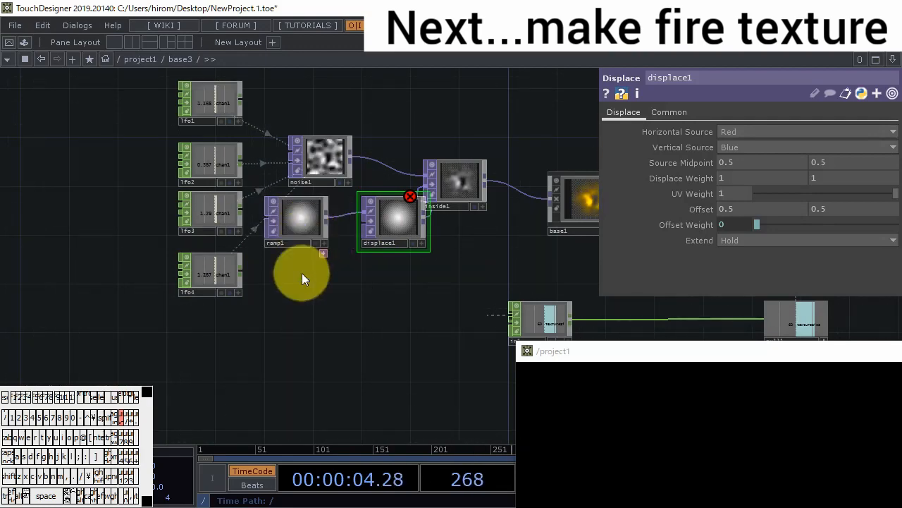
- Create a Noise TOP below ramp1 and connect it to the second input of displace1
{"action": "key", "text": "Tab"}
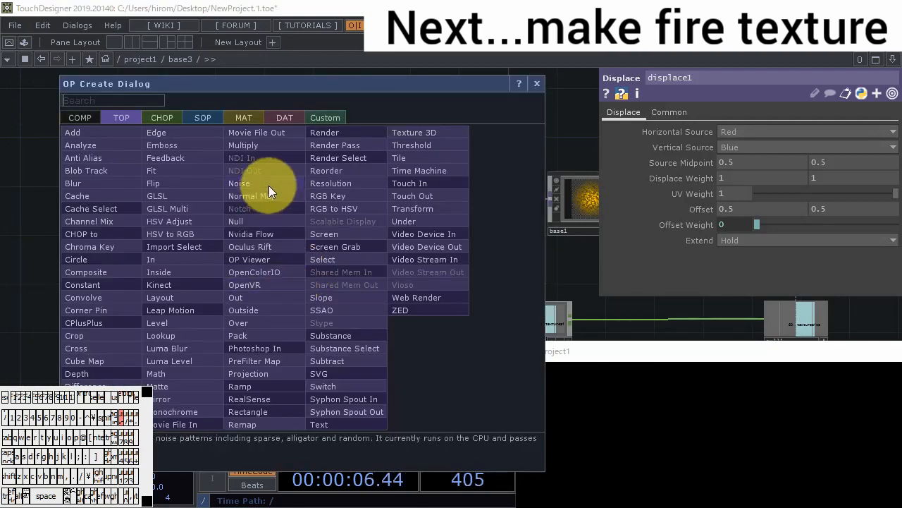
{"action": "left_click", "coordinate": [269, 185]}
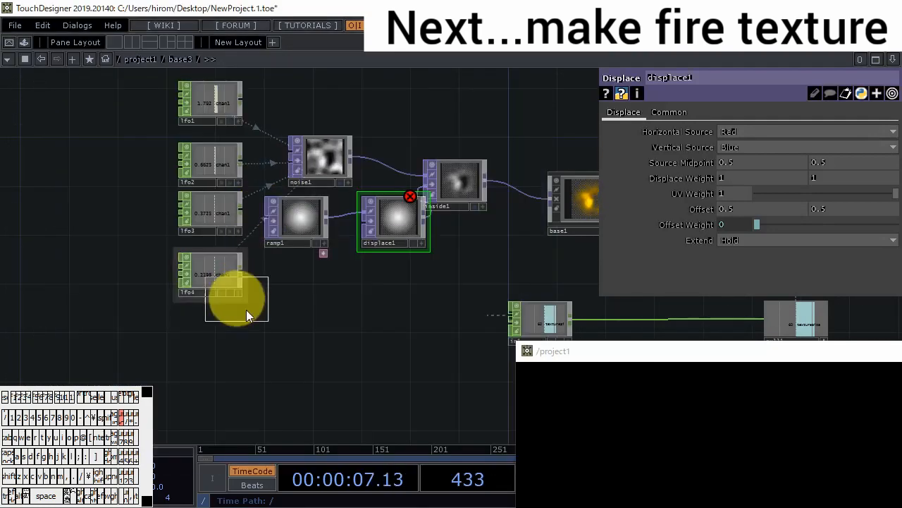
{"action": "left_click", "coordinate": [296, 278]}
{"action": "scroll", "coordinate": [283, 280], "scroll_direction": "up", "scroll_amount": 3}
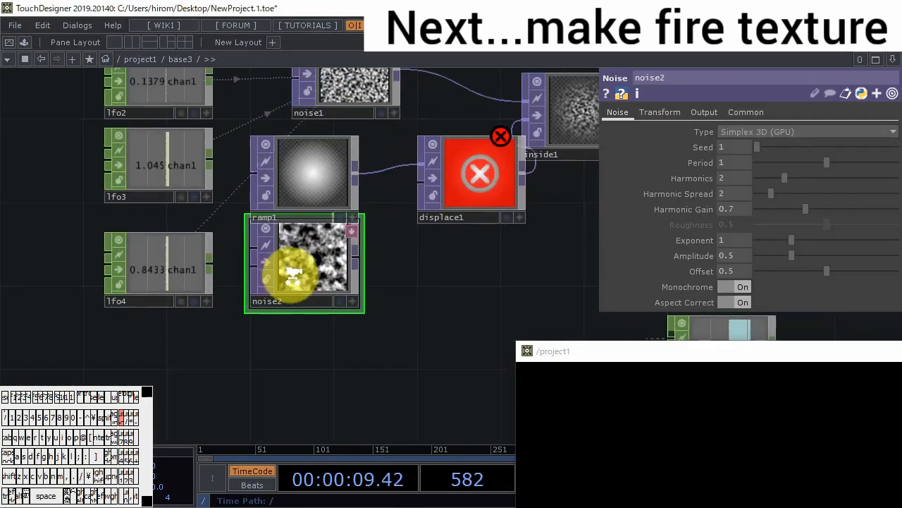
{"action": "scroll", "coordinate": [286, 278], "scroll_direction": "up", "scroll_amount": 1}
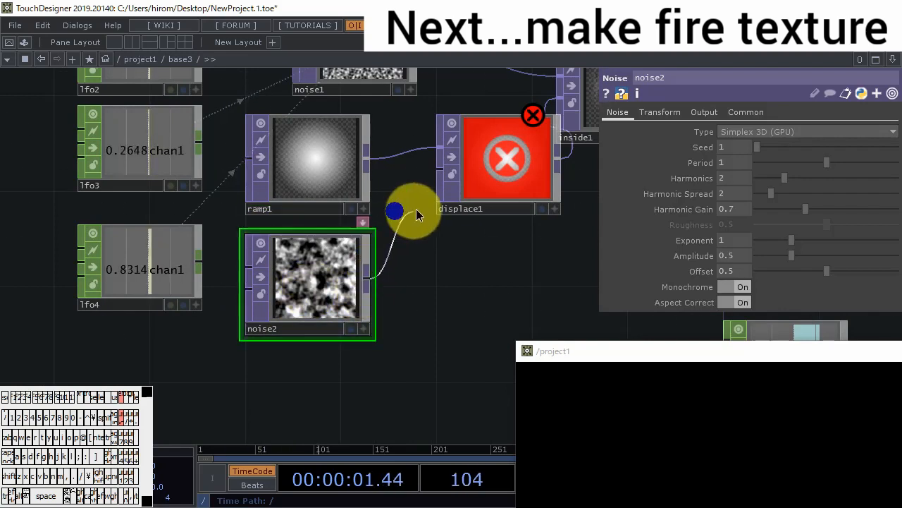
{"action": "left_click_drag", "start_coordinate": [416, 215], "coordinate": [427, 205]}
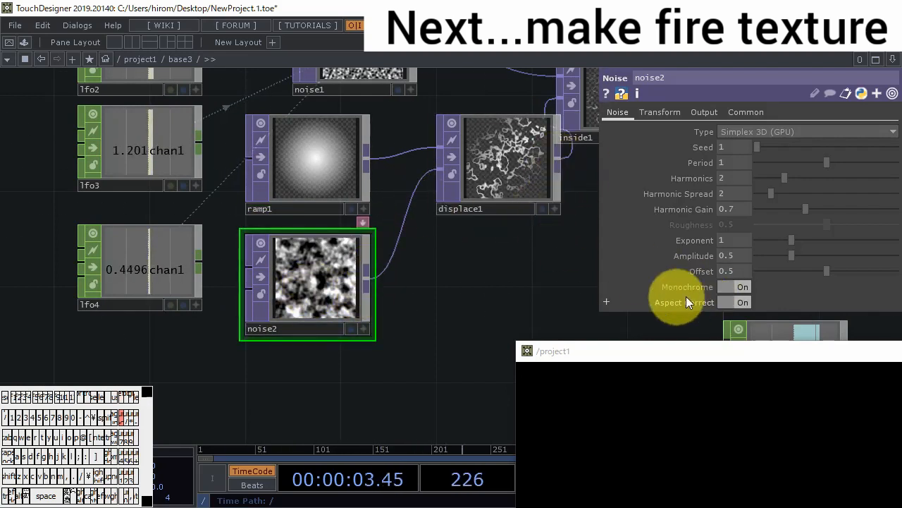
- Turn off Monochrome for noise2 and set its Pixel Format to 32-bit float (RG)
{"action": "left_click", "coordinate": [742, 286]}
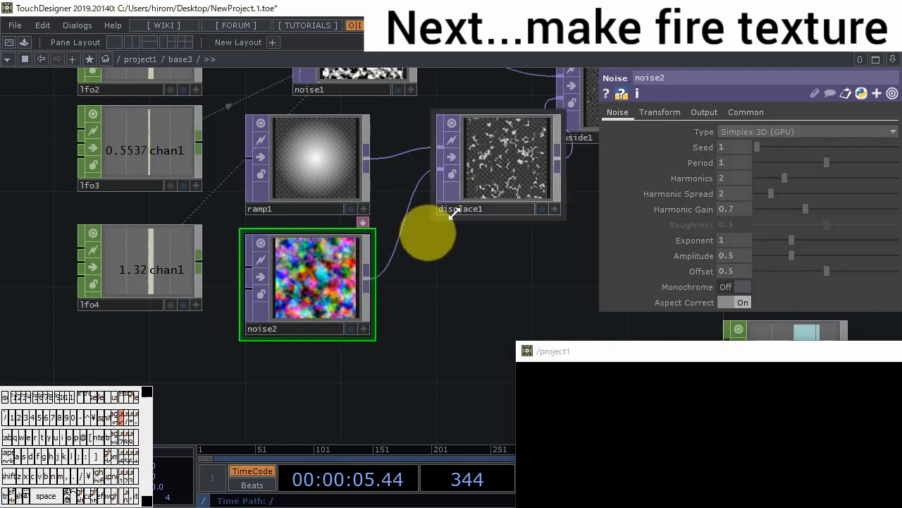
{"action": "left_click", "coordinate": [746, 114]}
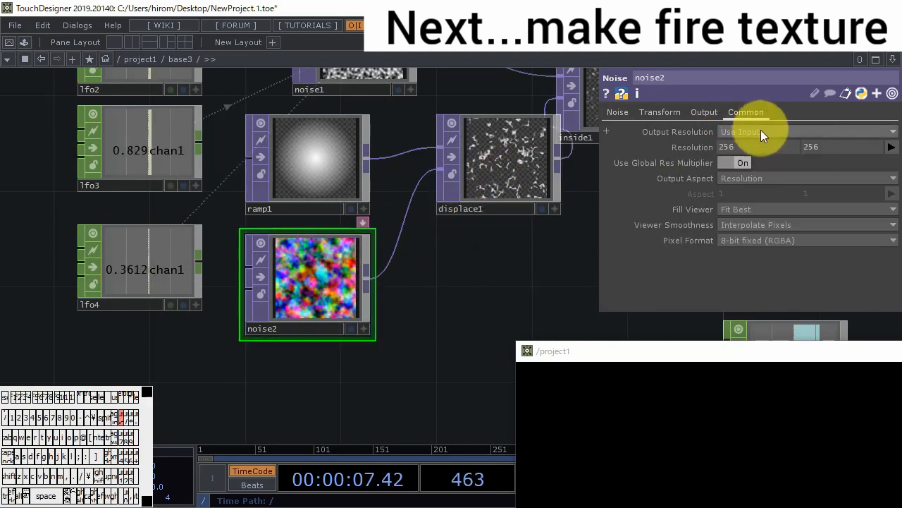
{"action": "left_click", "coordinate": [757, 239]}
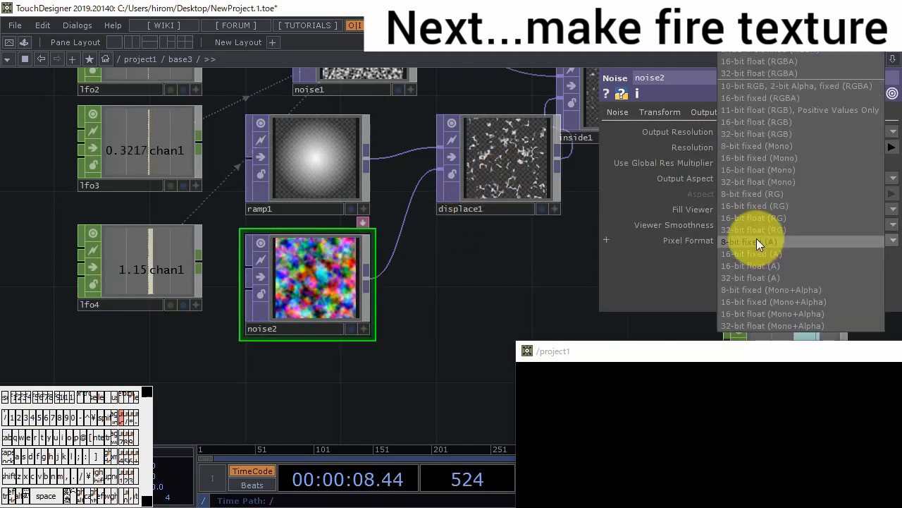
{"action": "left_click", "coordinate": [797, 226]}
- Set displace1's Vertical Source to Green and both Displace Weight values to 0.1
{"action": "left_click", "coordinate": [552, 125]}
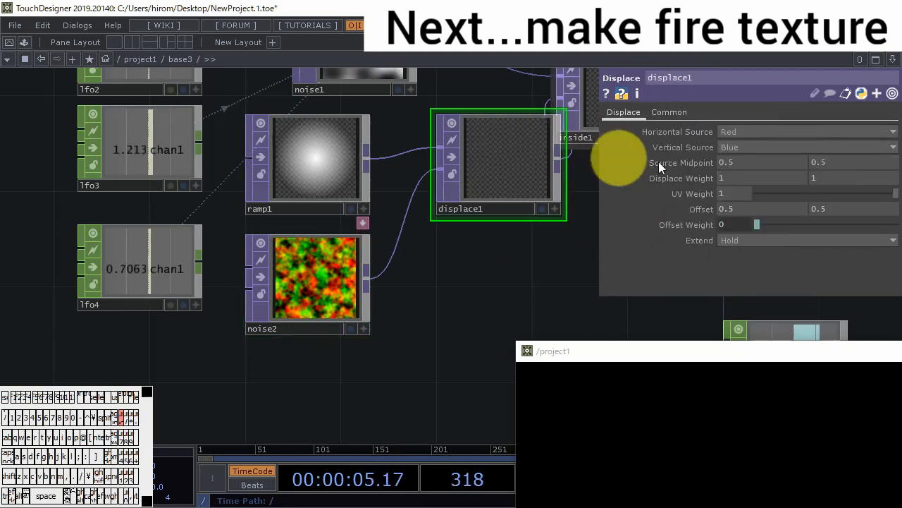
{"action": "left_click", "coordinate": [745, 147]}
{"action": "left_click", "coordinate": [746, 172]}
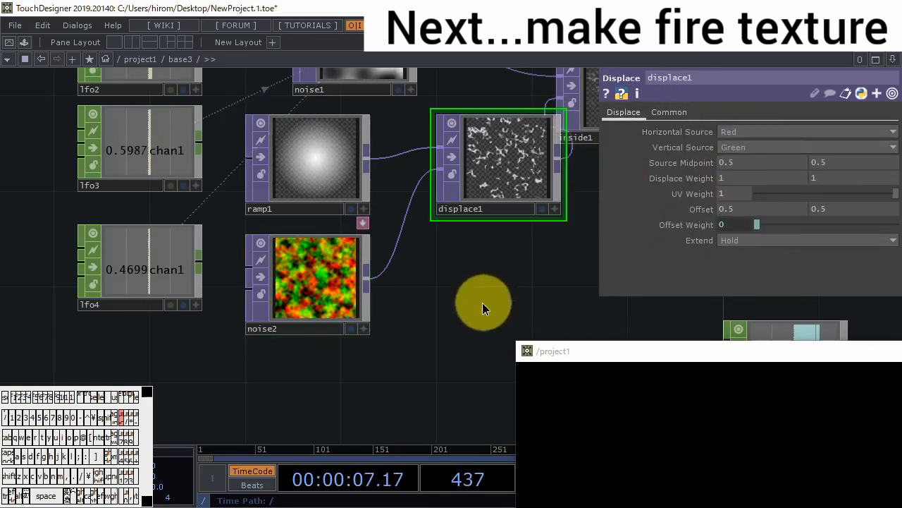
{"action": "left_click_drag", "start_coordinate": [482, 308], "coordinate": [387, 302]}
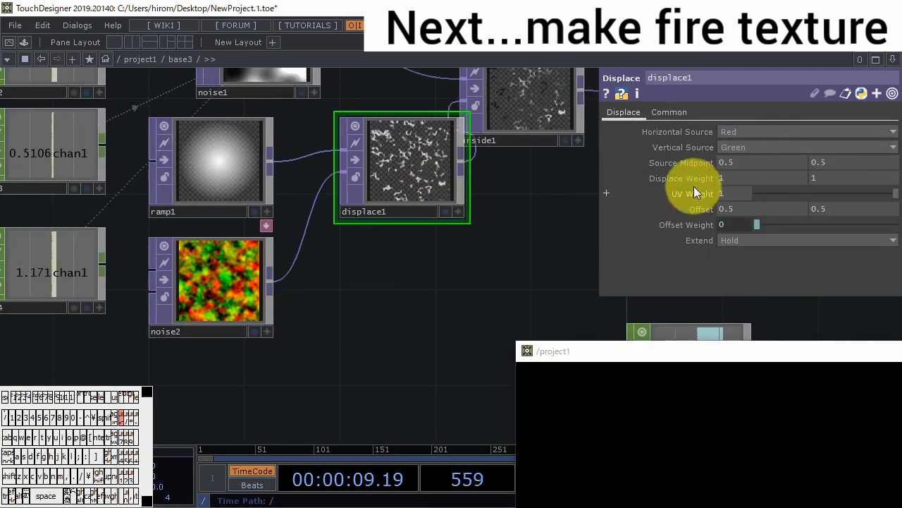
{"action": "middle_click_drag", "start_coordinate": [702, 177], "coordinate": [476, 148]}
- Create an LFO CHOP below lfo4 and set its Offset to 1
{"action": "scroll", "coordinate": [196, 272], "scroll_direction": "down", "scroll_amount": 3}
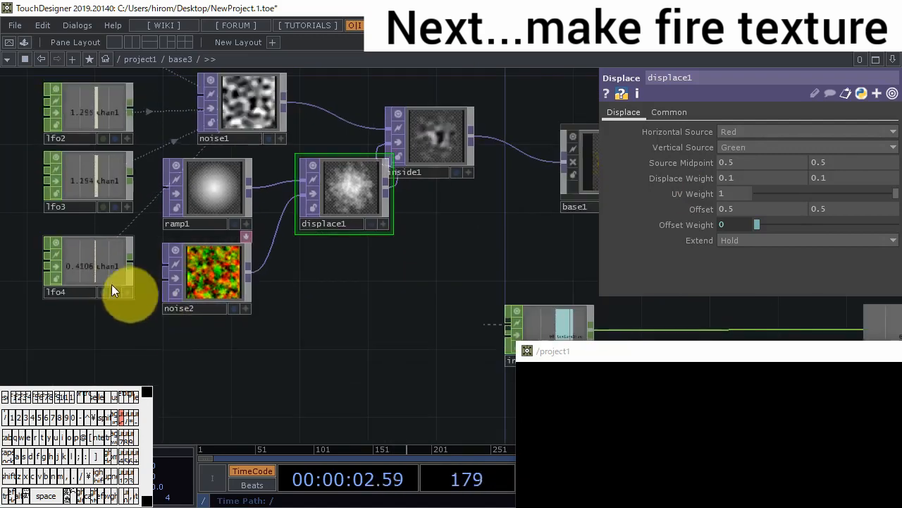
{"action": "scroll", "coordinate": [120, 278], "scroll_direction": "down", "scroll_amount": 3}
{"action": "double_click", "coordinate": [113, 323]}
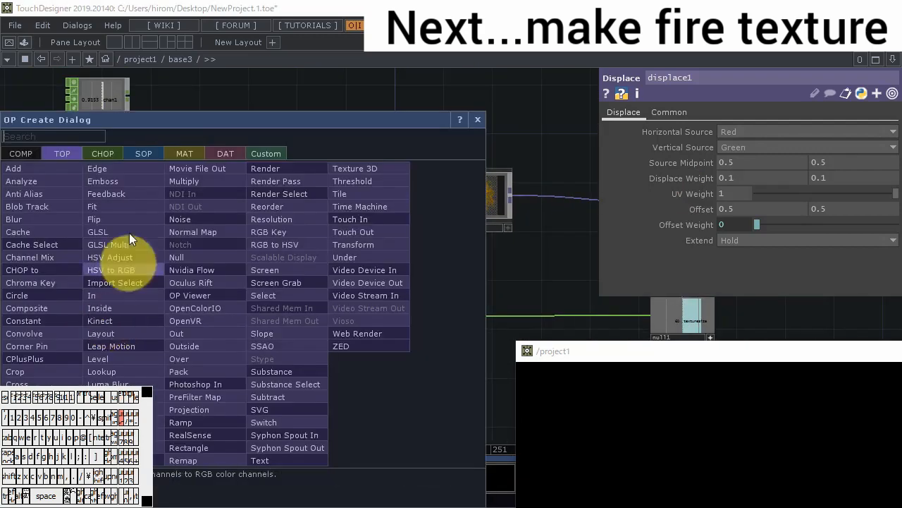
{"action": "left_click", "coordinate": [108, 153]}
{"action": "left_click", "coordinate": [215, 262]}
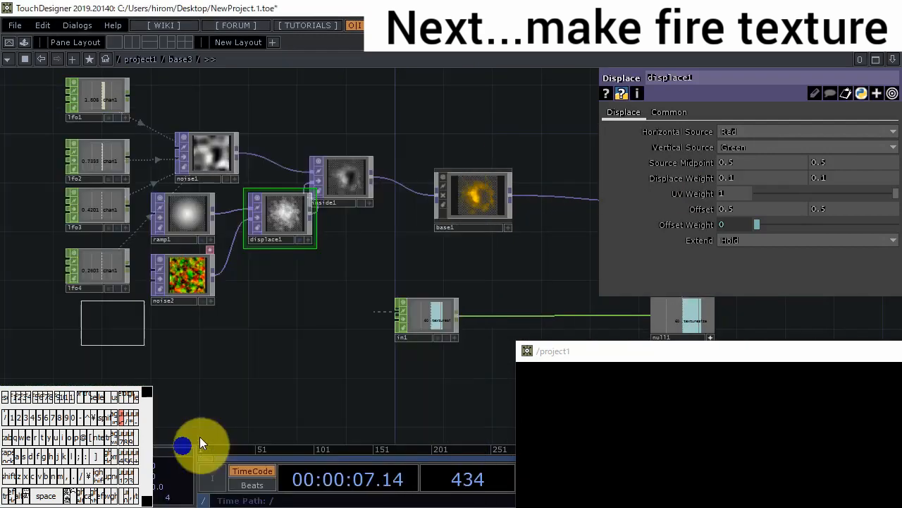
{"action": "left_click", "coordinate": [98, 326]}
{"action": "scroll", "coordinate": [99, 327], "scroll_direction": "up", "scroll_amount": 3}
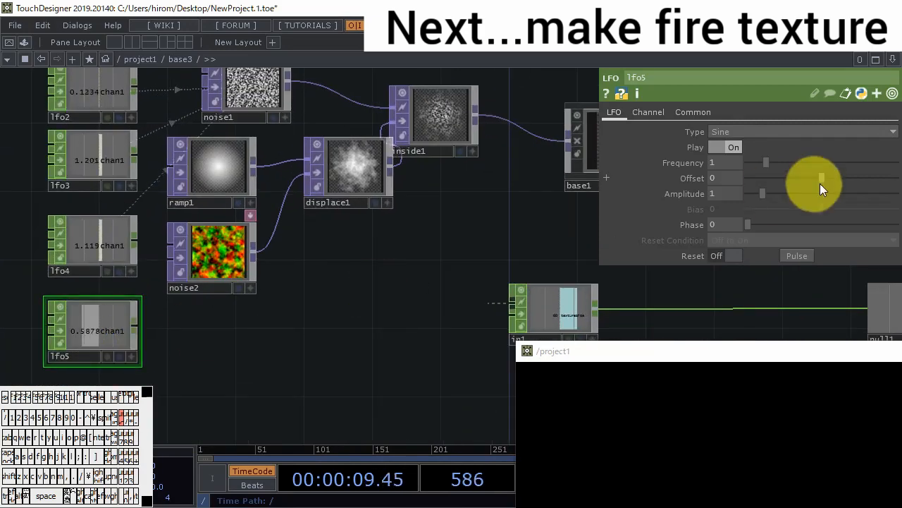
{"action": "left_click", "coordinate": [727, 179]}
{"action": "type", "text": "1"}
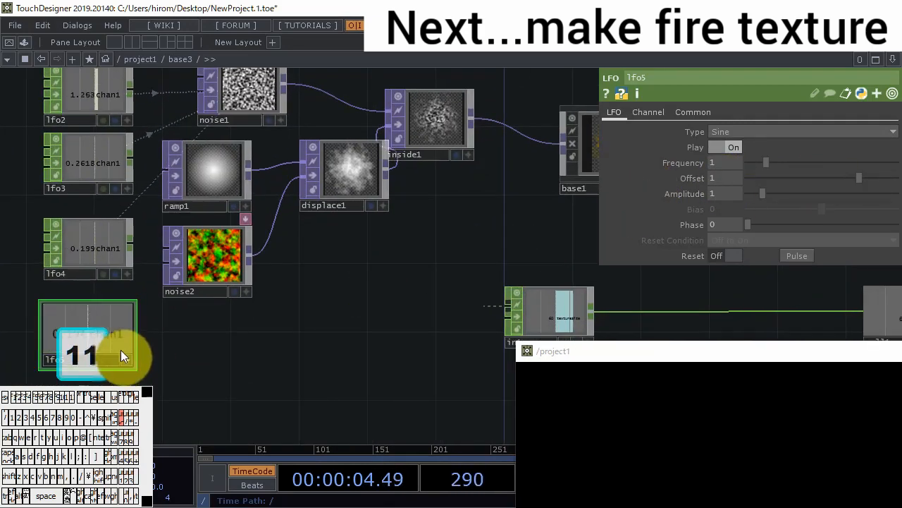
- Link noise2's Period to the lfo5 channel as a CHOP Reference
{"action": "left_click", "coordinate": [212, 277]}
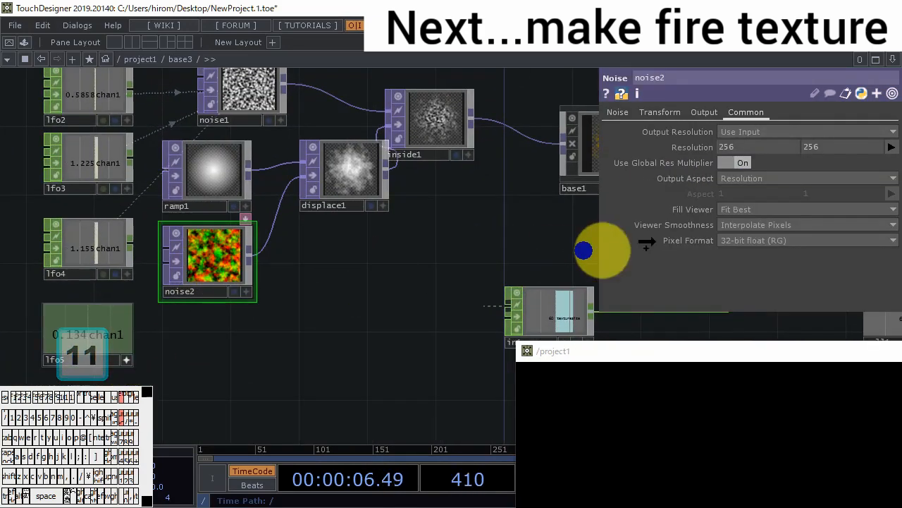
{"action": "left_click", "coordinate": [613, 113]}
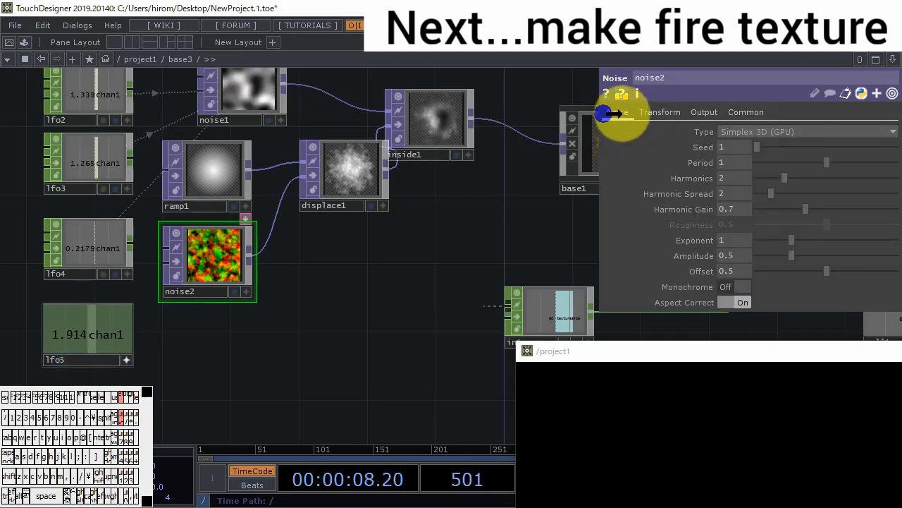
{"action": "left_click", "coordinate": [740, 154]}
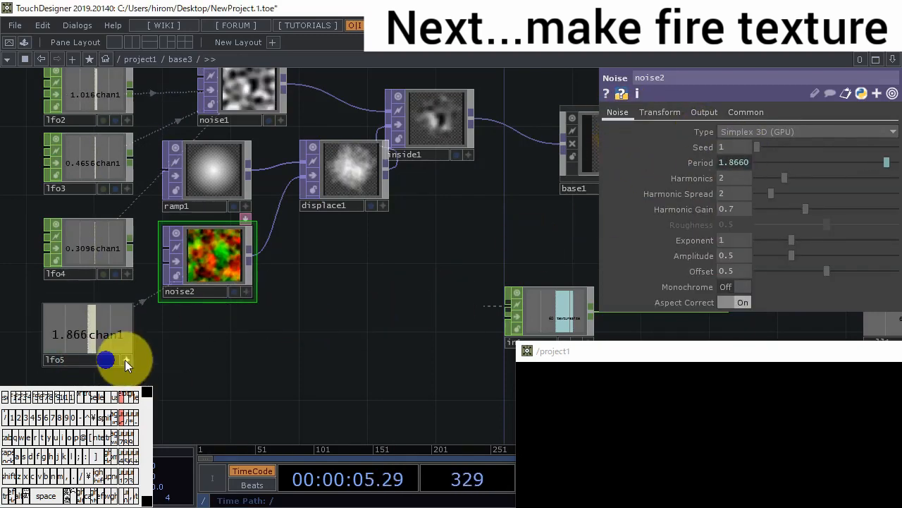
- Set noise2's Translate Z to the expression absTime.frame
{"action": "left_click", "coordinate": [126, 360]}
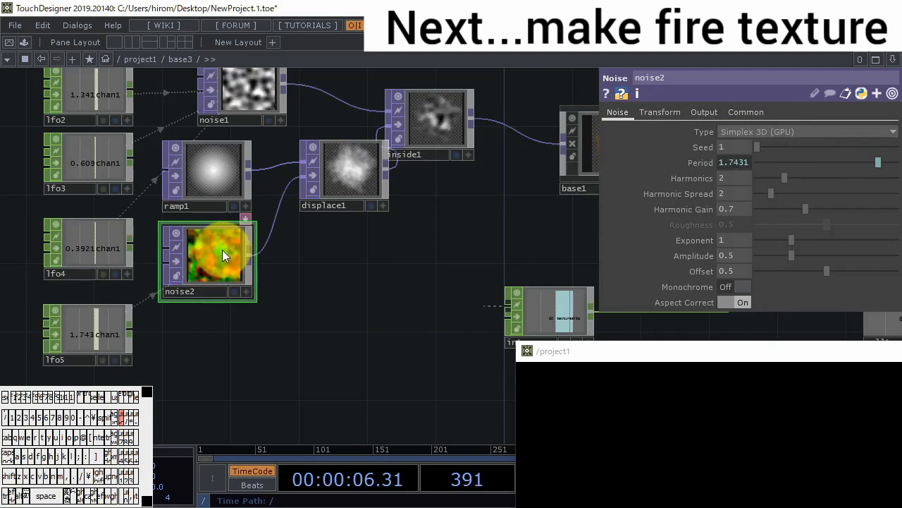
{"action": "left_click", "coordinate": [660, 113]}
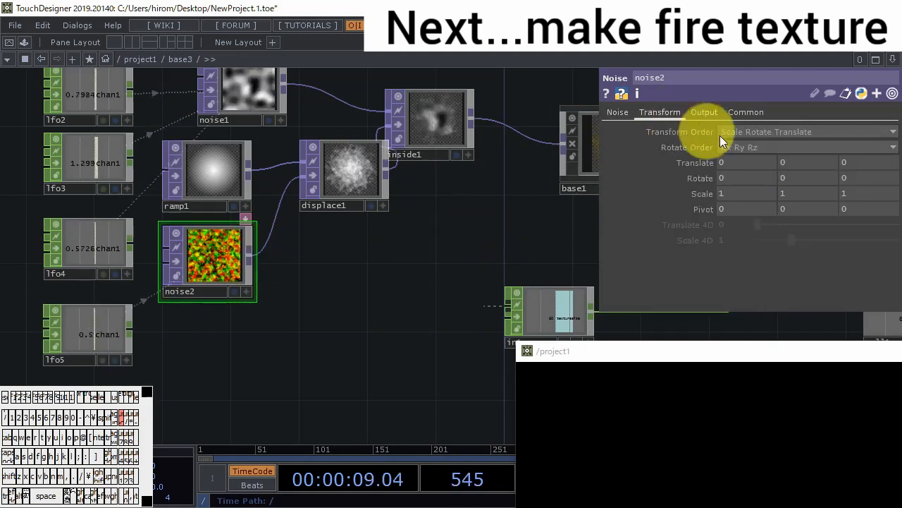
{"action": "left_click", "coordinate": [847, 163]}
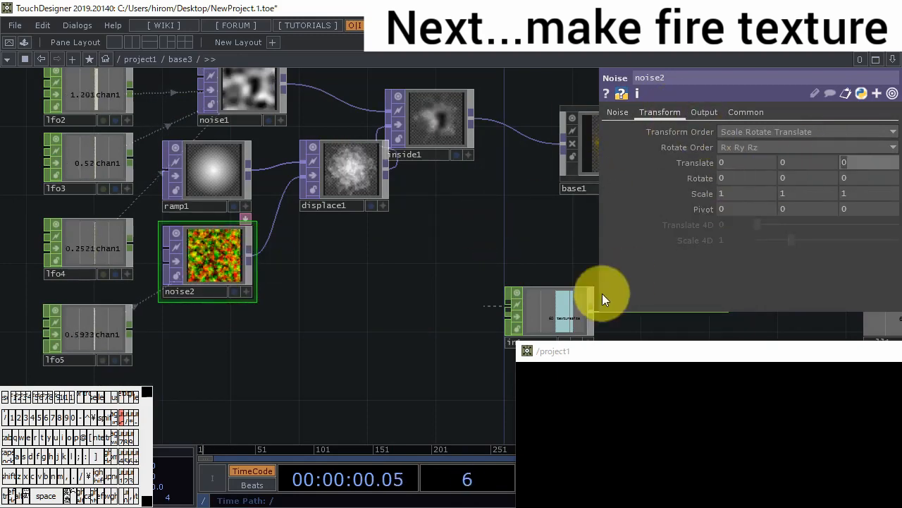
{"action": "type", "text": "abs"}
{"action": "type", "text": "T"}
{"action": "key", "text": "BackSpace"}
{"action": "type", "text": "Time.frame"}
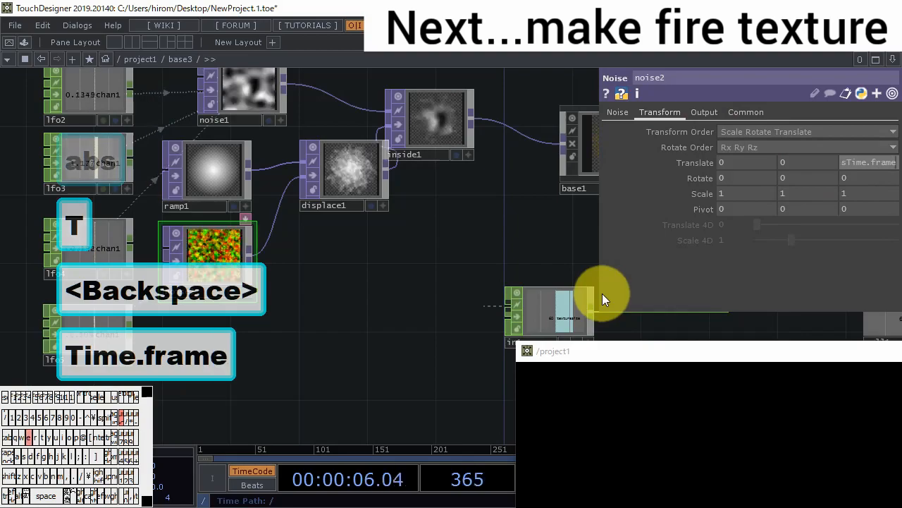
{"action": "key", "text": "Return"}
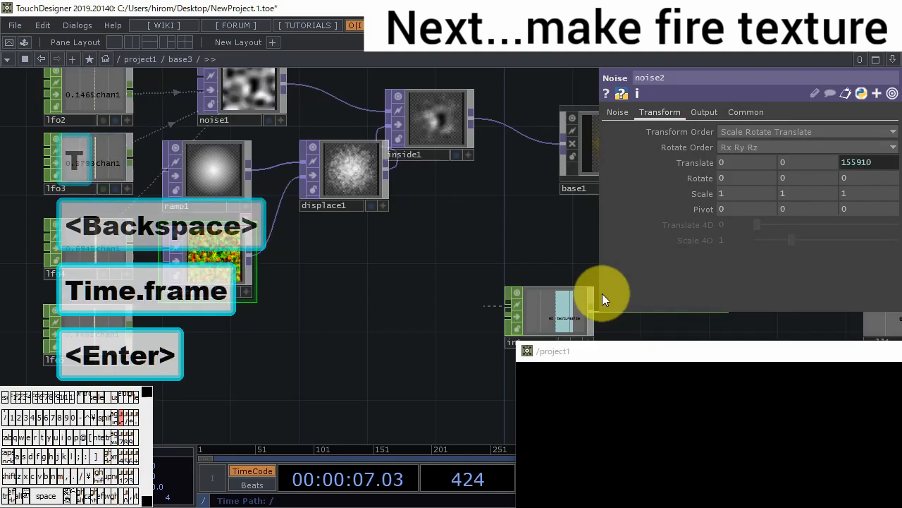
{"action": "scroll", "coordinate": [345, 176], "scroll_direction": "up", "scroll_amount": 3}
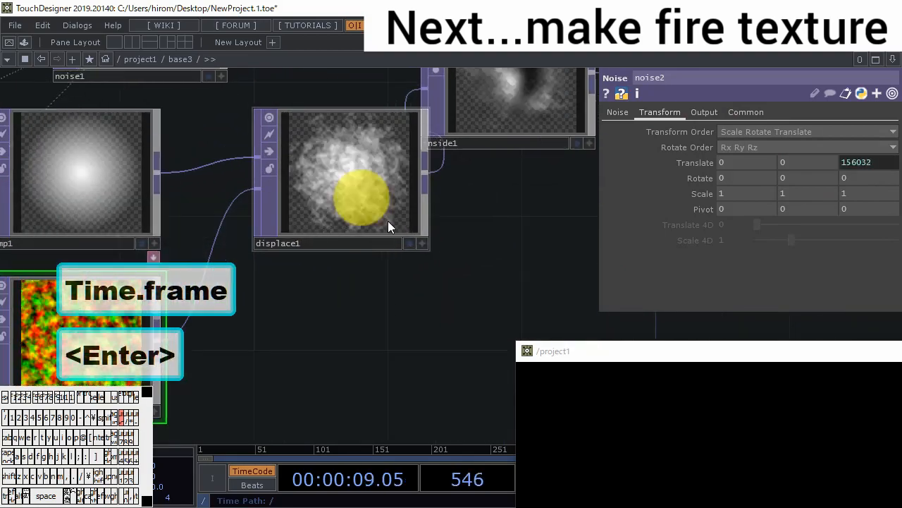
- Change noise2's Translate Z expression to absTime.seconds
{"action": "left_click", "coordinate": [698, 163]}
{"action": "left_click", "coordinate": [787, 209]}
{"action": "key", "text": "BackSpace"}
{"action": "key", "text": "BackSpace"}
{"action": "key", "text": "BackSpace"}
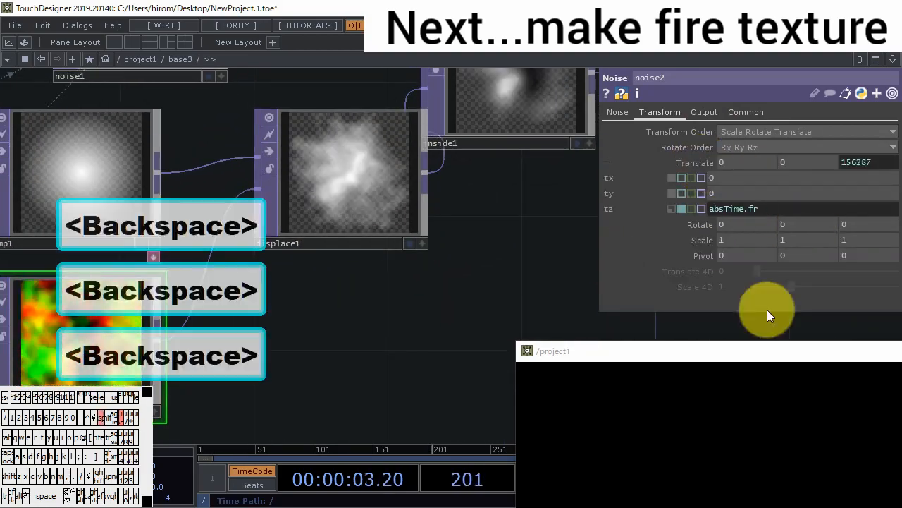
{"action": "key", "text": "BackSpace"}
{"action": "key", "text": "BackSpace"}
{"action": "type", "text": "secpon"}
{"action": "key", "text": "BackSpace"}
{"action": "key", "text": "BackSpace"}
{"action": "key", "text": "BackSpace"}
{"action": "type", "text": "onds"}
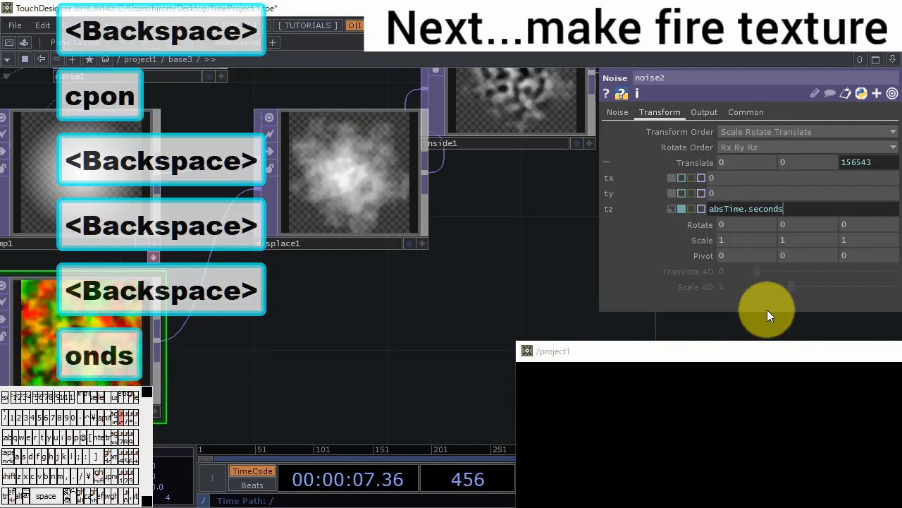
{"action": "key", "text": "Return"}
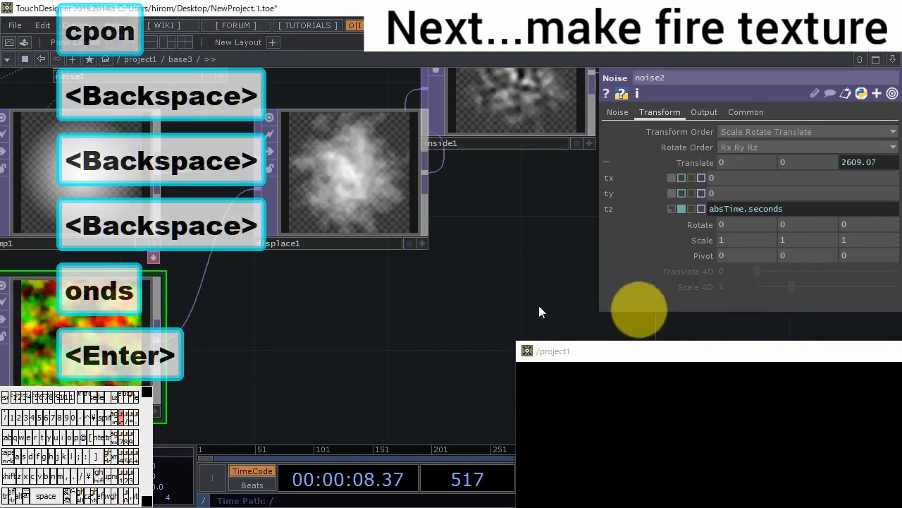
- Collapse the LFO, noise, ramp, displace and inside nodes into a new Base and place it beside base1
{"action": "scroll", "coordinate": [326, 335], "scroll_direction": "down", "scroll_amount": 3}
{"action": "left_click_drag", "start_coordinate": [330, 346], "coordinate": [195, 247]}
{"action": "left_click_drag", "start_coordinate": [535, 237], "coordinate": [211, 237]}
{"action": "scroll", "coordinate": [443, 141], "scroll_direction": "up", "scroll_amount": 10}
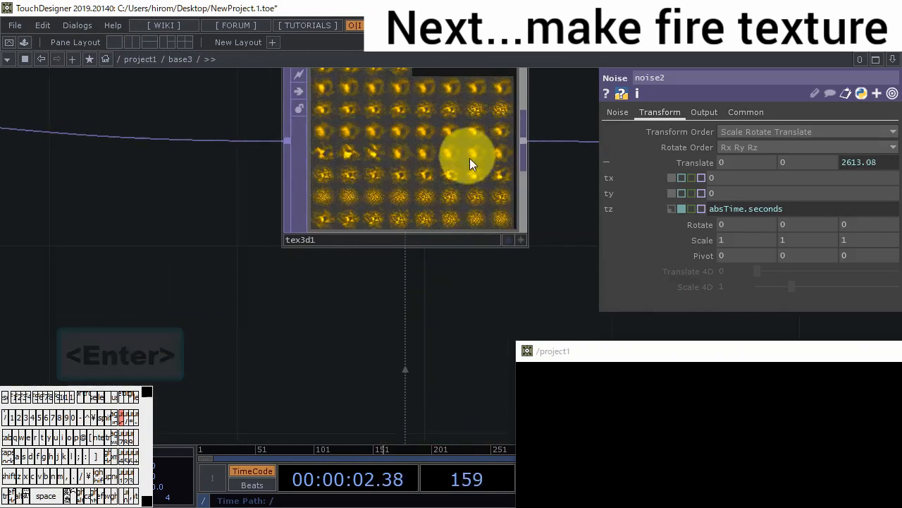
{"action": "scroll", "coordinate": [467, 203], "scroll_direction": "down", "scroll_amount": 10}
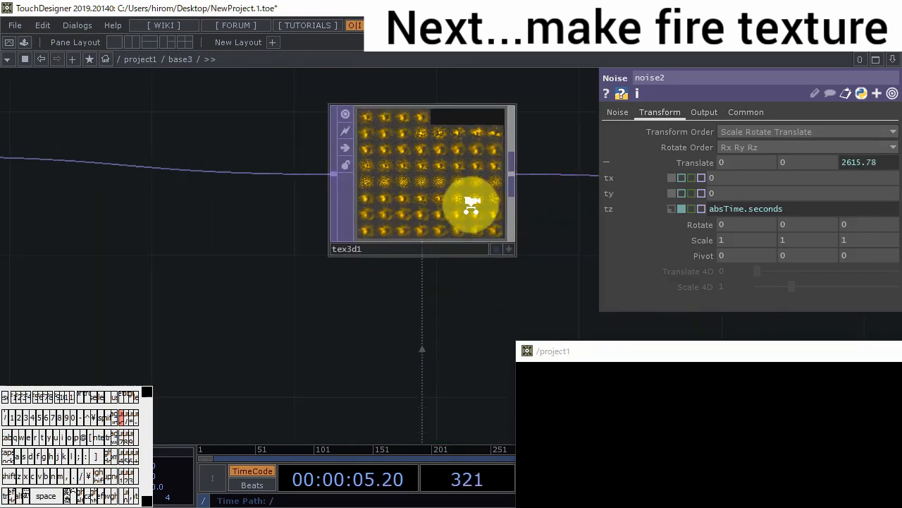
{"action": "left_click_drag", "start_coordinate": [470, 207], "coordinate": [433, 236]}
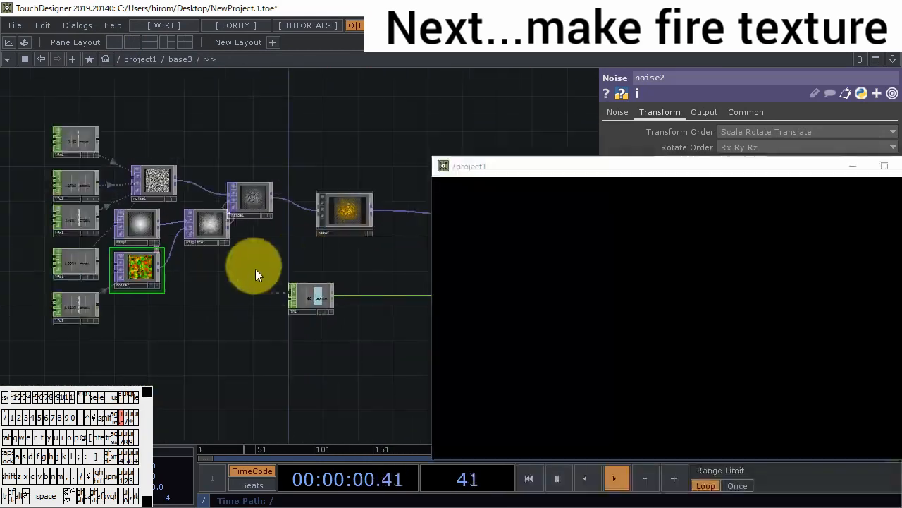
{"action": "left_click_drag", "start_coordinate": [246, 329], "coordinate": [72, 135]}
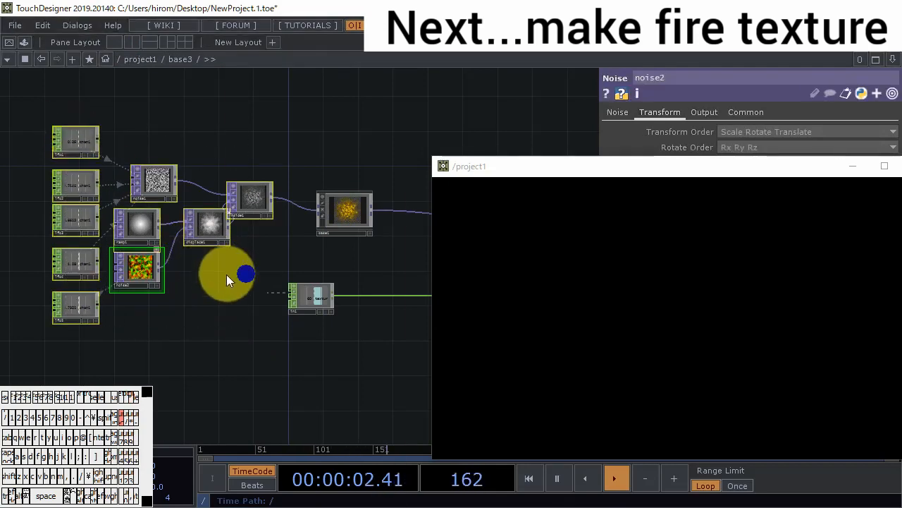
{"action": "right_click", "coordinate": [226, 274]}
{"action": "left_click", "coordinate": [288, 426]}
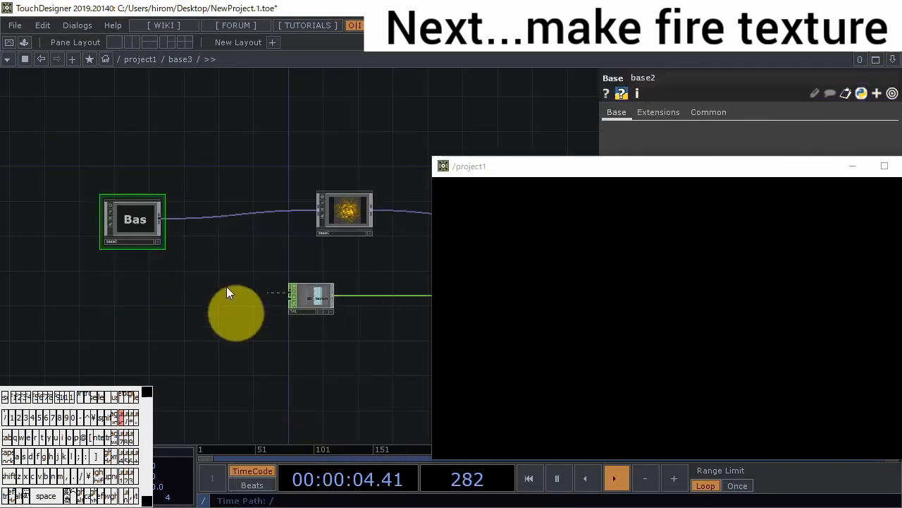
{"action": "left_click_drag", "start_coordinate": [130, 221], "coordinate": [265, 214]}
- Inside the new base2, rename the out2 node to out1 and return to the base3 network
{"action": "scroll", "coordinate": [267, 212], "scroll_direction": "up", "scroll_amount": 4}
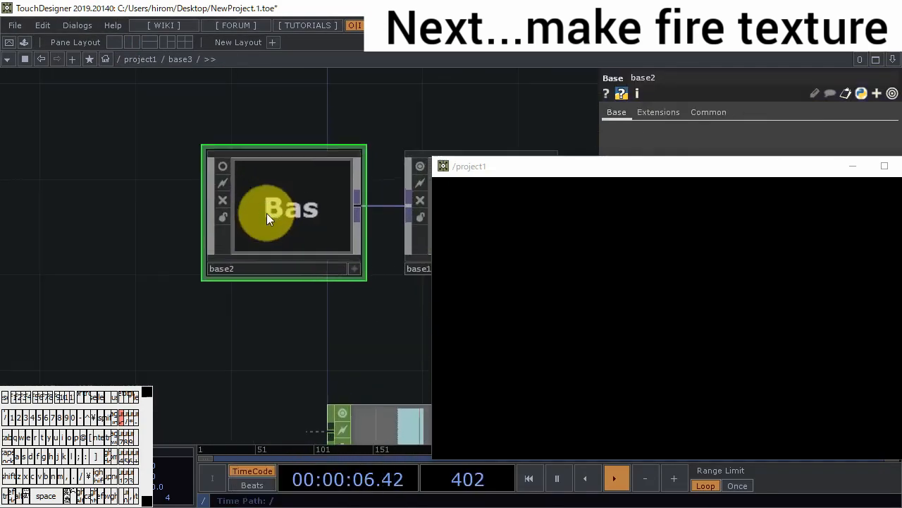
{"action": "scroll", "coordinate": [316, 211], "scroll_direction": "up", "scroll_amount": 2}
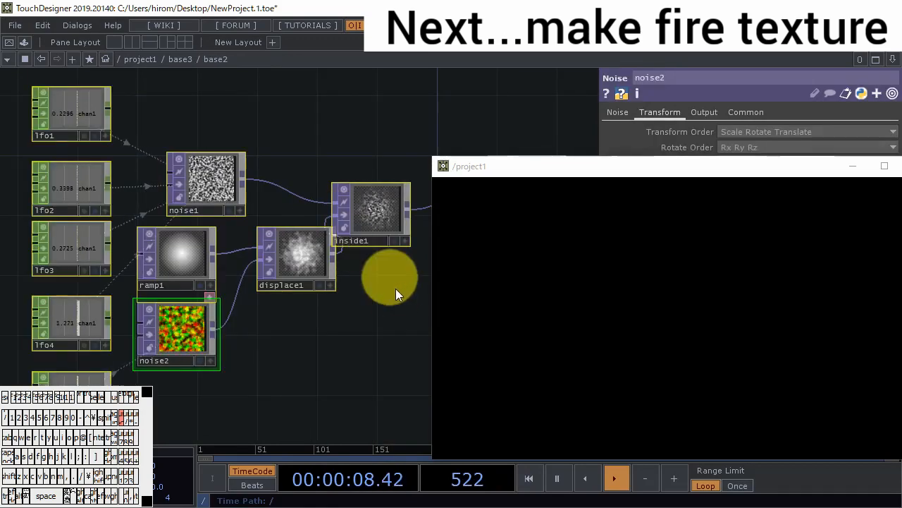
{"action": "left_click_drag", "start_coordinate": [396, 290], "coordinate": [62, 276]}
{"action": "left_click", "coordinate": [187, 193]}
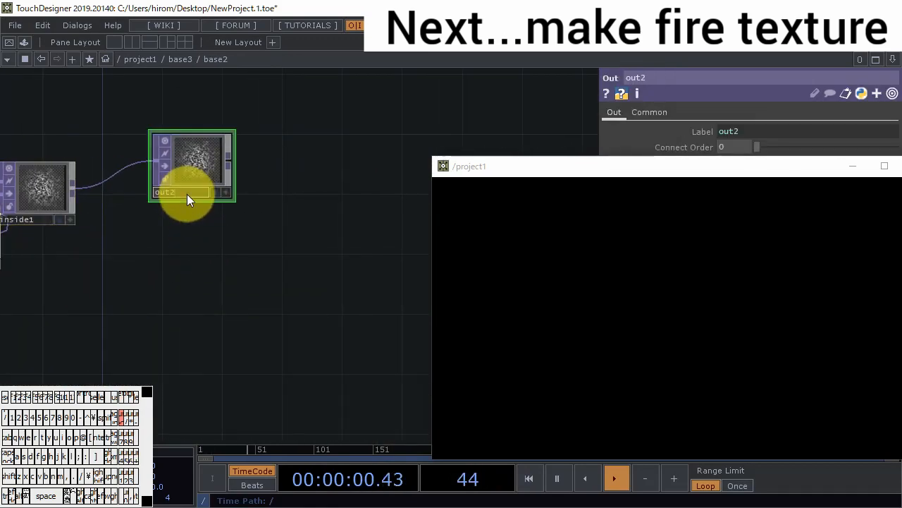
{"action": "key", "text": "BackSpace"}
{"action": "type", "text": "1"}
{"action": "key", "text": "Return"}
{"action": "scroll", "coordinate": [150, 229], "scroll_direction": "down", "scroll_amount": 4}
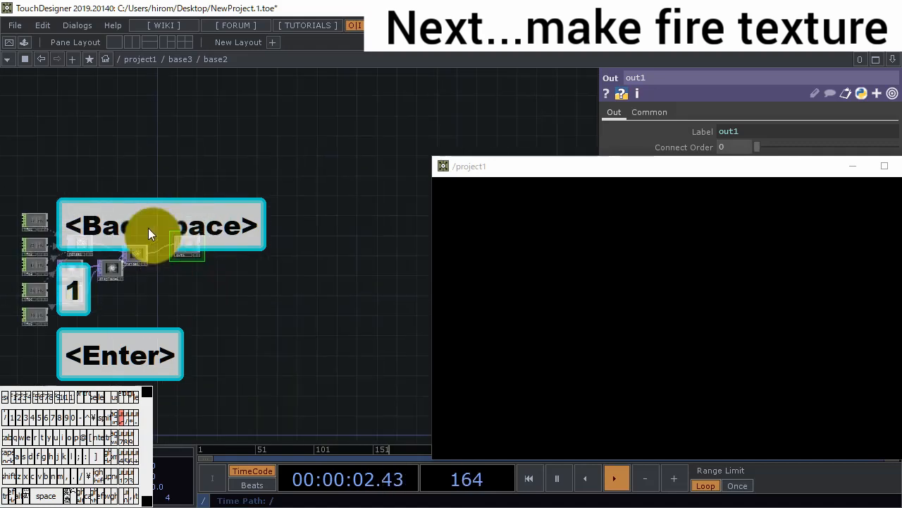
{"action": "scroll", "coordinate": [149, 282], "scroll_direction": "down", "scroll_amount": 3}
{"action": "left_click_drag", "start_coordinate": [217, 310], "coordinate": [243, 268]}
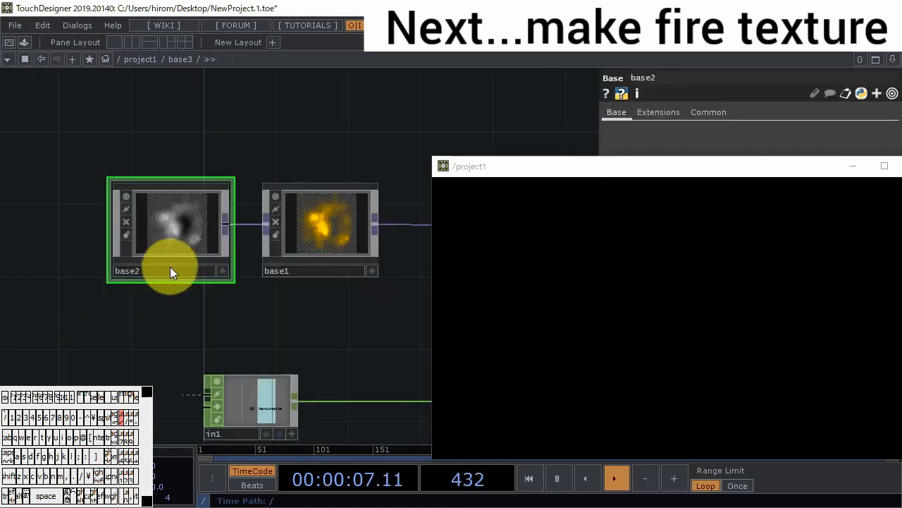
- Inside base2, set lfo5's Amplitude to 0.5
{"action": "left_click", "coordinate": [176, 241]}
{"action": "double_click", "coordinate": [175, 241]}
{"action": "left_click_drag", "start_coordinate": [186, 318], "coordinate": [258, 297]}
{"action": "scroll", "coordinate": [125, 300], "scroll_direction": "up", "scroll_amount": 5}
{"action": "left_click", "coordinate": [111, 289]}
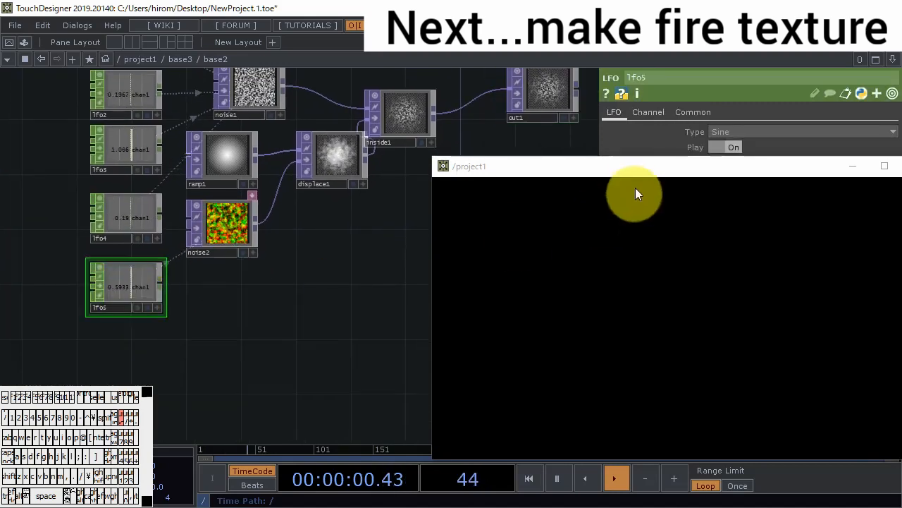
{"action": "left_click_drag", "start_coordinate": [632, 177], "coordinate": [611, 331]}
{"action": "left_click", "coordinate": [719, 193]}
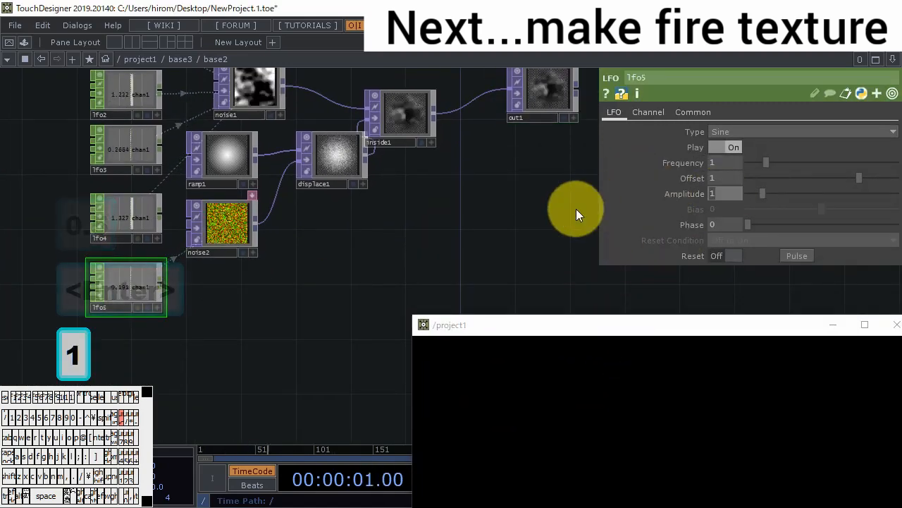
{"action": "type", "text": "0.5"}
{"action": "key", "text": "Return"}
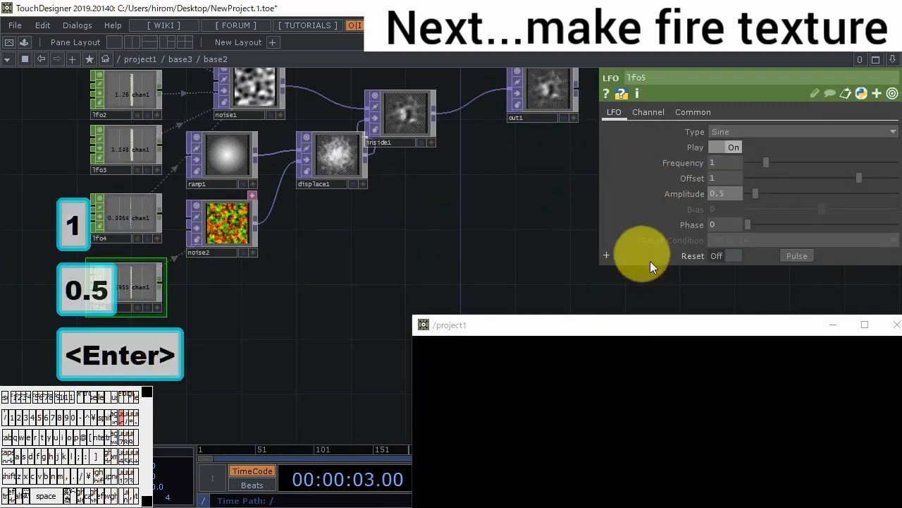
- Set lfo5's Offset to 1.5 and its Frequency to 2
{"action": "left_click", "coordinate": [726, 178]}
{"action": "type", "text": "1.5"}
{"action": "key", "text": "Return"}
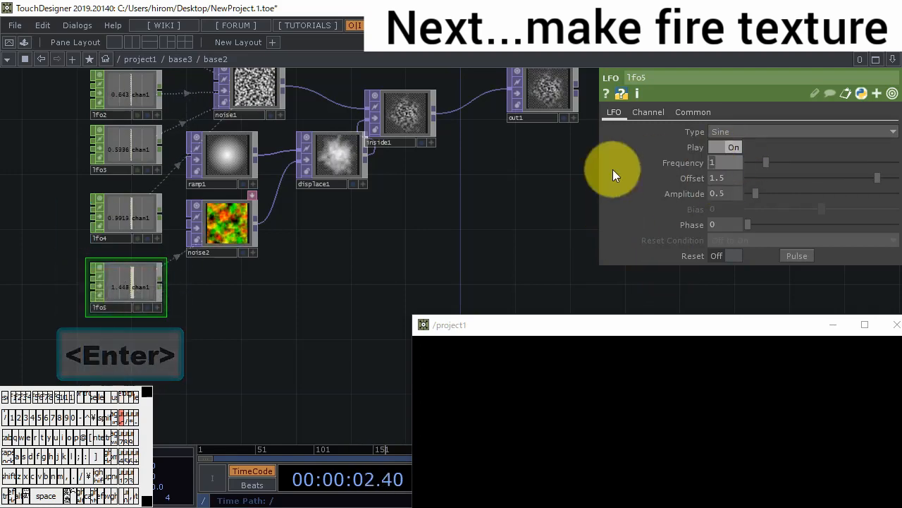
{"action": "key", "text": "shift+Tab"}
{"action": "type", "text": "2"}
{"action": "key", "text": "Return"}
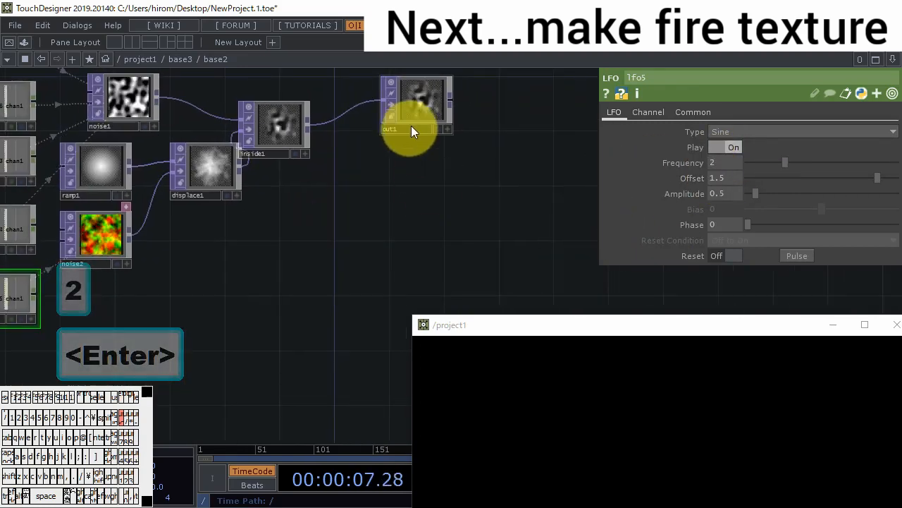
- Return to the base3 network and turn off cooking for both base2 and base1
{"action": "scroll", "coordinate": [419, 177], "scroll_direction": "down", "scroll_amount": 5}
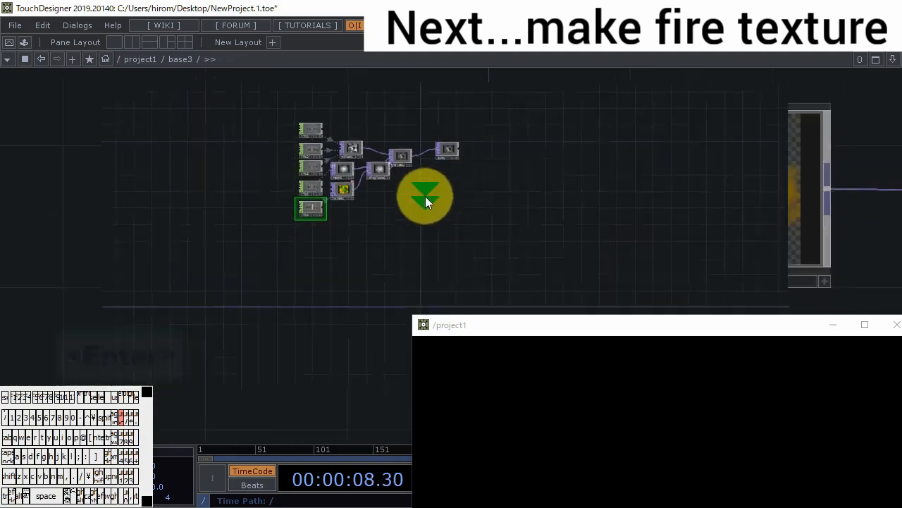
{"action": "scroll", "coordinate": [425, 196], "scroll_direction": "down", "scroll_amount": 4}
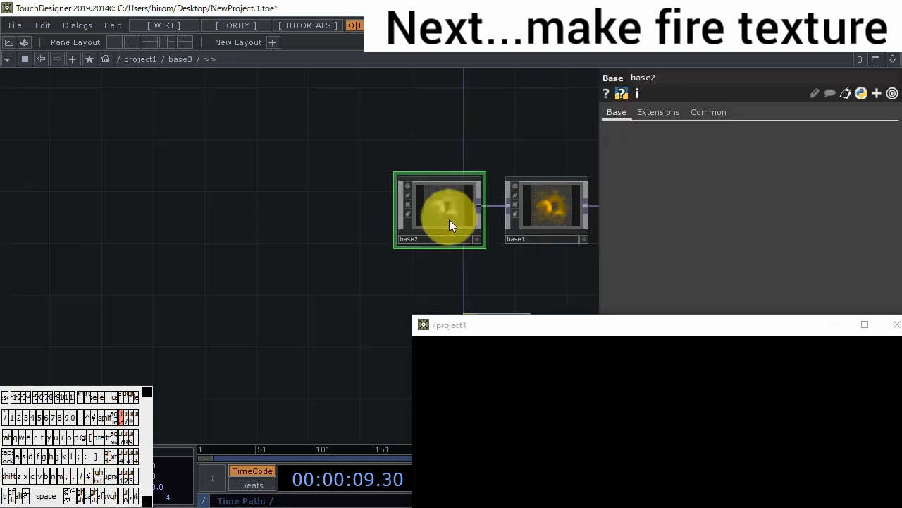
{"action": "left_click_drag", "start_coordinate": [548, 255], "coordinate": [217, 202]}
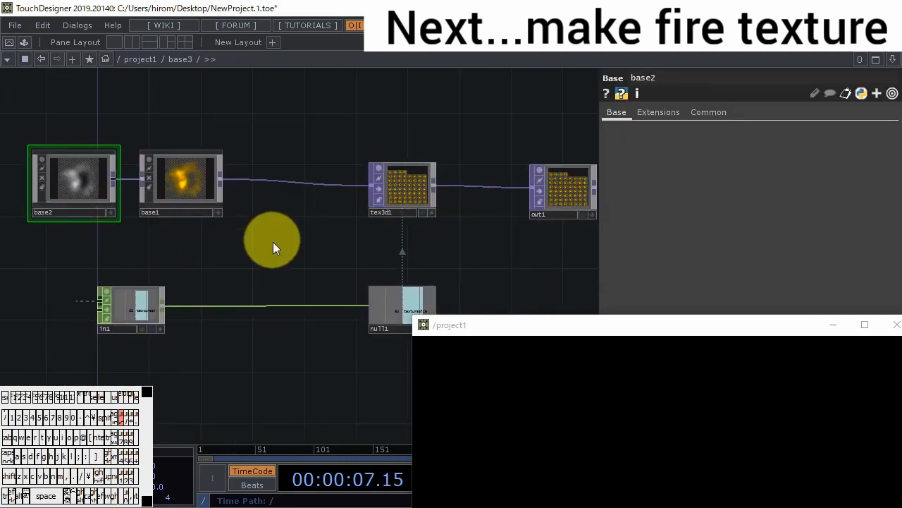
{"action": "middle_click", "coordinate": [192, 169]}
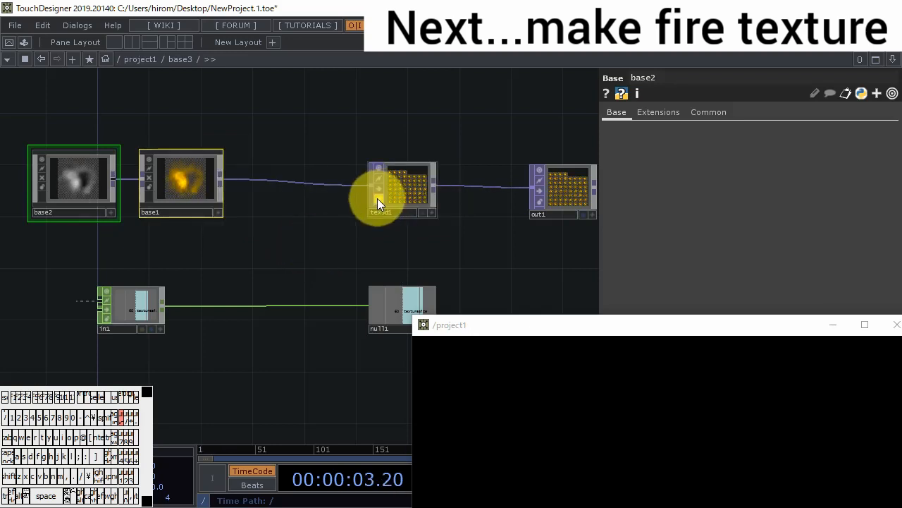
{"action": "left_click_drag", "start_coordinate": [312, 236], "coordinate": [351, 238]}
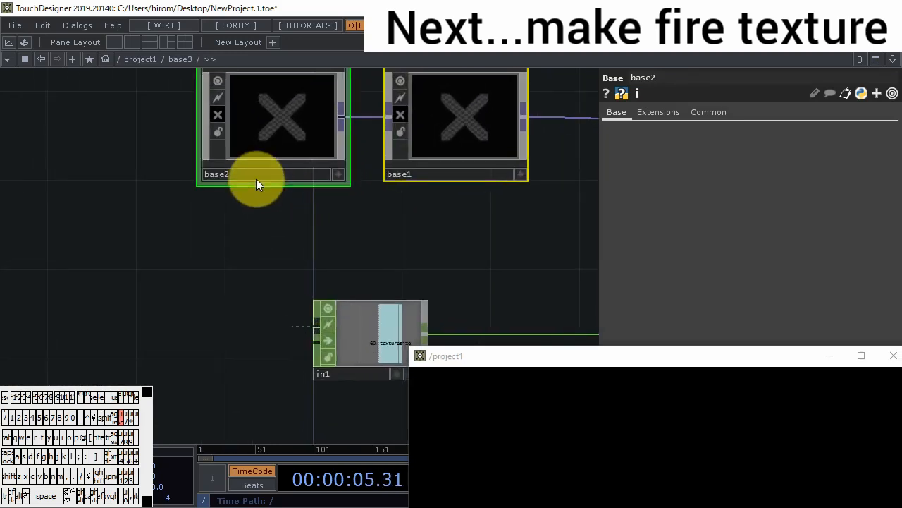
- Rename base2 to make_patterns and base1 to color_change
{"action": "left_click", "coordinate": [256, 177]}
{"action": "left_click", "coordinate": [256, 172]}
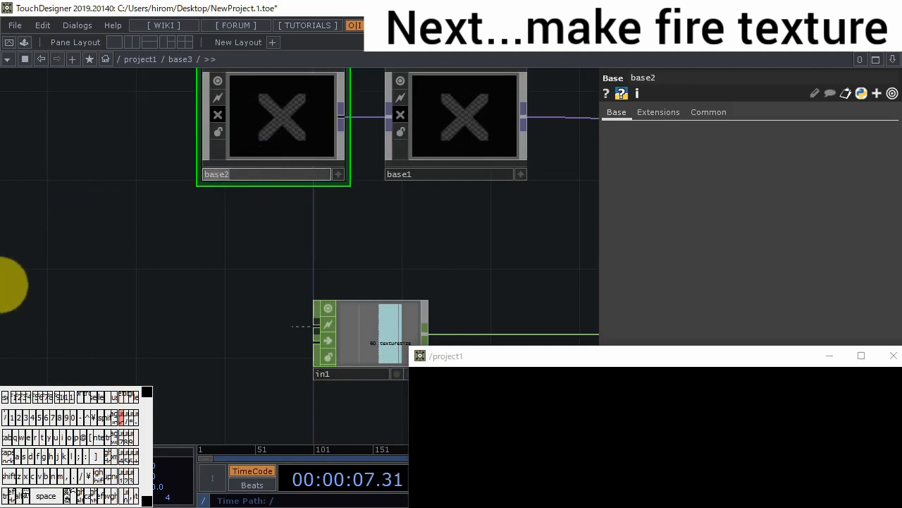
{"action": "type", "text": "make patterns"}
{"action": "key", "text": "Return"}
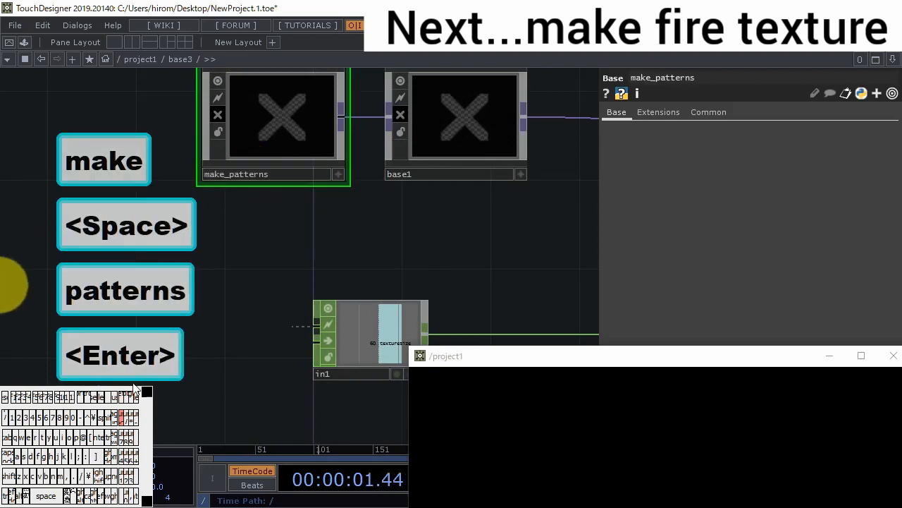
{"action": "left_click", "coordinate": [423, 173]}
{"action": "left_click", "coordinate": [424, 174]}
{"action": "type", "text": "color change"}
{"action": "key", "text": "Return"}
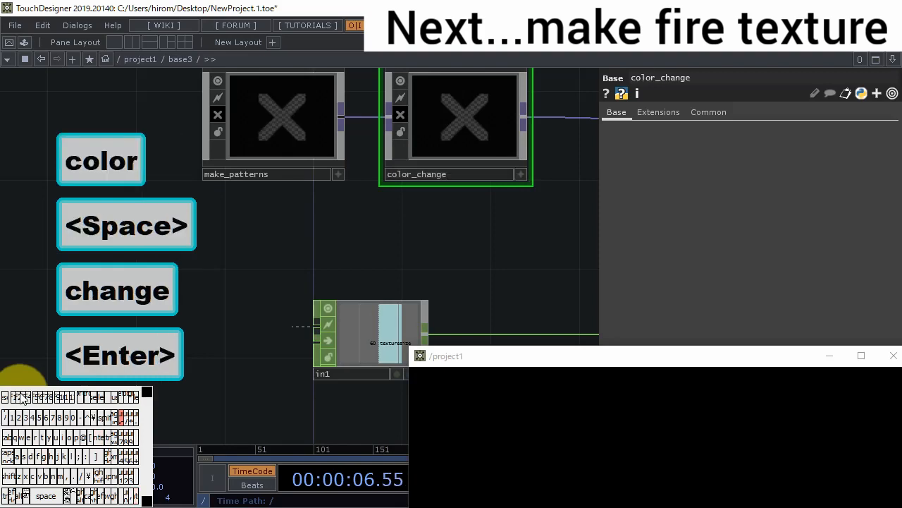
- In project1, collapse base1 and the particle chain from null4 through sopto1, with null1 and chopexec1, into a new Base
{"action": "scroll", "coordinate": [318, 254], "scroll_direction": "down", "scroll_amount": 10}
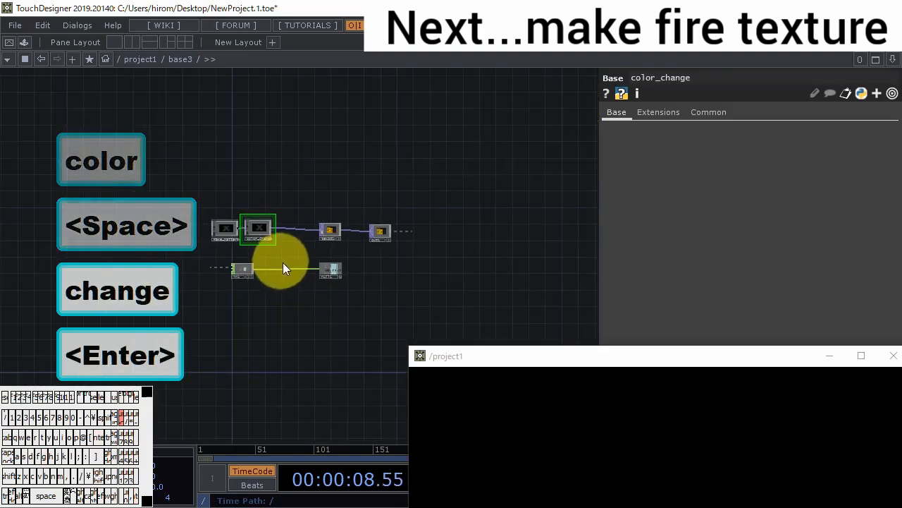
{"action": "scroll", "coordinate": [295, 269], "scroll_direction": "down", "scroll_amount": 7}
{"action": "left_click_drag", "start_coordinate": [330, 314], "coordinate": [215, 159]}
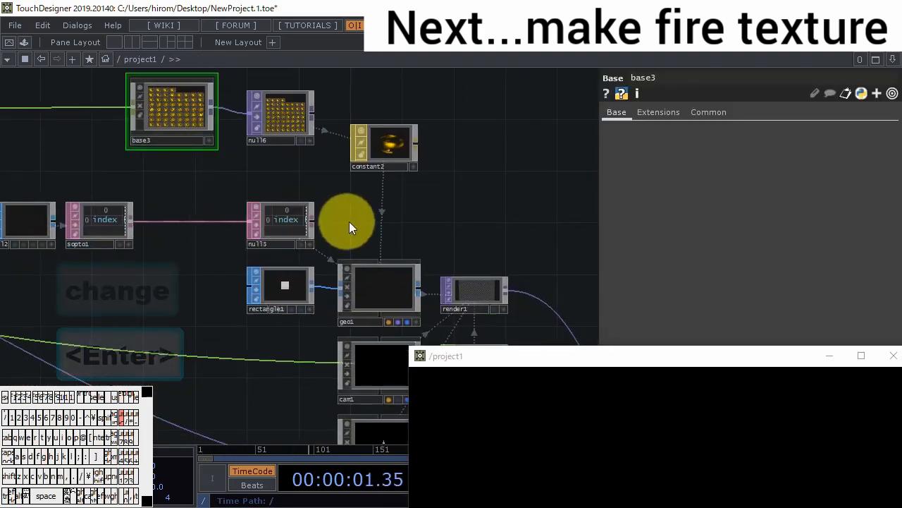
{"action": "left_click_drag", "start_coordinate": [290, 292], "coordinate": [372, 298]}
{"action": "left_click_drag", "start_coordinate": [373, 299], "coordinate": [489, 298]}
{"action": "scroll", "coordinate": [310, 294], "scroll_direction": "down", "scroll_amount": 3}
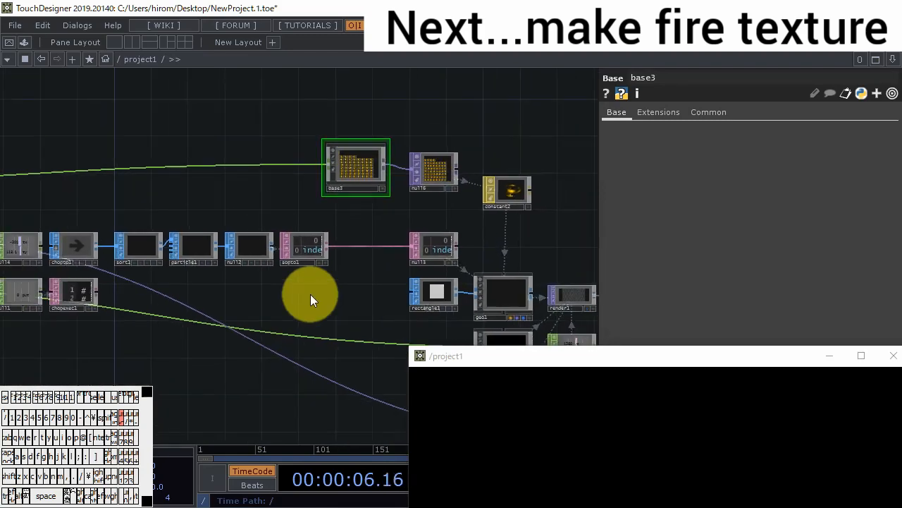
{"action": "left_click_drag", "start_coordinate": [310, 294], "coordinate": [368, 286]}
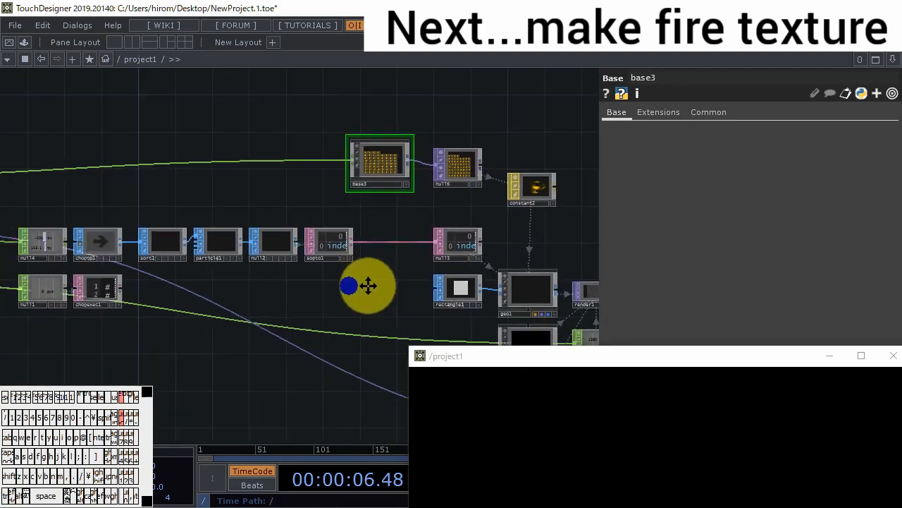
{"action": "left_click_drag", "start_coordinate": [368, 287], "coordinate": [495, 277]}
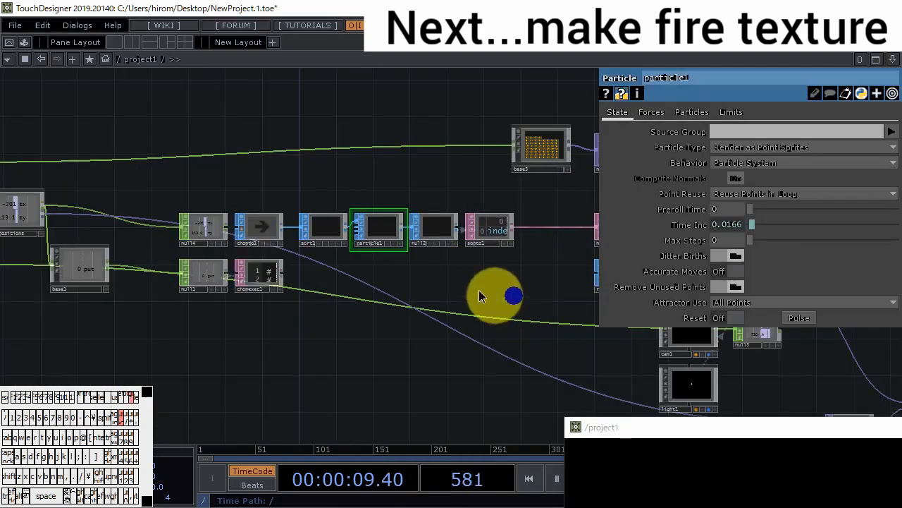
{"action": "right_click_drag", "start_coordinate": [478, 290], "coordinate": [93, 224]}
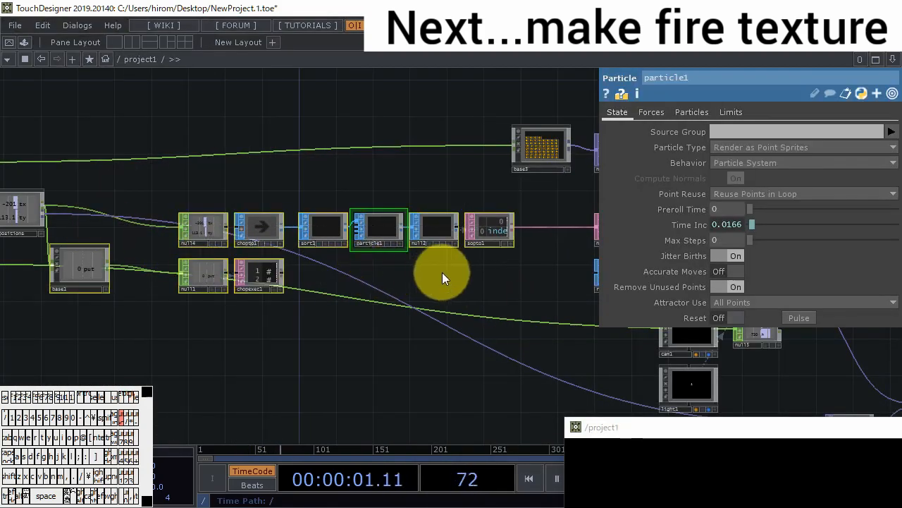
{"action": "right_click", "coordinate": [442, 272]}
{"action": "left_click", "coordinate": [488, 427]}
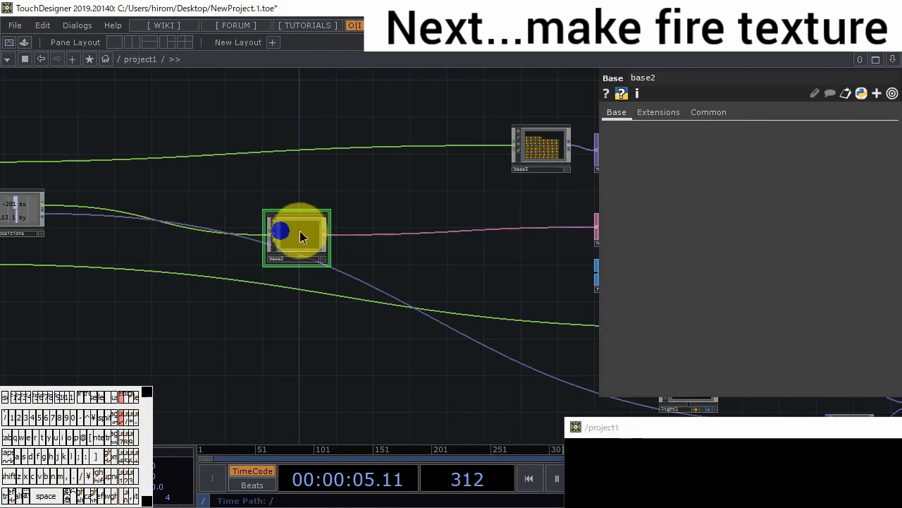
- Open base2 and rename its output operator out2 to out1
{"action": "double_click", "coordinate": [300, 232]}
{"action": "left_click_drag", "start_coordinate": [530, 273], "coordinate": [464, 276]}
{"action": "scroll", "coordinate": [458, 261], "scroll_direction": "up", "scroll_amount": 6}
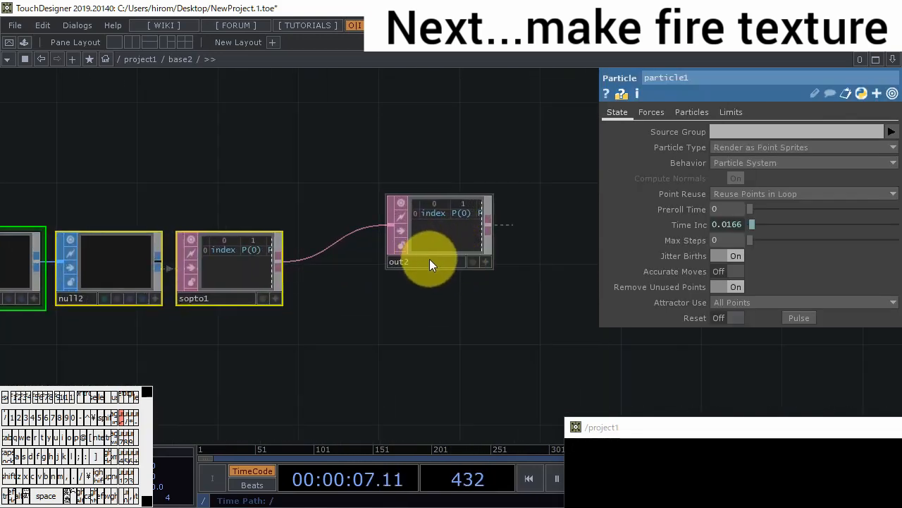
{"action": "left_click", "coordinate": [430, 261]}
{"action": "key", "text": "BackSpace"}
{"action": "key", "text": "1"}
{"action": "key", "text": "Return"}
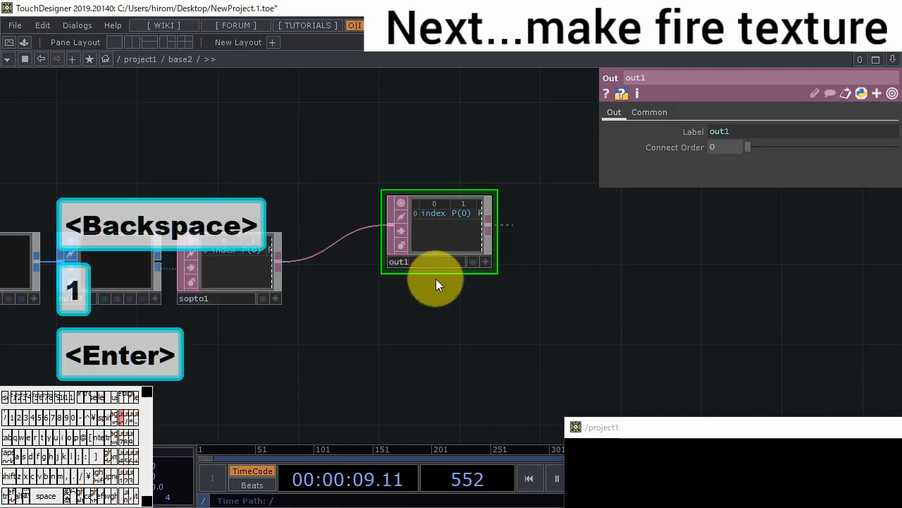
- Back in project1, move base2 close to put_positions and shift the rendering operators closer to it
{"action": "scroll", "coordinate": [414, 308], "scroll_direction": "down", "scroll_amount": 6}
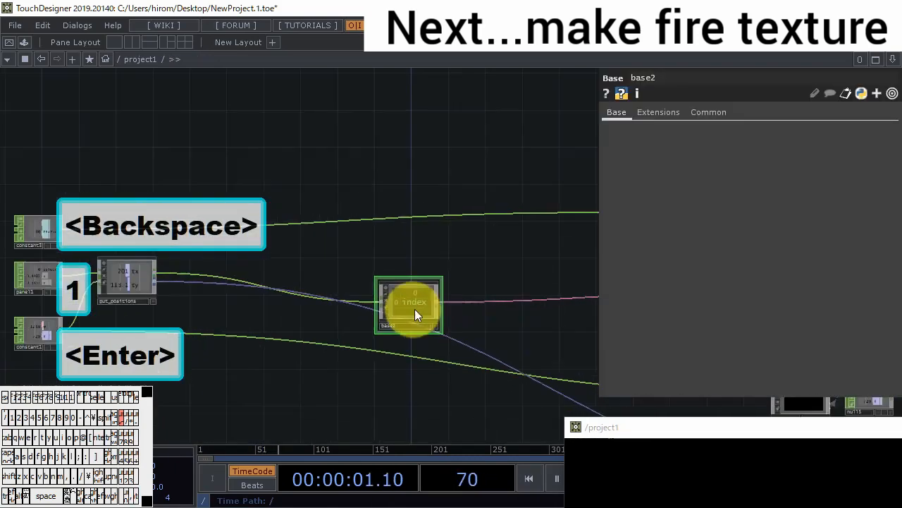
{"action": "left_click_drag", "start_coordinate": [415, 309], "coordinate": [234, 274]}
{"action": "scroll", "coordinate": [280, 294], "scroll_direction": "down", "scroll_amount": 3}
{"action": "left_click_drag", "start_coordinate": [280, 294], "coordinate": [166, 260]}
{"action": "left_click_drag", "start_coordinate": [317, 271], "coordinate": [286, 258]}
{"action": "right_click_drag", "start_coordinate": [328, 367], "coordinate": [570, 180]}
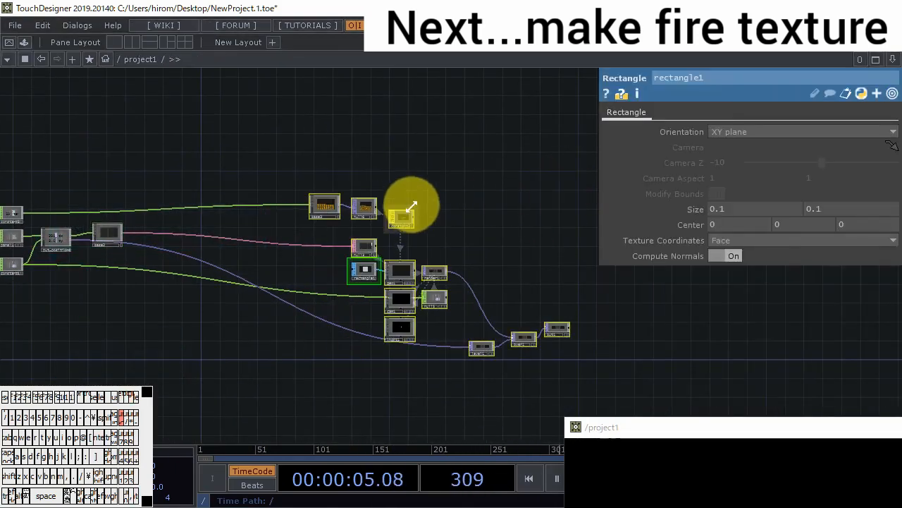
{"action": "left_click_drag", "start_coordinate": [406, 217], "coordinate": [197, 204]}
{"action": "left_click_drag", "start_coordinate": [136, 270], "coordinate": [256, 235]}
- Inside base2, move out1 farther away from sopto1 to make room in the chain
{"action": "scroll", "coordinate": [259, 237], "scroll_direction": "up", "scroll_amount": 3}
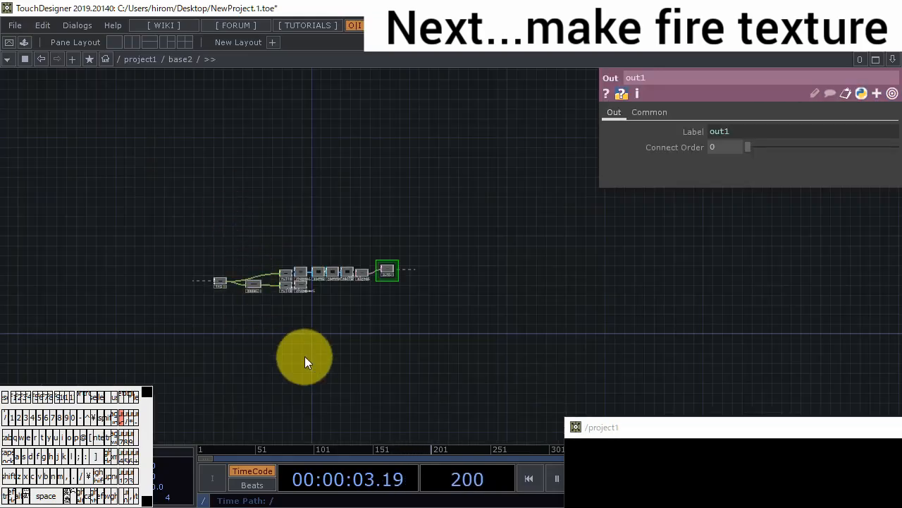
{"action": "scroll", "coordinate": [305, 356], "scroll_direction": "up", "scroll_amount": 6}
{"action": "scroll", "coordinate": [362, 224], "scroll_direction": "up", "scroll_amount": 2}
{"action": "left_click_drag", "start_coordinate": [362, 224], "coordinate": [389, 306]}
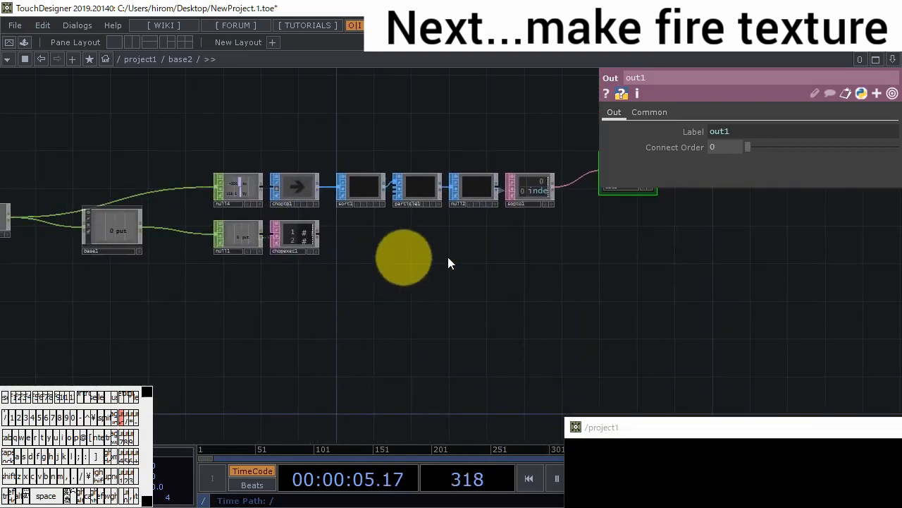
{"action": "left_click_drag", "start_coordinate": [449, 263], "coordinate": [367, 262]}
{"action": "left_click_drag", "start_coordinate": [566, 209], "coordinate": [674, 209]}
{"action": "scroll", "coordinate": [363, 246], "scroll_direction": "up", "scroll_amount": 2}
{"action": "scroll", "coordinate": [353, 247], "scroll_direction": "up", "scroll_amount": 2}
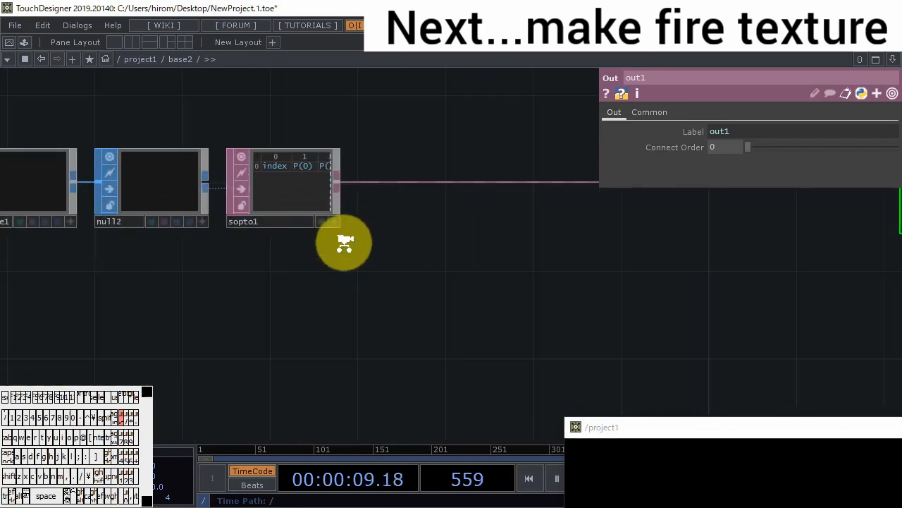
{"action": "scroll", "coordinate": [271, 178], "scroll_direction": "up", "scroll_amount": 3}
{"action": "scroll", "coordinate": [399, 214], "scroll_direction": "down", "scroll_amount": 3}
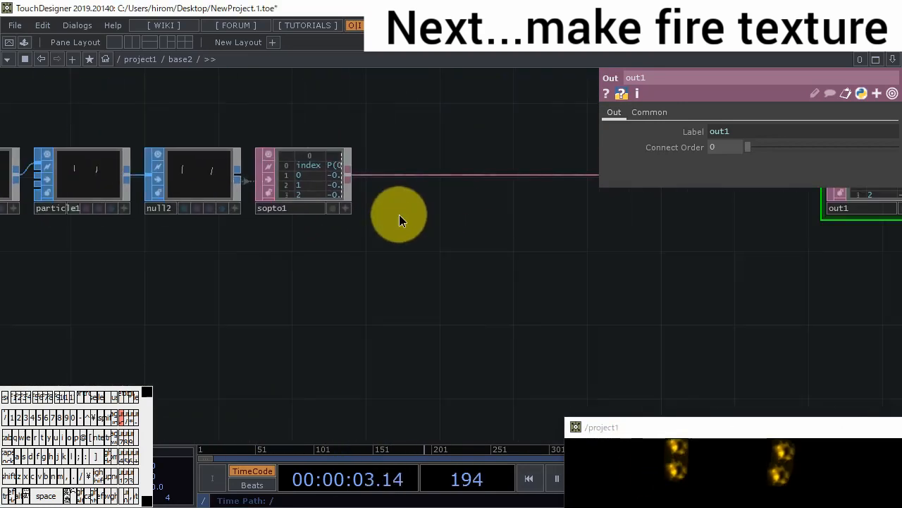
- Add a Select DAT fed by sopto1 and select columns by index, with start and end index 0
{"action": "key", "text": "Tab"}
{"action": "left_click", "coordinate": [373, 56]}
{"action": "left_click", "coordinate": [297, 295]}
{"action": "left_click", "coordinate": [423, 262]}
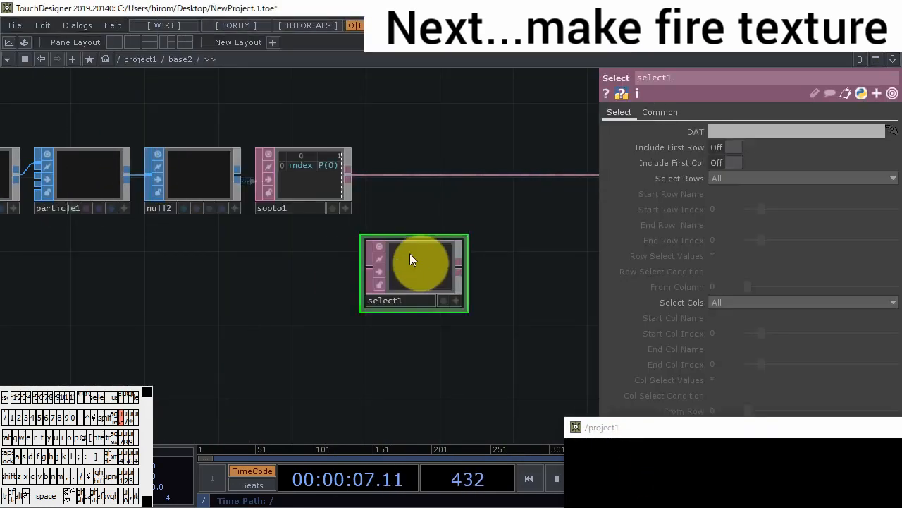
{"action": "left_click_drag", "start_coordinate": [343, 279], "coordinate": [368, 264]}
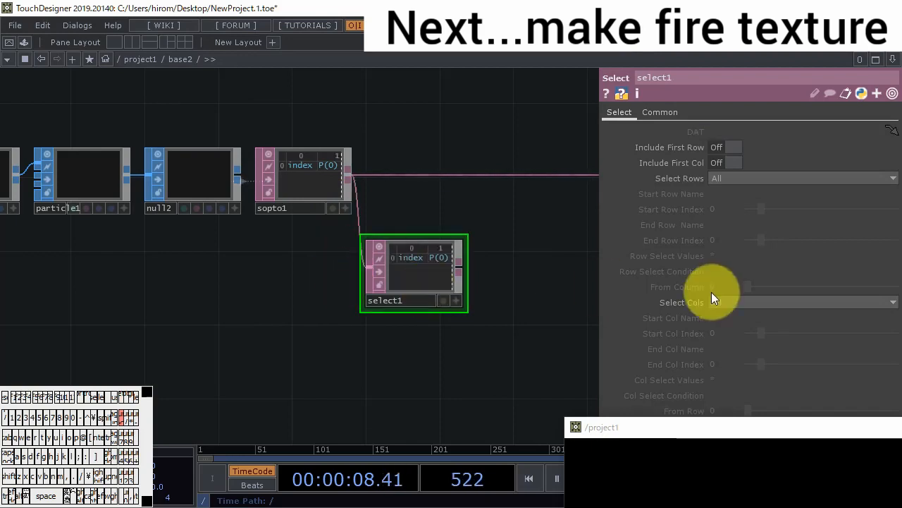
{"action": "left_click", "coordinate": [759, 303]}
{"action": "left_click", "coordinate": [768, 339]}
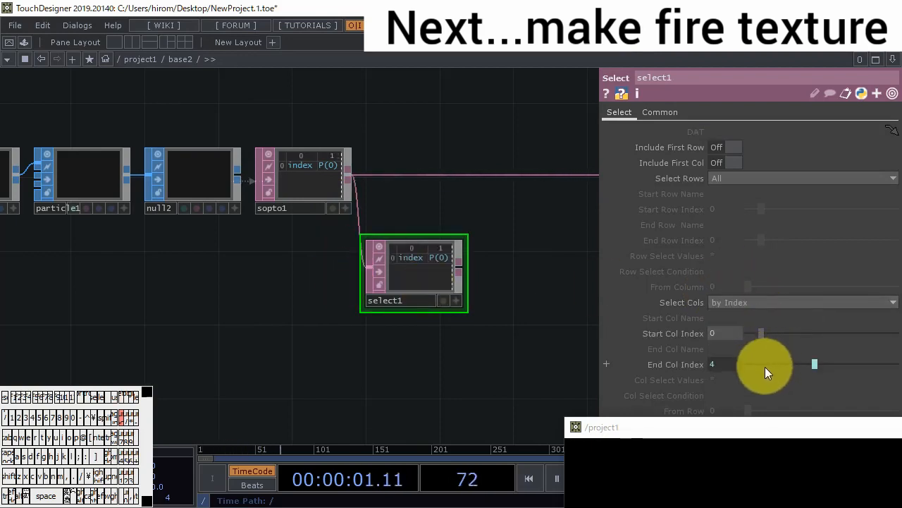
{"action": "scroll", "coordinate": [452, 271], "scroll_direction": "up", "scroll_amount": 3}
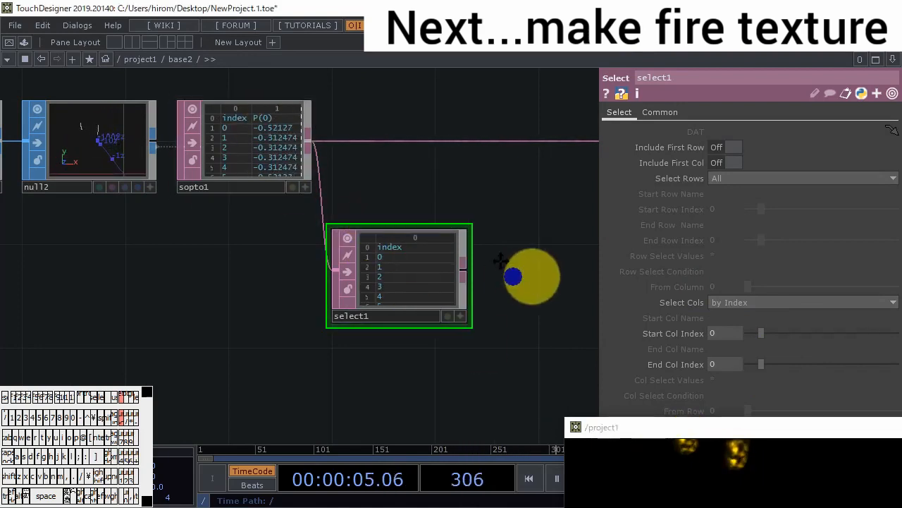
- Add an Evaluate DAT connected to the output of select1
{"action": "left_click_drag", "start_coordinate": [525, 275], "coordinate": [327, 187]}
{"action": "left_click", "coordinate": [328, 184]}
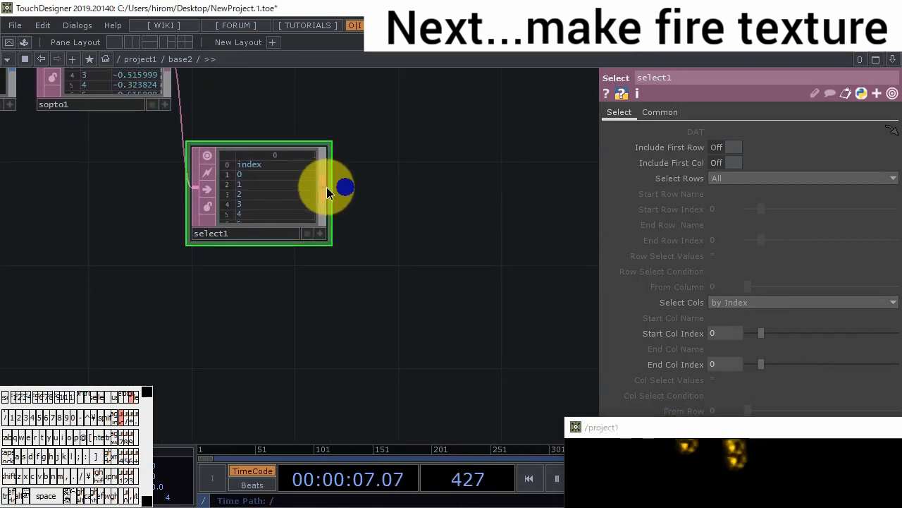
{"action": "left_click", "coordinate": [326, 188]}
{"action": "left_click", "coordinate": [147, 169]}
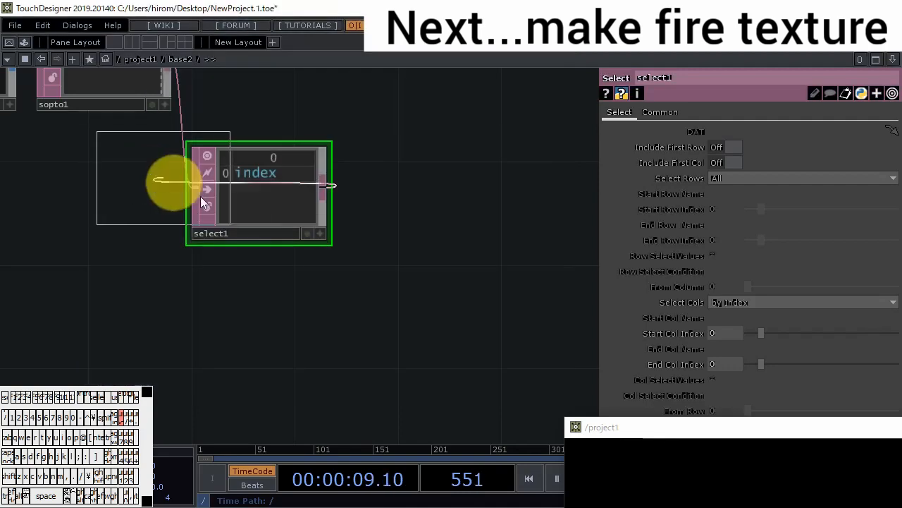
{"action": "left_click", "coordinate": [462, 194]}
- Add a Table DAT below select1 and wire it into eval1's second input
{"action": "double_click", "coordinate": [239, 327]}
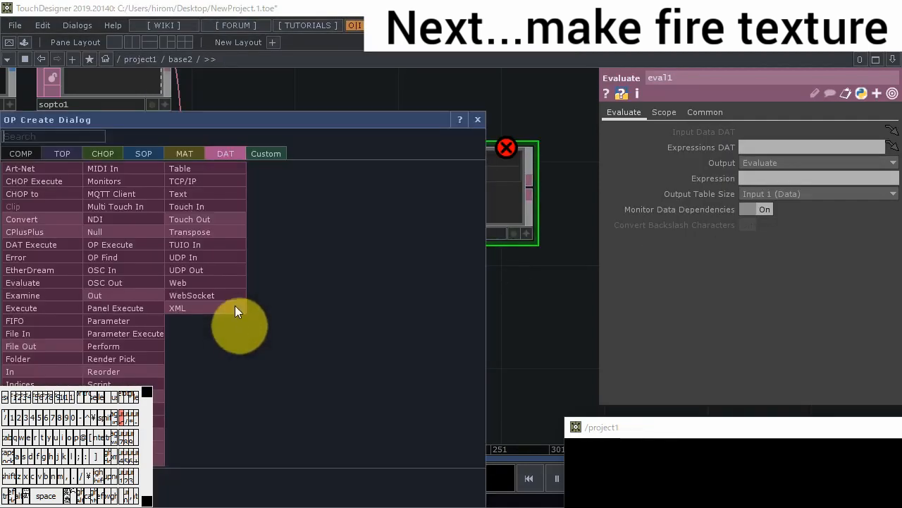
{"action": "left_click", "coordinate": [185, 169]}
{"action": "left_click", "coordinate": [255, 311]}
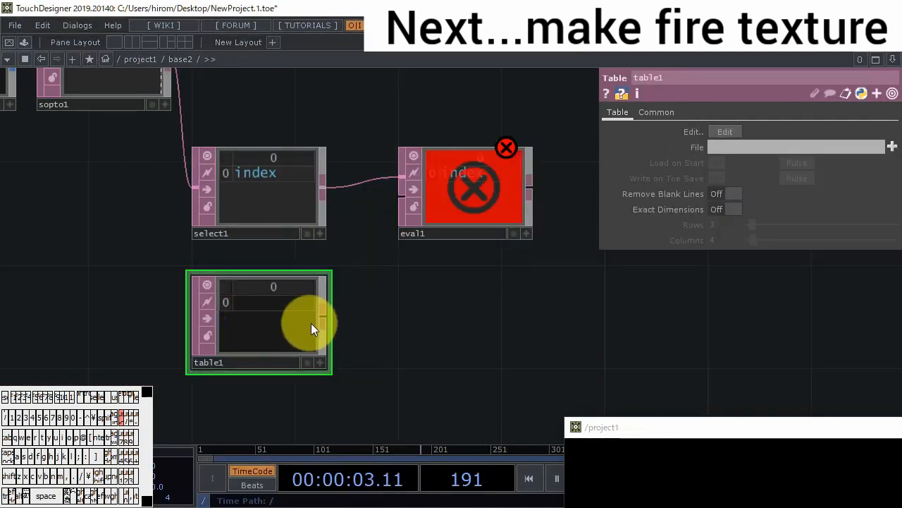
{"action": "left_click", "coordinate": [323, 314]}
{"action": "left_click", "coordinate": [403, 198]}
{"action": "left_click_drag", "start_coordinate": [429, 304], "coordinate": [439, 283]}
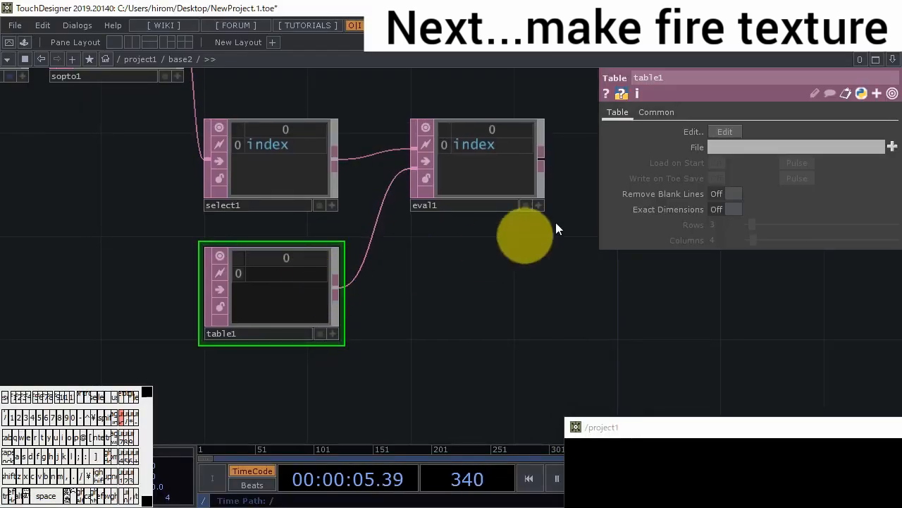
- Edit table1's text to contain 'phase' in the first row and me.inputCell.val in the second, and save it
{"action": "left_click", "coordinate": [724, 129]}
{"action": "left_click_drag", "start_coordinate": [573, 116], "coordinate": [638, 127]}
{"action": "left_click_drag", "start_coordinate": [638, 127], "coordinate": [628, 119]}
{"action": "left_click_drag", "start_coordinate": [125, 234], "coordinate": [499, 238]}
{"action": "type", "text": "'"}
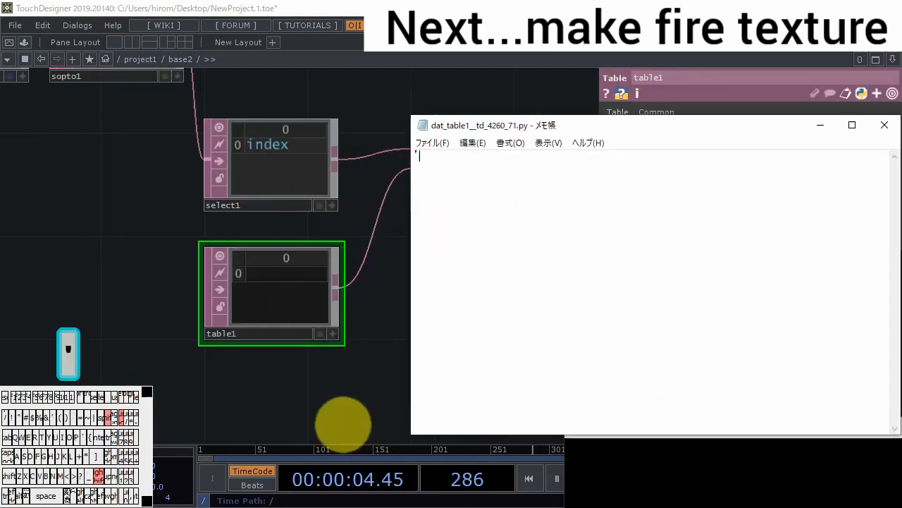
{"action": "type", "text": "phase"}
{"action": "key", "text": "Return"}
{"action": "type", "text": "'"}
{"action": "key", "text": "Down"}
{"action": "type", "text": "me."}
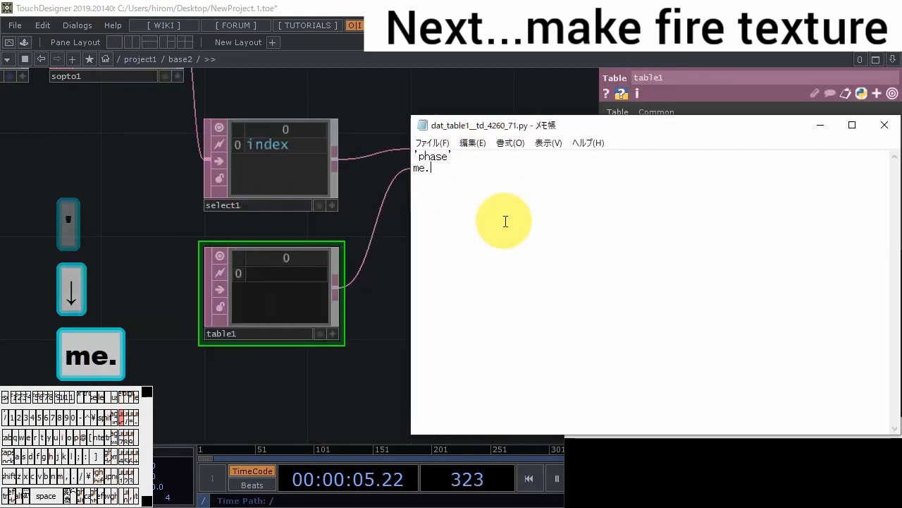
{"action": "type", "text": "inputCell.va"}
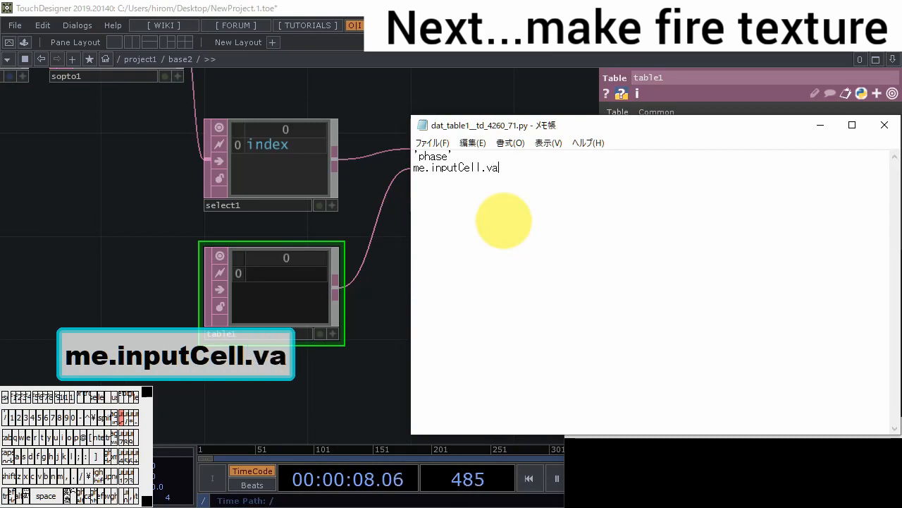
{"action": "type", "text": "l"}
{"action": "key", "text": "ctrl+s"}
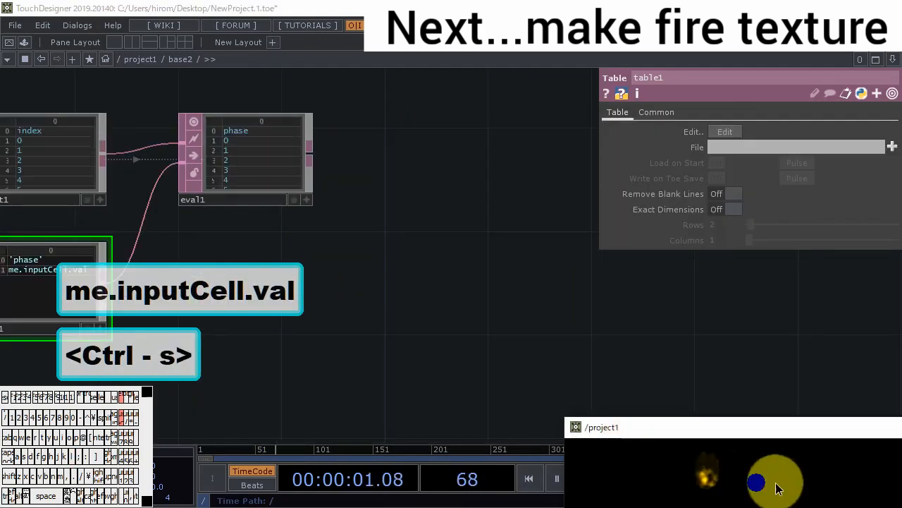
- Change table1's second row to (me.inputCell.val+absTime.frame), save it, and move and shrink the editor window
{"action": "left_click_drag", "start_coordinate": [151, 246], "coordinate": [270, 236]}
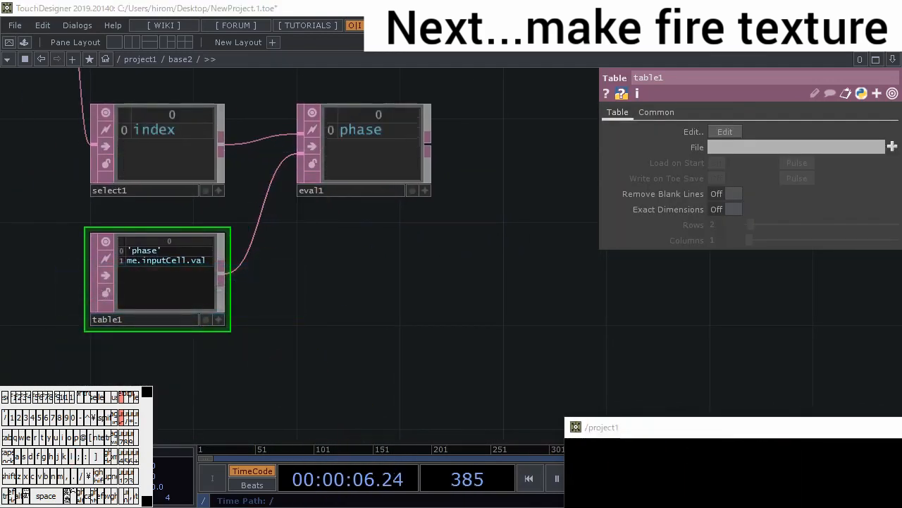
{"action": "key", "text": "super+semicolon"}
{"action": "key", "text": "super+ctrl+semicolon"}
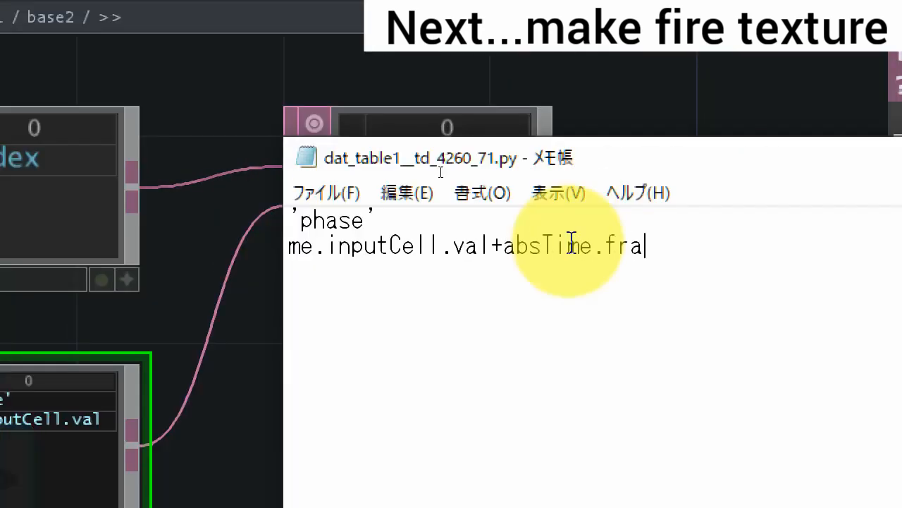
{"action": "type", "text": ")"}
{"action": "key", "text": "Home"}
{"action": "type", "text": "("}
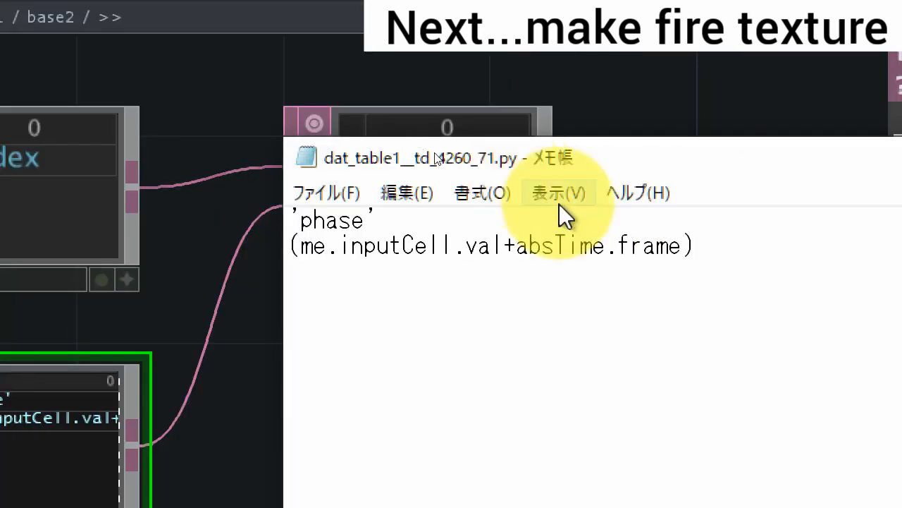
{"action": "key", "text": "ctrl+s"}
{"action": "key", "text": "super+minus"}
{"action": "left_click_drag", "start_coordinate": [464, 133], "coordinate": [489, 305]}
{"action": "left_click_drag", "start_coordinate": [842, 434], "coordinate": [734, 310]}
{"action": "key", "text": "alt+Tab"}
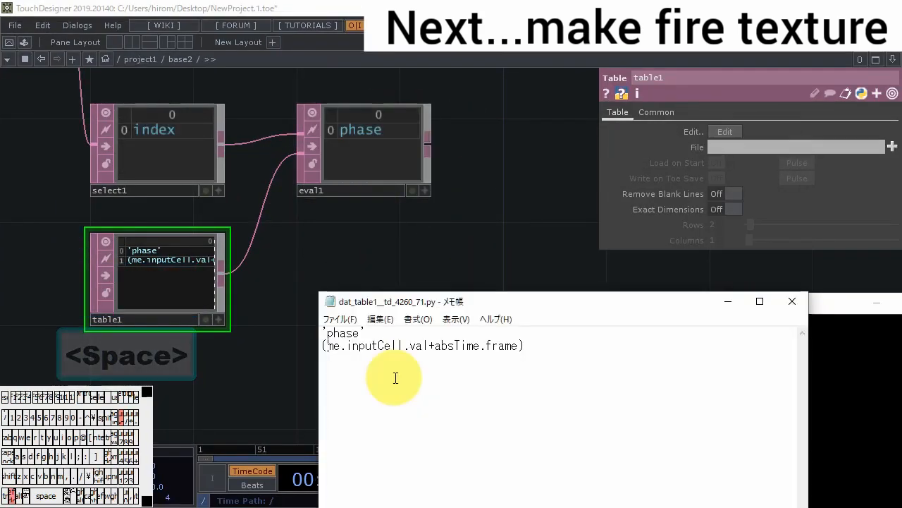
- Change table1's expression to (int(me.inputCell.val)+absTime.frame) and check the phase values in eval1 while drawing particles
{"action": "key", "text": "super+plus"}
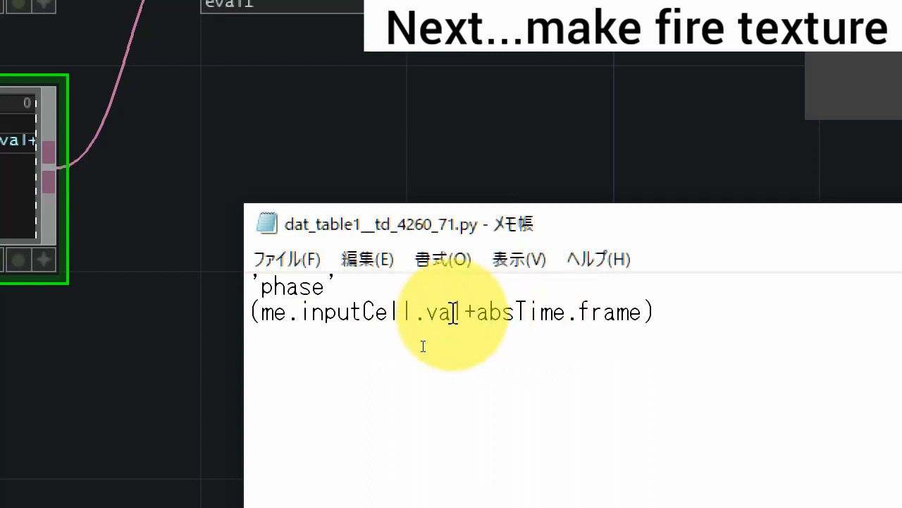
{"action": "left_click", "coordinate": [259, 311]}
{"action": "type", "text": "int("}
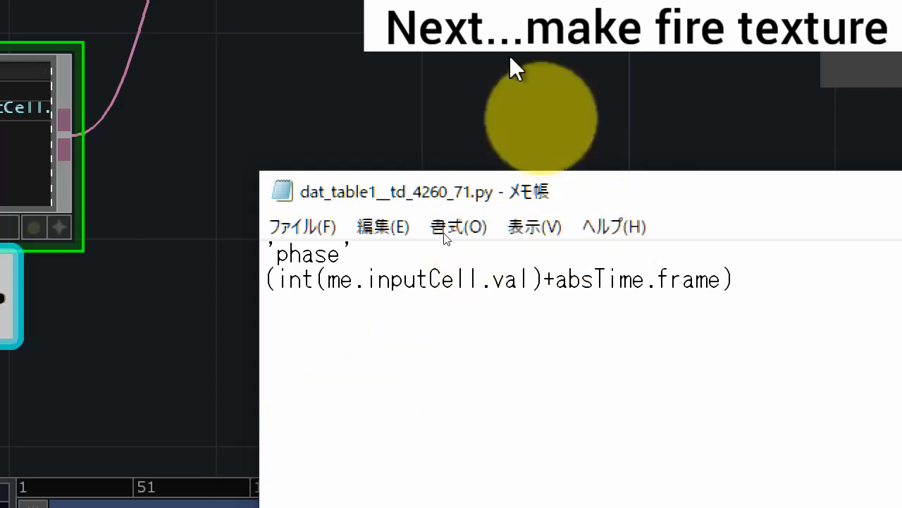
{"action": "key", "text": "super+minus"}
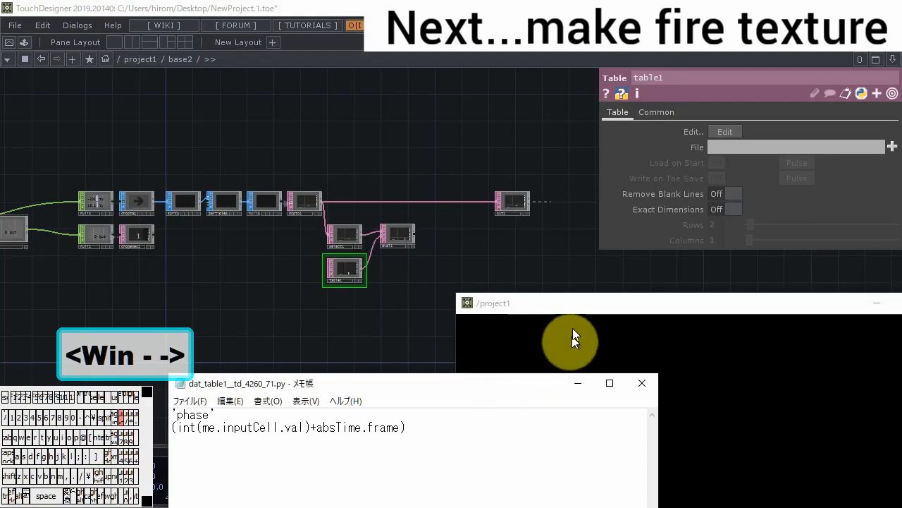
{"action": "left_click_drag", "start_coordinate": [576, 304], "coordinate": [574, 266]}
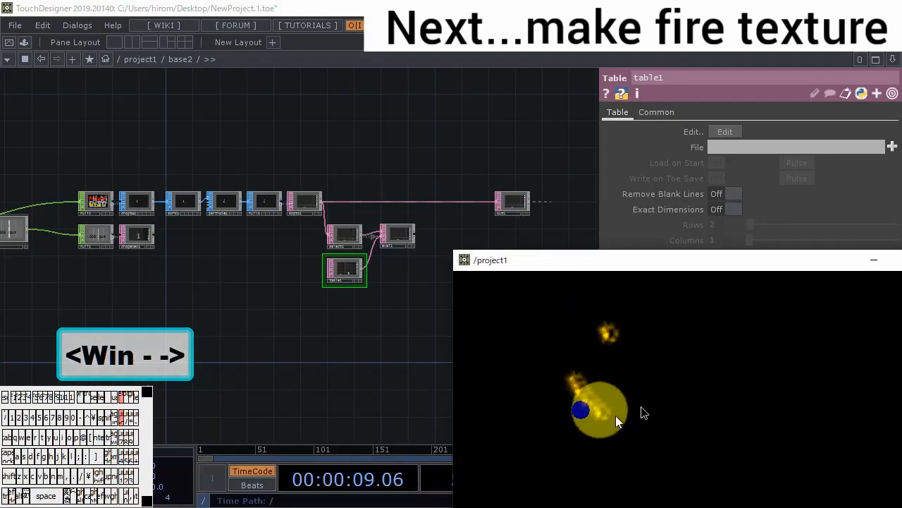
{"action": "scroll", "coordinate": [402, 215], "scroll_direction": "up", "scroll_amount": 6}
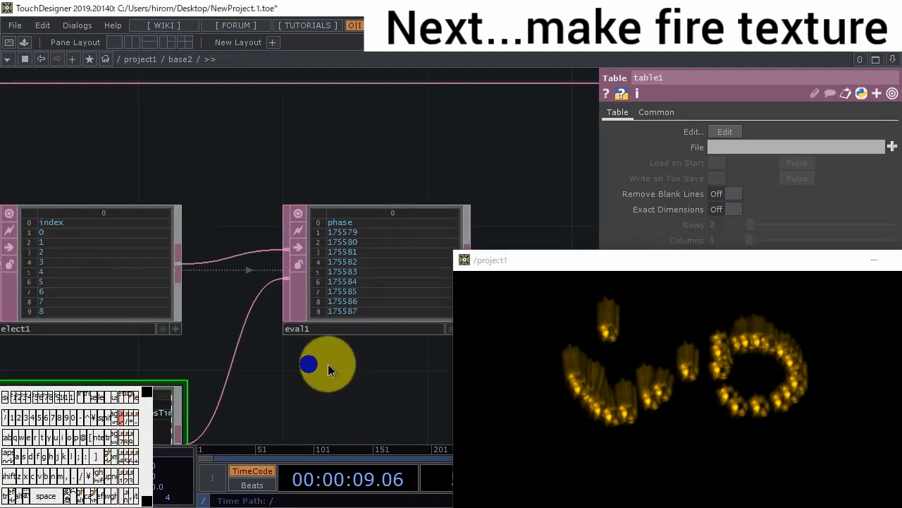
- Append %60 to table1's phase expression, save it, test by drawing particles and return to the project1 network
{"action": "key", "text": "space"}
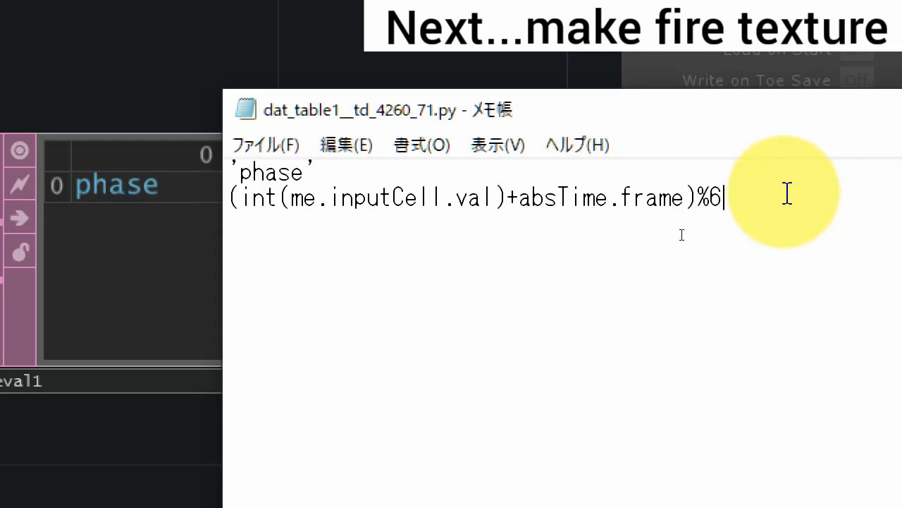
{"action": "key", "text": "ctrl+s"}
{"action": "key", "text": "super+minus"}
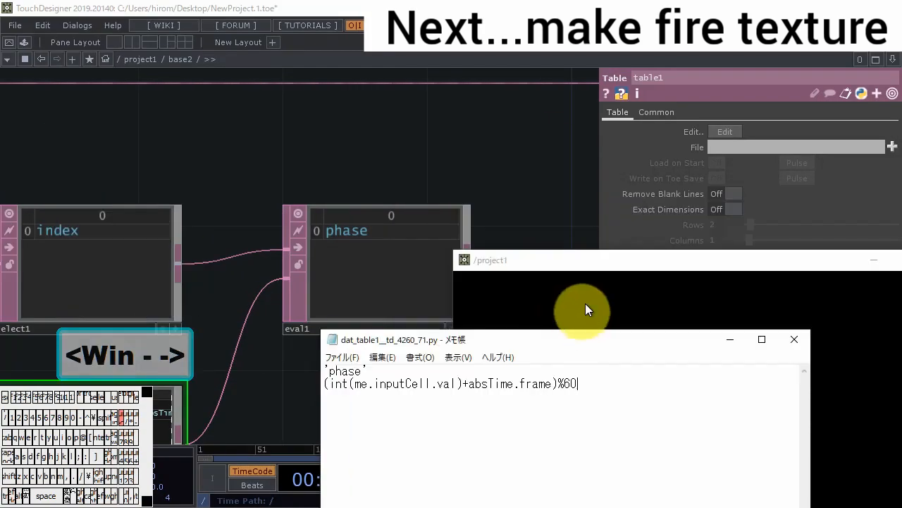
{"action": "left_click", "coordinate": [610, 271]}
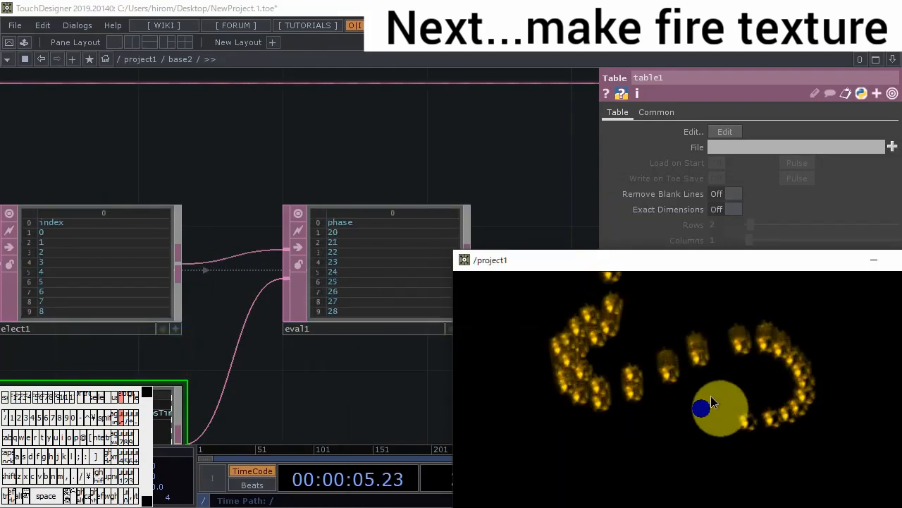
{"action": "left_click_drag", "start_coordinate": [345, 386], "coordinate": [413, 263]}
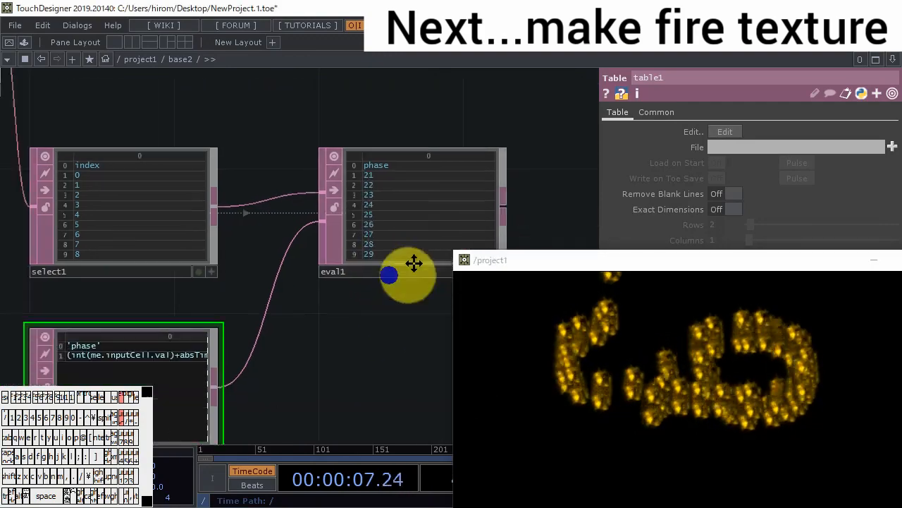
{"action": "scroll", "coordinate": [413, 263], "scroll_direction": "down", "scroll_amount": 3}
{"action": "scroll", "coordinate": [413, 265], "scroll_direction": "down", "scroll_amount": 6}
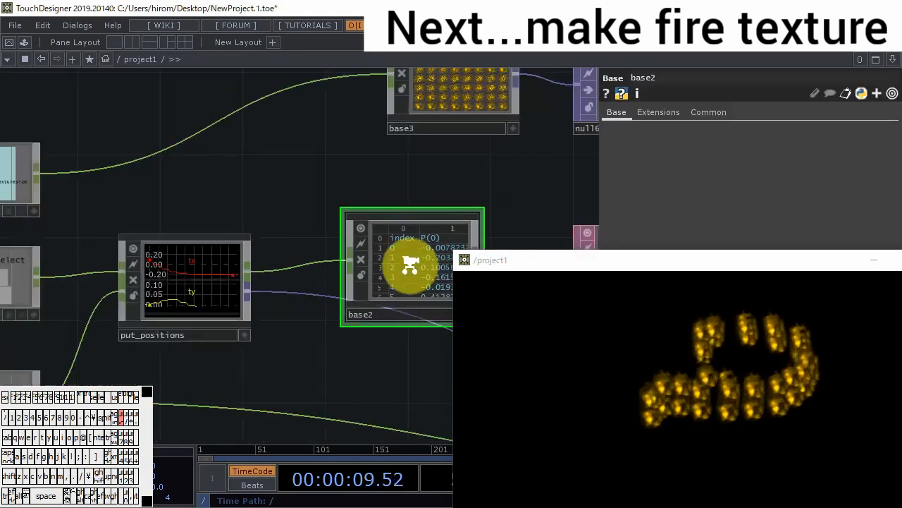
- Examine base3's internal network and how constant3 and the put_positions output feed the Base components in project1
{"action": "scroll", "coordinate": [410, 265], "scroll_direction": "down", "scroll_amount": 3}
{"action": "left_click_drag", "start_coordinate": [463, 215], "coordinate": [318, 247]}
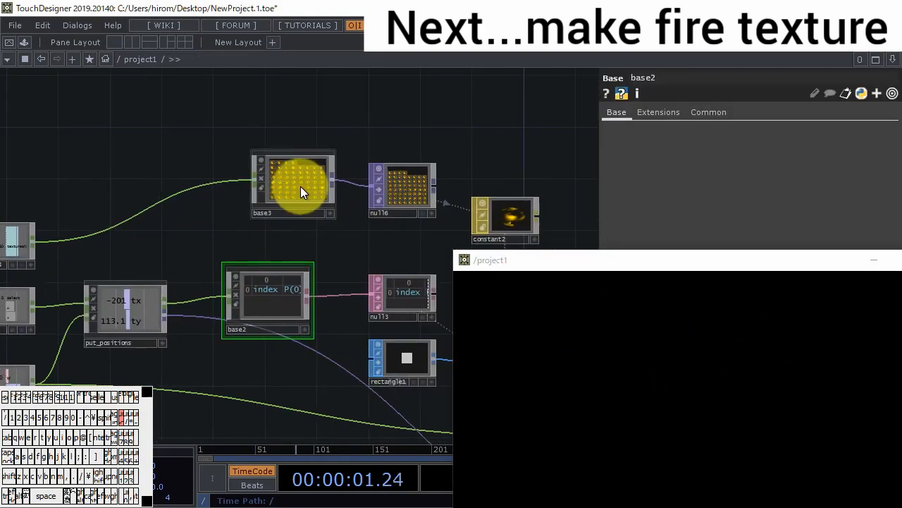
{"action": "scroll", "coordinate": [301, 188], "scroll_direction": "up", "scroll_amount": 5}
{"action": "scroll", "coordinate": [299, 175], "scroll_direction": "up", "scroll_amount": 3}
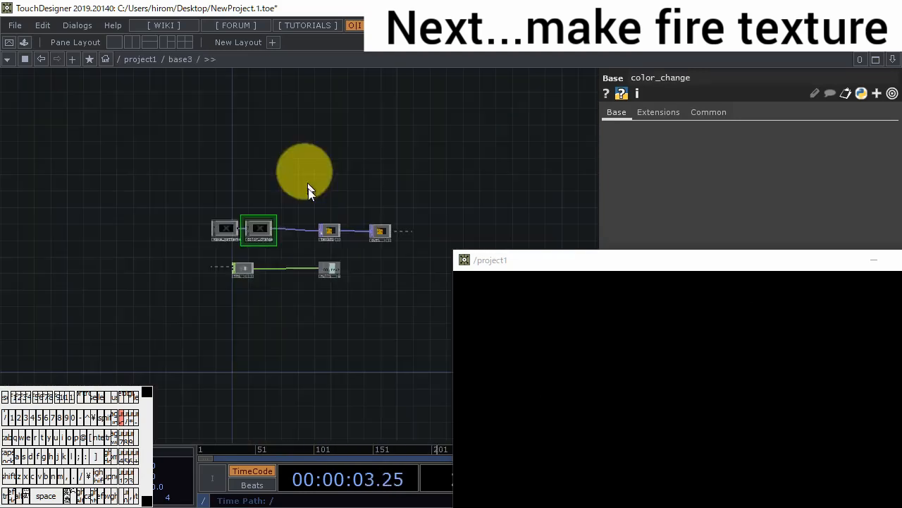
{"action": "scroll", "coordinate": [276, 247], "scroll_direction": "up", "scroll_amount": 8}
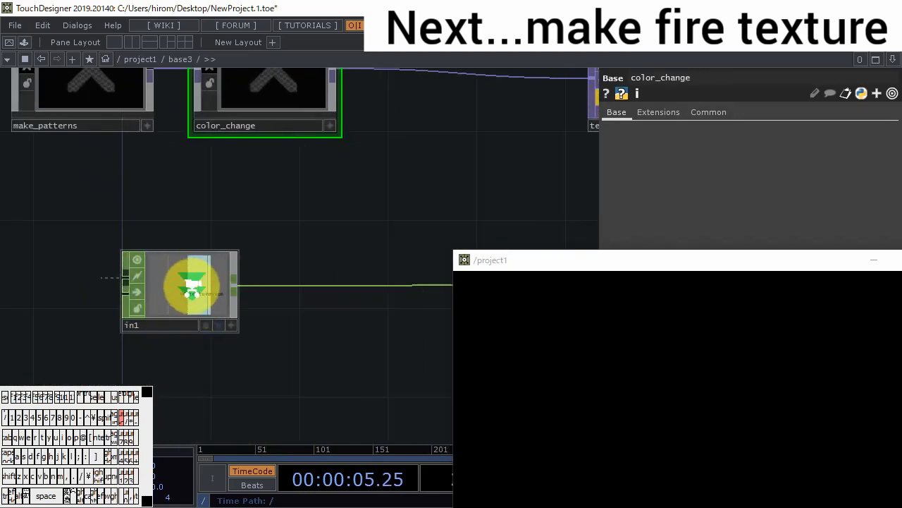
{"action": "scroll", "coordinate": [197, 286], "scroll_direction": "down", "scroll_amount": 8}
{"action": "scroll", "coordinate": [205, 287], "scroll_direction": "down", "scroll_amount": 5}
{"action": "left_click_drag", "start_coordinate": [157, 305], "coordinate": [363, 248]}
{"action": "scroll", "coordinate": [147, 295], "scroll_direction": "up", "scroll_amount": 5}
{"action": "left_click_drag", "start_coordinate": [270, 264], "coordinate": [170, 215]}
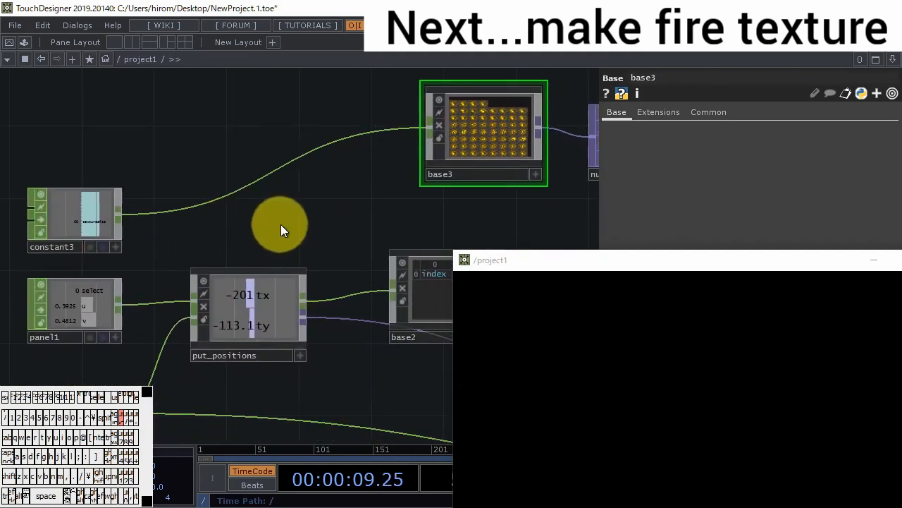
{"action": "left_click_drag", "start_coordinate": [301, 238], "coordinate": [165, 179]}
{"action": "scroll", "coordinate": [175, 181], "scroll_direction": "down", "scroll_amount": 3}
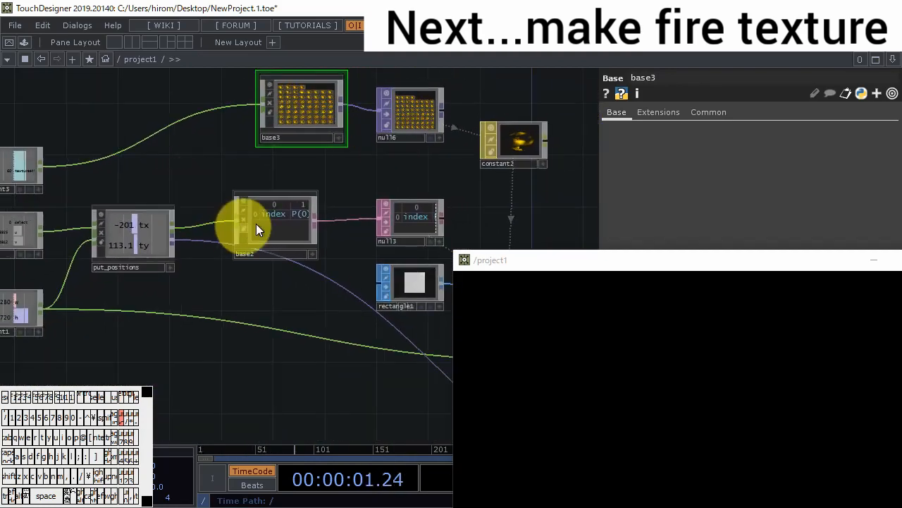
- Add a second In CHOP inside base2, below in1
{"action": "double_click", "coordinate": [271, 227]}
{"action": "scroll", "coordinate": [286, 286], "scroll_direction": "up", "scroll_amount": 5}
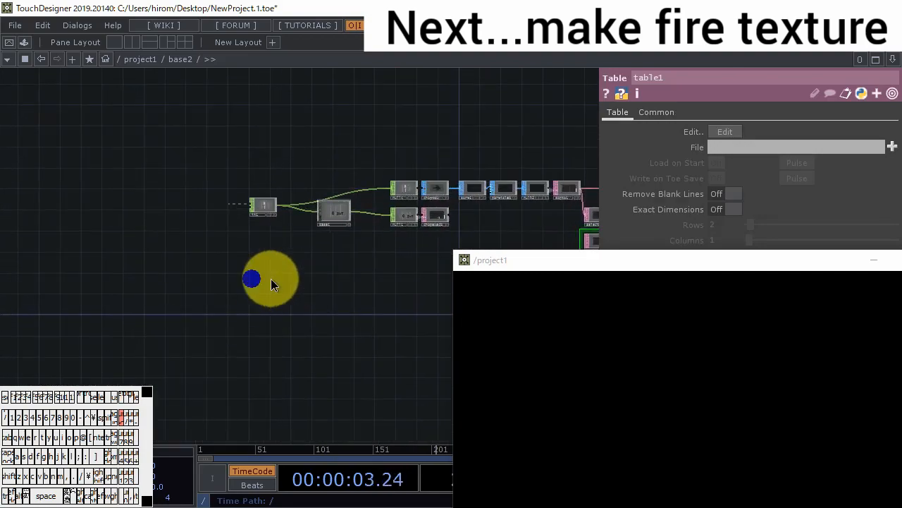
{"action": "double_click", "coordinate": [268, 277]}
{"action": "left_click", "coordinate": [130, 124]}
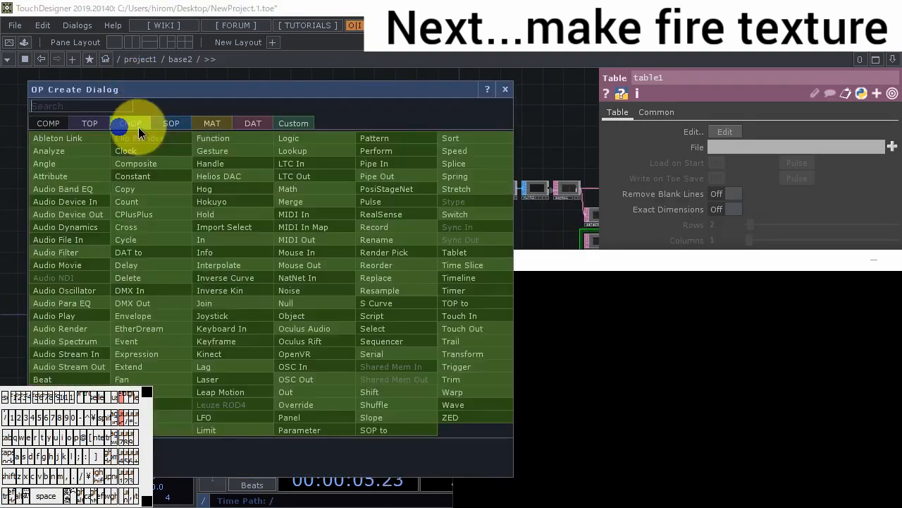
{"action": "key", "text": "Escape"}
- Connect constant3 in project1 to base2's second input and go back inside base2
{"action": "scroll", "coordinate": [263, 266], "scroll_direction": "down", "scroll_amount": 5}
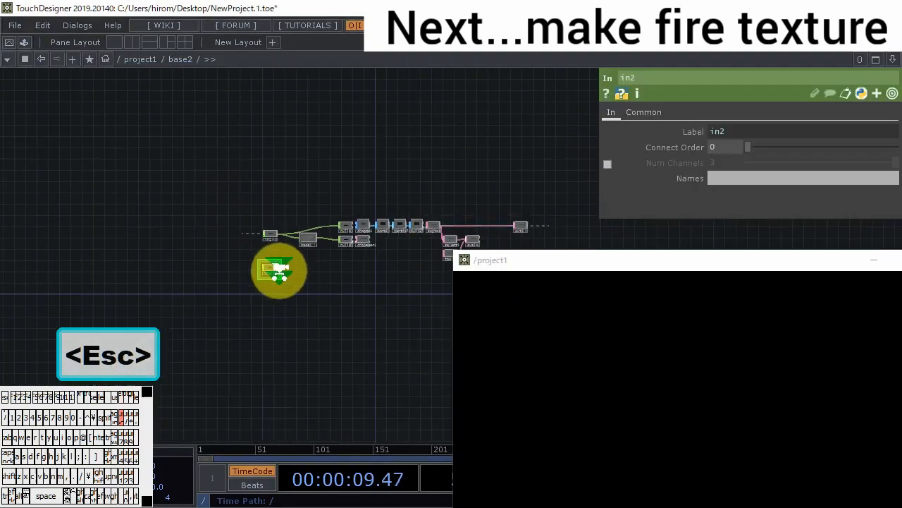
{"action": "scroll", "coordinate": [269, 274], "scroll_direction": "down", "scroll_amount": 5}
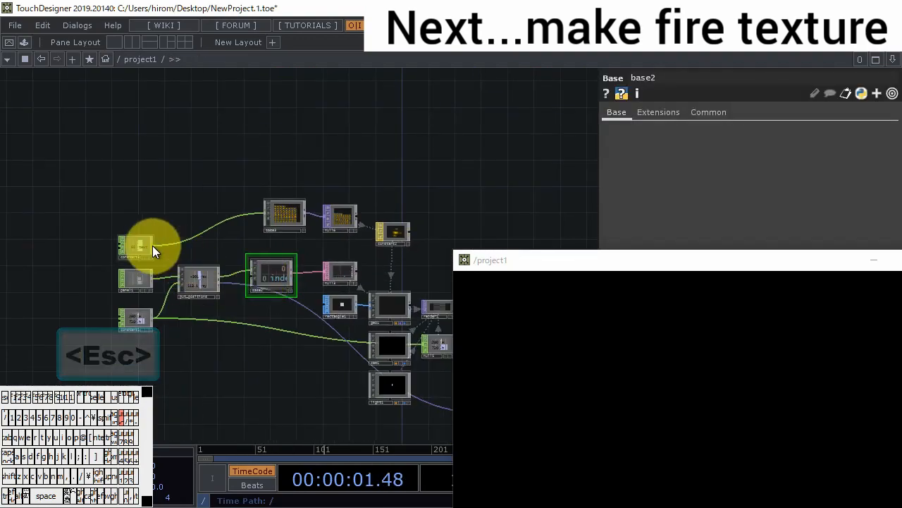
{"action": "scroll", "coordinate": [260, 277], "scroll_direction": "up", "scroll_amount": 4}
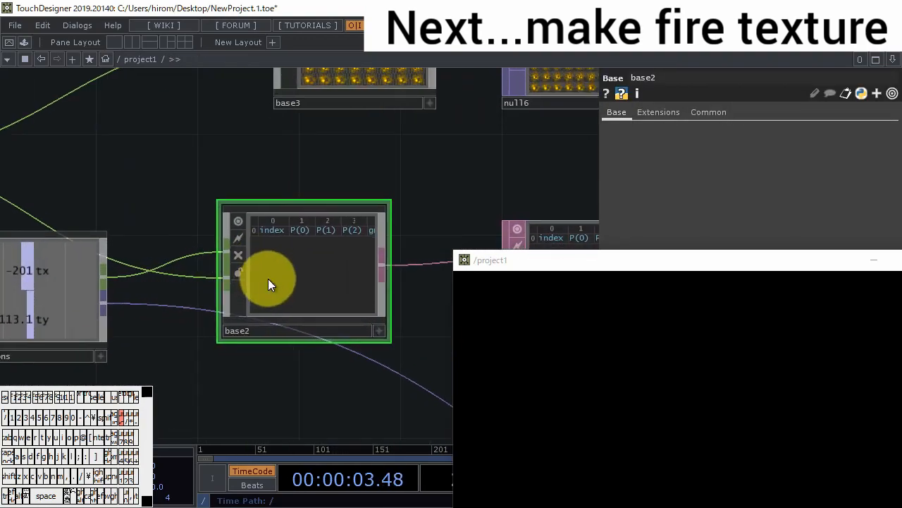
{"action": "scroll", "coordinate": [268, 278], "scroll_direction": "up", "scroll_amount": 8}
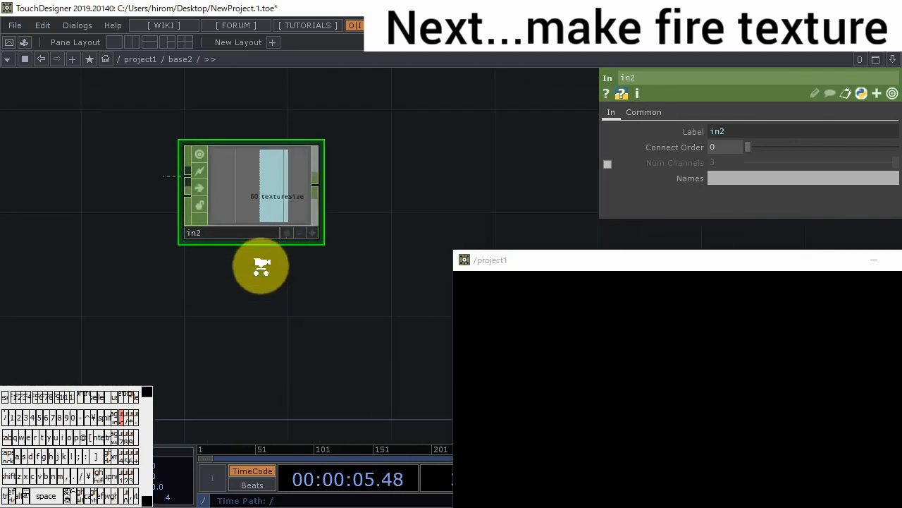
- Set the channel name of in2 to texturesize
{"action": "scroll", "coordinate": [261, 266], "scroll_direction": "up", "scroll_amount": 1}
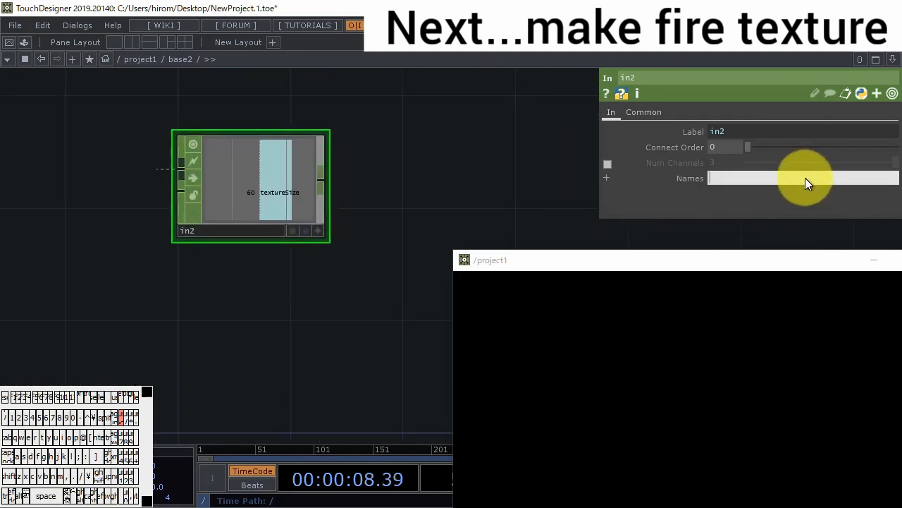
{"action": "type", "text": "texturesize"}
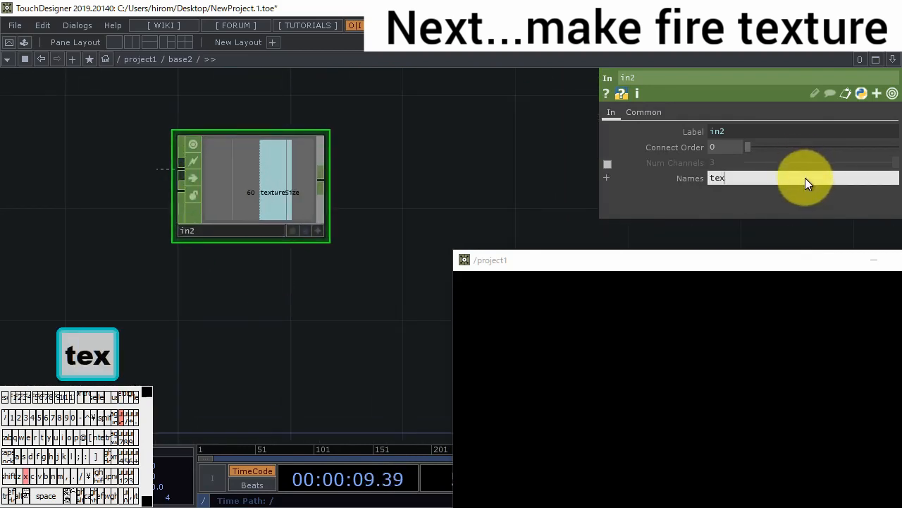
{"action": "key", "text": "Return"}
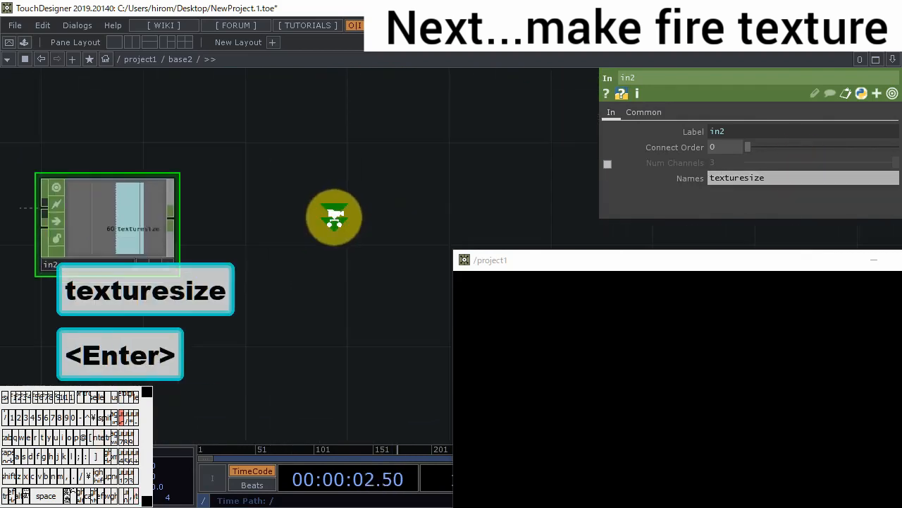
{"action": "scroll", "coordinate": [332, 216], "scroll_direction": "down", "scroll_amount": 3}
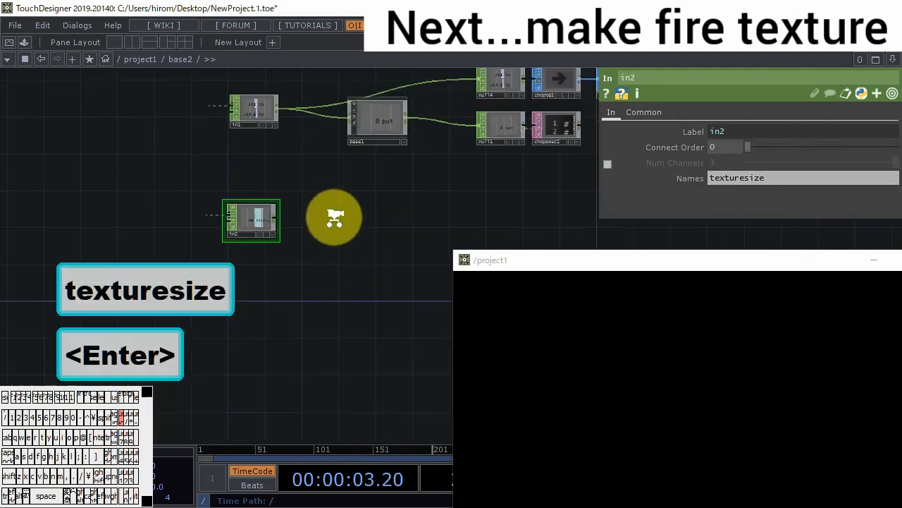
- Add a Null CHOP after in2 and place it below table1
{"action": "right_click", "coordinate": [195, 209]}
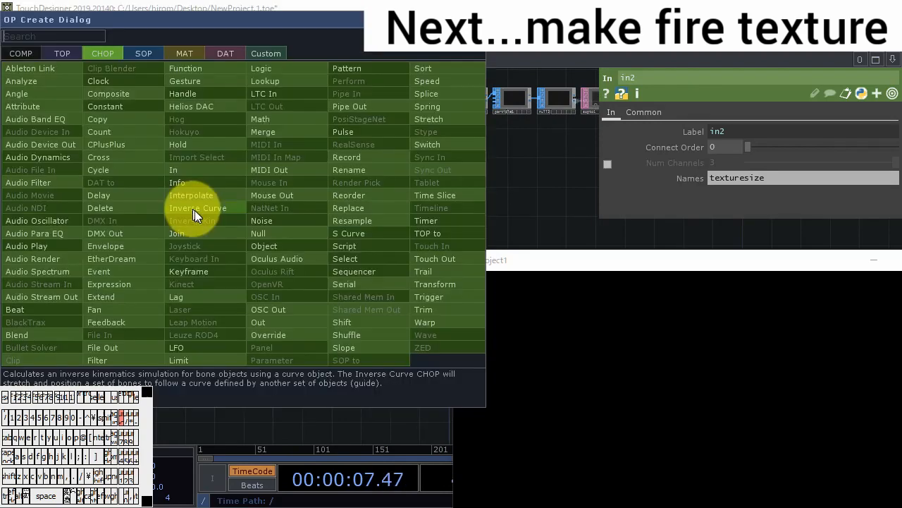
{"action": "left_click", "coordinate": [248, 233]}
{"action": "left_click", "coordinate": [424, 206]}
{"action": "left_click_drag", "start_coordinate": [487, 193], "coordinate": [324, 209]}
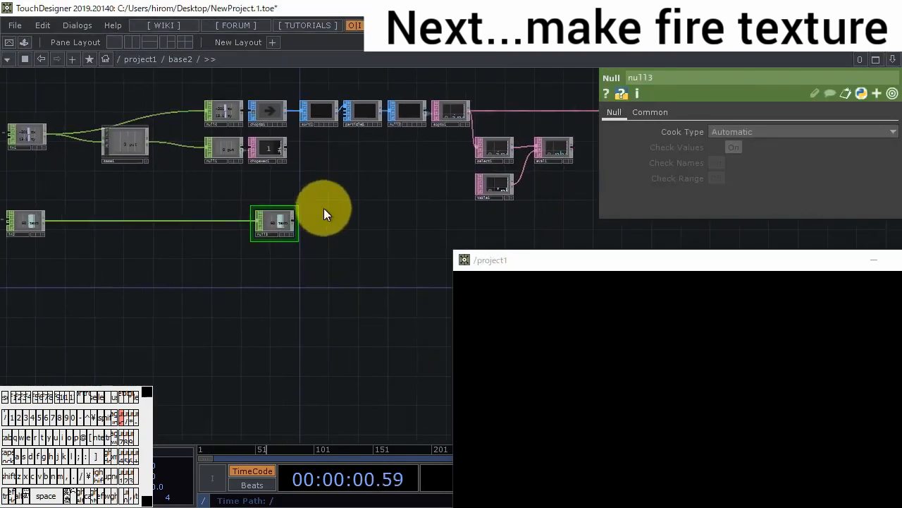
{"action": "left_click_drag", "start_coordinate": [325, 209], "coordinate": [296, 211]}
{"action": "left_click_drag", "start_coordinate": [243, 229], "coordinate": [464, 230]}
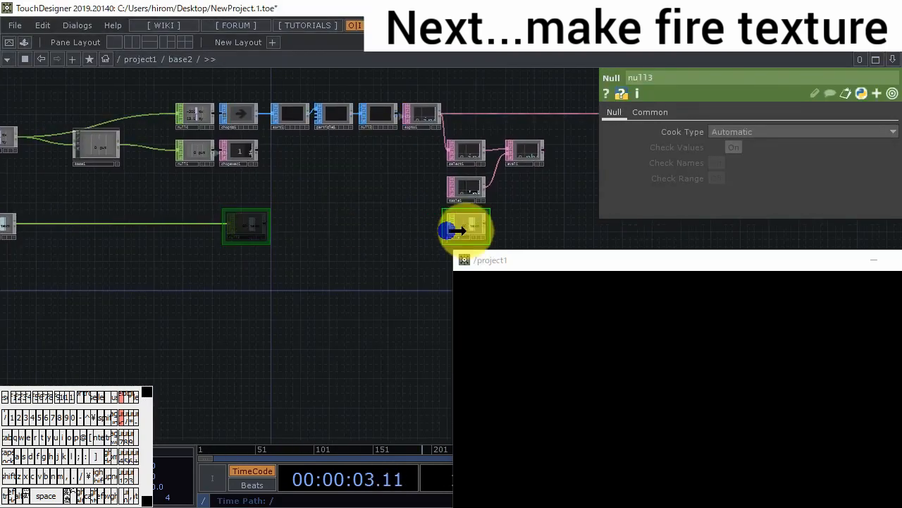
- Replace the 60 in table1's phase expression with op('null3')[0], save it, and move the editor window aside
{"action": "scroll", "coordinate": [495, 209], "scroll_direction": "up", "scroll_amount": 3}
{"action": "scroll", "coordinate": [493, 206], "scroll_direction": "up", "scroll_amount": 5}
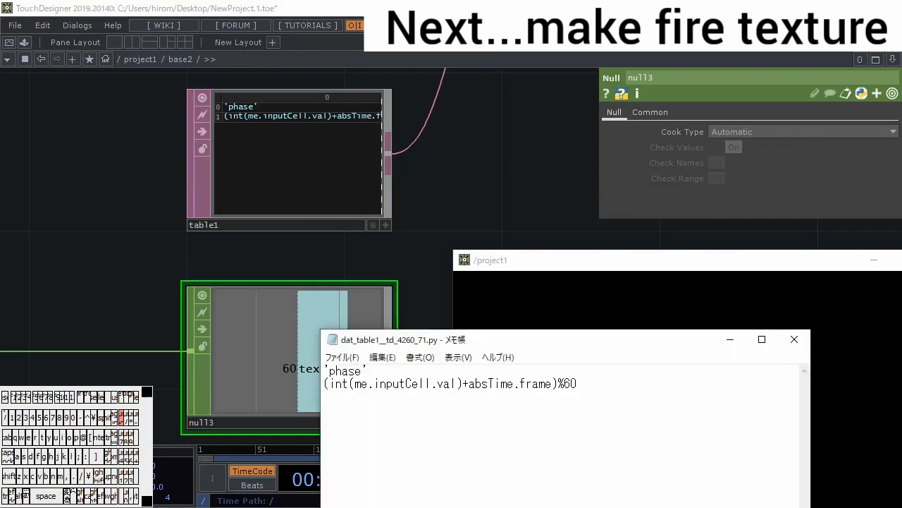
{"action": "left_click_drag", "start_coordinate": [595, 336], "coordinate": [665, 229]}
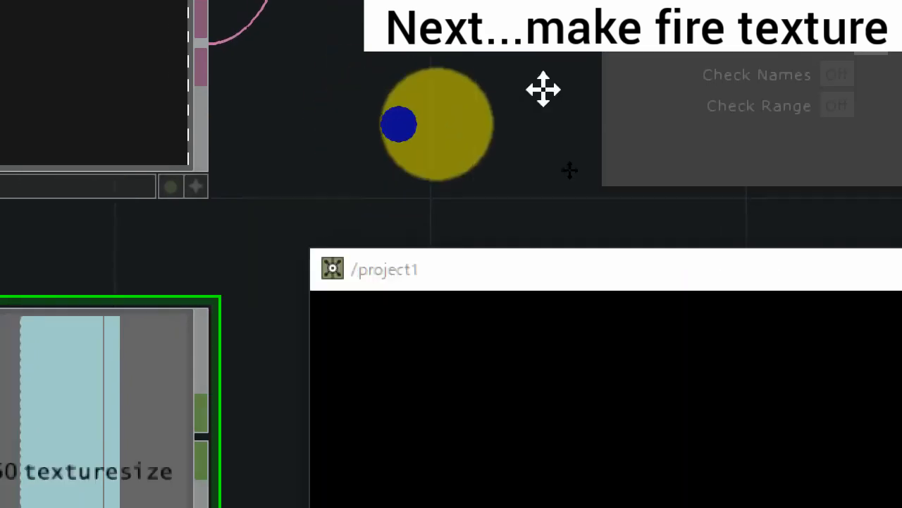
{"action": "scroll", "coordinate": [437, 123], "scroll_direction": "up", "scroll_amount": 3}
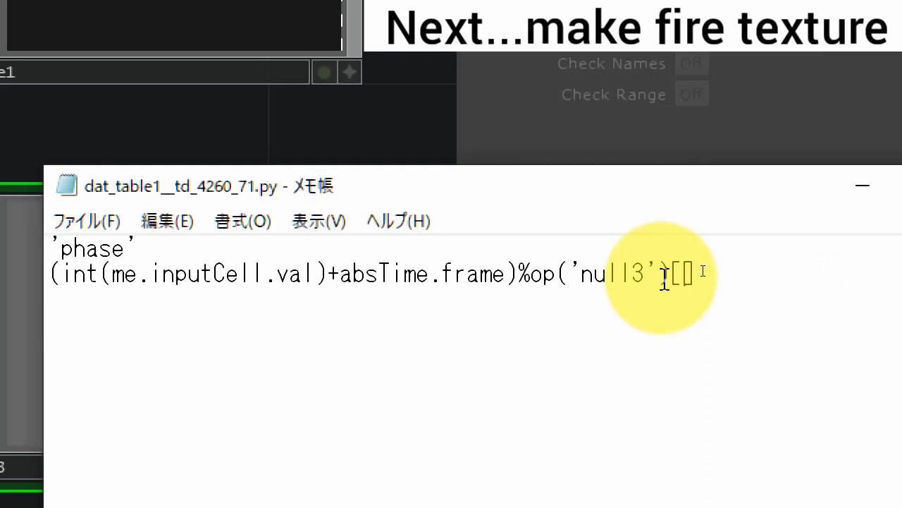
{"action": "key", "text": "ctrl+s"}
{"action": "key", "text": "super+minus"}
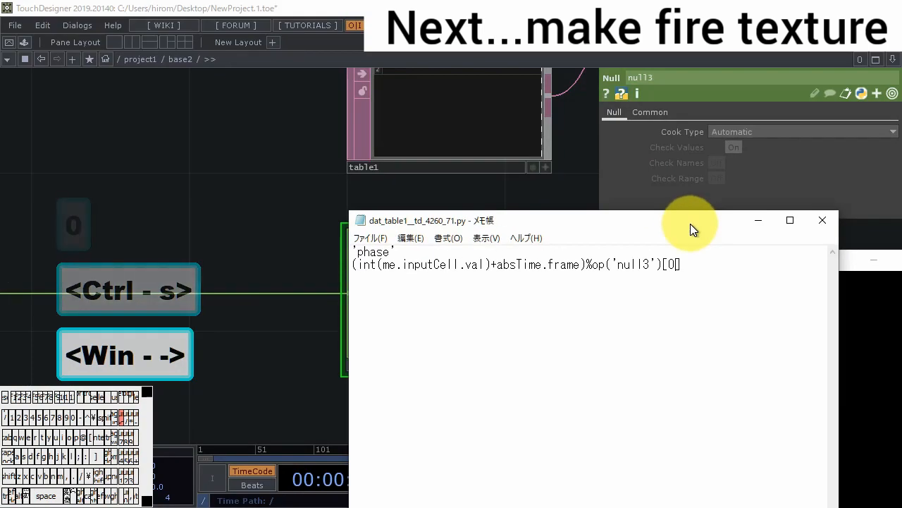
{"action": "left_click_drag", "start_coordinate": [690, 223], "coordinate": [819, 357]}
{"action": "left_click_drag", "start_coordinate": [358, 402], "coordinate": [252, 395]}
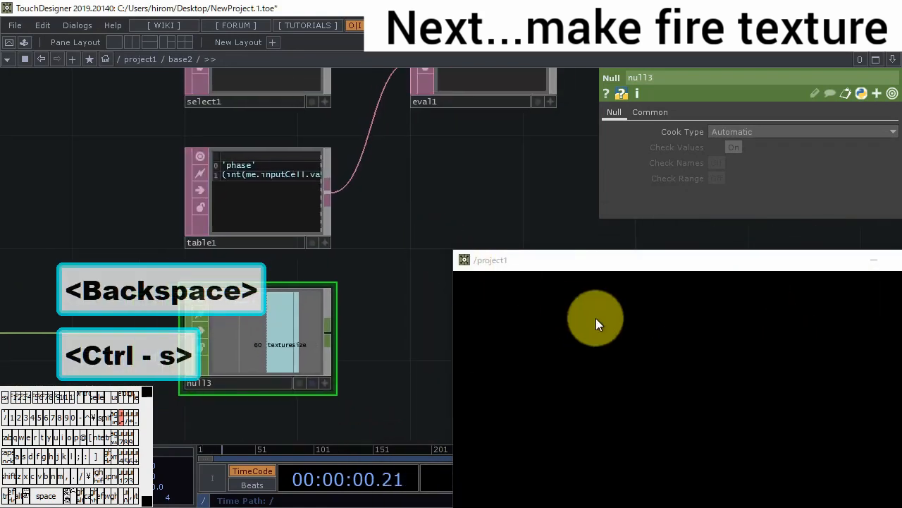
- Draw particles in the project1 window and check the phase values in eval1
{"action": "left_click_drag", "start_coordinate": [463, 201], "coordinate": [368, 296]}
{"action": "left_click", "coordinate": [601, 335]}
{"action": "mouse_move", "coordinate": [654, 378]}
{"action": "left_mouse_down"}
{"action": "mouse_move", "coordinate": [809, 411]}
{"action": "mouse_move", "coordinate": [675, 411]}
{"action": "mouse_move", "coordinate": [708, 424]}
{"action": "mouse_move", "coordinate": [670, 423]}
{"action": "left_mouse_up"}
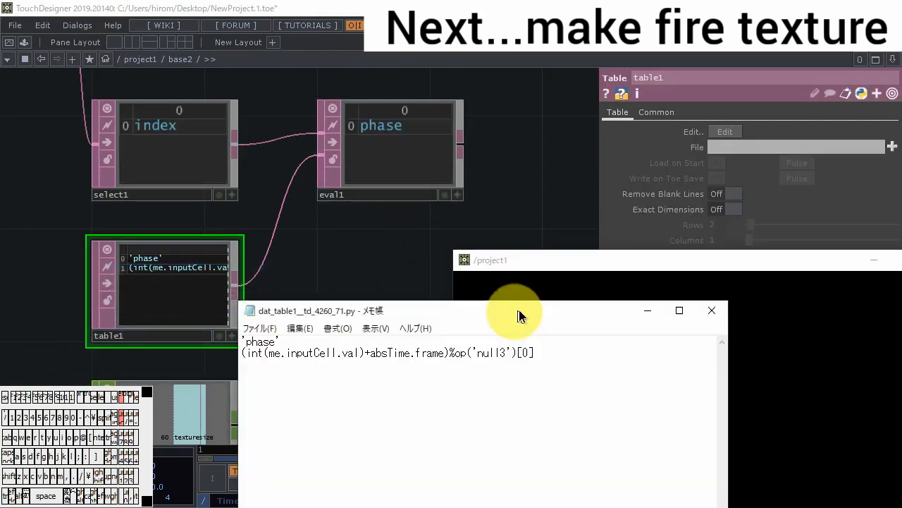
- Change table1's expression to (int(me.inputCell.val)+absTime.frame)%int(op('null3')[0]), save it and close the editor
{"action": "left_click_drag", "start_coordinate": [517, 311], "coordinate": [643, 273]}
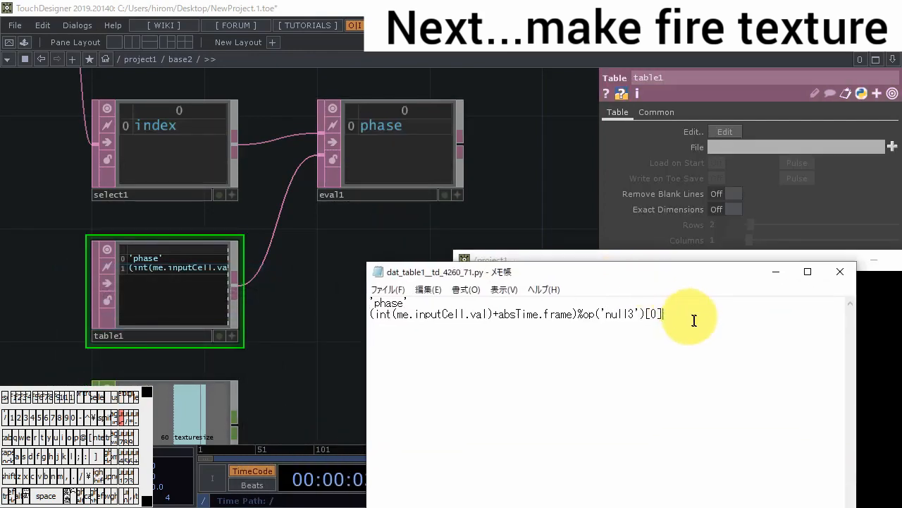
{"action": "key", "text": "Left"}
{"action": "key", "text": "Left"}
{"action": "key", "text": "Left"}
{"action": "key", "text": "Left"}
{"action": "type", "text": "i"}
{"action": "key", "text": "ctrl+s"}
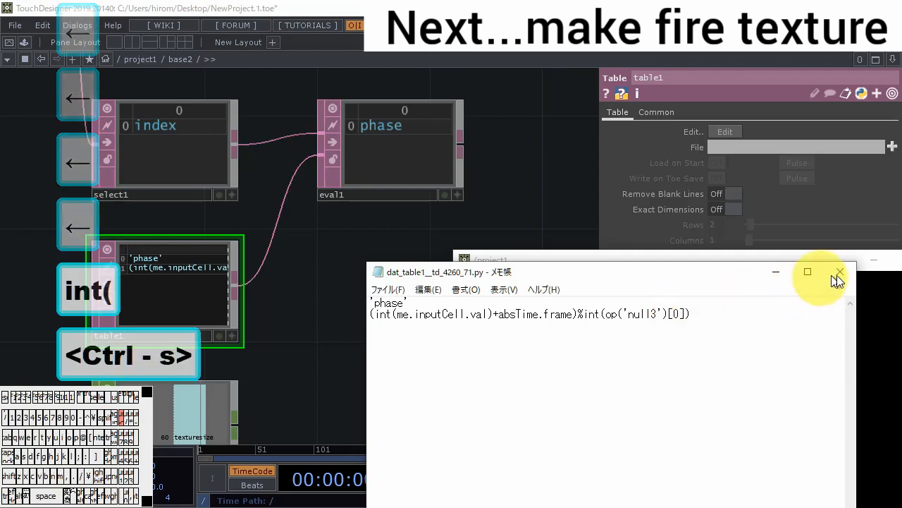
{"action": "left_click", "coordinate": [839, 272]}
- Draw more particles to check whether eval1 outputs whole-number phase values
{"action": "left_click_drag", "start_coordinate": [650, 387], "coordinate": [629, 410]}
{"action": "mouse_move", "coordinate": [733, 346]}
{"action": "left_mouse_down"}
{"action": "mouse_move", "coordinate": [796, 402]}
{"action": "mouse_move", "coordinate": [734, 416]}
{"action": "left_mouse_up"}
{"action": "left_click_drag", "start_coordinate": [301, 239], "coordinate": [242, 264]}
- Insert a Merge DAT before out1 and connect eval1 to it as a second input
{"action": "scroll", "coordinate": [242, 261], "scroll_direction": "down", "scroll_amount": 3}
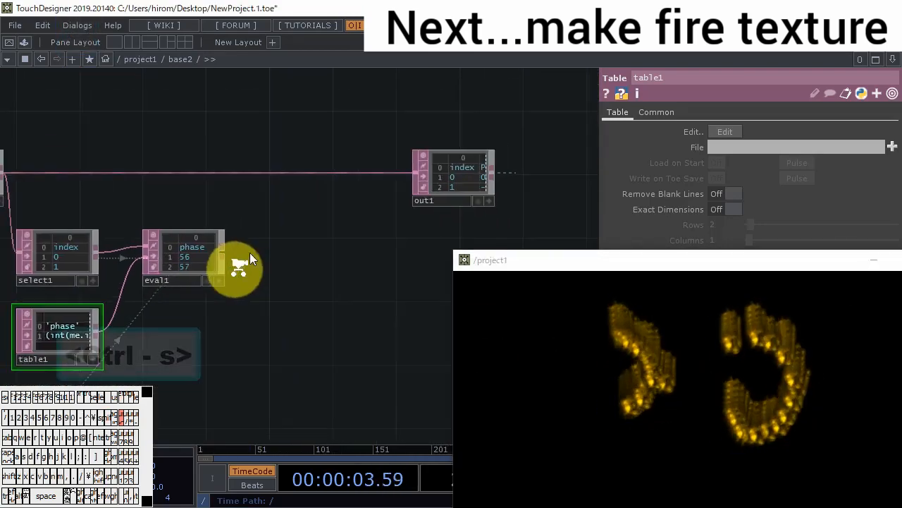
{"action": "right_click", "coordinate": [280, 183]}
{"action": "left_click", "coordinate": [301, 180]}
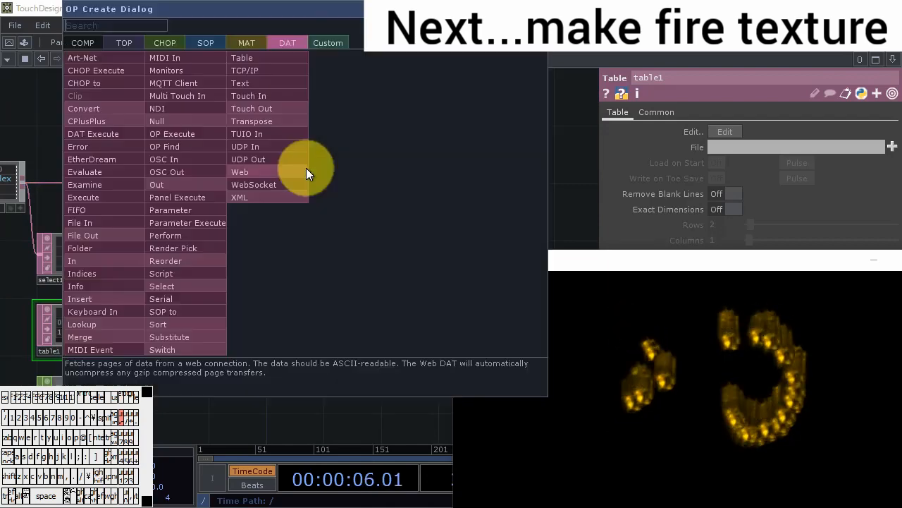
{"action": "left_click", "coordinate": [123, 329]}
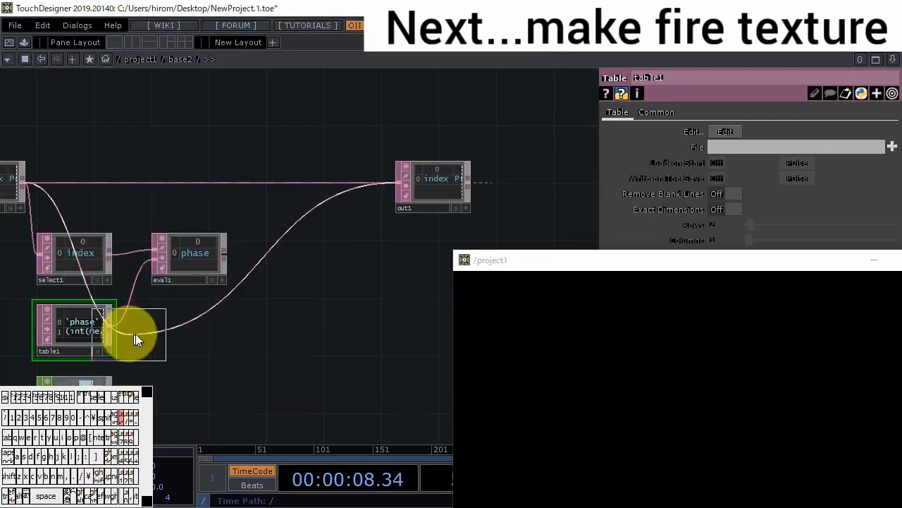
{"action": "left_click", "coordinate": [338, 185]}
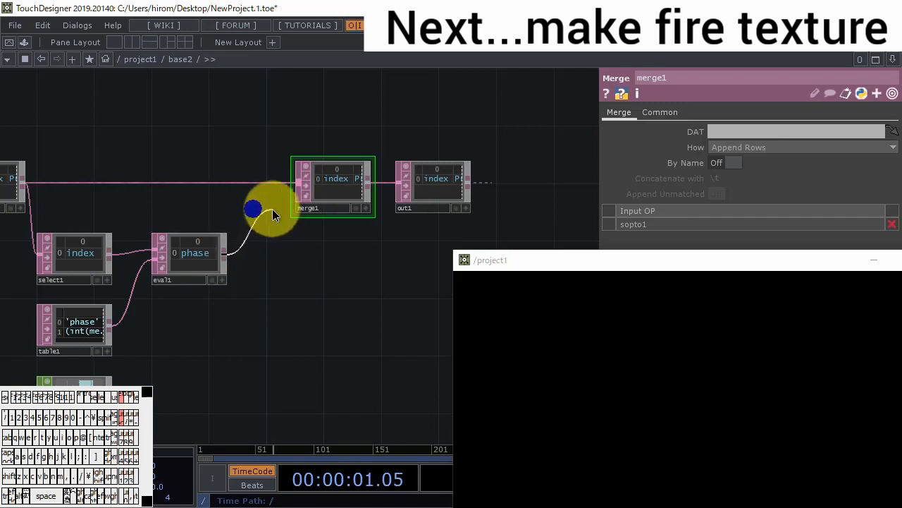
- Set merge1 to Append Columns and check the merged table while drawing particles
{"action": "scroll", "coordinate": [334, 182], "scroll_direction": "up", "scroll_amount": 5}
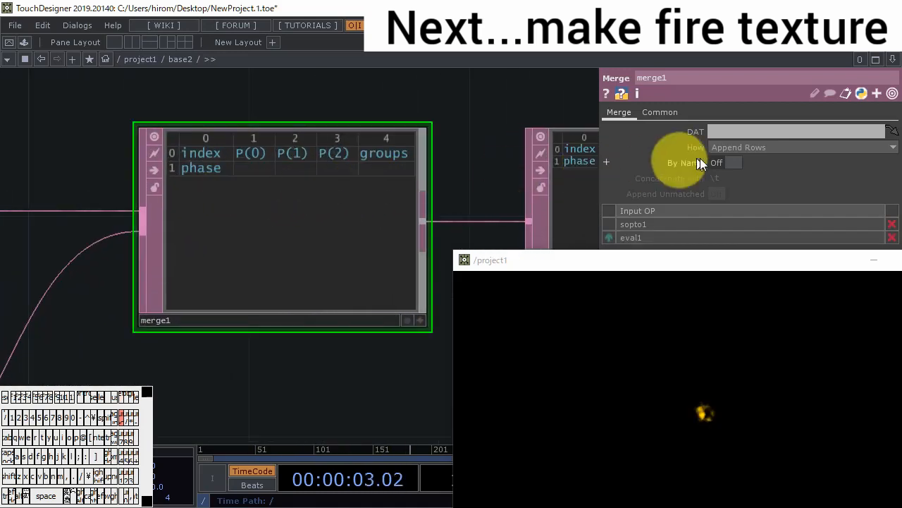
{"action": "left_click", "coordinate": [772, 173]}
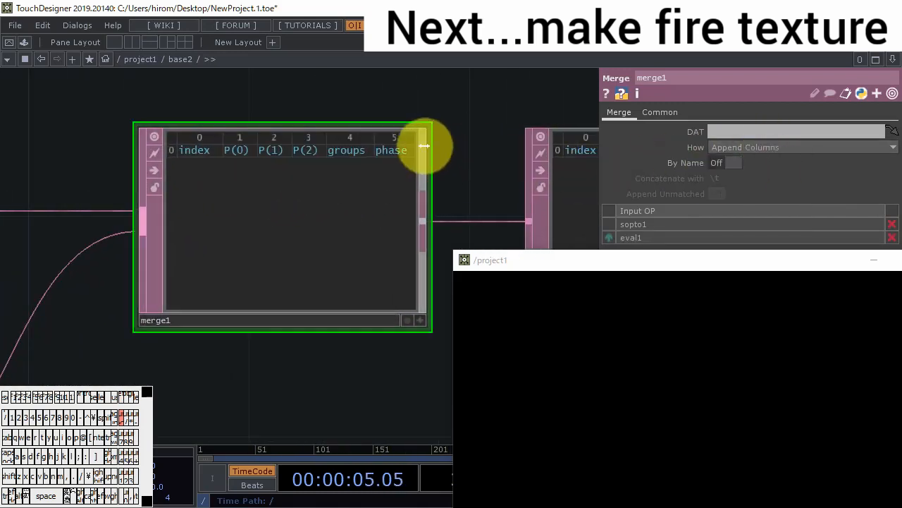
{"action": "scroll", "coordinate": [423, 146], "scroll_direction": "up", "scroll_amount": 2}
{"action": "mouse_move", "coordinate": [669, 349]}
{"action": "left_mouse_down"}
{"action": "mouse_move", "coordinate": [668, 389]}
{"action": "mouse_move", "coordinate": [766, 422]}
{"action": "mouse_move", "coordinate": [639, 422]}
{"action": "mouse_move", "coordinate": [633, 411]}
{"action": "left_mouse_up"}
{"action": "scroll", "coordinate": [205, 211], "scroll_direction": "down", "scroll_amount": 10}
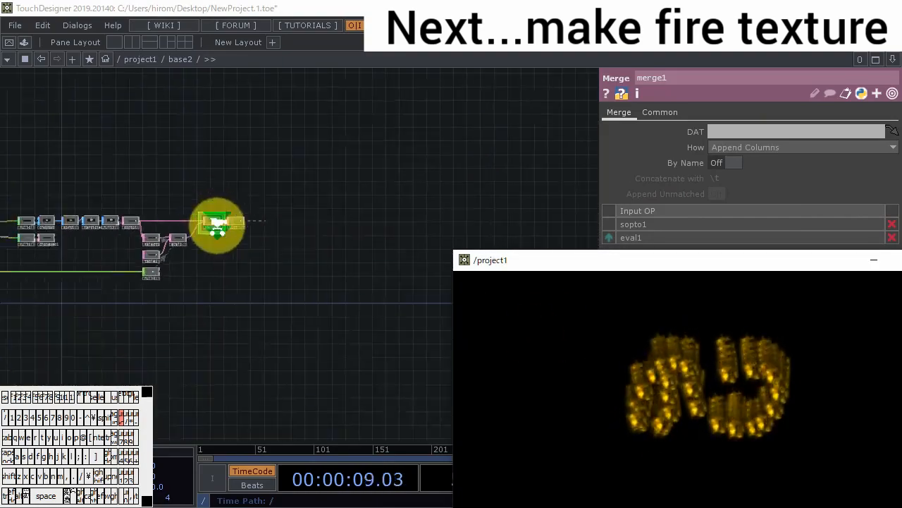
- Return to project1 and set geo1's instance texture W coordinate to phase
{"action": "scroll", "coordinate": [224, 232], "scroll_direction": "up", "scroll_amount": 4}
{"action": "scroll", "coordinate": [224, 233], "scroll_direction": "down", "scroll_amount": 5}
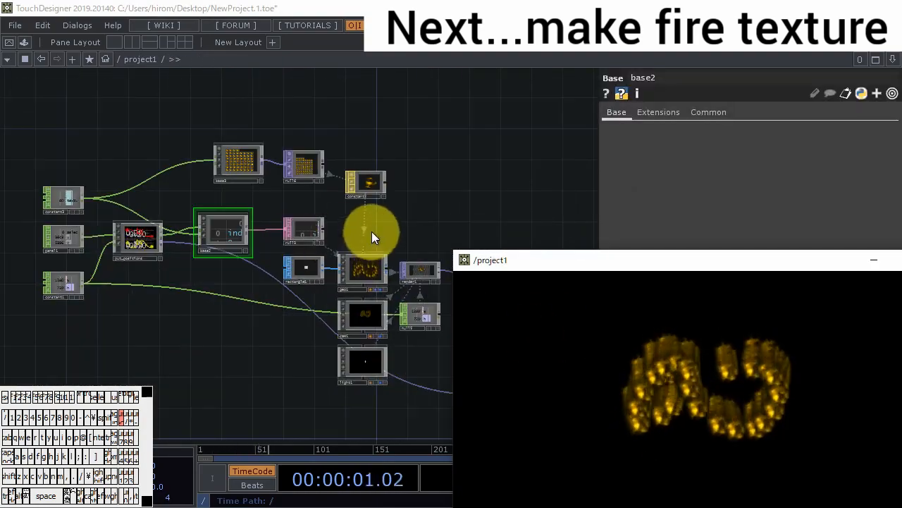
{"action": "left_click_drag", "start_coordinate": [372, 231], "coordinate": [321, 188]}
{"action": "scroll", "coordinate": [314, 227], "scroll_direction": "up", "scroll_amount": 3}
{"action": "left_click", "coordinate": [313, 229]}
{"action": "scroll", "coordinate": [317, 231], "scroll_direction": "up", "scroll_amount": 1}
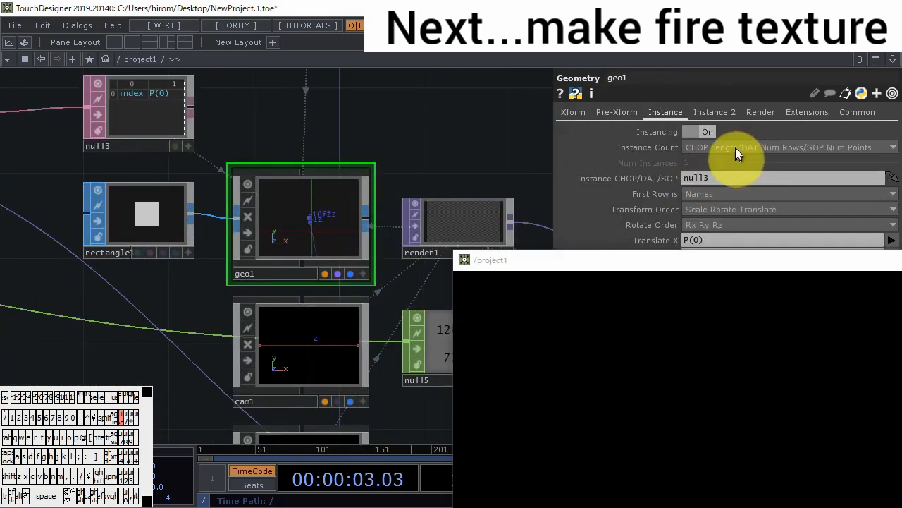
{"action": "left_click", "coordinate": [714, 113]}
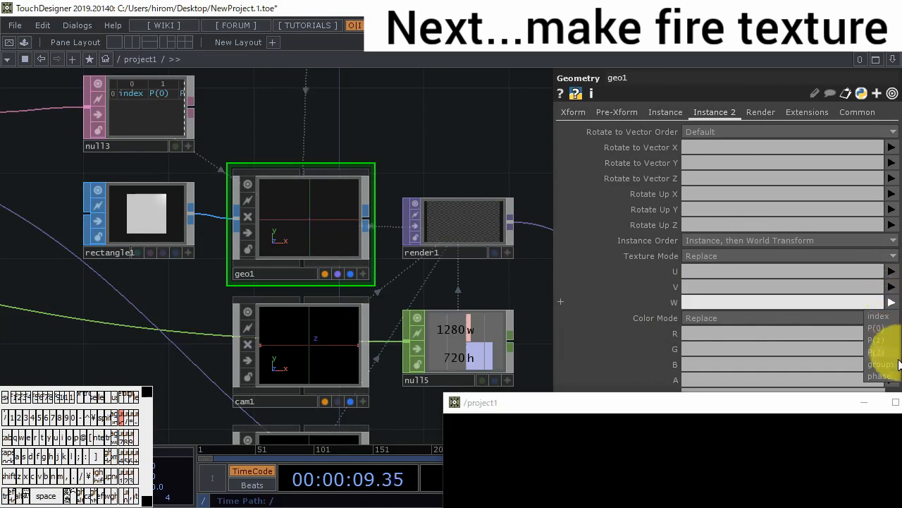
- Move the project1 output window and draw particles to test the phase-driven fire animation
{"action": "left_click_drag", "start_coordinate": [701, 407], "coordinate": [511, 96]}
{"action": "mouse_move", "coordinate": [436, 182]}
{"action": "left_mouse_down"}
{"action": "mouse_move", "coordinate": [364, 245]}
{"action": "mouse_move", "coordinate": [649, 230]}
{"action": "mouse_move", "coordinate": [435, 201]}
{"action": "mouse_move", "coordinate": [591, 294]}
{"action": "mouse_move", "coordinate": [469, 288]}
{"action": "mouse_move", "coordinate": [578, 268]}
{"action": "left_mouse_up"}
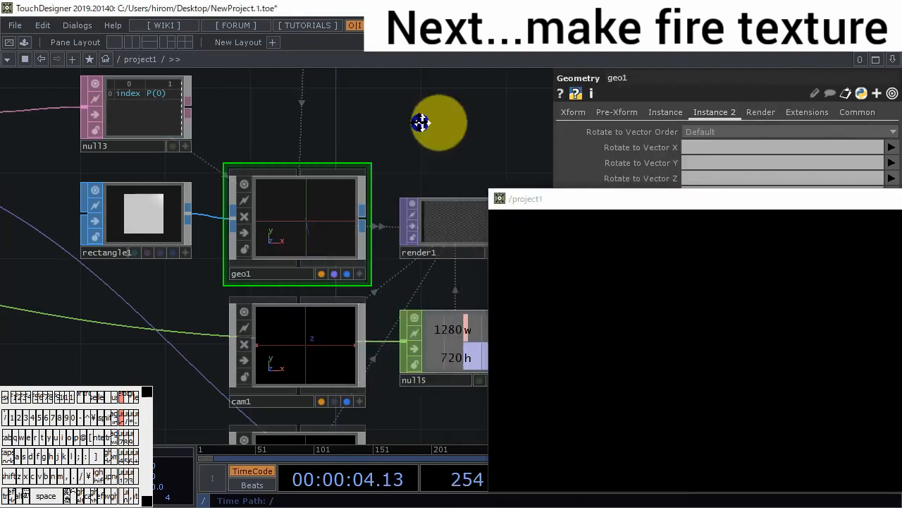
{"action": "left_click_drag", "start_coordinate": [423, 120], "coordinate": [291, 101]}
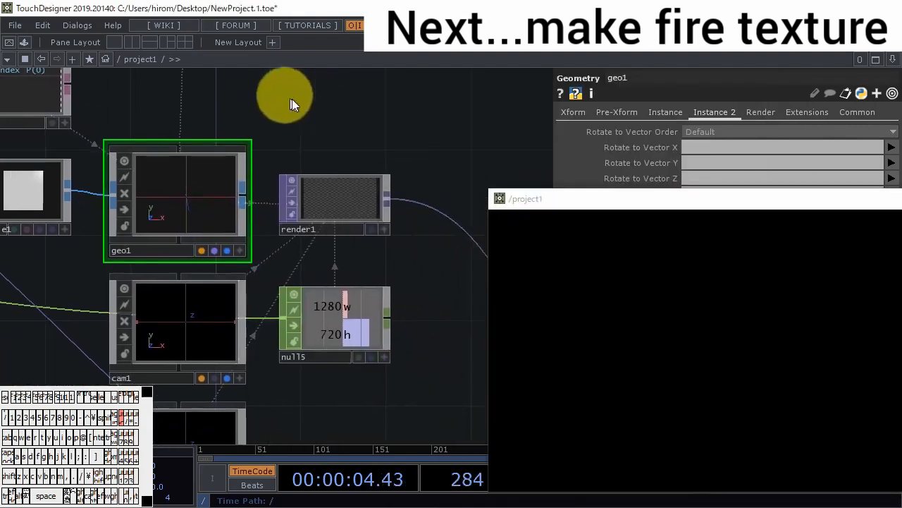
- Insert a Level TOP into the wire between render1 and over1
{"action": "scroll", "coordinate": [392, 132], "scroll_direction": "down", "scroll_amount": 3}
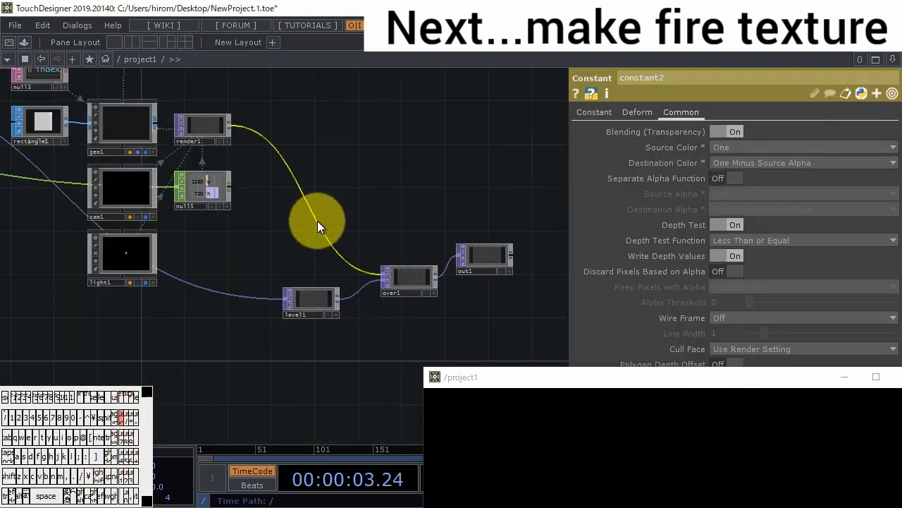
{"action": "right_click", "coordinate": [319, 221]}
{"action": "left_click", "coordinate": [337, 206]}
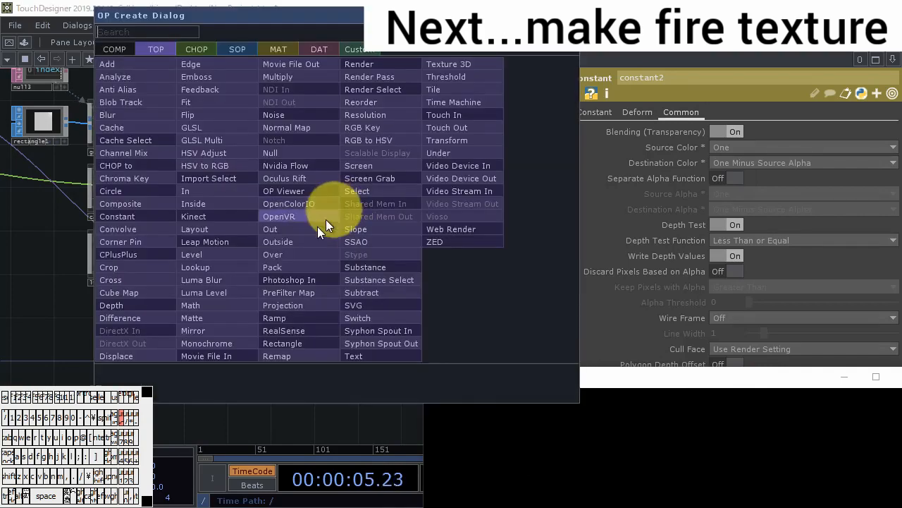
{"action": "left_click", "coordinate": [225, 252]}
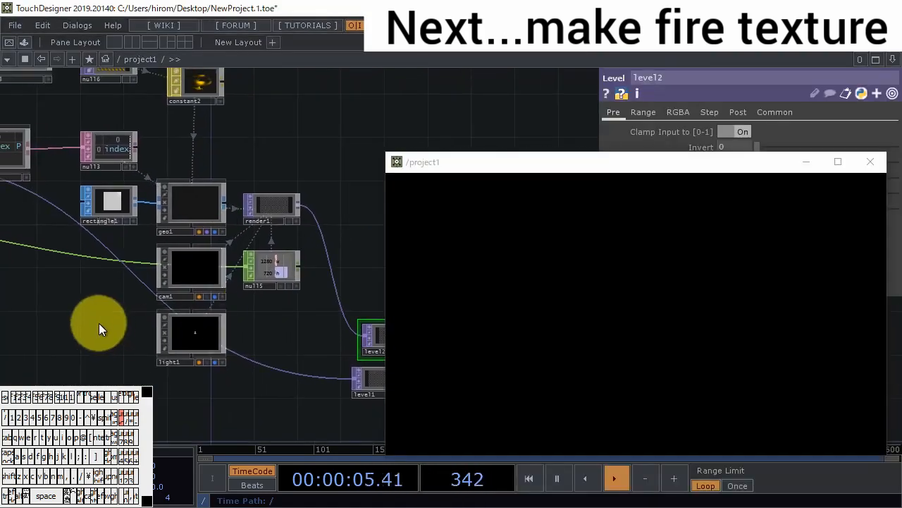
{"action": "left_click_drag", "start_coordinate": [99, 323], "coordinate": [249, 323]}
- Select the texture, geometry, render and compositing operators after the inputs and put_positions, and collapse them into a Base component
{"action": "scroll", "coordinate": [247, 315], "scroll_direction": "down", "scroll_amount": 6}
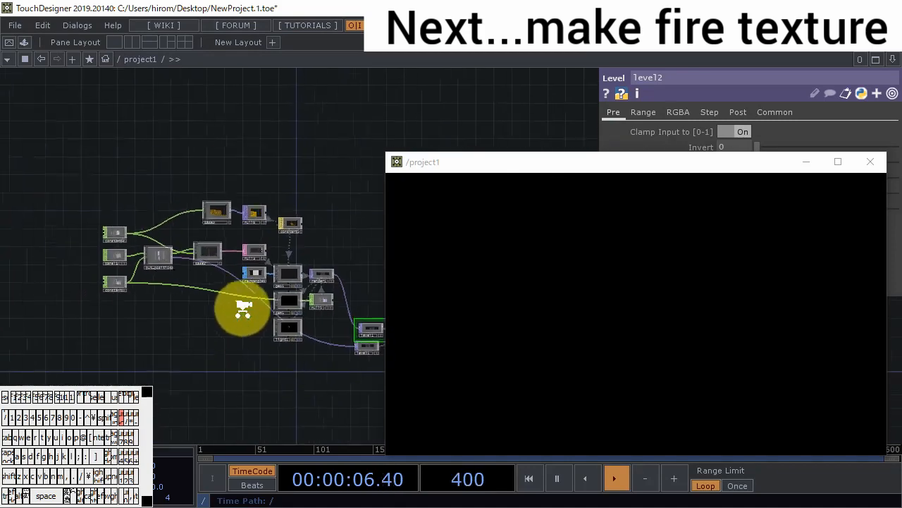
{"action": "left_click_drag", "start_coordinate": [222, 362], "coordinate": [173, 349]}
{"action": "right_click_drag", "start_coordinate": [172, 349], "coordinate": [341, 203]}
{"action": "right_click", "coordinate": [336, 237]}
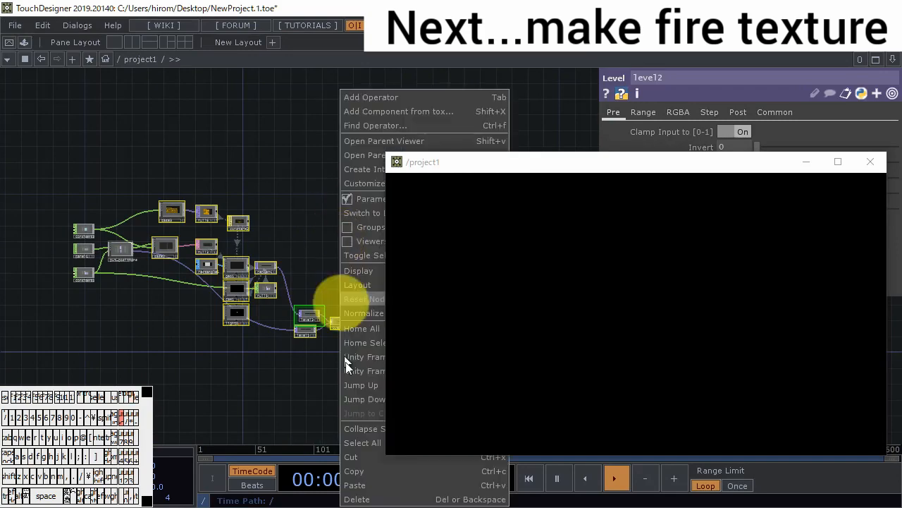
{"action": "left_click", "coordinate": [370, 423]}
{"action": "scroll", "coordinate": [254, 282], "scroll_direction": "up", "scroll_amount": 4}
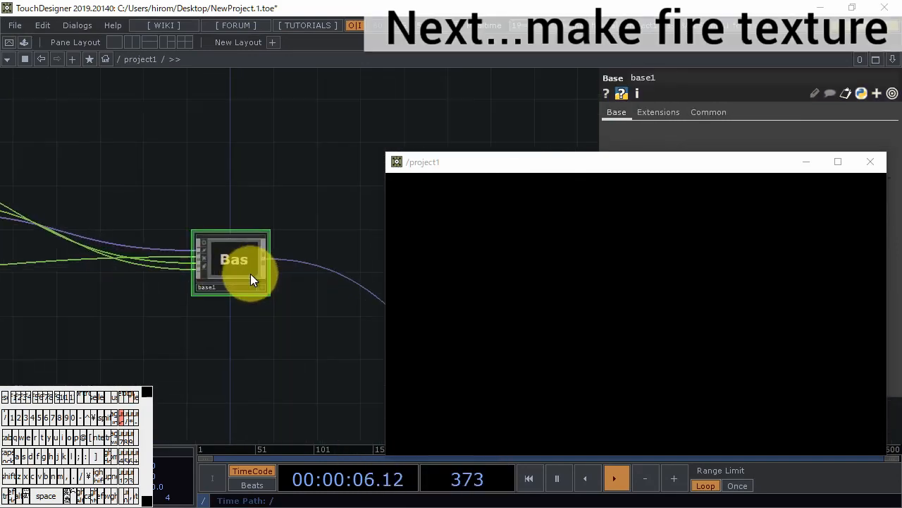
- Enter base1 and rename its output operator out2 as out1
{"action": "double_click", "coordinate": [242, 260]}
{"action": "left_click_drag", "start_coordinate": [486, 167], "coordinate": [647, 147]}
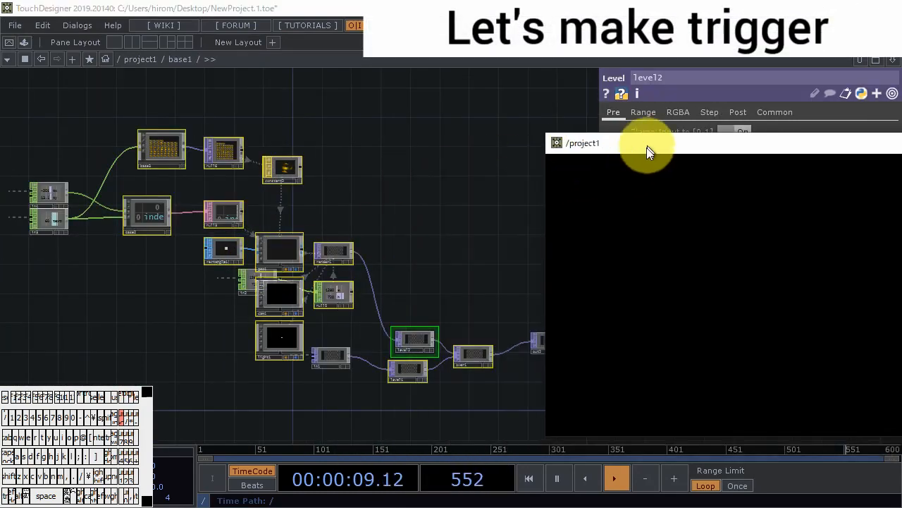
{"action": "left_click_drag", "start_coordinate": [399, 284], "coordinate": [264, 254]}
{"action": "scroll", "coordinate": [409, 319], "scroll_direction": "up", "scroll_amount": 5}
{"action": "left_click", "coordinate": [443, 318]}
{"action": "key", "text": "BackSpace"}
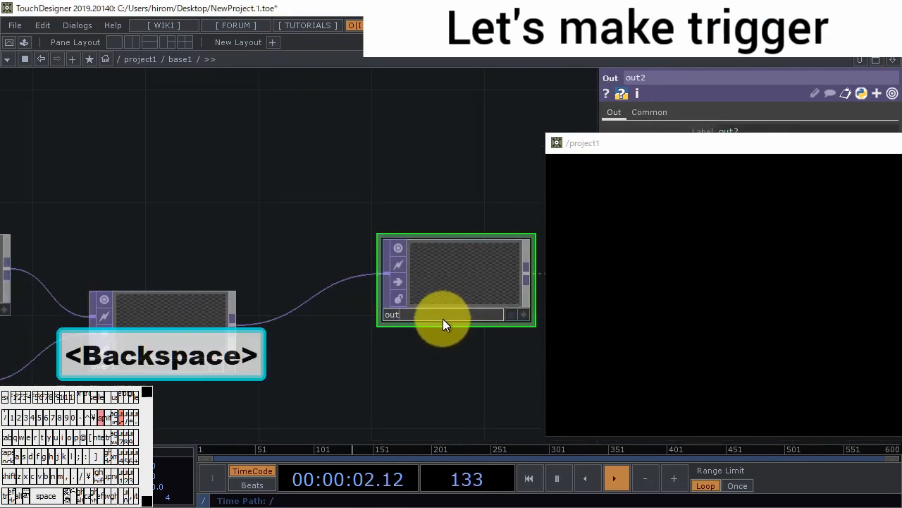
{"action": "type", "text": "1"}
{"action": "key", "text": "Return"}
{"action": "scroll", "coordinate": [451, 324], "scroll_direction": "down", "scroll_amount": 5}
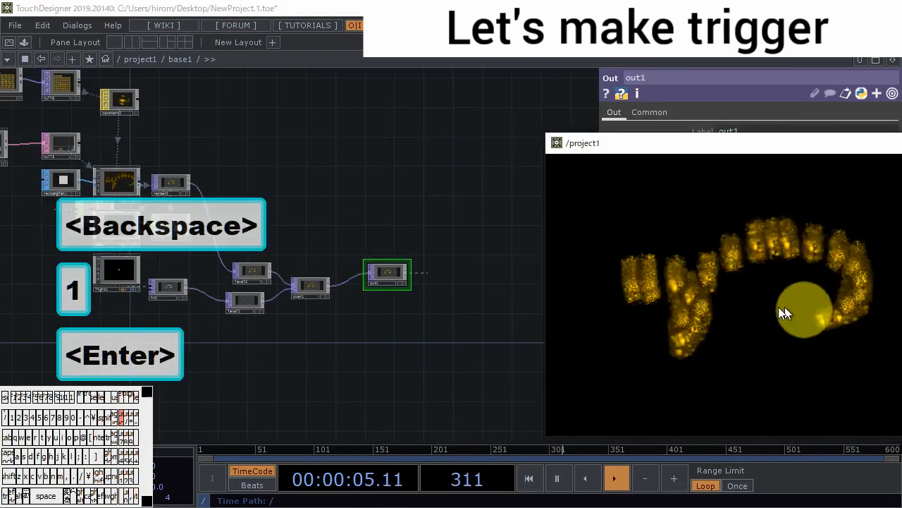
- Go into put_positions and examine trail1's recorded channels while particles are drawn
{"action": "scroll", "coordinate": [374, 277], "scroll_direction": "down", "scroll_amount": 8}
{"action": "scroll", "coordinate": [373, 276], "scroll_direction": "down", "scroll_amount": 10}
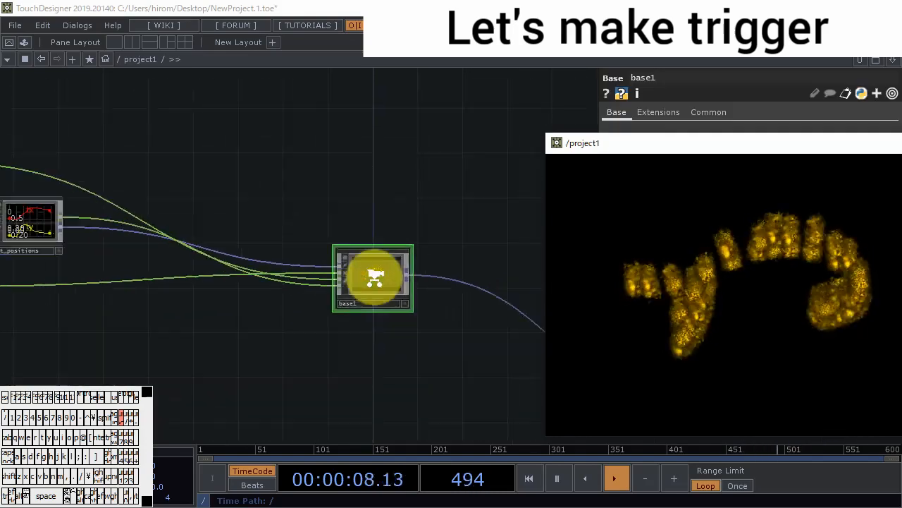
{"action": "left_click_drag", "start_coordinate": [93, 250], "coordinate": [206, 247]}
{"action": "scroll", "coordinate": [212, 219], "scroll_direction": "up", "scroll_amount": 10}
{"action": "scroll", "coordinate": [425, 331], "scroll_direction": "up", "scroll_amount": 3}
{"action": "scroll", "coordinate": [426, 331], "scroll_direction": "up", "scroll_amount": 8}
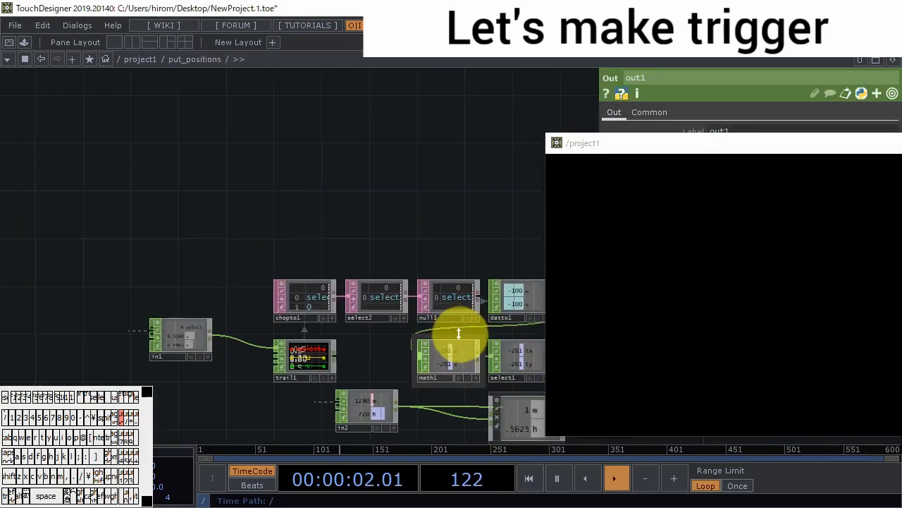
{"action": "left_click_drag", "start_coordinate": [358, 264], "coordinate": [252, 204]}
{"action": "scroll", "coordinate": [212, 292], "scroll_direction": "up", "scroll_amount": 1}
{"action": "scroll", "coordinate": [212, 292], "scroll_direction": "up", "scroll_amount": 4}
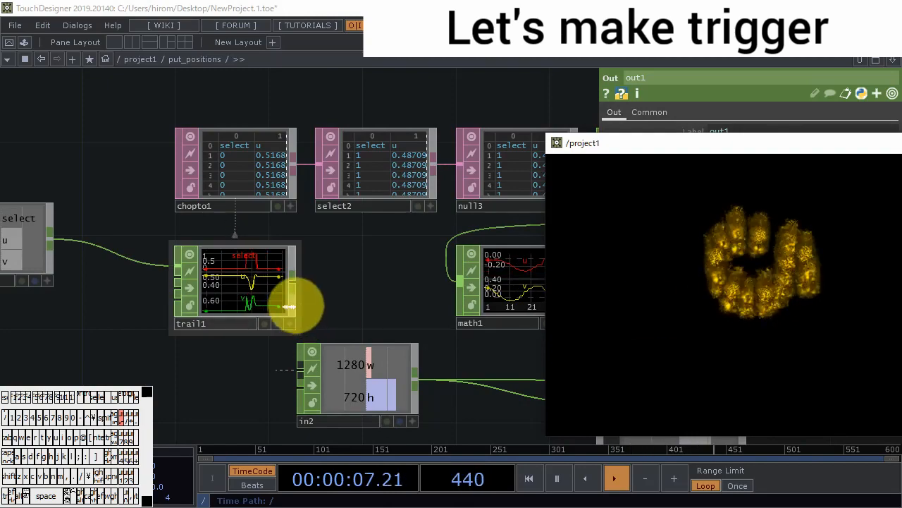
- Move the project1 output window clear of the parameters, turn off trail1's Active setting and test drawing
{"action": "left_click_drag", "start_coordinate": [665, 145], "coordinate": [564, 315]}
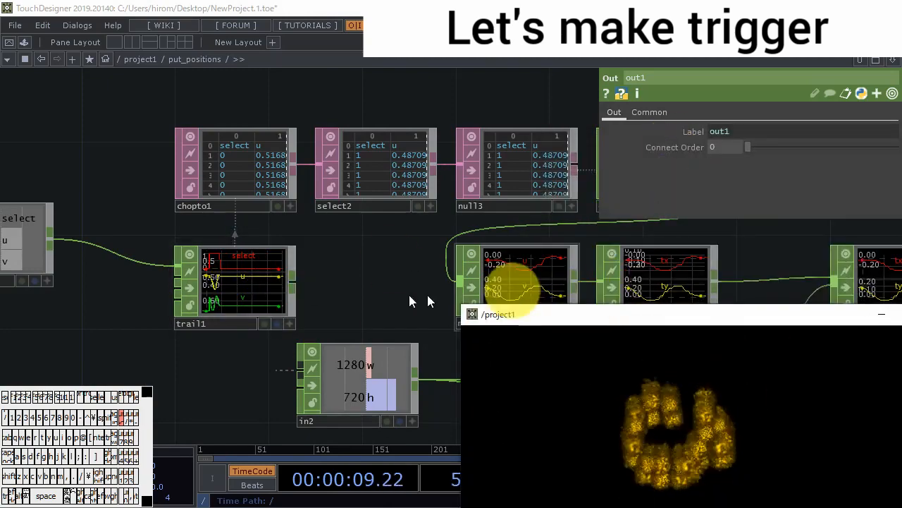
{"action": "left_click", "coordinate": [250, 288]}
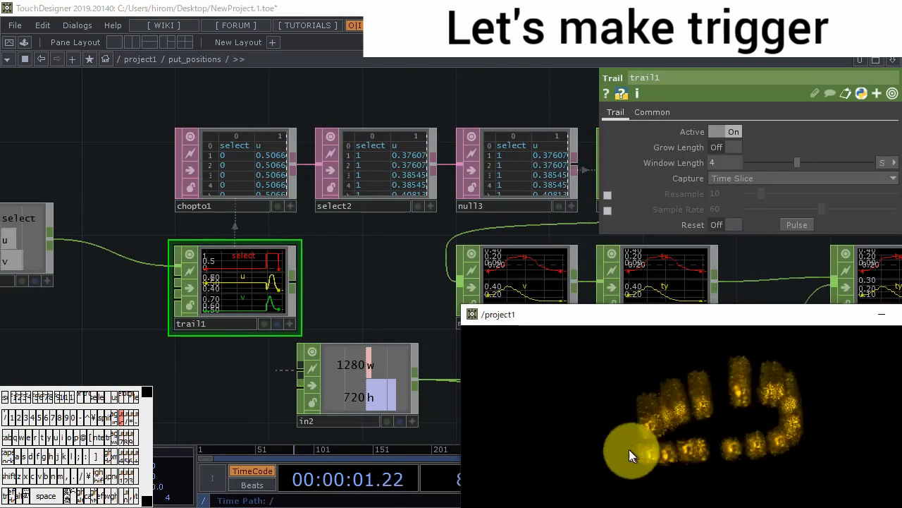
{"action": "left_click", "coordinate": [733, 132]}
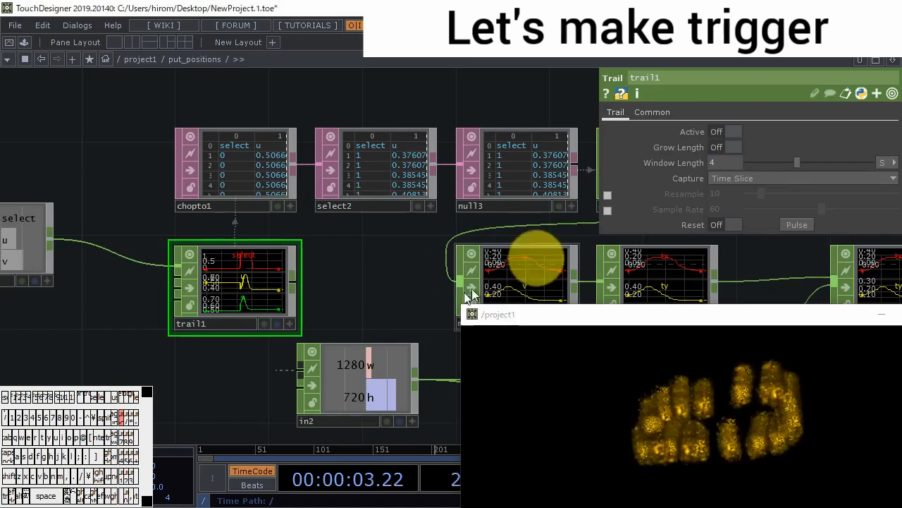
{"action": "left_click_drag", "start_coordinate": [600, 398], "coordinate": [648, 400]}
- Set the channel names of in1 in put_positions to select u v
{"action": "left_click_drag", "start_coordinate": [150, 272], "coordinate": [169, 274]}
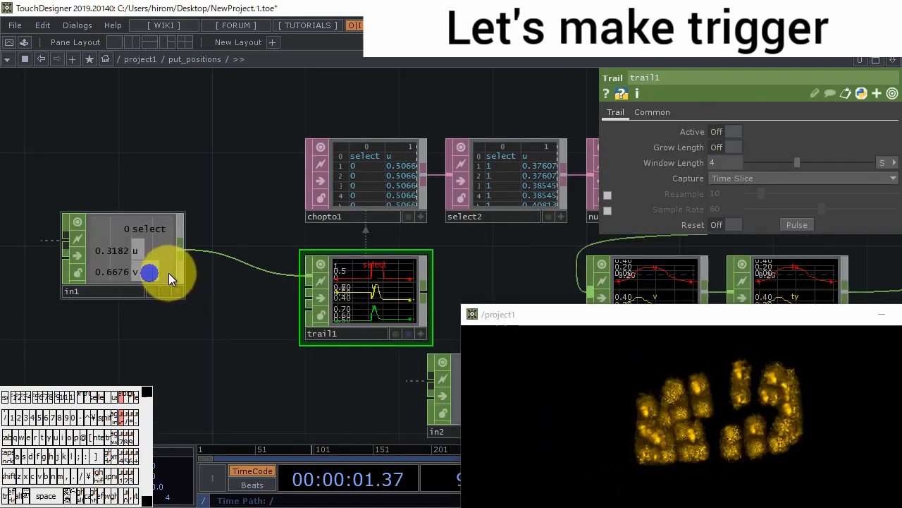
{"action": "left_click", "coordinate": [746, 178]}
{"action": "type", "text": "se"}
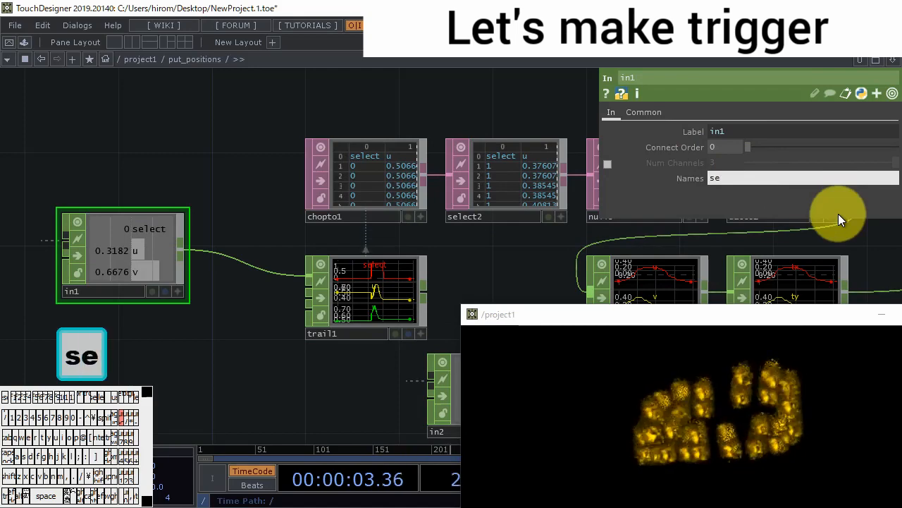
{"action": "type", "text": "lect u"}
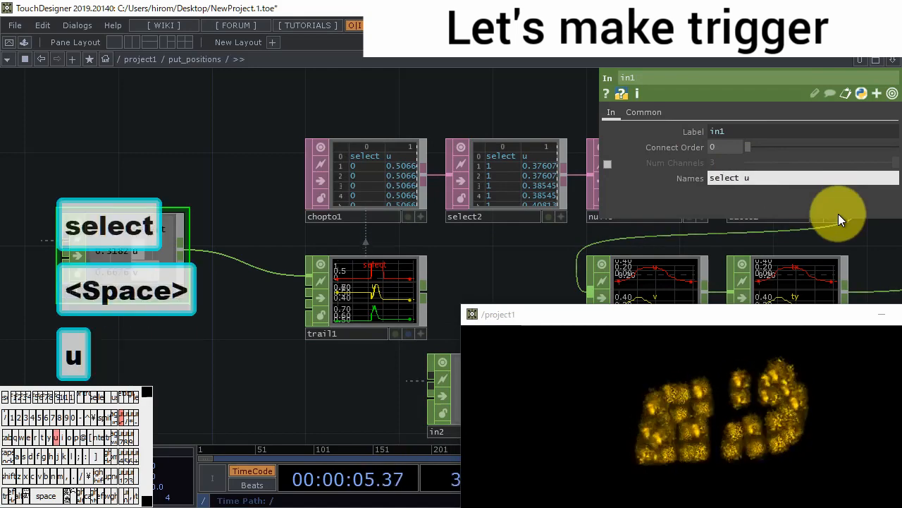
{"action": "type", "text": " v"}
{"action": "key", "text": "Return"}
{"action": "left_click_drag", "start_coordinate": [244, 307], "coordinate": [266, 313]}
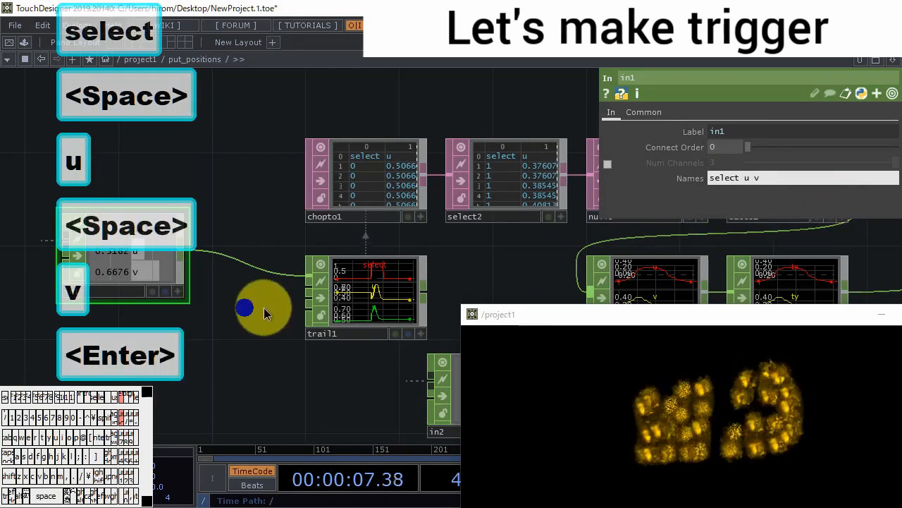
- Reference in1's select channel in trail1's Active parameter and draw in the output window to test it
{"action": "left_click", "coordinate": [181, 291]}
{"action": "mouse_move", "coordinate": [162, 235]}
{"action": "left_mouse_down"}
{"action": "mouse_move", "coordinate": [292, 293]}
{"action": "mouse_move", "coordinate": [374, 288]}
{"action": "mouse_move", "coordinate": [733, 133]}
{"action": "left_mouse_up"}
{"action": "left_click", "coordinate": [738, 128]}
{"action": "mouse_move", "coordinate": [554, 415]}
{"action": "left_mouse_down"}
{"action": "mouse_move", "coordinate": [560, 403]}
{"action": "mouse_move", "coordinate": [746, 488]}
{"action": "mouse_move", "coordinate": [668, 432]}
{"action": "mouse_move", "coordinate": [707, 452]}
{"action": "mouse_move", "coordinate": [841, 467]}
{"action": "mouse_move", "coordinate": [695, 423]}
{"action": "mouse_move", "coordinate": [811, 395]}
{"action": "mouse_move", "coordinate": [772, 425]}
{"action": "mouse_move", "coordinate": [832, 427]}
{"action": "left_mouse_up"}
- Return to project1 and add a Button COMP below constant1
{"action": "scroll", "coordinate": [246, 292], "scroll_direction": "down", "scroll_amount": 6}
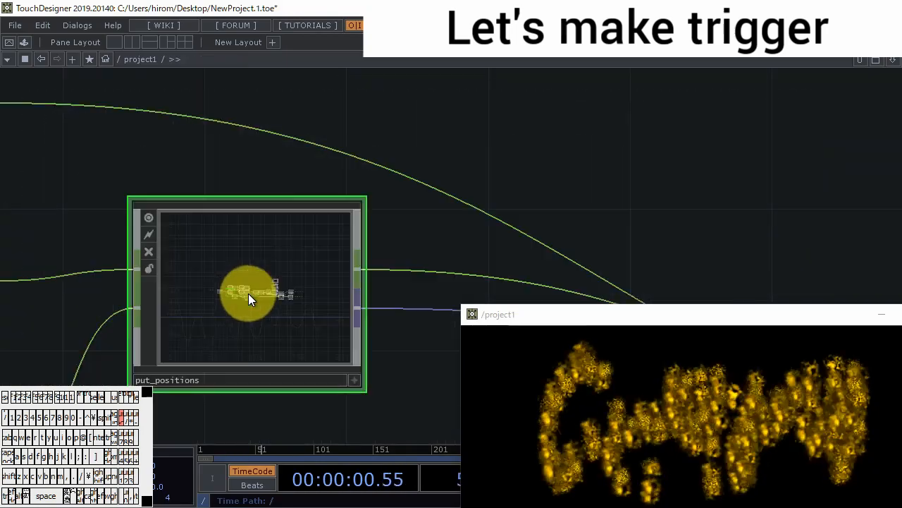
{"action": "scroll", "coordinate": [248, 293], "scroll_direction": "down", "scroll_amount": 5}
{"action": "left_click_drag", "start_coordinate": [220, 370], "coordinate": [282, 250]}
{"action": "double_click", "coordinate": [245, 268]}
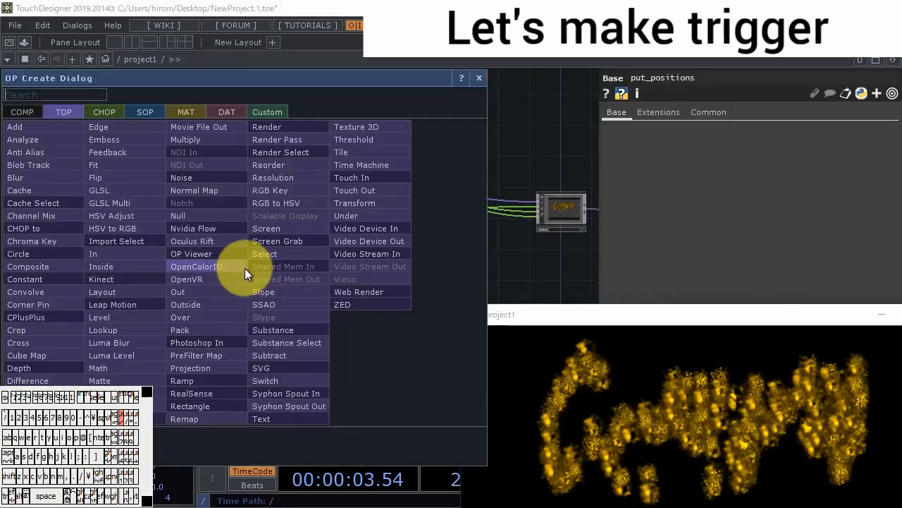
{"action": "left_click", "coordinate": [28, 111]}
{"action": "left_click", "coordinate": [96, 131]}
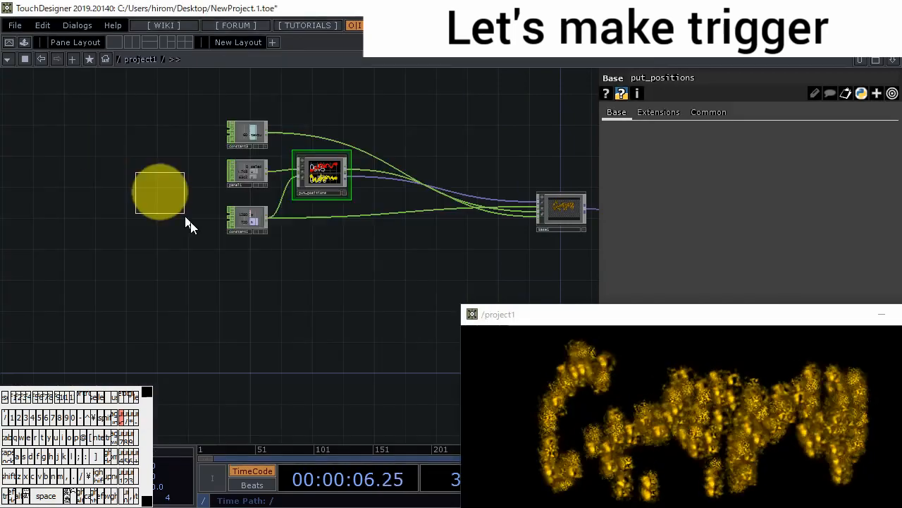
{"action": "left_click", "coordinate": [249, 257]}
- Inside button1, set the text of the bg Text TOP to Clear and return to project1
{"action": "key", "text": "i"}
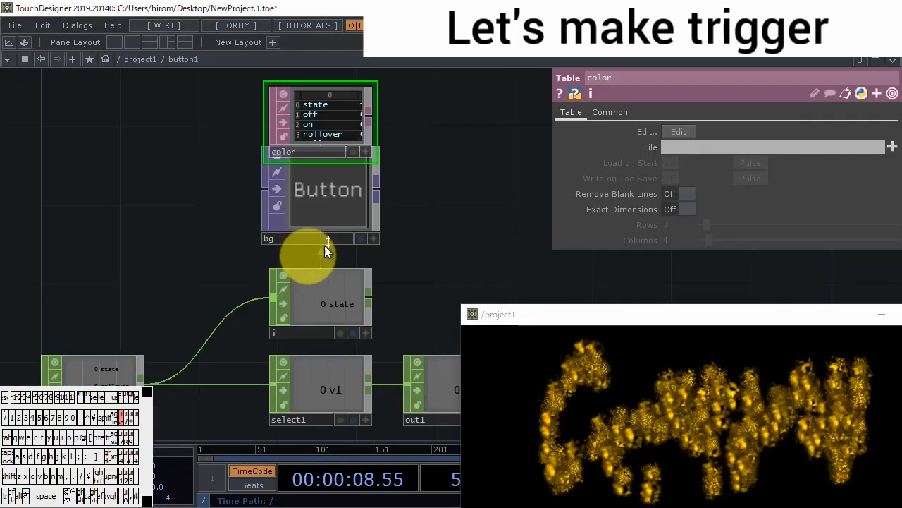
{"action": "left_click", "coordinate": [324, 240]}
{"action": "left_click", "coordinate": [784, 208]}
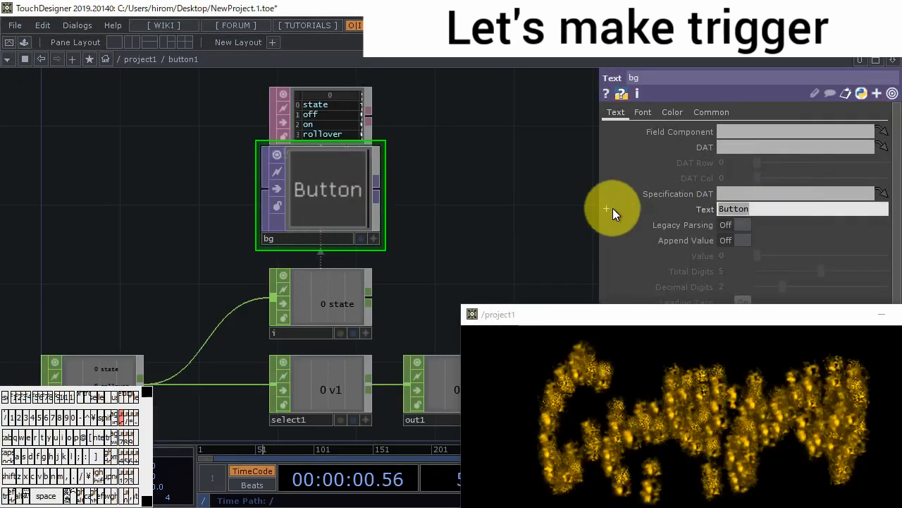
{"action": "type", "text": "Clear"}
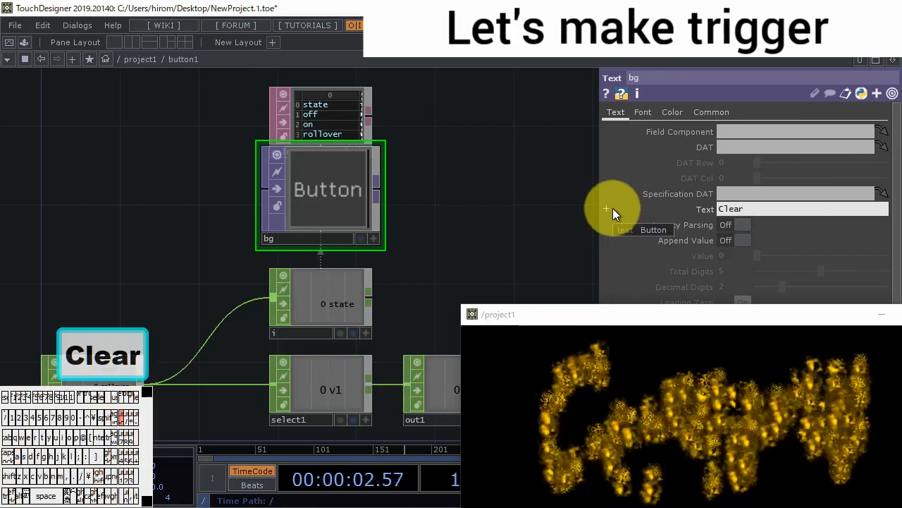
{"action": "key", "text": "Return"}
{"action": "scroll", "coordinate": [402, 235], "scroll_direction": "down", "scroll_amount": 5}
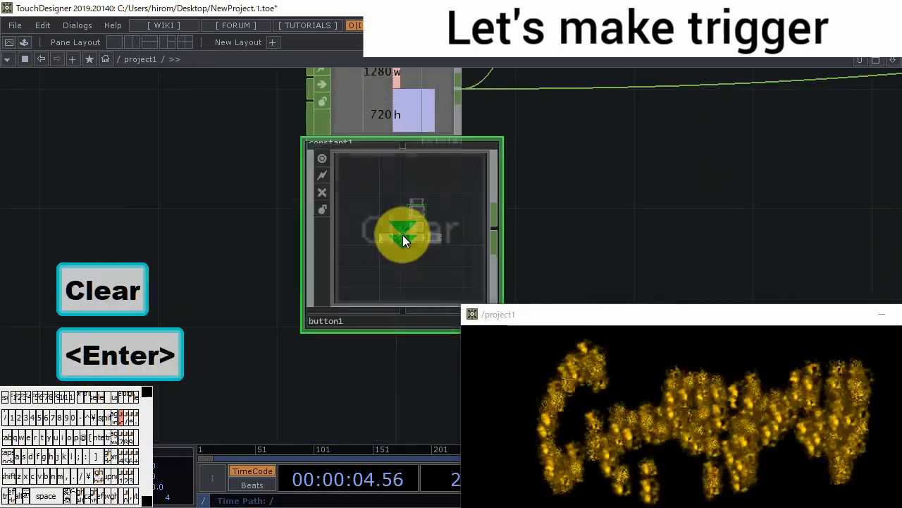
- Enter put_positions and add a third In CHOP below in1
{"action": "scroll", "coordinate": [402, 235], "scroll_direction": "down", "scroll_amount": 5}
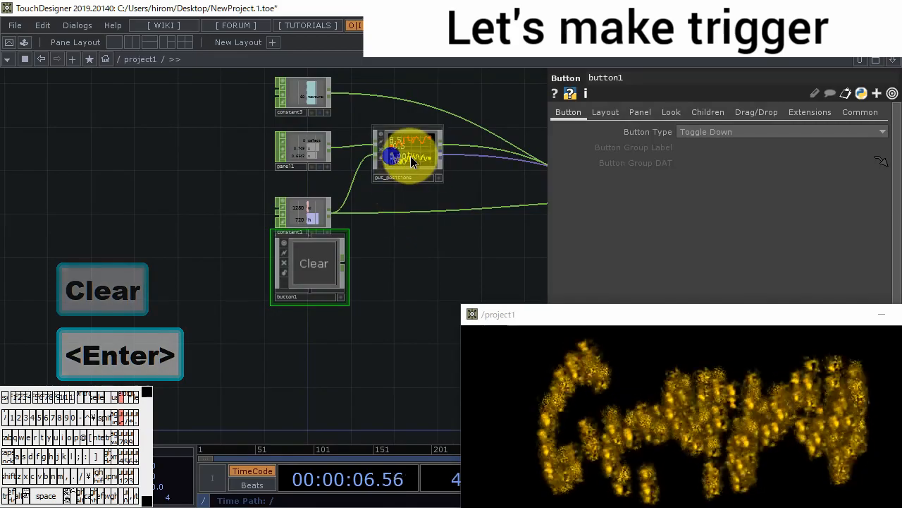
{"action": "double_click", "coordinate": [409, 156]}
{"action": "double_click", "coordinate": [282, 246]}
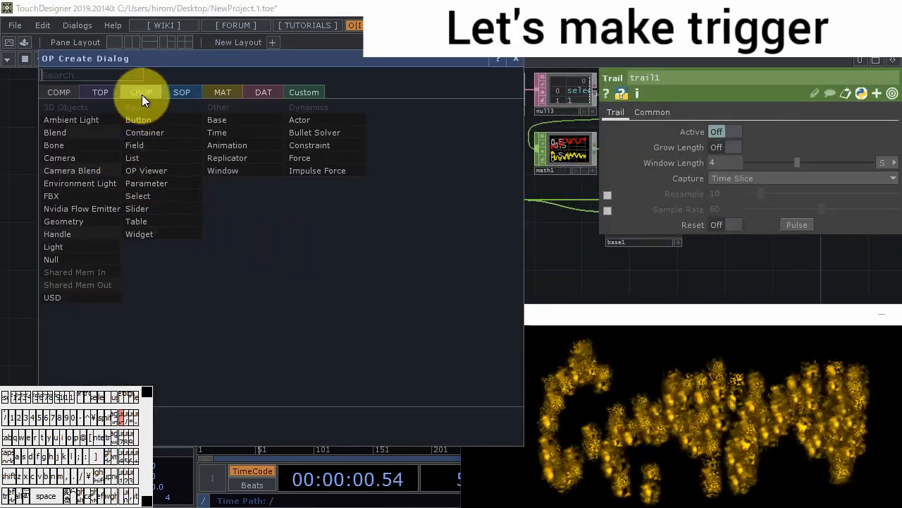
{"action": "left_click", "coordinate": [142, 94]}
{"action": "left_click", "coordinate": [225, 209]}
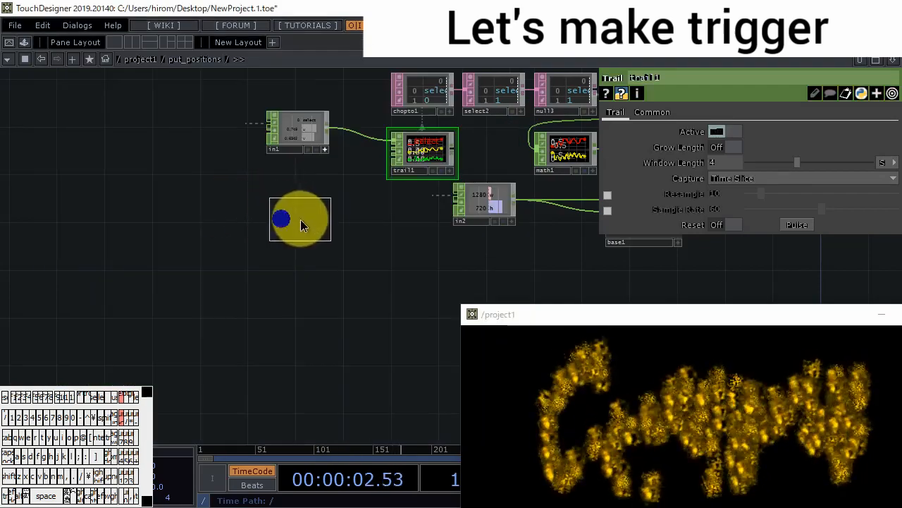
{"action": "left_click", "coordinate": [301, 225]}
- Set the new In CHOP's channel name to clear and rename the operator as in3clear
{"action": "type", "text": "clear"}
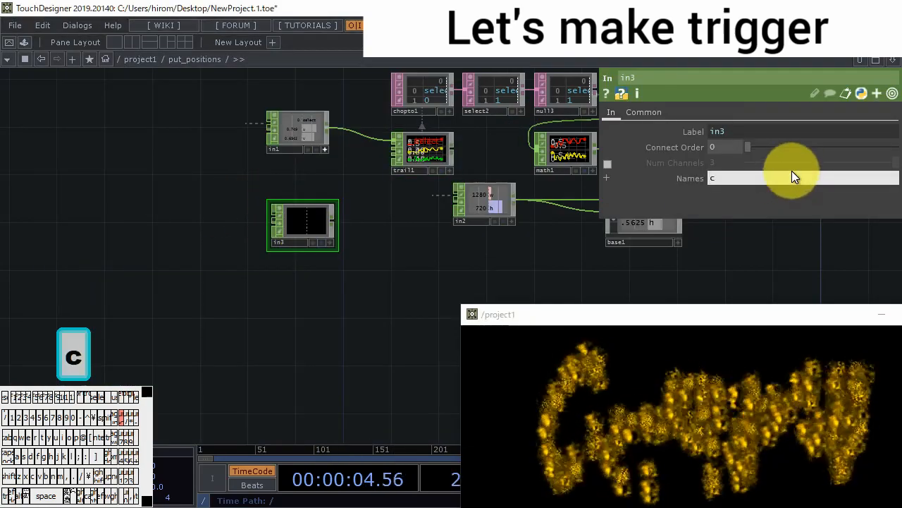
{"action": "left_click", "coordinate": [737, 81]}
{"action": "type", "text": "c"}
{"action": "type", "text": "lera"}
{"action": "key", "text": "Return"}
{"action": "key", "text": "BackSpace"}
{"action": "key", "text": "BackSpace"}
{"action": "type", "text": "ar"}
{"action": "key", "text": "Return"}
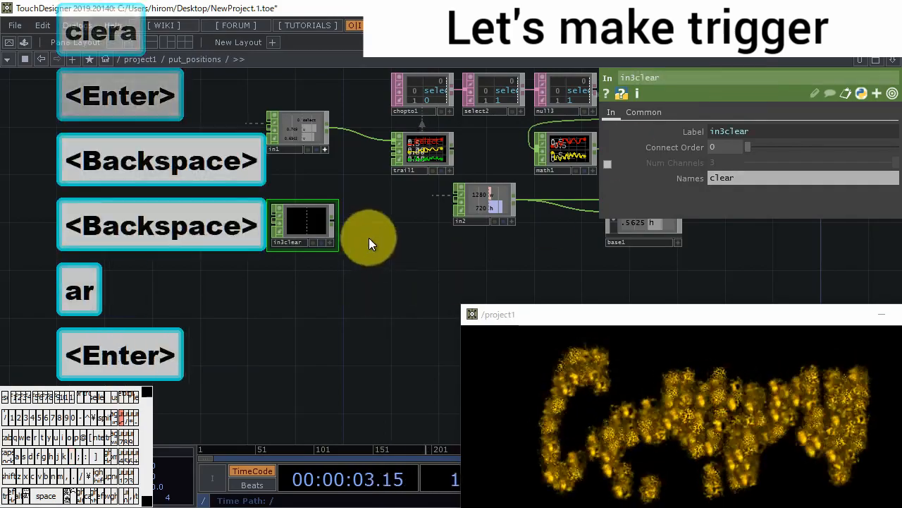
- Connect button1 to put_positions' third input and go back inside to check the in3clear channel
{"action": "scroll", "coordinate": [282, 312], "scroll_direction": "down", "scroll_amount": 10}
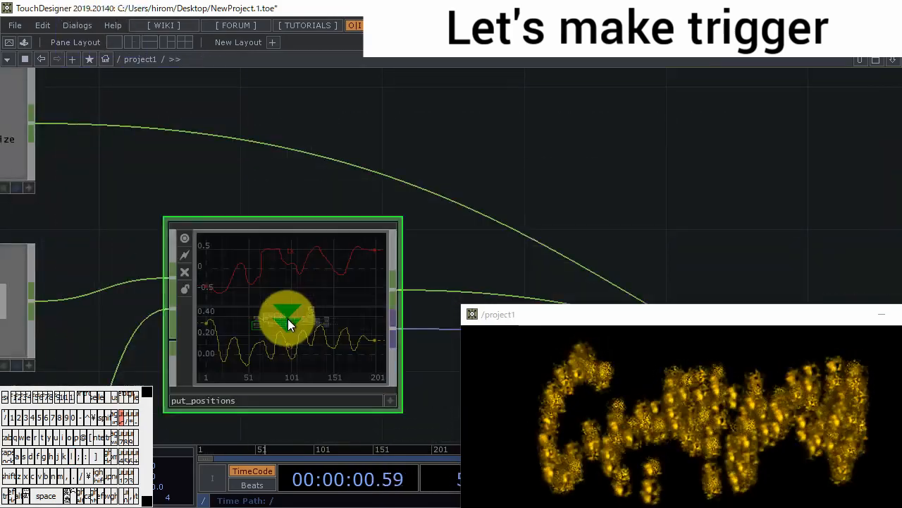
{"action": "scroll", "coordinate": [293, 321], "scroll_direction": "down", "scroll_amount": 2}
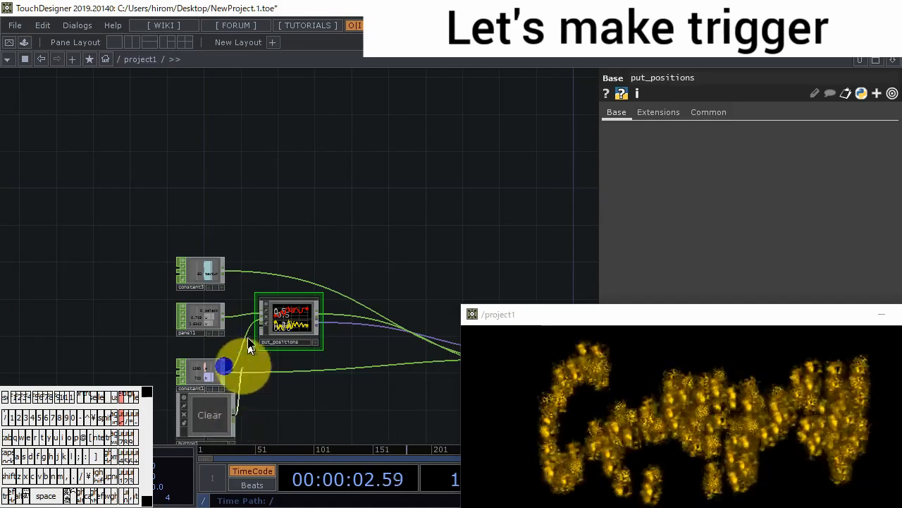
{"action": "scroll", "coordinate": [289, 319], "scroll_direction": "up", "scroll_amount": 8}
{"action": "scroll", "coordinate": [288, 325], "scroll_direction": "up", "scroll_amount": 10}
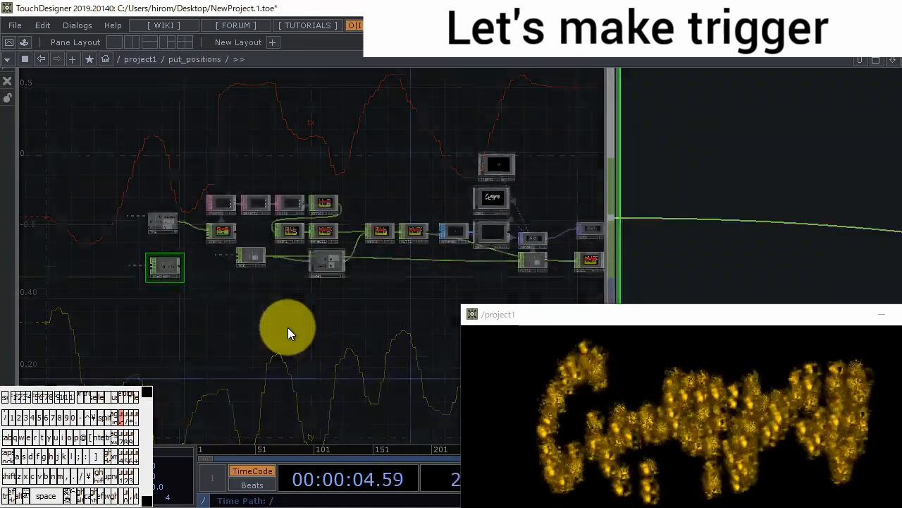
{"action": "scroll", "coordinate": [284, 268], "scroll_direction": "up", "scroll_amount": 3}
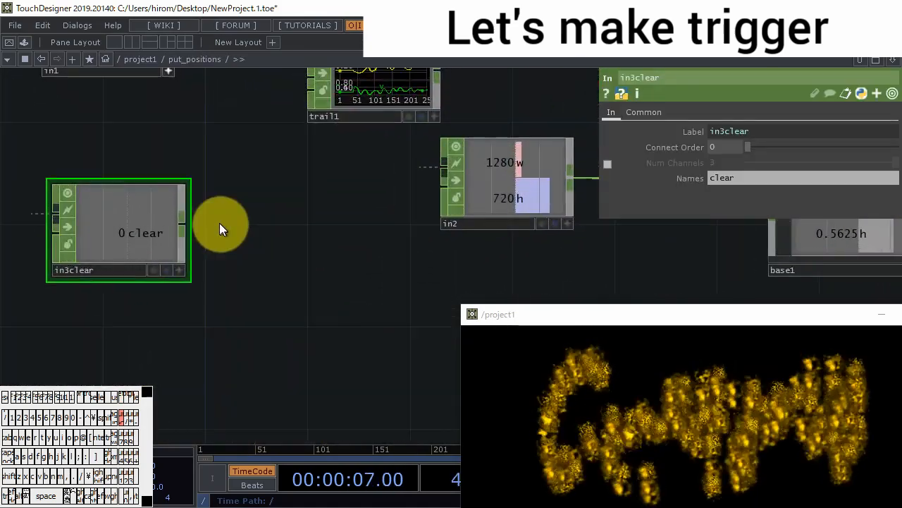
- Append a Null CHOP to the output of in3clear
{"action": "right_click", "coordinate": [188, 226]}
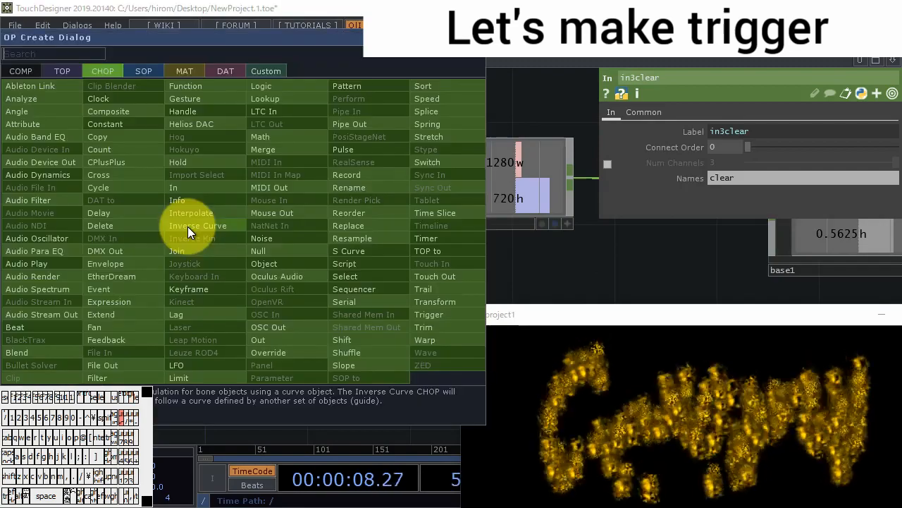
{"action": "left_click", "coordinate": [258, 254]}
{"action": "left_click", "coordinate": [348, 265]}
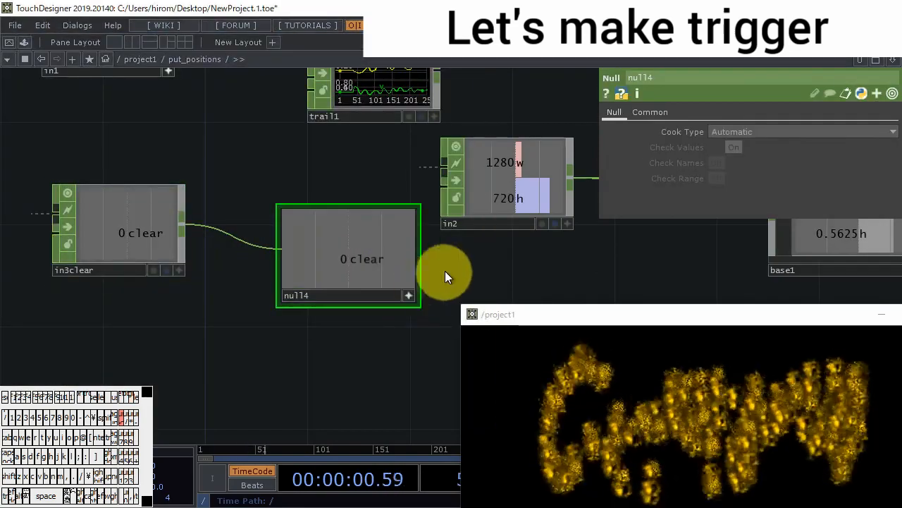
- Link the clear channel of the new Null CHOP to trail1's Reset parameter
{"action": "left_click_drag", "start_coordinate": [415, 282], "coordinate": [380, 330]}
{"action": "left_click", "coordinate": [363, 131]}
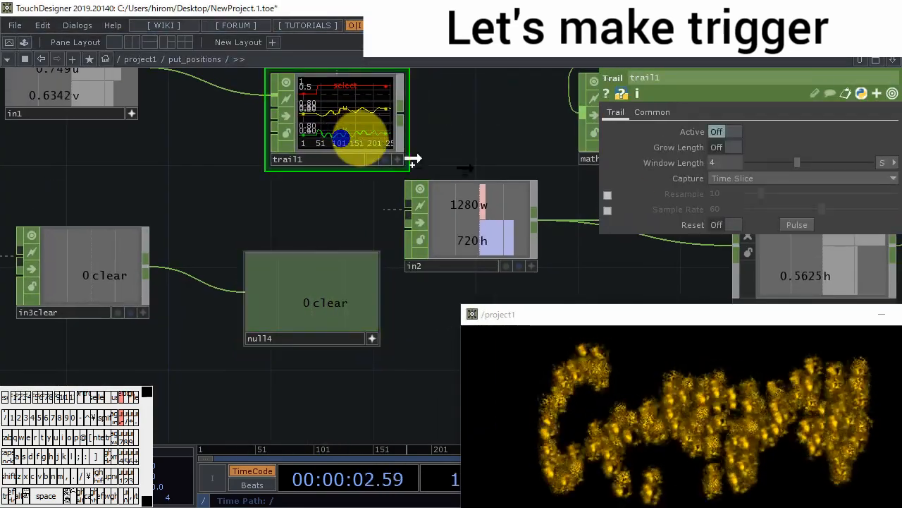
{"action": "left_click_drag", "start_coordinate": [781, 235], "coordinate": [289, 318]}
- Return to project1 and set button1's button type to Momentary
{"action": "scroll", "coordinate": [349, 375], "scroll_direction": "down", "scroll_amount": 10}
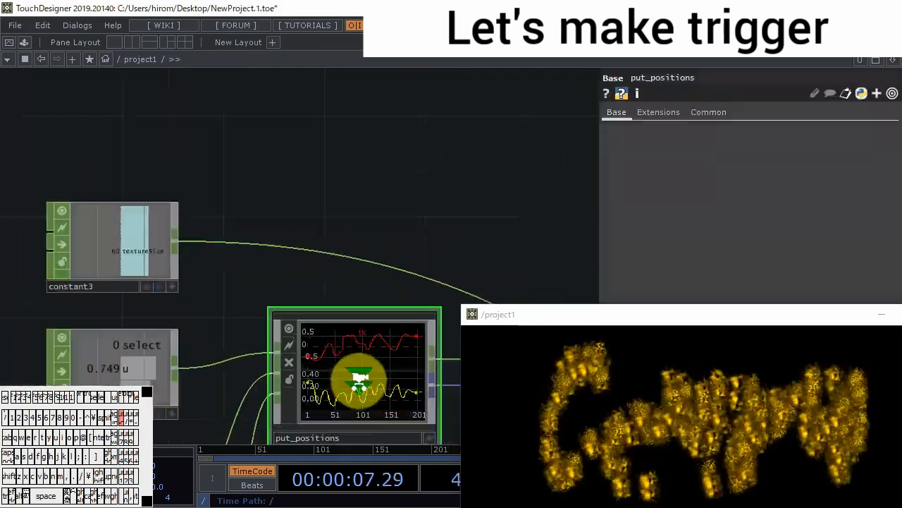
{"action": "scroll", "coordinate": [359, 380], "scroll_direction": "down", "scroll_amount": 6}
{"action": "left_click_drag", "start_coordinate": [389, 375], "coordinate": [376, 274]}
{"action": "scroll", "coordinate": [291, 339], "scroll_direction": "up", "scroll_amount": 4}
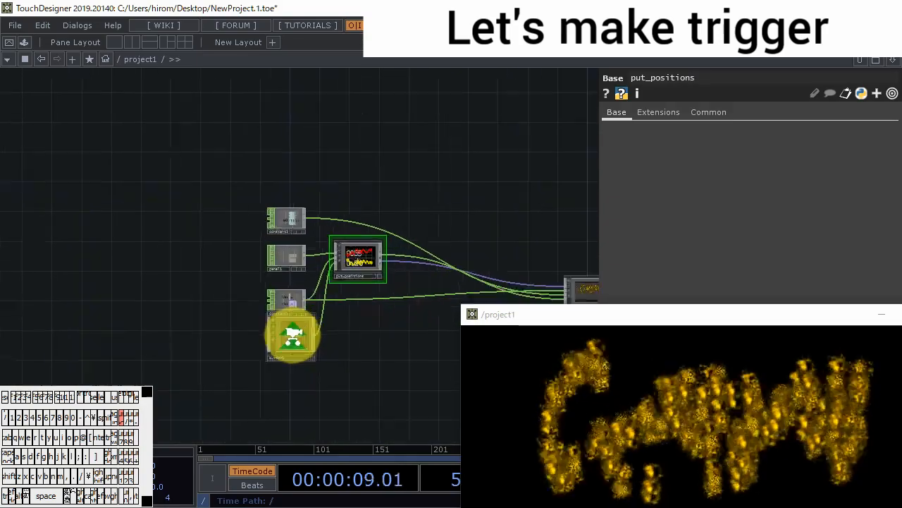
{"action": "left_click", "coordinate": [297, 342]}
{"action": "left_click", "coordinate": [716, 133]}
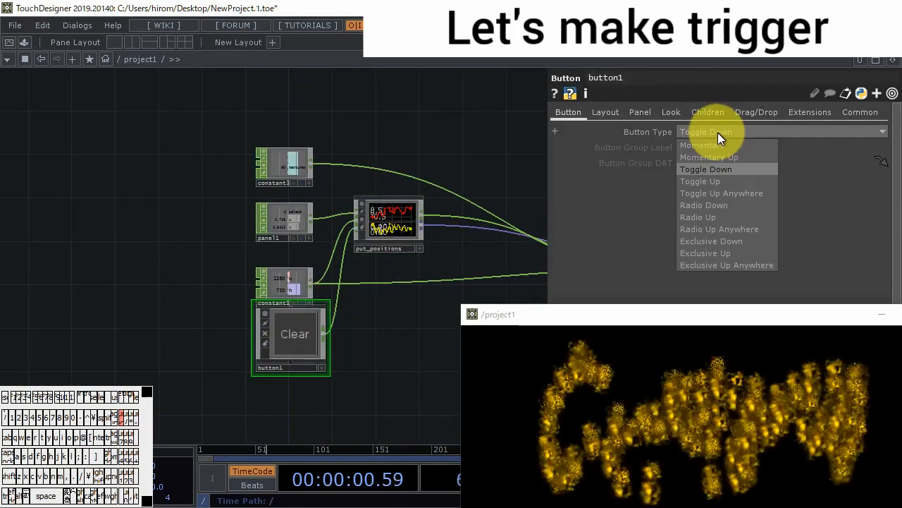
{"action": "left_click", "coordinate": [718, 144]}
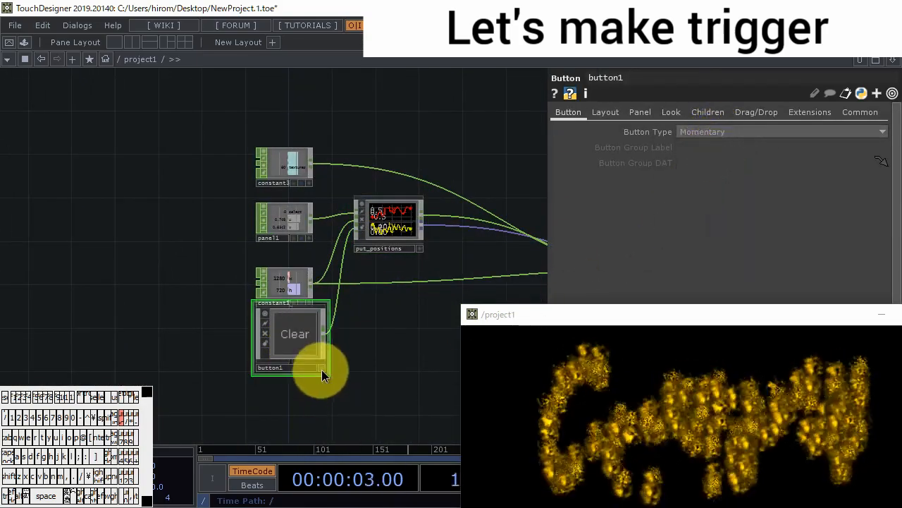
- Test the Clear button by drawing fire particles in the output window and clearing the trail
{"action": "left_click", "coordinate": [304, 343]}
{"action": "mouse_move", "coordinate": [572, 395]}
{"action": "left_mouse_down"}
{"action": "mouse_move", "coordinate": [645, 478]}
{"action": "mouse_move", "coordinate": [631, 452]}
{"action": "left_mouse_up"}
{"action": "left_click", "coordinate": [272, 355]}
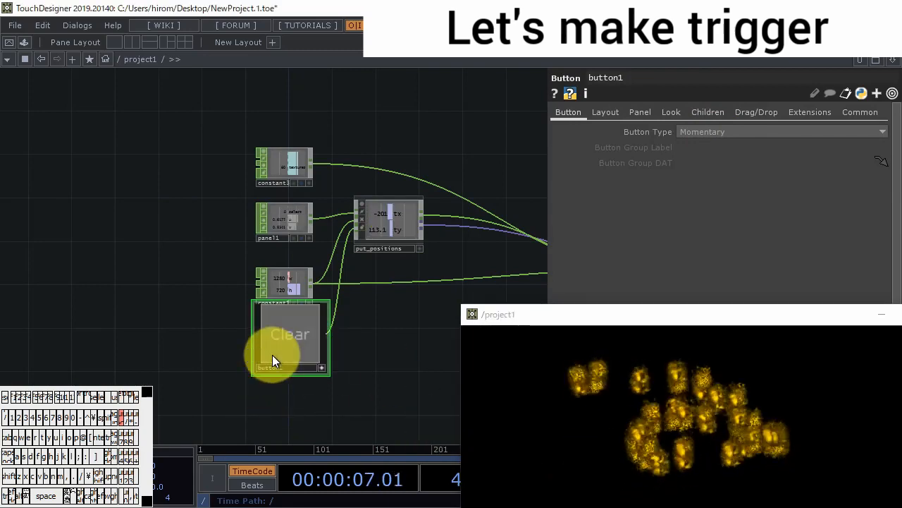
{"action": "left_click", "coordinate": [272, 229]}
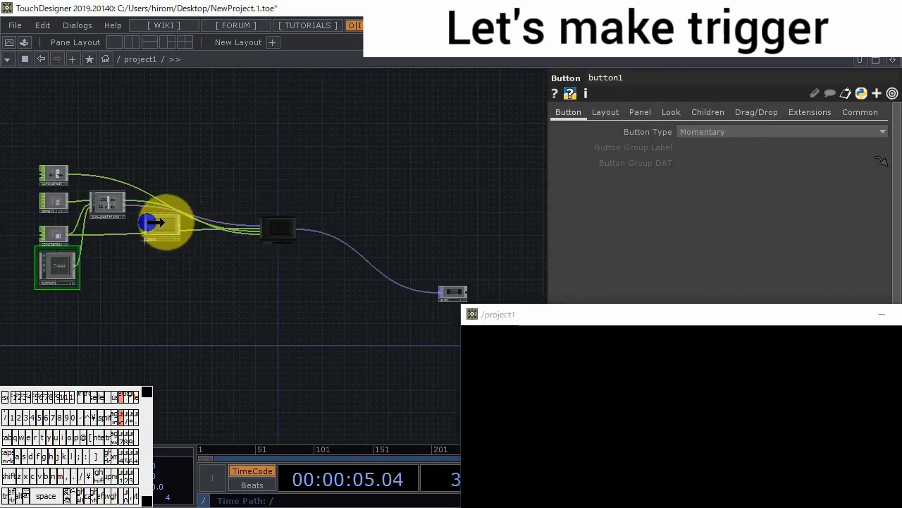
- Tidy the project1 network by moving base1 and out1 closer to put_positions
{"action": "left_click_drag", "start_coordinate": [148, 222], "coordinate": [150, 224]}
{"action": "left_click_drag", "start_coordinate": [414, 288], "coordinate": [192, 223]}
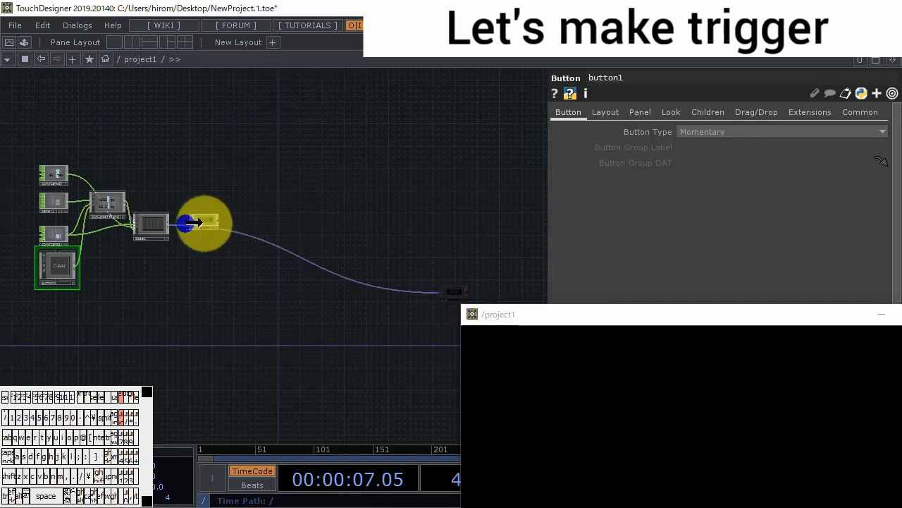
{"action": "left_click_drag", "start_coordinate": [145, 256], "coordinate": [226, 269]}
{"action": "scroll", "coordinate": [233, 268], "scroll_direction": "up", "scroll_amount": 5}
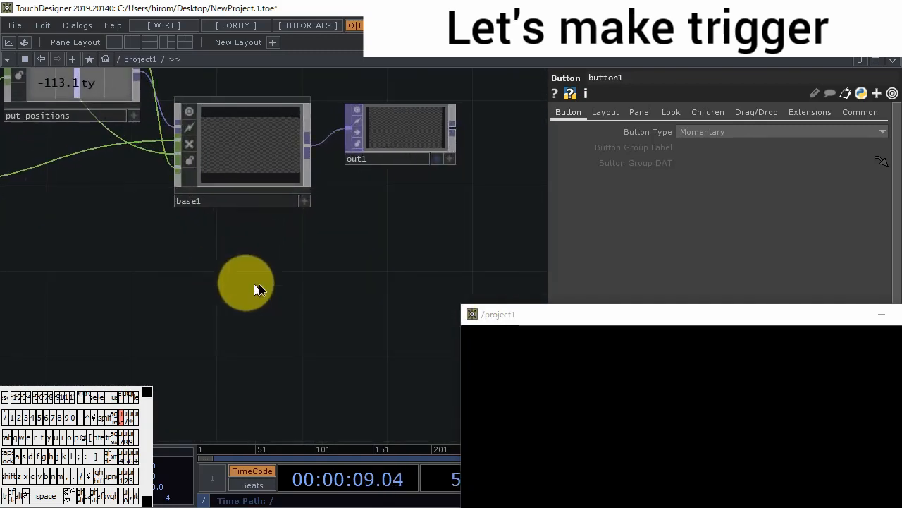
{"action": "left_click_drag", "start_coordinate": [220, 214], "coordinate": [359, 232]}
{"action": "left_click", "coordinate": [347, 219]}
{"action": "scroll", "coordinate": [339, 292], "scroll_direction": "down", "scroll_amount": 5}
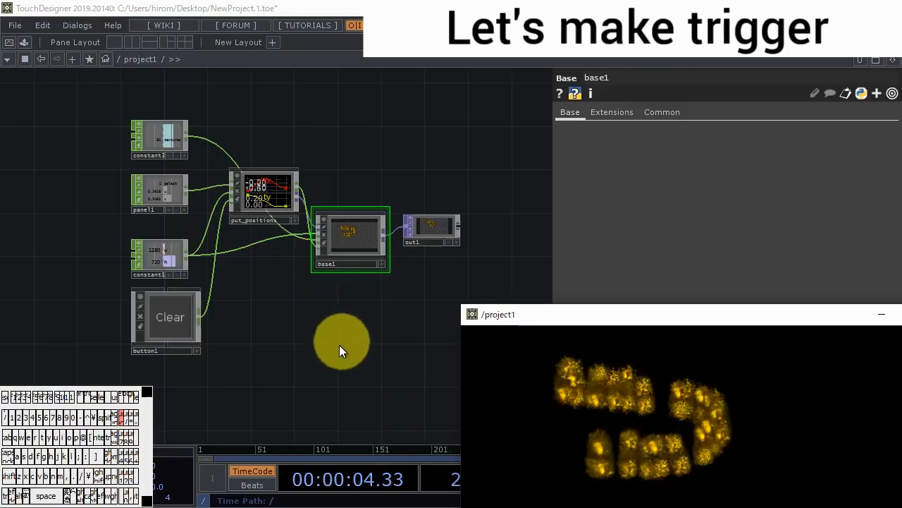
- Add a second Button COMP below button1 in project1
{"action": "left_click_drag", "start_coordinate": [339, 344], "coordinate": [393, 292]}
{"action": "double_click", "coordinate": [198, 340]}
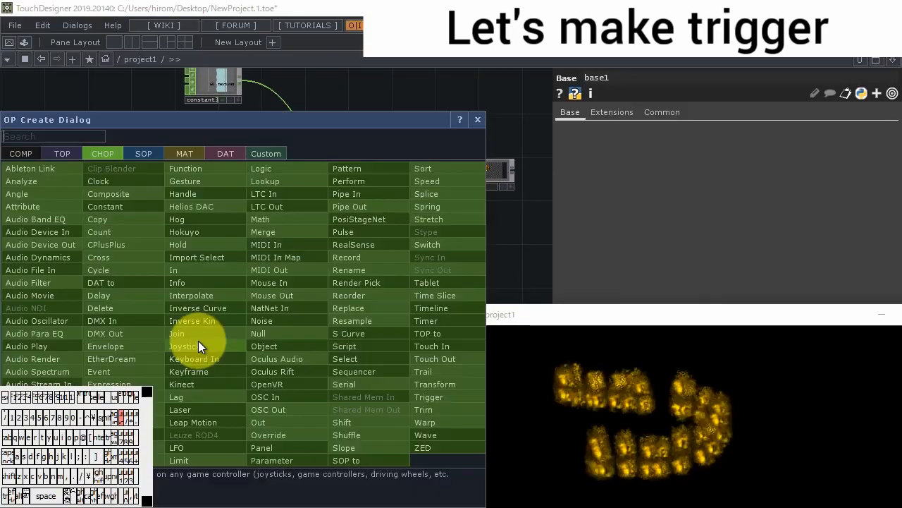
{"action": "left_click", "coordinate": [29, 152]}
{"action": "left_click", "coordinate": [122, 181]}
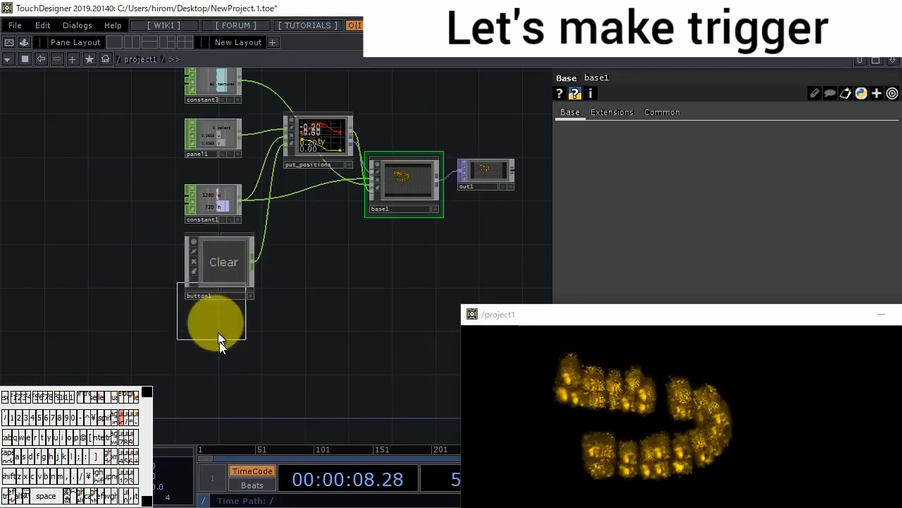
{"action": "left_click", "coordinate": [221, 342]}
- Inside button2, set the text of the bg Text TOP to Fire and return to project1
{"action": "key", "text": "i"}
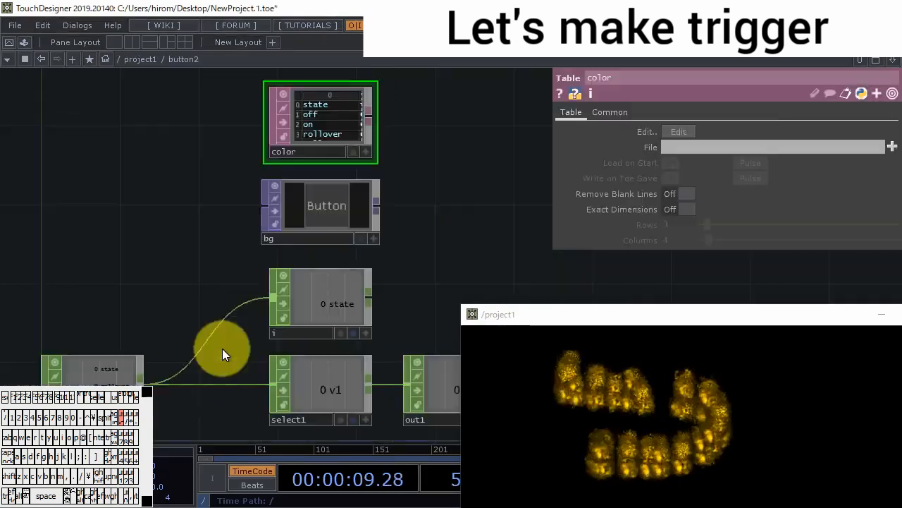
{"action": "left_click", "coordinate": [313, 225]}
{"action": "left_click_drag", "start_coordinate": [796, 210], "coordinate": [405, 232]}
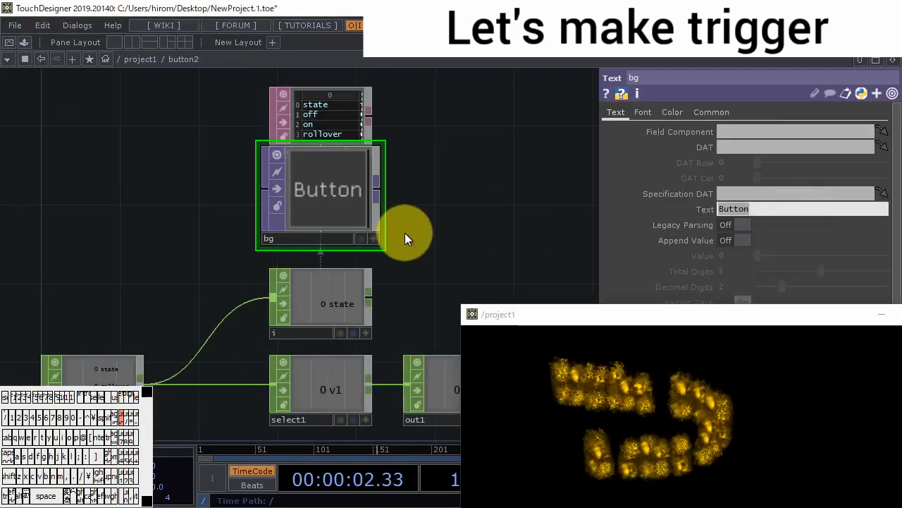
{"action": "type", "text": "Fire"}
{"action": "key", "text": "Return"}
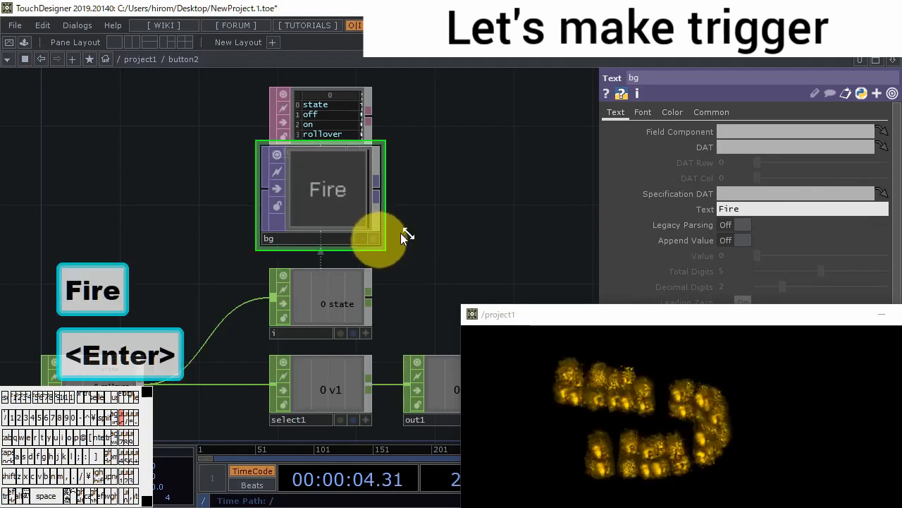
{"action": "scroll", "coordinate": [423, 216], "scroll_direction": "down", "scroll_amount": 5}
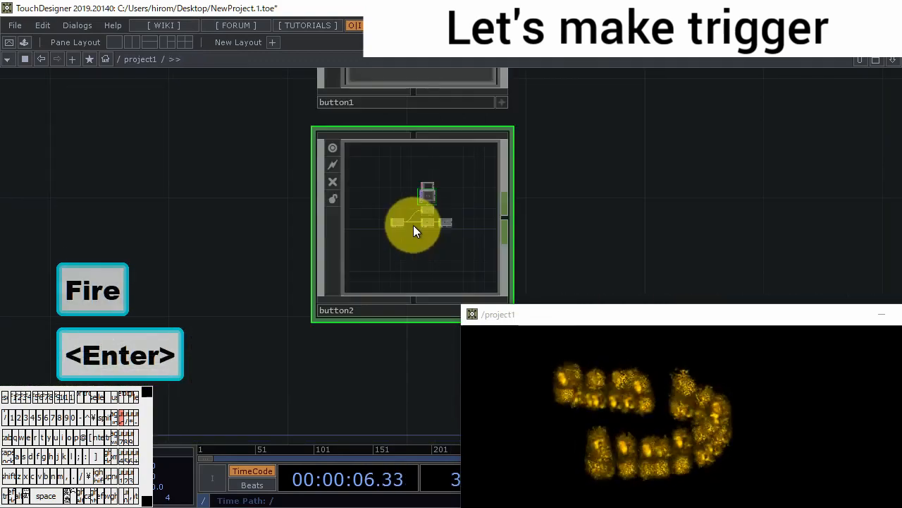
{"action": "scroll", "coordinate": [416, 236], "scroll_direction": "down", "scroll_amount": 5}
{"action": "left_click_drag", "start_coordinate": [456, 231], "coordinate": [172, 303]}
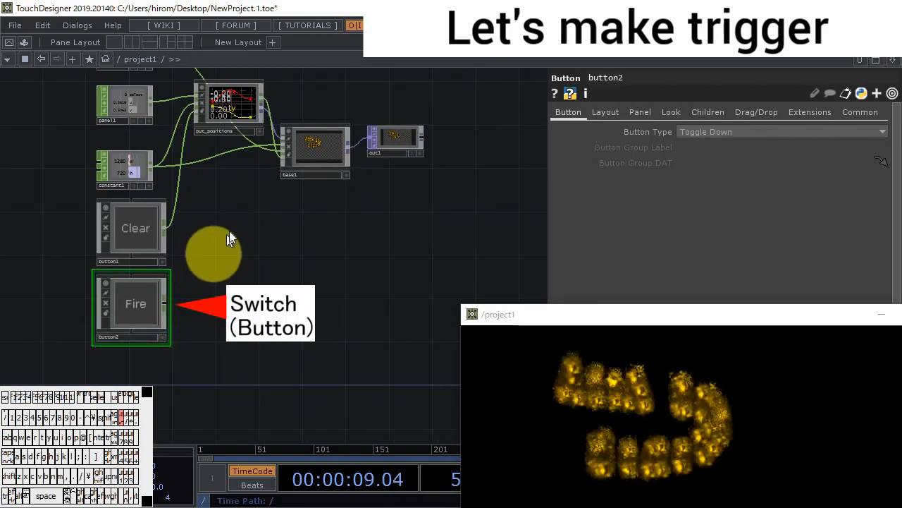
- Enter base1 and add an In CHOP below the existing in3 and in4
{"action": "scroll", "coordinate": [322, 149], "scroll_direction": "up", "scroll_amount": 5}
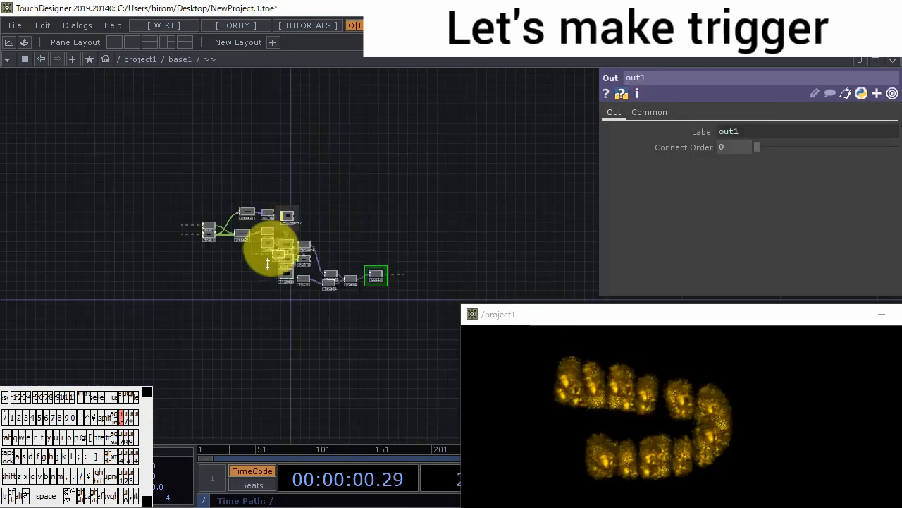
{"action": "scroll", "coordinate": [214, 292], "scroll_direction": "up", "scroll_amount": 4}
{"action": "key", "text": "Tab"}
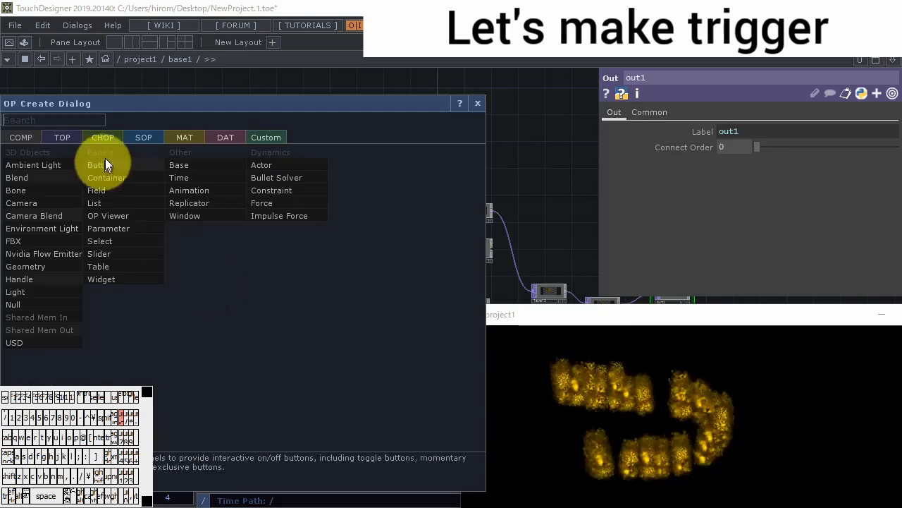
{"action": "left_click", "coordinate": [109, 136]}
{"action": "left_click", "coordinate": [215, 254]}
{"action": "left_click", "coordinate": [217, 318]}
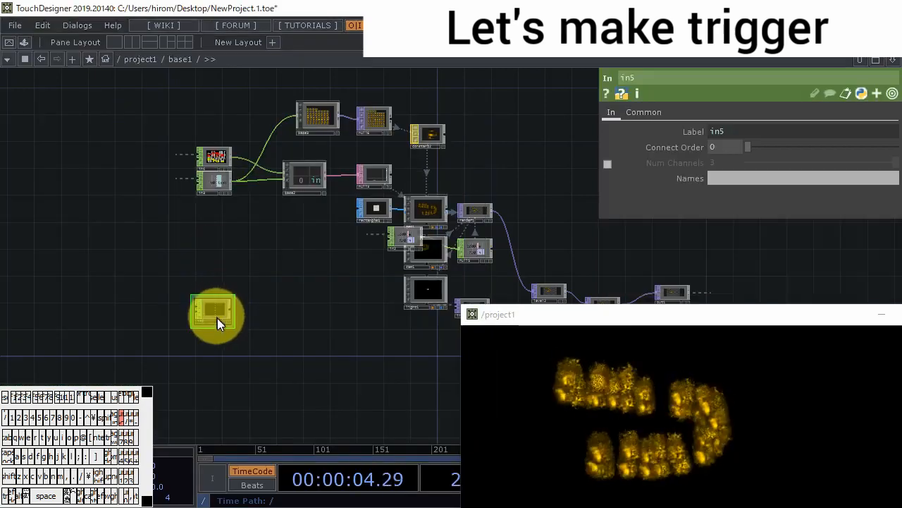
- Rename the new In CHOP as in5Fire and set its channel name to fire
{"action": "scroll", "coordinate": [217, 318], "scroll_direction": "up", "scroll_amount": 3}
{"action": "left_click", "coordinate": [692, 81]}
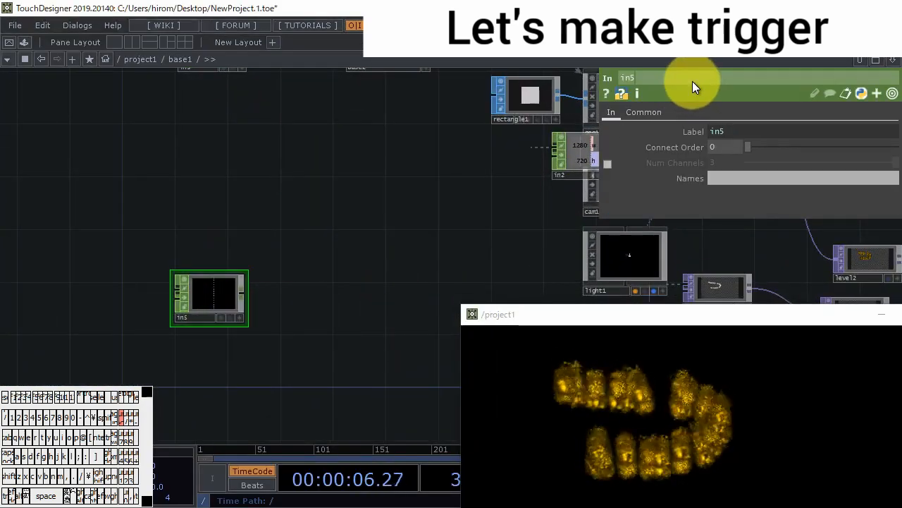
{"action": "type", "text": "Fire"}
{"action": "key", "text": "Return"}
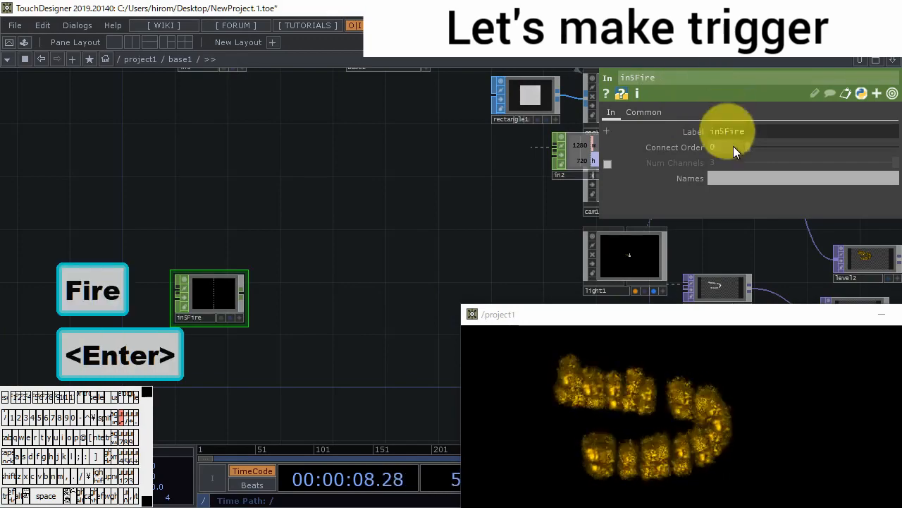
{"action": "left_click", "coordinate": [744, 177]}
{"action": "type", "text": "fire"}
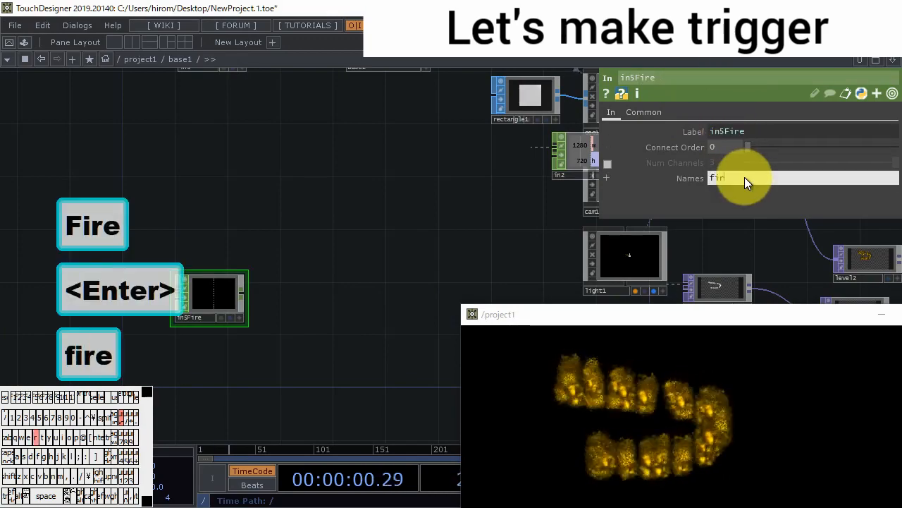
{"action": "key", "text": "Return"}
- Return to project1 and connect button2's output to base1's new input
{"action": "scroll", "coordinate": [295, 304], "scroll_direction": "down", "scroll_amount": 5}
{"action": "scroll", "coordinate": [296, 304], "scroll_direction": "down", "scroll_amount": 5}
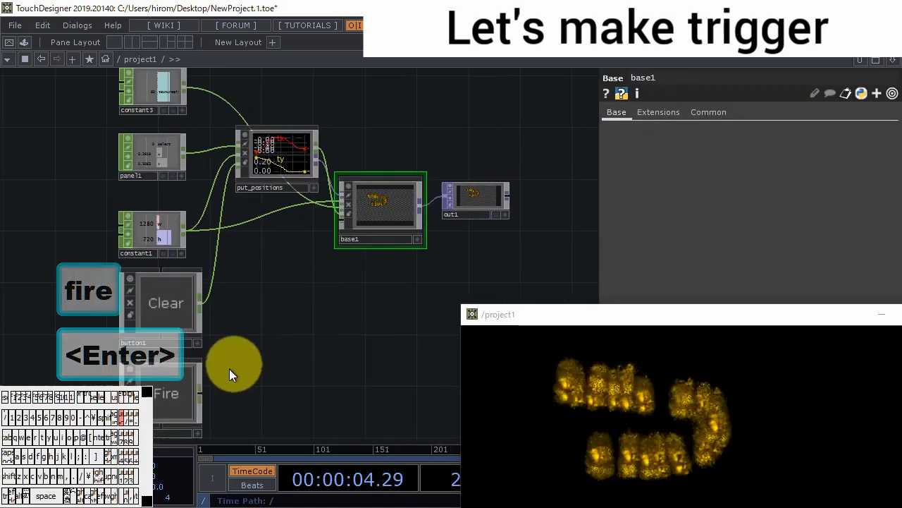
{"action": "left_click_drag", "start_coordinate": [202, 392], "coordinate": [273, 351]}
- Go back into base1 and examine geo1's Instance 2 settings and the base2 table that feeds it
{"action": "scroll", "coordinate": [387, 227], "scroll_direction": "up", "scroll_amount": 6}
{"action": "scroll", "coordinate": [303, 350], "scroll_direction": "up", "scroll_amount": 5}
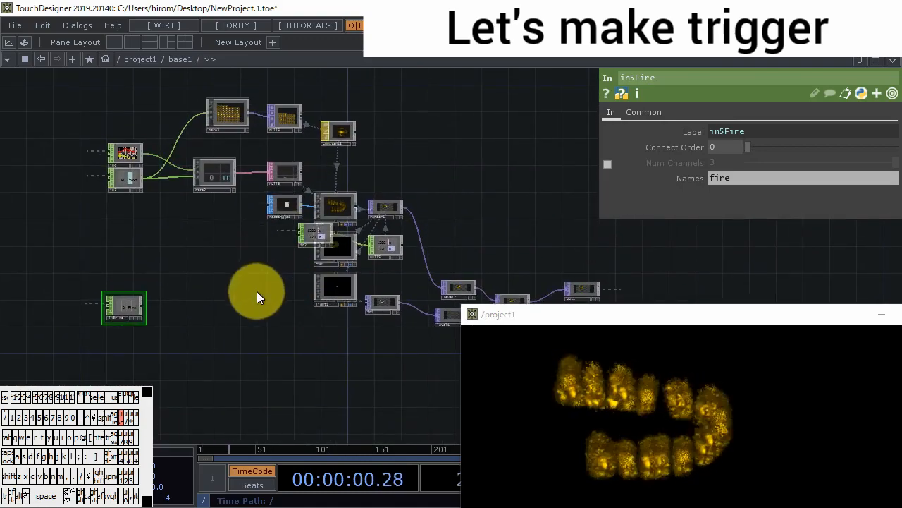
{"action": "scroll", "coordinate": [268, 271], "scroll_direction": "up", "scroll_amount": 2}
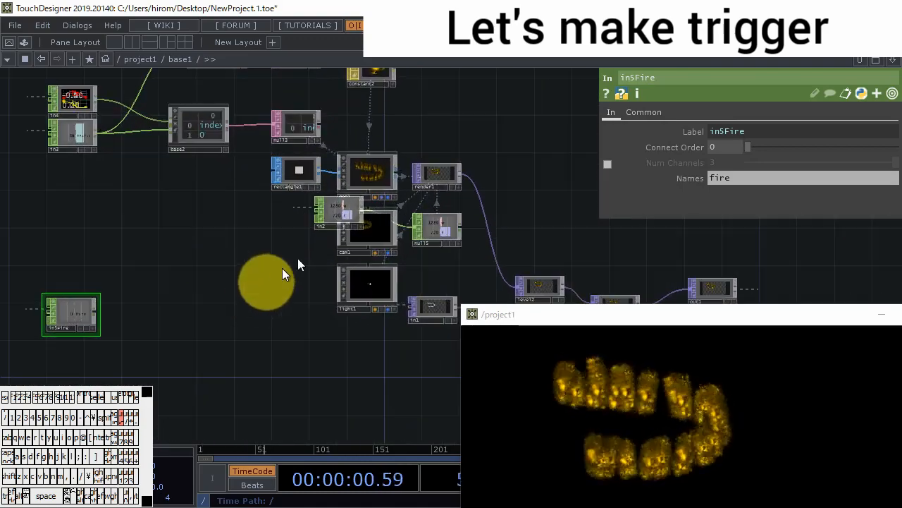
{"action": "left_click", "coordinate": [371, 176]}
{"action": "scroll", "coordinate": [371, 176], "scroll_direction": "up", "scroll_amount": 5}
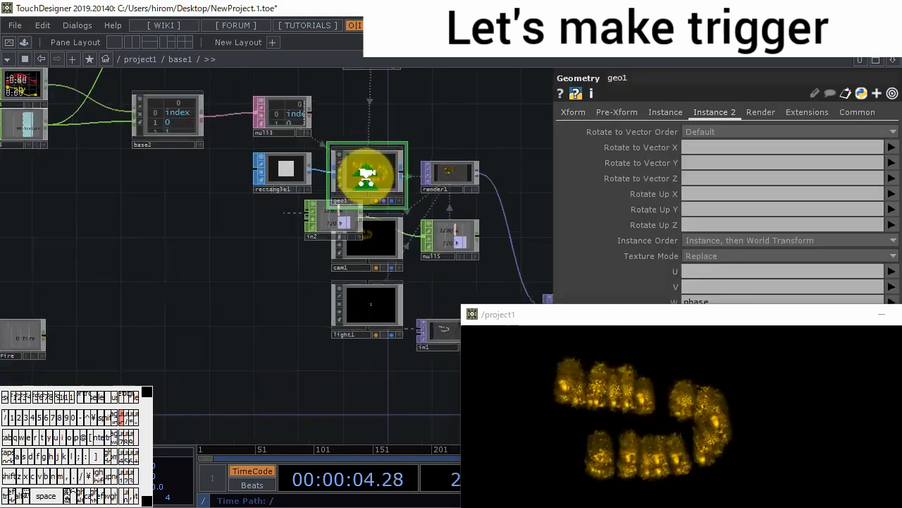
{"action": "left_click_drag", "start_coordinate": [250, 295], "coordinate": [356, 331]}
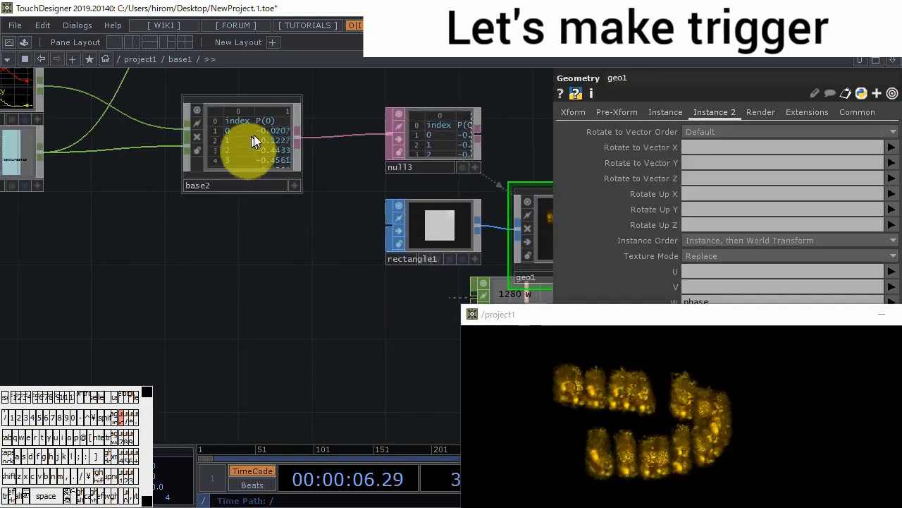
{"action": "left_click_drag", "start_coordinate": [274, 223], "coordinate": [433, 148]}
{"action": "scroll", "coordinate": [389, 225], "scroll_direction": "down", "scroll_amount": 1}
{"action": "scroll", "coordinate": [389, 225], "scroll_direction": "down", "scroll_amount": 2}
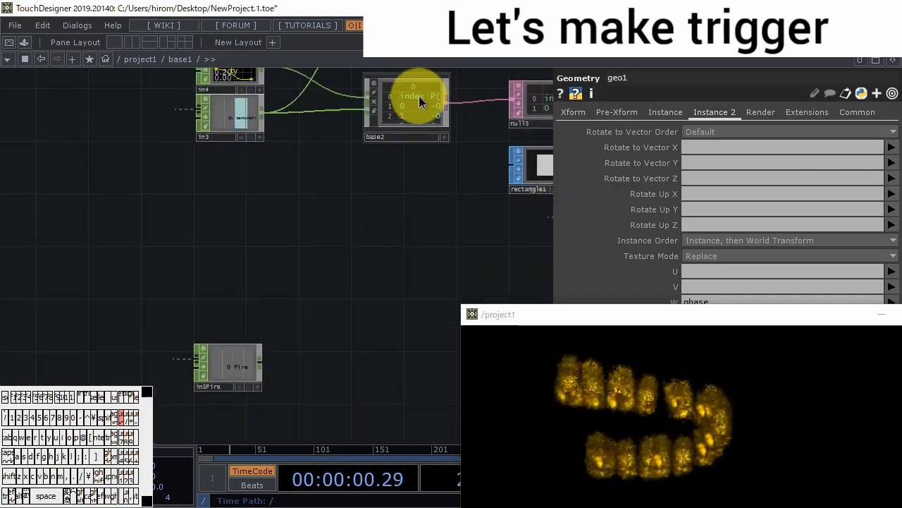
- Enter base2 and add a third In CHOP below the existing two
{"action": "double_click", "coordinate": [419, 96]}
{"action": "left_click_drag", "start_coordinate": [349, 262], "coordinate": [483, 257]}
{"action": "scroll", "coordinate": [192, 273], "scroll_direction": "up", "scroll_amount": 5}
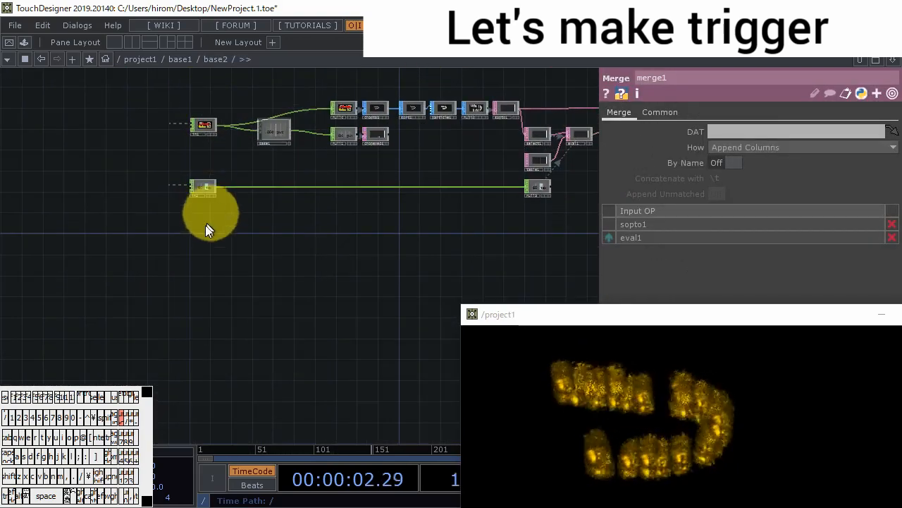
{"action": "double_click", "coordinate": [205, 225]}
{"action": "left_click", "coordinate": [203, 192]}
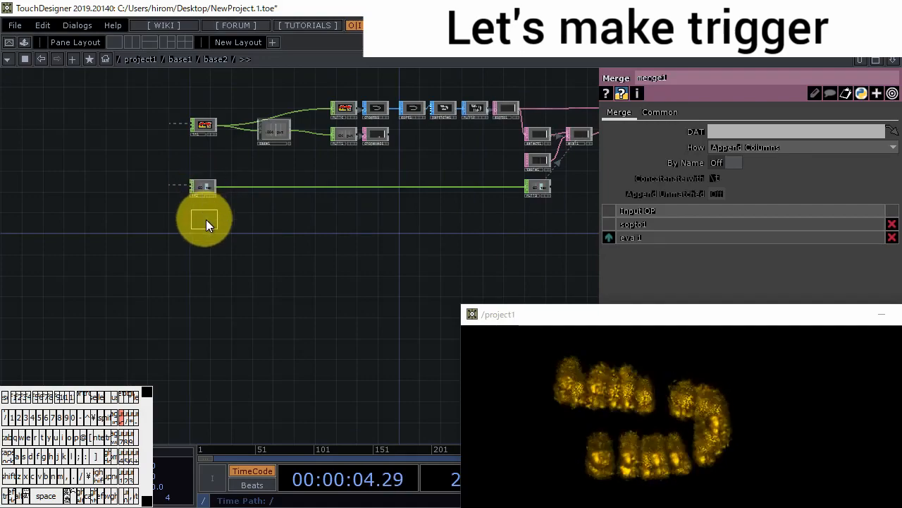
{"action": "left_click", "coordinate": [206, 220]}
- Return to base1 and connect the in5Fire CHOP's output to base2's new third input
{"action": "scroll", "coordinate": [246, 294], "scroll_direction": "down", "scroll_amount": 4}
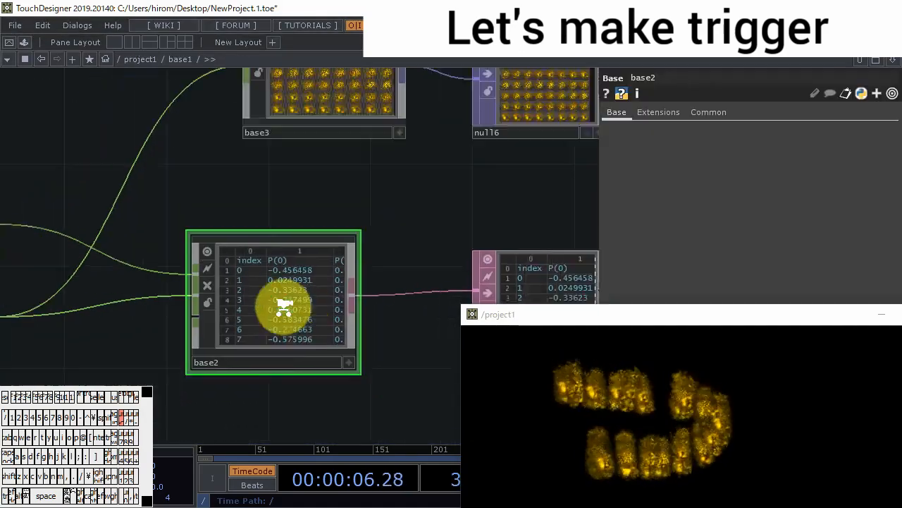
{"action": "scroll", "coordinate": [284, 307], "scroll_direction": "down", "scroll_amount": 4}
{"action": "left_click_drag", "start_coordinate": [290, 348], "coordinate": [298, 274]}
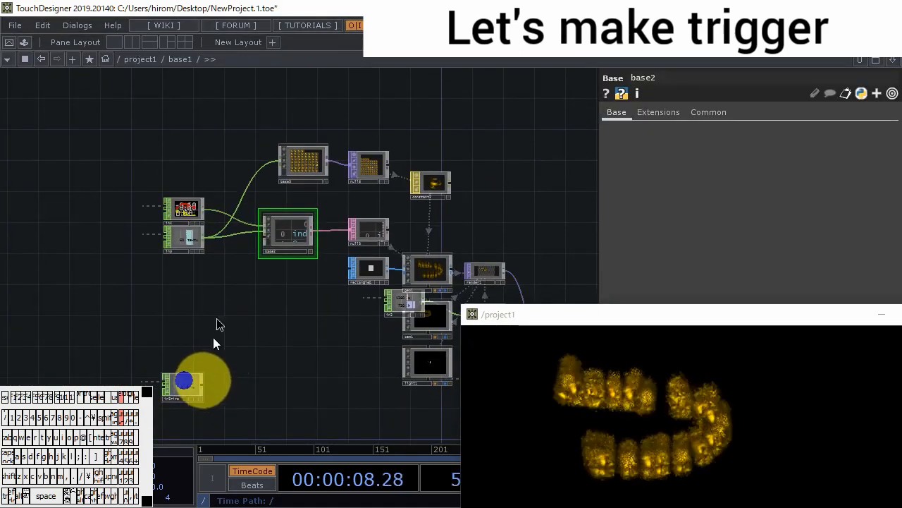
{"action": "left_click_drag", "start_coordinate": [203, 383], "coordinate": [265, 244]}
- Enter base2 and append a Null CHOP to the in3 input
{"action": "double_click", "coordinate": [288, 233]}
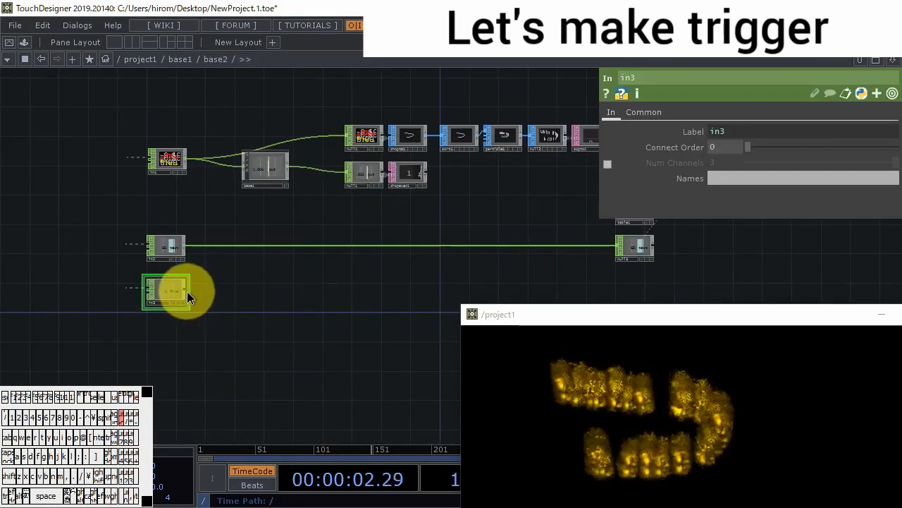
{"action": "right_click", "coordinate": [187, 291]}
{"action": "left_click", "coordinate": [257, 308]}
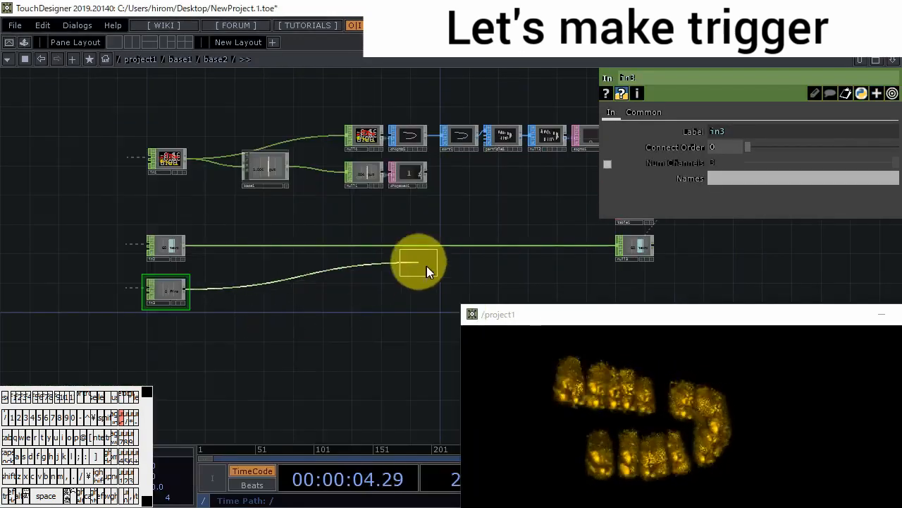
{"action": "left_click", "coordinate": [462, 282]}
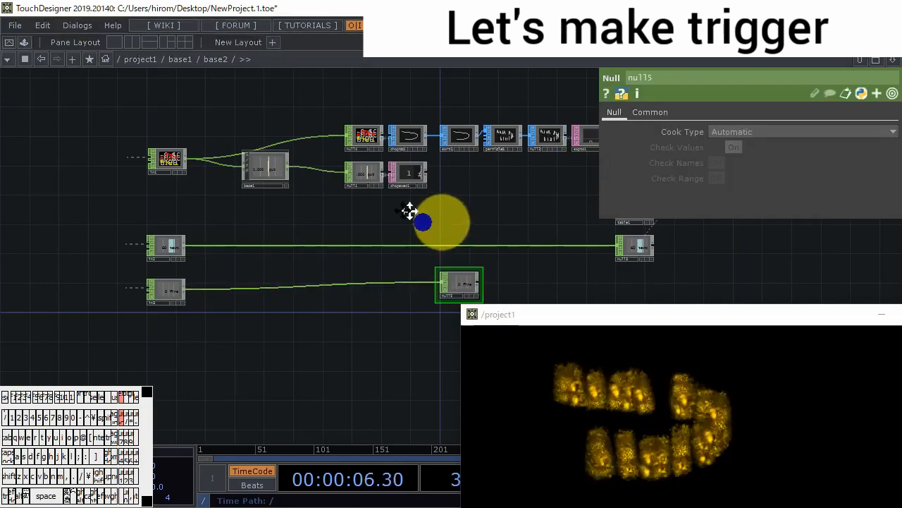
- Select particle1 and toggle its Reset parameter on and back off to test how the particles react
{"action": "left_click_drag", "start_coordinate": [409, 211], "coordinate": [351, 194]}
{"action": "scroll", "coordinate": [384, 129], "scroll_direction": "up", "scroll_amount": 5}
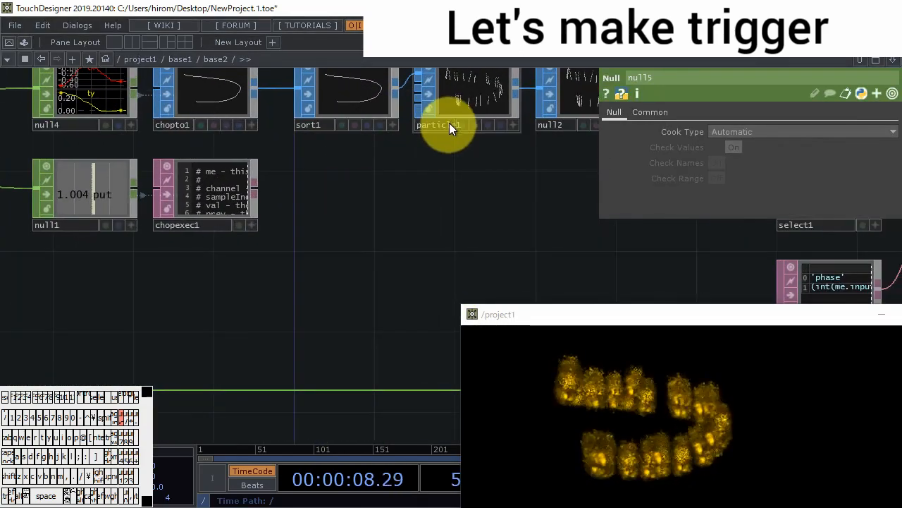
{"action": "left_click", "coordinate": [449, 125]}
{"action": "left_click_drag", "start_coordinate": [697, 324], "coordinate": [751, 362]}
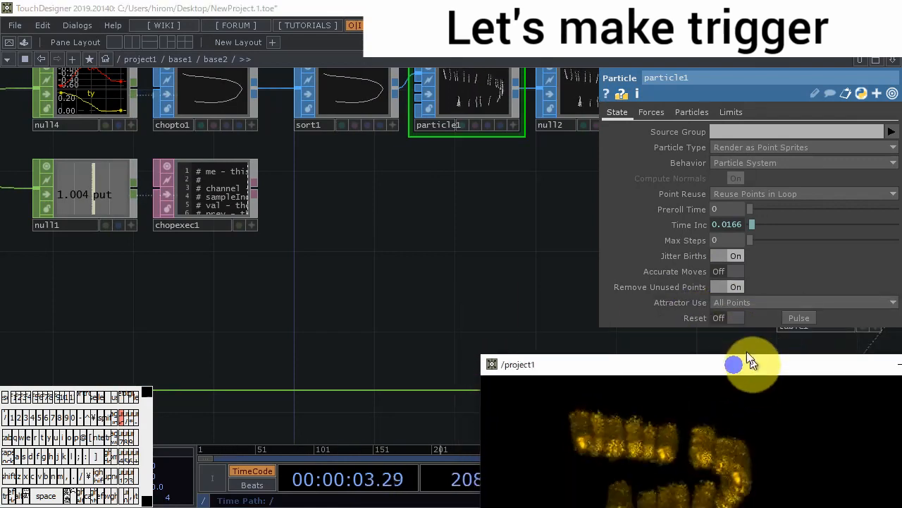
{"action": "left_click", "coordinate": [722, 317]}
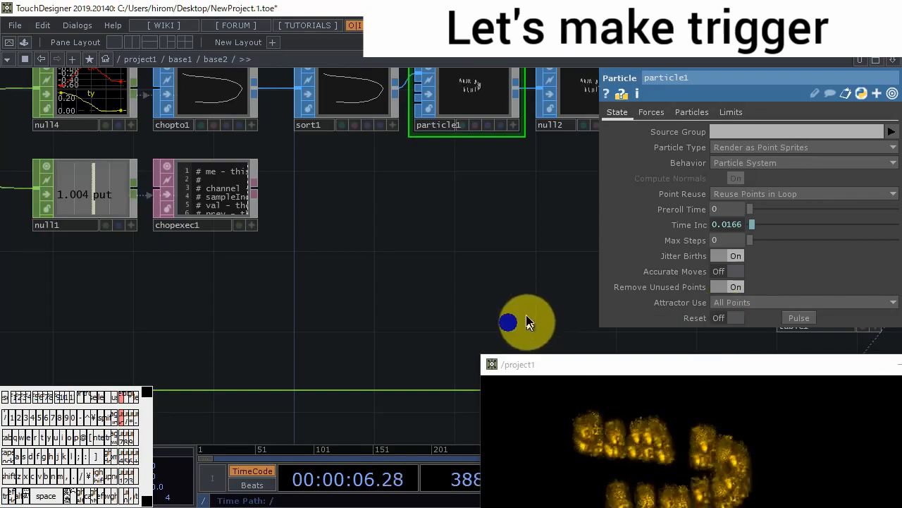
- Go up to the root network and set the project1 container's child alignment to Left to Right
{"action": "left_click_drag", "start_coordinate": [526, 316], "coordinate": [547, 232]}
{"action": "scroll", "coordinate": [296, 316], "scroll_direction": "down", "scroll_amount": 4}
{"action": "scroll", "coordinate": [296, 315], "scroll_direction": "down", "scroll_amount": 6}
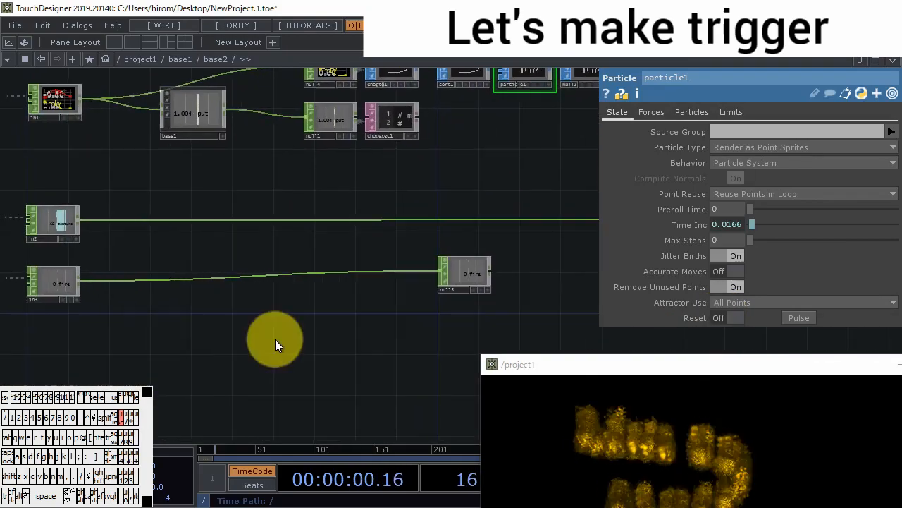
{"action": "scroll", "coordinate": [285, 335], "scroll_direction": "down", "scroll_amount": 6}
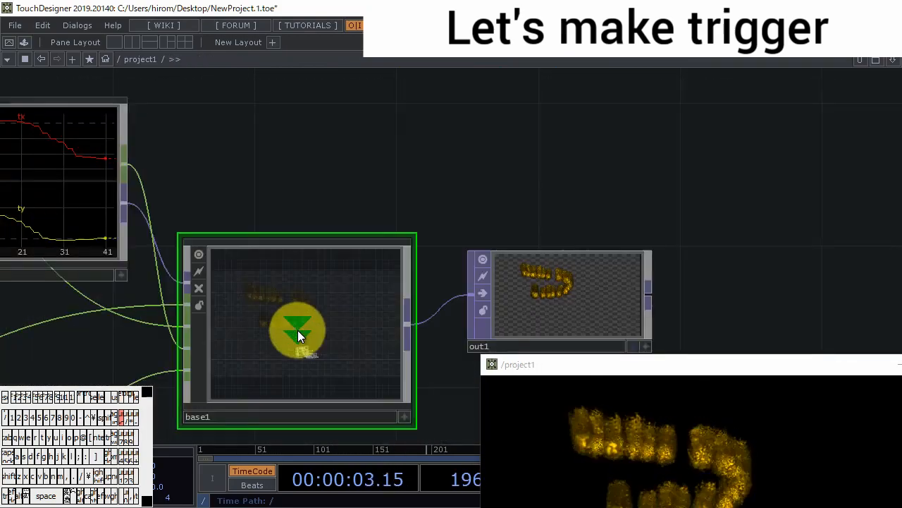
{"action": "left_click_drag", "start_coordinate": [648, 370], "coordinate": [580, 100]}
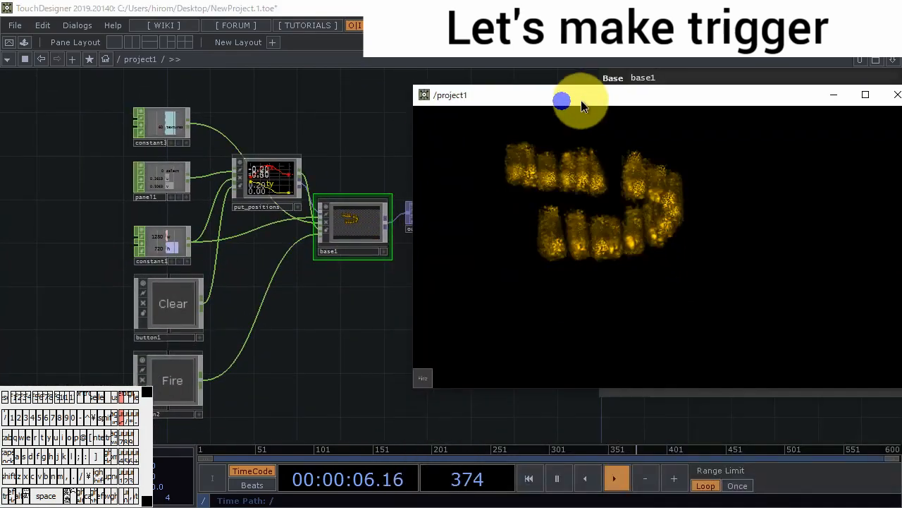
{"action": "scroll", "coordinate": [285, 331], "scroll_direction": "down", "scroll_amount": 6}
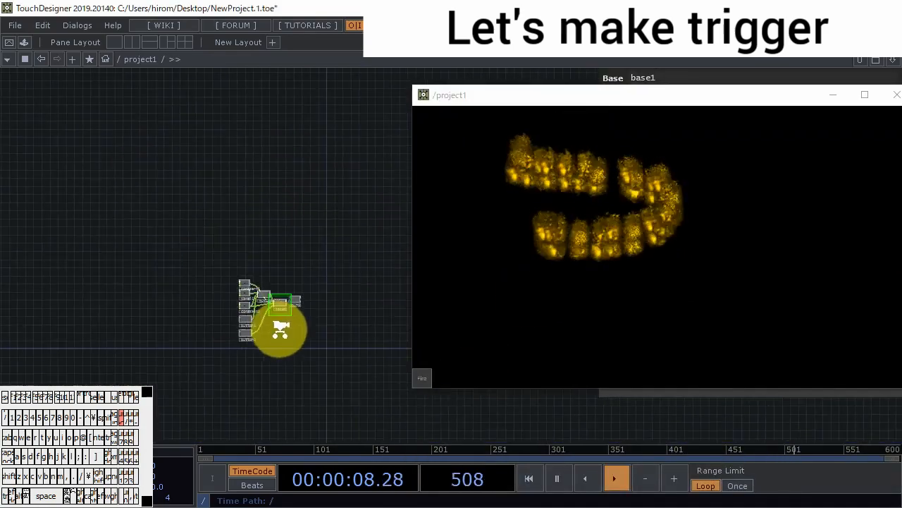
{"action": "left_click_drag", "start_coordinate": [609, 95], "coordinate": [639, 250]}
{"action": "left_click", "coordinate": [672, 109]}
{"action": "left_click", "coordinate": [713, 132]}
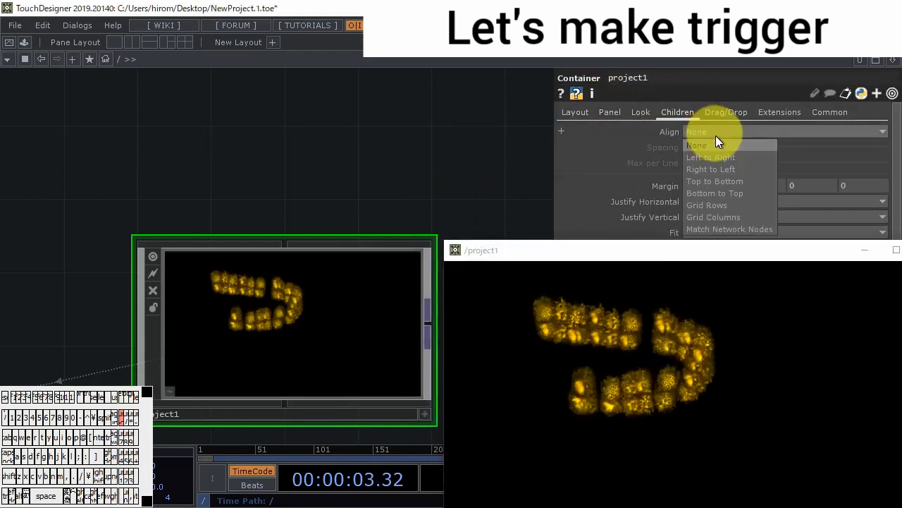
{"action": "left_click", "coordinate": [724, 149]}
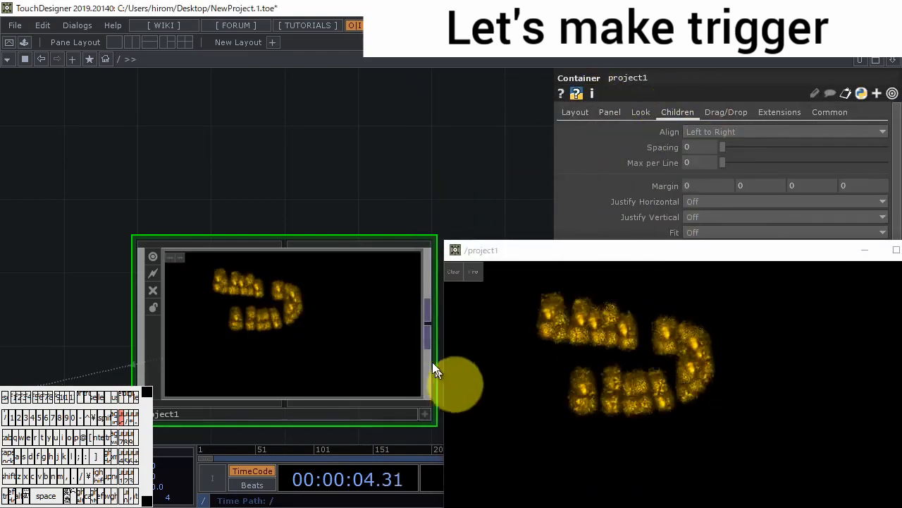
- Clear the fire trail from the output window, enter project1 and draw a new diagonal trail
{"action": "left_click", "coordinate": [454, 273]}
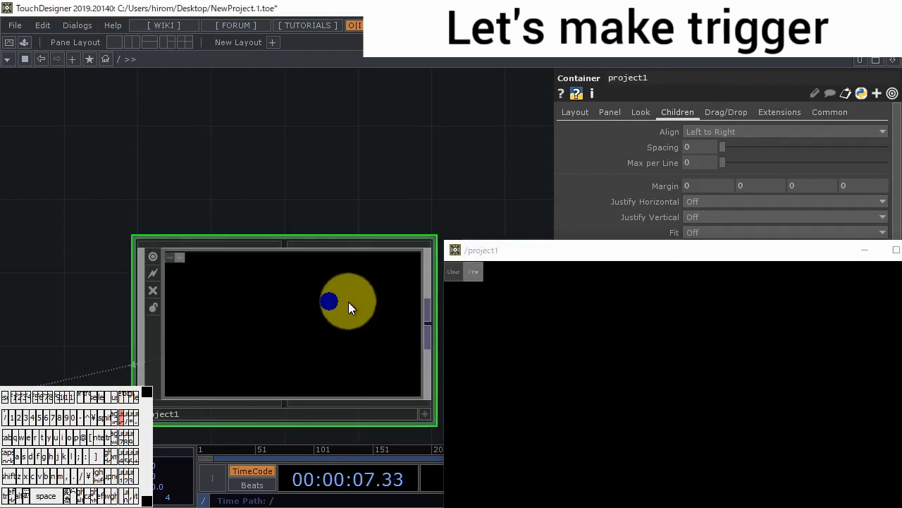
{"action": "double_click", "coordinate": [349, 303]}
{"action": "scroll", "coordinate": [276, 296], "scroll_direction": "up", "scroll_amount": 5}
{"action": "mouse_move", "coordinate": [584, 360]}
{"action": "left_mouse_down"}
{"action": "mouse_move", "coordinate": [708, 394]}
{"action": "mouse_move", "coordinate": [781, 439]}
{"action": "mouse_move", "coordinate": [758, 437]}
{"action": "left_mouse_up"}
- Set the Clear button's width and height to 100 each
{"action": "left_click_drag", "start_coordinate": [92, 295], "coordinate": [267, 359]}
{"action": "scroll", "coordinate": [353, 309], "scroll_direction": "up", "scroll_amount": 5}
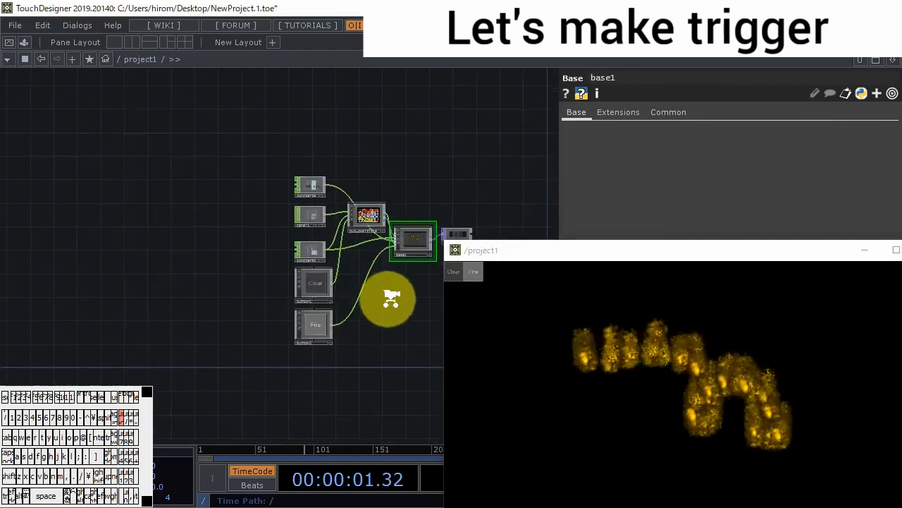
{"action": "left_click_drag", "start_coordinate": [390, 298], "coordinate": [311, 327]}
{"action": "scroll", "coordinate": [293, 334], "scroll_direction": "up", "scroll_amount": 4}
{"action": "left_click", "coordinate": [180, 282]}
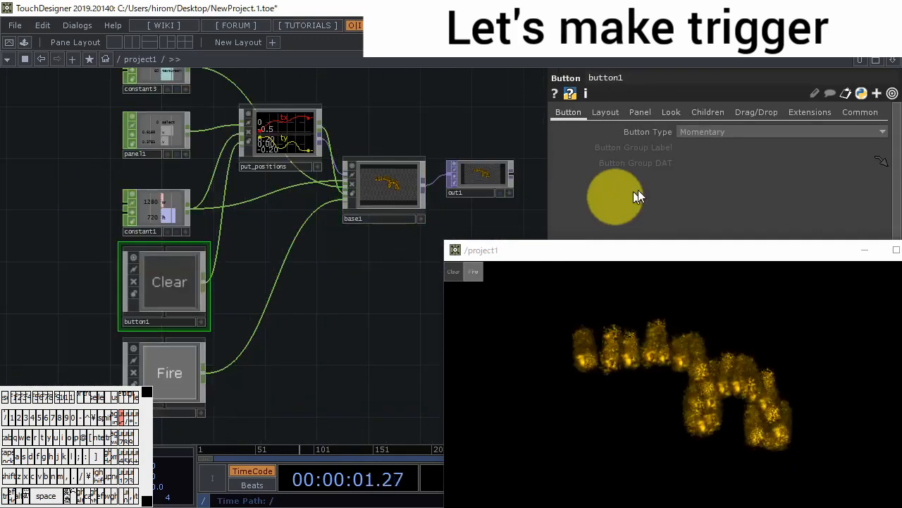
{"action": "left_click", "coordinate": [605, 112]}
{"action": "left_click", "coordinate": [698, 163]}
{"action": "type", "text": "100"}
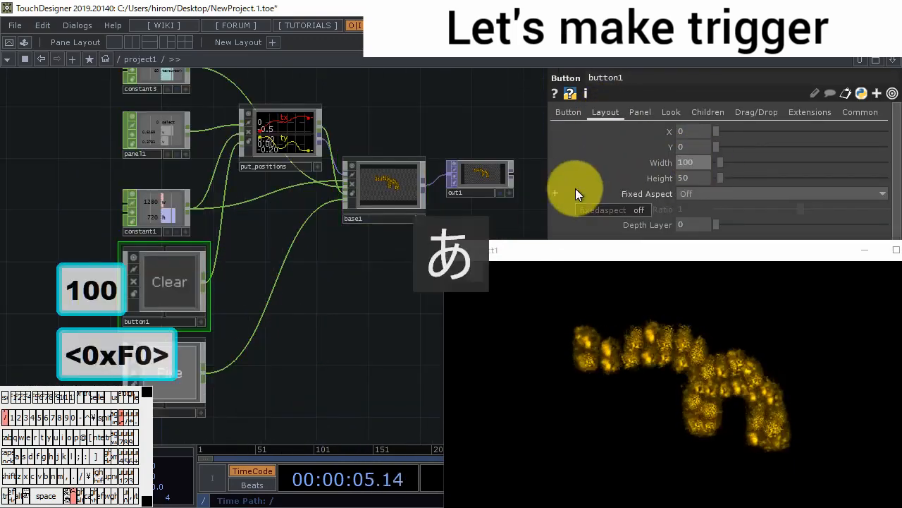
{"action": "key", "text": "Tab"}
{"action": "type", "text": "100"}
{"action": "key", "text": "BackSpace"}
{"action": "key", "text": "BackSpace"}
{"action": "key", "text": "BackSpace"}
{"action": "key", "text": "Zenkaku_Hankaku"}
{"action": "type", "text": "100"}
{"action": "key", "text": "Return"}
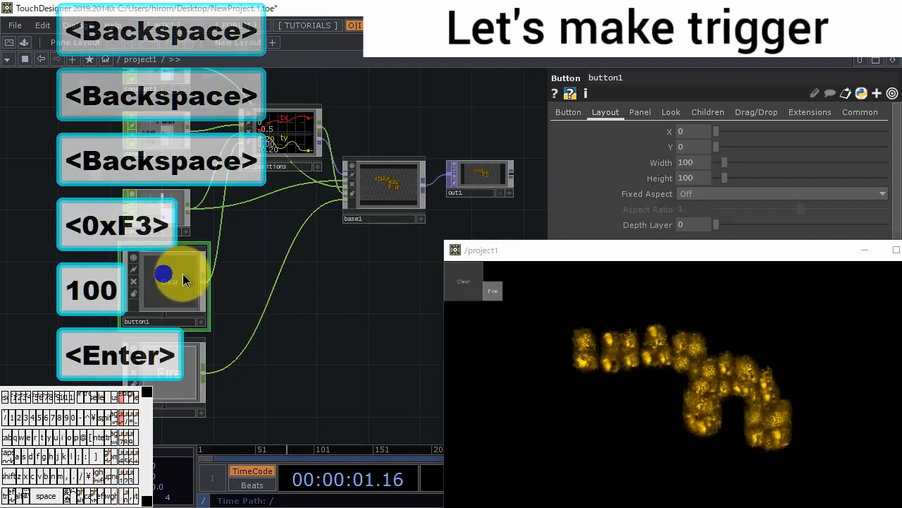
- Set the Fire button's width and height to 100 each
{"action": "left_click", "coordinate": [181, 379]}
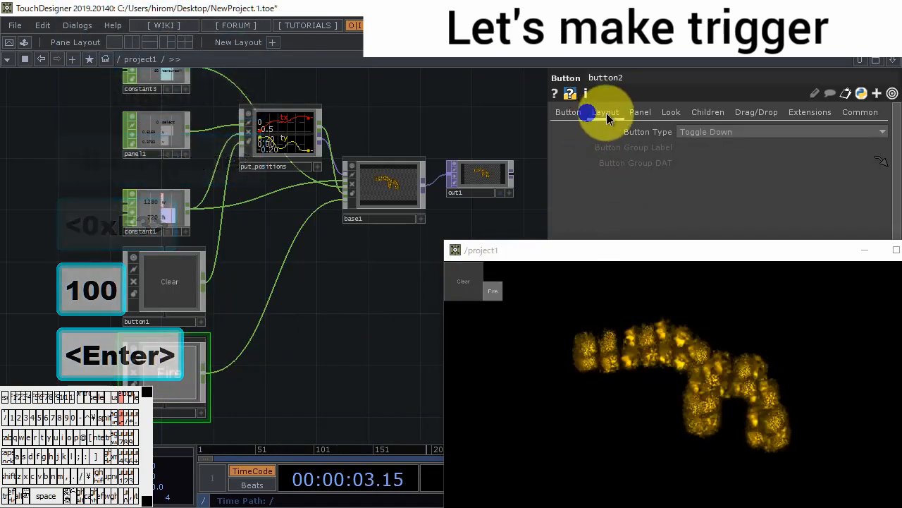
{"action": "left_click", "coordinate": [605, 112]}
{"action": "left_click", "coordinate": [700, 163]}
{"action": "type", "text": "100"}
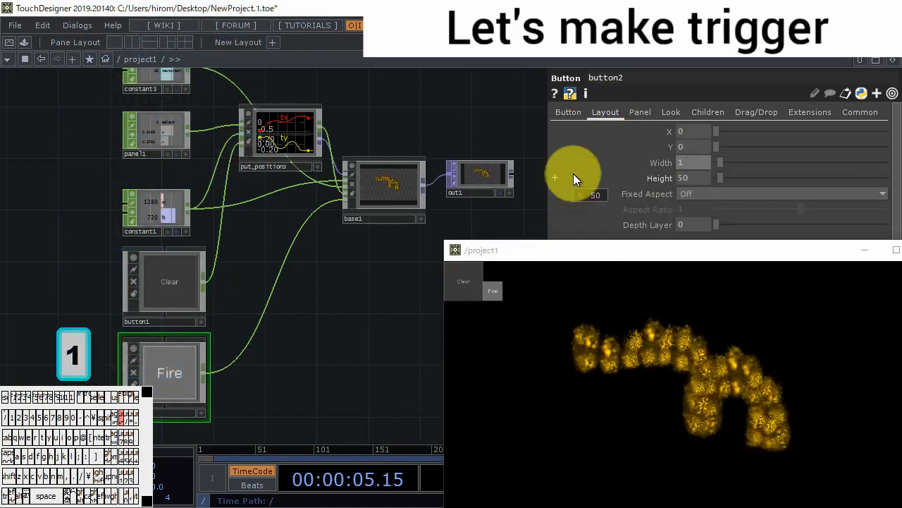
{"action": "key", "text": "Tab"}
{"action": "type", "text": "100"}
{"action": "key", "text": "Return"}
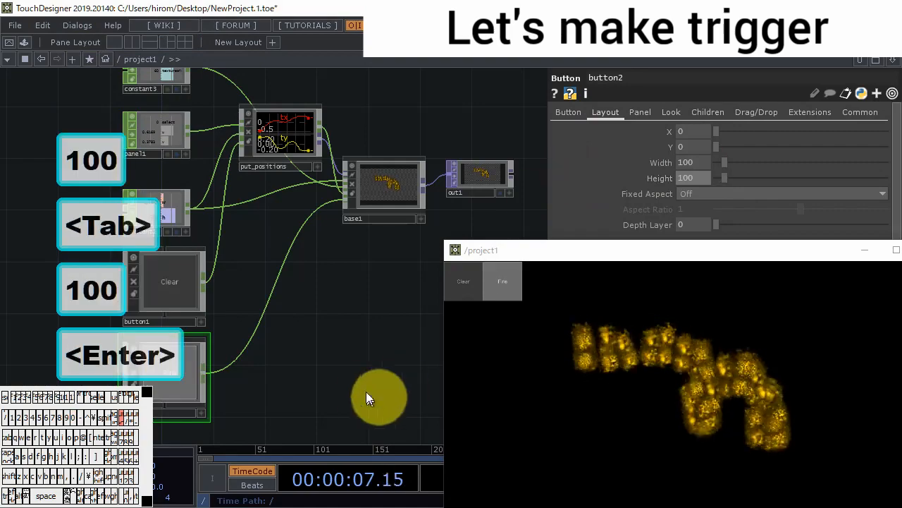
- Inside button1, set the bg Text TOP's Font Size X to 25 for the Clear label
{"action": "double_click", "coordinate": [170, 269]}
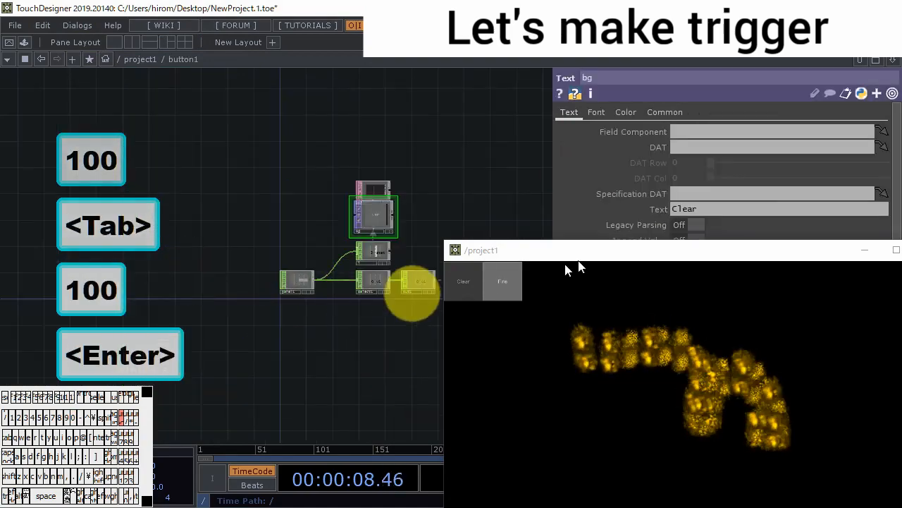
{"action": "left_click", "coordinate": [597, 112]}
{"action": "left_click_drag", "start_coordinate": [695, 248], "coordinate": [683, 364]}
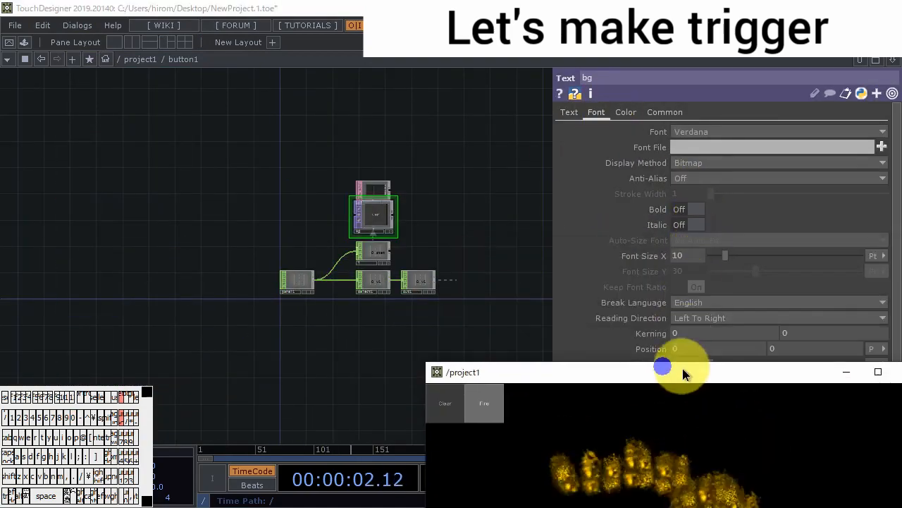
{"action": "left_click", "coordinate": [689, 256]}
{"action": "type", "text": "25"}
{"action": "key", "text": "Return"}
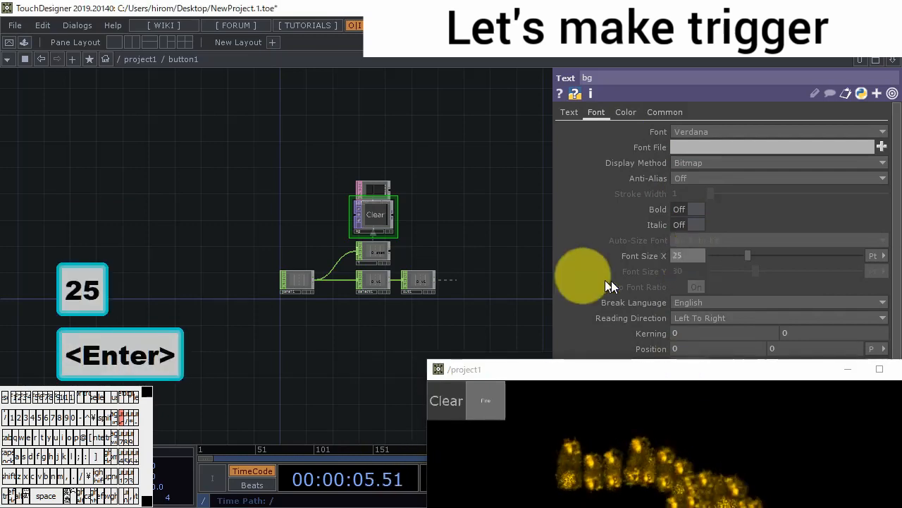
- Return to project1, enter button2 and set its bg Text TOP's Font Size X to 25
{"action": "scroll", "coordinate": [373, 280], "scroll_direction": "down", "scroll_amount": 3}
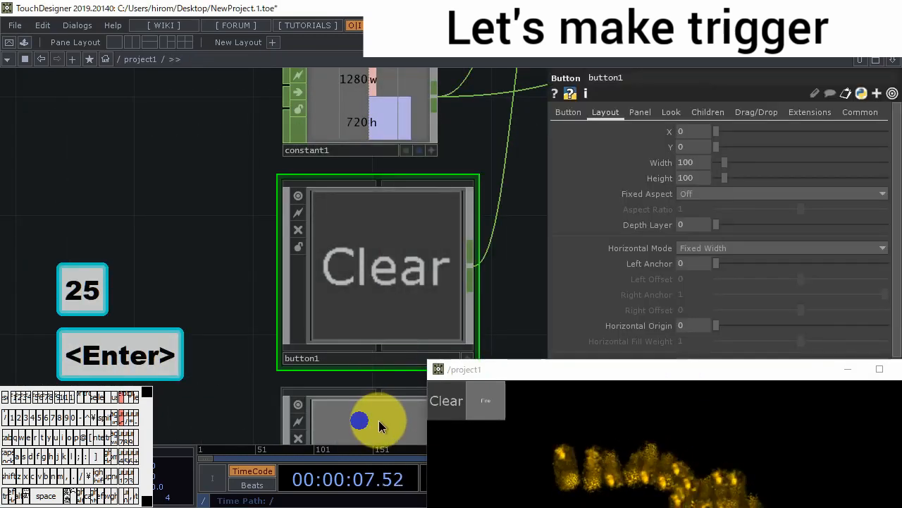
{"action": "double_click", "coordinate": [378, 424]}
{"action": "left_click", "coordinate": [596, 112]}
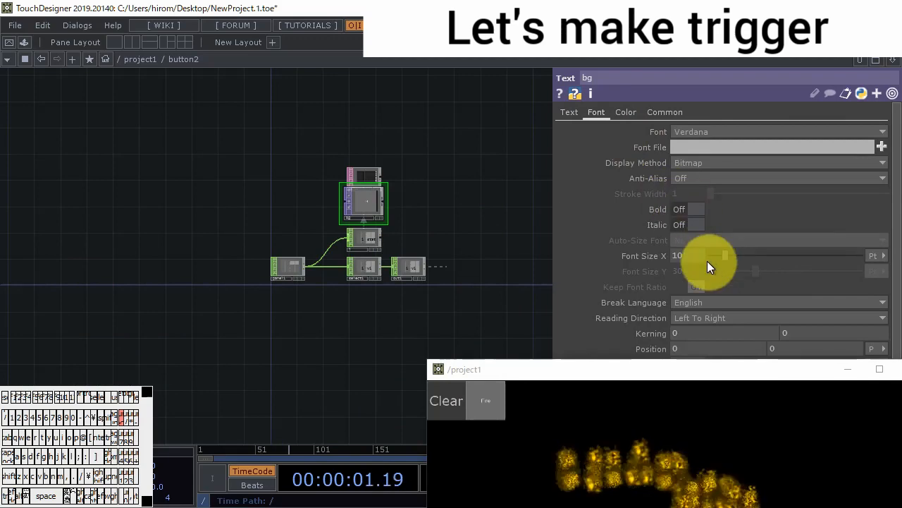
{"action": "type", "text": "25"}
{"action": "key", "text": "Return"}
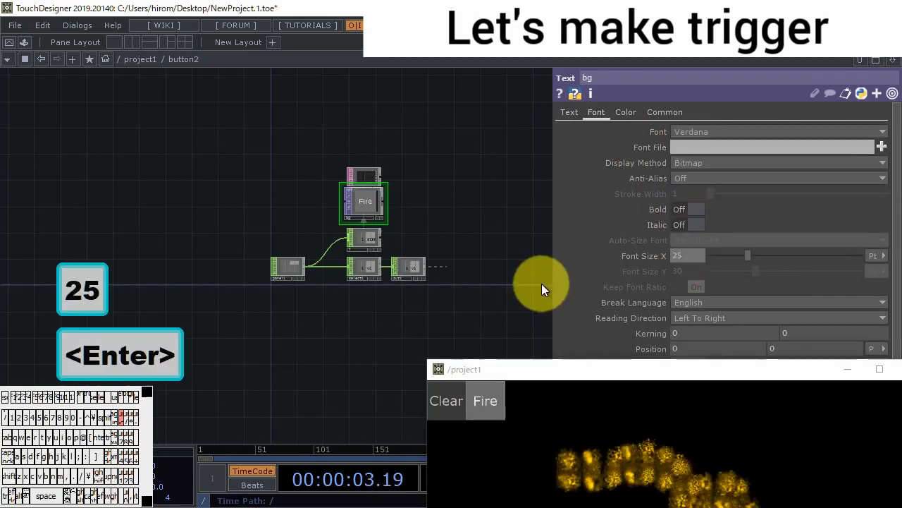
- Leave button2 and go through base1 into base2, to the particle1 and null5 operators
{"action": "scroll", "coordinate": [435, 259], "scroll_direction": "down", "scroll_amount": 3}
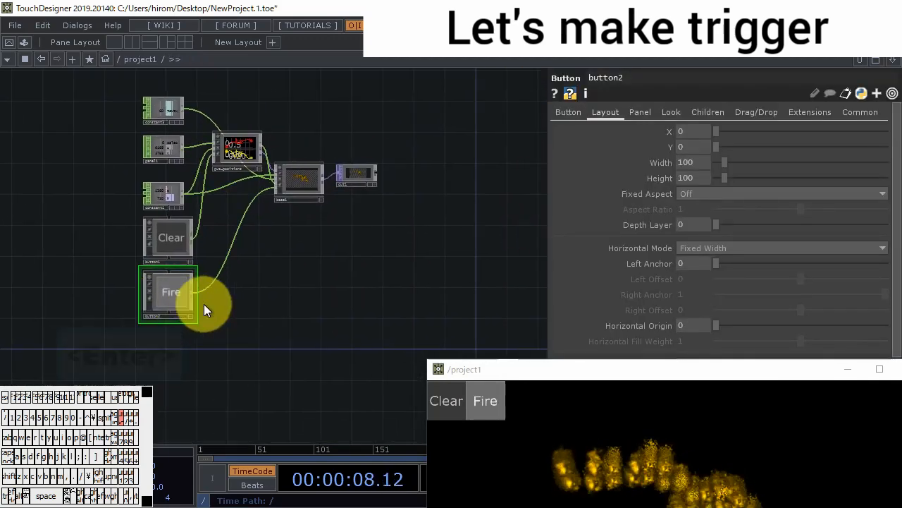
{"action": "scroll", "coordinate": [264, 185], "scroll_direction": "up", "scroll_amount": 5}
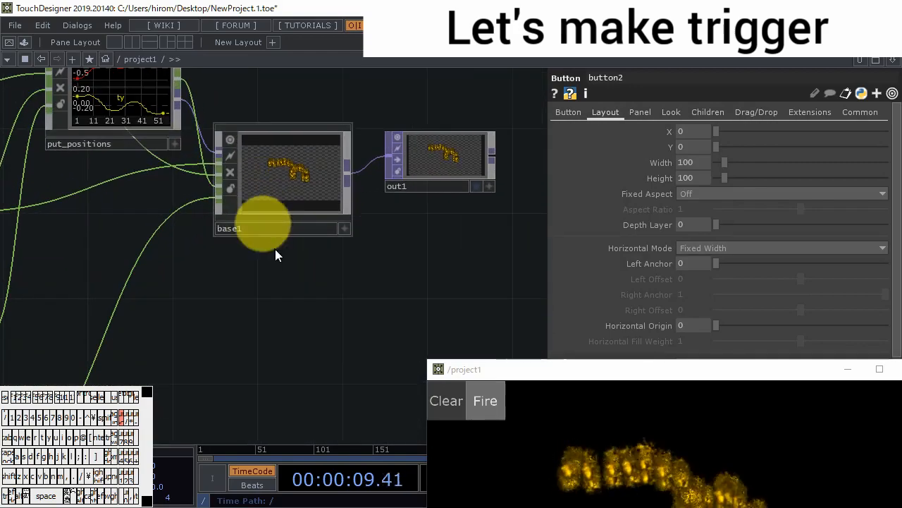
{"action": "left_click_drag", "start_coordinate": [322, 290], "coordinate": [364, 294]}
{"action": "double_click", "coordinate": [315, 203]}
{"action": "scroll", "coordinate": [168, 280], "scroll_direction": "up", "scroll_amount": 6}
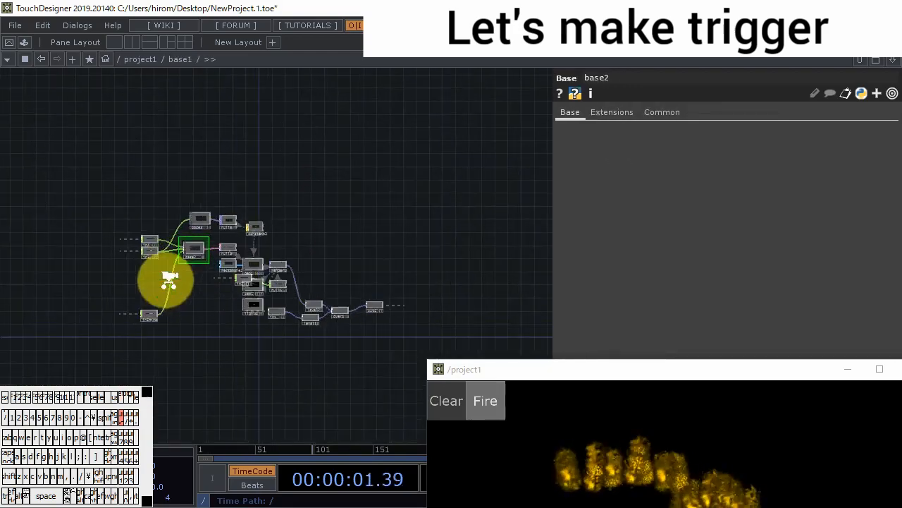
{"action": "double_click", "coordinate": [251, 178]}
{"action": "scroll", "coordinate": [302, 322], "scroll_direction": "up", "scroll_amount": 5}
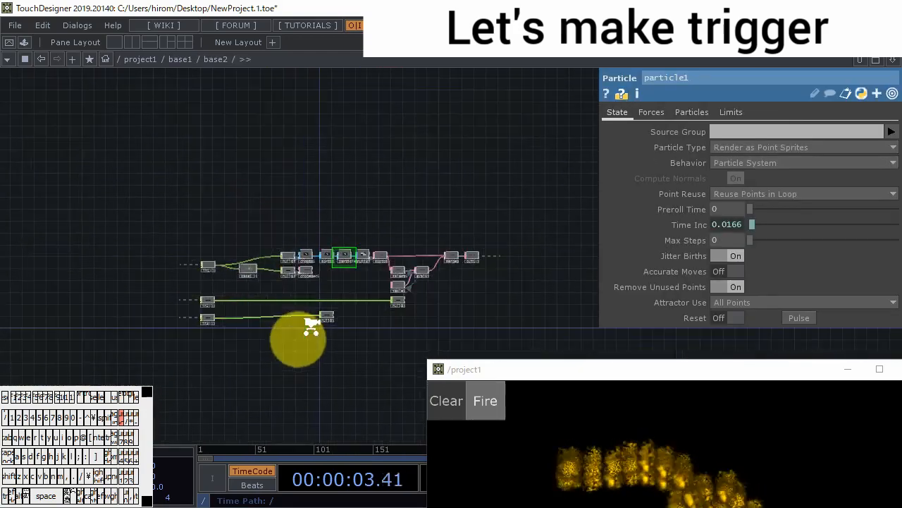
{"action": "scroll", "coordinate": [360, 300], "scroll_direction": "up", "scroll_amount": 2}
- Operate the Fire switch in the output window and toggle particle1's Reset to compare signal and reaction
{"action": "left_click", "coordinate": [485, 403]}
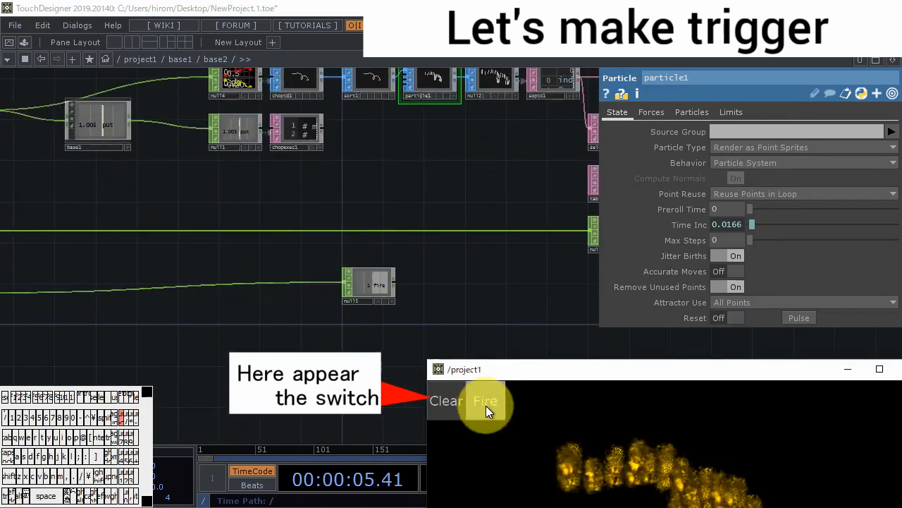
{"action": "left_click_drag", "start_coordinate": [584, 368], "coordinate": [642, 389]}
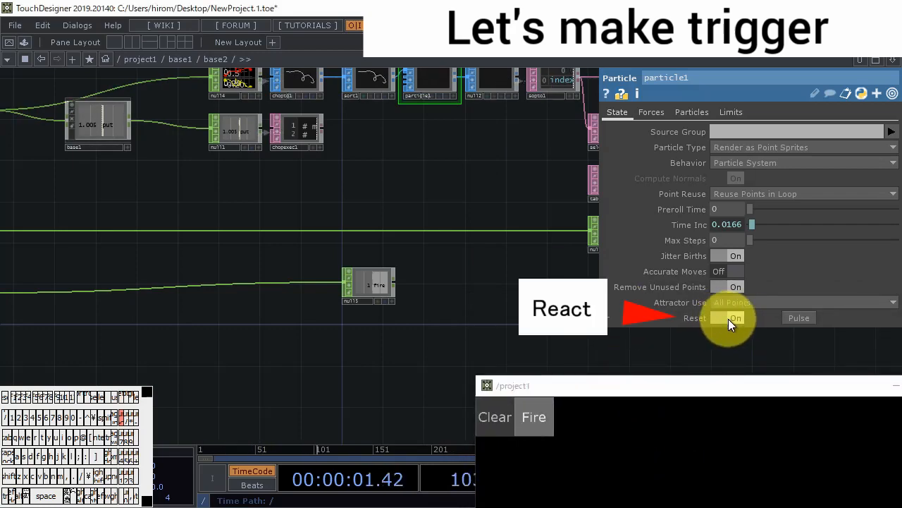
{"action": "left_click", "coordinate": [736, 318]}
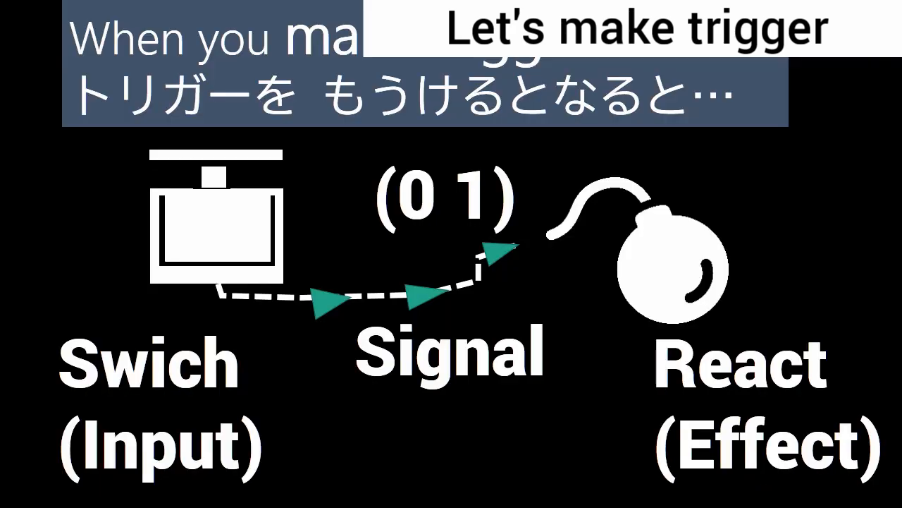
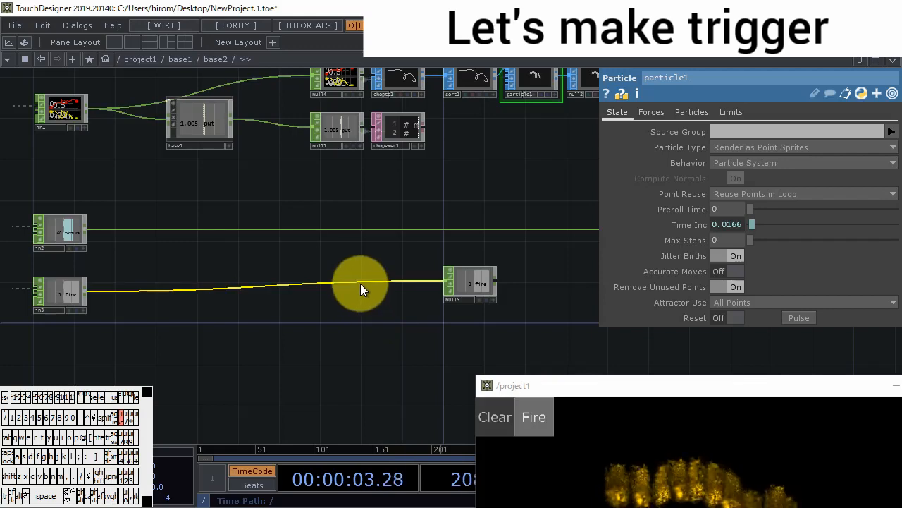
- Insert a Math CHOP between in3 and null5 and set its To Range to 1 and 0 to invert the signal
{"action": "right_click", "coordinate": [361, 282]}
{"action": "left_click", "coordinate": [370, 269]}
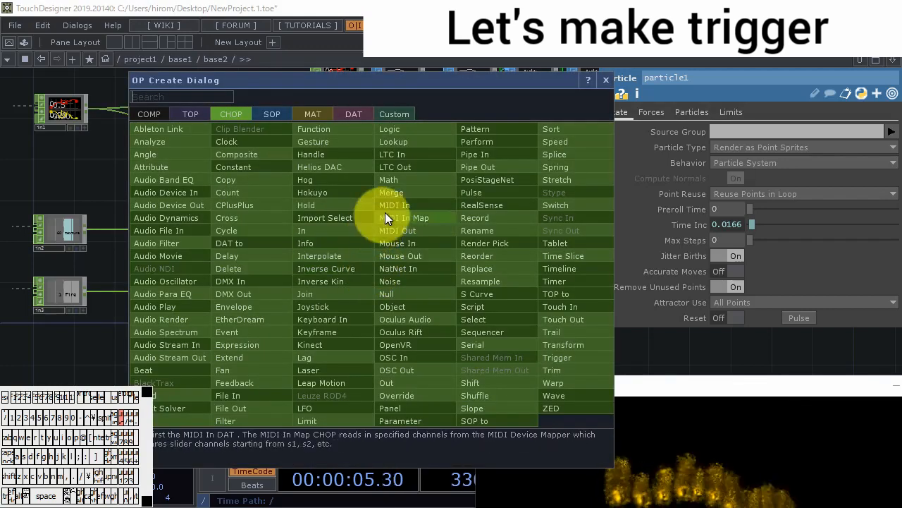
{"action": "left_click", "coordinate": [387, 185]}
{"action": "left_click", "coordinate": [393, 288]}
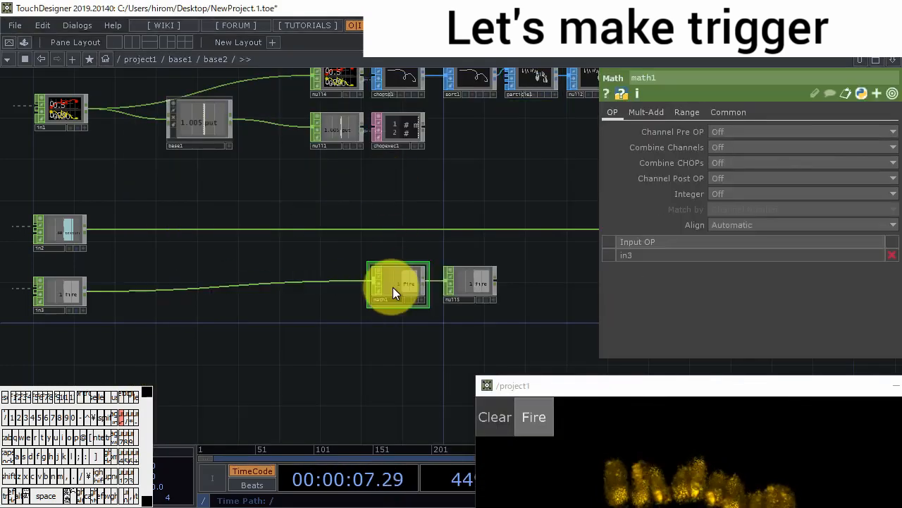
{"action": "left_click", "coordinate": [685, 113]}
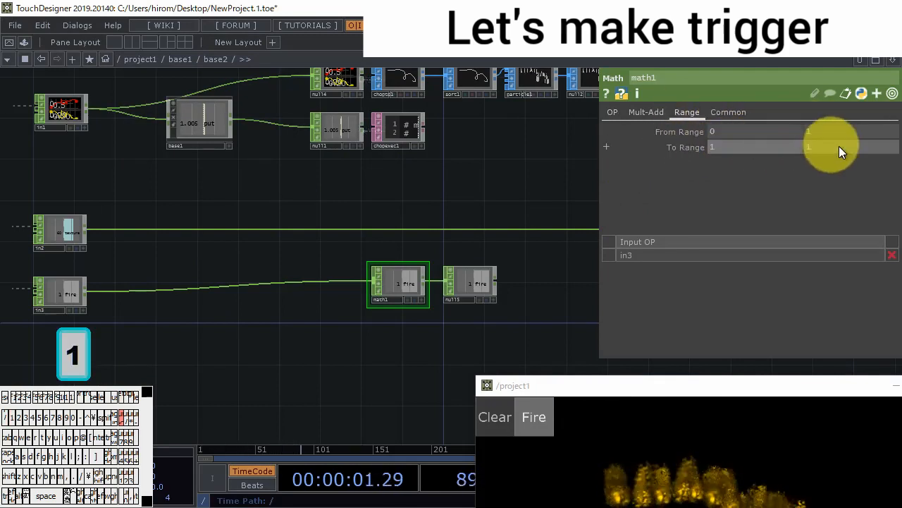
{"action": "type", "text": "0"}
{"action": "key", "text": "Return"}
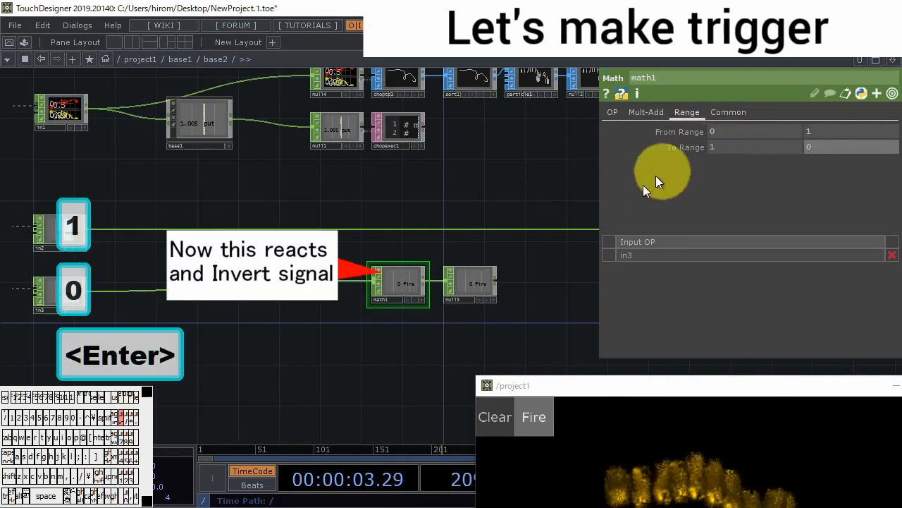
- Link null5's fire channel to particle1's Reset as a CHOP Reference, and switch Fire off to test it
{"action": "left_click_drag", "start_coordinate": [566, 283], "coordinate": [477, 309]}
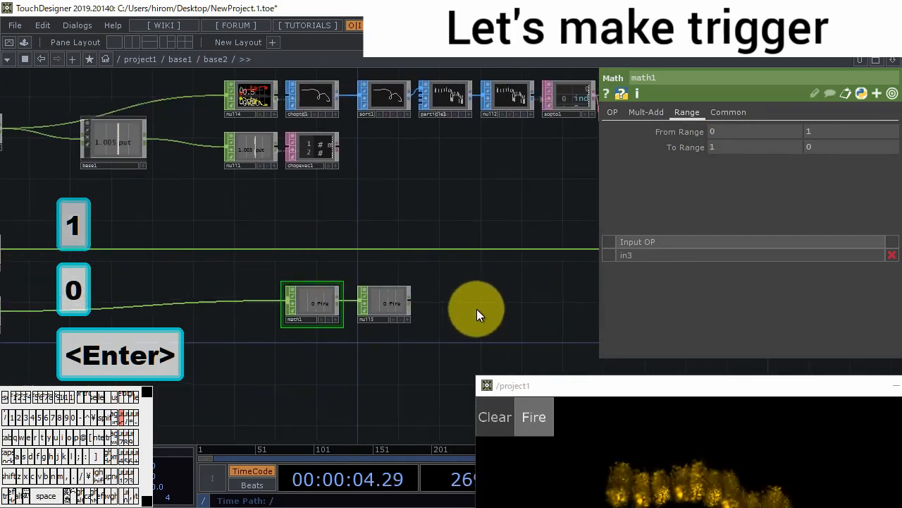
{"action": "left_click", "coordinate": [409, 319]}
{"action": "left_click_drag", "start_coordinate": [393, 306], "coordinate": [725, 318]}
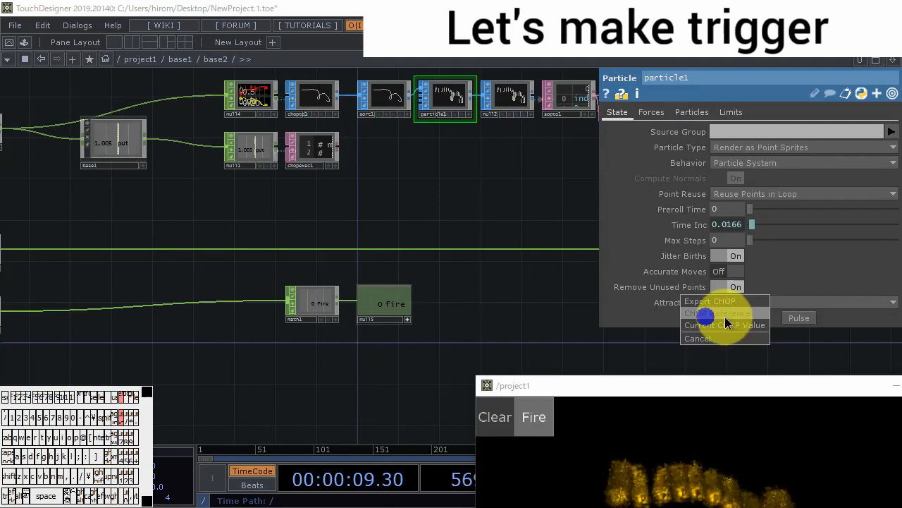
{"action": "left_click", "coordinate": [725, 317]}
{"action": "left_click", "coordinate": [533, 424]}
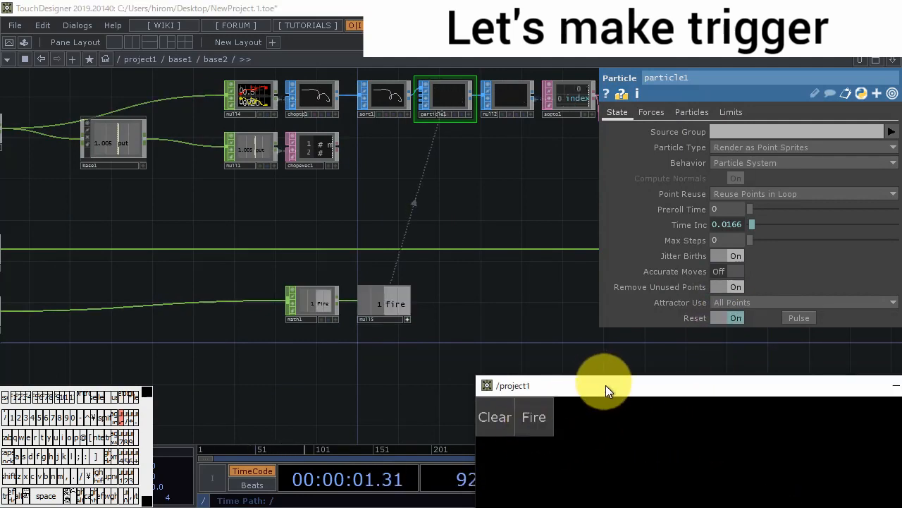
- Go up to base1 and bypass the level1 TOP between in1 and over1
{"action": "left_click_drag", "start_coordinate": [604, 381], "coordinate": [534, 177]}
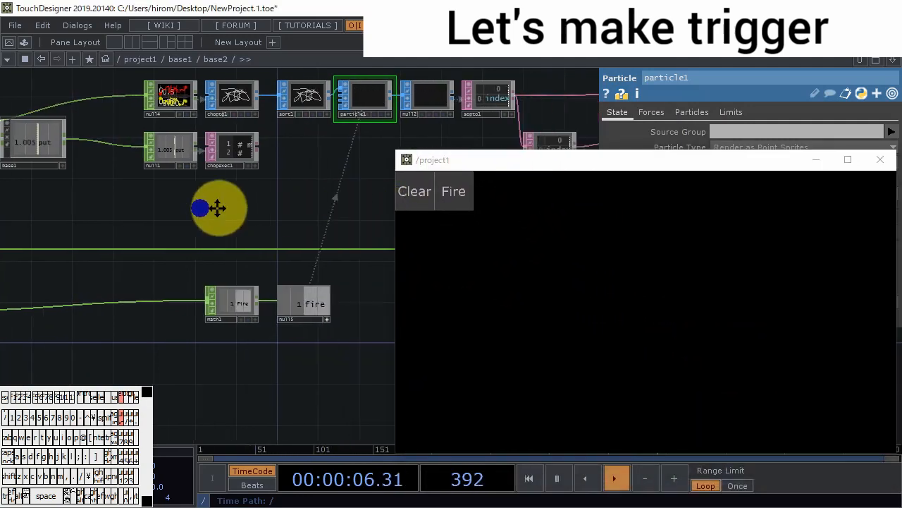
{"action": "scroll", "coordinate": [262, 322], "scroll_direction": "down", "scroll_amount": 10}
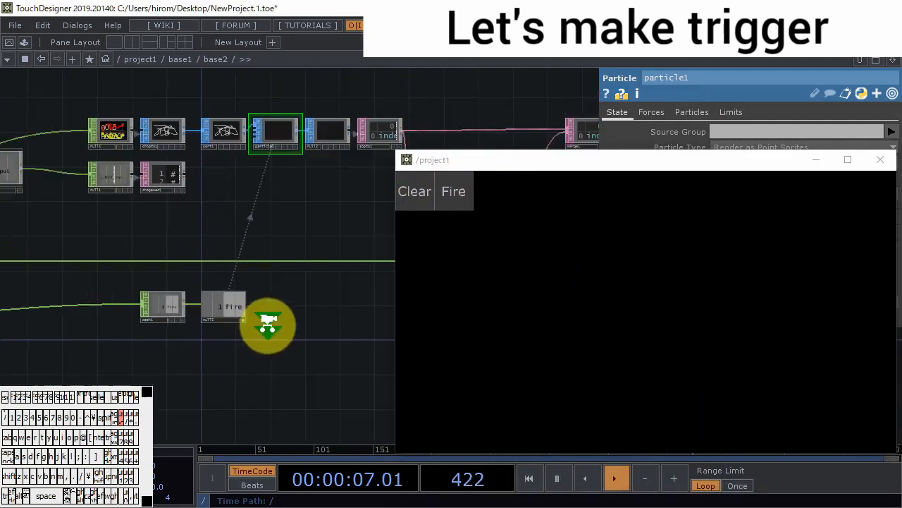
{"action": "scroll", "coordinate": [290, 326], "scroll_direction": "down", "scroll_amount": 5}
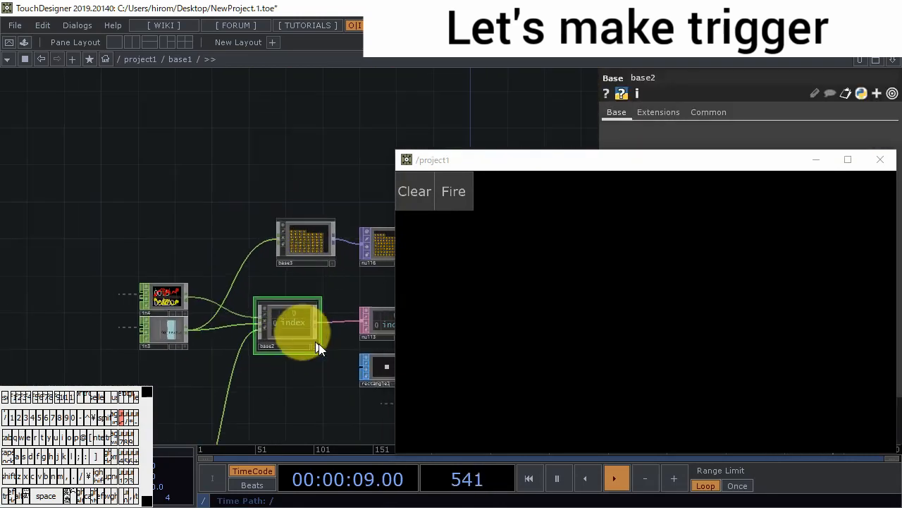
{"action": "left_click_drag", "start_coordinate": [322, 350], "coordinate": [169, 215]}
{"action": "scroll", "coordinate": [310, 283], "scroll_direction": "up", "scroll_amount": 5}
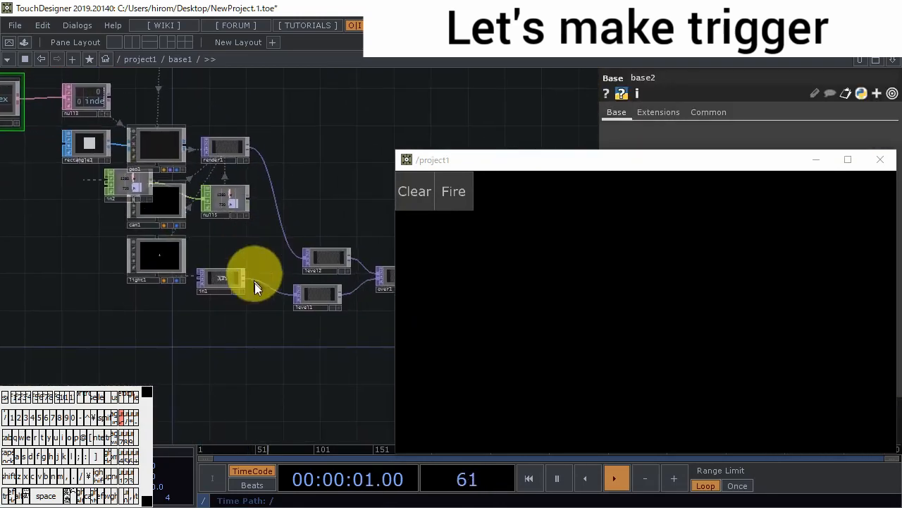
{"action": "left_click", "coordinate": [368, 284]}
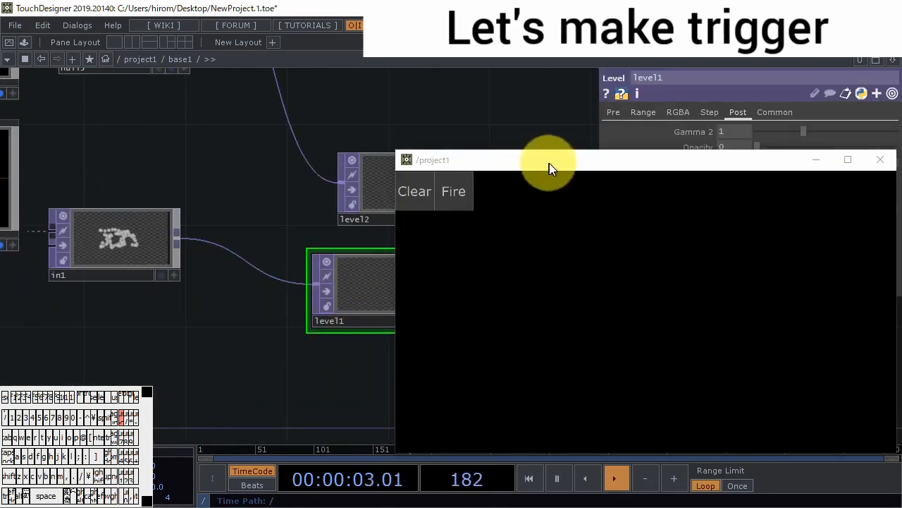
{"action": "left_click_drag", "start_coordinate": [549, 163], "coordinate": [617, 310]}
{"action": "left_click", "coordinate": [326, 291]}
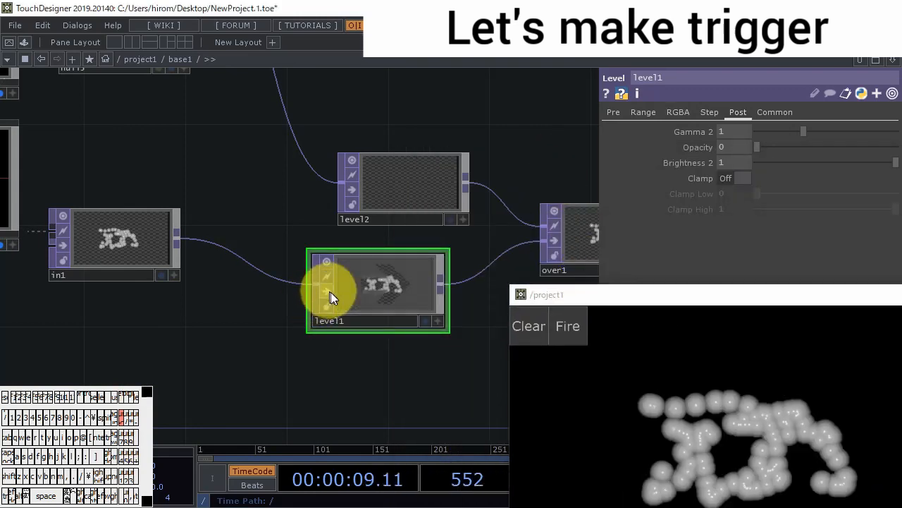
- Clear the drawing in the output window, draw a new curved stroke and switch Fire on
{"action": "left_click_drag", "start_coordinate": [676, 309], "coordinate": [636, 159]}
{"action": "mouse_move", "coordinate": [712, 284]}
{"action": "left_mouse_down"}
{"action": "mouse_move", "coordinate": [823, 366]}
{"action": "mouse_move", "coordinate": [614, 264]}
{"action": "left_mouse_up"}
{"action": "left_click", "coordinate": [465, 183]}
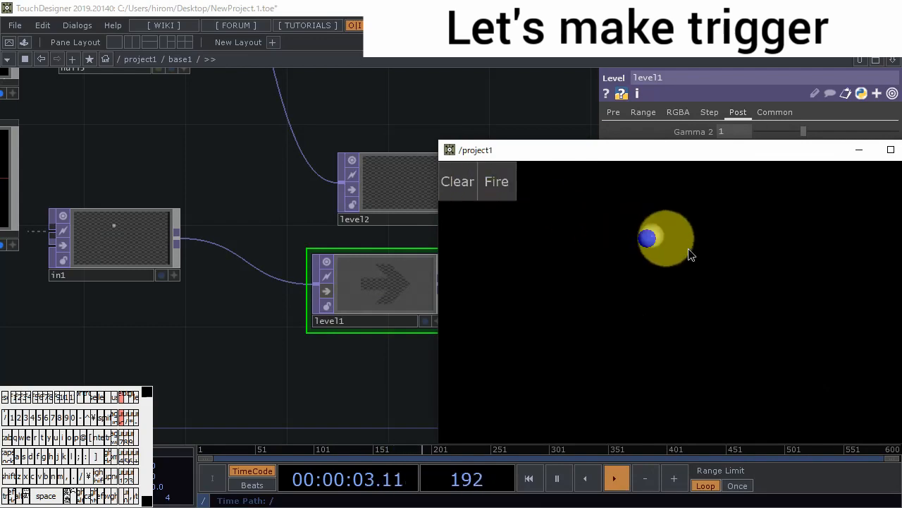
{"action": "left_click_drag", "start_coordinate": [645, 236], "coordinate": [631, 321]}
{"action": "left_click", "coordinate": [481, 181]}
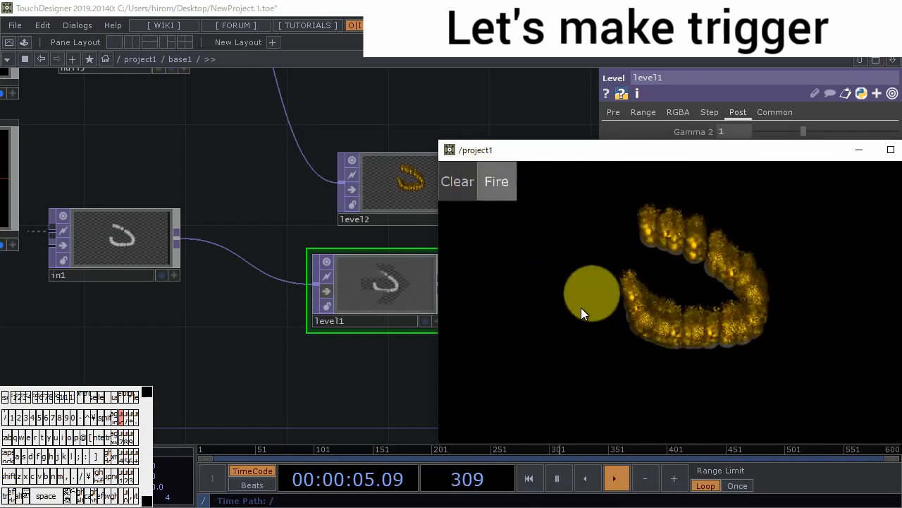
- Set the size of rectangle1 in base1 to 0.2 by 0.2
{"action": "scroll", "coordinate": [328, 362], "scroll_direction": "down", "scroll_amount": 6}
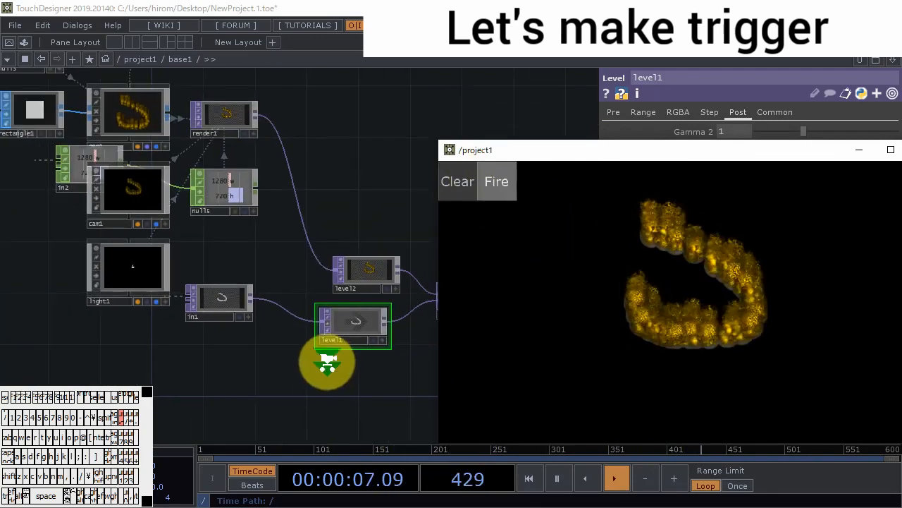
{"action": "scroll", "coordinate": [237, 242], "scroll_direction": "up", "scroll_amount": 8}
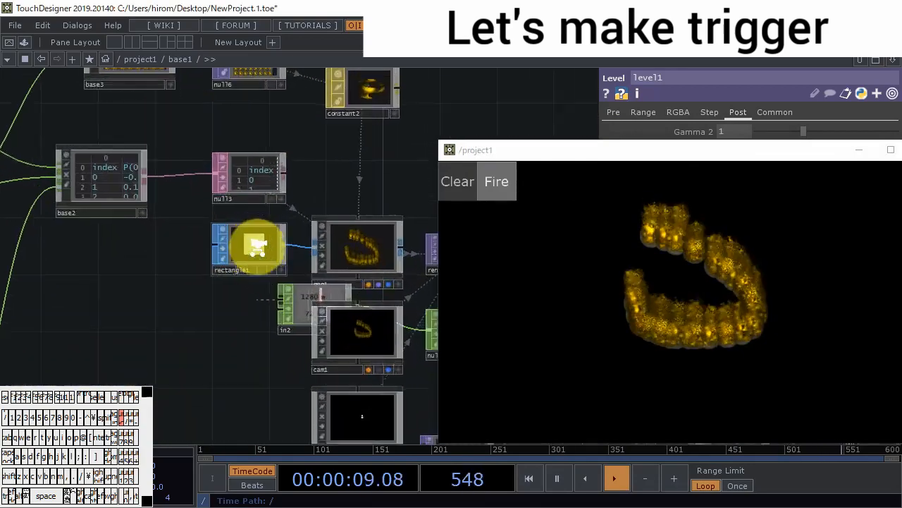
{"action": "left_click", "coordinate": [255, 246]}
{"action": "left_click_drag", "start_coordinate": [664, 151], "coordinate": [695, 278]}
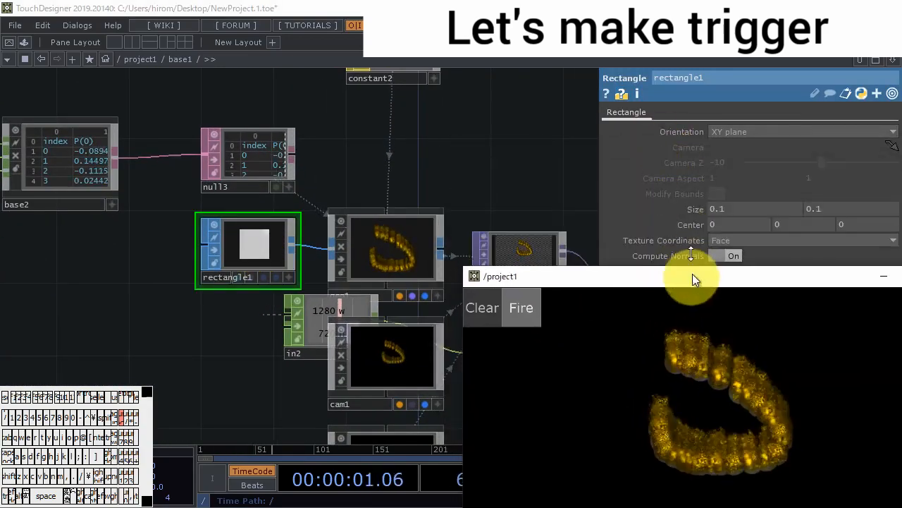
{"action": "mouse_move", "coordinate": [697, 217]}
{"action": "middle_mouse_down"}
{"action": "mouse_move", "coordinate": [707, 209]}
{"action": "mouse_move", "coordinate": [688, 215]}
{"action": "middle_mouse_up"}
- Change the constant2 material's Destination Color blending to One Minus Src Color
{"action": "left_click_drag", "start_coordinate": [493, 160], "coordinate": [505, 249]}
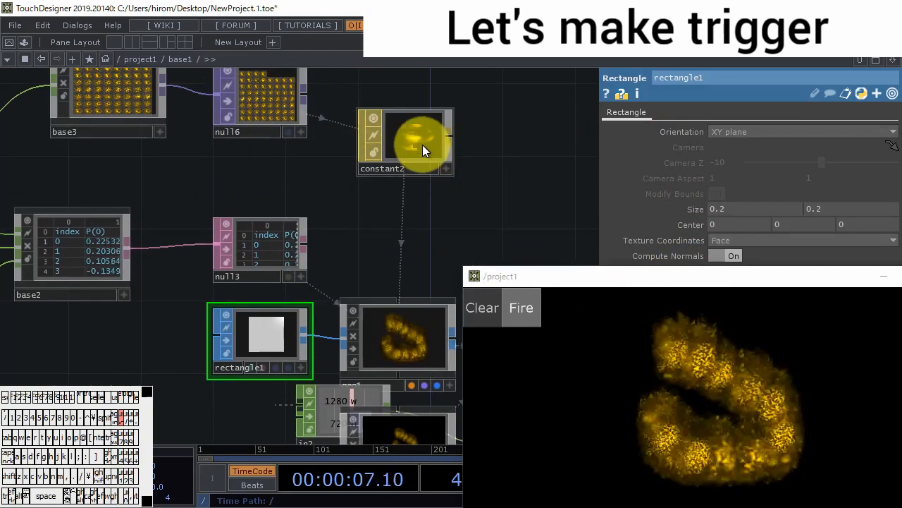
{"action": "left_click", "coordinate": [422, 144]}
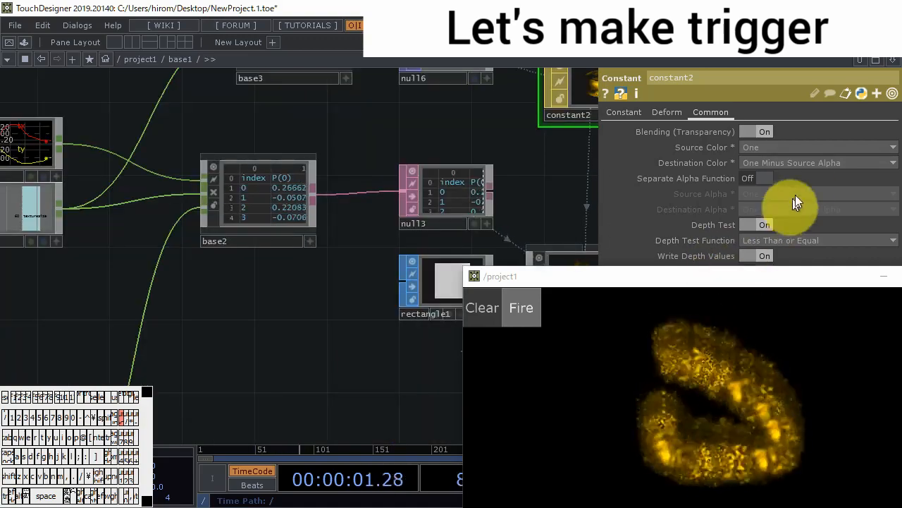
{"action": "left_click", "coordinate": [803, 163]}
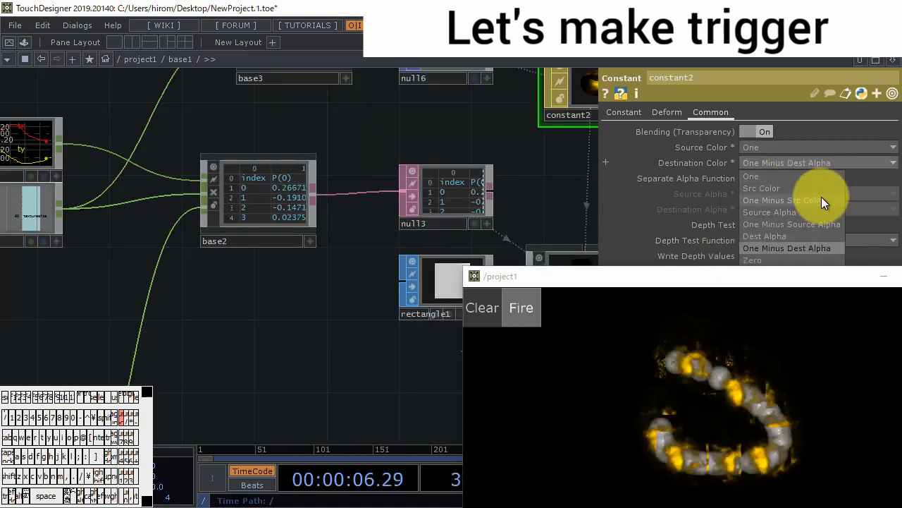
{"action": "left_click", "coordinate": [823, 202]}
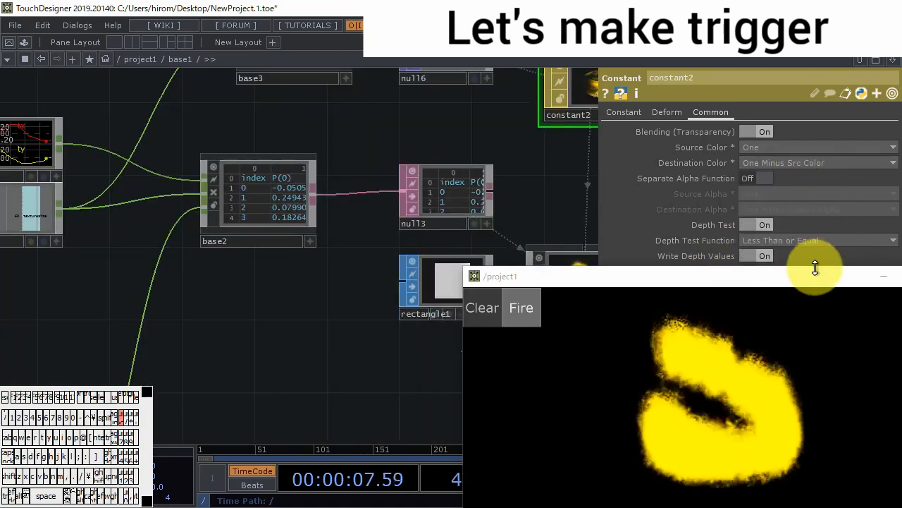
- Undo the last edit and inspect the level2 TOP that feeds over1
{"action": "left_click_drag", "start_coordinate": [560, 195], "coordinate": [405, 119]}
{"action": "key", "text": "ctrl+z"}
{"action": "left_click_drag", "start_coordinate": [510, 143], "coordinate": [231, 103]}
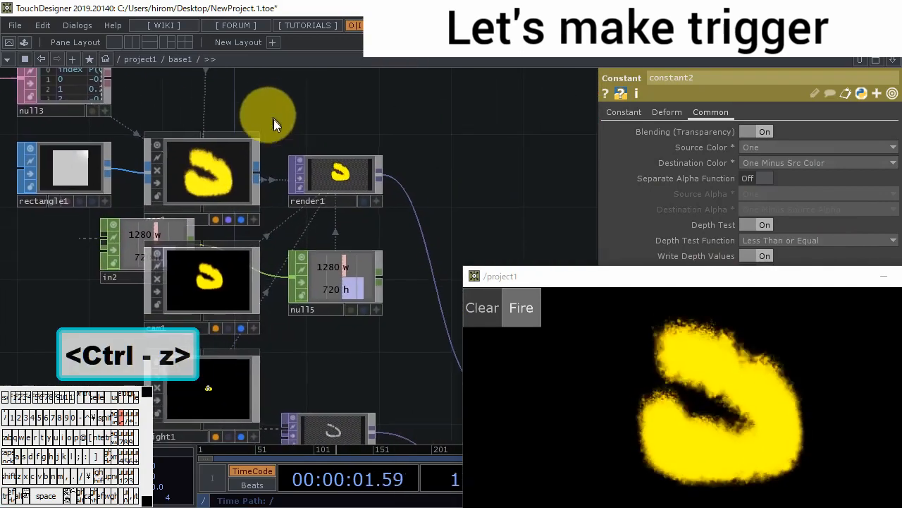
{"action": "left_click_drag", "start_coordinate": [463, 228], "coordinate": [270, 105]}
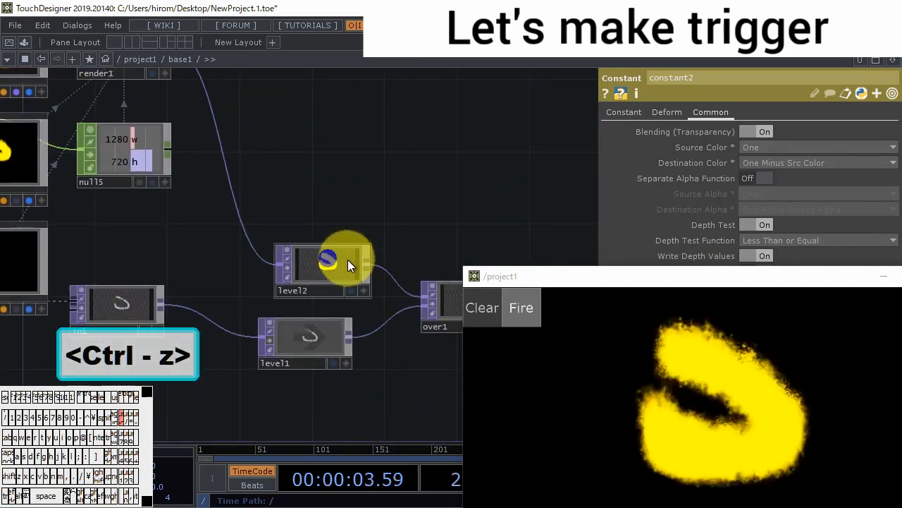
{"action": "left_click", "coordinate": [347, 260]}
{"action": "left_click_drag", "start_coordinate": [781, 189], "coordinate": [808, 185]}
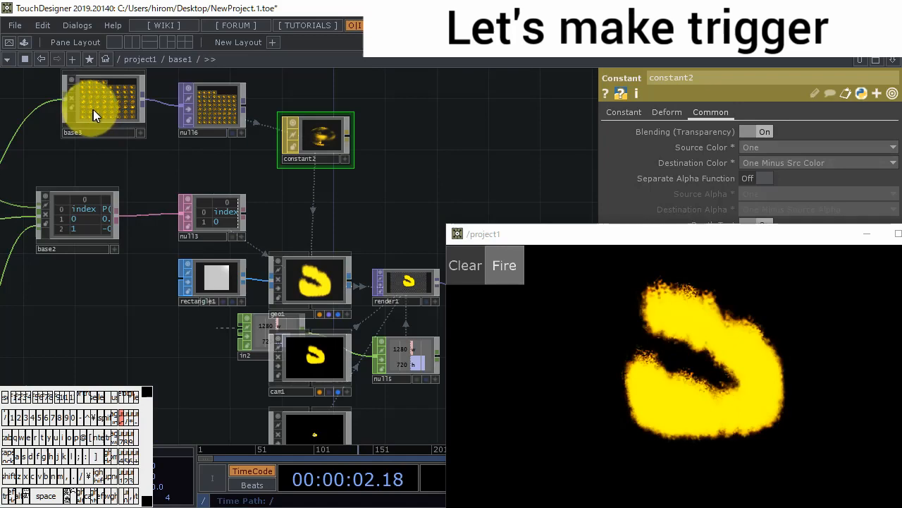
- Enter base3, turn cooking on for color_change and make_patterns, and unlock the texture TOP that follows color_change
{"action": "double_click", "coordinate": [112, 116]}
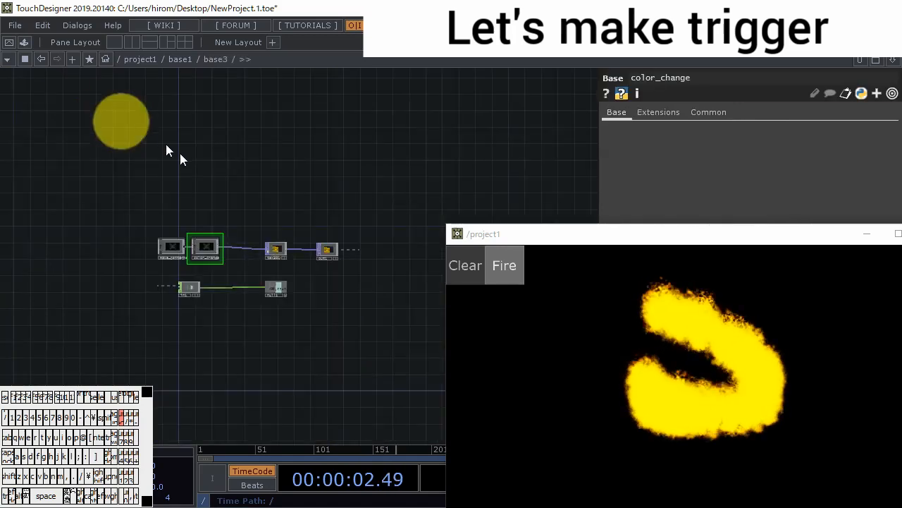
{"action": "scroll", "coordinate": [318, 257], "scroll_direction": "up", "scroll_amount": 5}
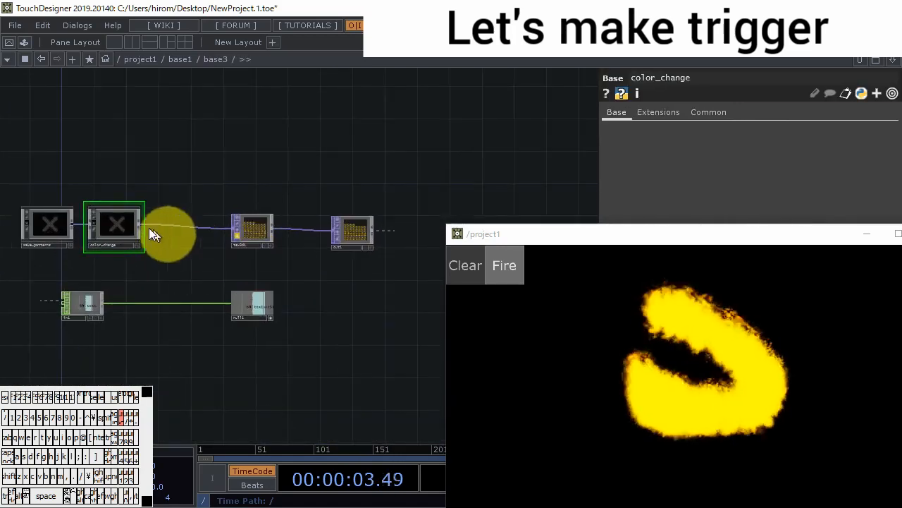
{"action": "left_click", "coordinate": [95, 223]}
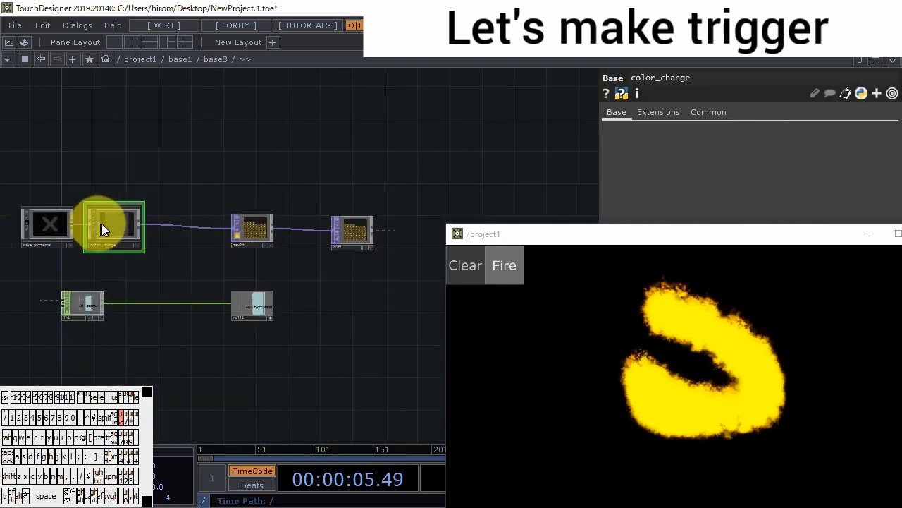
{"action": "left_click", "coordinate": [238, 233]}
{"action": "left_click", "coordinate": [242, 257]}
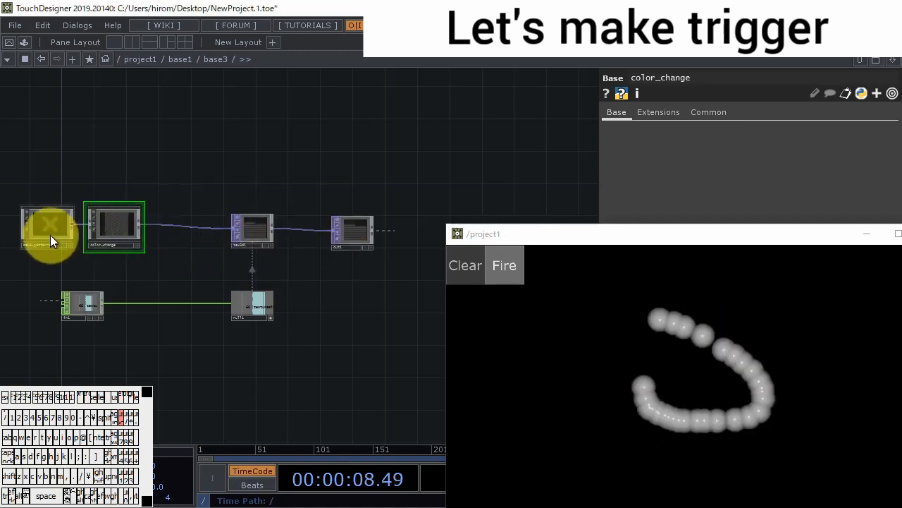
{"action": "left_click", "coordinate": [29, 223]}
- Enter color_change and set Brightness 1 of its level2 TOP to 2
{"action": "double_click", "coordinate": [122, 229]}
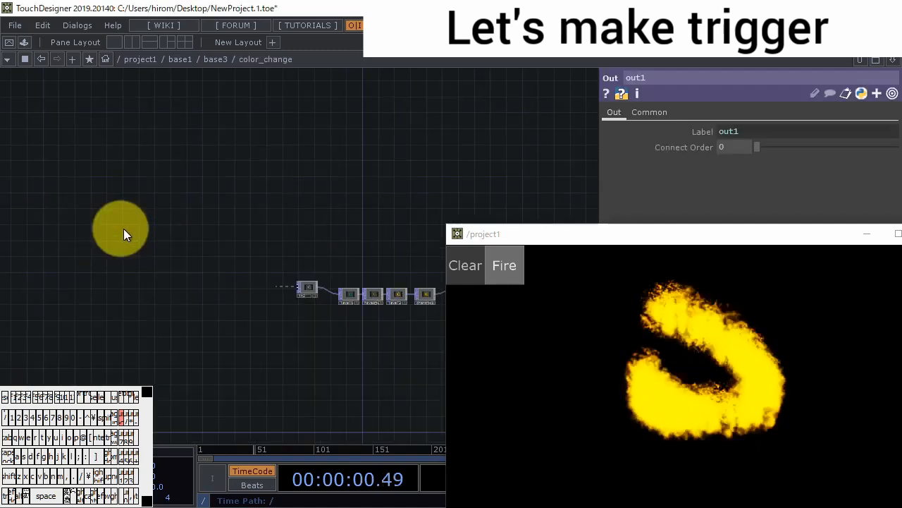
{"action": "scroll", "coordinate": [335, 296], "scroll_direction": "up", "scroll_amount": 4}
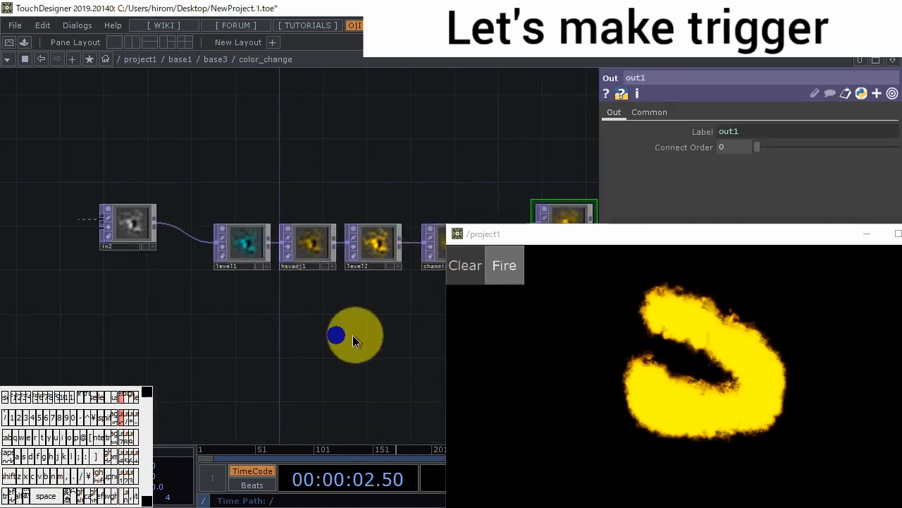
{"action": "left_click_drag", "start_coordinate": [351, 334], "coordinate": [270, 307]}
{"action": "scroll", "coordinate": [296, 233], "scroll_direction": "up", "scroll_amount": 3}
{"action": "left_click", "coordinate": [250, 197]}
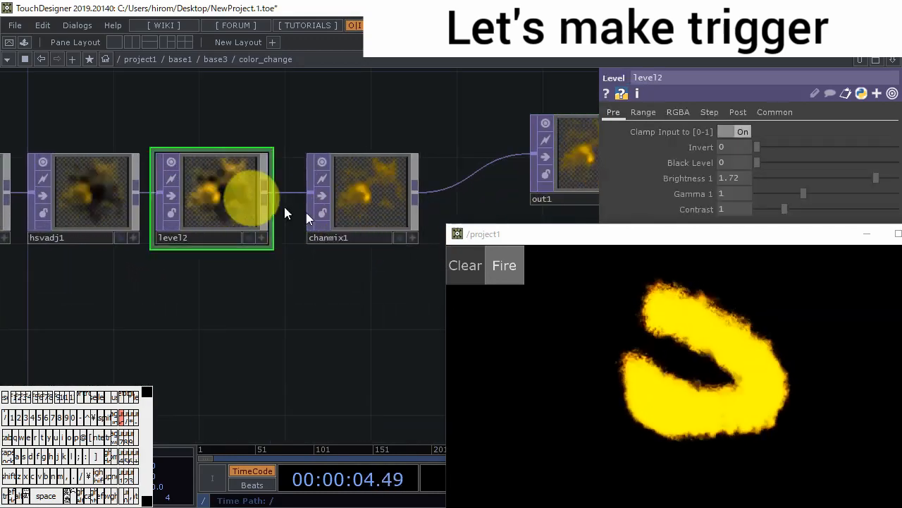
{"action": "left_click_drag", "start_coordinate": [683, 240], "coordinate": [692, 264]}
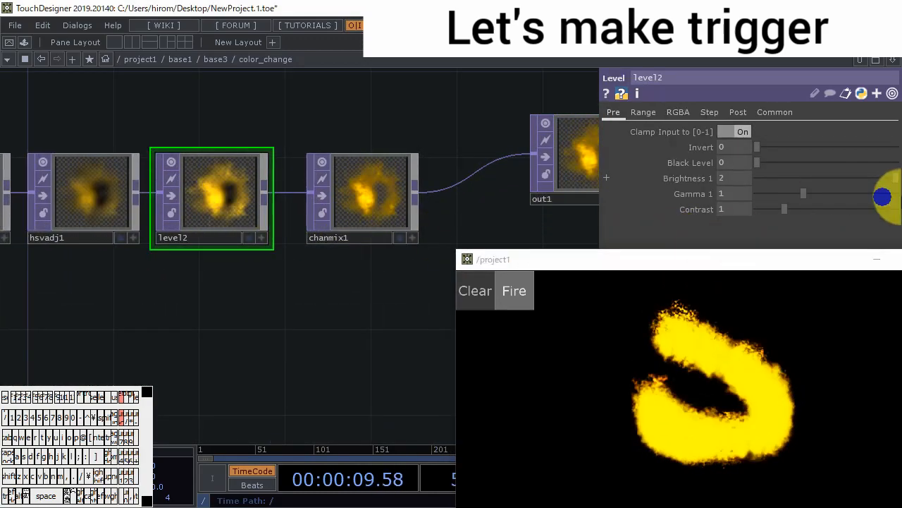
- Lower the Hue Offset of hsvadj1 slightly to shift the fire colour towards orange
{"action": "left_click_drag", "start_coordinate": [316, 329], "coordinate": [471, 296]}
{"action": "left_click", "coordinate": [201, 198]}
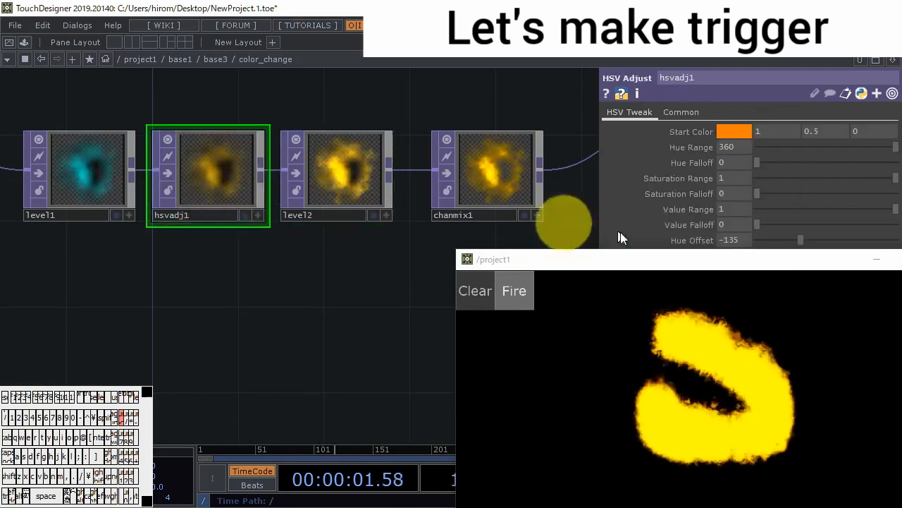
{"action": "left_click_drag", "start_coordinate": [688, 258], "coordinate": [693, 295]}
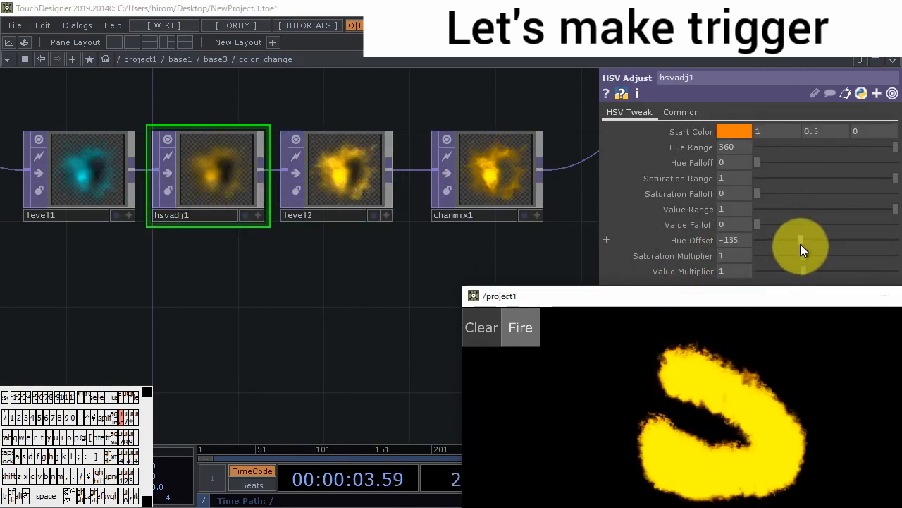
{"action": "left_click_drag", "start_coordinate": [799, 242], "coordinate": [795, 241]}
- Leave color_change and return to the base3 network, at its texture and output operators
{"action": "left_click_drag", "start_coordinate": [567, 260], "coordinate": [414, 276]}
{"action": "scroll", "coordinate": [414, 275], "scroll_direction": "down", "scroll_amount": 10}
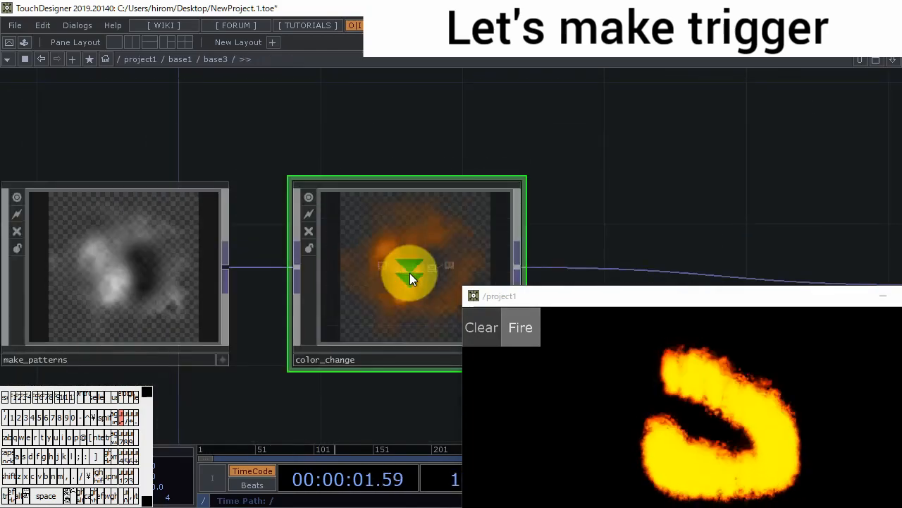
{"action": "scroll", "coordinate": [411, 273], "scroll_direction": "down", "scroll_amount": 4}
{"action": "left_click_drag", "start_coordinate": [526, 259], "coordinate": [284, 145]}
{"action": "left_click_drag", "start_coordinate": [358, 251], "coordinate": [186, 169]}
{"action": "scroll", "coordinate": [437, 231], "scroll_direction": "down", "scroll_amount": 8}
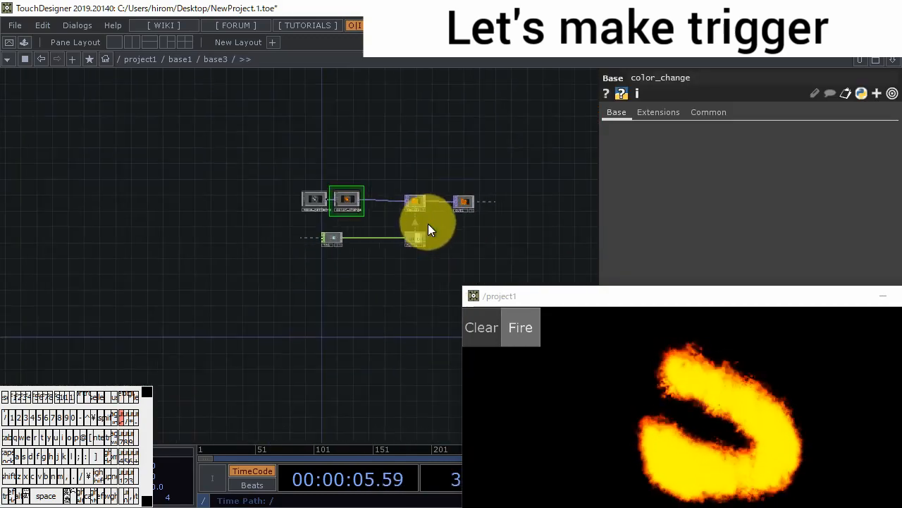
- Leave base3 for the base1 network, move the output window aside and switch Fire off
{"action": "scroll", "coordinate": [425, 260], "scroll_direction": "down", "scroll_amount": 5}
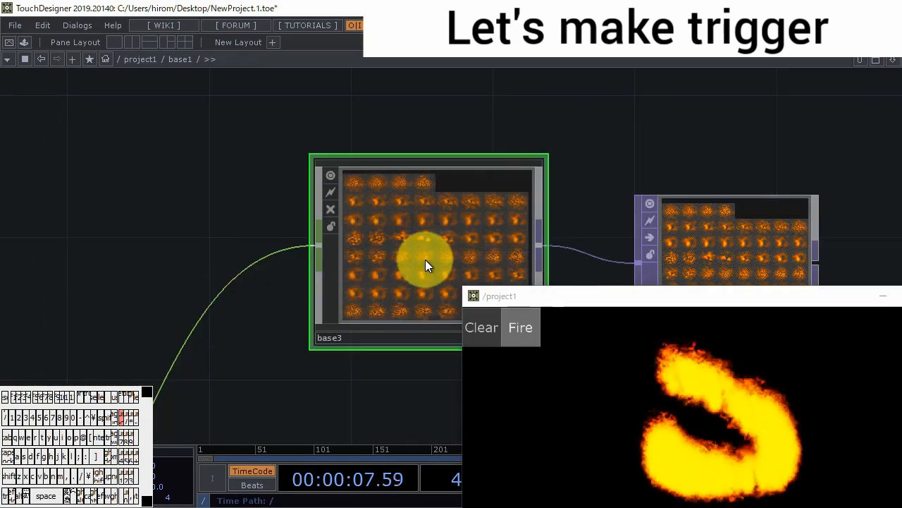
{"action": "scroll", "coordinate": [414, 271], "scroll_direction": "down", "scroll_amount": 3}
{"action": "left_click_drag", "start_coordinate": [419, 323], "coordinate": [232, 193]}
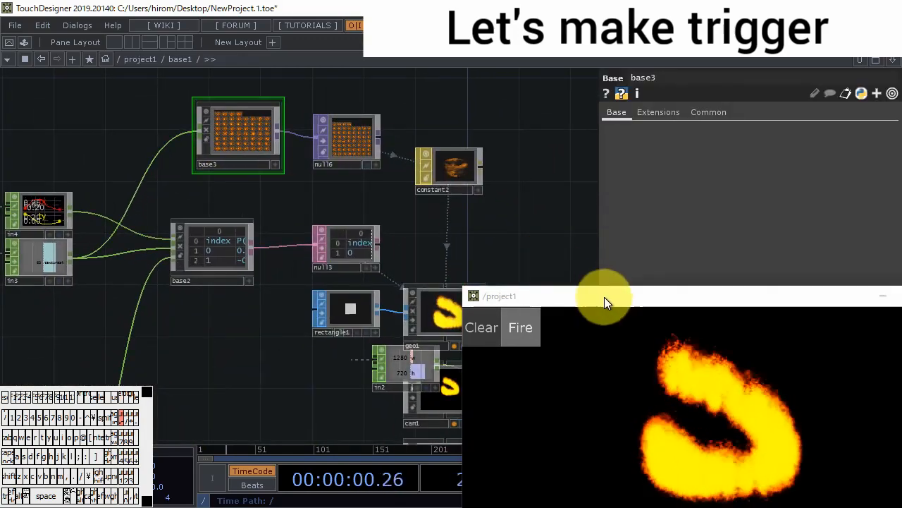
{"action": "left_click_drag", "start_coordinate": [605, 297], "coordinate": [668, 240]}
{"action": "left_click_drag", "start_coordinate": [488, 249], "coordinate": [339, 161]}
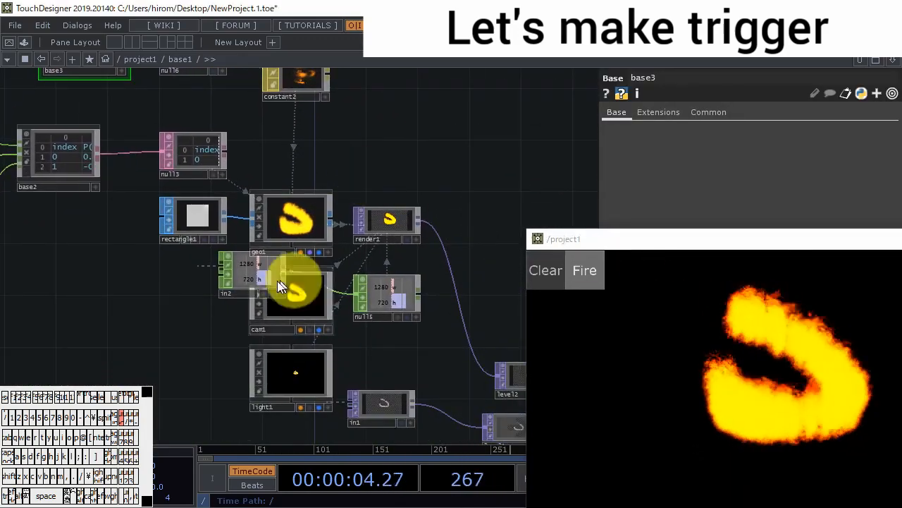
{"action": "scroll", "coordinate": [479, 275], "scroll_direction": "down", "scroll_amount": 3}
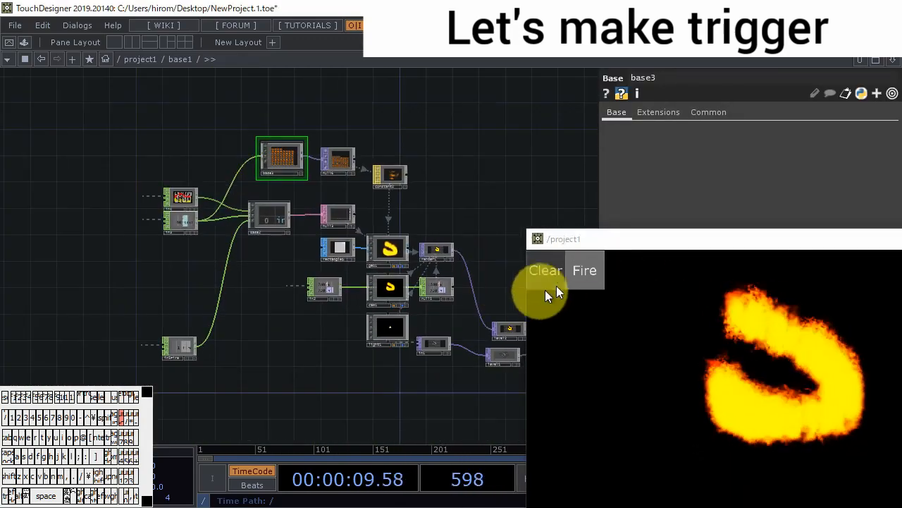
{"action": "left_click", "coordinate": [587, 277]}
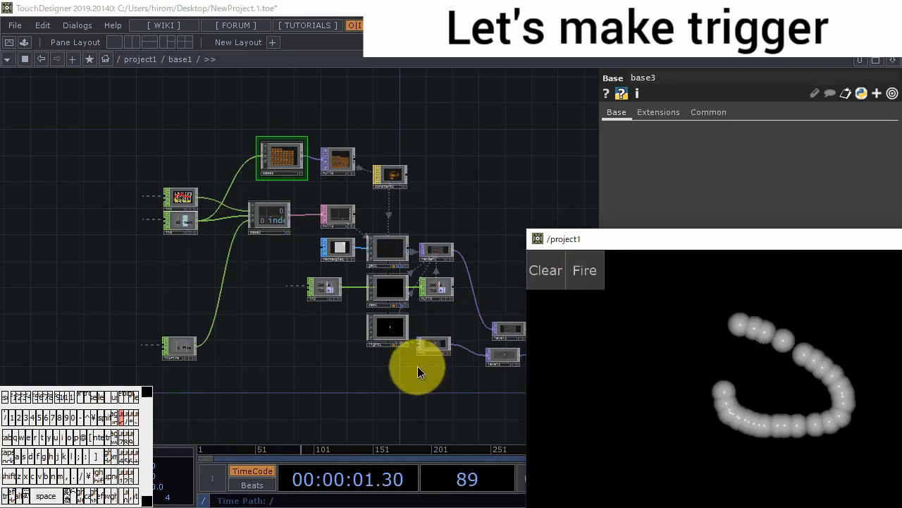
- Go up to the project1 network and rename base1 as make_trigger_and_fire
{"action": "left_click_drag", "start_coordinate": [409, 360], "coordinate": [346, 348]}
{"action": "scroll", "coordinate": [352, 354], "scroll_direction": "down", "scroll_amount": 6}
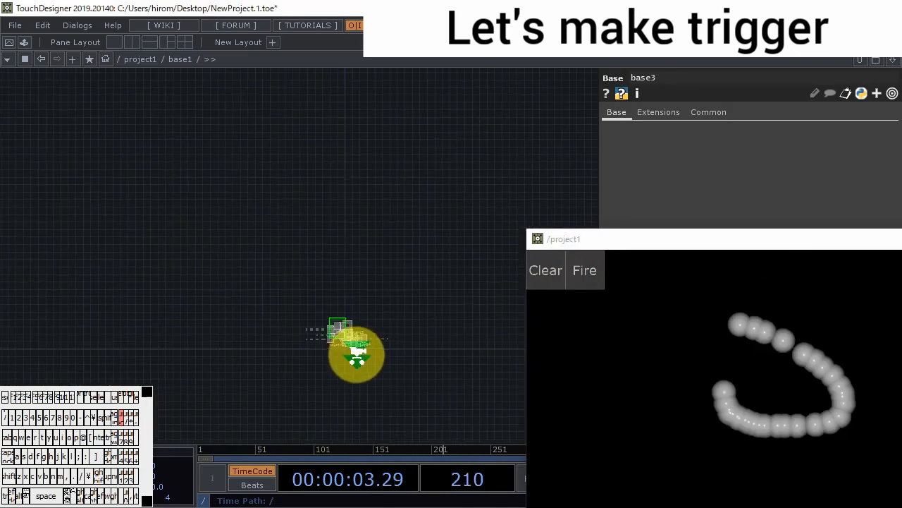
{"action": "scroll", "coordinate": [363, 359], "scroll_direction": "down", "scroll_amount": 5}
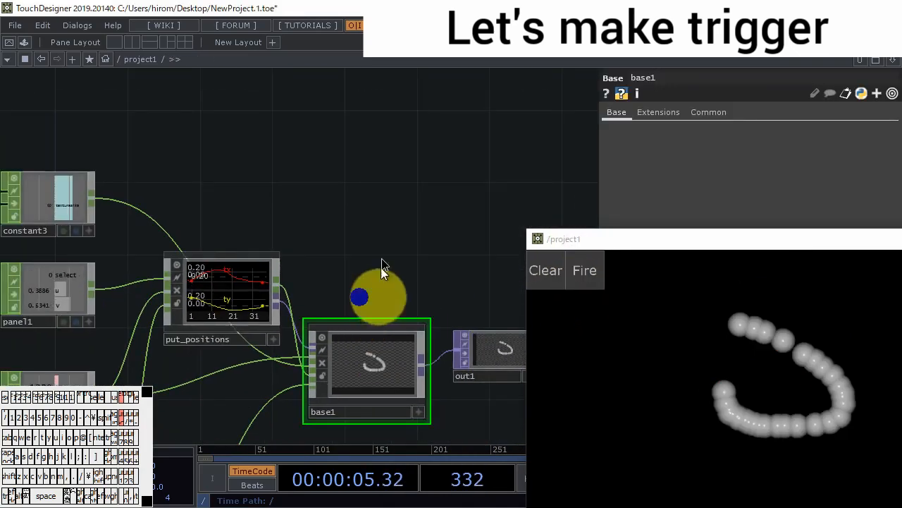
{"action": "left_click", "coordinate": [358, 286]}
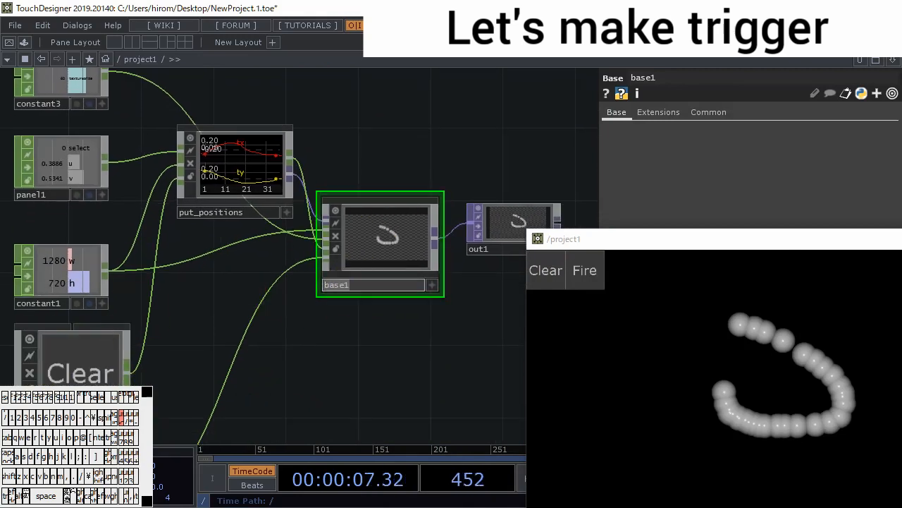
{"action": "type", "text": "meke"}
{"action": "key", "text": "BackSpace"}
{"action": "key", "text": "BackSpace"}
{"action": "key", "text": "BackSpace"}
{"action": "type", "text": "ake"}
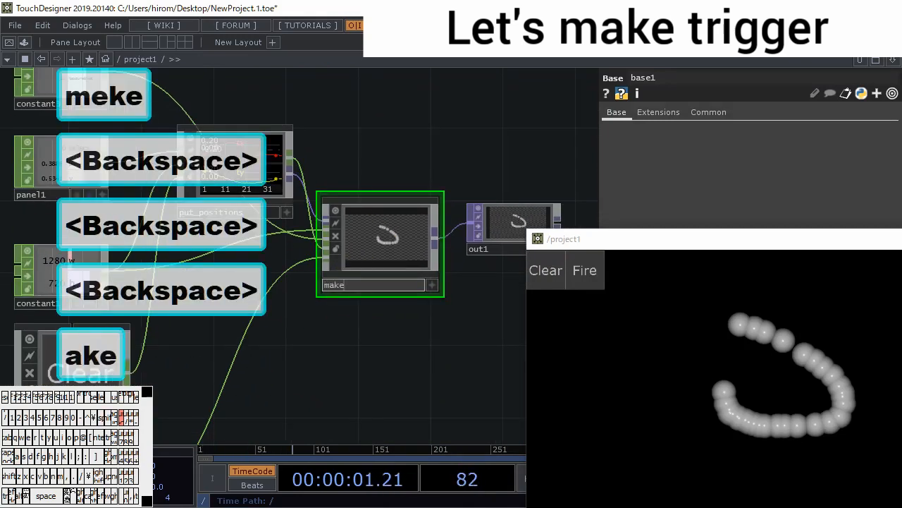
{"action": "type", "text": " trigger and fire"}
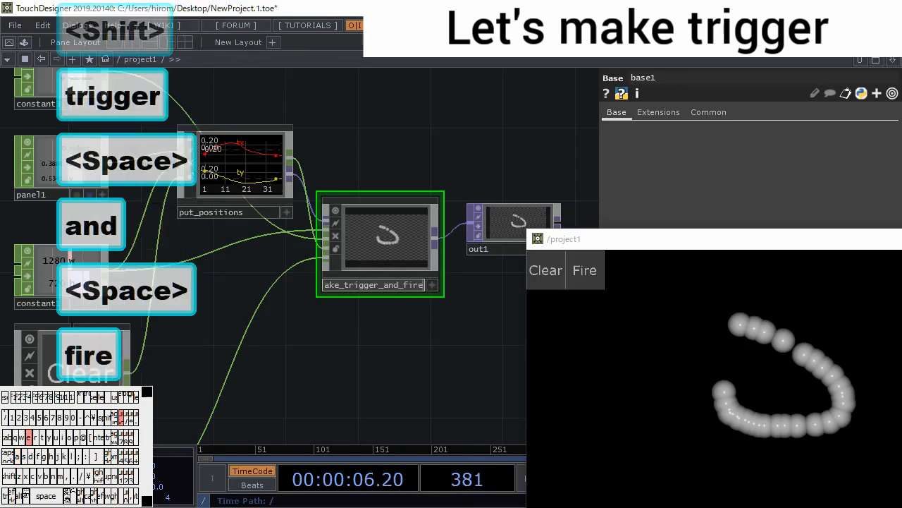
{"action": "left_click", "coordinate": [669, 292]}
- Clear the drawing, place several separate dots across the output window and set them alight with Fire
{"action": "left_click", "coordinate": [560, 280]}
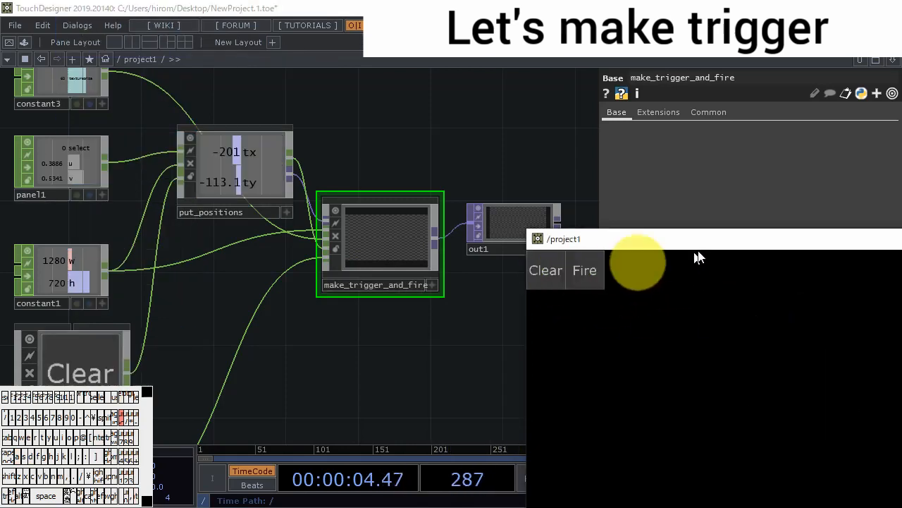
{"action": "left_click_drag", "start_coordinate": [707, 241], "coordinate": [698, 105]}
{"action": "left_click", "coordinate": [696, 212]}
{"action": "left_click", "coordinate": [827, 235]}
{"action": "left_click", "coordinate": [734, 292]}
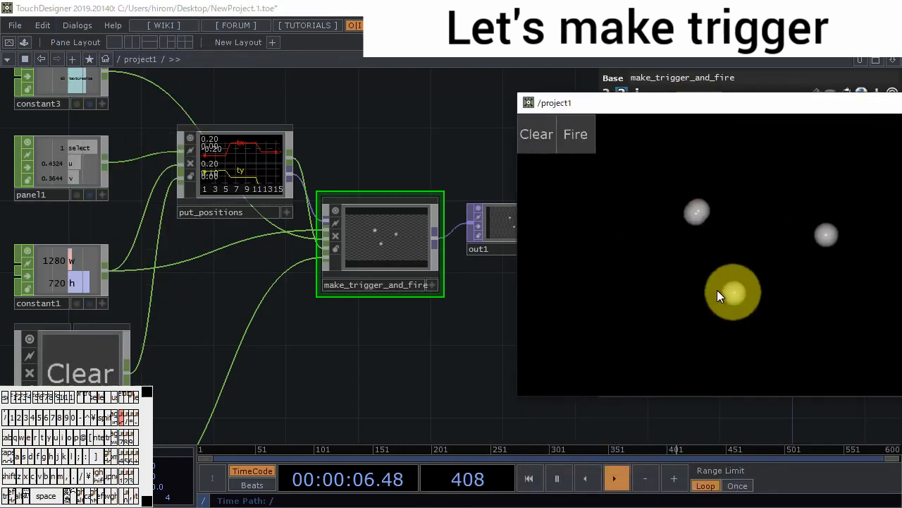
{"action": "left_click", "coordinate": [650, 296]}
{"action": "left_click", "coordinate": [799, 328]}
{"action": "left_click", "coordinate": [577, 135]}
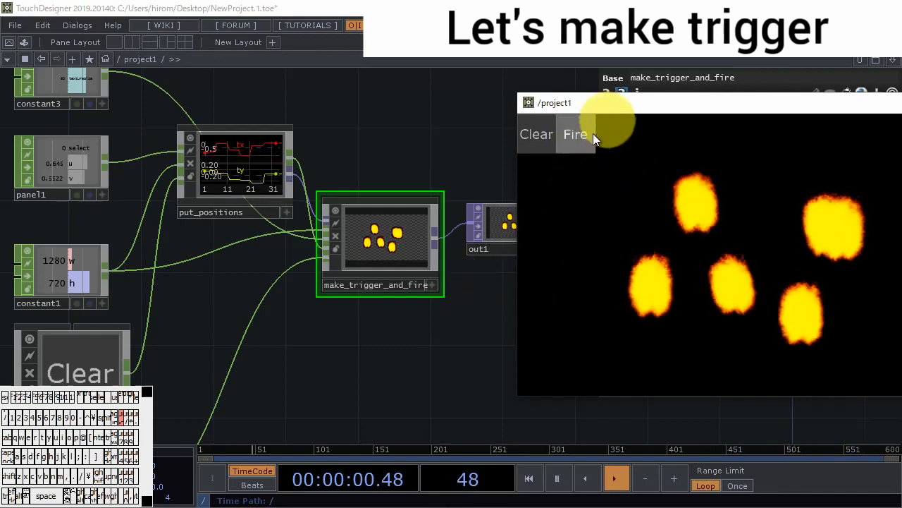
- Enter make_trigger_and_fire and open the base2 network inside it, at the in3 fire input
{"action": "double_click", "coordinate": [328, 243]}
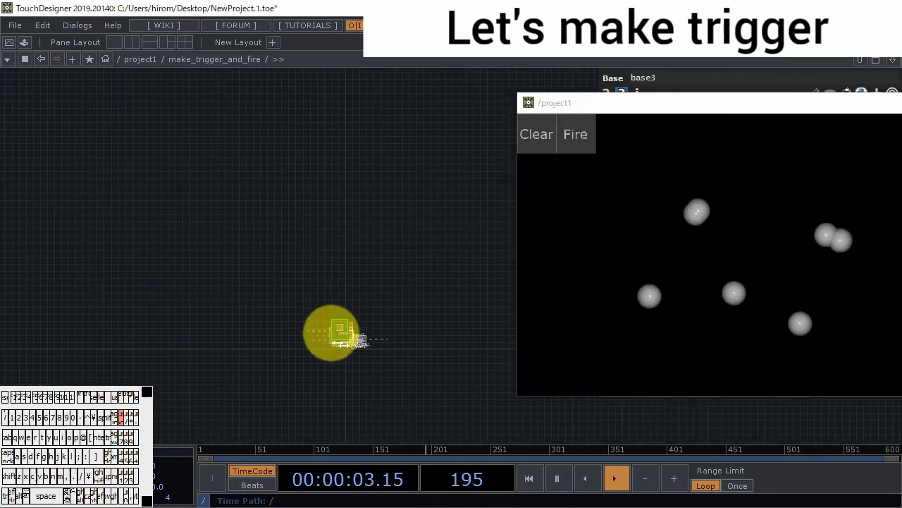
{"action": "scroll", "coordinate": [332, 337], "scroll_direction": "up", "scroll_amount": 3}
{"action": "left_click_drag", "start_coordinate": [227, 268], "coordinate": [344, 264]}
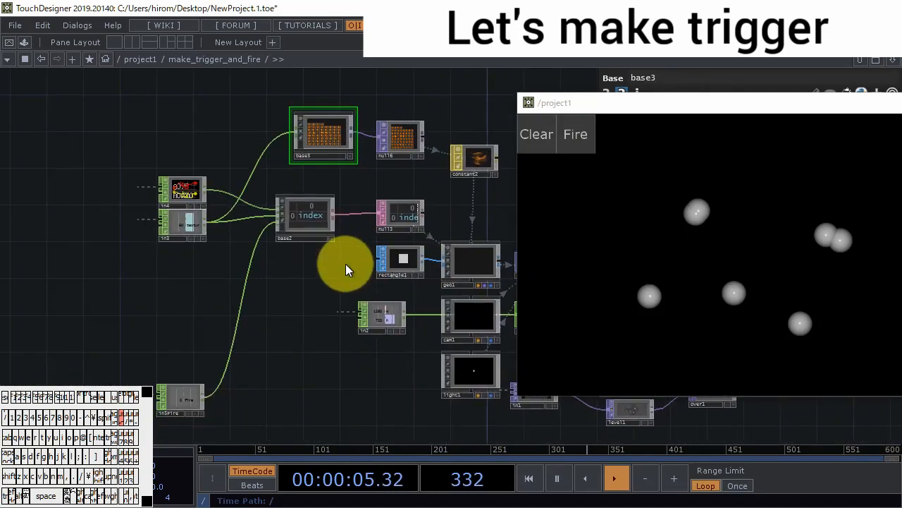
{"action": "scroll", "coordinate": [304, 221], "scroll_direction": "up", "scroll_amount": 3}
{"action": "double_click", "coordinate": [304, 222]}
{"action": "scroll", "coordinate": [258, 332], "scroll_direction": "up", "scroll_amount": 4}
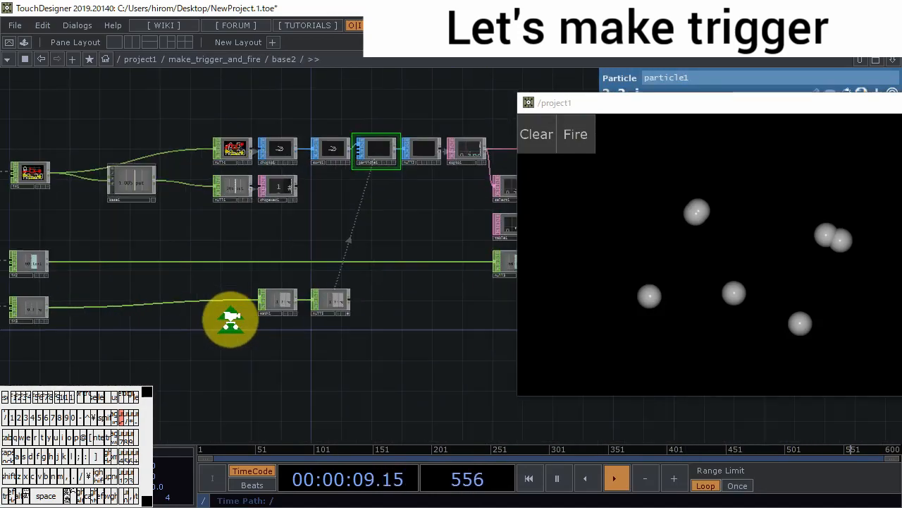
{"action": "left_click_drag", "start_coordinate": [359, 256], "coordinate": [410, 229]}
- Add a Trail CHOP below the in3 to math1 connection and feed it from in3
{"action": "key", "text": "Tab"}
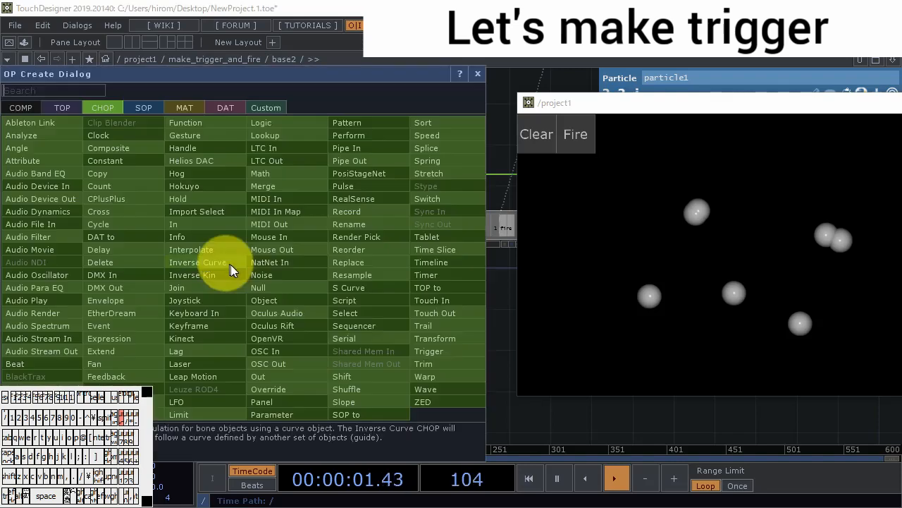
{"action": "left_click", "coordinate": [436, 327]}
{"action": "left_click", "coordinate": [270, 293]}
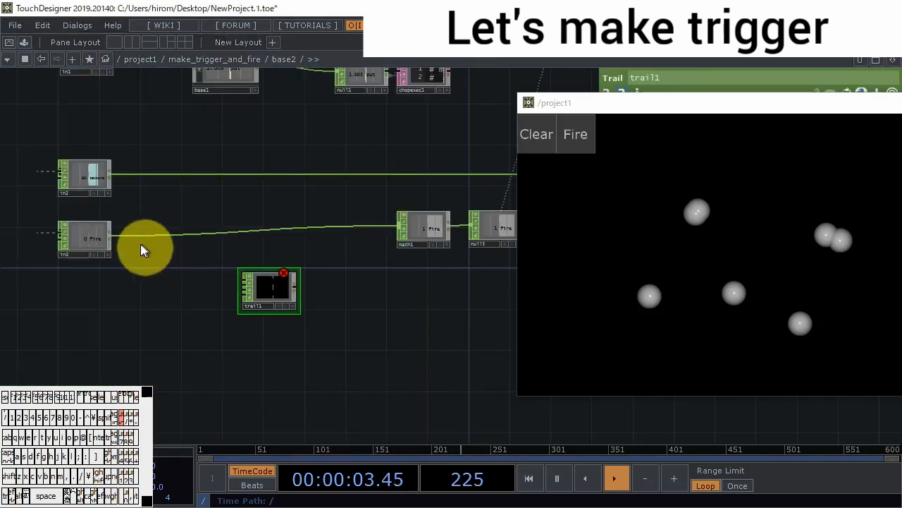
{"action": "scroll", "coordinate": [275, 293], "scroll_direction": "up", "scroll_amount": 5}
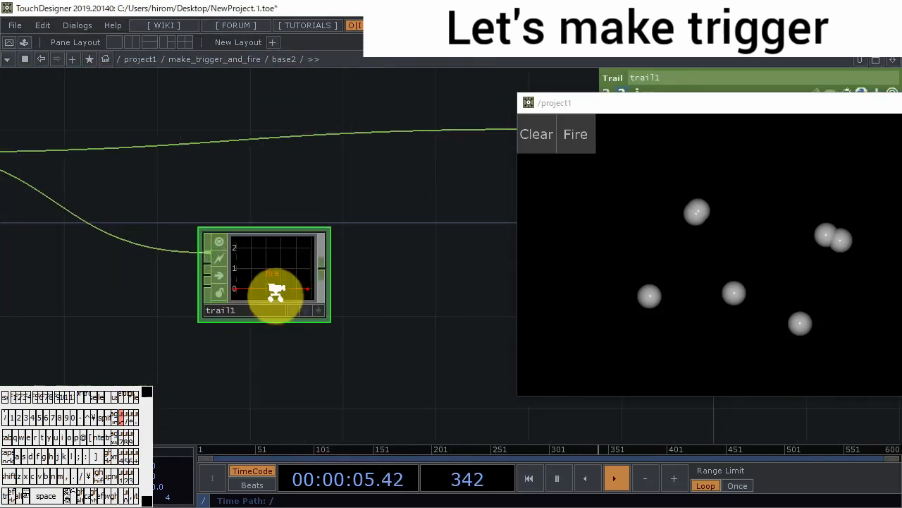
- Toggle Fire on and off and examine the fire channel's signal in trail1
{"action": "left_click", "coordinate": [578, 134]}
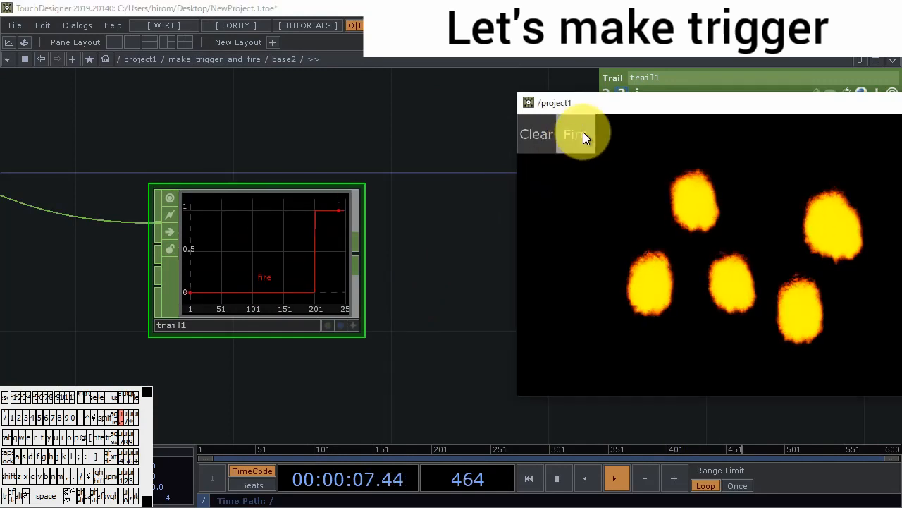
{"action": "left_click", "coordinate": [583, 132]}
{"action": "scroll", "coordinate": [380, 341], "scroll_direction": "down", "scroll_amount": 5}
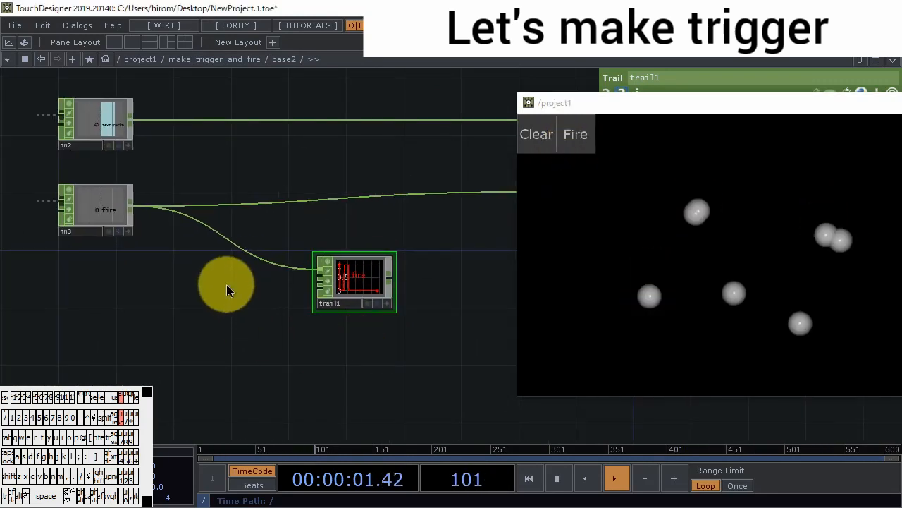
- Add a Lag CHOP fed from in3, connect its output to trail1 and place it between the two
{"action": "key", "text": "Tab"}
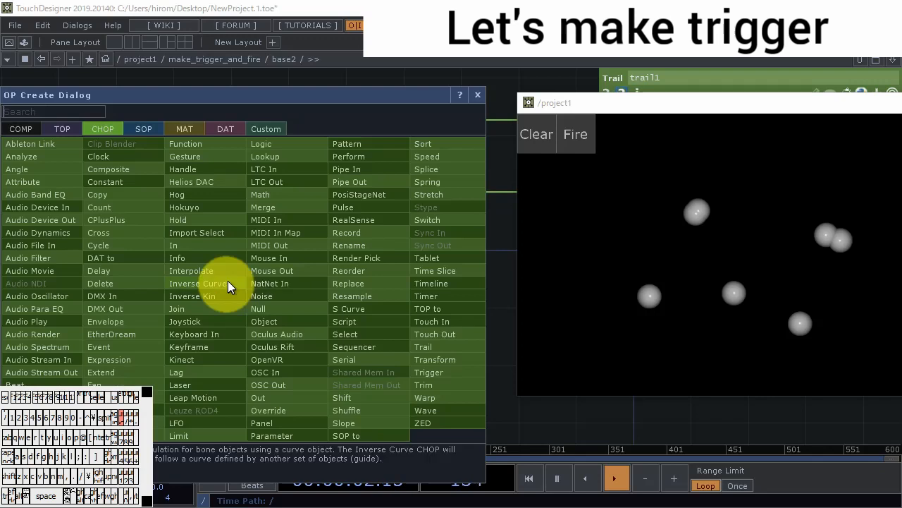
{"action": "left_click", "coordinate": [220, 376]}
{"action": "left_click", "coordinate": [237, 323]}
{"action": "left_click_drag", "start_coordinate": [134, 210], "coordinate": [206, 311]}
{"action": "left_click_drag", "start_coordinate": [274, 317], "coordinate": [297, 284]}
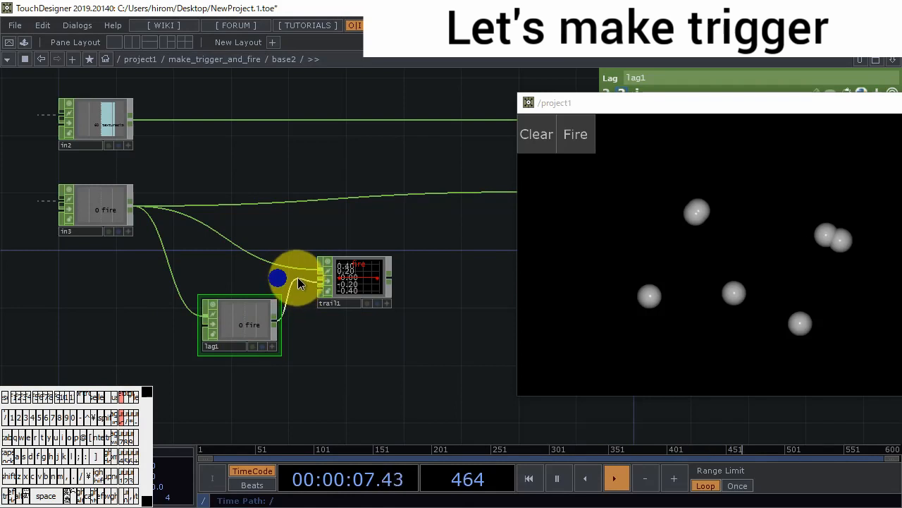
{"action": "left_click_drag", "start_coordinate": [256, 312], "coordinate": [198, 285]}
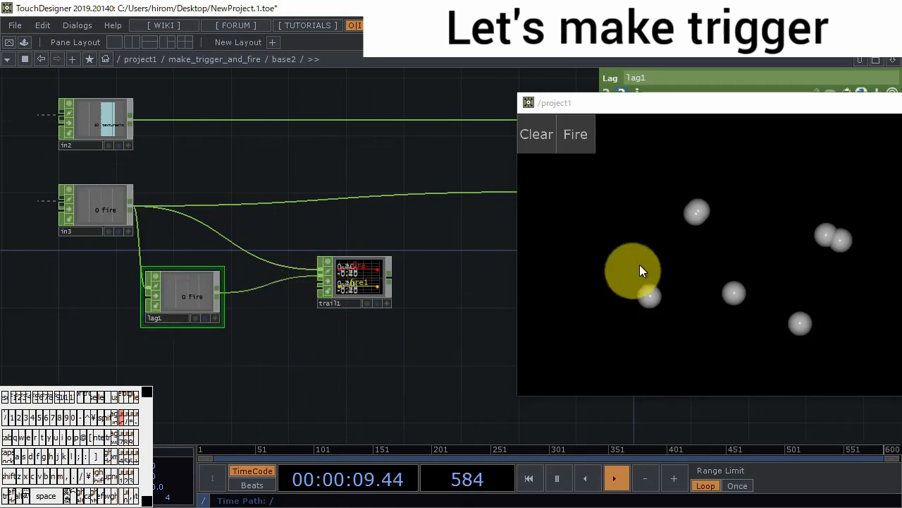
- Toggle Fire repeatedly and compare the raw and lagged fire signals in trail1
{"action": "scroll", "coordinate": [310, 289], "scroll_direction": "up", "scroll_amount": 3}
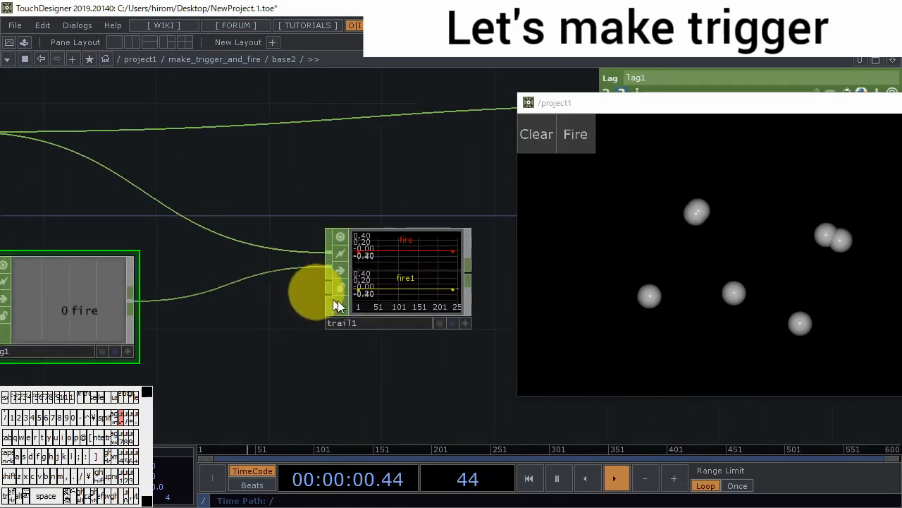
{"action": "left_click", "coordinate": [588, 142]}
{"action": "left_click", "coordinate": [588, 143]}
{"action": "scroll", "coordinate": [468, 259], "scroll_direction": "up", "scroll_amount": 2}
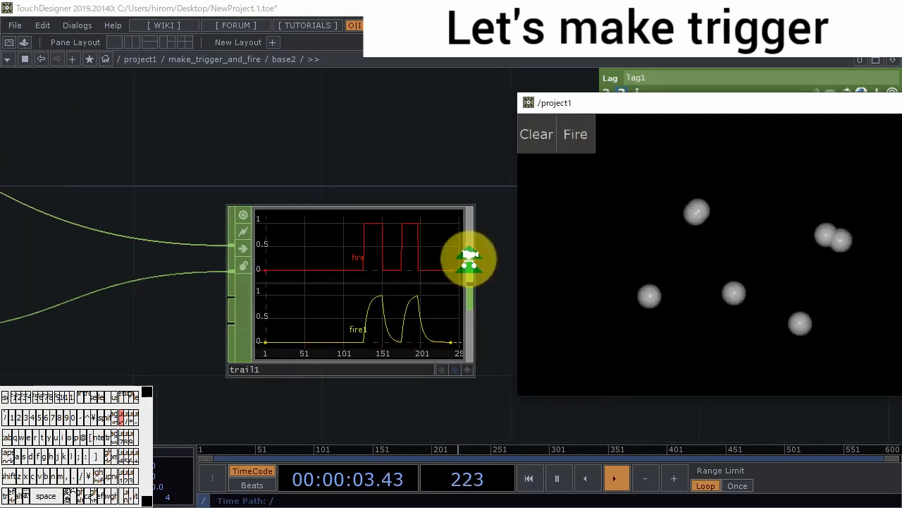
{"action": "scroll", "coordinate": [468, 260], "scroll_direction": "up", "scroll_amount": 2}
{"action": "left_click", "coordinate": [573, 143]}
{"action": "left_click", "coordinate": [573, 142]}
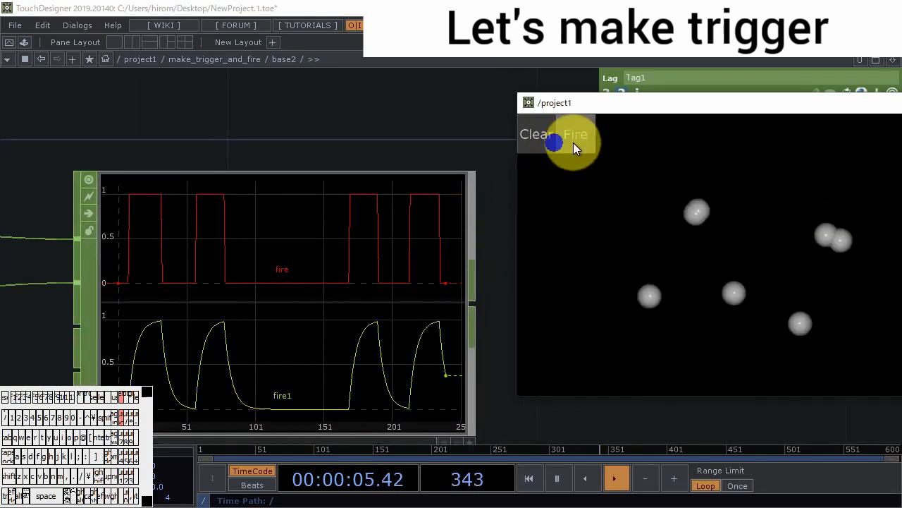
{"action": "left_click", "coordinate": [573, 143]}
- Add a Logic CHOP fed from lag1 and connect its output to trail1
{"action": "scroll", "coordinate": [402, 321], "scroll_direction": "down", "scroll_amount": 4}
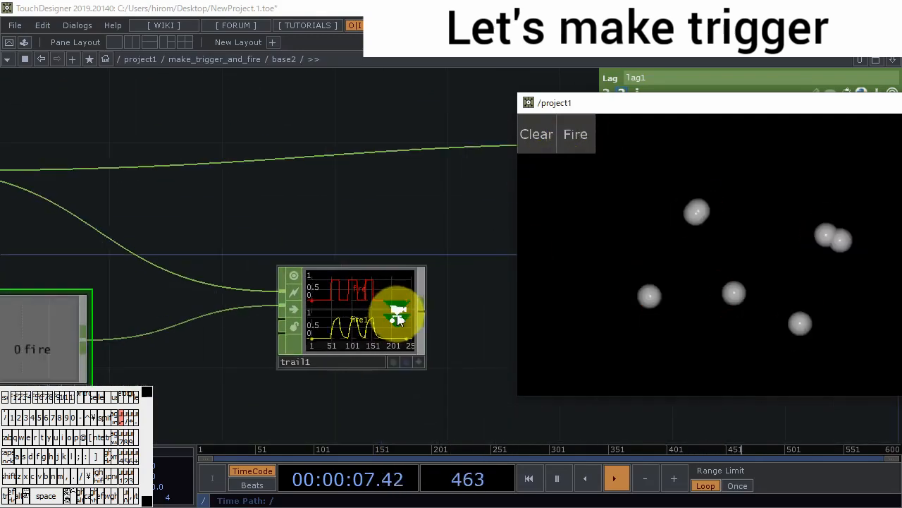
{"action": "scroll", "coordinate": [399, 320], "scroll_direction": "down", "scroll_amount": 3}
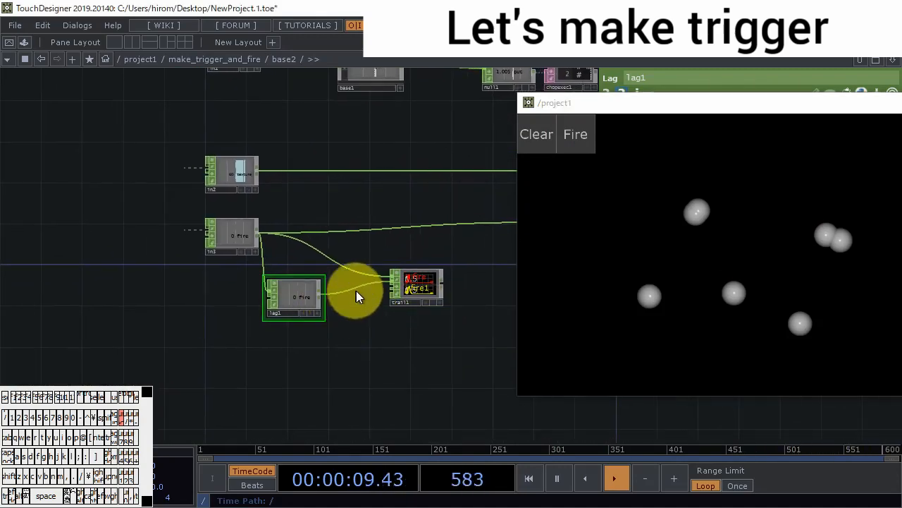
{"action": "key", "text": "Tab"}
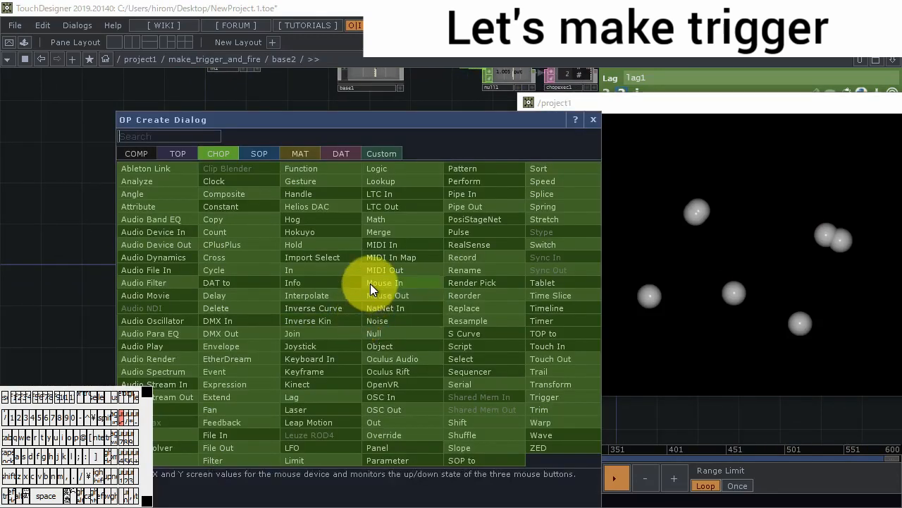
{"action": "left_click", "coordinate": [387, 169]}
{"action": "left_click", "coordinate": [363, 328]}
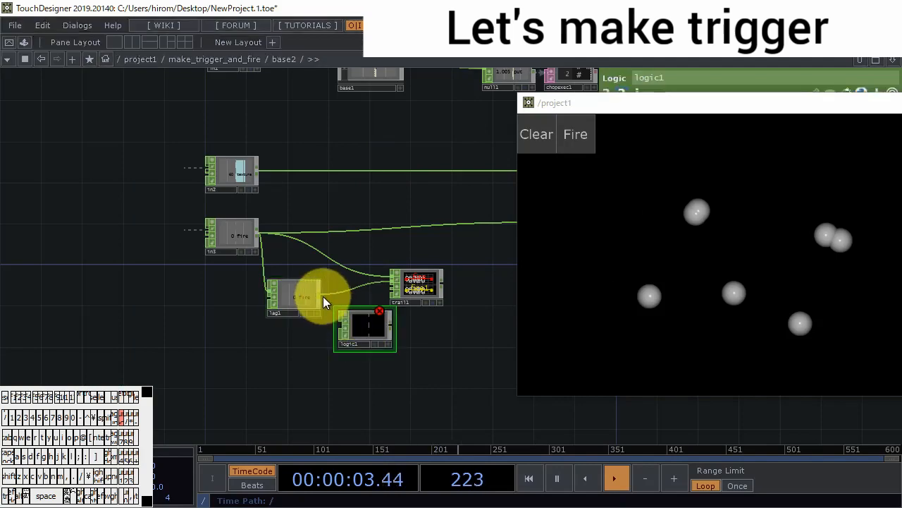
{"action": "mouse_move", "coordinate": [322, 295]}
{"action": "left_mouse_down"}
{"action": "mouse_move", "coordinate": [338, 325]}
{"action": "mouse_move", "coordinate": [365, 339]}
{"action": "left_mouse_up"}
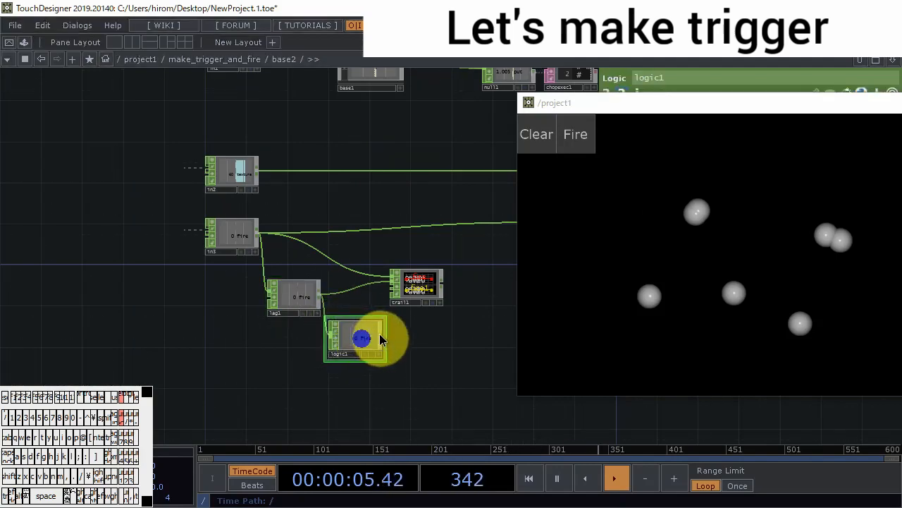
- Toggle Fire on and off and compare the raw, lagged and logic signals in trail1
{"action": "scroll", "coordinate": [413, 290], "scroll_direction": "up", "scroll_amount": 5}
{"action": "scroll", "coordinate": [454, 277], "scroll_direction": "up", "scroll_amount": 3}
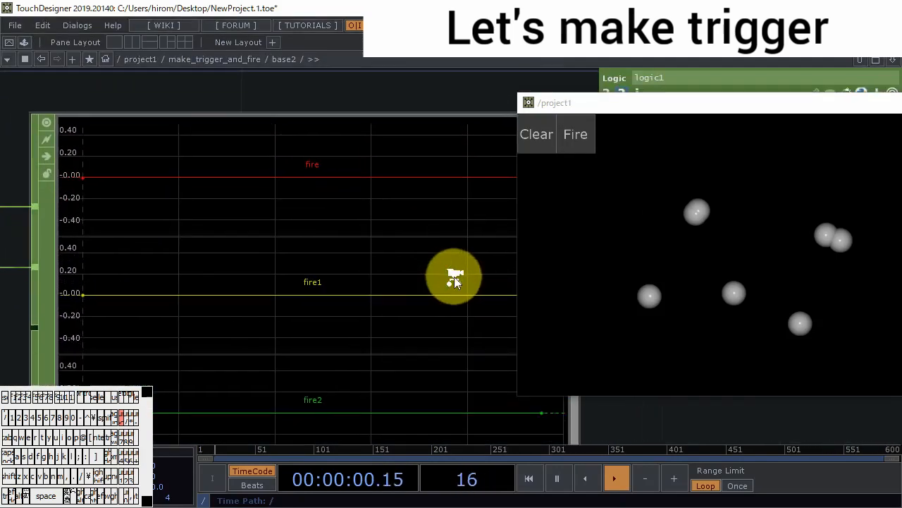
{"action": "scroll", "coordinate": [454, 277], "scroll_direction": "down", "scroll_amount": 3}
{"action": "left_click", "coordinate": [577, 137]}
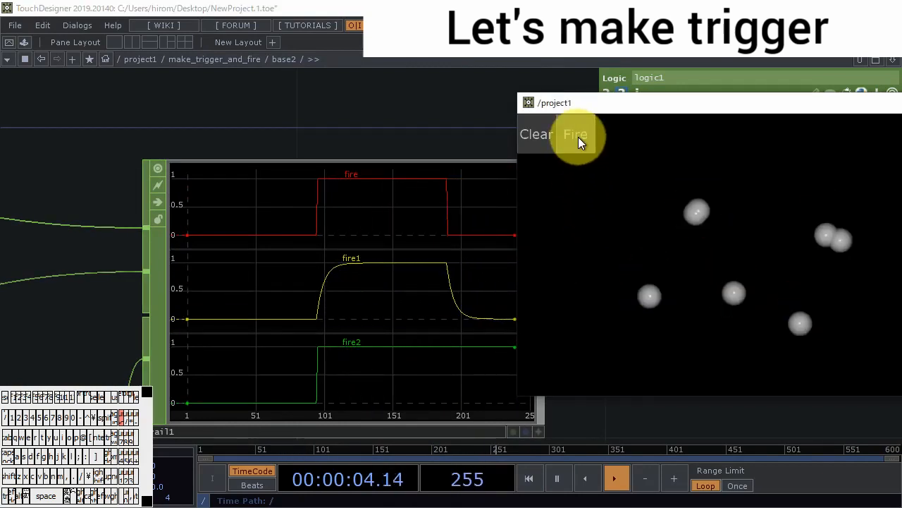
{"action": "left_click", "coordinate": [578, 137]}
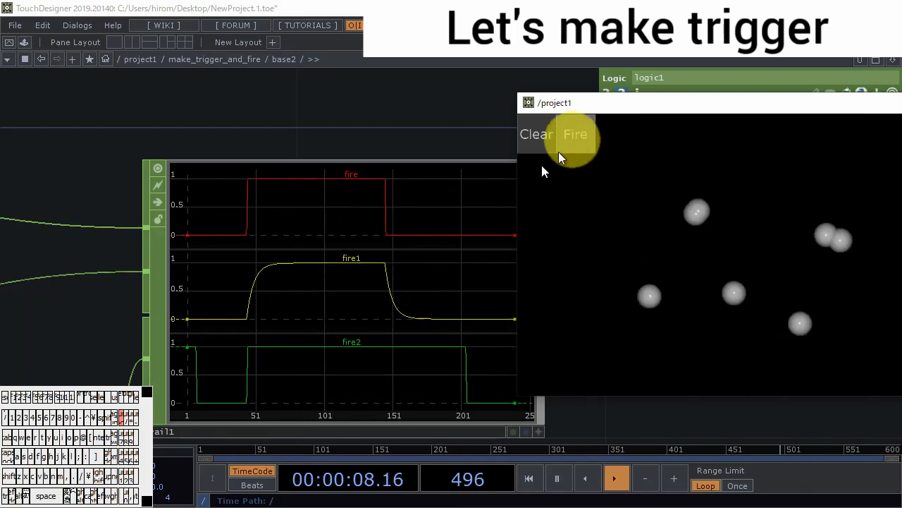
- Cut the lag1, logic1 and trail1 operators out of the base2 network
{"action": "scroll", "coordinate": [332, 357], "scroll_direction": "down", "scroll_amount": 5}
{"action": "right_click_drag", "start_coordinate": [346, 443], "coordinate": [130, 285]}
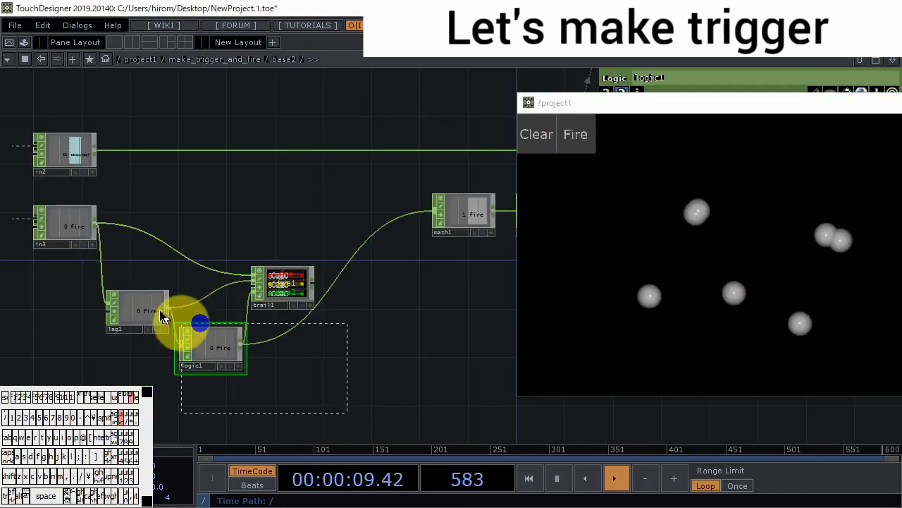
{"action": "key", "text": "ctrl+x"}
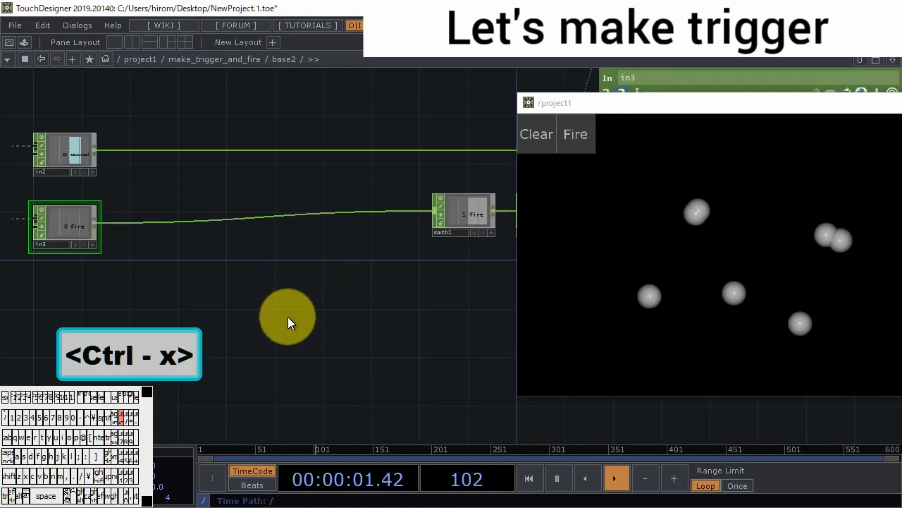
- Return to the make_trigger_and_fire network and paste the lag1, logic1 and trail1 operators into the empty area below in3
{"action": "scroll", "coordinate": [323, 331], "scroll_direction": "down", "scroll_amount": 10}
{"action": "left_click_drag", "start_coordinate": [329, 423], "coordinate": [420, 224]}
{"action": "left_click_drag", "start_coordinate": [385, 295], "coordinate": [307, 311]}
{"action": "left_click_drag", "start_coordinate": [221, 320], "coordinate": [111, 217]}
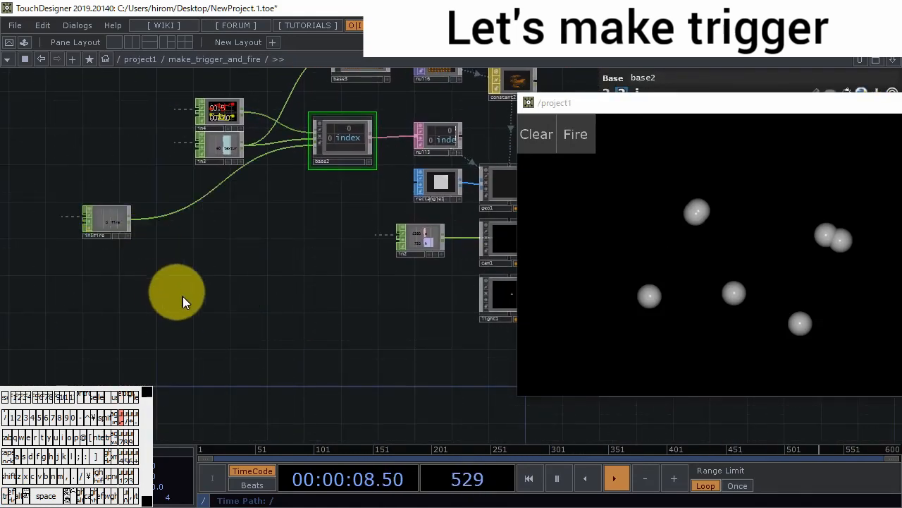
{"action": "key", "text": "ctrl+v"}
{"action": "left_click_drag", "start_coordinate": [189, 250], "coordinate": [196, 311]}
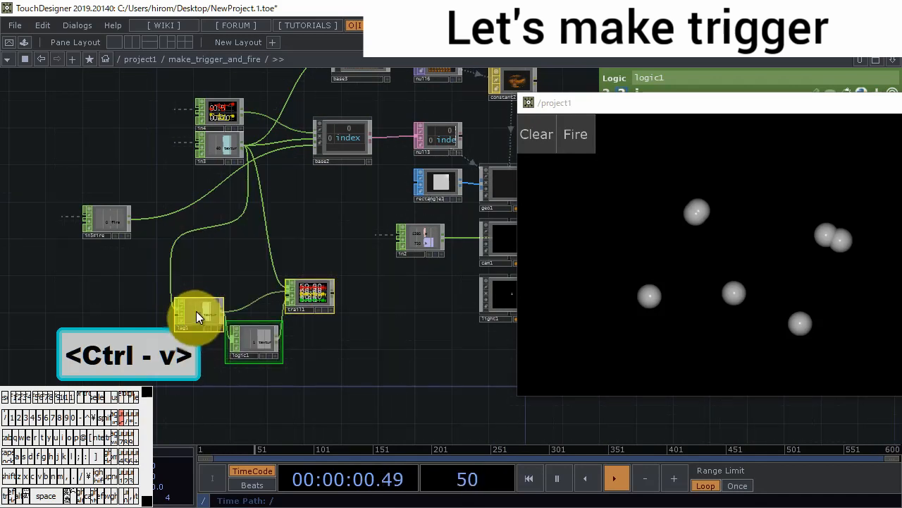
- Rewire the Fire input operator into lag1 and trail1 in place of the in3 connections, and move lag1 up beside trail1
{"action": "left_click_drag", "start_coordinate": [131, 222], "coordinate": [173, 265]}
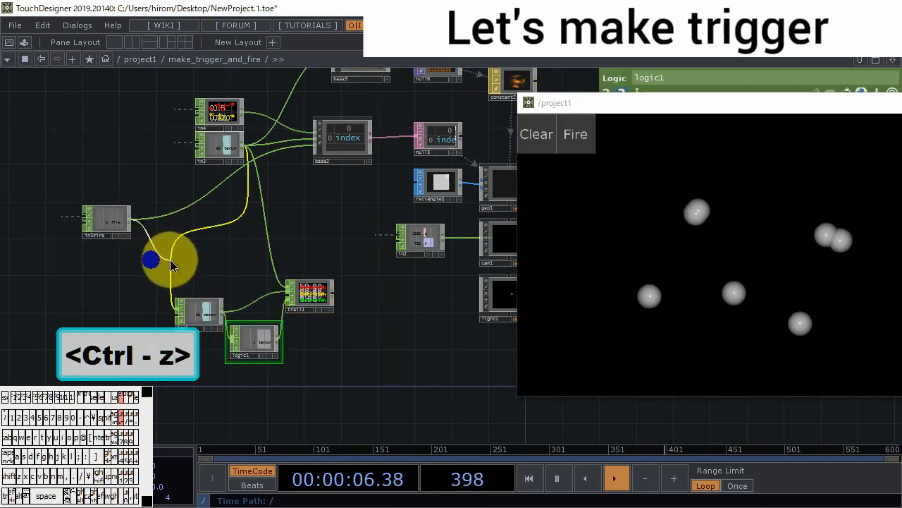
{"action": "left_click_drag", "start_coordinate": [132, 221], "coordinate": [317, 295]}
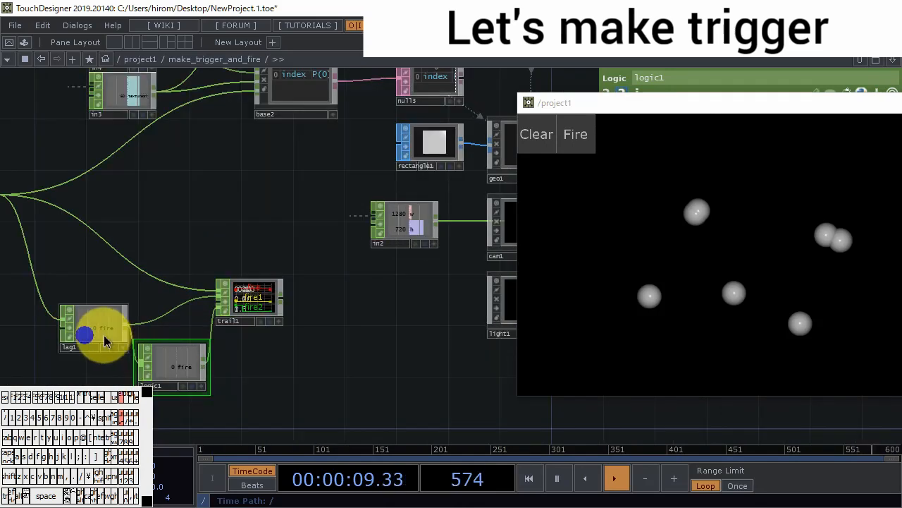
{"action": "left_click_drag", "start_coordinate": [104, 335], "coordinate": [85, 281]}
- Add two Null CHOPs, one fed from lag1 and the other fed from logic1
{"action": "double_click", "coordinate": [211, 232]}
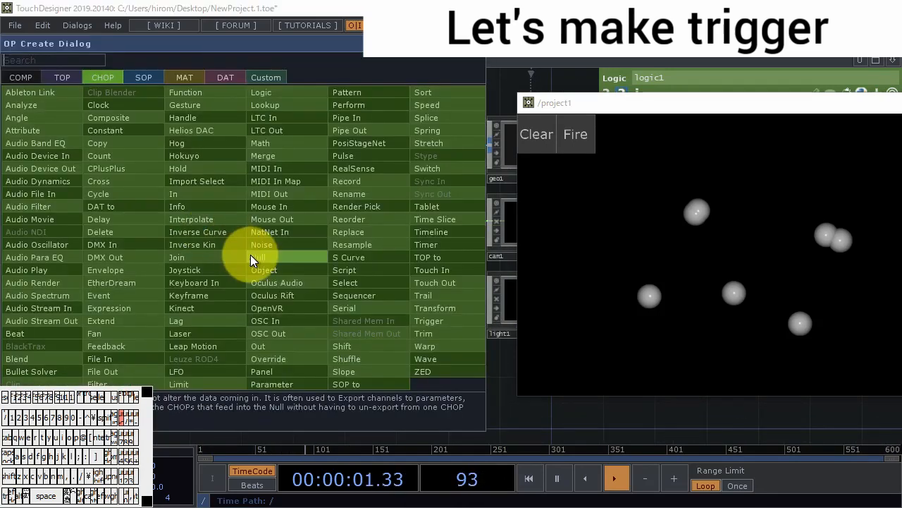
{"action": "left_click", "coordinate": [251, 256]}
{"action": "left_click", "coordinate": [220, 243]}
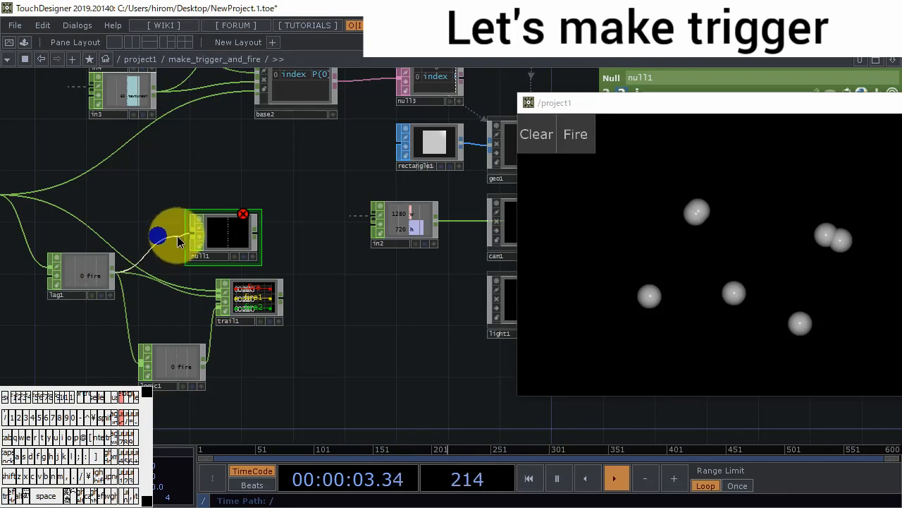
{"action": "left_click_drag", "start_coordinate": [289, 354], "coordinate": [262, 322]}
{"action": "double_click", "coordinate": [261, 322]}
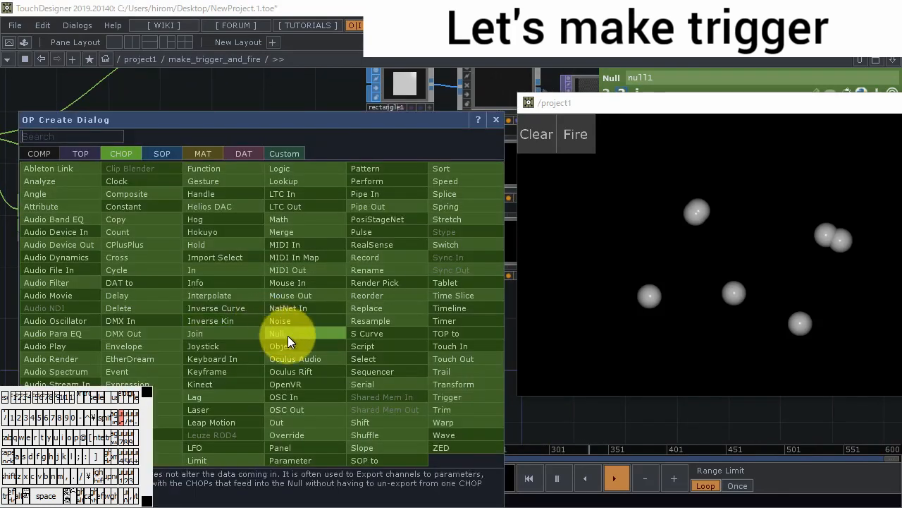
{"action": "left_click", "coordinate": [288, 336]}
{"action": "left_click", "coordinate": [258, 318]}
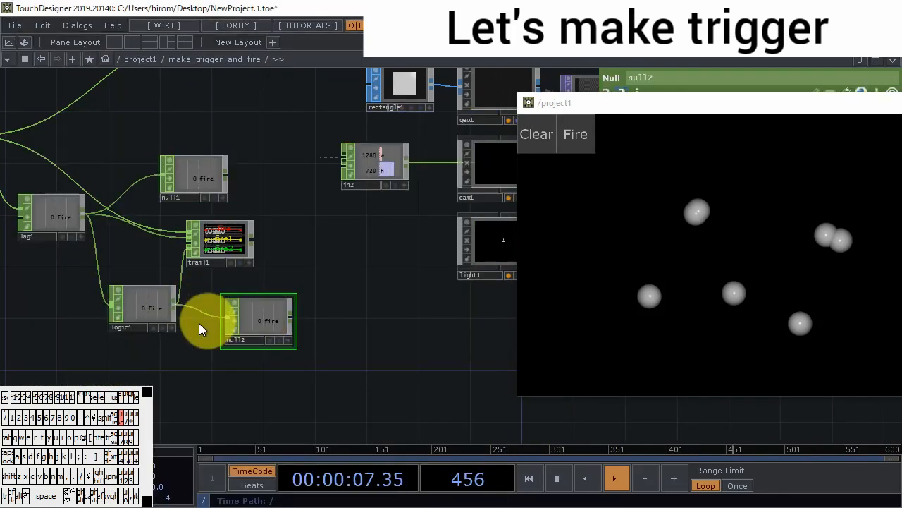
- Connect null2 to base2's fire input, replacing the direct connection from the Fire input operator
{"action": "scroll", "coordinate": [193, 372], "scroll_direction": "down", "scroll_amount": 5}
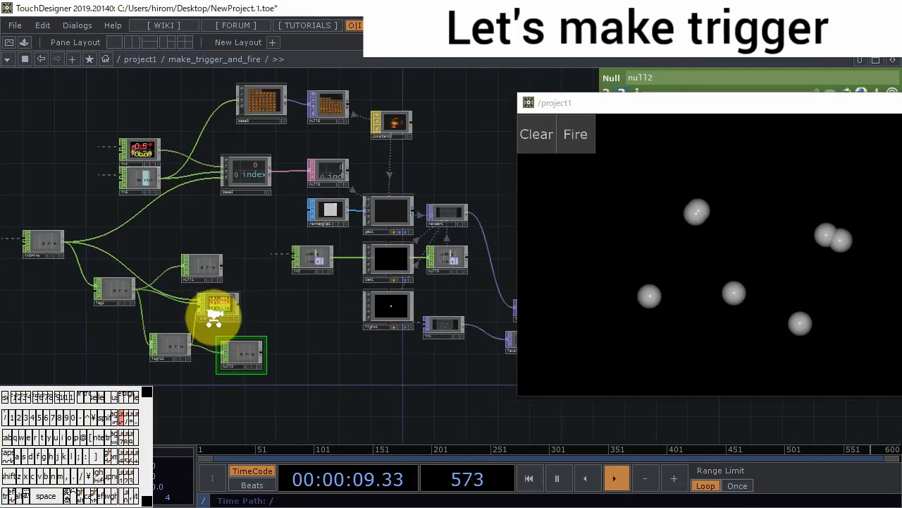
{"action": "scroll", "coordinate": [218, 320], "scroll_direction": "up", "scroll_amount": 2}
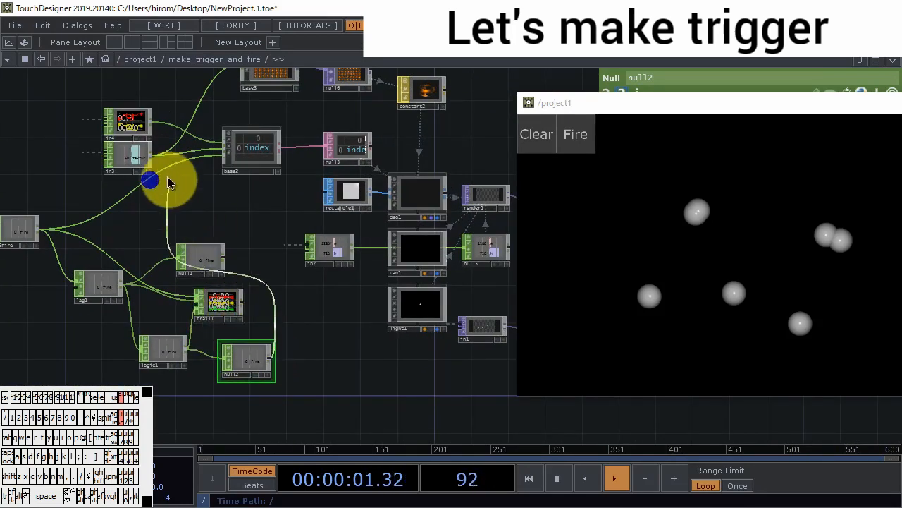
{"action": "left_click_drag", "start_coordinate": [167, 176], "coordinate": [163, 165]}
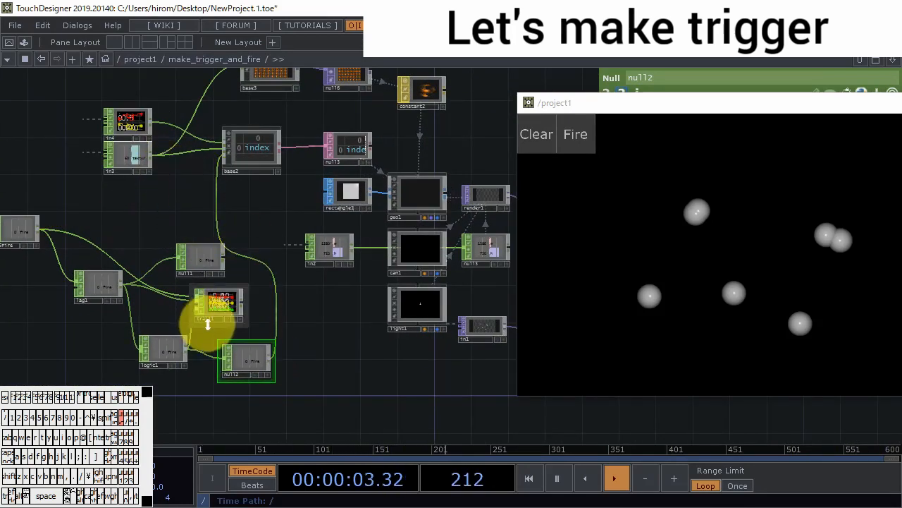
- Link null1's fire channel to the Size of rectangle1 and trigger Fire to test it
{"action": "left_click", "coordinate": [210, 258]}
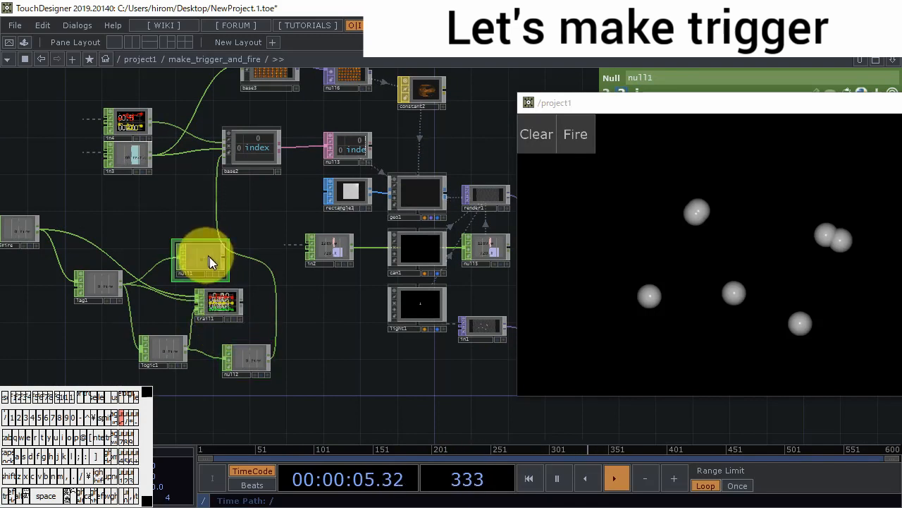
{"action": "left_click", "coordinate": [220, 274]}
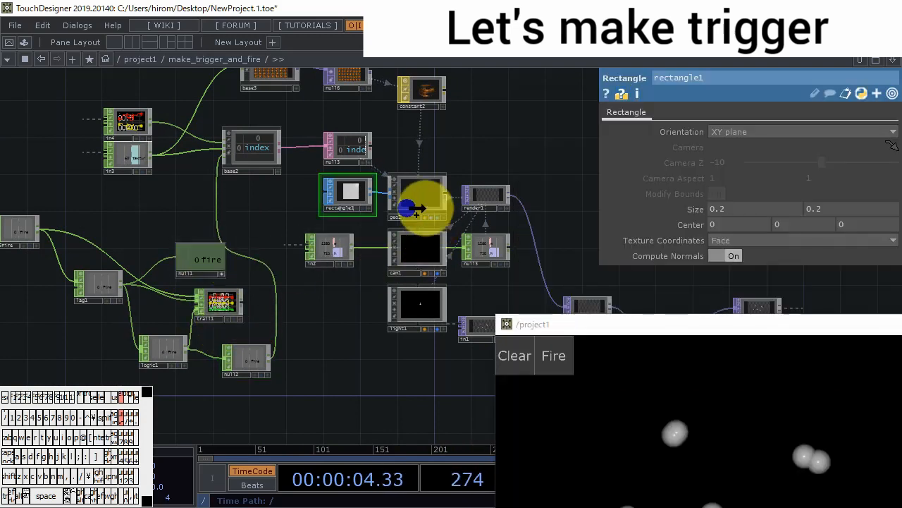
{"action": "left_click_drag", "start_coordinate": [380, 225], "coordinate": [700, 212]}
{"action": "left_click", "coordinate": [701, 208]}
{"action": "left_click_drag", "start_coordinate": [714, 326], "coordinate": [640, 137]}
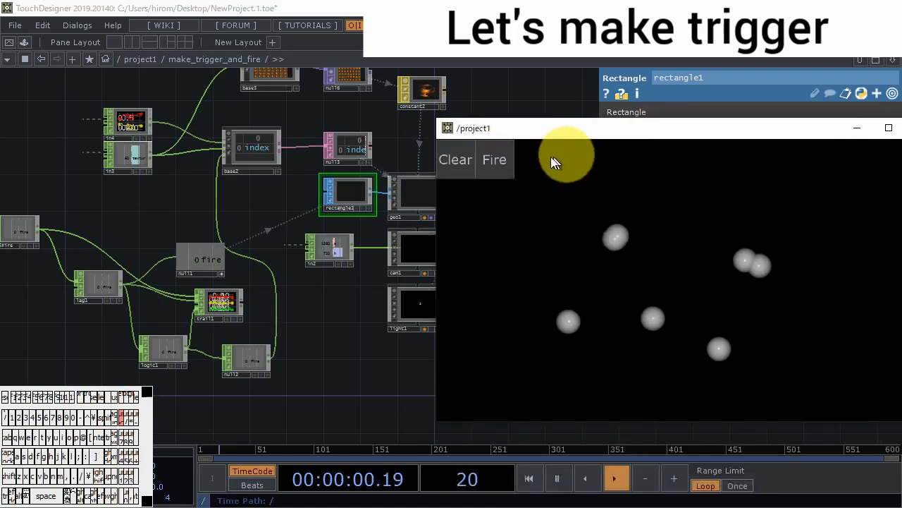
{"action": "left_click", "coordinate": [506, 163]}
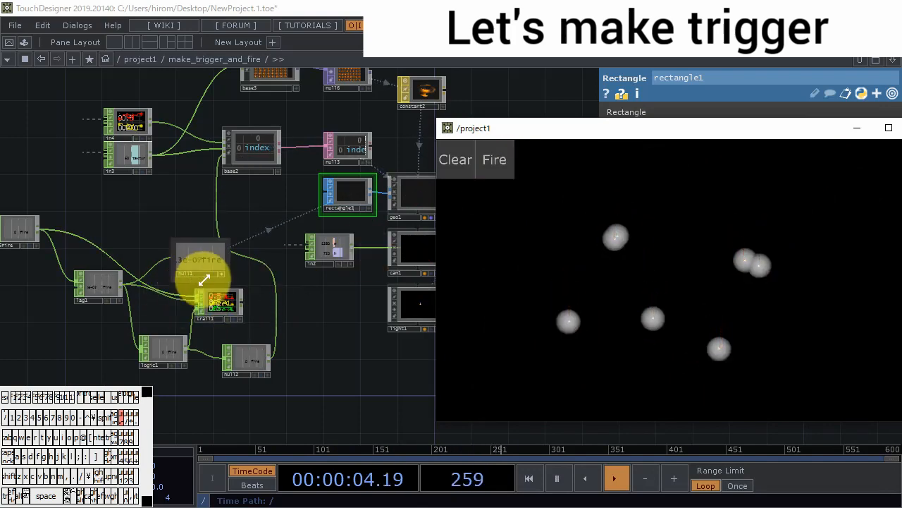
- Move null1 over and insert a Math CHOP between lag1 and null1
{"action": "left_click_drag", "start_coordinate": [219, 271], "coordinate": [238, 248]}
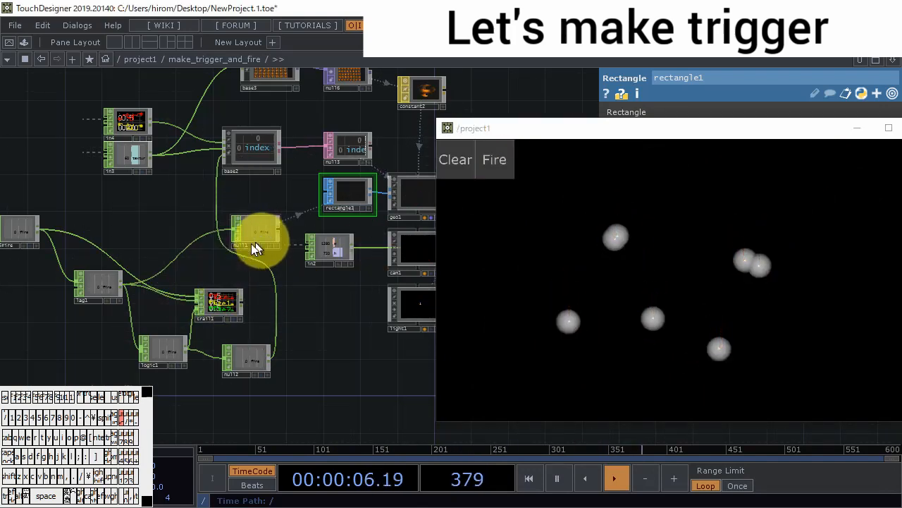
{"action": "right_click", "coordinate": [202, 246]}
{"action": "left_click", "coordinate": [204, 235]}
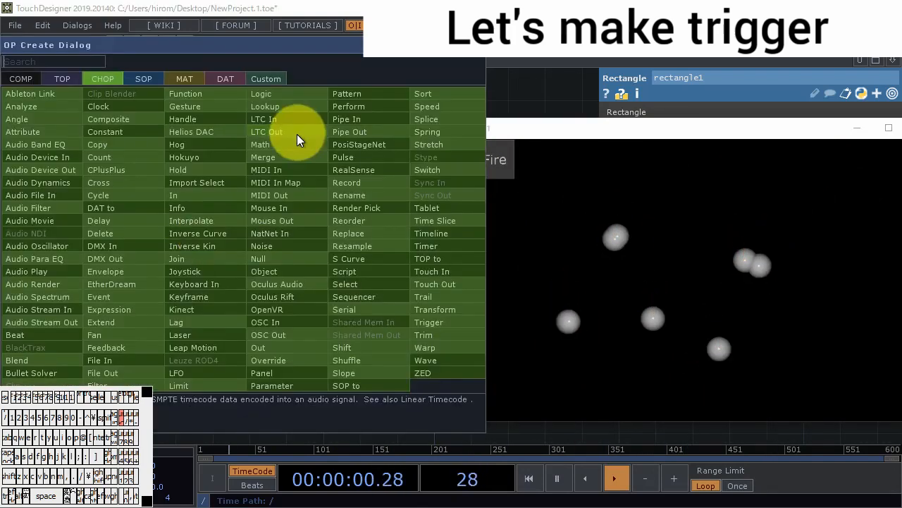
{"action": "left_click", "coordinate": [294, 140]}
{"action": "left_click", "coordinate": [192, 234]}
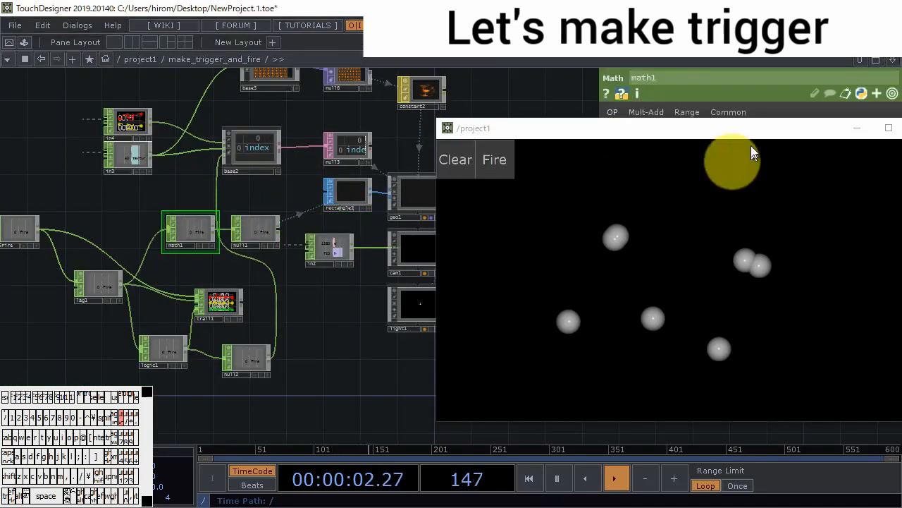
- Set math1's To Range upper value to 0.2 and trigger Fire to test the particle size
{"action": "left_click_drag", "start_coordinate": [740, 129], "coordinate": [742, 237]}
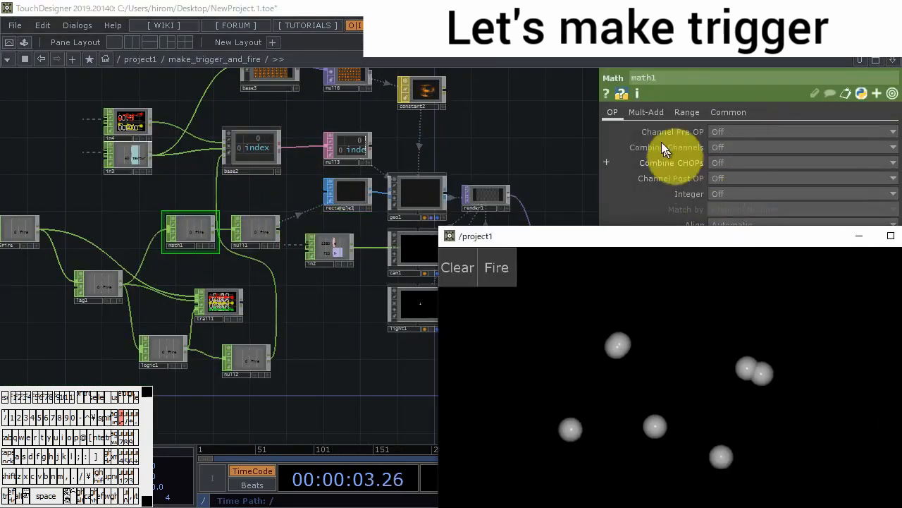
{"action": "left_click", "coordinate": [686, 112]}
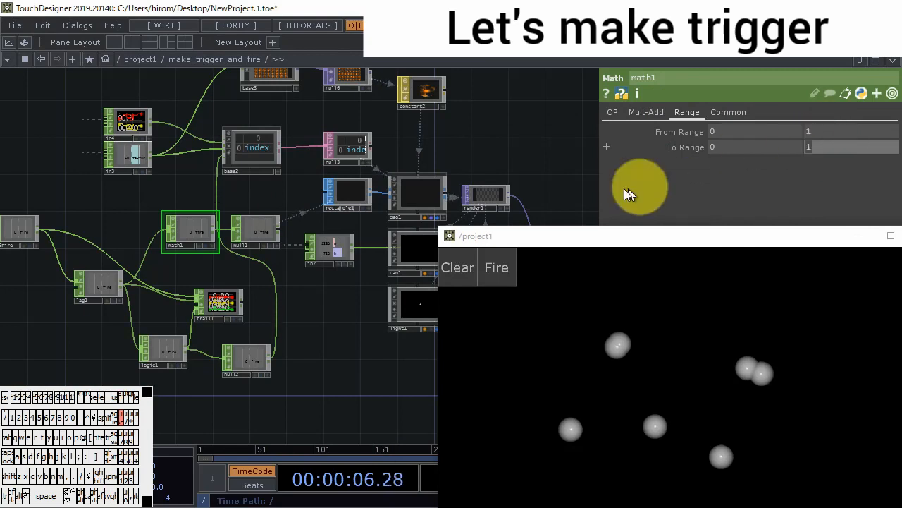
{"action": "type", "text": "0.2"}
{"action": "key", "text": "Return"}
{"action": "left_click", "coordinate": [502, 267]}
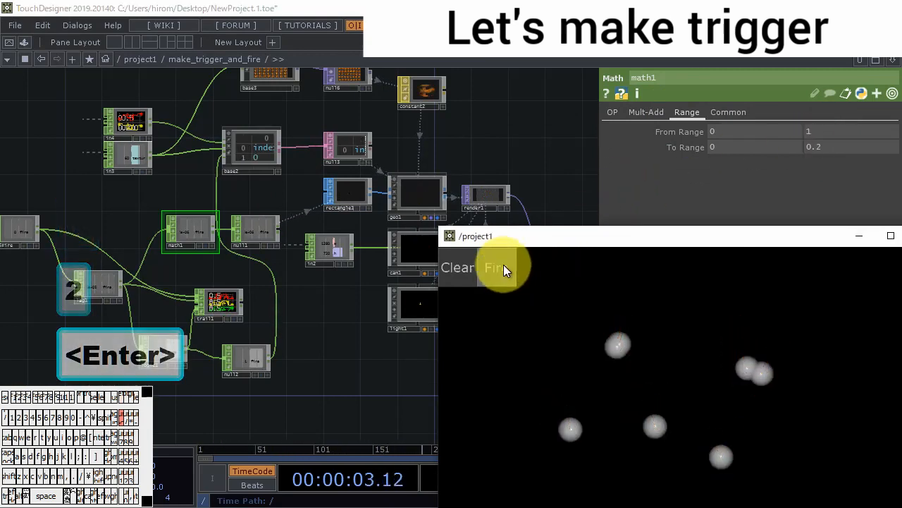
{"action": "left_click", "coordinate": [504, 267]}
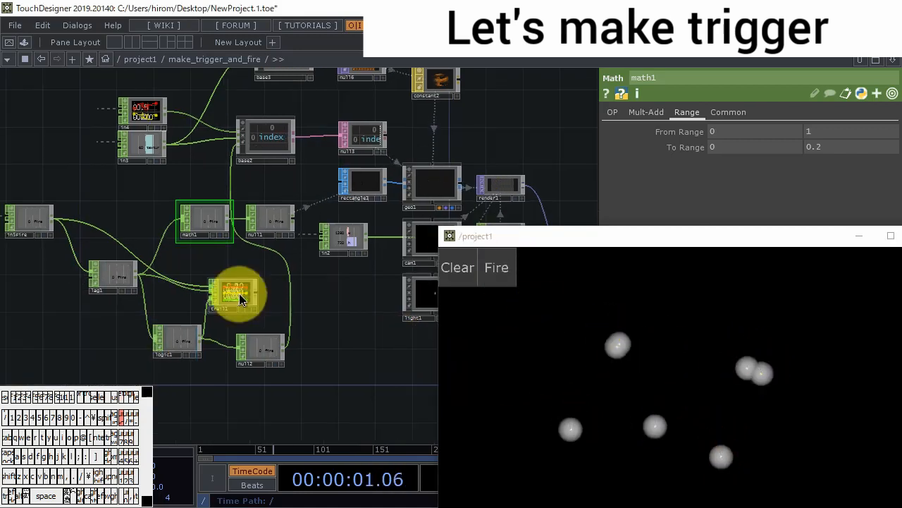
- Collapse trail1, math1, lag1 and logic1 into a new Base COMP, reposition it and enter its network
{"action": "left_click", "coordinate": [234, 295]}
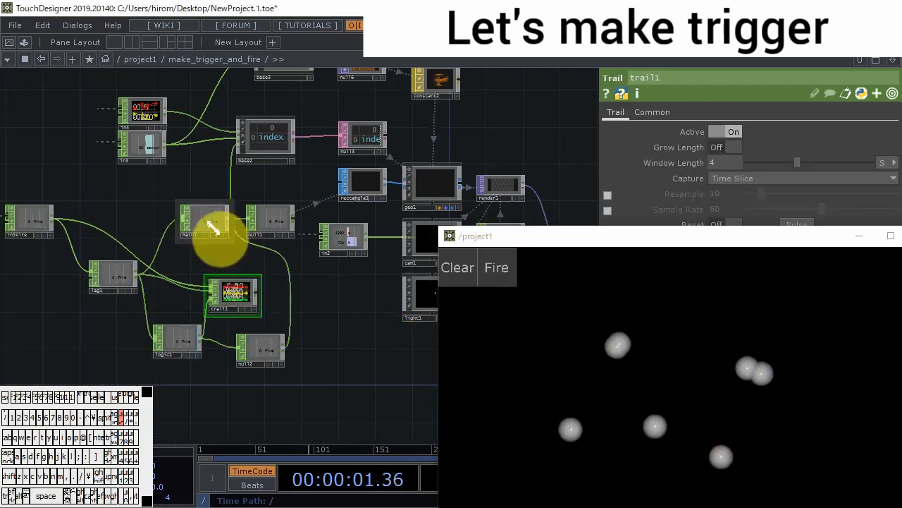
{"action": "left_click", "coordinate": [181, 332], "text": "shift"}
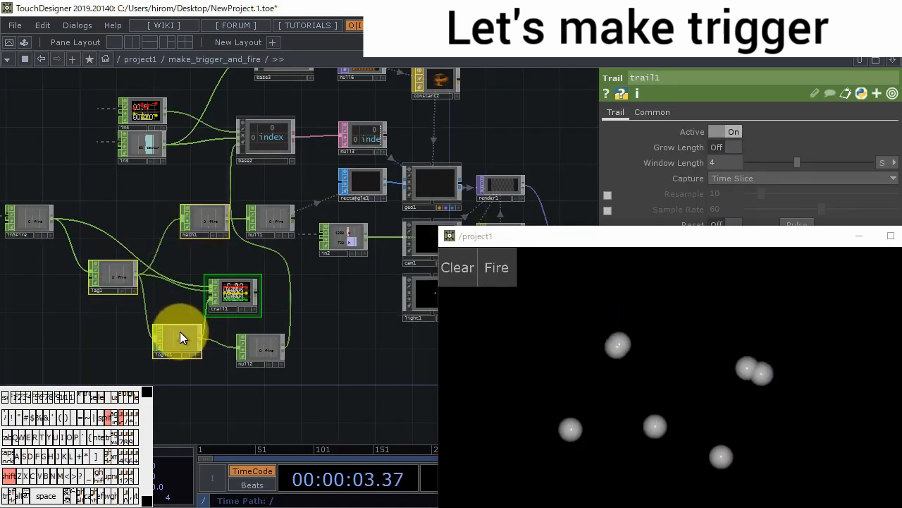
{"action": "right_click", "coordinate": [78, 305]}
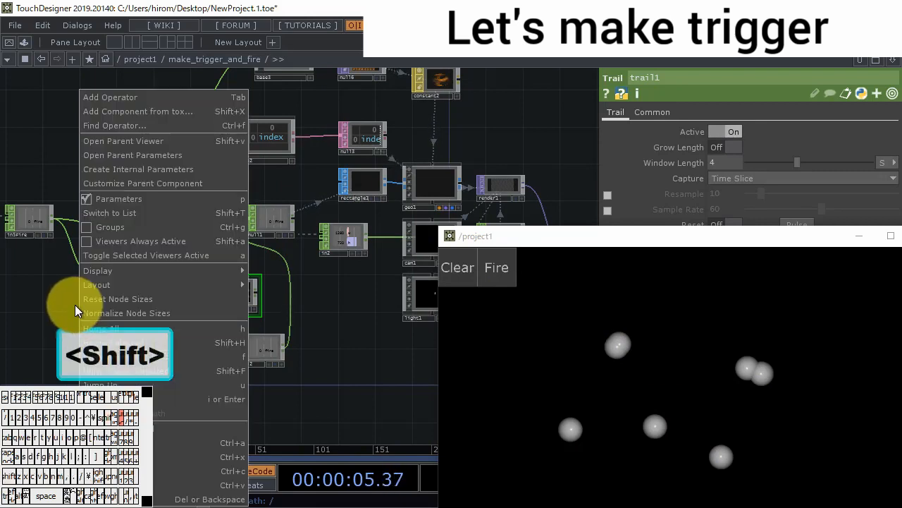
{"action": "left_click", "coordinate": [206, 430]}
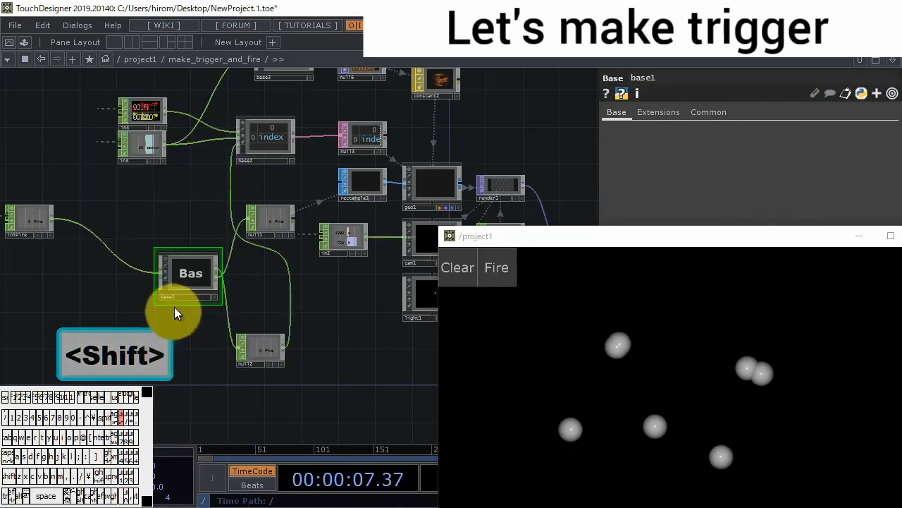
{"action": "left_click_drag", "start_coordinate": [177, 275], "coordinate": [117, 267]}
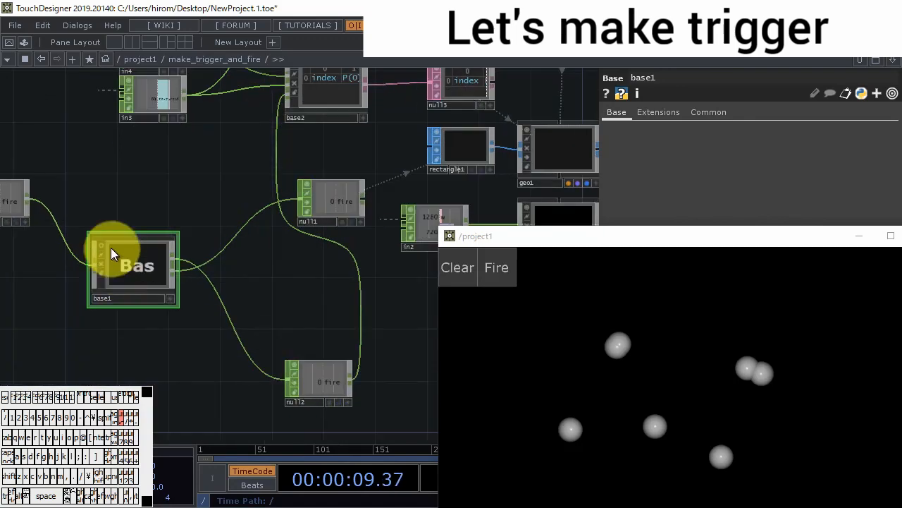
{"action": "double_click", "coordinate": [125, 262]}
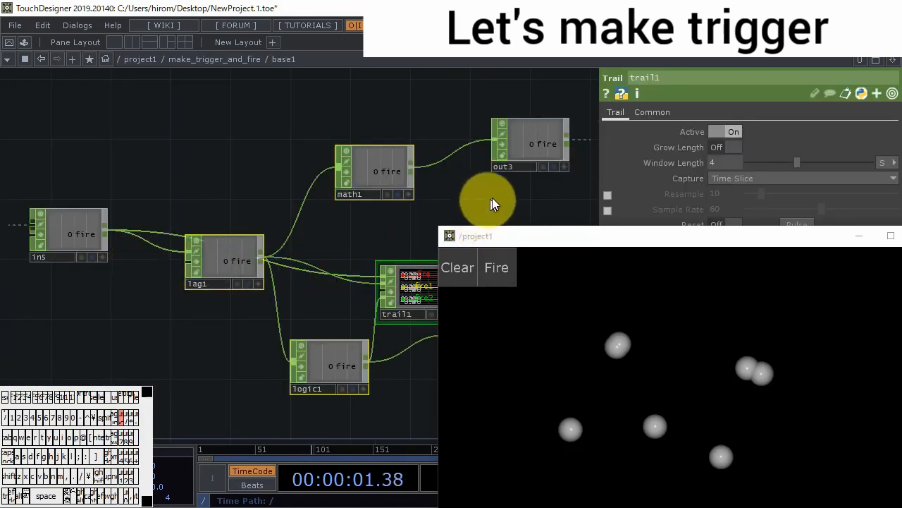
{"action": "left_click", "coordinate": [520, 172]}
{"action": "key", "text": "BackSpace"}
{"action": "type", "text": "1"}
{"action": "key", "text": "Return"}
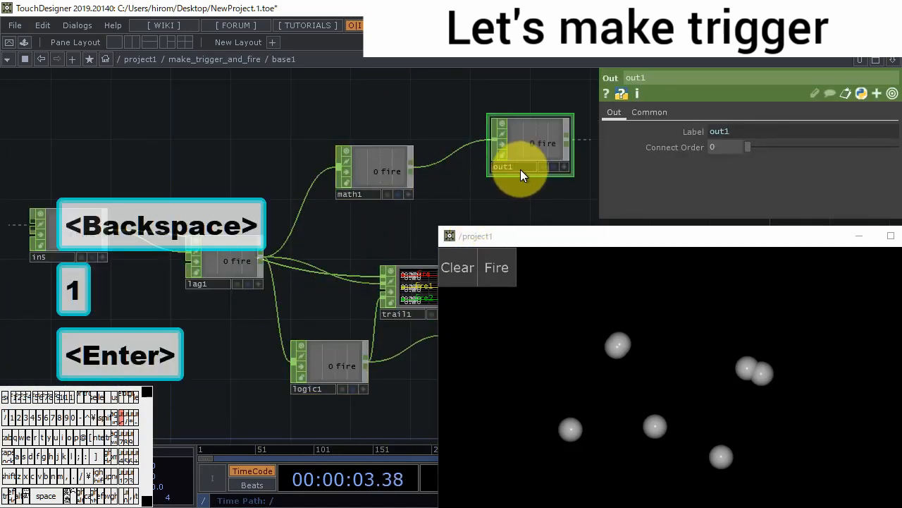
{"action": "left_click_drag", "start_coordinate": [494, 176], "coordinate": [339, 148]}
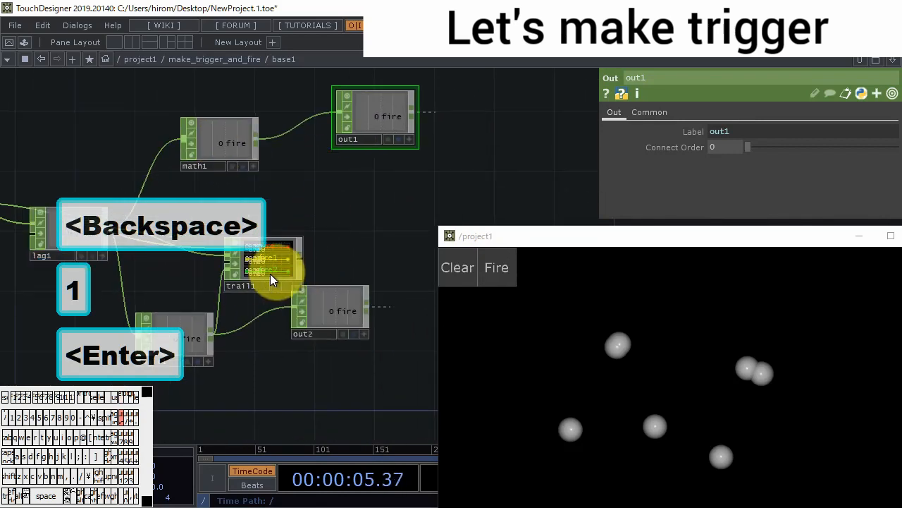
{"action": "key", "text": "ctrl+z"}
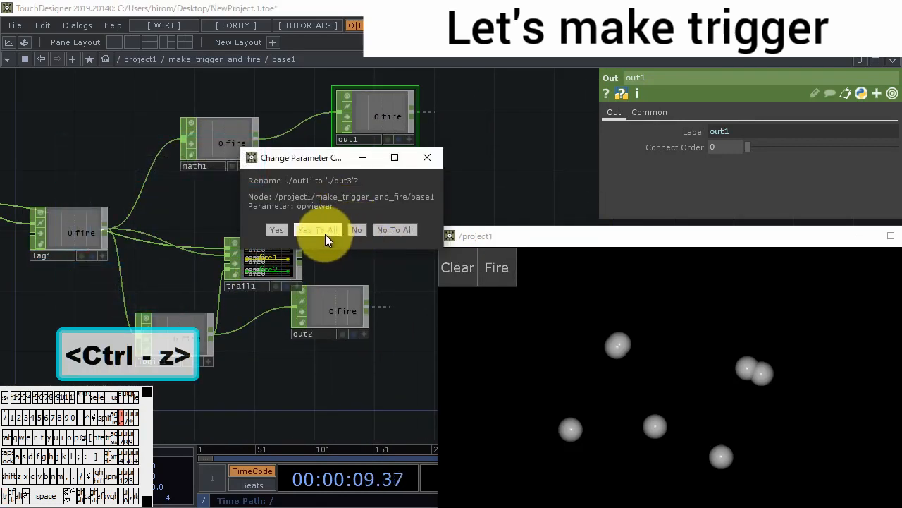
{"action": "left_click", "coordinate": [325, 234]}
- Rename the trail1 operator inside base1 to out1
{"action": "left_click", "coordinate": [261, 286]}
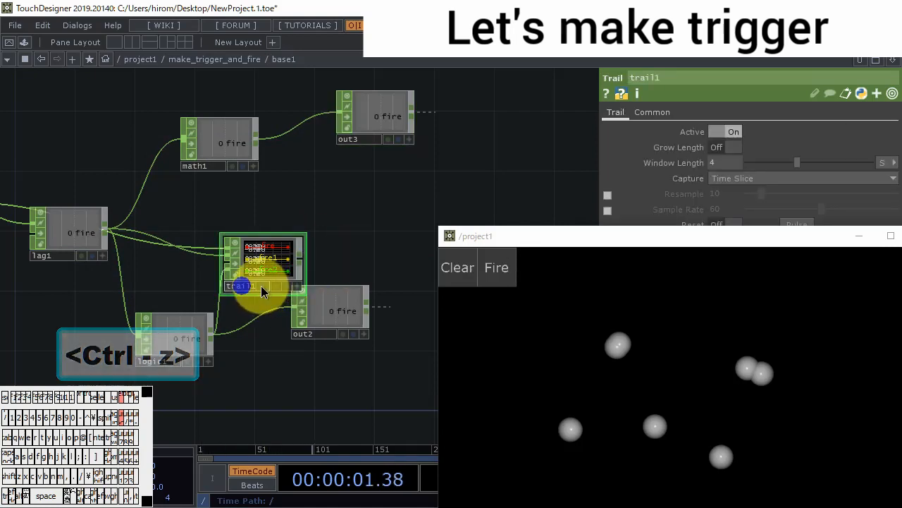
{"action": "type", "text": "out1"}
{"action": "key", "text": "Return"}
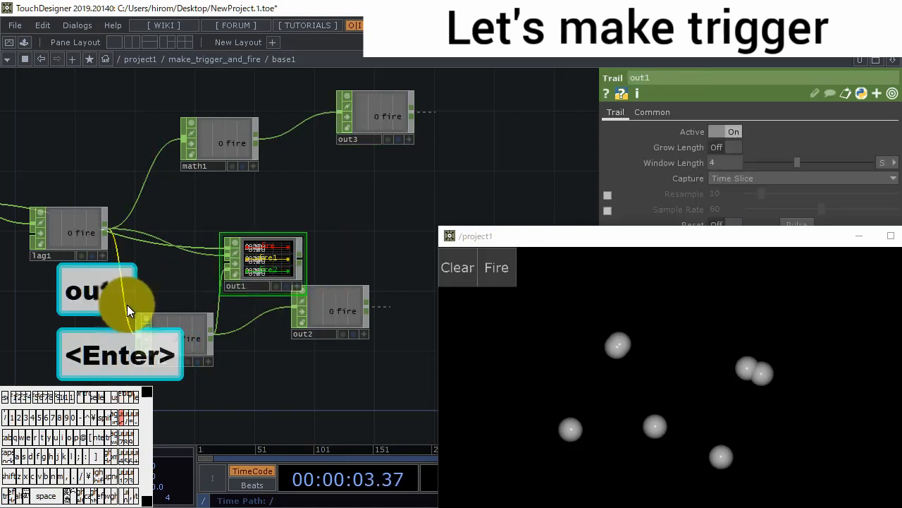
- Return to the make_trigger_and_fire network and set base1's Operator Viewer to ./out1
{"action": "scroll", "coordinate": [237, 275], "scroll_direction": "down", "scroll_amount": 5}
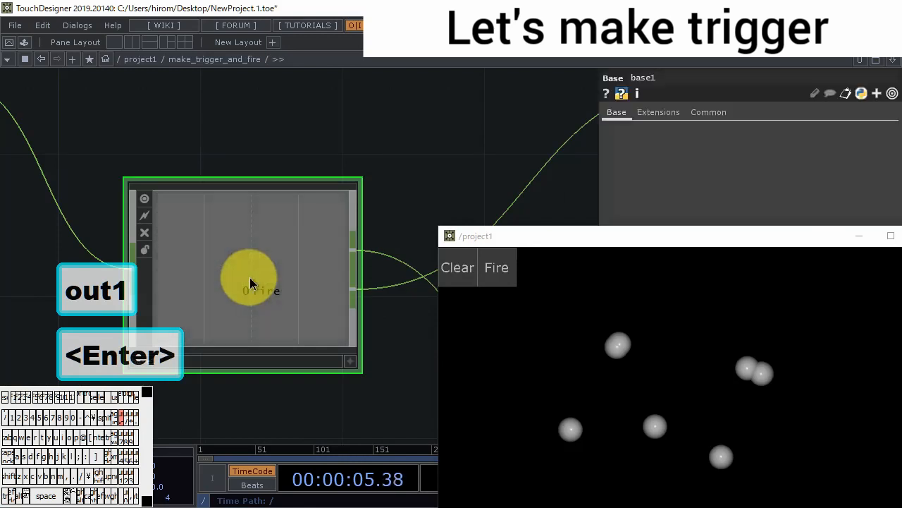
{"action": "left_click", "coordinate": [725, 113]}
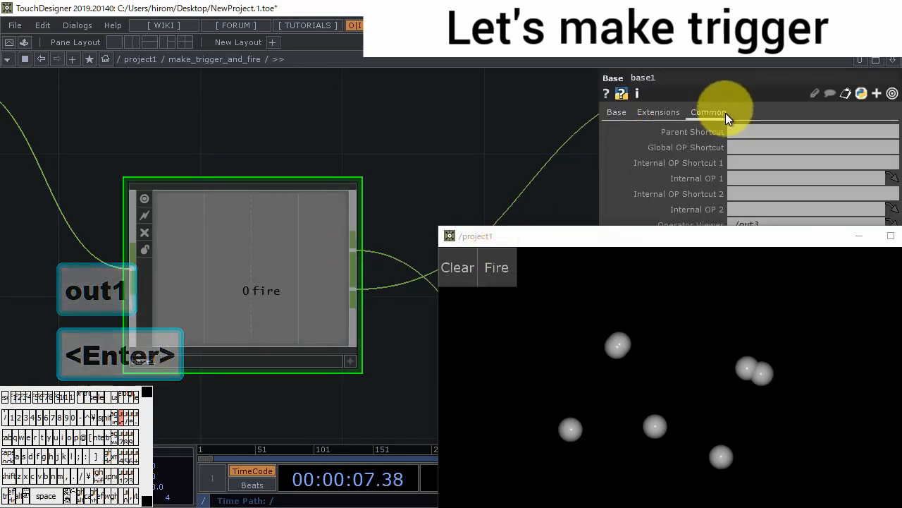
{"action": "left_click_drag", "start_coordinate": [745, 238], "coordinate": [766, 279]}
{"action": "left_click", "coordinate": [773, 224]}
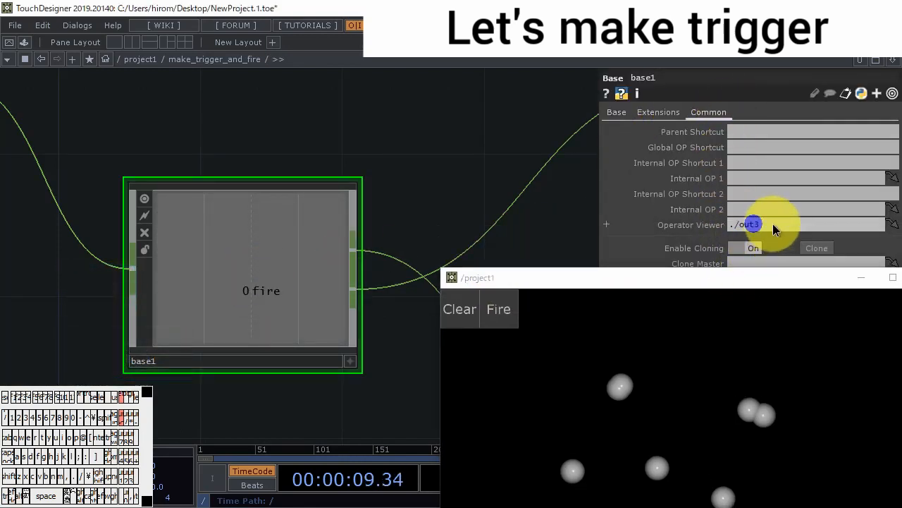
{"action": "type", "text": "1"}
{"action": "key", "text": "BackSpace"}
{"action": "key", "text": "BackSpace"}
{"action": "type", "text": "1"}
{"action": "key", "text": "Return"}
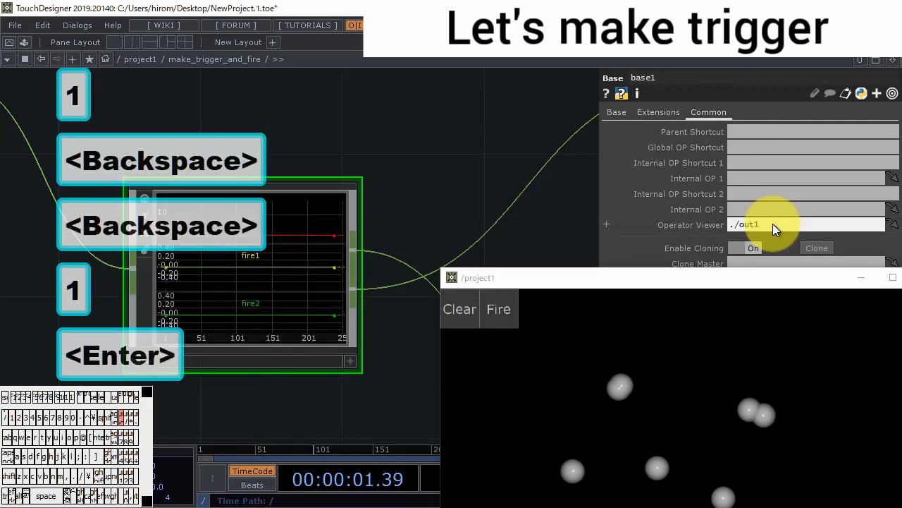
- Rename the out1 Trail operator inside base1 to bg and return to the parent network
{"action": "left_click_drag", "start_coordinate": [562, 277], "coordinate": [584, 220]}
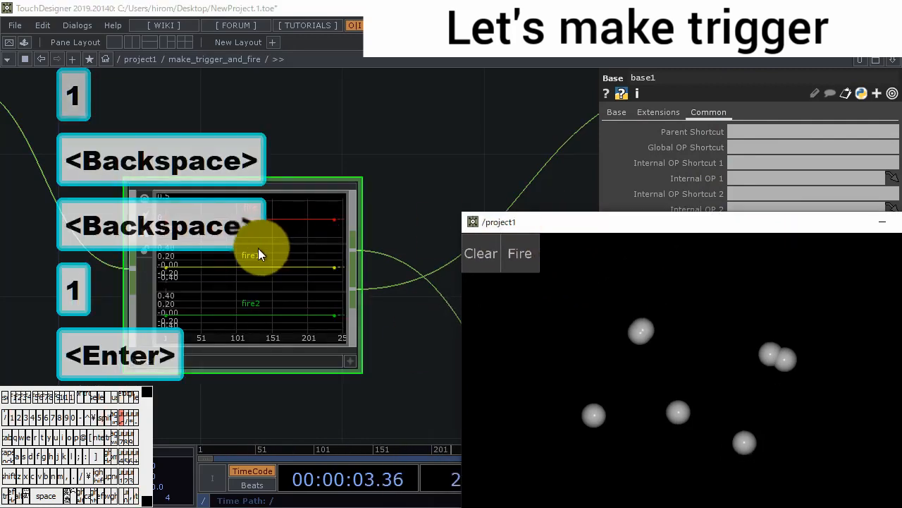
{"action": "double_click", "coordinate": [258, 246]}
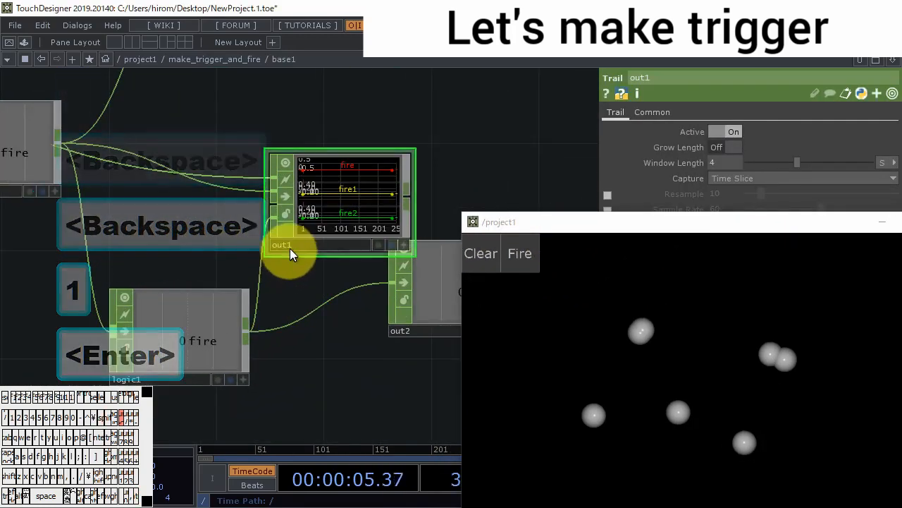
{"action": "type", "text": "bg"}
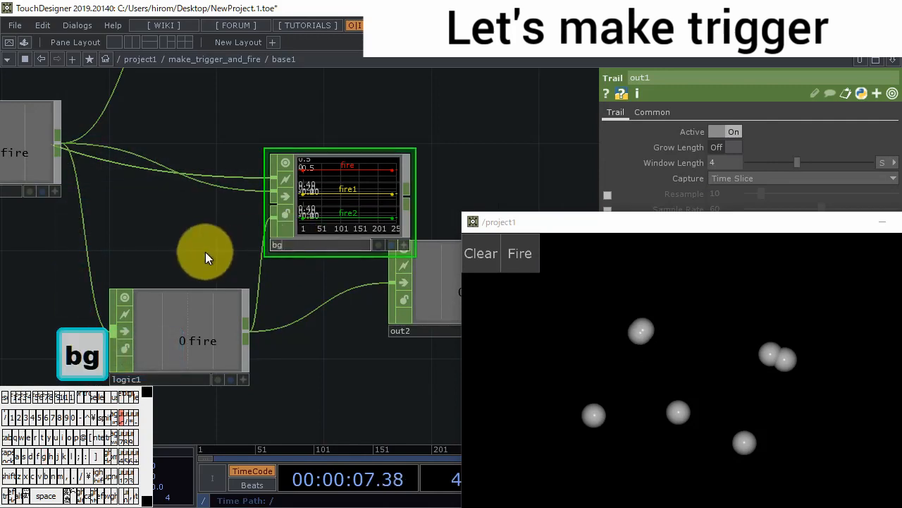
{"action": "key", "text": "Return"}
{"action": "left_click", "coordinate": [190, 280]}
{"action": "scroll", "coordinate": [282, 241], "scroll_direction": "down", "scroll_amount": 5}
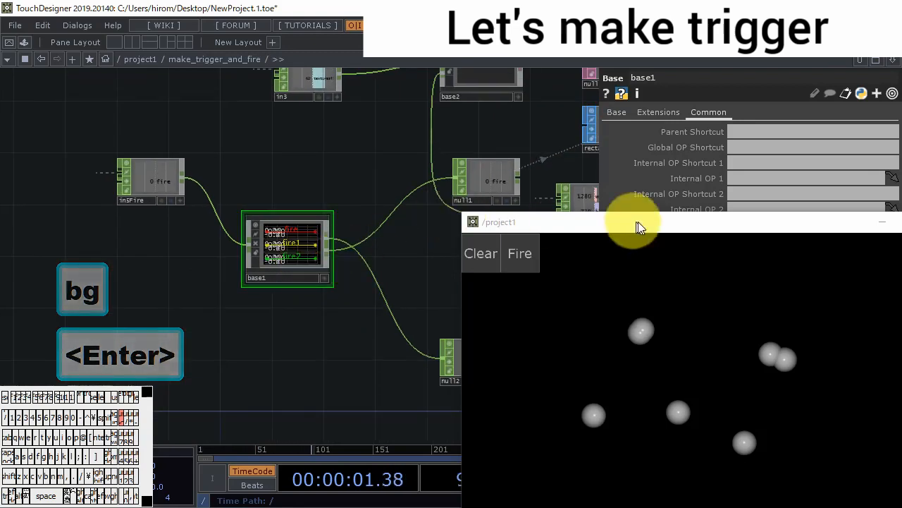
- Reposition the output window to uncover the network and trigger Fire to test base1's trail display
{"action": "left_click_drag", "start_coordinate": [674, 223], "coordinate": [650, 319]}
{"action": "left_click_drag", "start_coordinate": [433, 301], "coordinate": [320, 267]}
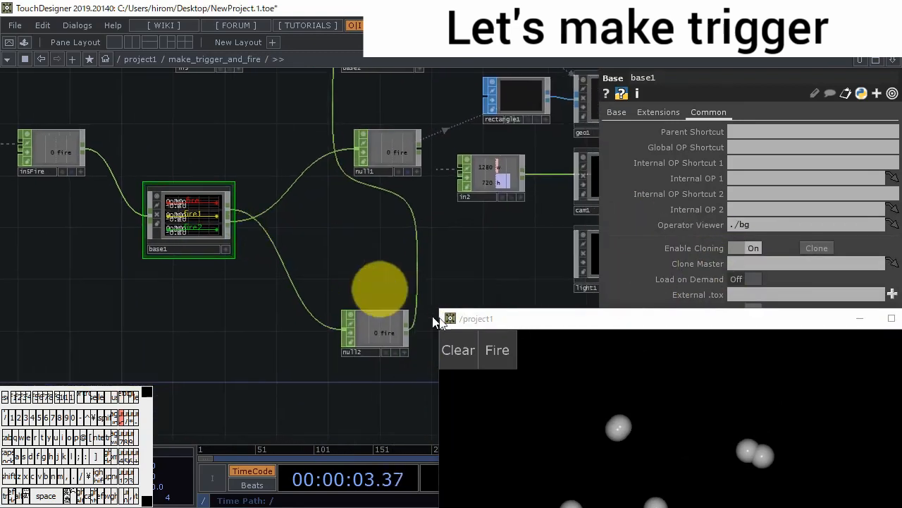
{"action": "left_click_drag", "start_coordinate": [568, 325], "coordinate": [572, 118]}
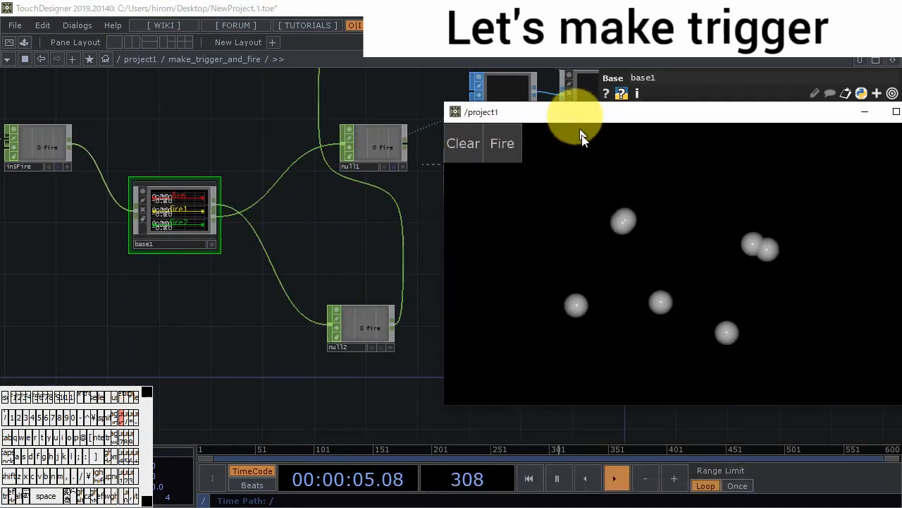
{"action": "left_click", "coordinate": [501, 146]}
- Tidy the network by moving null2 up below the input operators and base1 in line beside in5Fire
{"action": "left_click_drag", "start_coordinate": [294, 253], "coordinate": [239, 303]}
{"action": "scroll", "coordinate": [239, 303], "scroll_direction": "down", "scroll_amount": 3}
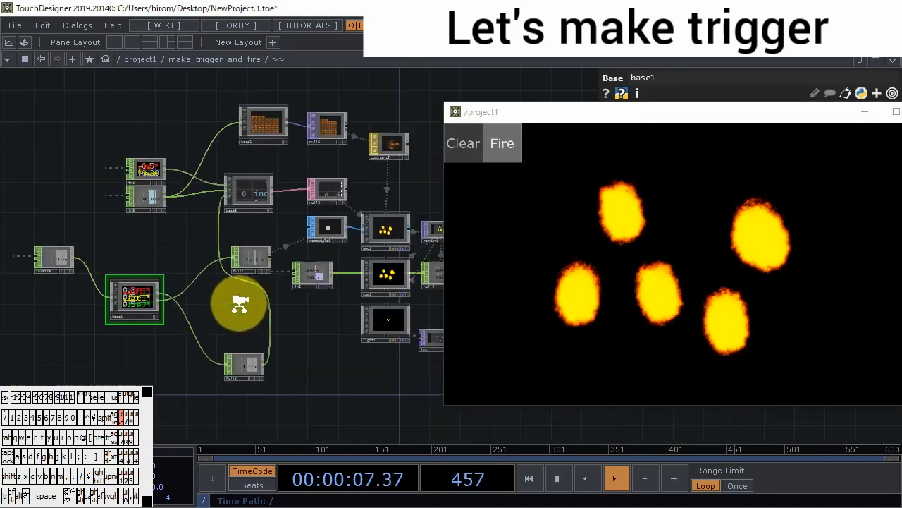
{"action": "left_click_drag", "start_coordinate": [247, 357], "coordinate": [172, 240]}
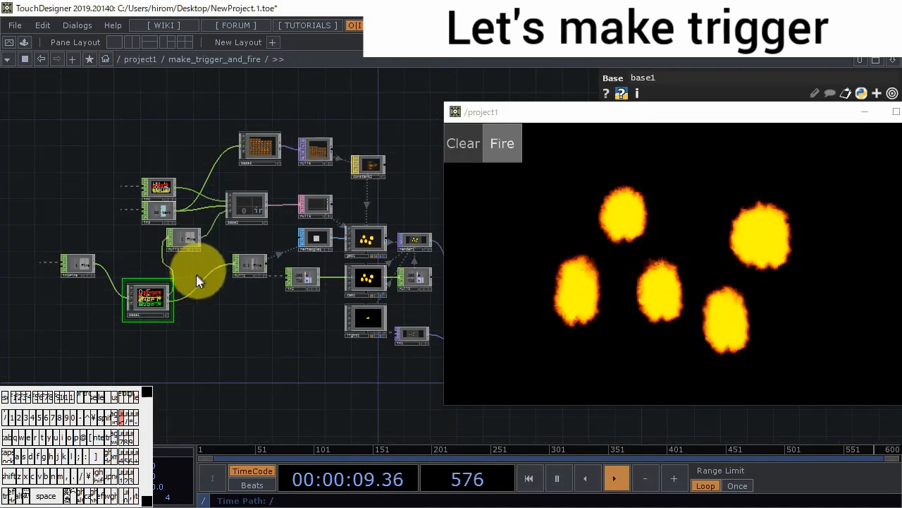
{"action": "left_click_drag", "start_coordinate": [160, 290], "coordinate": [117, 263]}
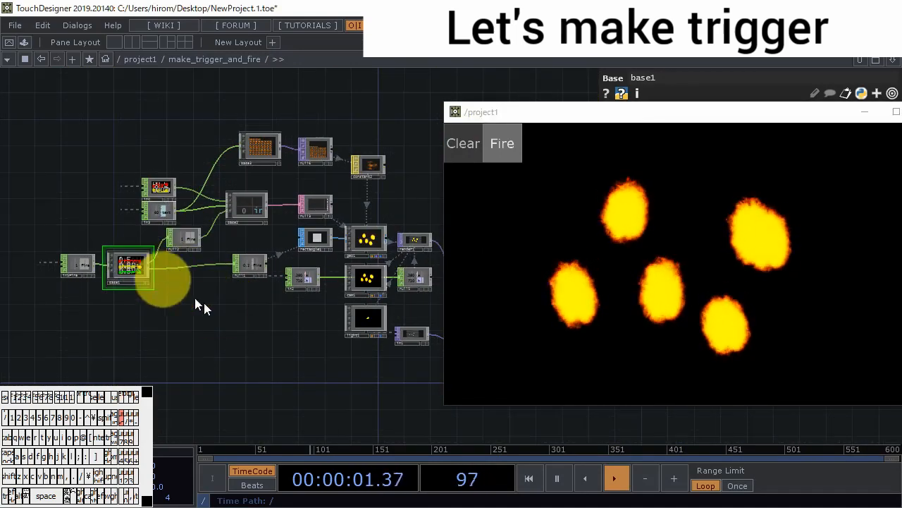
- Go back up to the project1 network and switch the fire off in the output window
{"action": "left_click_drag", "start_coordinate": [211, 304], "coordinate": [158, 290]}
{"action": "scroll", "coordinate": [232, 349], "scroll_direction": "down", "scroll_amount": 8}
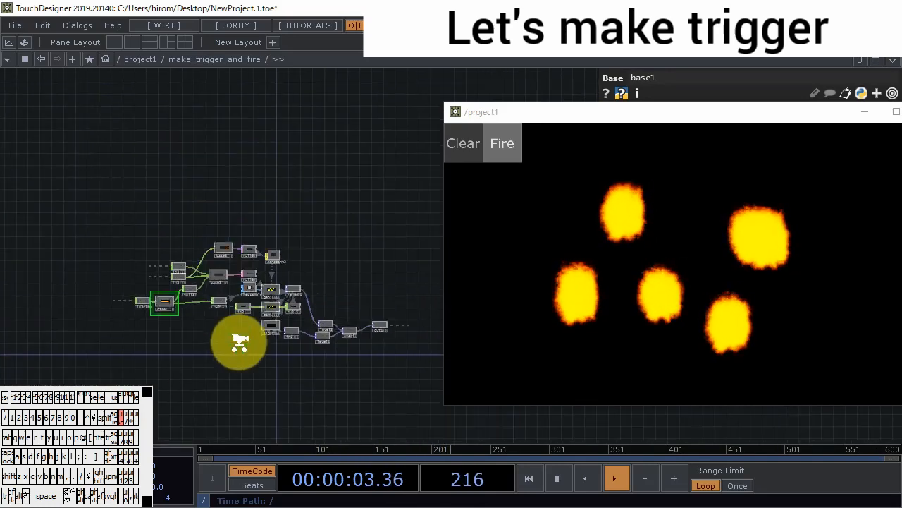
{"action": "left_click_drag", "start_coordinate": [317, 189], "coordinate": [346, 37]}
{"action": "scroll", "coordinate": [325, 277], "scroll_direction": "down", "scroll_amount": 2}
{"action": "scroll", "coordinate": [326, 277], "scroll_direction": "down", "scroll_amount": 1}
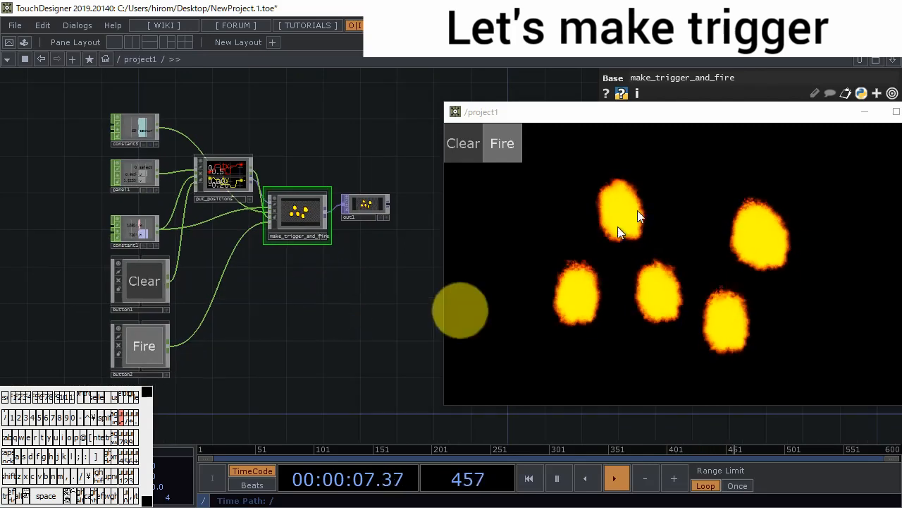
{"action": "left_click", "coordinate": [513, 141]}
{"action": "left_click_drag", "start_coordinate": [572, 118], "coordinate": [539, 216]}
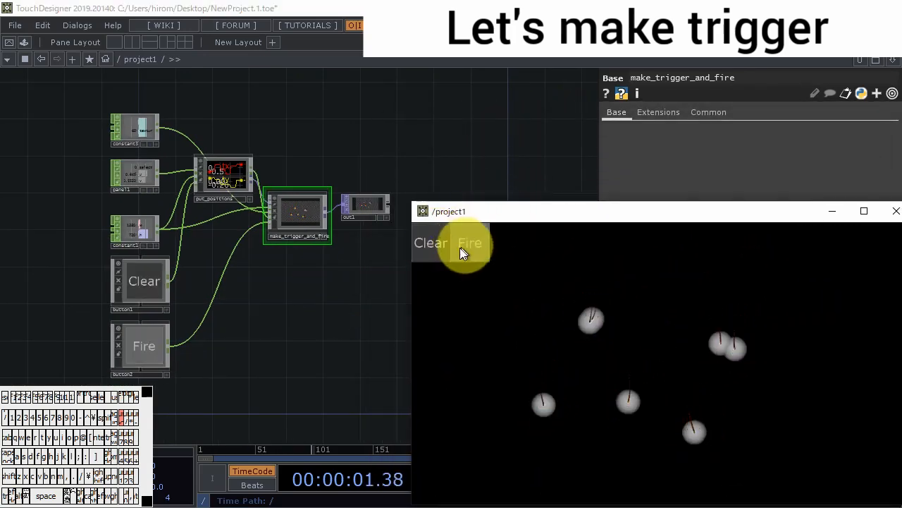
- Clear the particles, draw scattered dots and a ring in the output window, and trigger Fire
{"action": "left_click", "coordinate": [432, 244]}
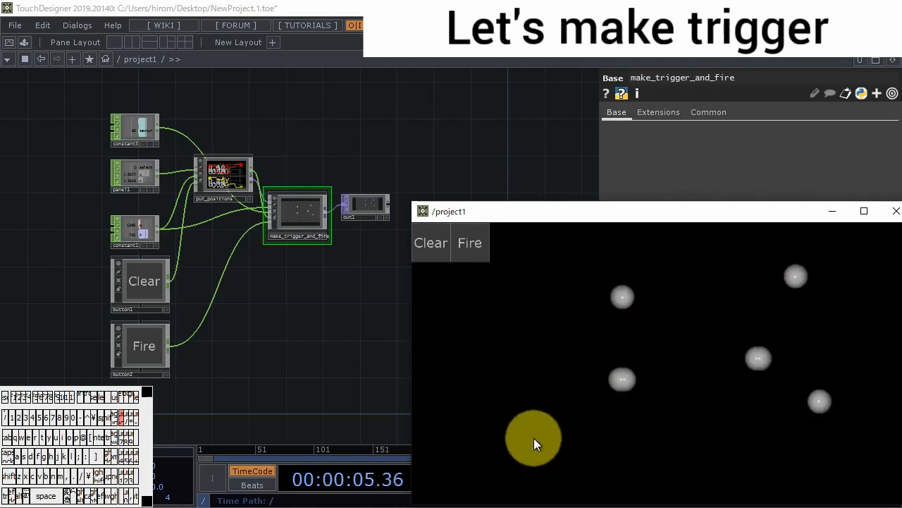
{"action": "left_click_drag", "start_coordinate": [534, 437], "coordinate": [550, 368]}
{"action": "left_click", "coordinate": [465, 240]}
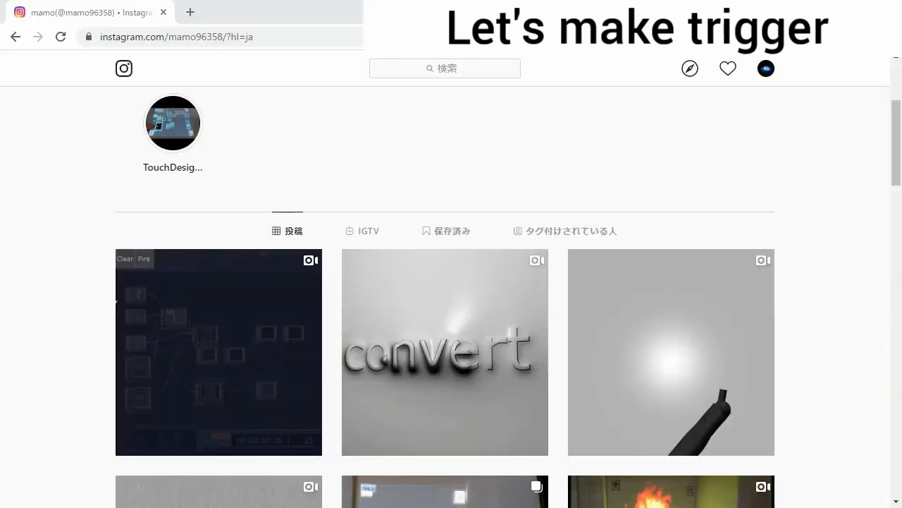
- Switch to the Instagram profile in the browser, browse its posts and play the fire projection videos
{"action": "scroll", "coordinate": [403, 228], "scroll_direction": "up", "scroll_amount": 3}
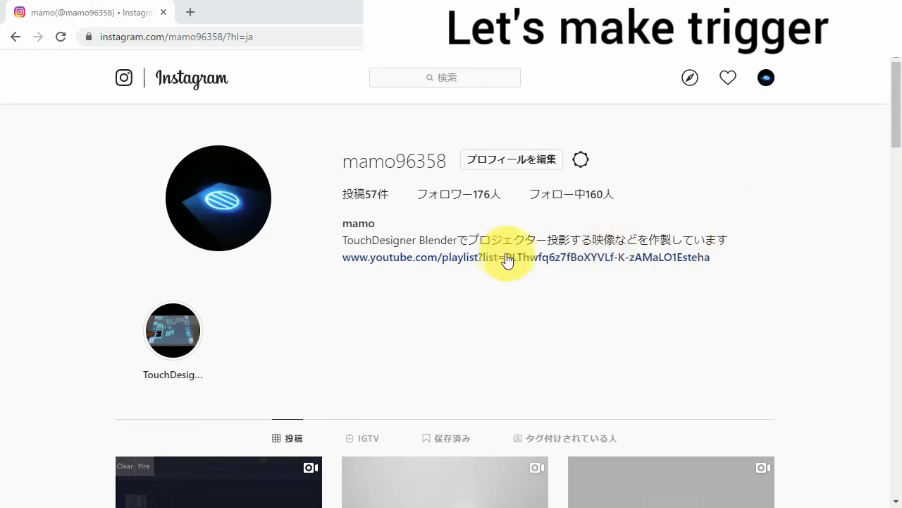
{"action": "scroll", "coordinate": [508, 268], "scroll_direction": "down", "scroll_amount": 3}
{"action": "scroll", "coordinate": [395, 299], "scroll_direction": "down", "scroll_amount": 7}
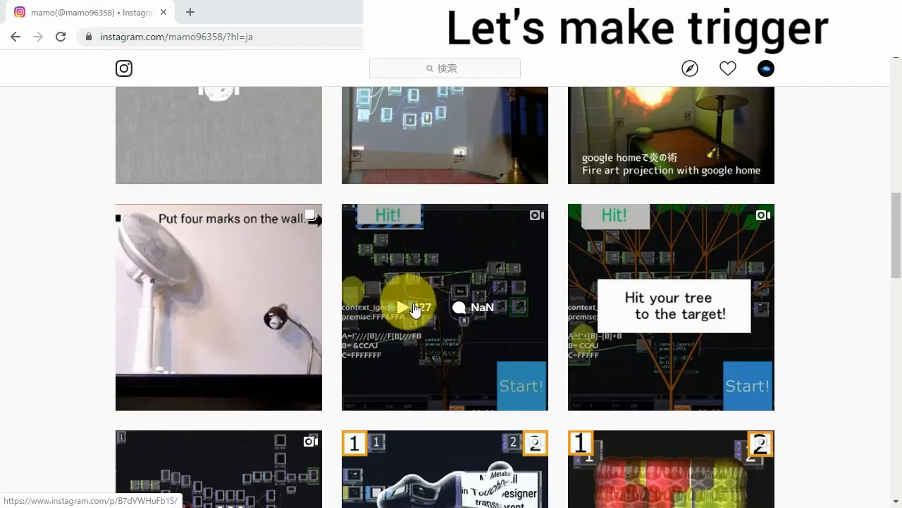
{"action": "scroll", "coordinate": [406, 296], "scroll_direction": "up", "scroll_amount": 1}
{"action": "left_click", "coordinate": [410, 218]}
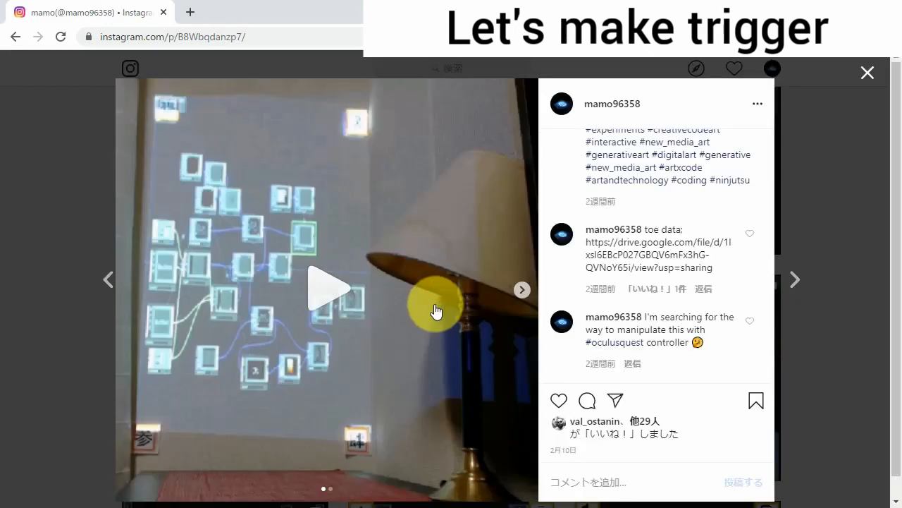
{"action": "left_click", "coordinate": [335, 285]}
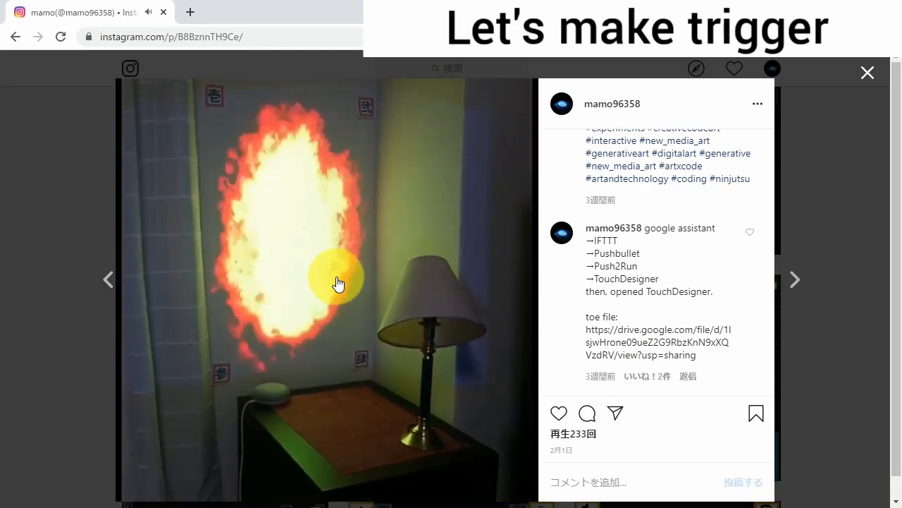
{"action": "key", "text": "Left"}
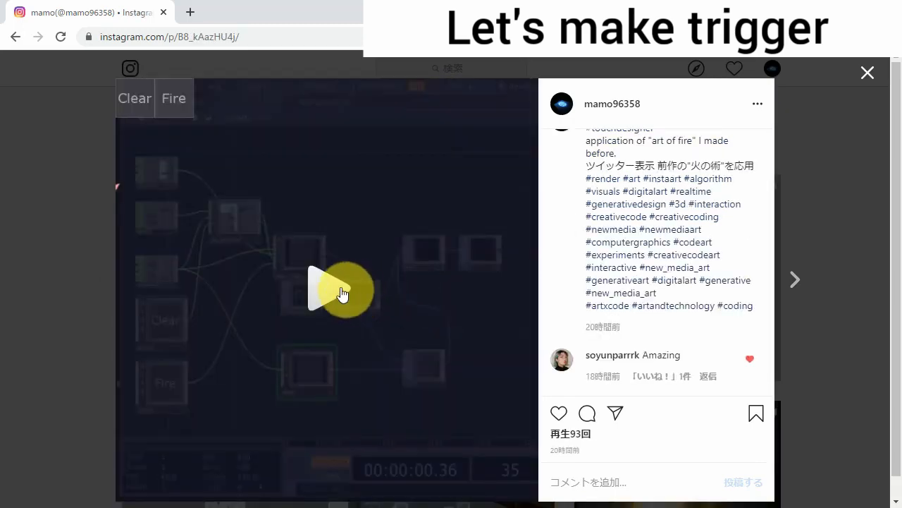
{"action": "left_click", "coordinate": [341, 293]}
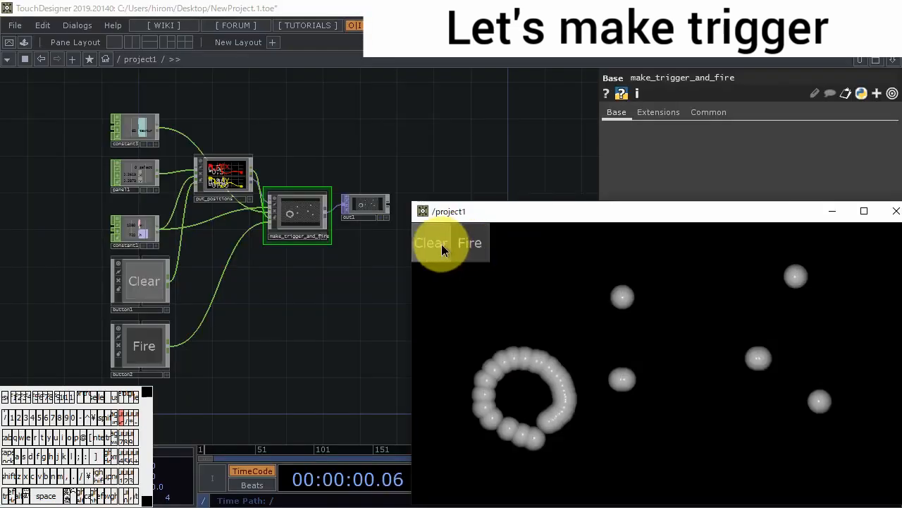
- Back in TouchDesigner, clear the particles, draw the character 火 in the output window and set it alight with Fire
{"action": "left_click", "coordinate": [441, 244]}
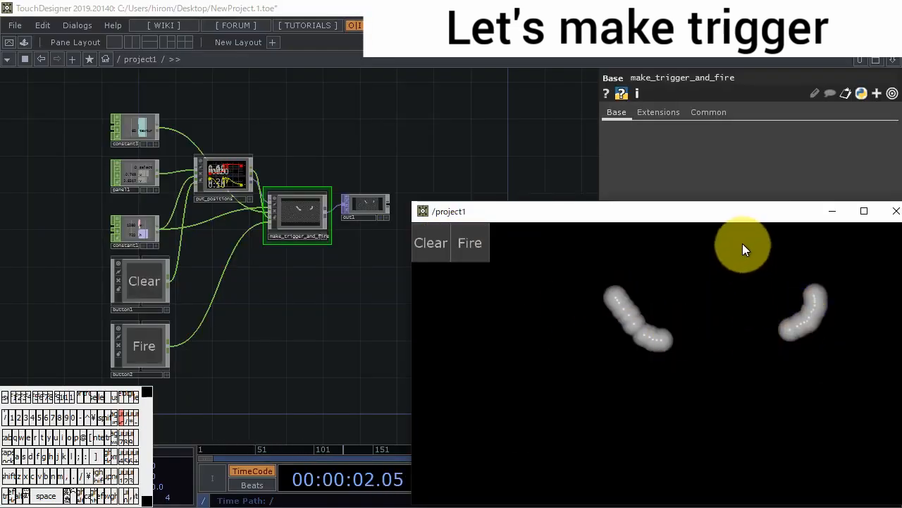
{"action": "mouse_move", "coordinate": [742, 248]}
{"action": "left_mouse_down"}
{"action": "mouse_move", "coordinate": [731, 311]}
{"action": "mouse_move", "coordinate": [610, 471]}
{"action": "left_mouse_up"}
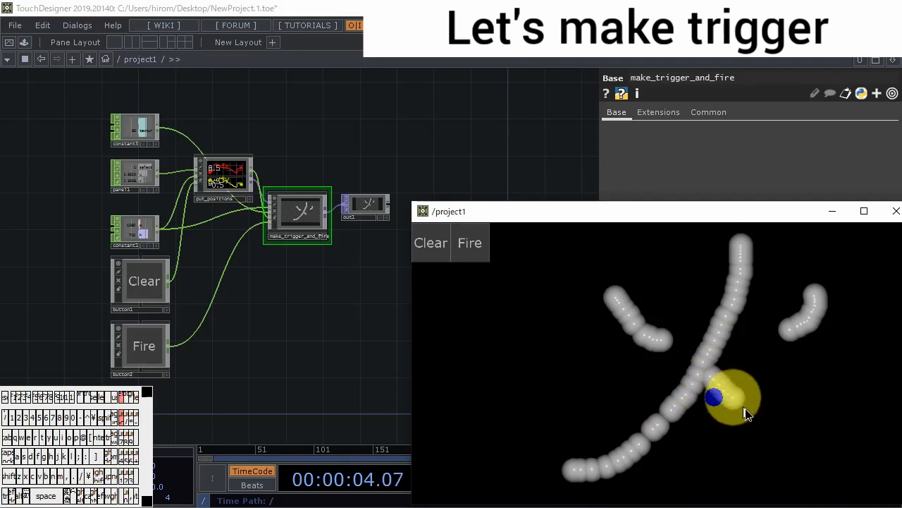
{"action": "left_click", "coordinate": [473, 242]}
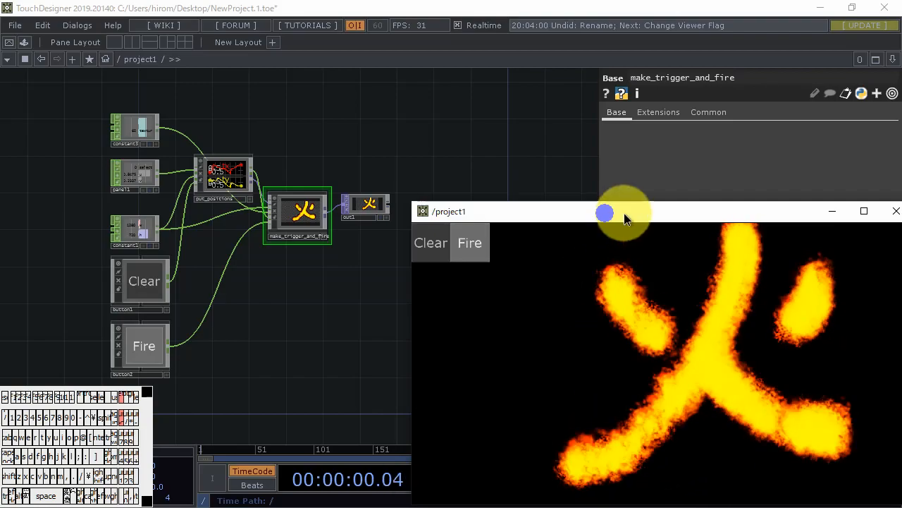
{"action": "left_click_drag", "start_coordinate": [604, 211], "coordinate": [578, 158]}
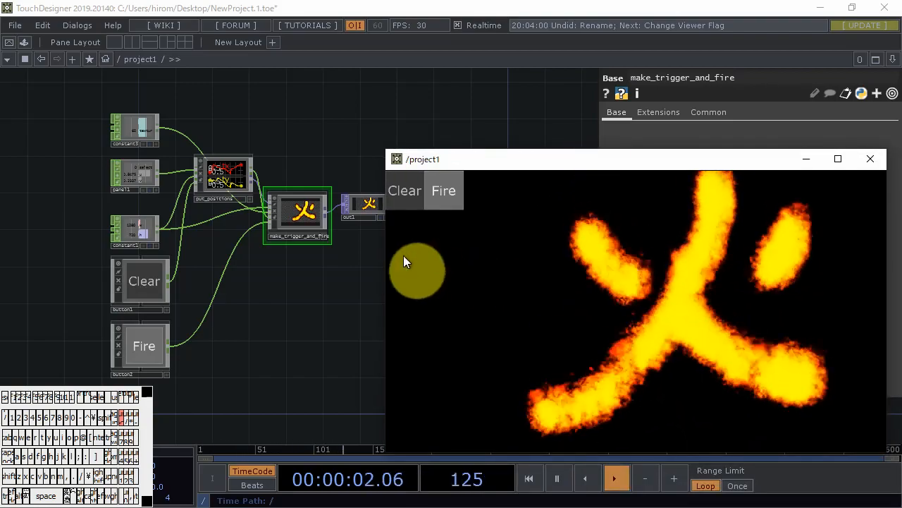